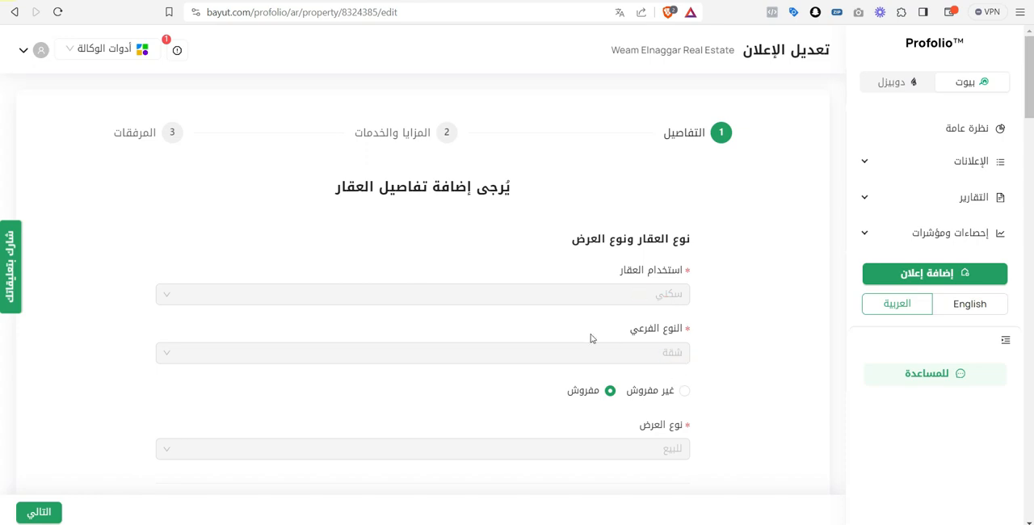
Step: Mark the apartment as unfurnished (غير مفروش)
scroll(685, 393, down, 2)
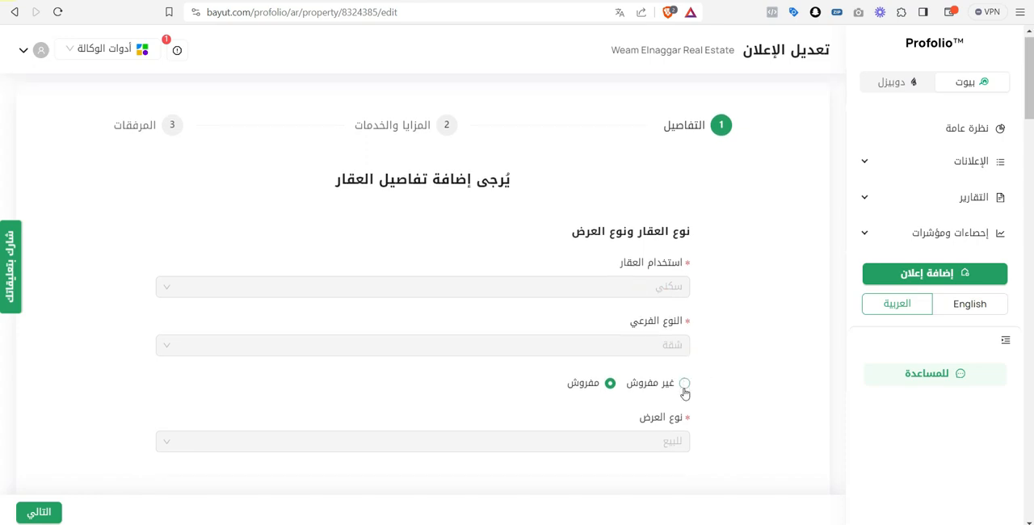
click(682, 301)
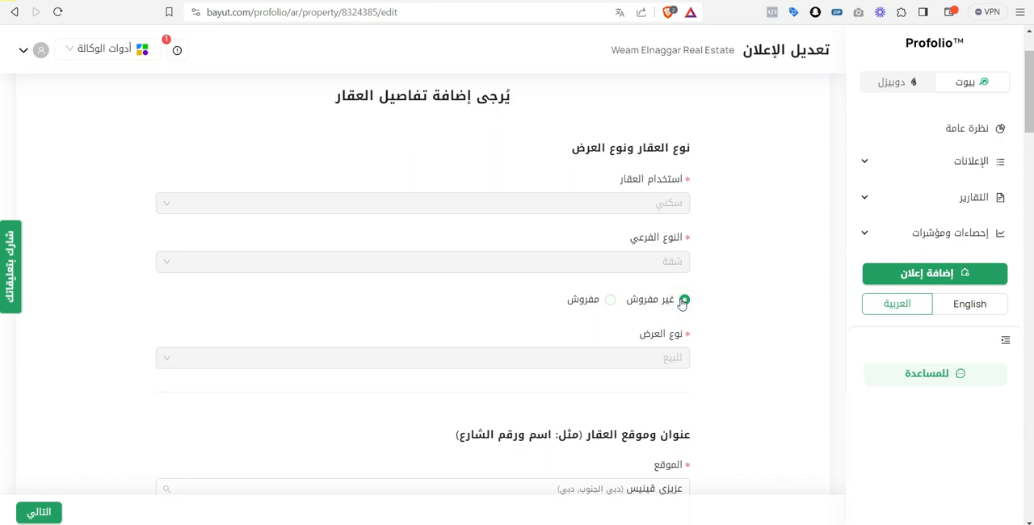
Step: Review the listing's location options, map, address, property number and reference number fields
scroll(710, 357, down, 1)
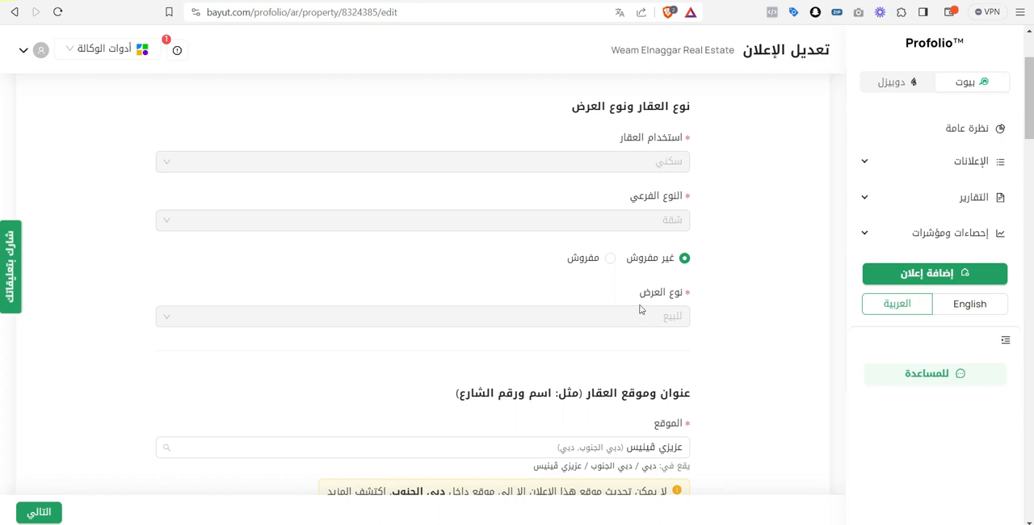
scroll(627, 376, down, 4)
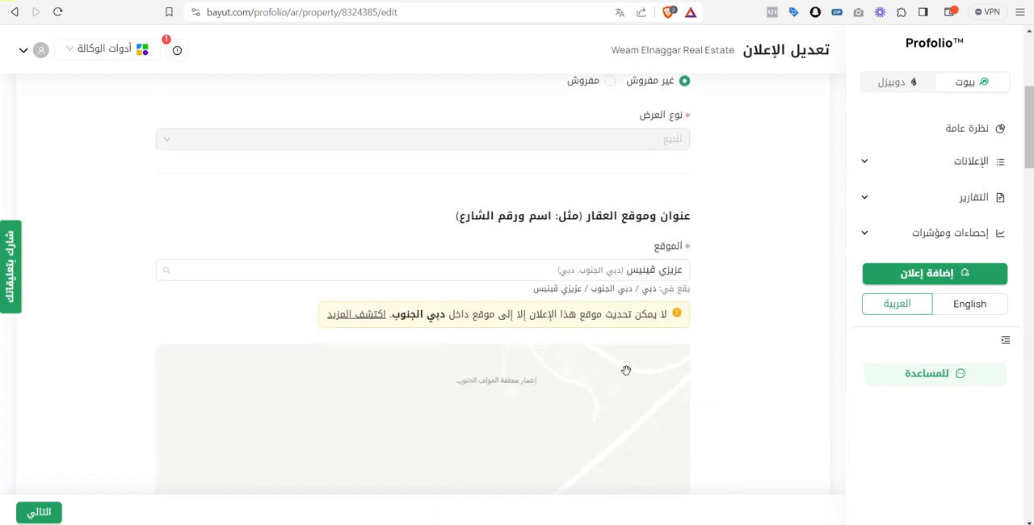
click(471, 271)
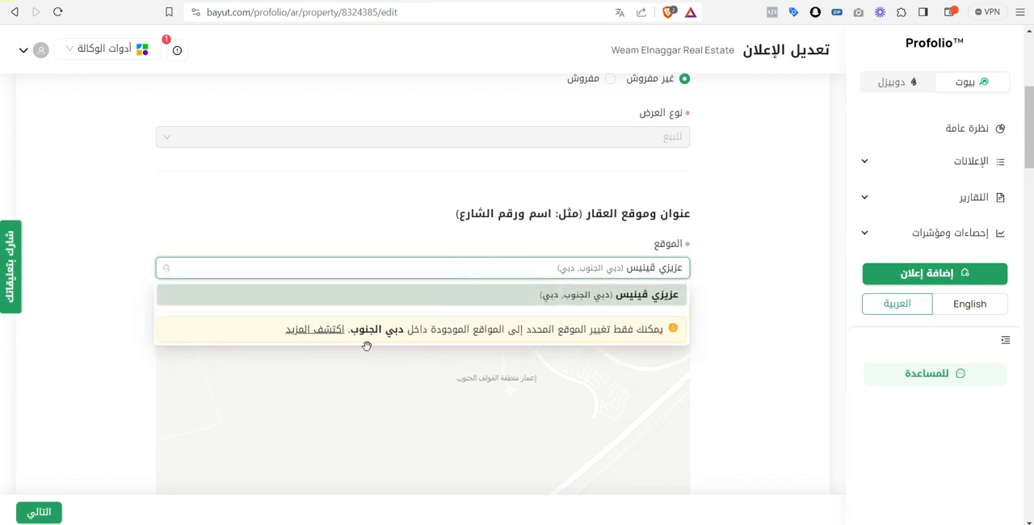
click(754, 278)
scroll(754, 278, down, 3)
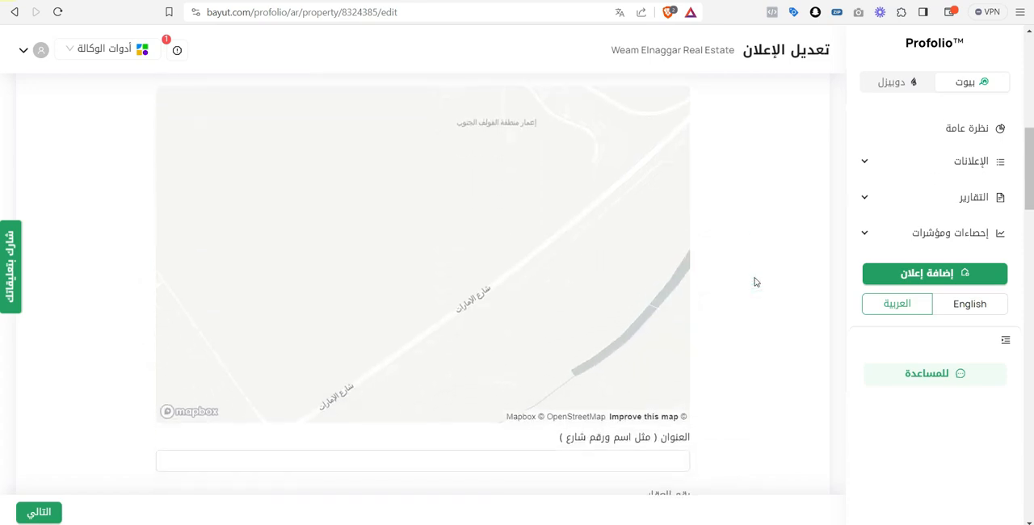
scroll(756, 282, down, 1)
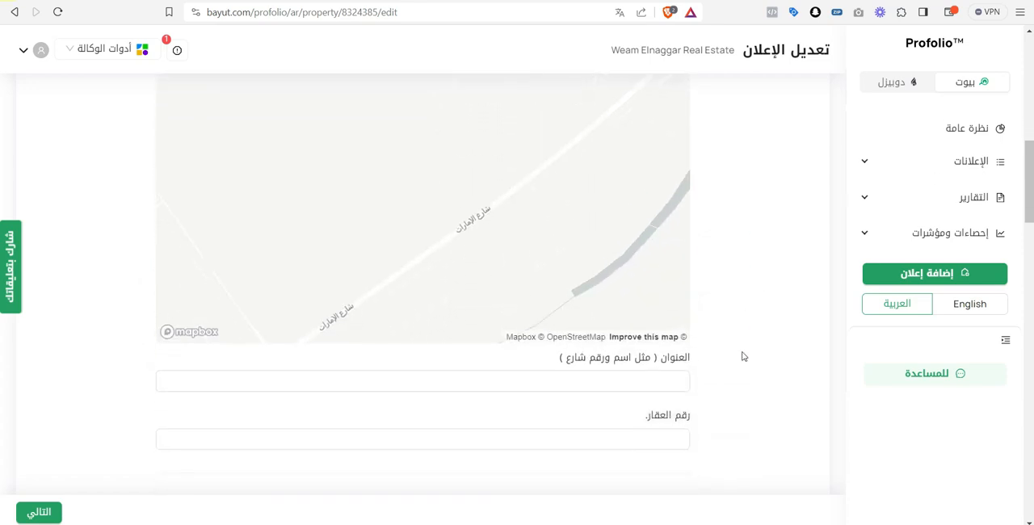
scroll(743, 365, down, 3)
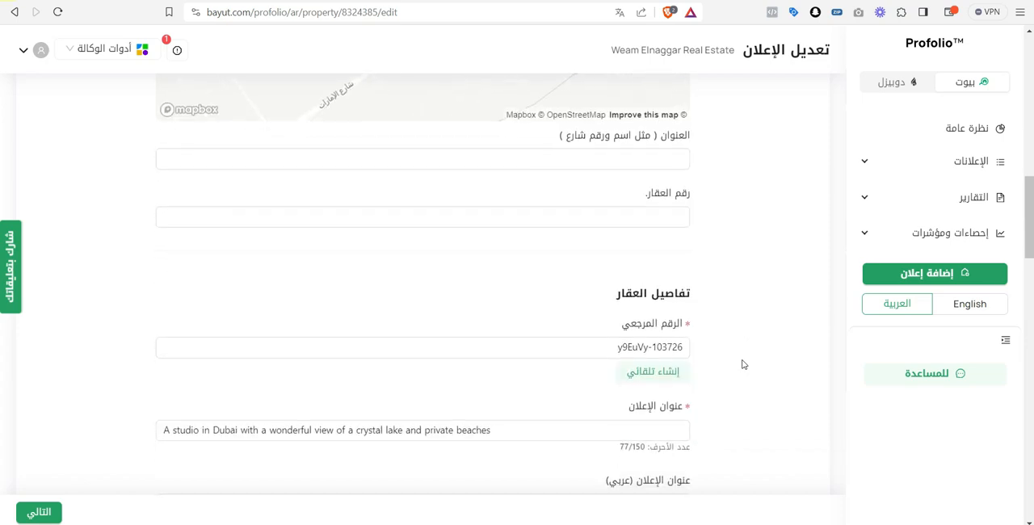
scroll(743, 364, down, 1)
click(656, 195)
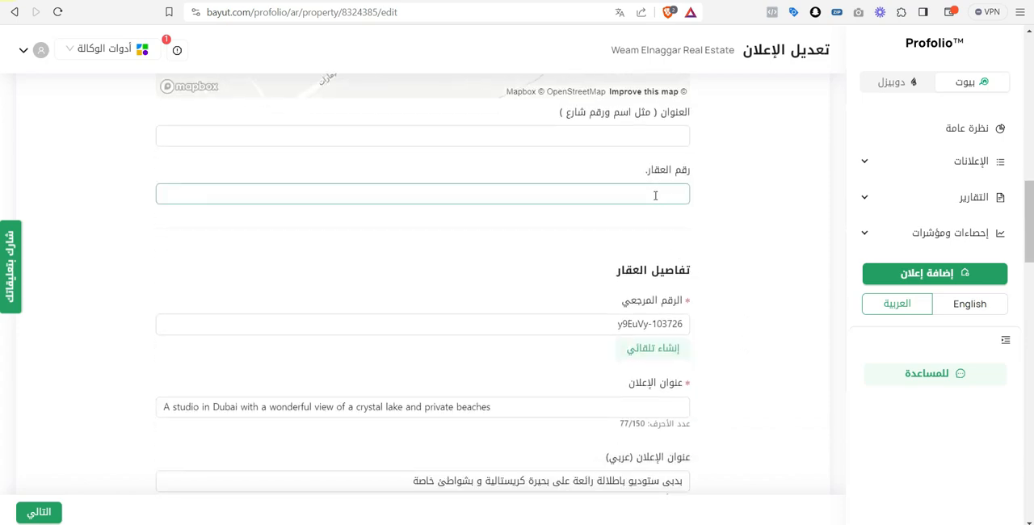
click(714, 222)
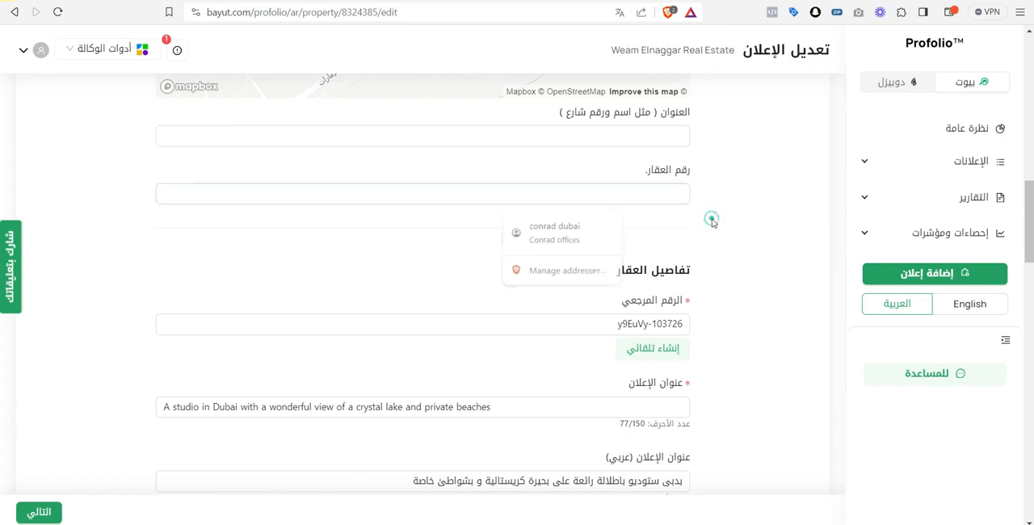
scroll(713, 223, down, 2)
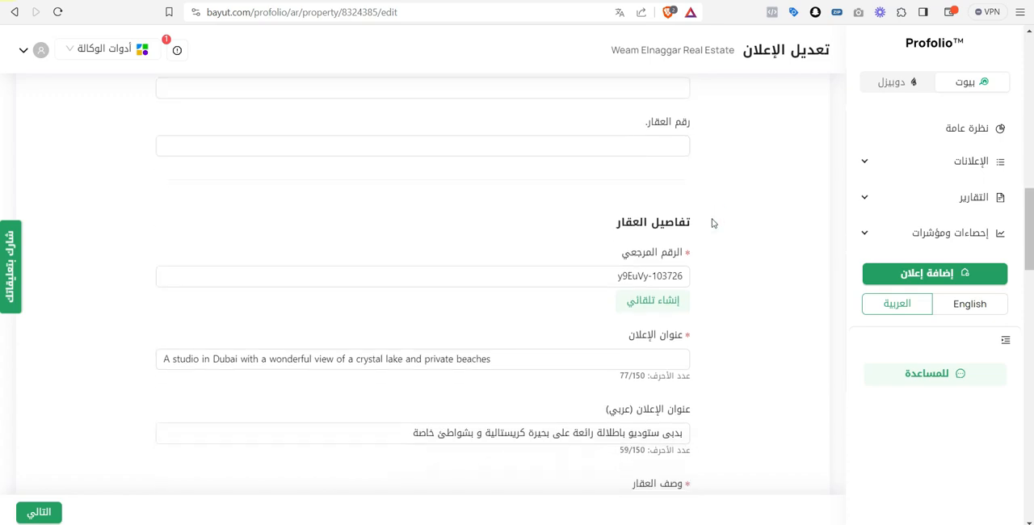
scroll(713, 223, down, 1)
click(634, 212)
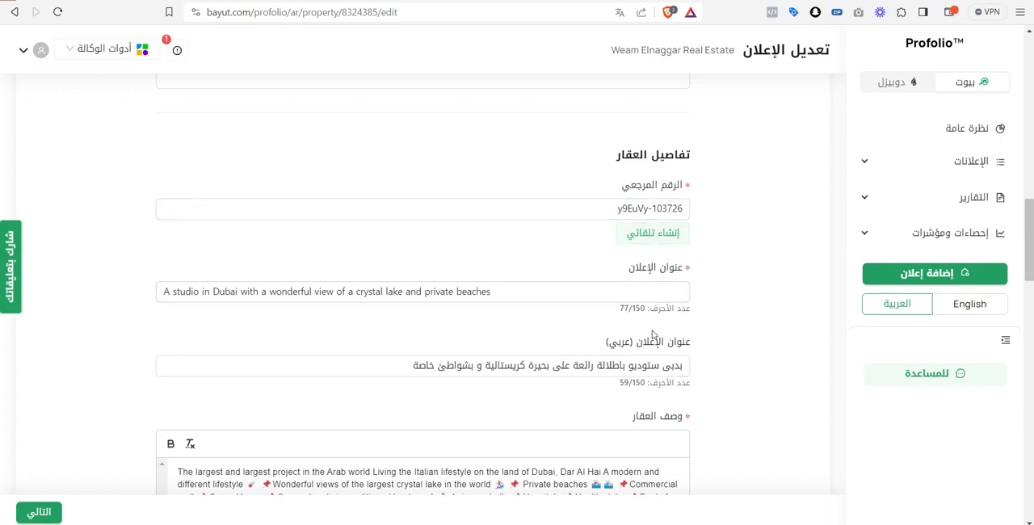
Step: Replace "lake" with "lagoon" in the English listing title
click(643, 296)
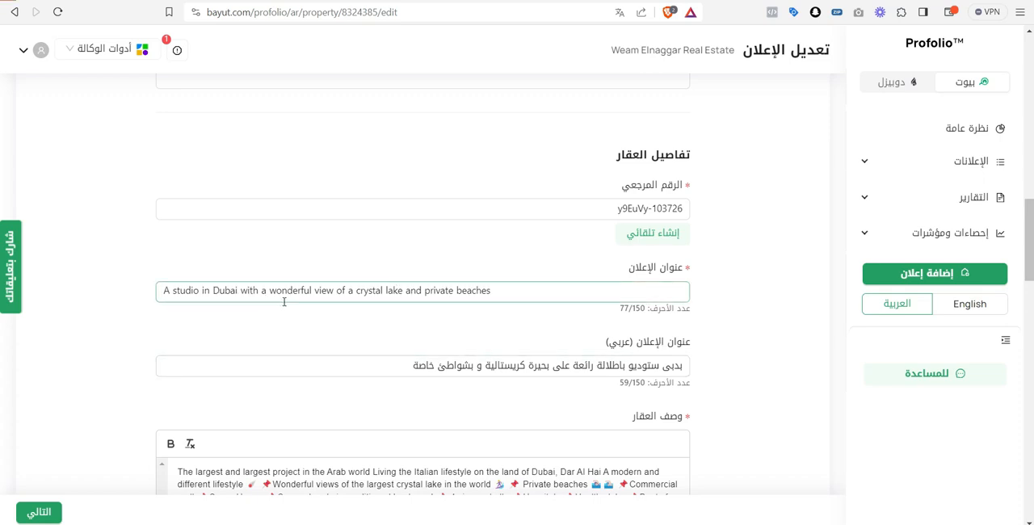
double_click(393, 291)
key(BackSpace)
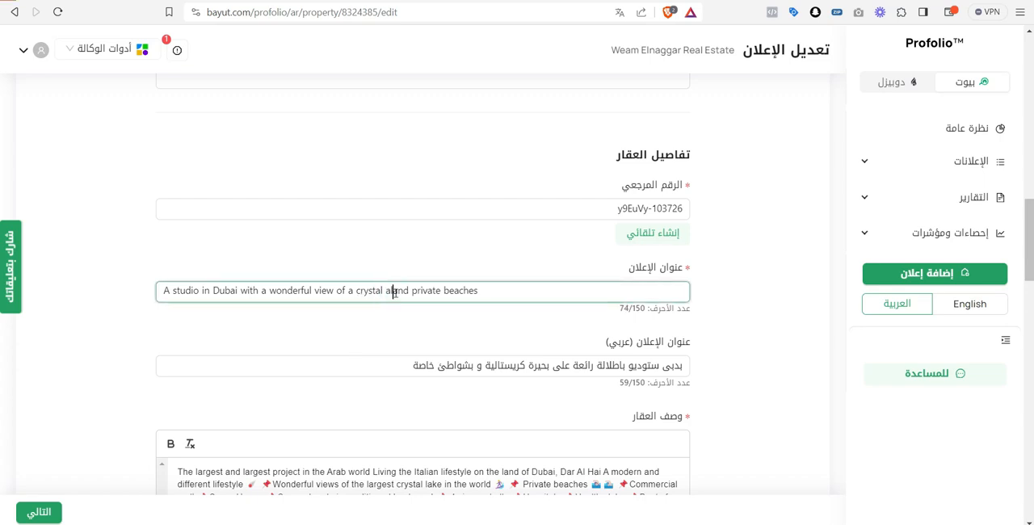
text(lagoon)
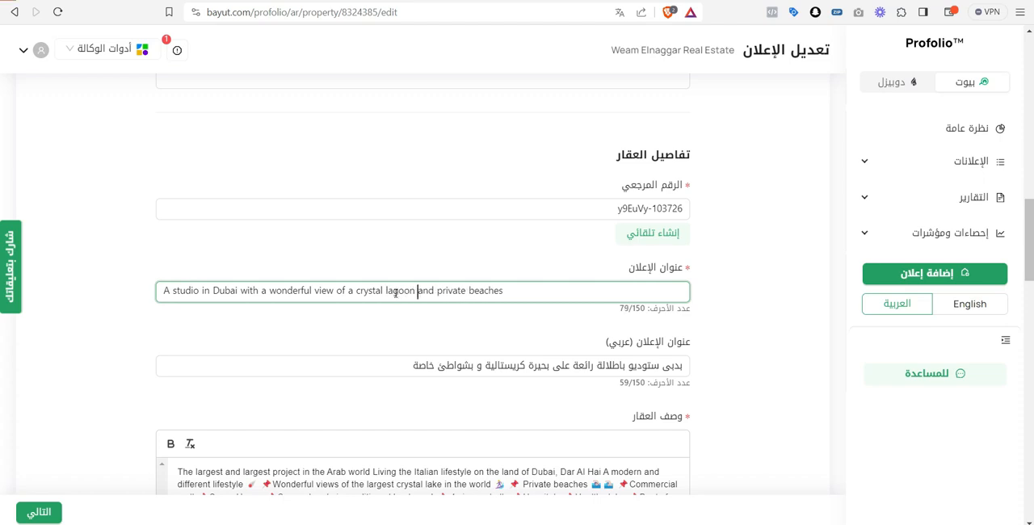
key(BackSpace)
key(BackSpace)
key(BackSpace)
text(n)
right_click(396, 293)
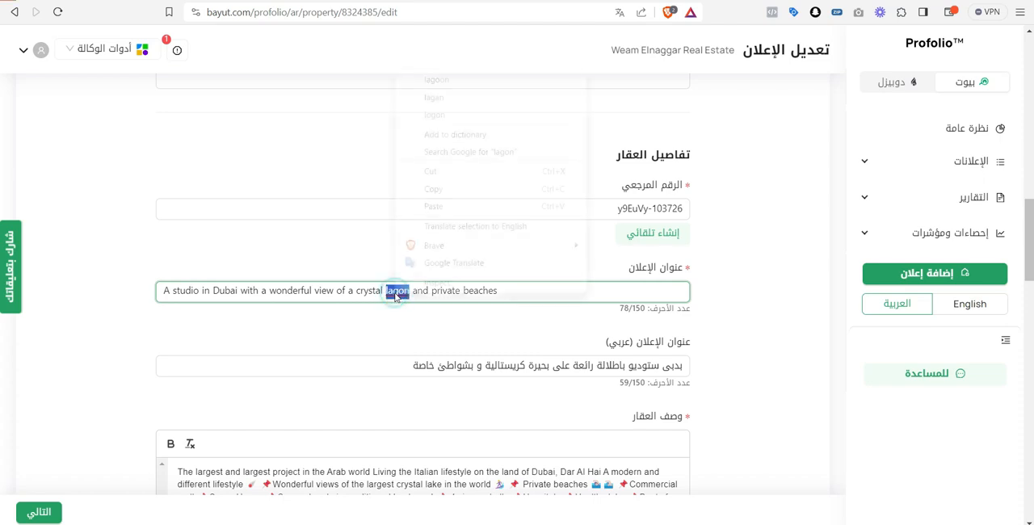
click(484, 80)
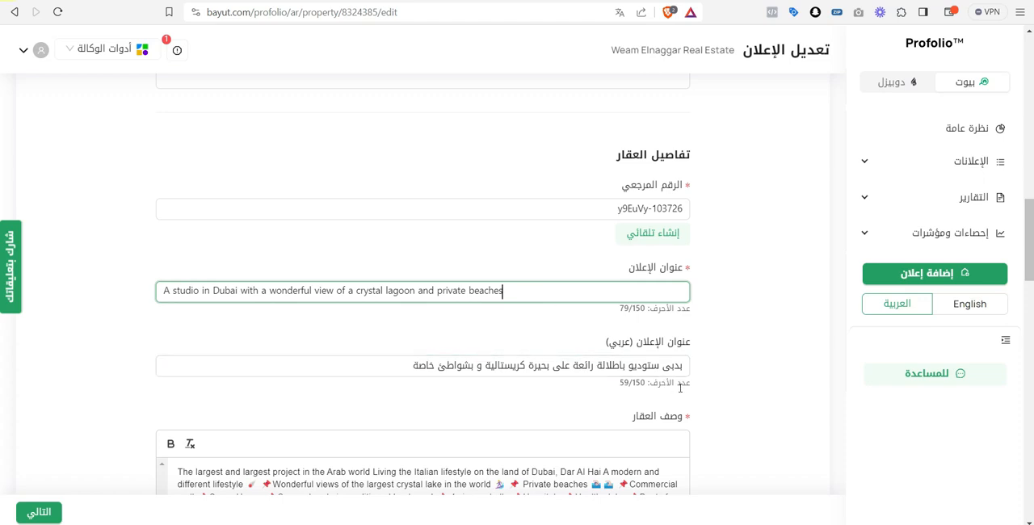
Step: Correct the spelling in the Arabic listing title to "بإطلالة"
click(619, 370)
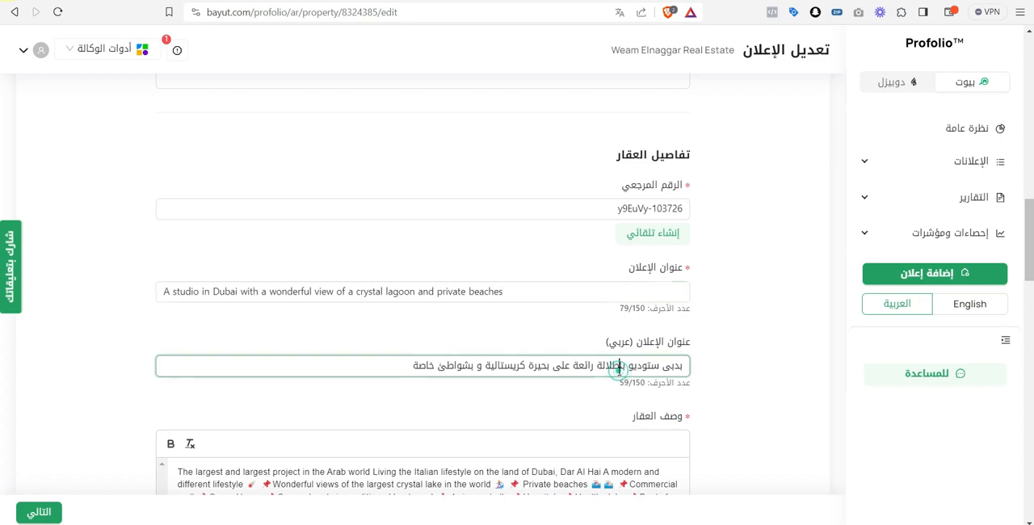
text(إ)
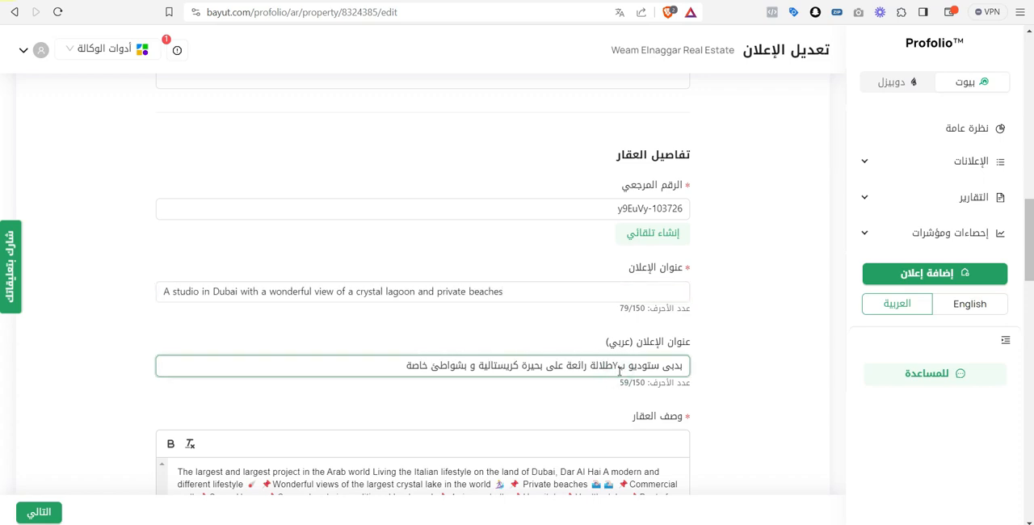
key(BackSpace)
text(إ)
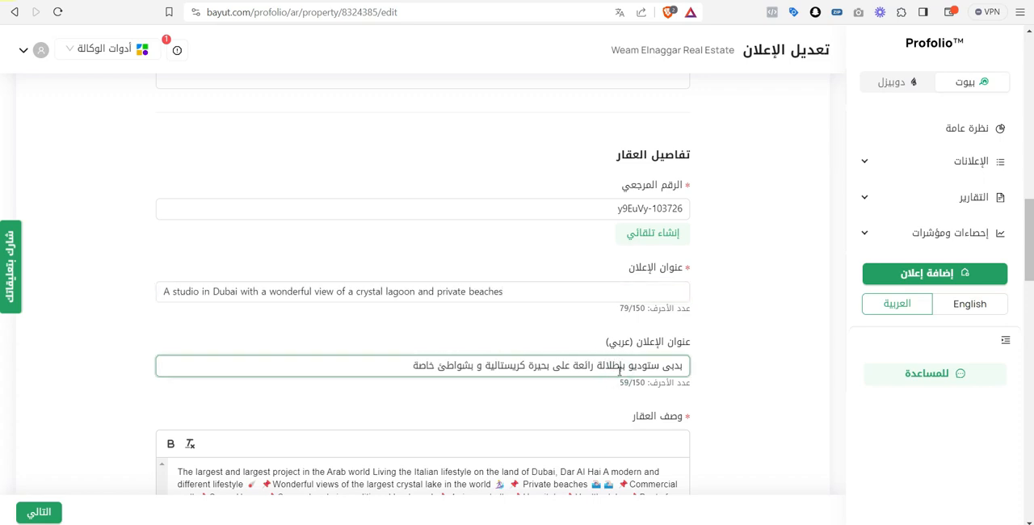
Step: Delete "دار الحي" from the end of the second line of the Arabic property description
scroll(416, 388, down, 1)
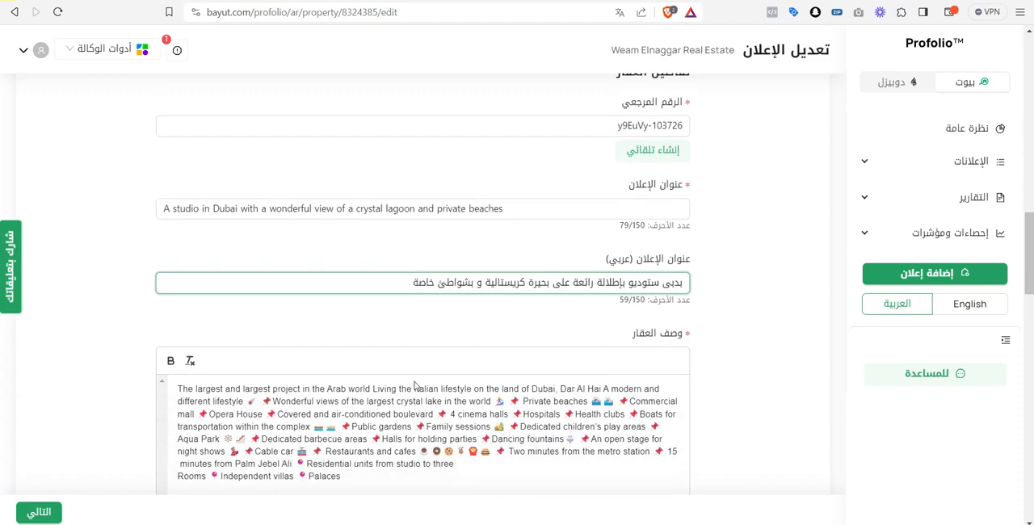
scroll(417, 386, down, 1)
scroll(417, 383, down, 7)
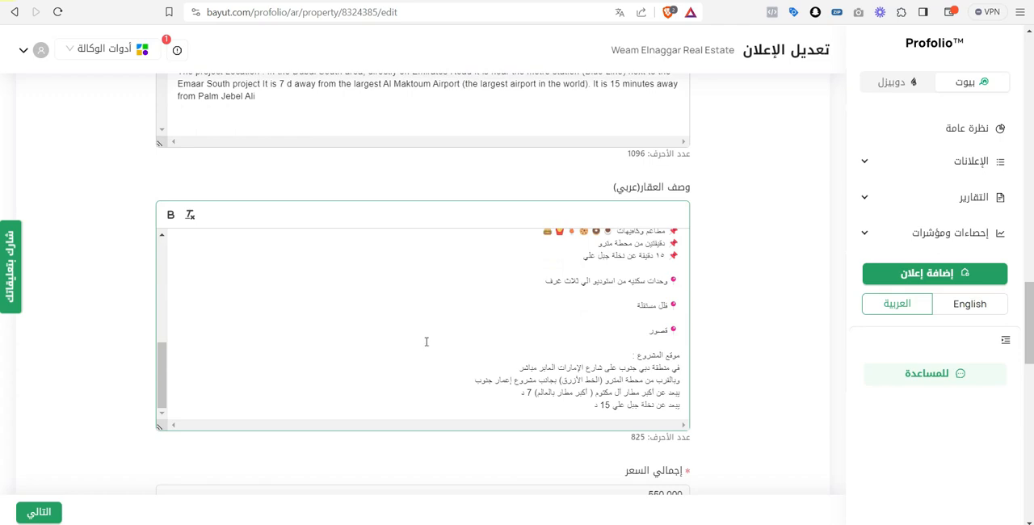
scroll(426, 342, up, 5)
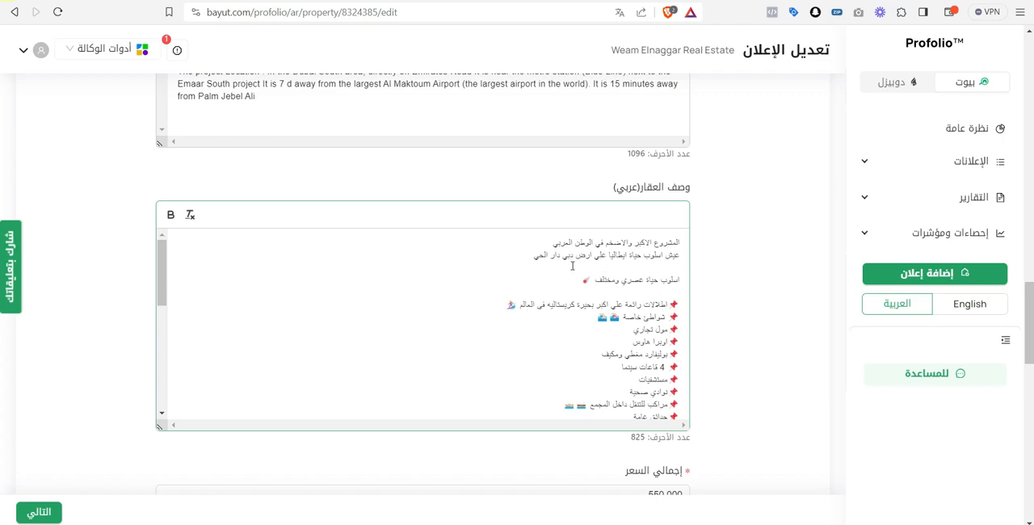
drag(530, 257, 564, 257)
key(BackSpace)
Step: Move the line "اسلوب حياة عصري ومختلف" to the very beginning of the Arabic description
triple_click(606, 281)
key(ctrl+c)
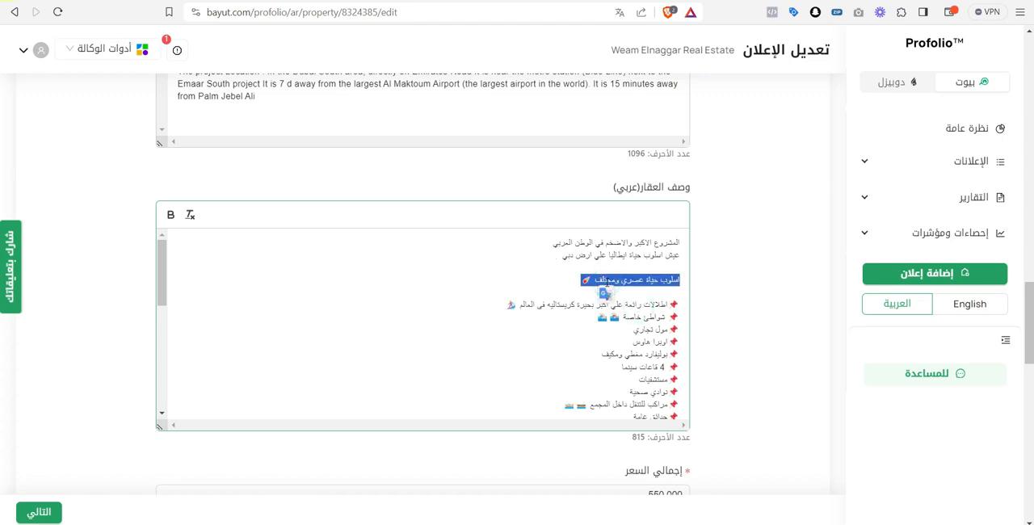
key(BackSpace)
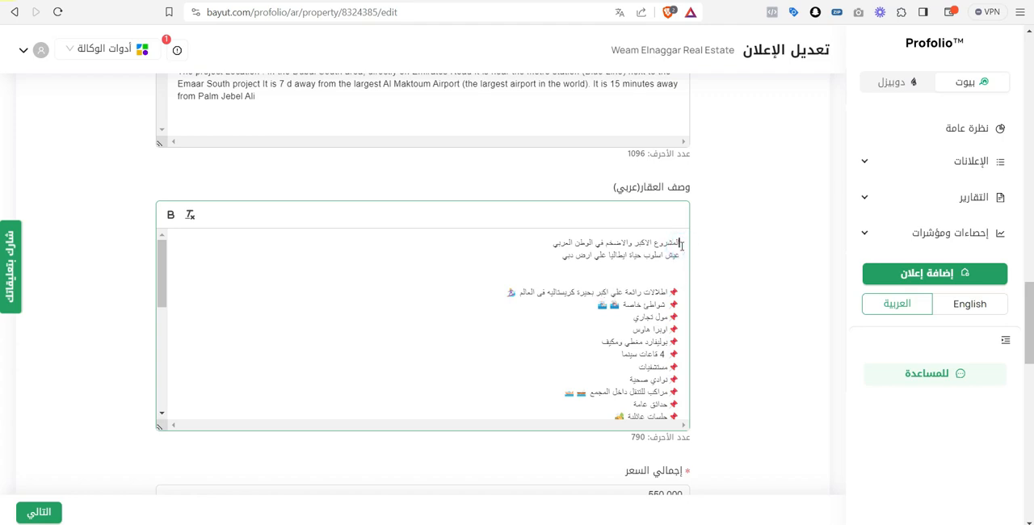
key(Return)
key(ctrl+v)
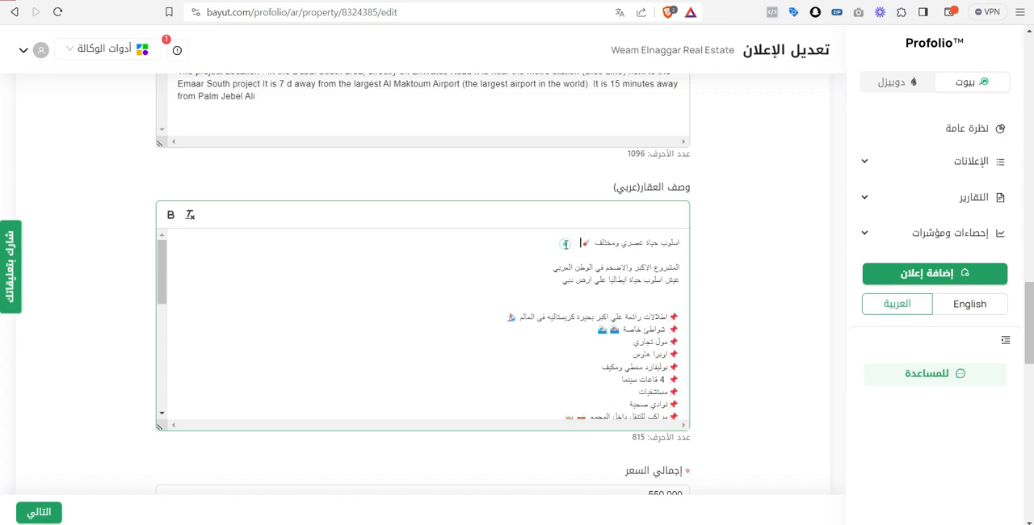
Step: End the Arabic description's opening line with "فى" in place of its emoji and join the "المشروع" line onto it
text(فى ال)
key(BackSpace)
key(BackSpace)
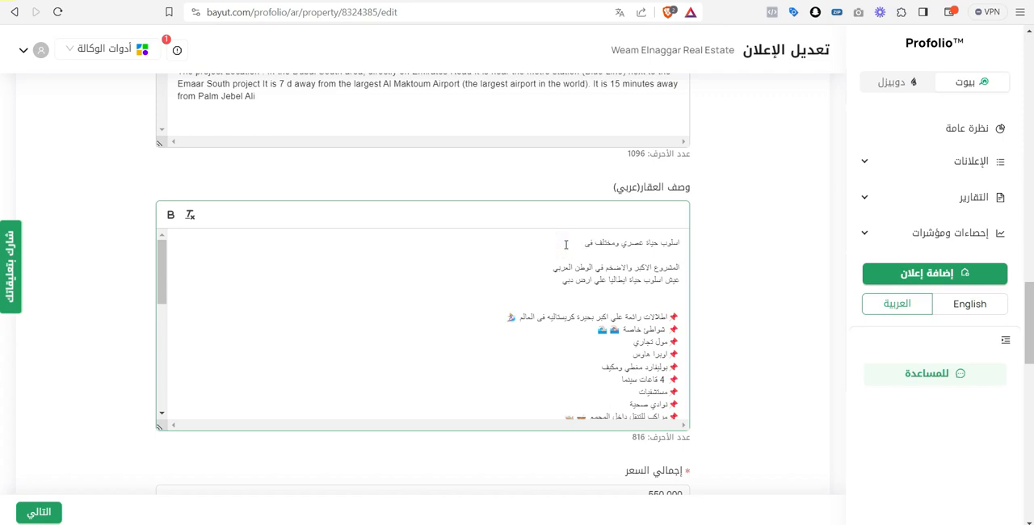
click(680, 268)
key(BackSpace)
key(BackSpace)
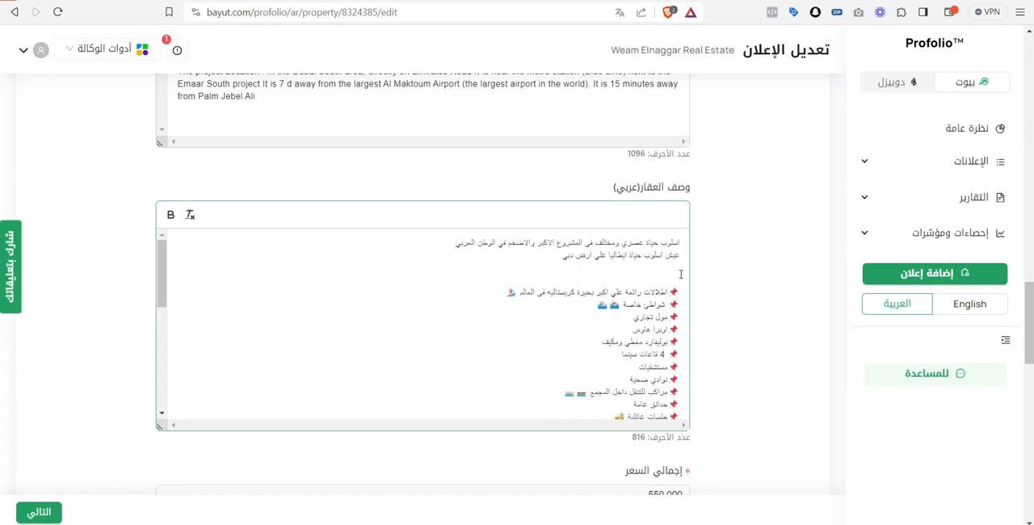
Step: Insert "دبي" after "فى" in the opening line and prefix the following word to read "بالمشروع"
key(XF86MonBrightnessUp)
key(XF86MonBrightnessUp)
text(دبي )
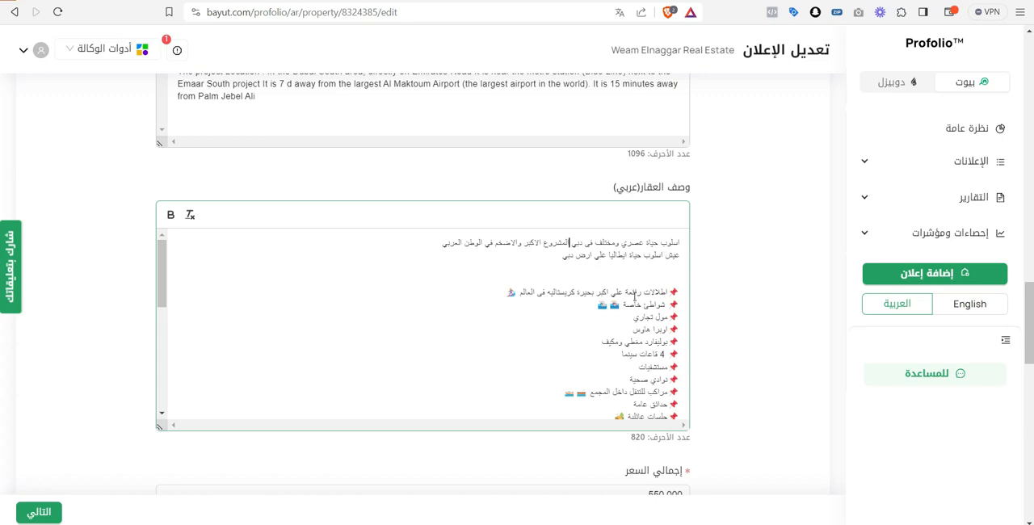
text(ب)
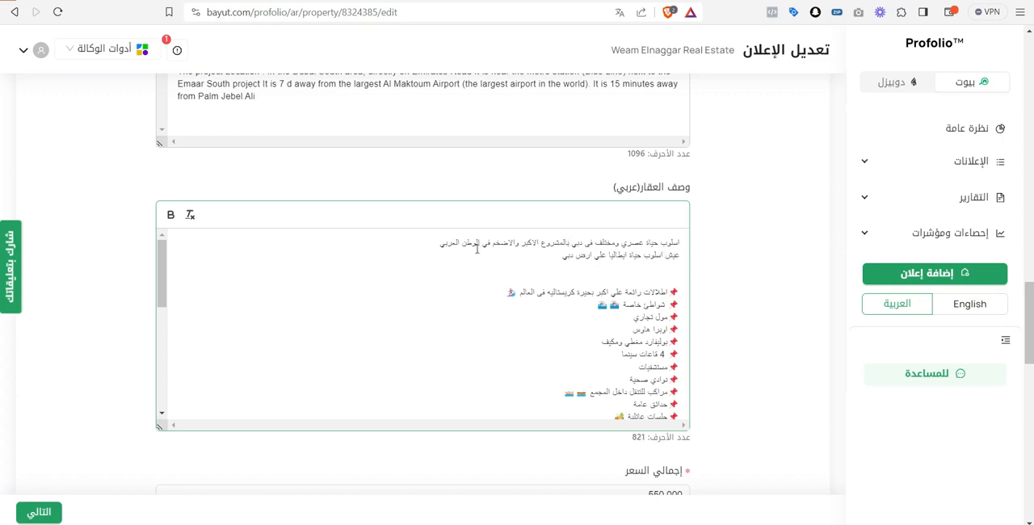
Step: Delete "الاكبر والاضخم في الوطن العربي" from the end of the Arabic description's opening line
click(430, 240)
key(BackSpace)
key(BackSpace)
key(BackSpace)
key(BackSpace)
key(BackSpace)
key(BackSpace)
key(BackSpace)
key(BackSpace)
key(BackSpace)
key(BackSpace)
key(BackSpace)
key(BackSpace)
key(BackSpace)
key(BackSpace)
key(BackSpace)
key(BackSpace)
key(BackSpace)
key(BackSpace)
key(BackSpace)
key(BackSpace)
key(BackSpace)
key(BackSpace)
key(BackSpace)
key(BackSpace)
key(BackSpace)
key(BackSpace)
text(مميز)
text( من حيث ال)
text(تصمي)
key(BackSpace)
key(BackSpace)
key(BackSpace)
key(BackSpace)
key(BackSpace)
key(BackSpace)
key(BackSpace)
key(BackSpace)
key(BackSpace)
key(BackSpace)
key(BackSpace)
key(BackSpace)
key(BackSpace)
key(BackSpace)
key(BackSpace)
key(BackSpace)
key(BackSpace)
key(BackSpace)
key(BackSpace)
key(BackSpace)
key(BackSpace)
key(BackSpace)
text(ع ذات التصميم الفريد و المميز  بالمس)
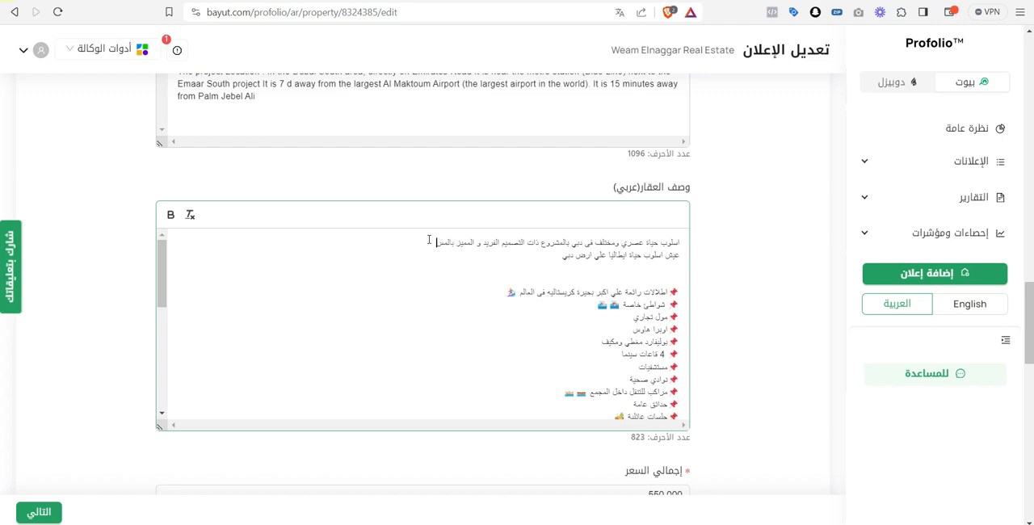
text(طحات المائية)
Step: Complete the opening line after "بالمشروع" with "ذات التصميم الفريد و المميز بالمسطحات المائيه بكل مكان حول منزلك ."
key(BackSpace)
key(BackSpace)
text(ية )
text( بكل مكان )
text(حول )
text(منزلك)
Step: Remove the blank lines between the residential units, independent villas and palaces items in the Arabic description
key(ctrl+plus)
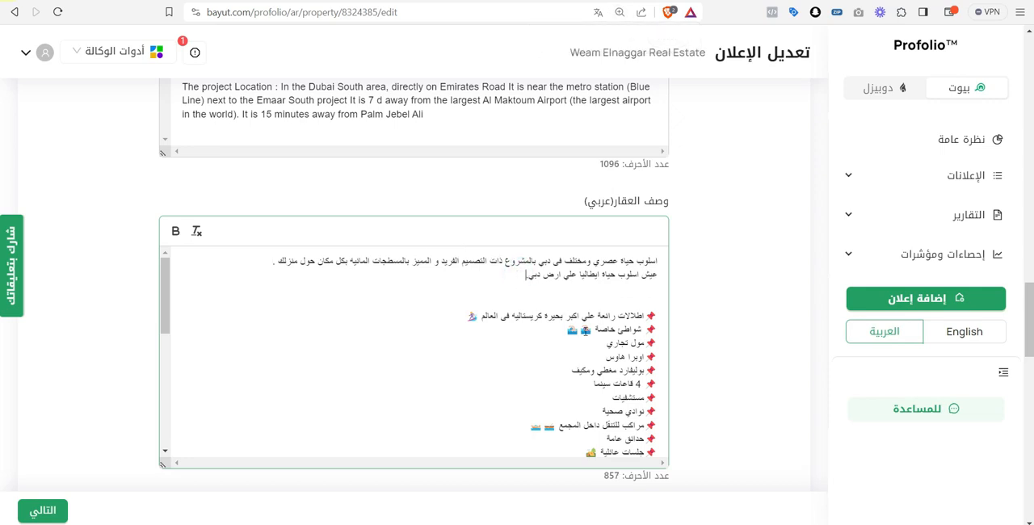
scroll(524, 356, down, 3)
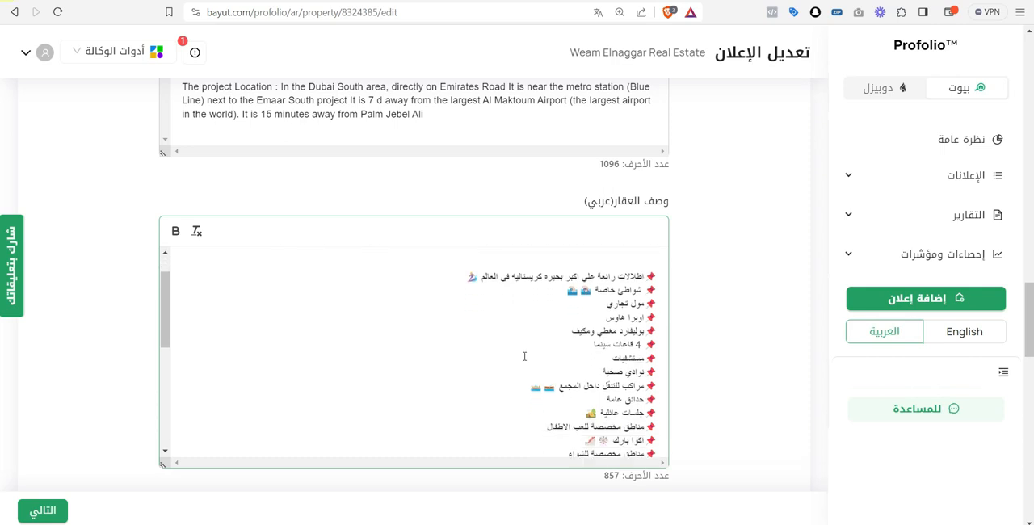
scroll(524, 356, down, 2)
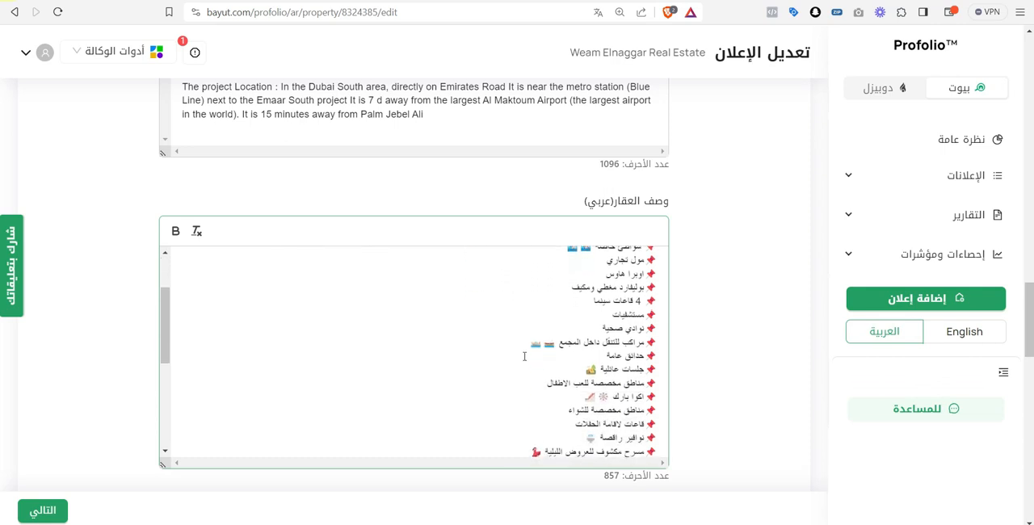
scroll(524, 356, down, 2)
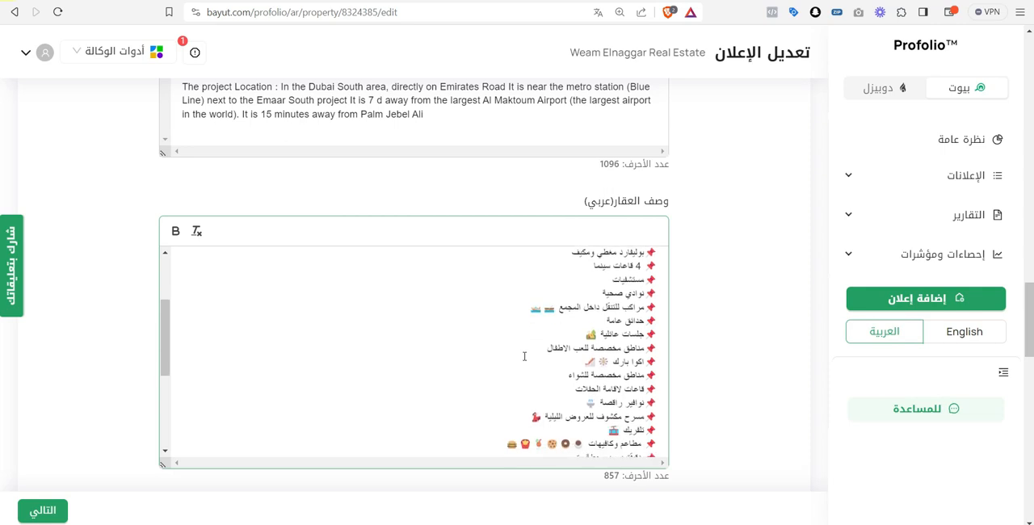
scroll(525, 357, down, 2)
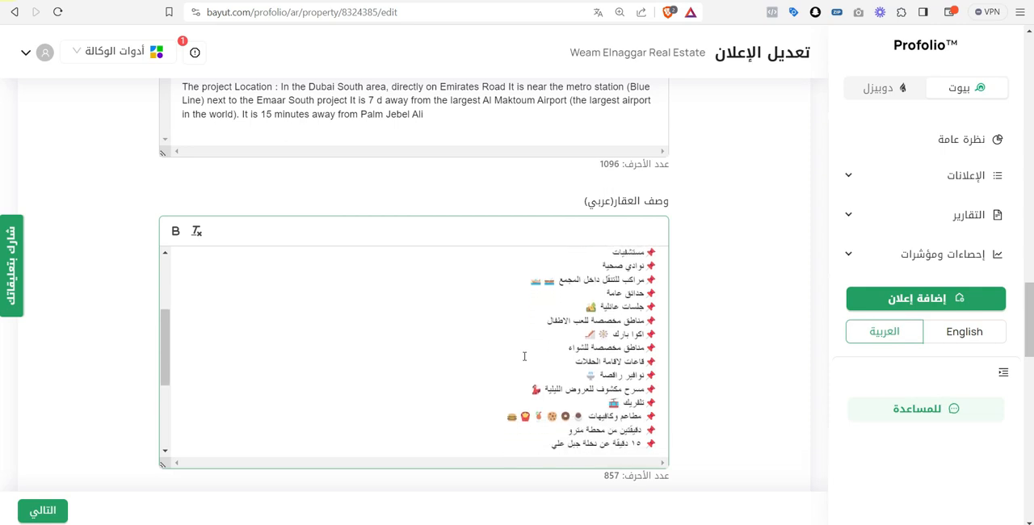
scroll(524, 357, down, 1)
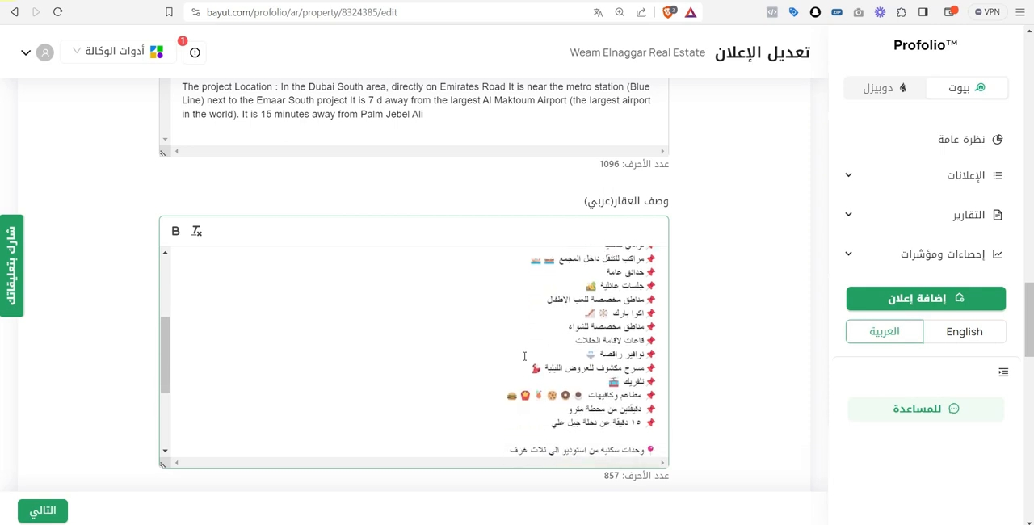
scroll(524, 357, down, 4)
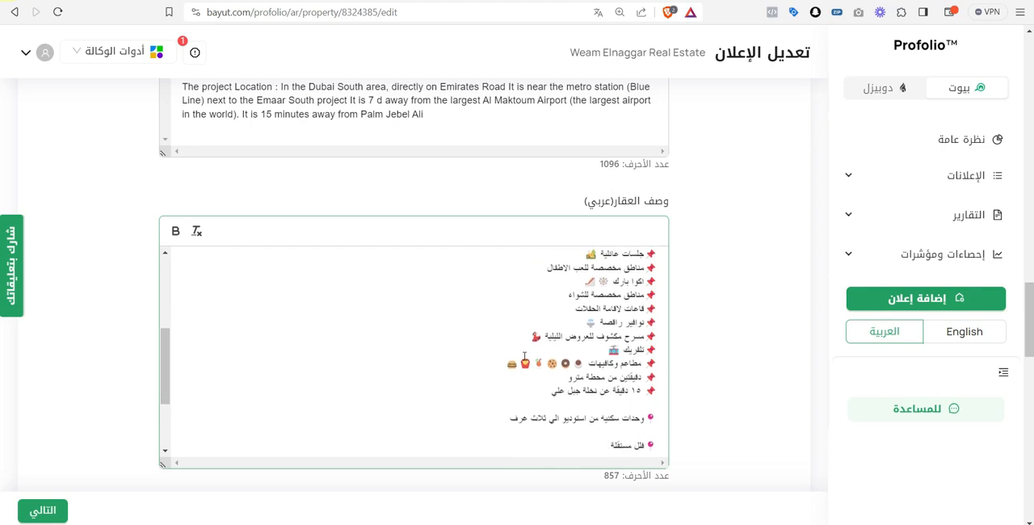
scroll(525, 356, down, 3)
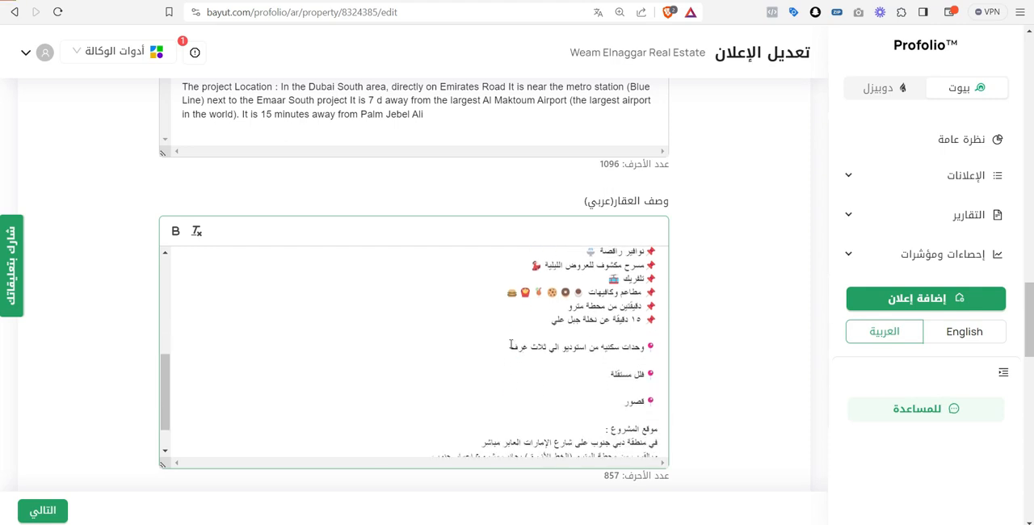
click(551, 368)
key(BackSpace)
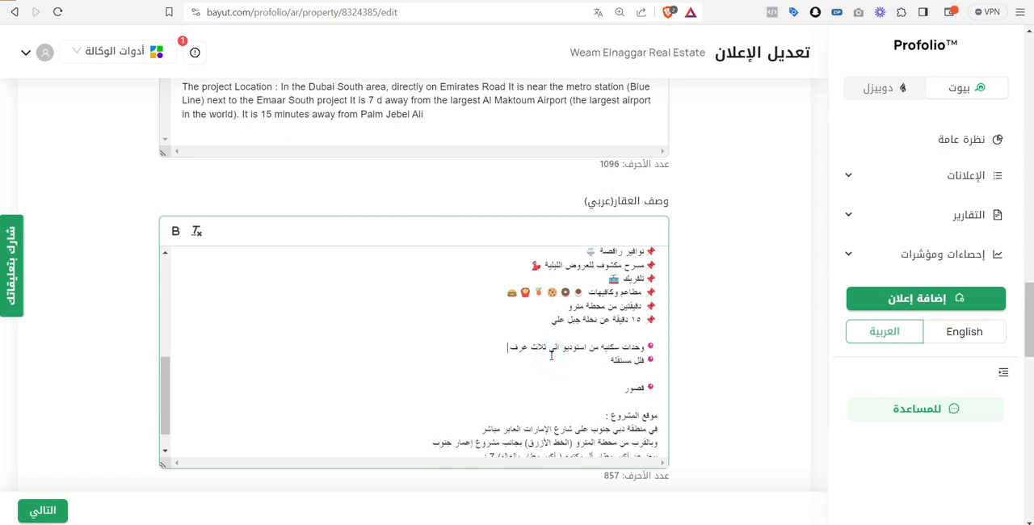
click(570, 374)
key(BackSpace)
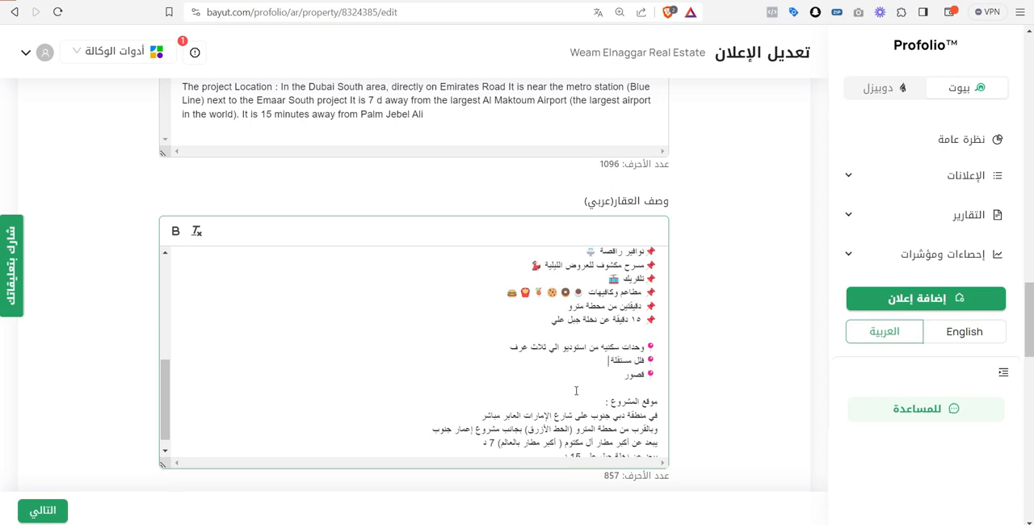
Step: Change the last word of the Emirates Road line under "موقع المشروع" to "مباشره"
scroll(584, 400, down, 1)
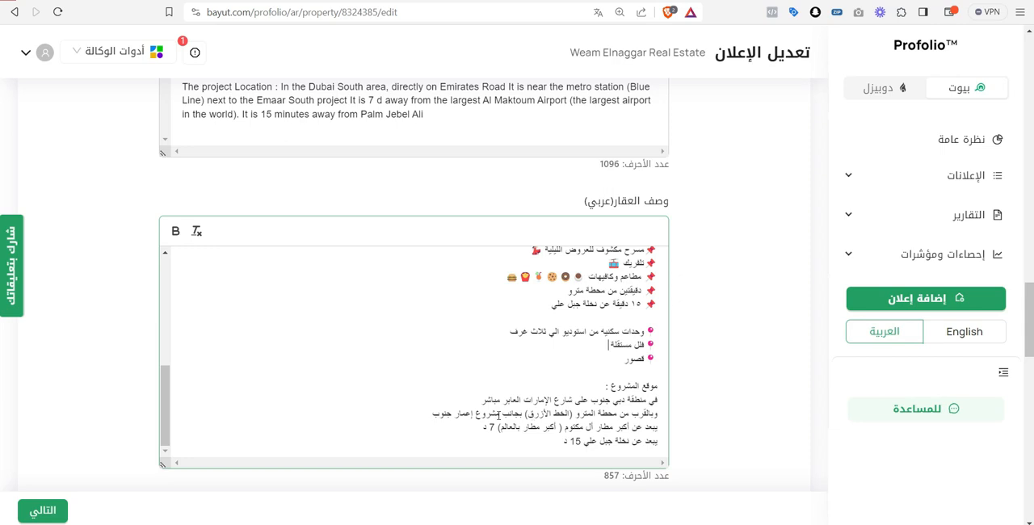
click(479, 402)
text(ة)
key(BackSpace)
key(BackSpace)
text(رة)
Step: Insert "بالإمارات مطار" before "آل مكتوم" in the airport distance line of the Arabic description
click(598, 428)
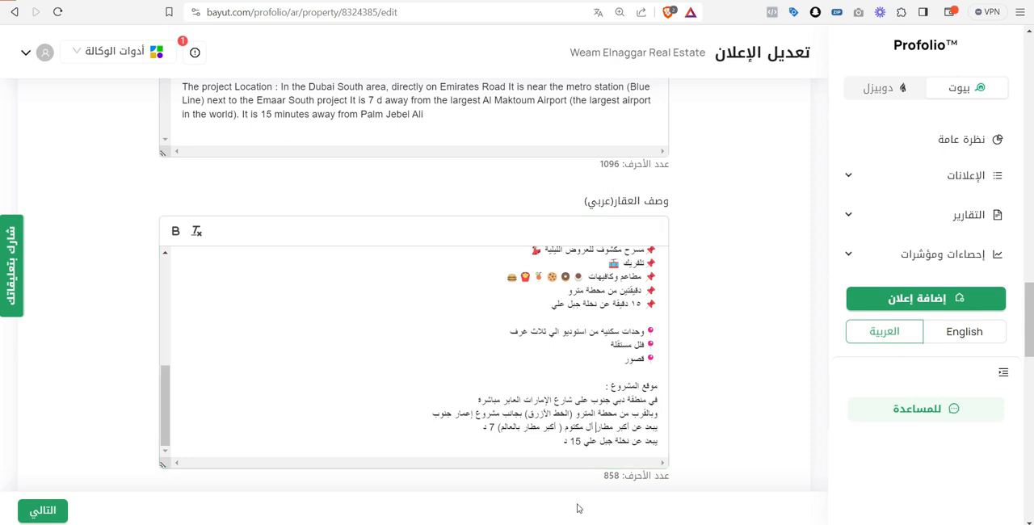
text(أكبر مط)
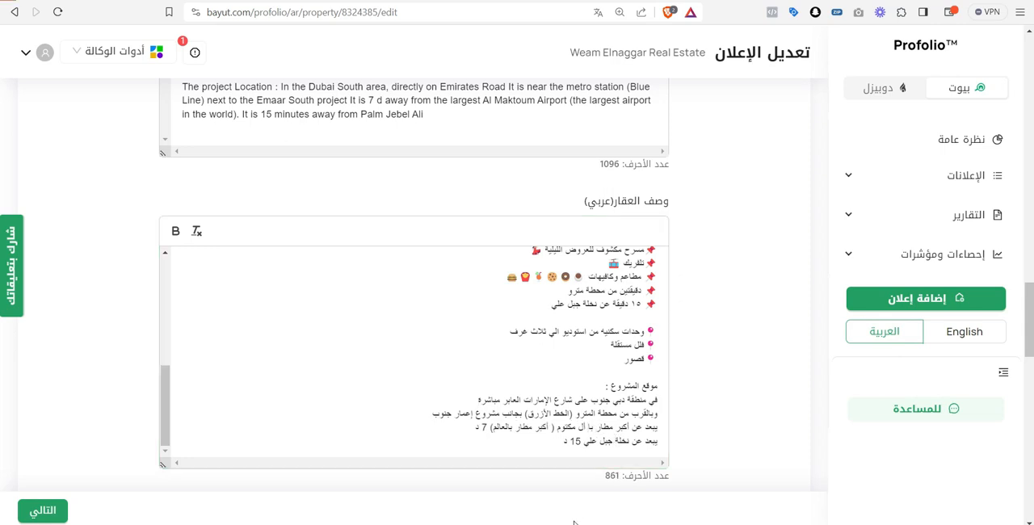
text(ار بالإ)
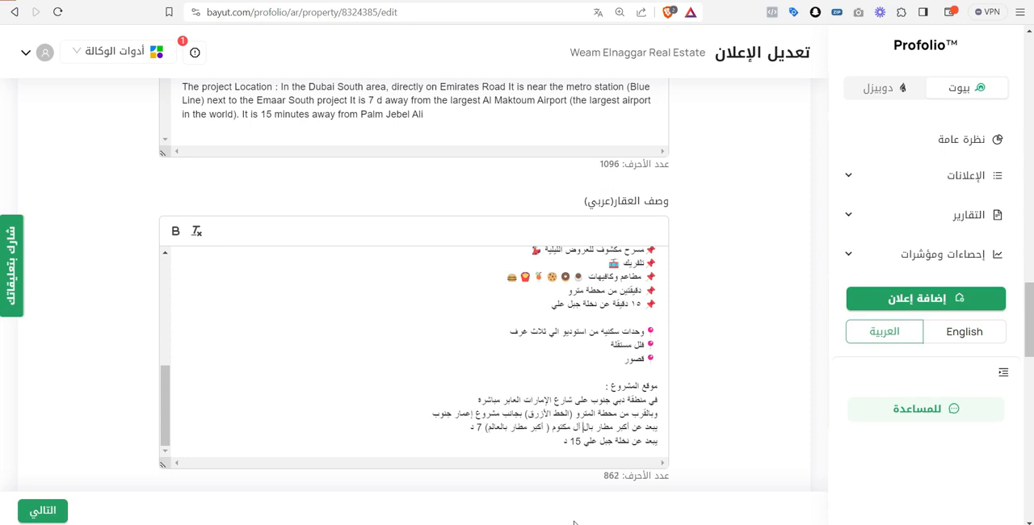
text(مارات)
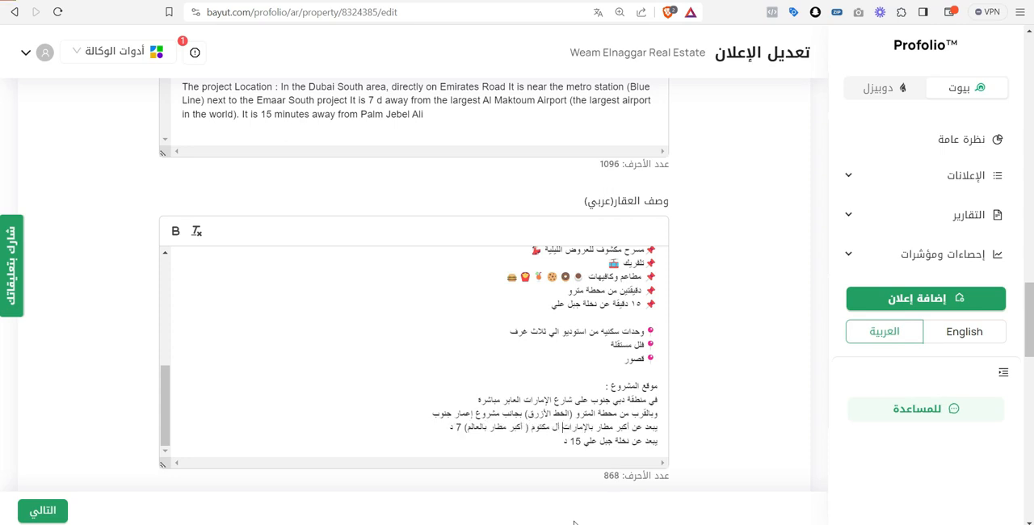
text( مطار)
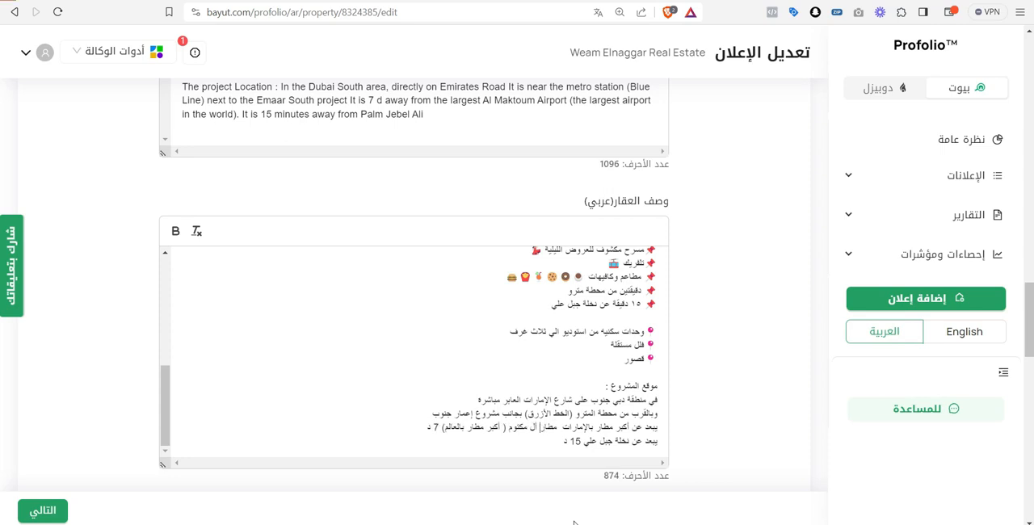
Step: End the Arabic description's last line with a period and start a new line after it
click(525, 446)
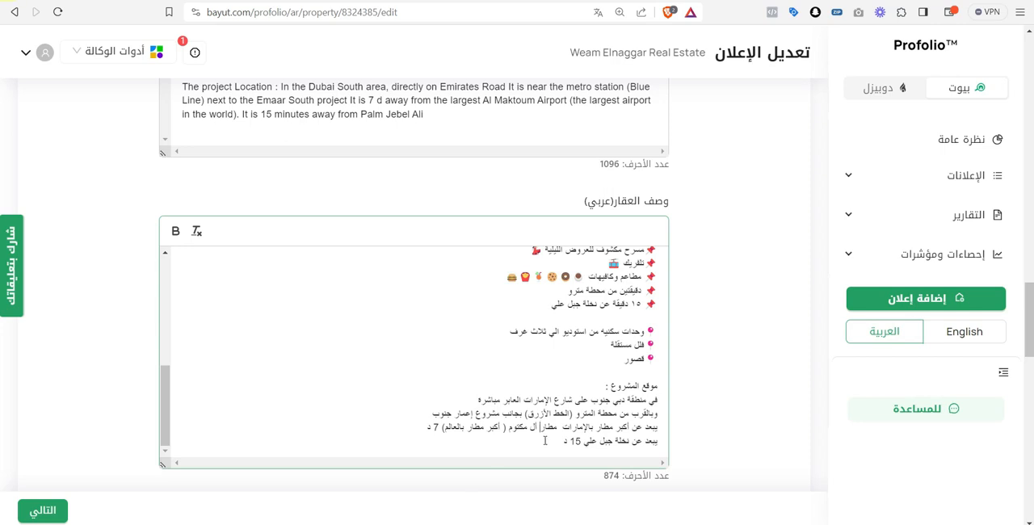
text(.)
key(Return)
Step: Add "ستوديو للبيع بمشروع فينيس من عزيزي" at the very start of the Arabic description's opening line
scroll(607, 396, up, 8)
scroll(602, 388, down, 5)
scroll(602, 388, up, 5)
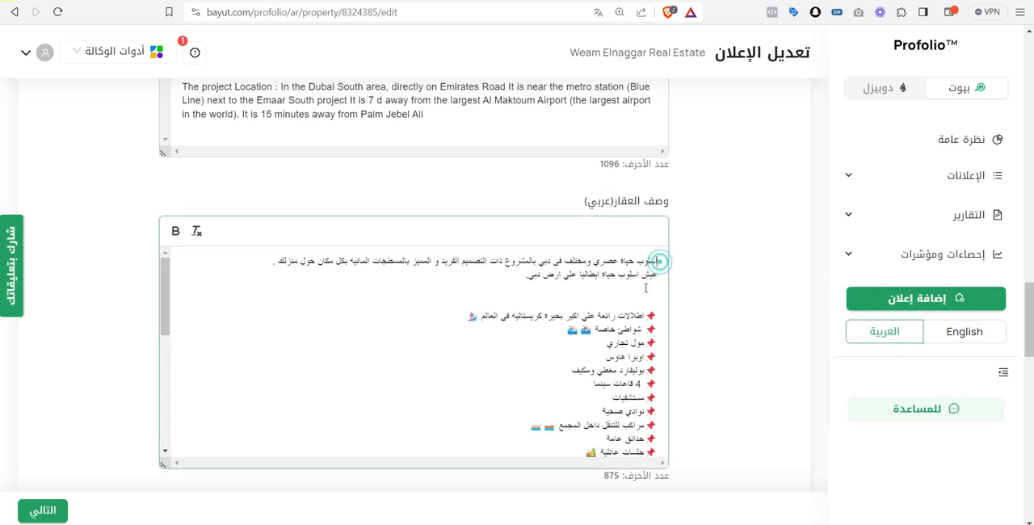
scroll(655, 275, up, 4)
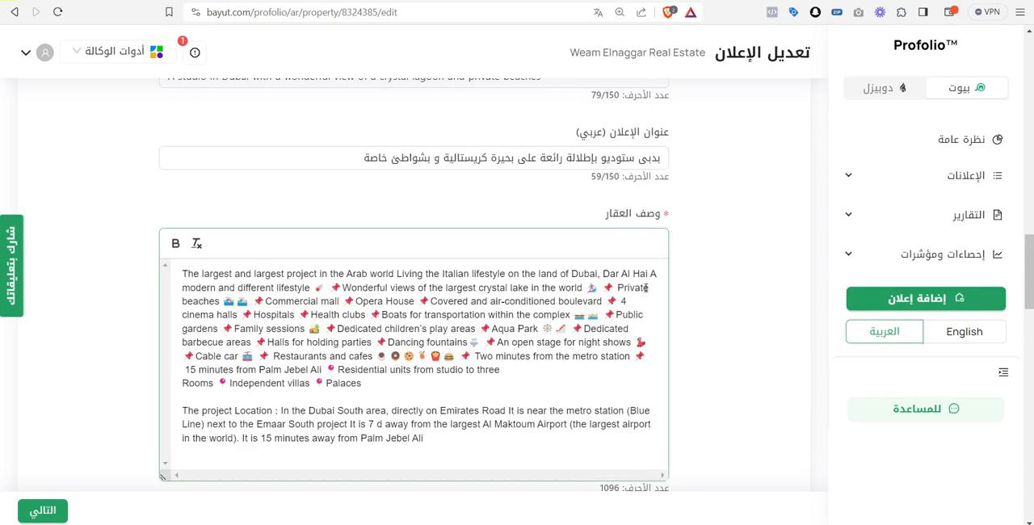
scroll(646, 289, down, 3)
text(ستوديو)
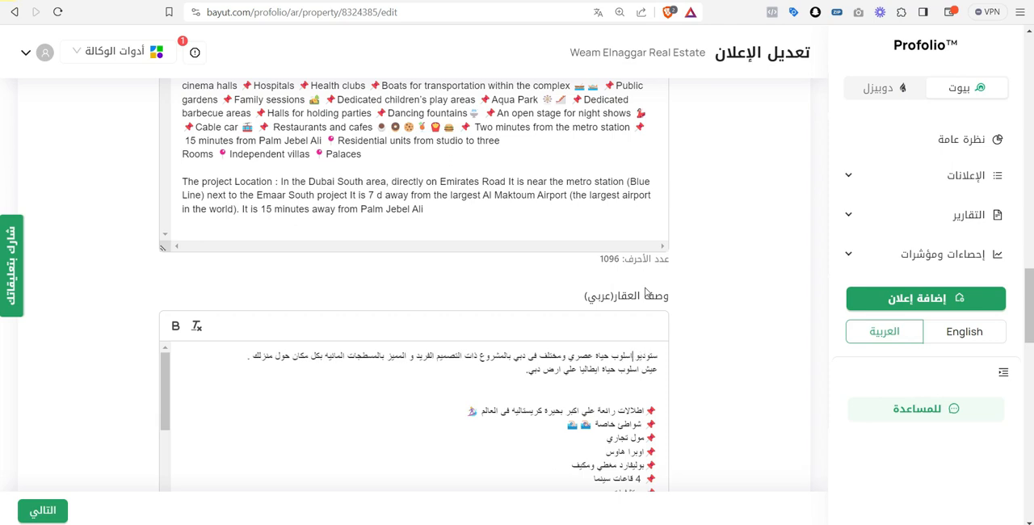
text( للبيع بمشروع ف)
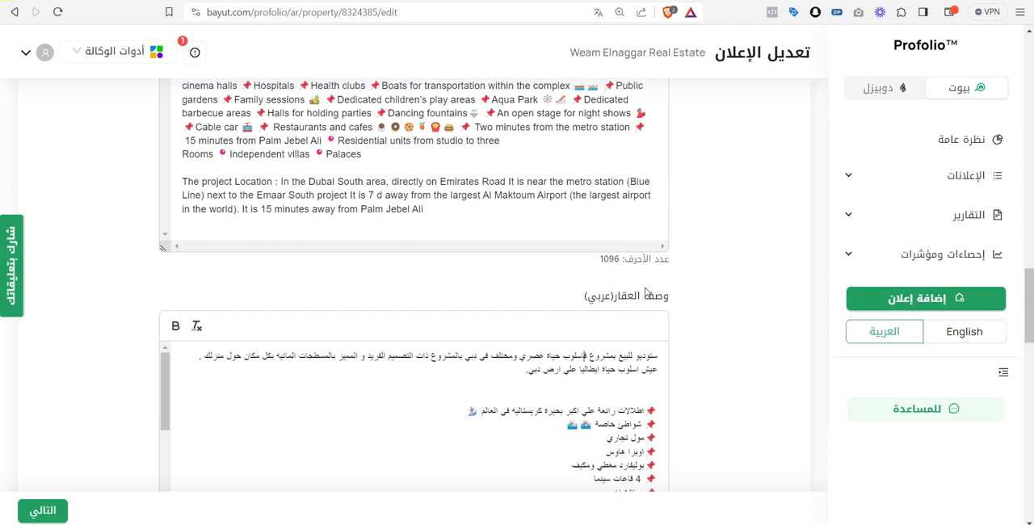
text(ينيس )
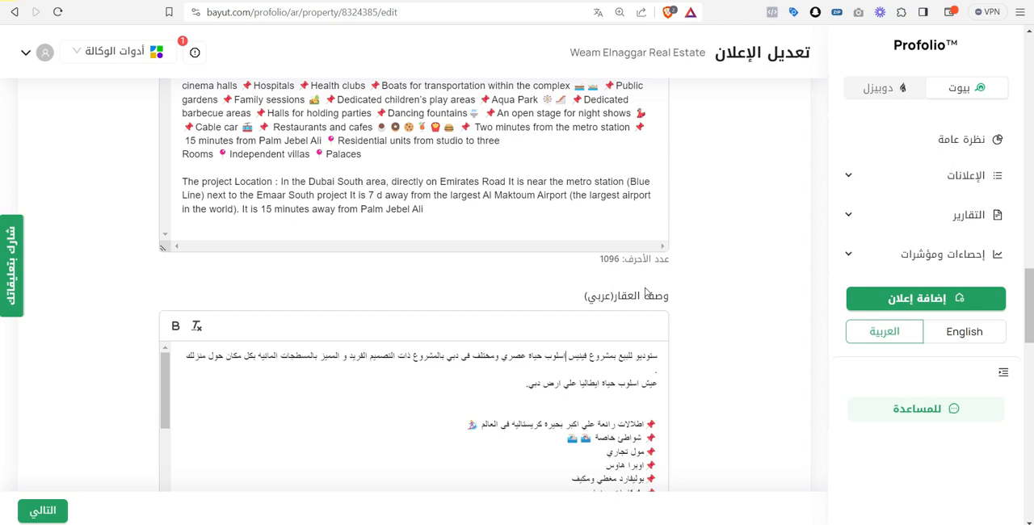
text(من ع)
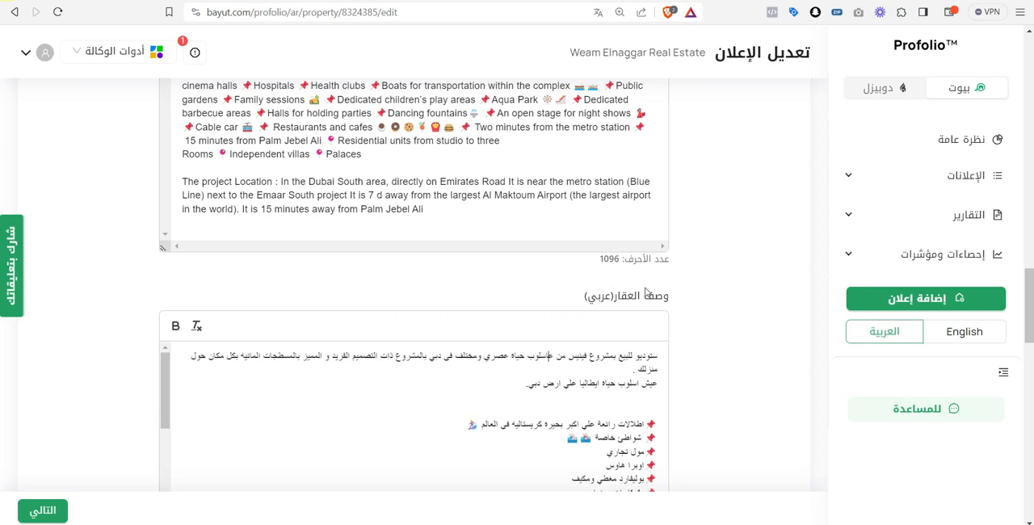
text(زيزي)
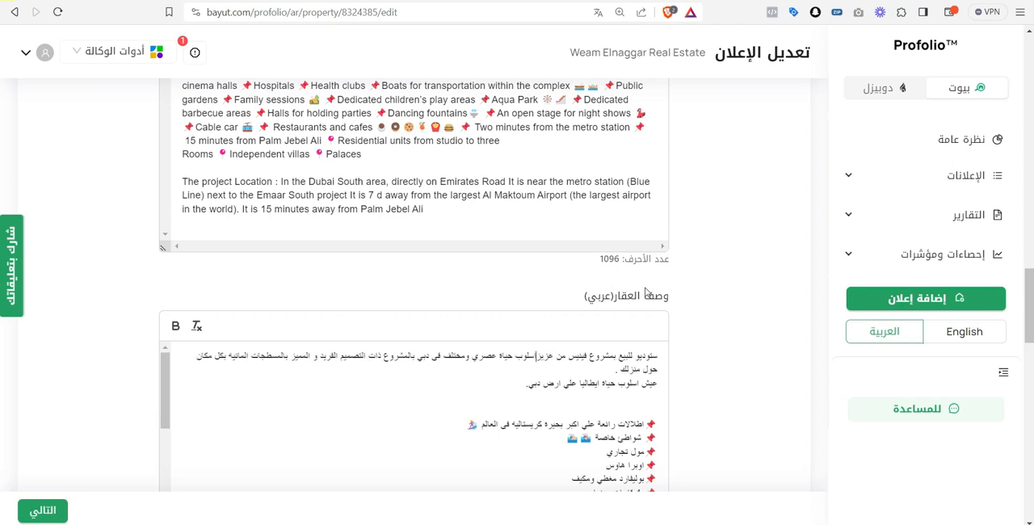
text( المطور ال)
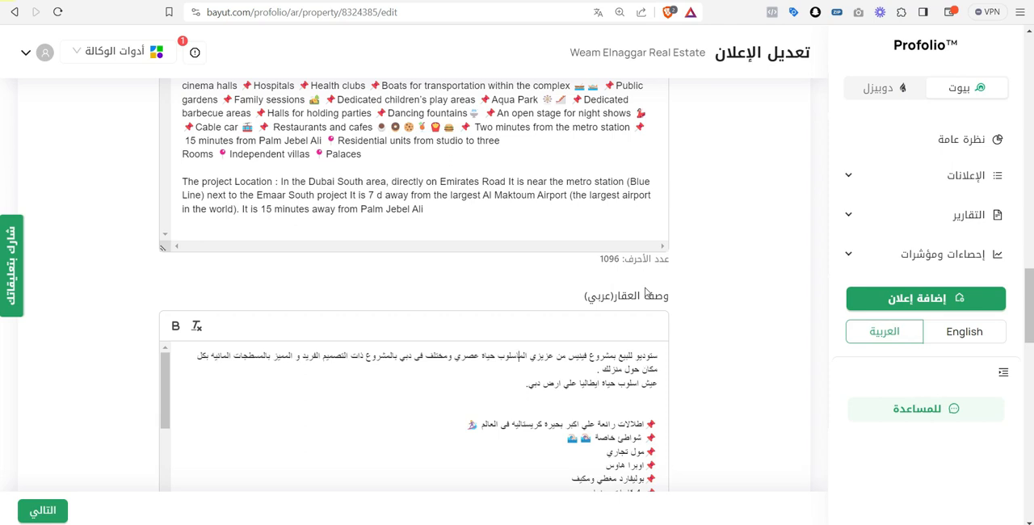
text(متميز ب)
Step: Continue the new opening phrase after "عزيزي" with "المطور المميز بالامارات"
key(BackSpace)
key(BackSpace)
key(BackSpace)
key(BackSpace)
key(BackSpace)
key(BackSpace)
text(ت)
key(BackSpace)
text(تك)
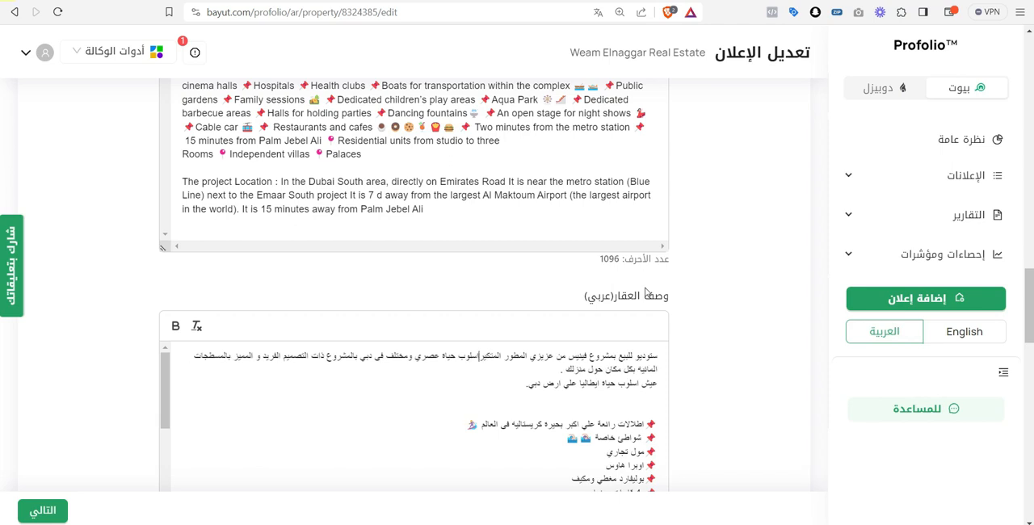
key(BackSpace)
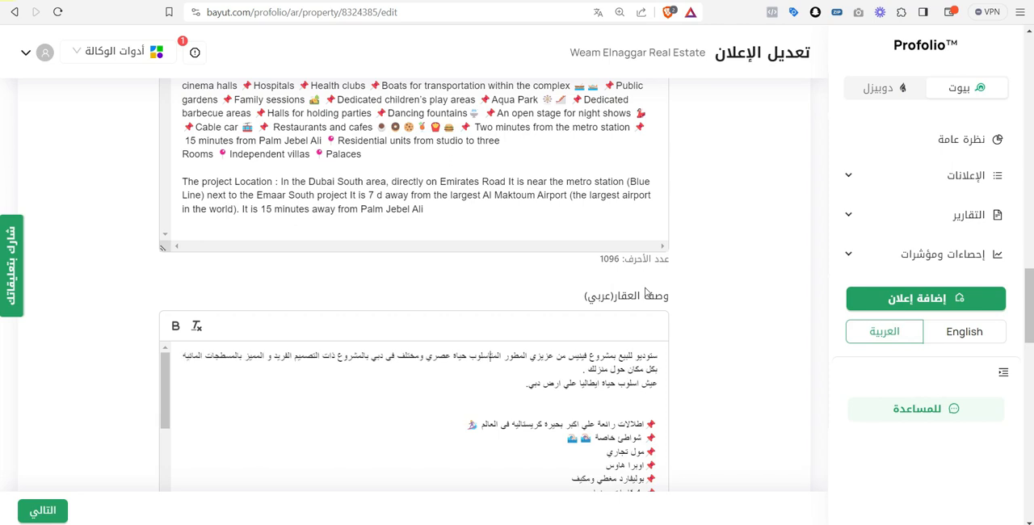
text(ت )
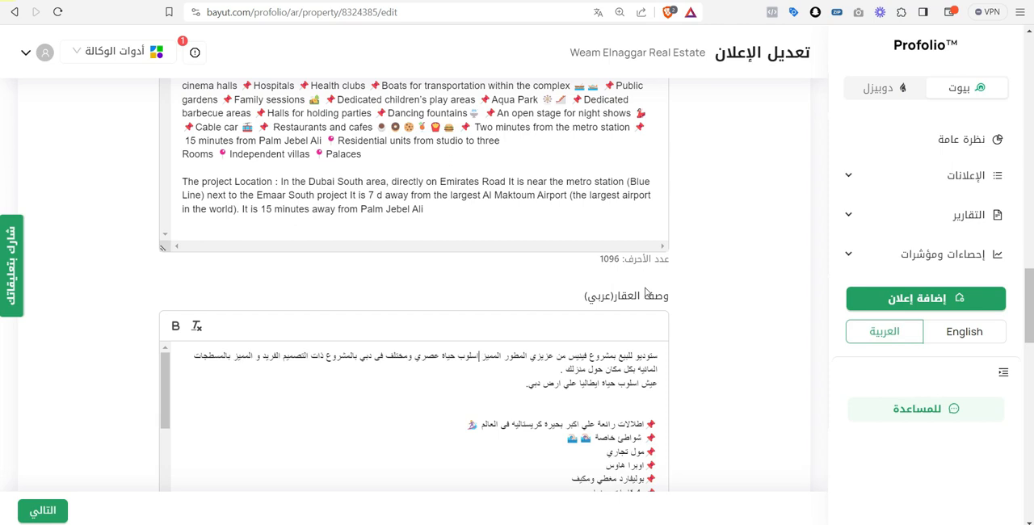
text(الامارات)
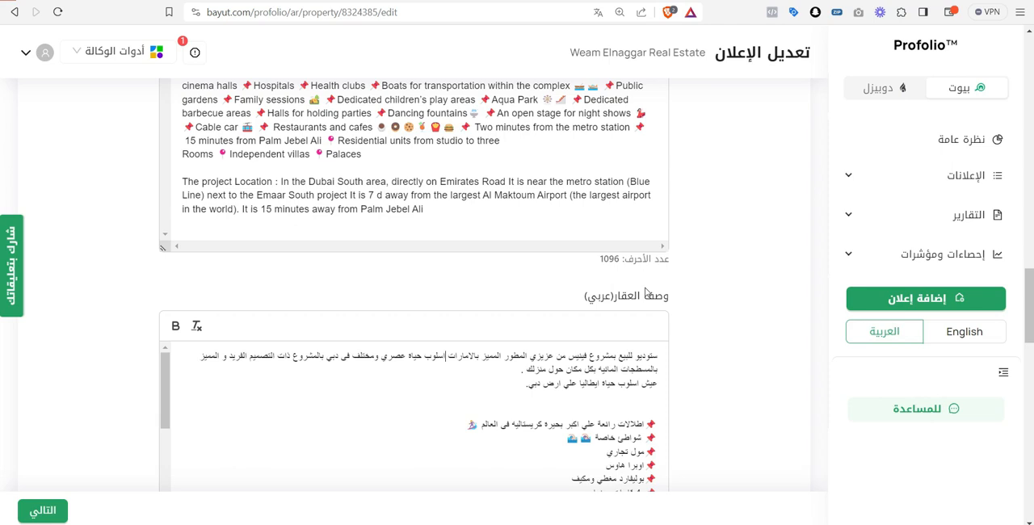
Step: Insert "احد المطورين المتميزين" directly after "عزيزي" in the Arabic description's opening line
click(529, 355)
text(احد )
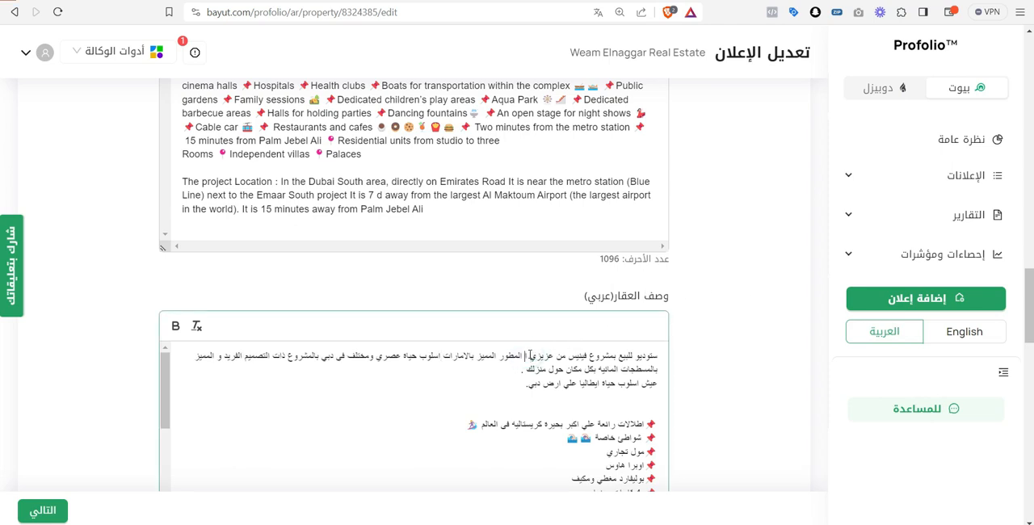
text(المطور )
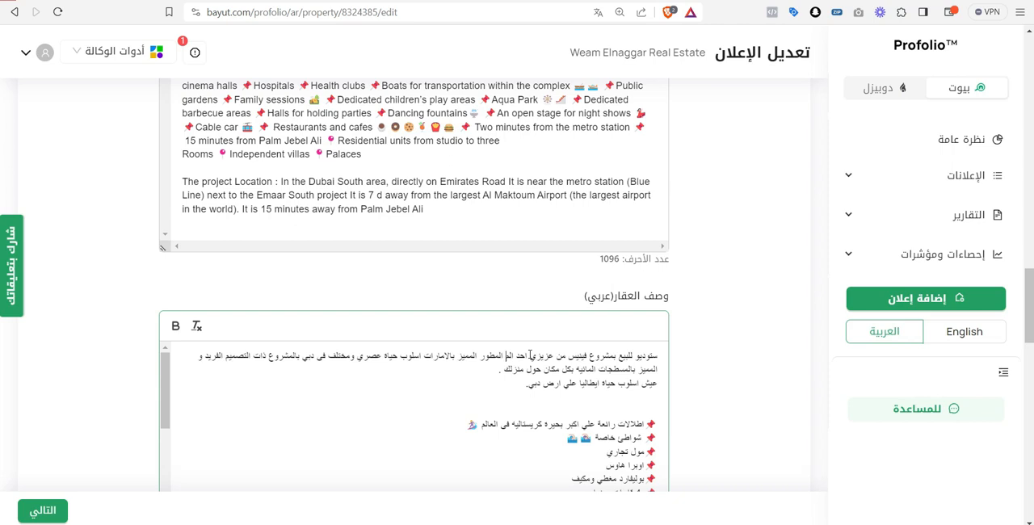
text(ين المتميز)
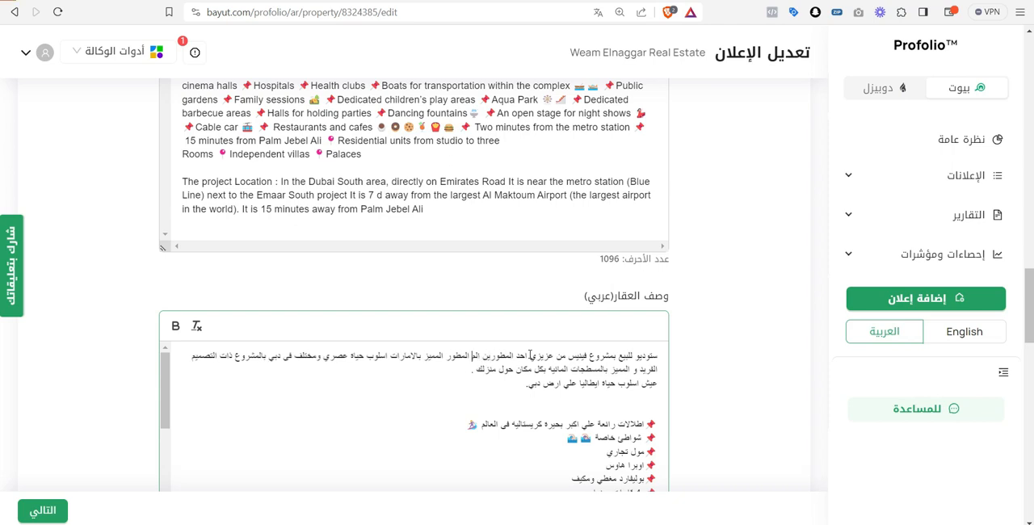
text(زين)
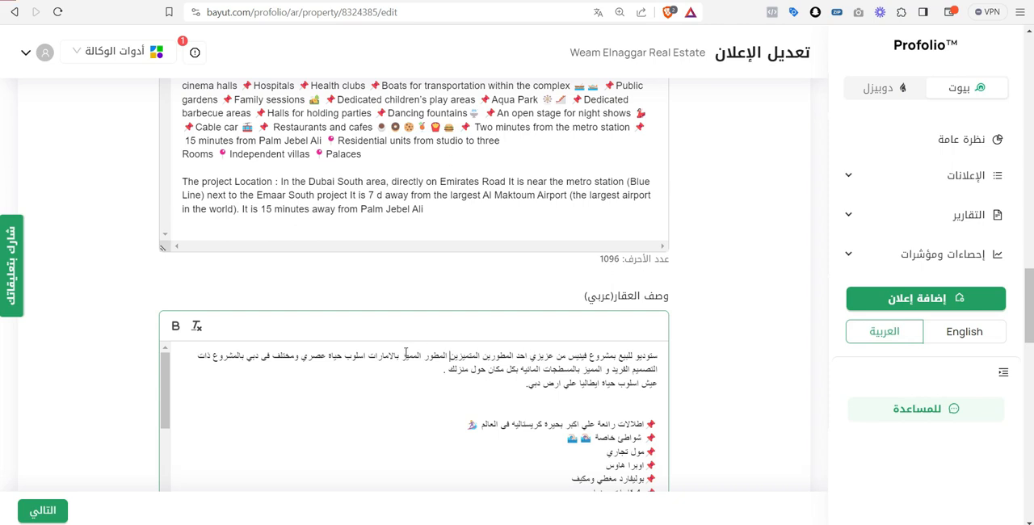
Step: Replace "المطور المميز" in the opening line with "بدولة" and reduce the following word to "الامارات"
double_click(407, 356)
key(BackSpace)
key(BackSpace)
key(BackSpace)
key(BackSpace)
key(BackSpace)
key(BackSpace)
key(BackSpace)
key(BackSpace)
key(BackSpace)
text(بدولة)
key(Delete)
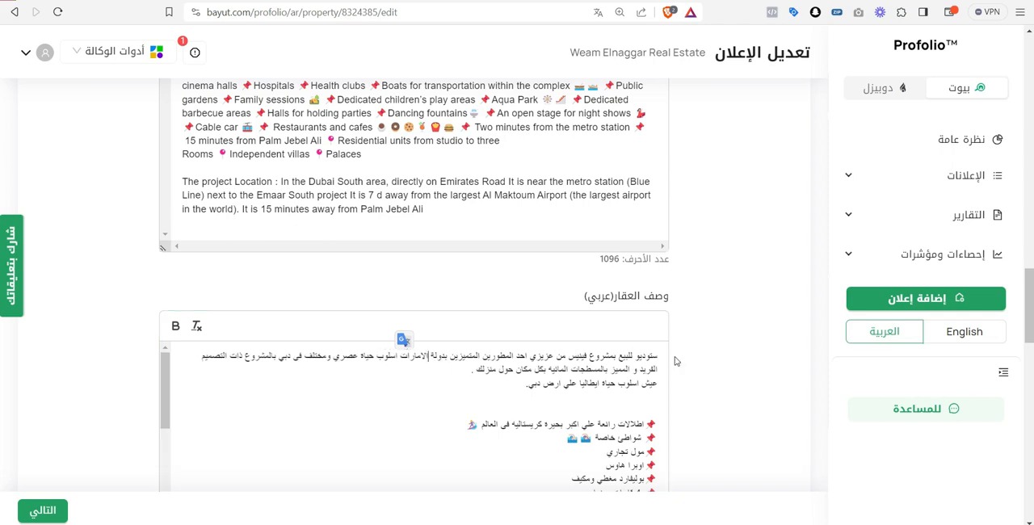
Step: Insert "بدبي" after "للبيع" in the Arabic description's opening line
click(619, 355)
text(بدبي)
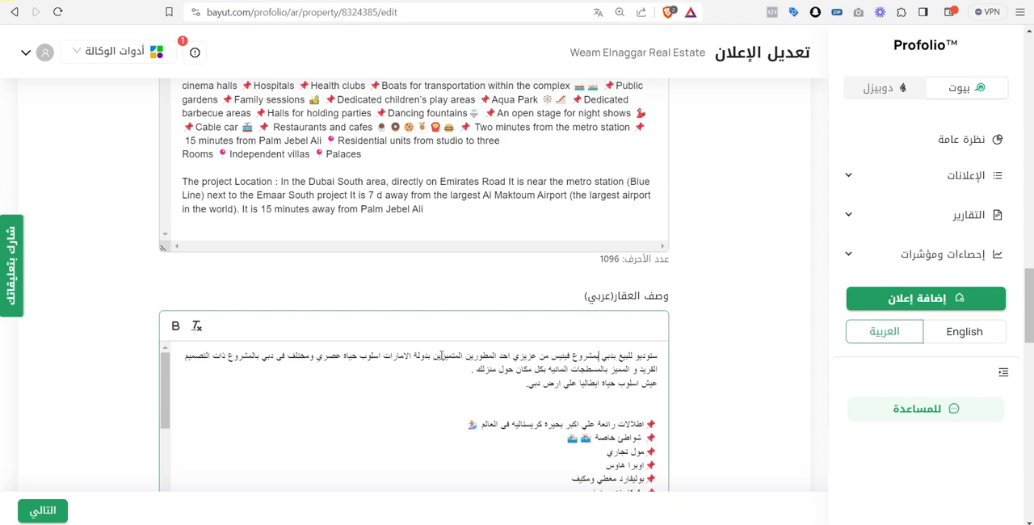
Step: Insert "حيث" before "اسلوب" in the Arabic description's opening line and prefix "ال" to "حياه", "عصري" and "مختلف"
click(382, 352)
text(حيث)
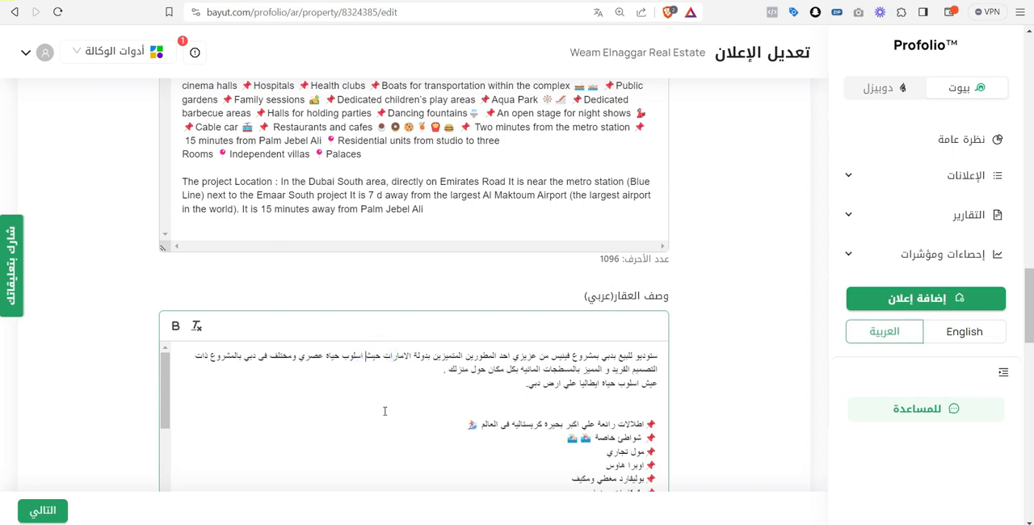
click(338, 359)
text(ال)
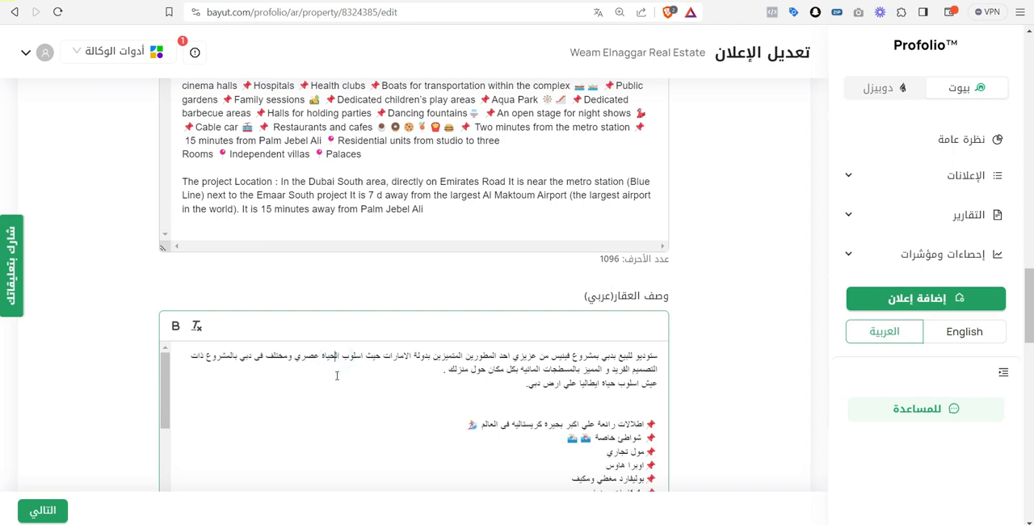
click(321, 359)
text(ال)
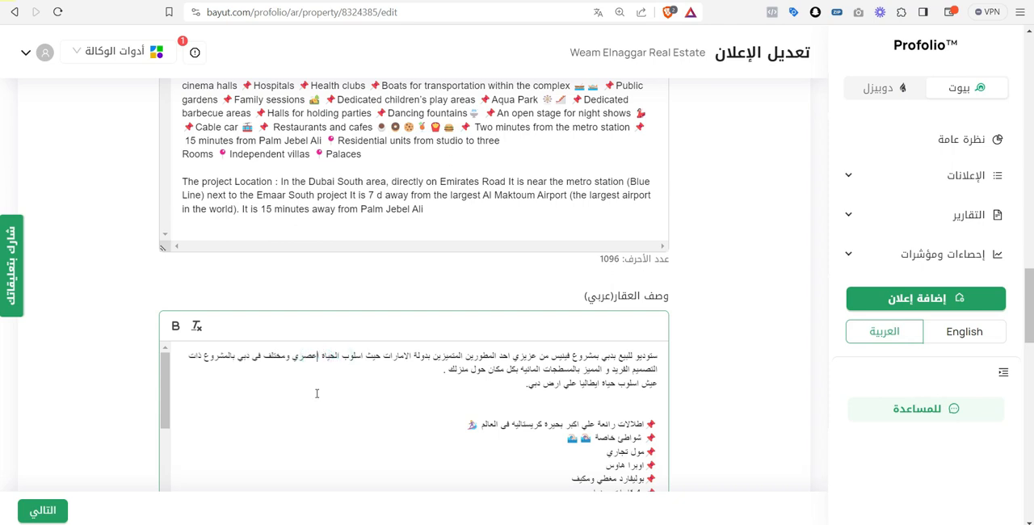
click(285, 357)
text(ال)
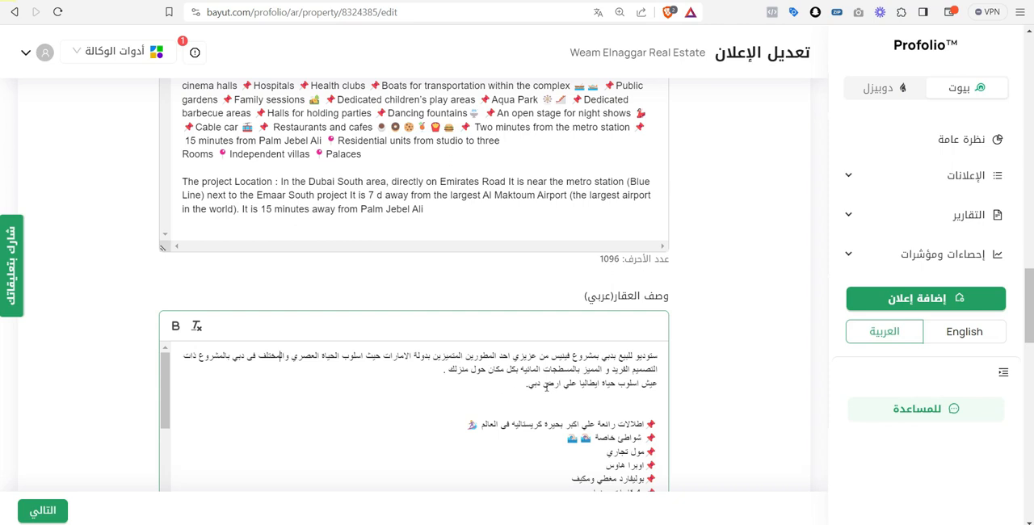
Step: Replace "المميز" with "المتميز" in the second line of the Arabic description, clearing the start of the following word
click(552, 370)
key(BackSpace)
key(BackSpace)
key(BackSpace)
key(BackSpace)
key(BackSpace)
key(BackSpace)
key(BackSpace)
key(BackSpace)
key(BackSpace)
key(BackSpace)
key(BackSpace)
key(BackSpace)
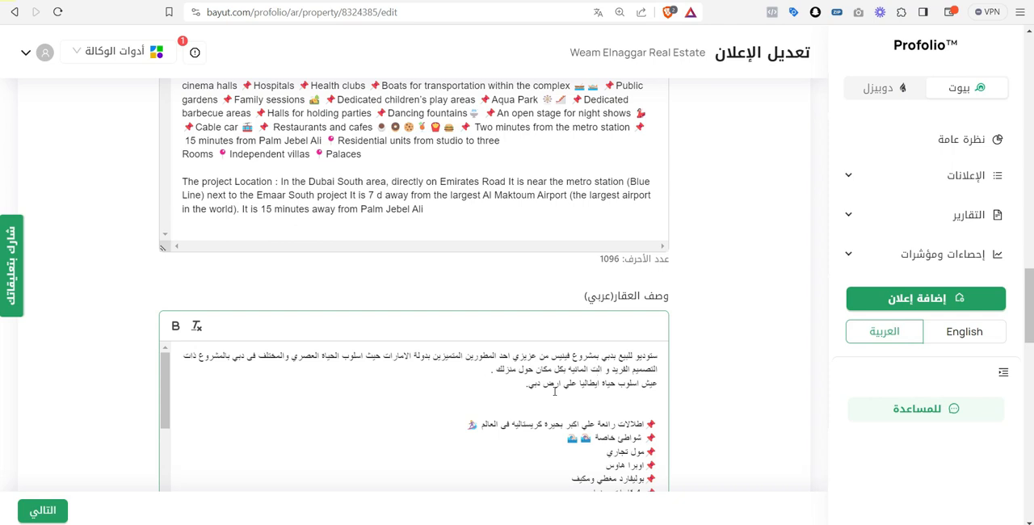
text(لمتميز)
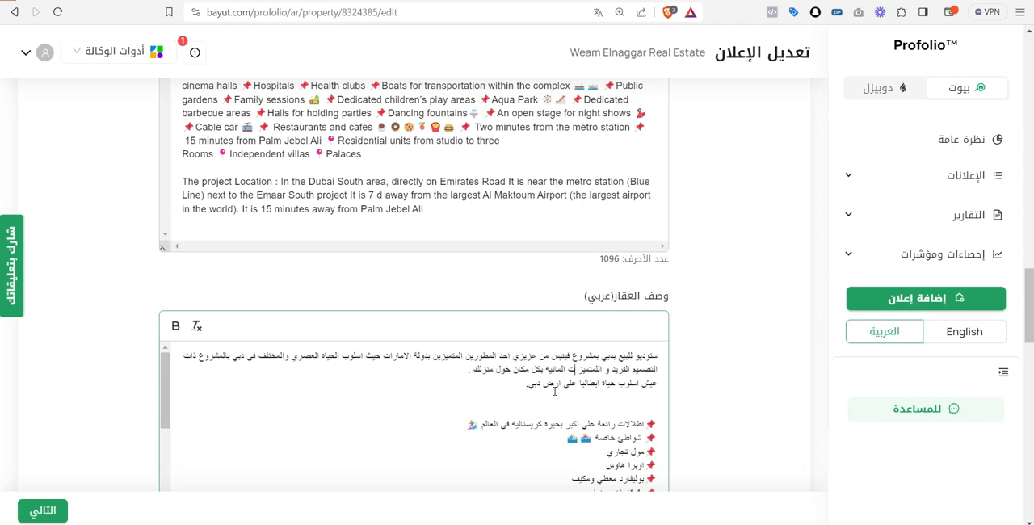
key(BackSpace)
key(BackSpace)
key(BackSpace)
key(BackSpace)
key(BackSpace)
key(BackSpace)
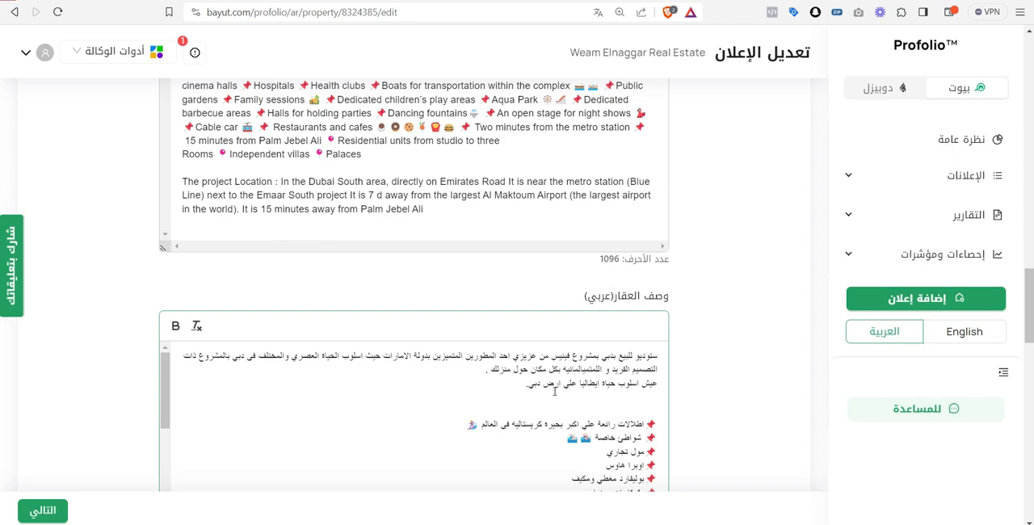
key(BackSpace)
key(BackSpace)
text(المتميز )
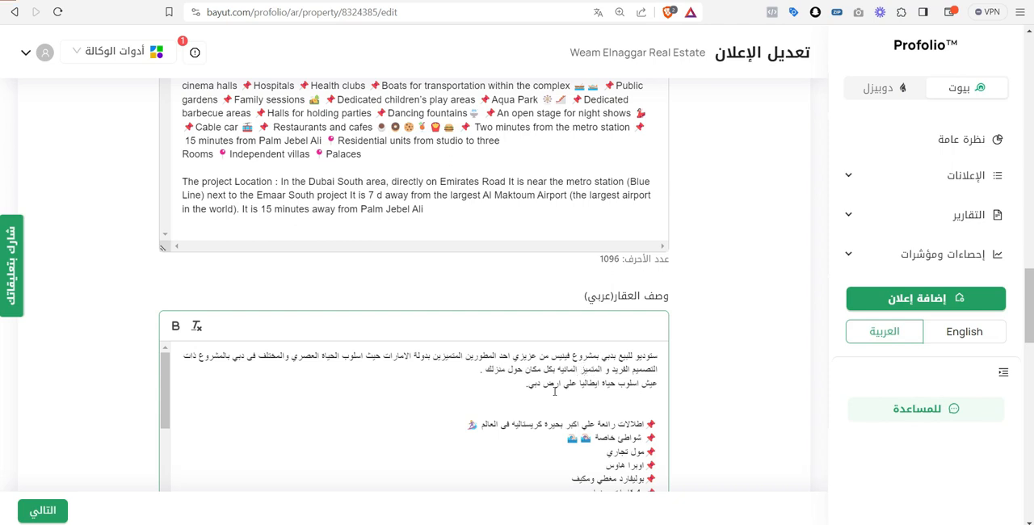
text(بالس)
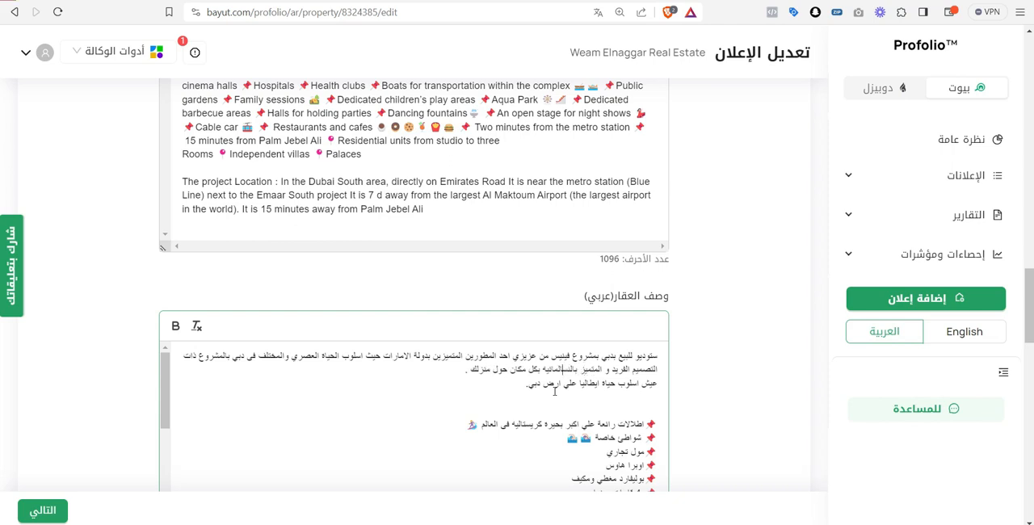
text(طح)
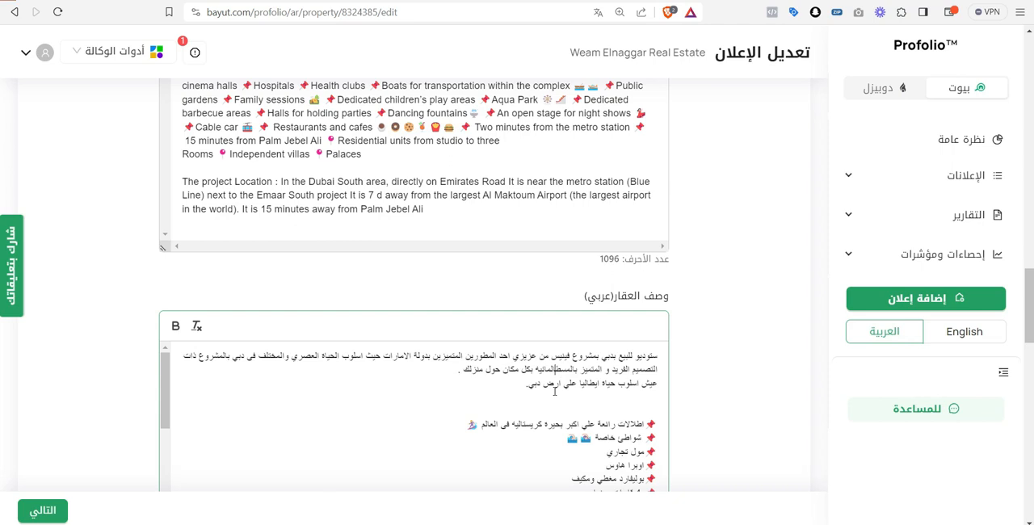
text(ات)
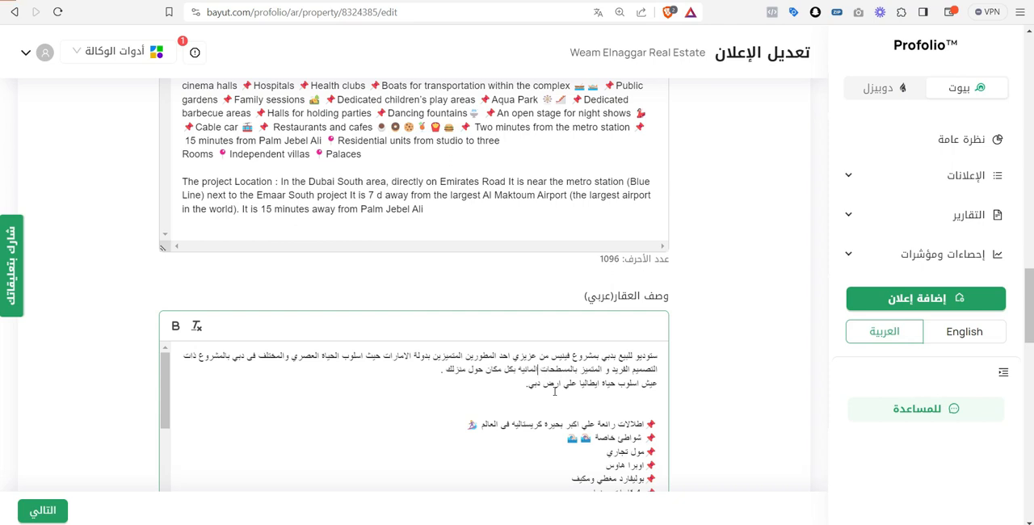
Step: Restore the word "بالمسطحات" between "المتميز" and "المائيه" in the Arabic description
scroll(555, 391, down, 1)
scroll(555, 391, up, 1)
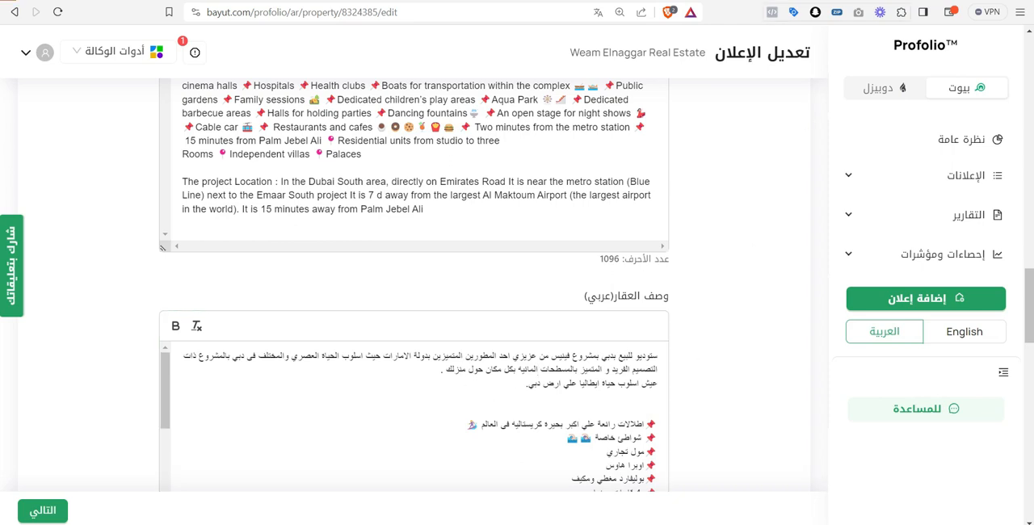
Step: Search Google for "عزيزي فينيس" in a new browser tab
key(ctrl+t)
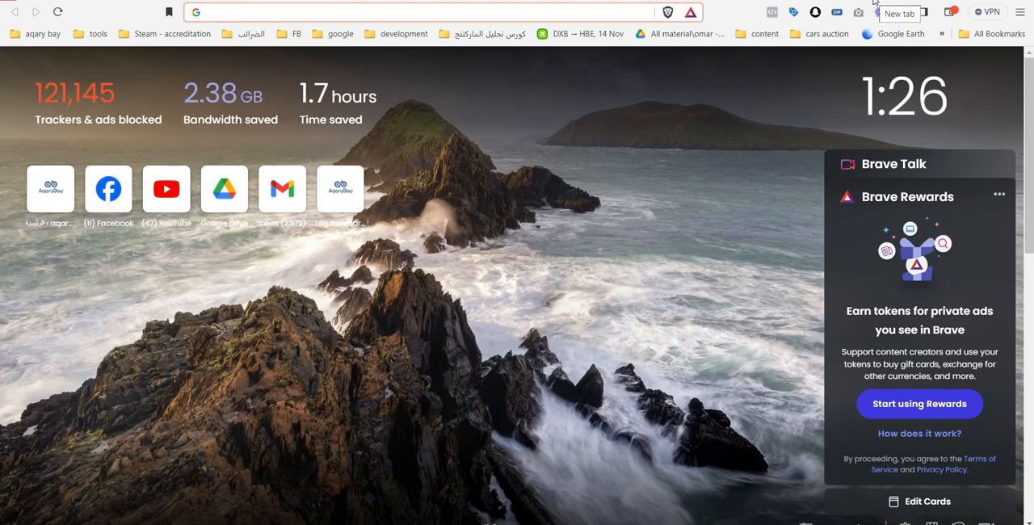
text(عزيزي)
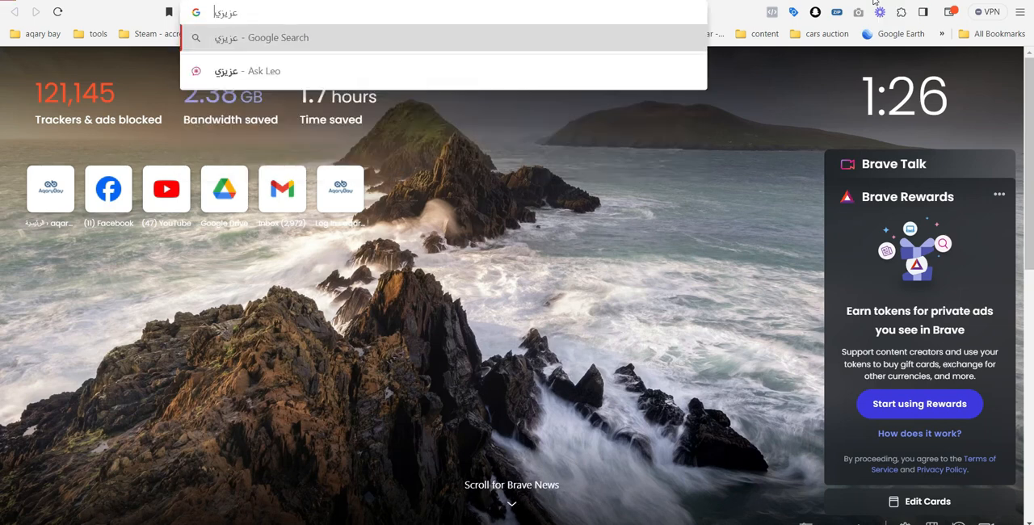
text( فينيس)
key(Return)
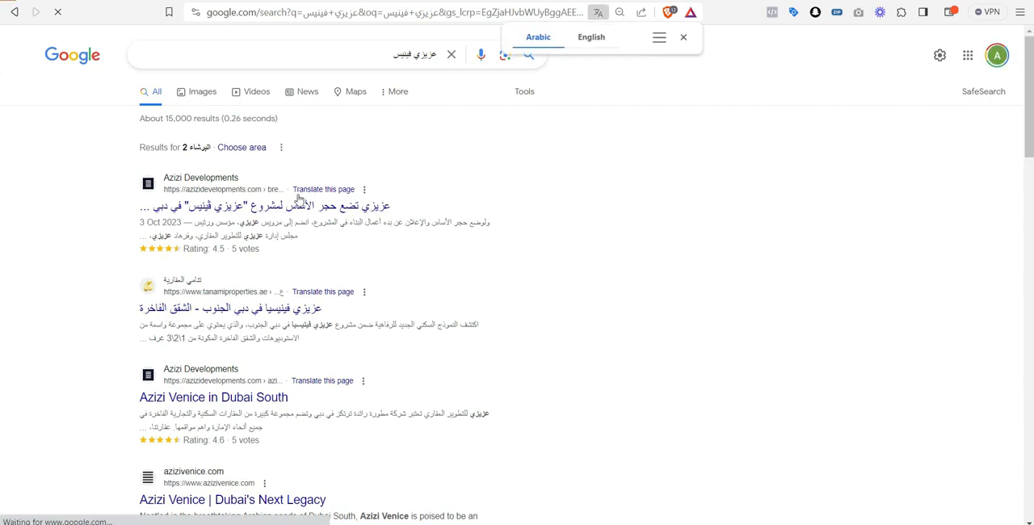
Step: Open the Azizi Developments groundbreaking news result and the tanamiproperties.ae result in separate new tabs
right_click(363, 212)
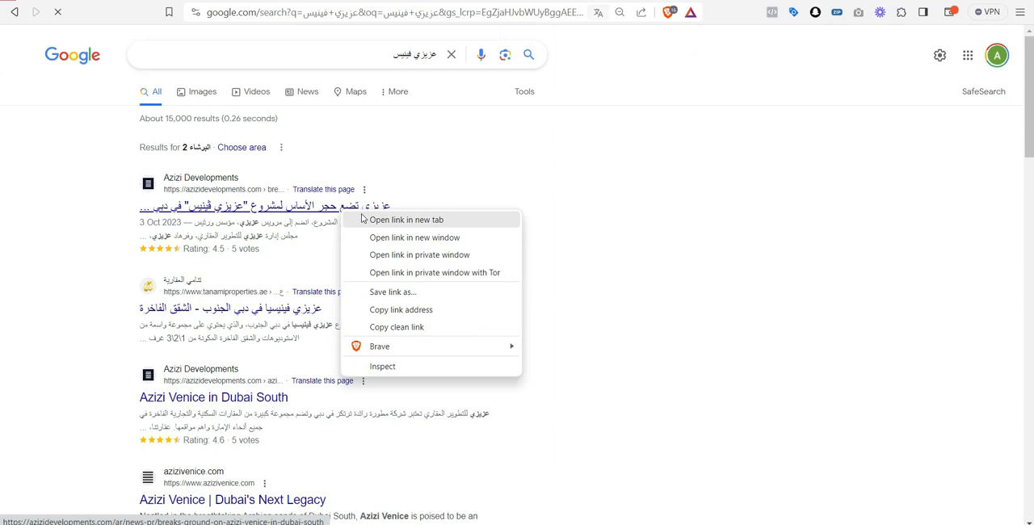
click(370, 217)
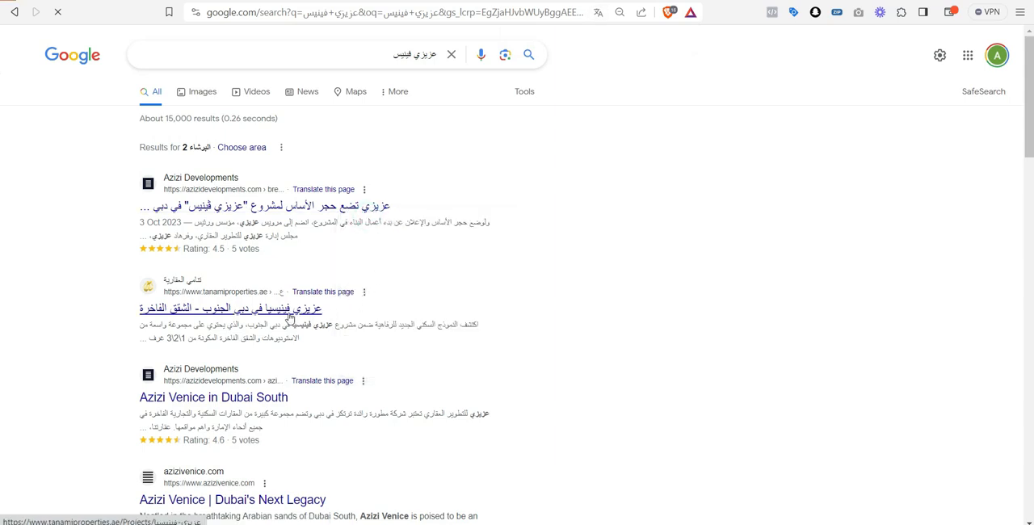
right_click(277, 314)
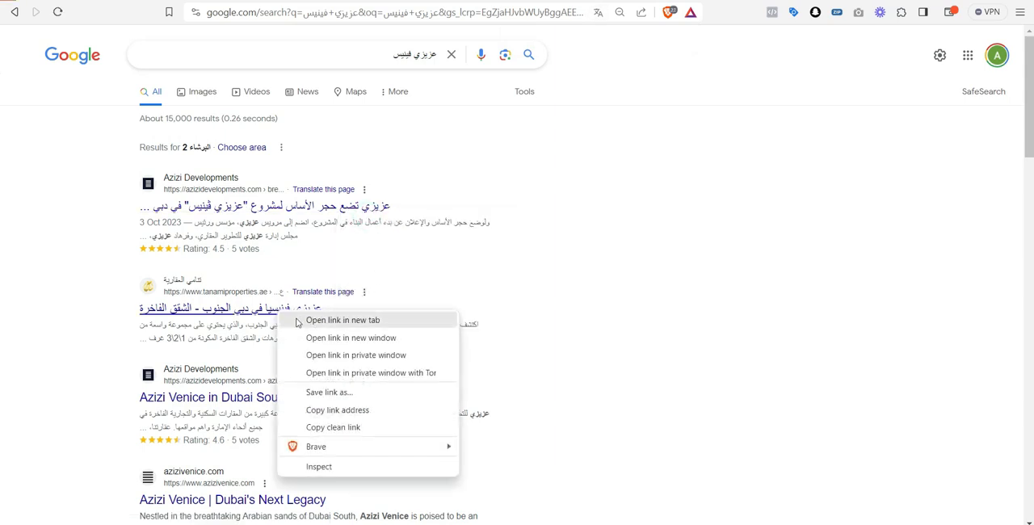
click(295, 320)
Step: Open the results "Azizi Venice in Dubai South" and "Azizi Venice | Dubai's Next Legacy" in separate new tabs
scroll(295, 319, down, 1)
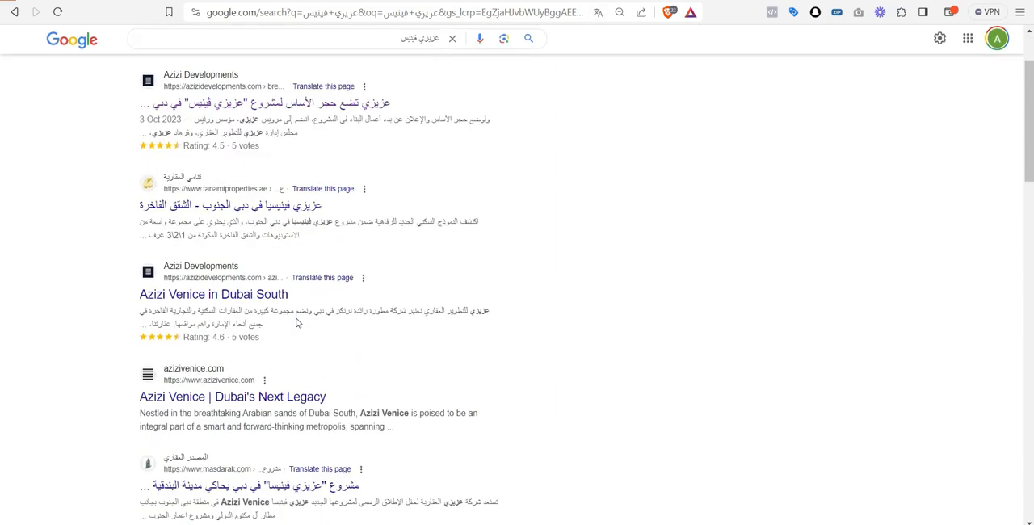
right_click(250, 296)
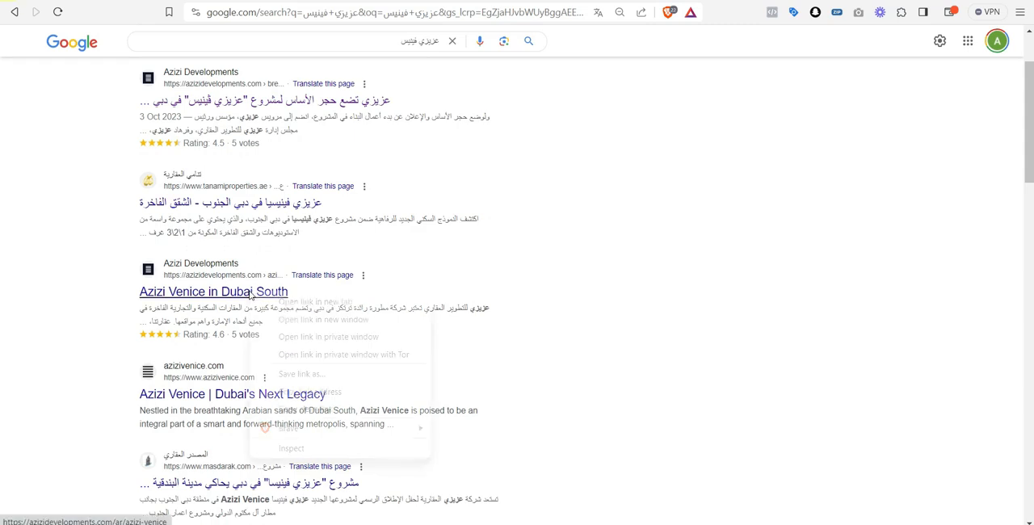
click(272, 299)
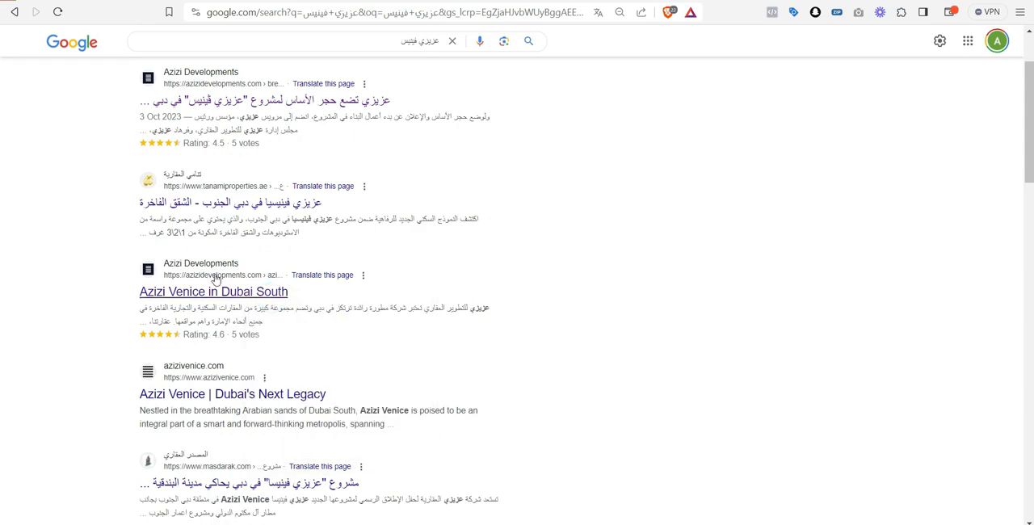
scroll(251, 265, down, 2)
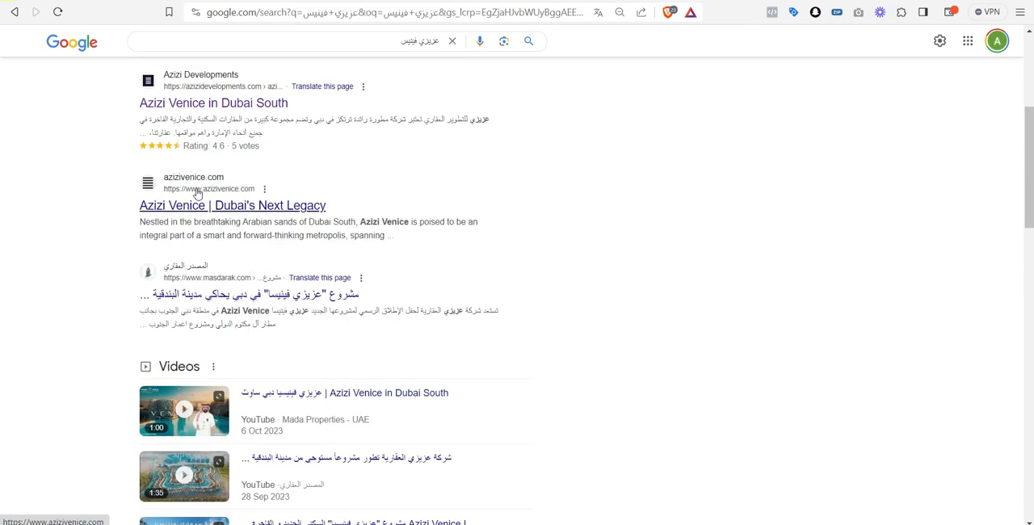
right_click(241, 212)
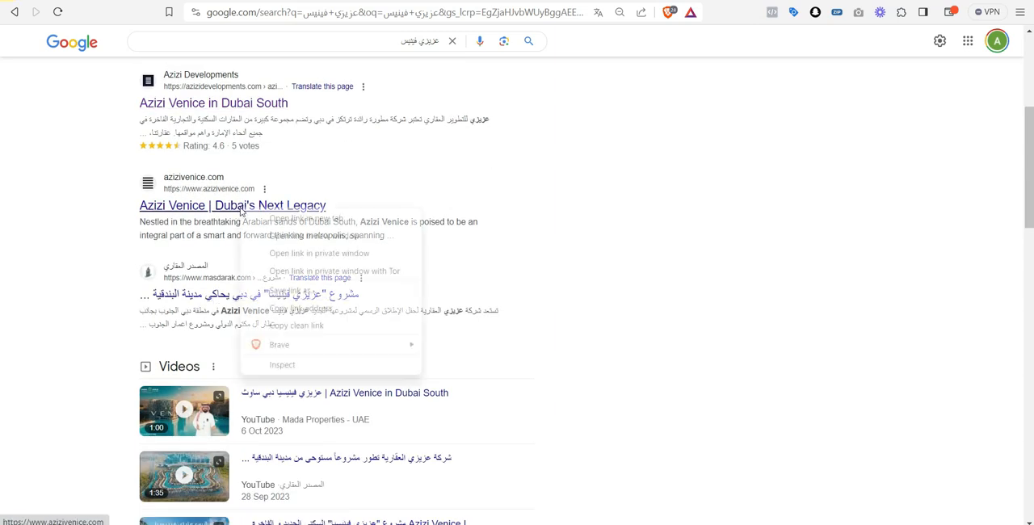
click(259, 215)
Step: Open the LinkedIn article about the Azizi Venice project launch in a new tab
scroll(258, 216, down, 1)
scroll(257, 218, down, 1)
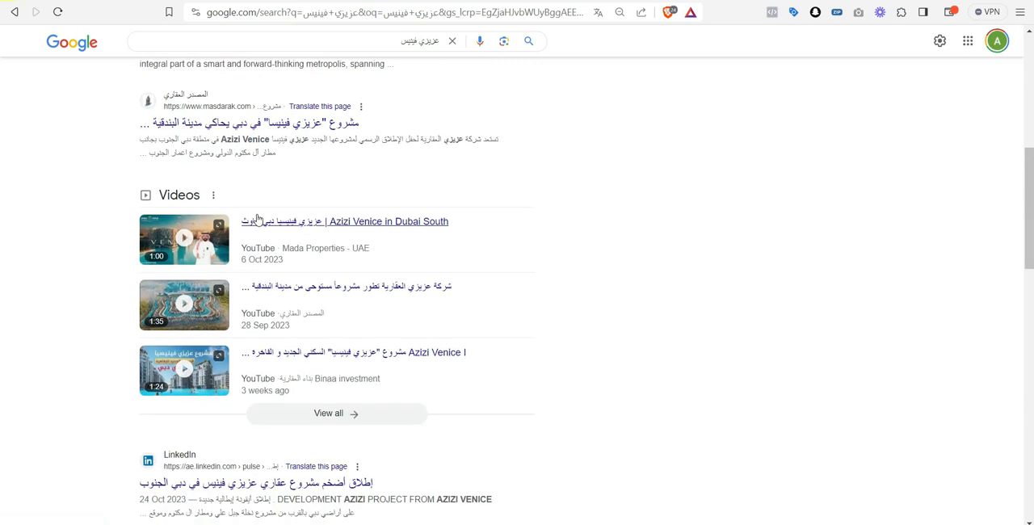
scroll(358, 256, down, 2)
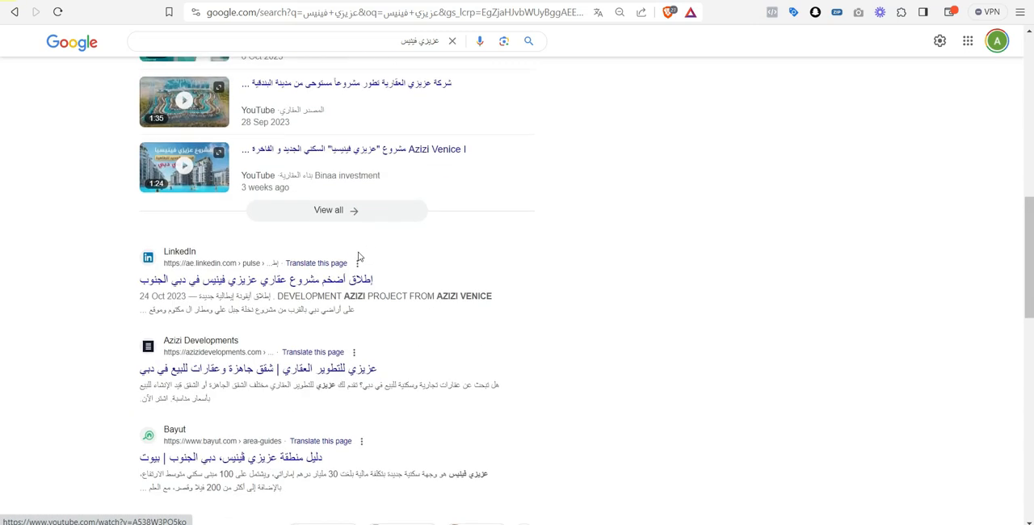
right_click(222, 285)
click(259, 293)
Step: Open the Azizi Developments apartments-for-sale result and Bayut's Azizi Venice area guide in separate new tabs
scroll(258, 295, down, 1)
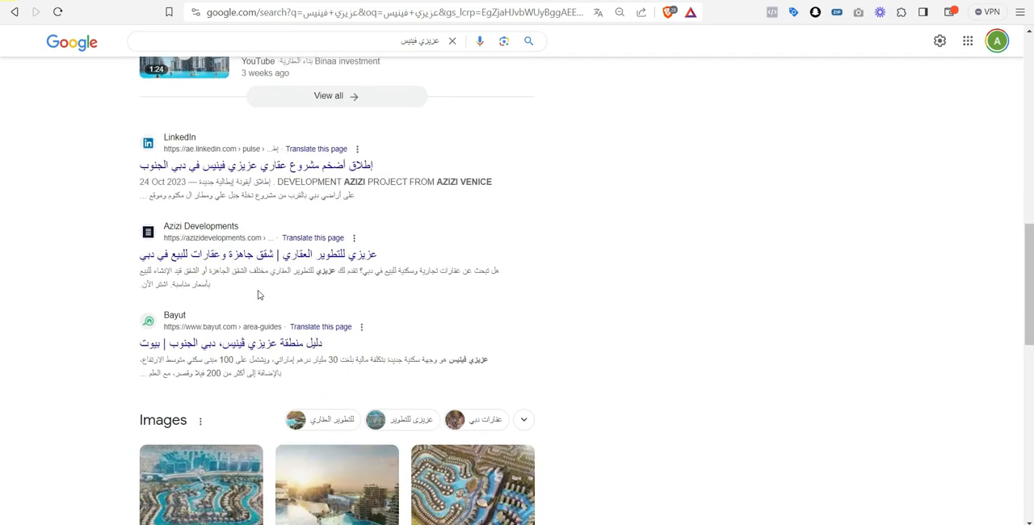
right_click(265, 257)
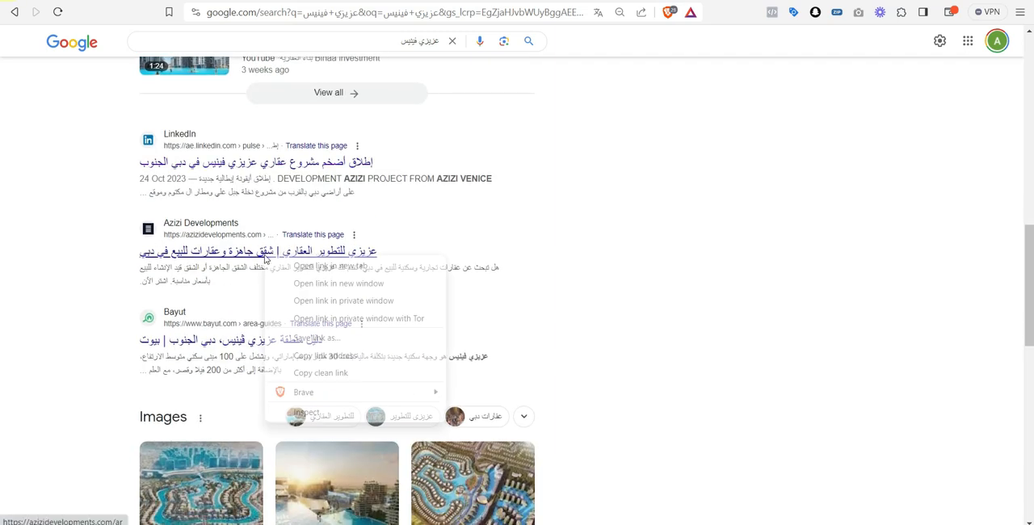
click(289, 263)
scroll(291, 266, down, 2)
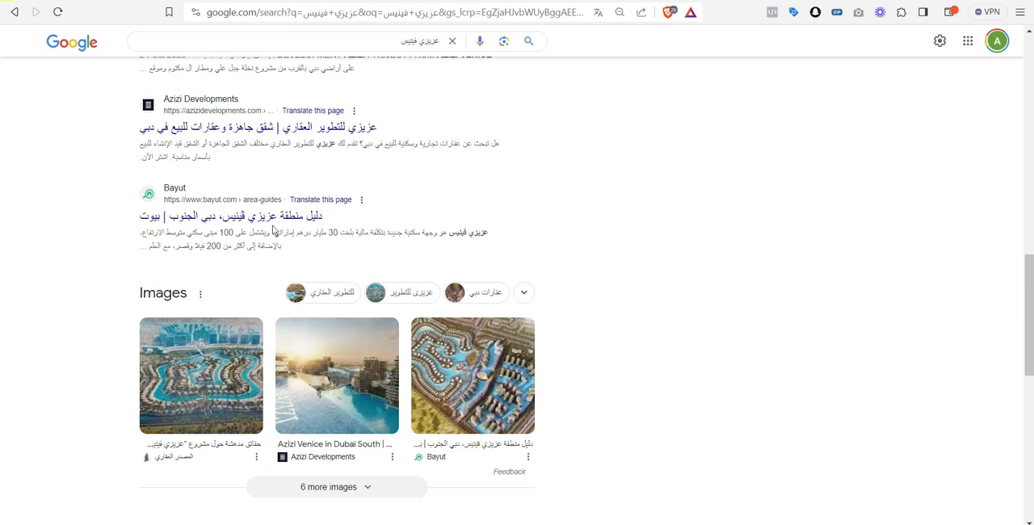
right_click(271, 217)
click(295, 231)
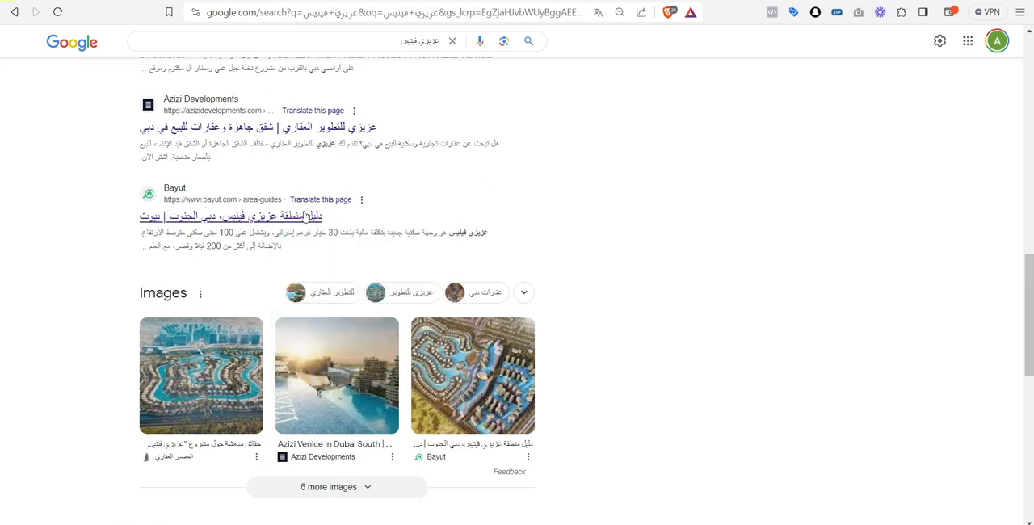
Step: Open the sponsored homespalace.com result about Venice apartments in Dubai in a new tab
scroll(307, 216, down, 1)
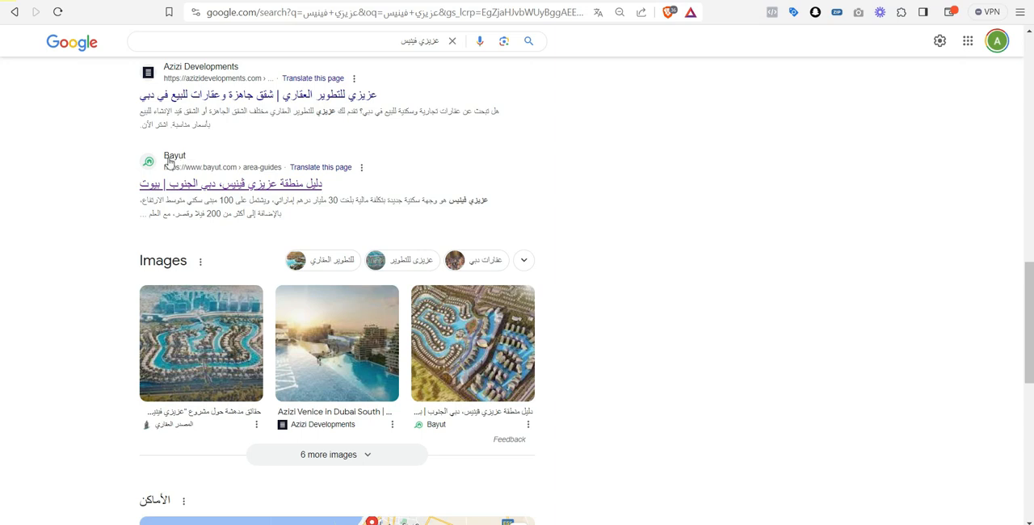
scroll(338, 197, down, 1)
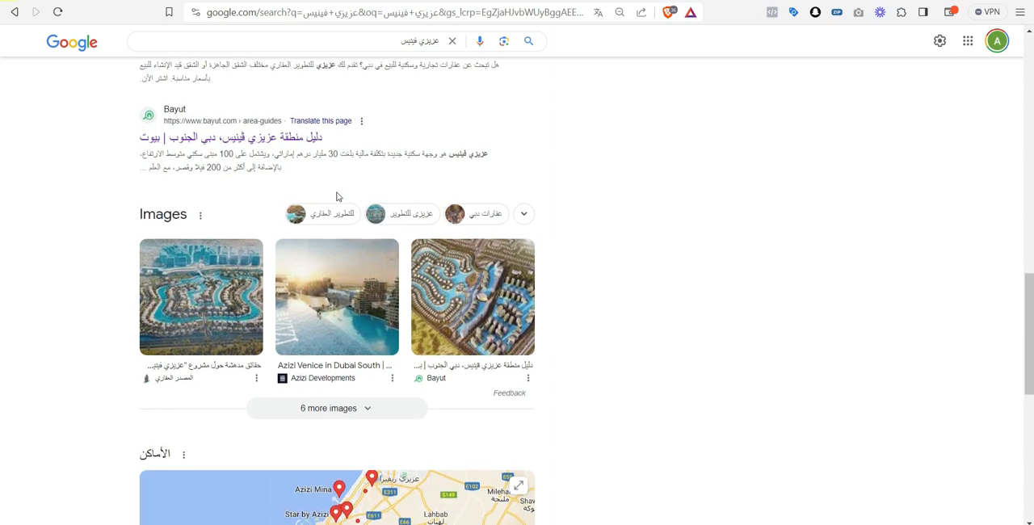
scroll(338, 197, up, 3)
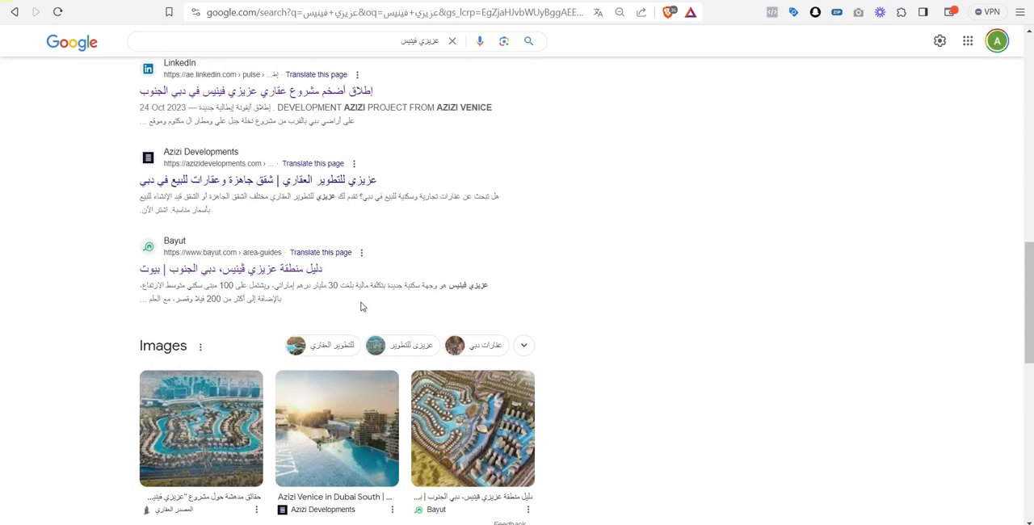
scroll(363, 308, down, 8)
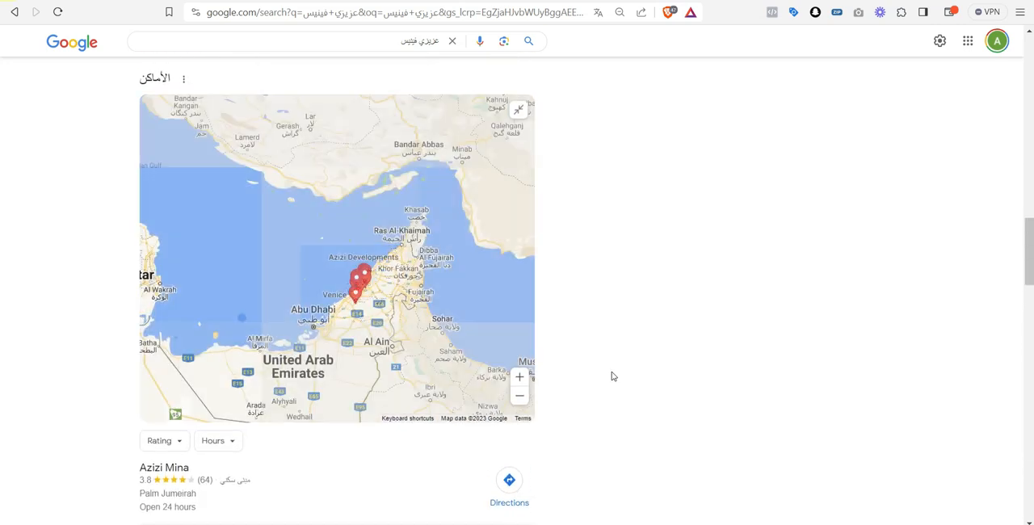
scroll(612, 375, down, 5)
scroll(612, 375, down, 1)
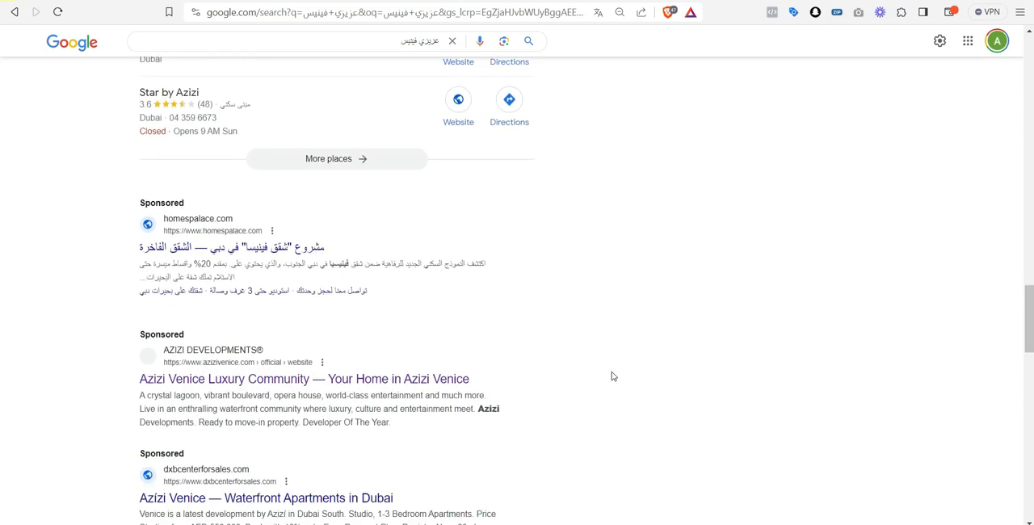
right_click(283, 246)
click(308, 254)
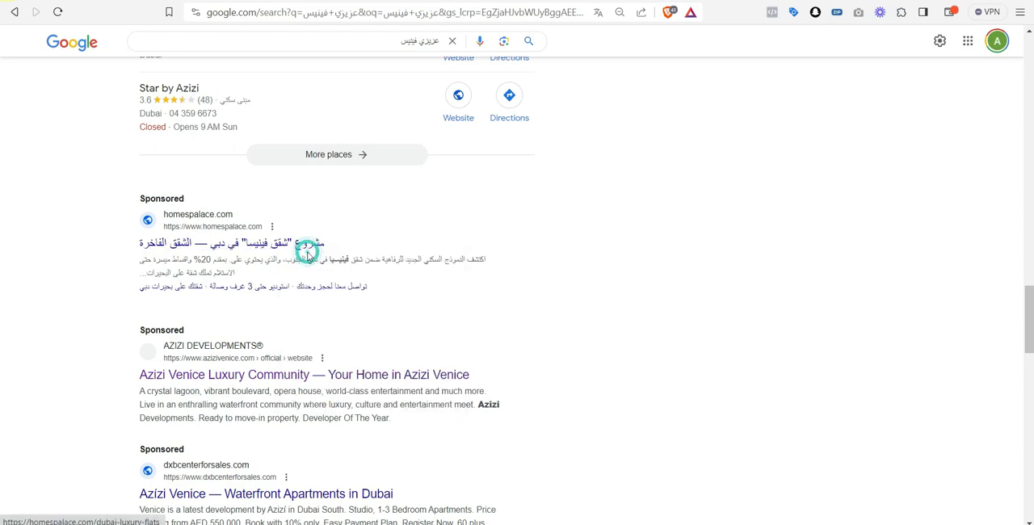
Step: Open the masdarak.com article on Azizi Venice facts and the ihomeuae.com apartments-for-sale result in separate new tabs
scroll(552, 301, down, 3)
scroll(554, 303, down, 3)
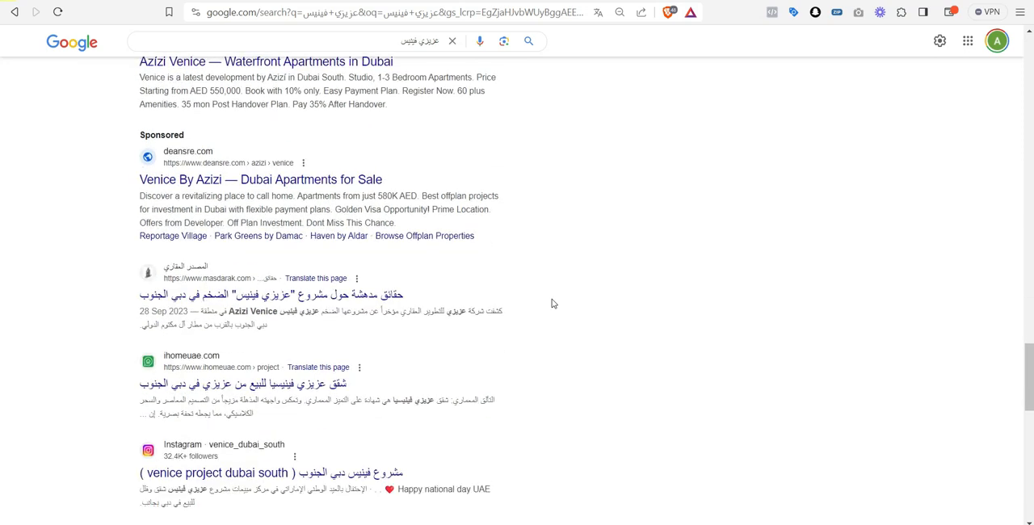
scroll(552, 304, down, 1)
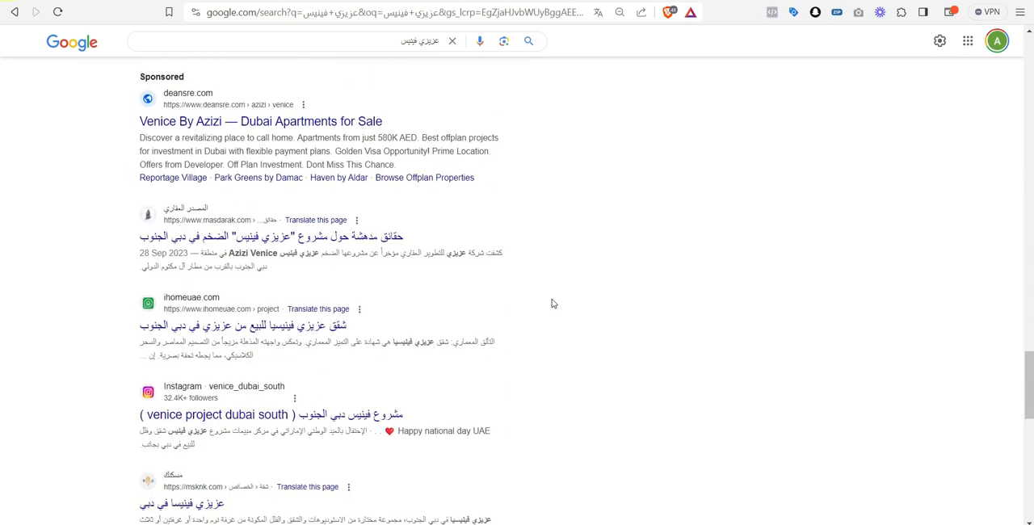
right_click(371, 230)
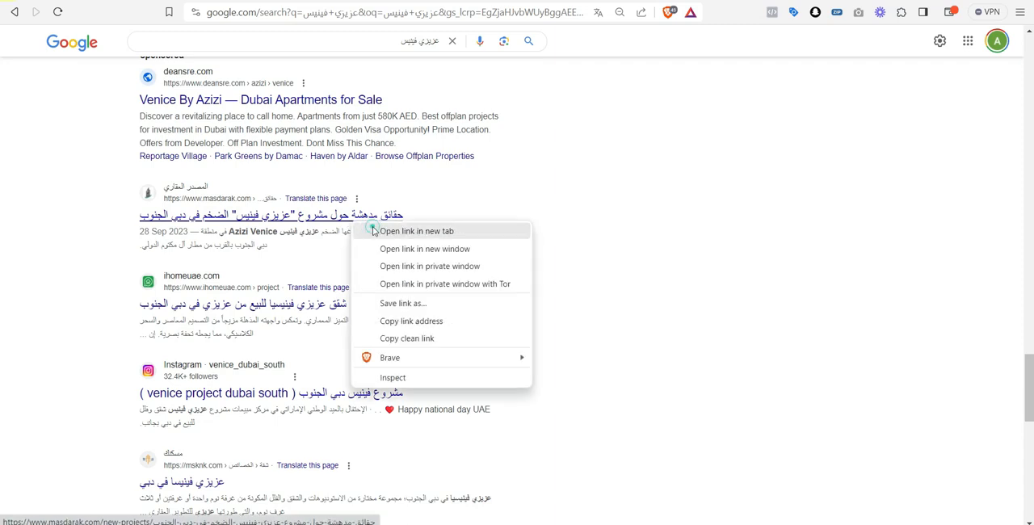
click(374, 230)
scroll(376, 234, down, 1)
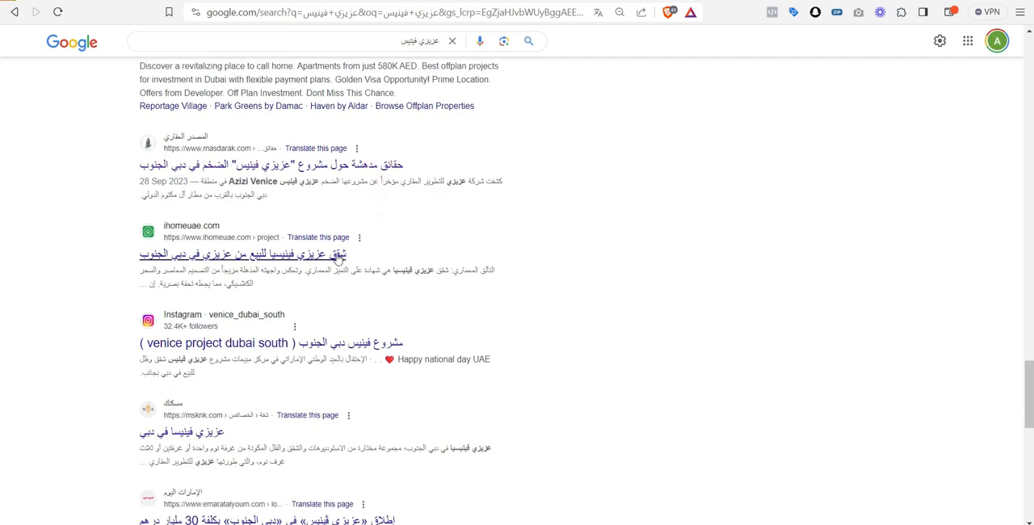
right_click(338, 257)
click(363, 266)
Step: Open the Instagram result for venice_dubai_south and the msknk.com Azizi Venice result in separate new tabs
scroll(364, 268, down, 2)
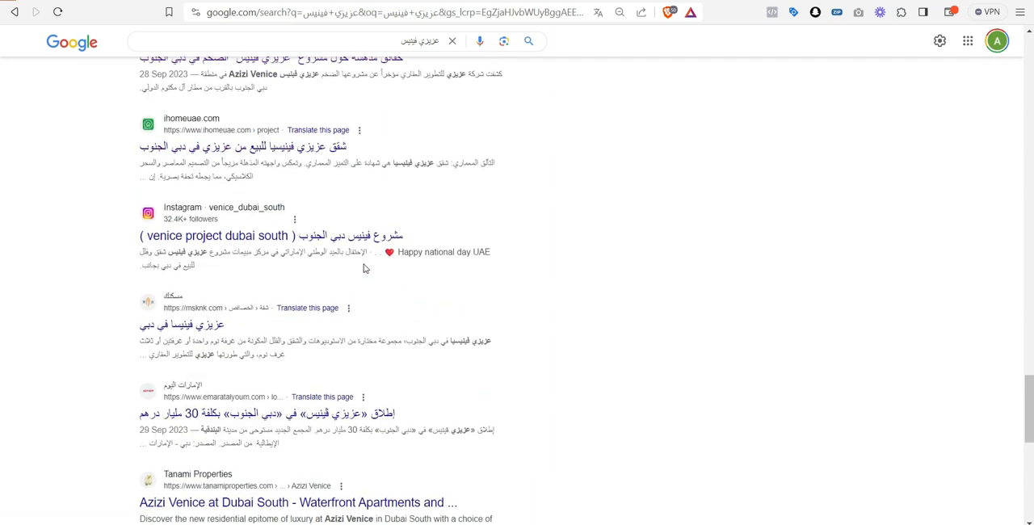
right_click(358, 236)
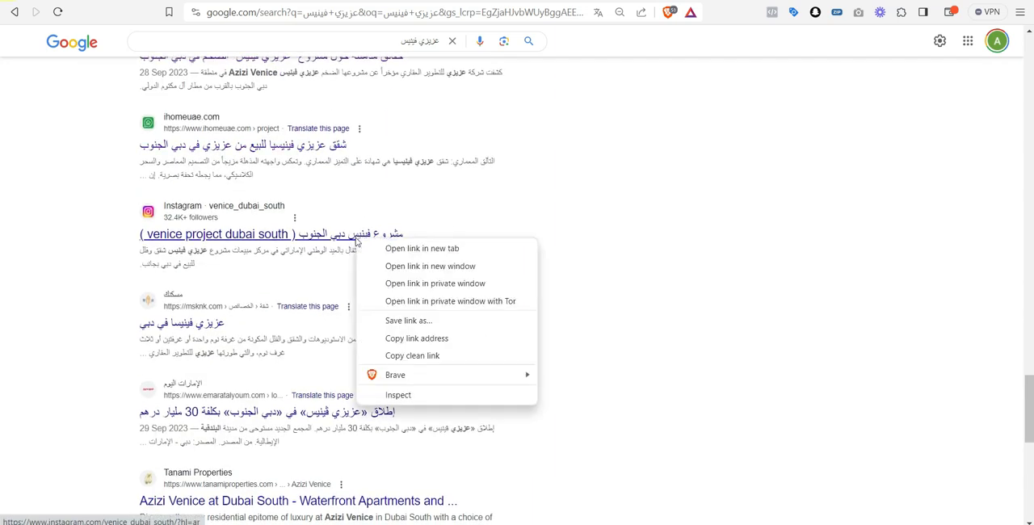
click(395, 250)
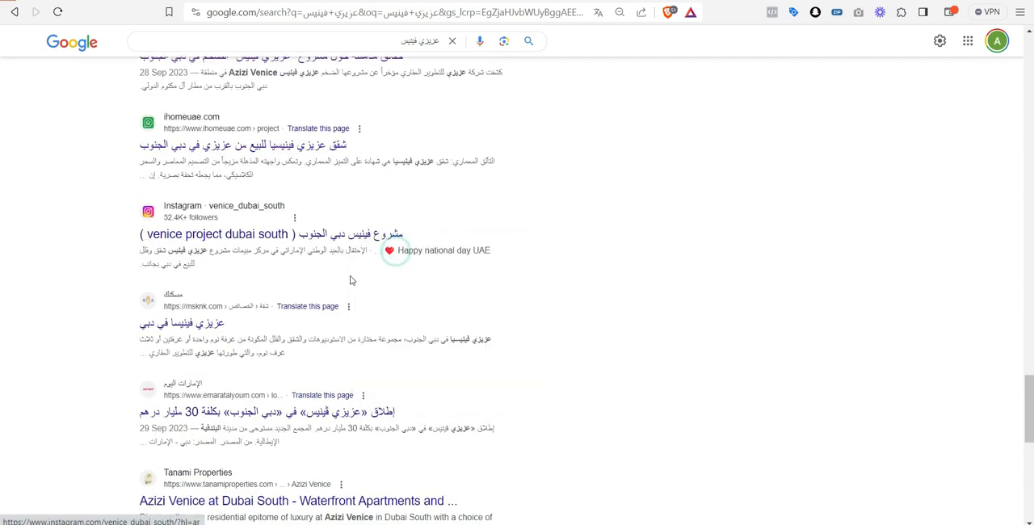
right_click(197, 325)
click(231, 334)
Step: Open the Emarat Al Youm article on the Azizi Venice launch and the Tanami Properties result in separate new tabs
scroll(232, 336, down, 2)
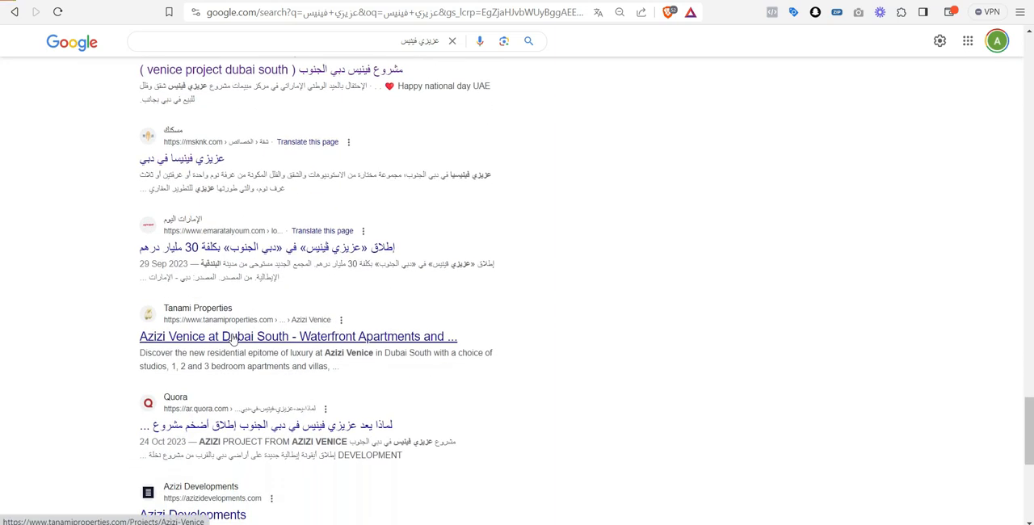
scroll(232, 339, down, 1)
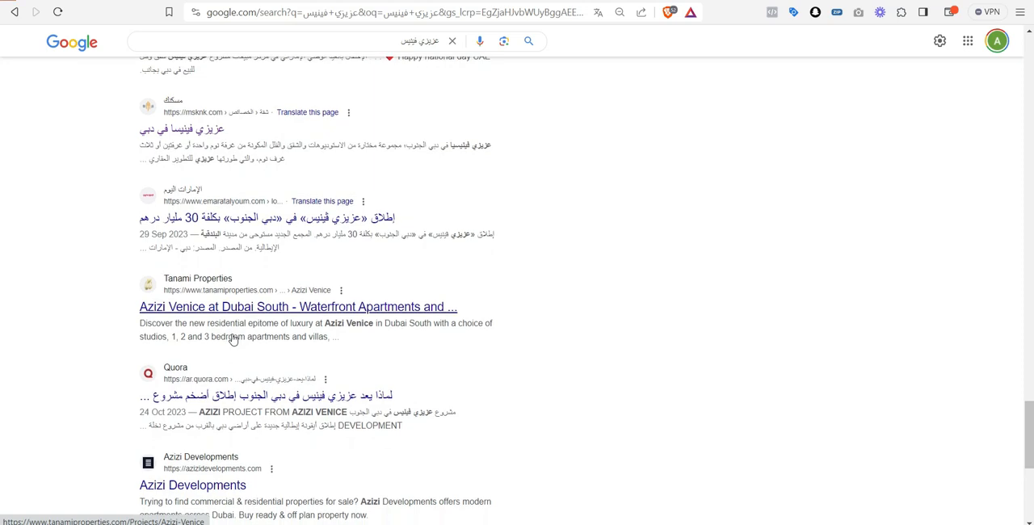
scroll(233, 339, down, 1)
right_click(214, 206)
click(230, 212)
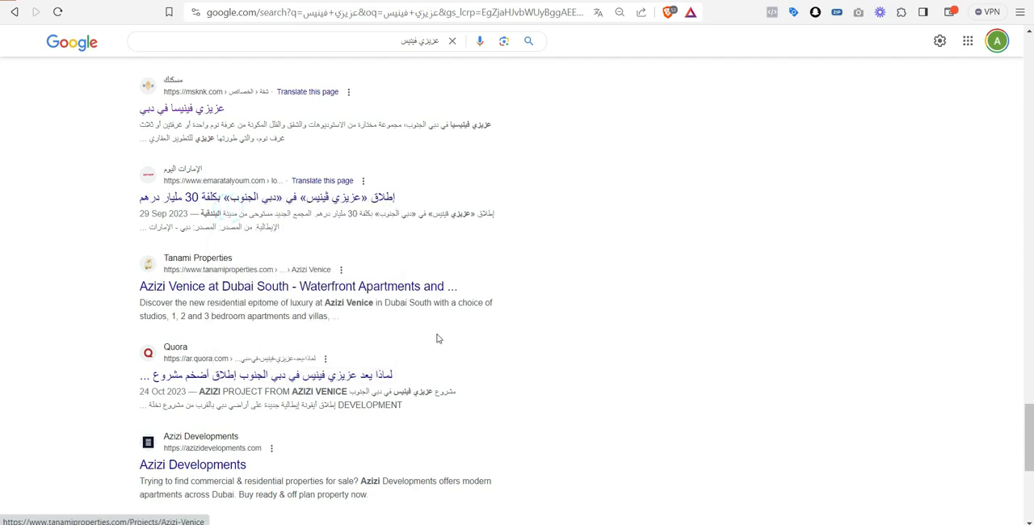
scroll(437, 339, down, 2)
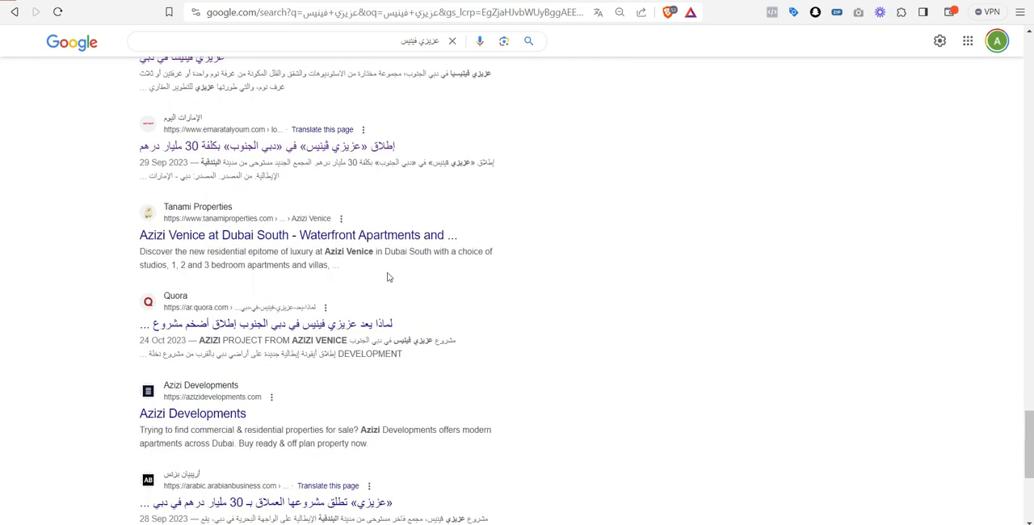
right_click(350, 246)
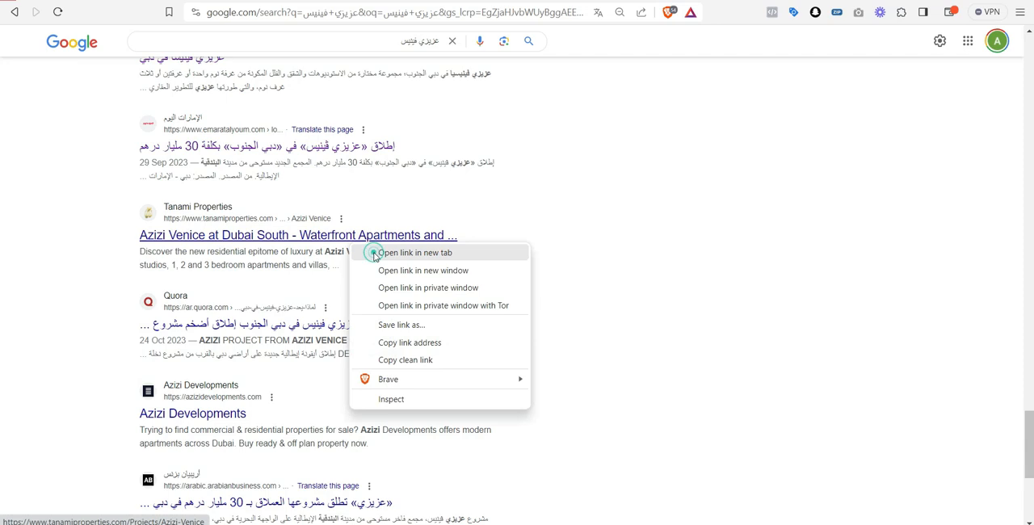
click(374, 251)
Step: Open the Quora answer about Azizi Venice in Dubai South and the Azizi Developments homepage result in separate new tabs
scroll(489, 317, down, 2)
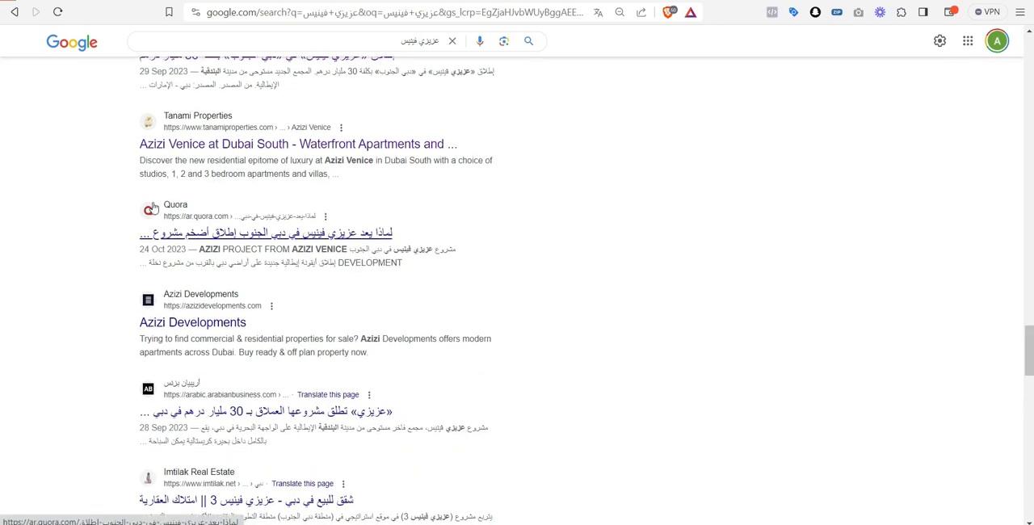
right_click(247, 238)
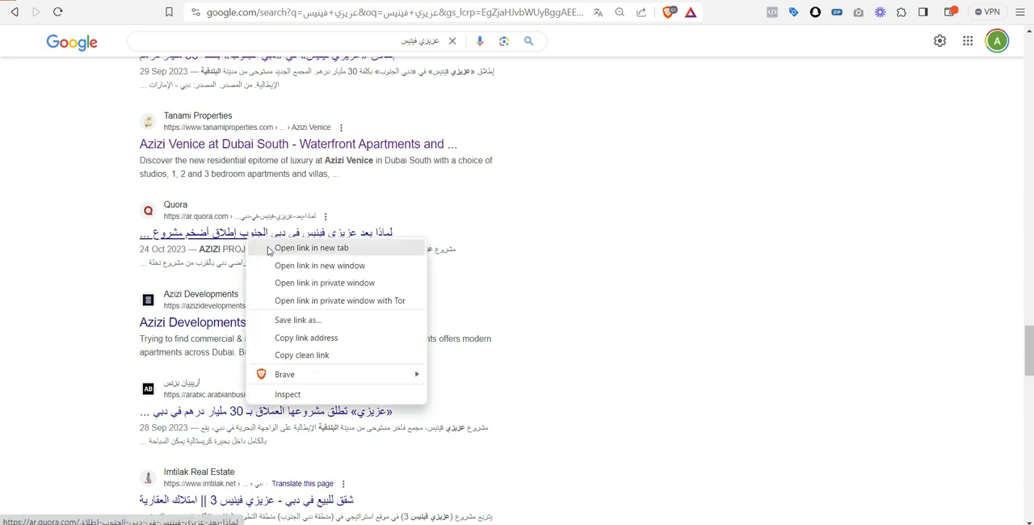
click(275, 254)
scroll(241, 180, down, 2)
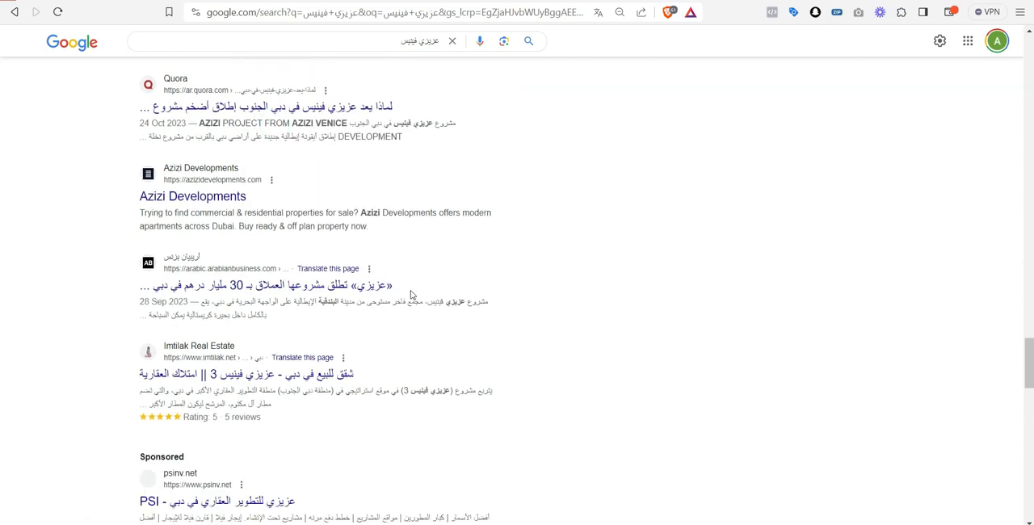
right_click(217, 170)
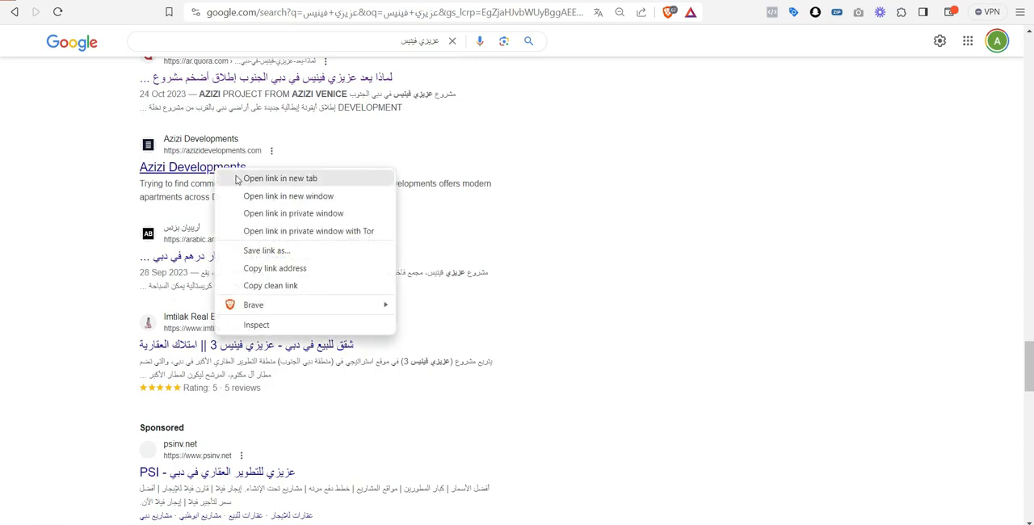
click(236, 178)
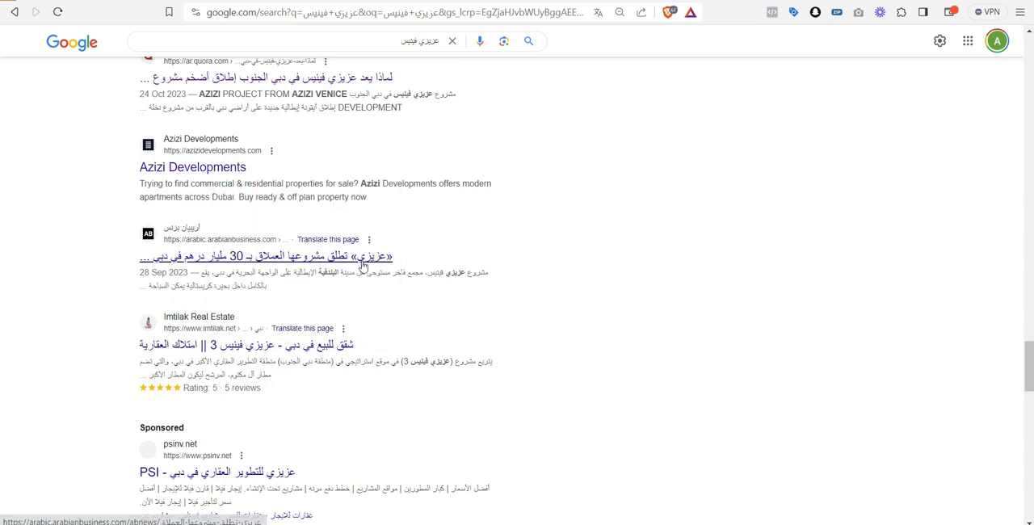
Step: Open the Arabian Business article about Azizi's 30 billion dirham project in a new tab
right_click(346, 264)
click(373, 269)
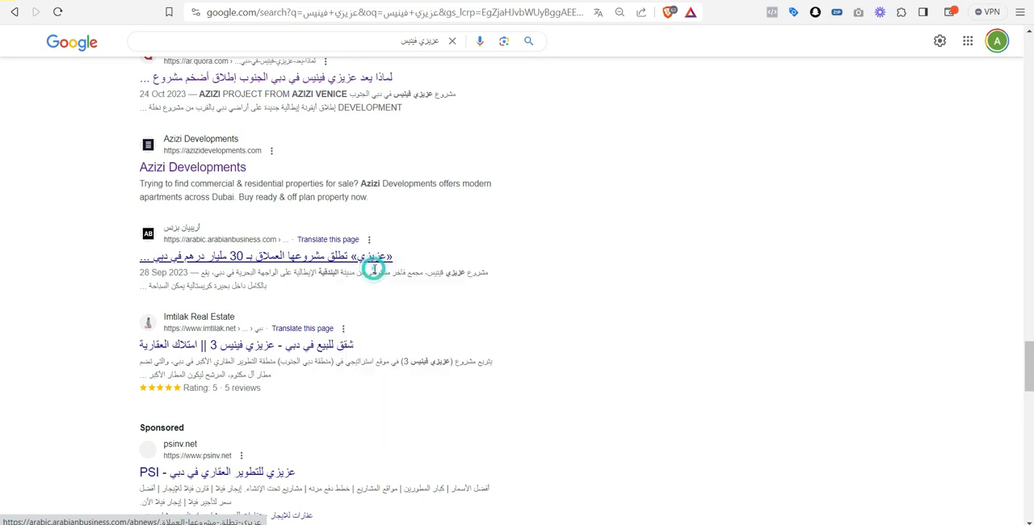
scroll(375, 271, down, 2)
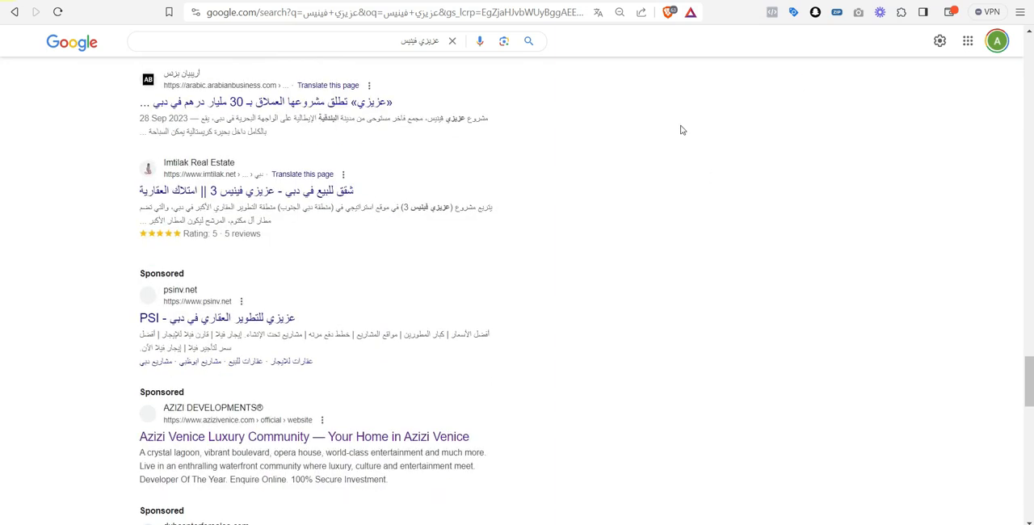
Step: Switch to the Azizi Developments groundbreaking press release and highlight its introductory summary of the project's homes and villas
click(505, 2)
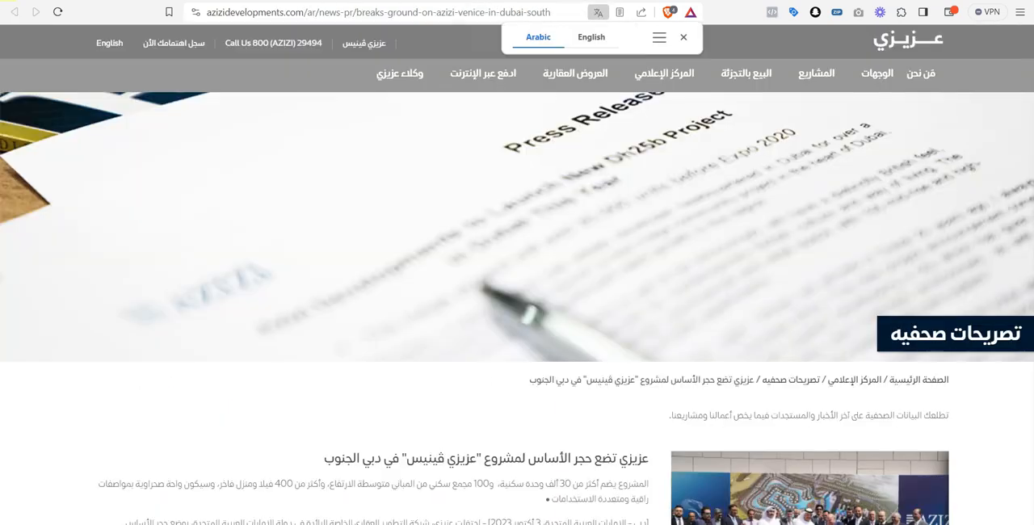
scroll(561, 265, down, 3)
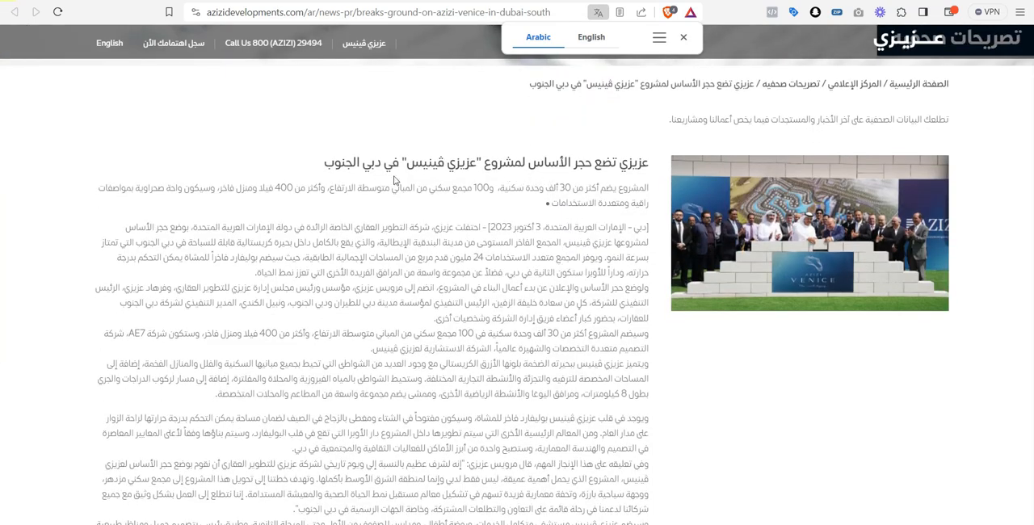
drag(649, 191, 496, 200)
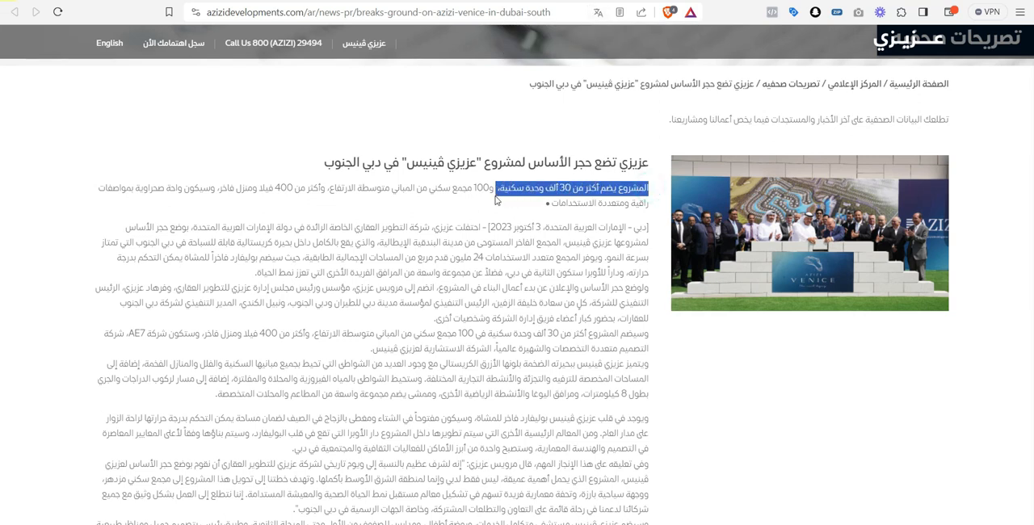
drag(496, 200, 480, 206)
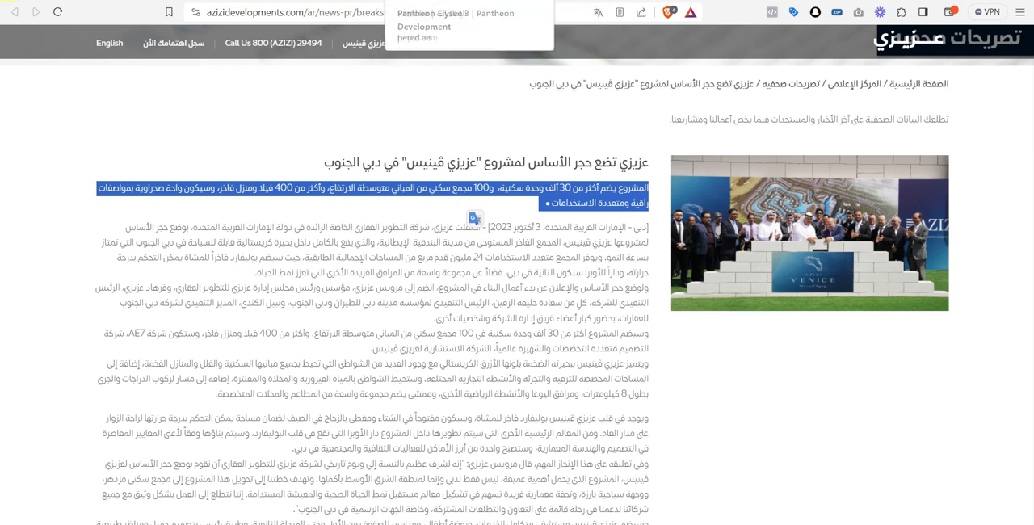
Step: Return to the Bayut listing editor in Profolio and start adding a new property listing
click(429, 1)
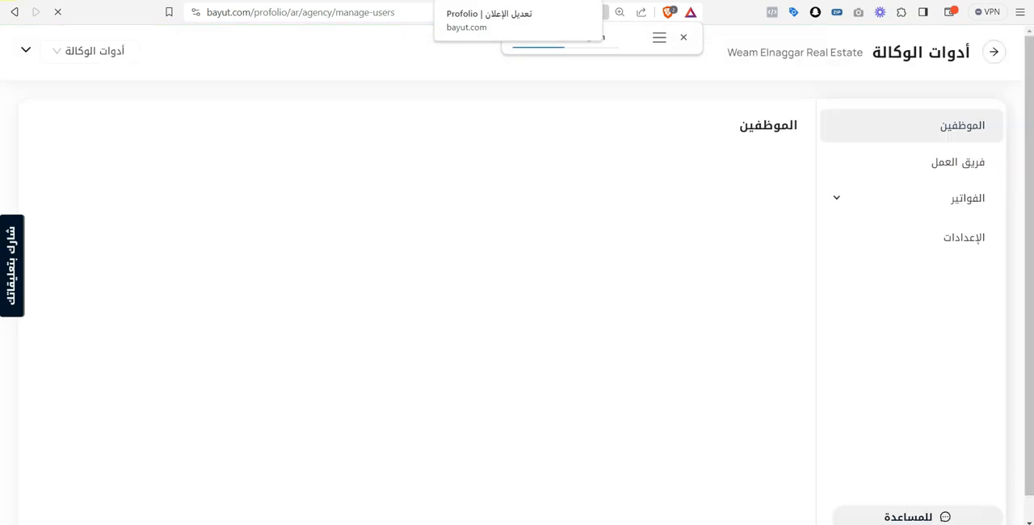
click(461, 0)
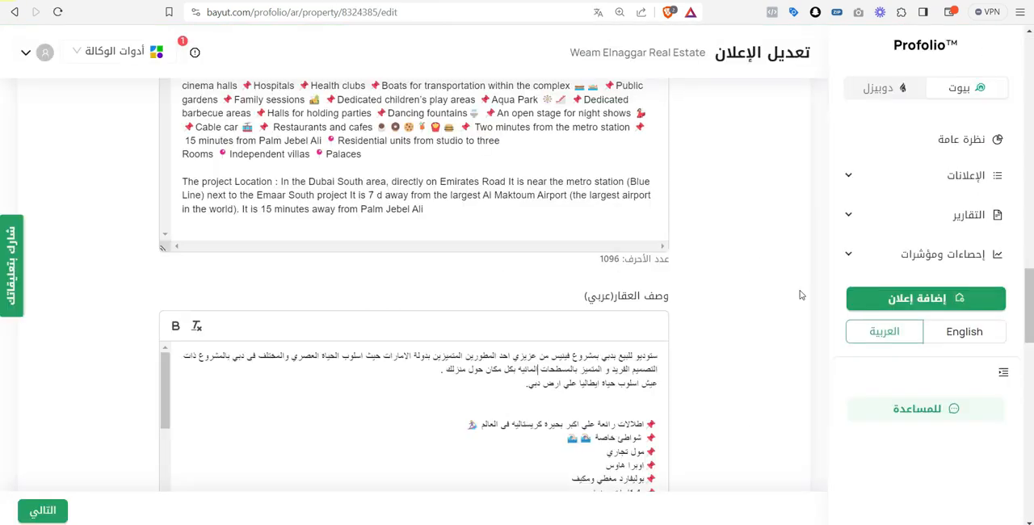
click(897, 299)
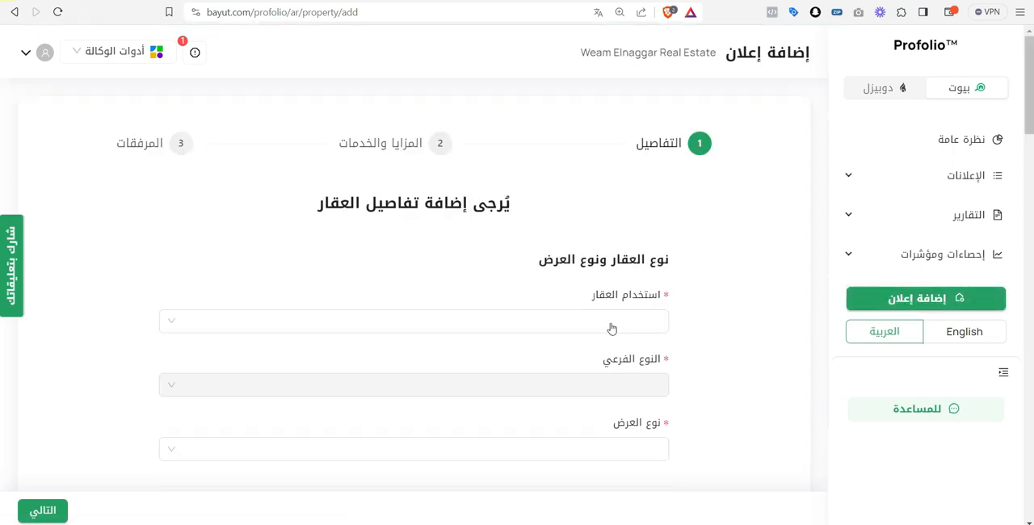
Step: Set the new listing's property use to سكني and its subtype to شقة
click(612, 323)
click(613, 350)
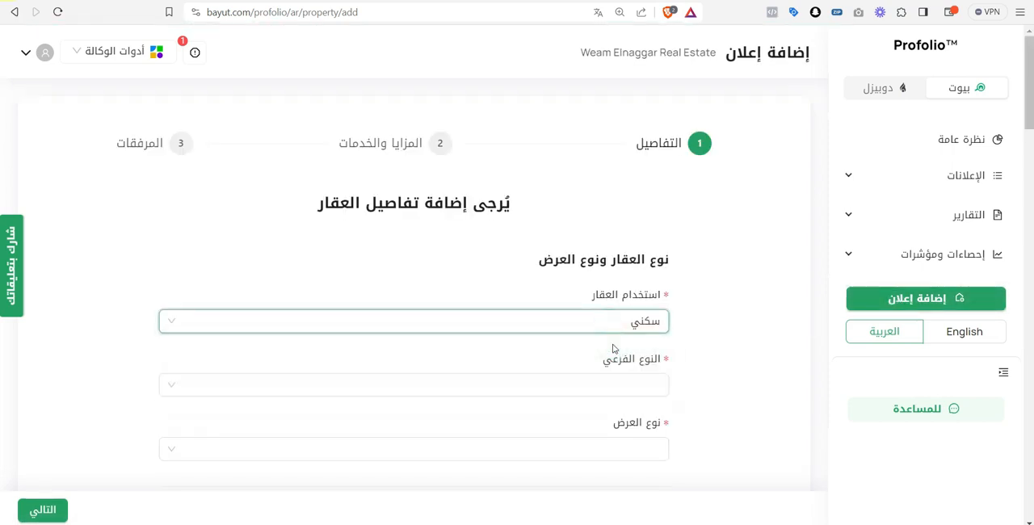
click(624, 388)
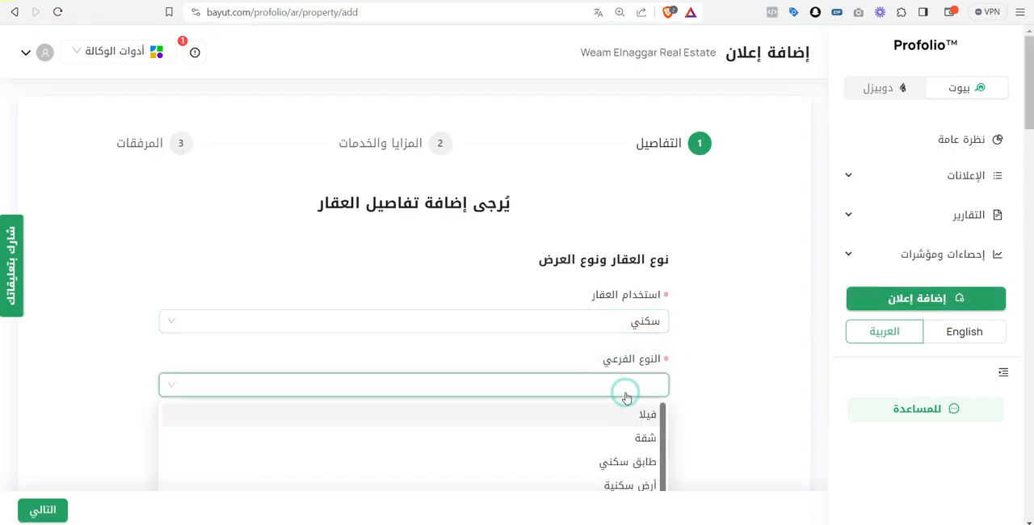
click(642, 440)
Step: Mark the apartment as غير مفروش and set the offer type to للبيع
scroll(586, 356, down, 2)
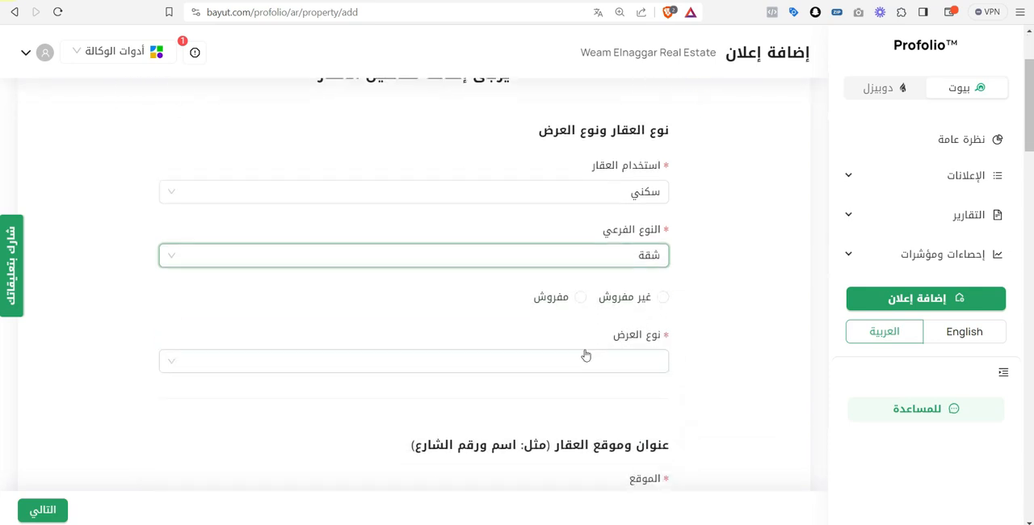
click(662, 298)
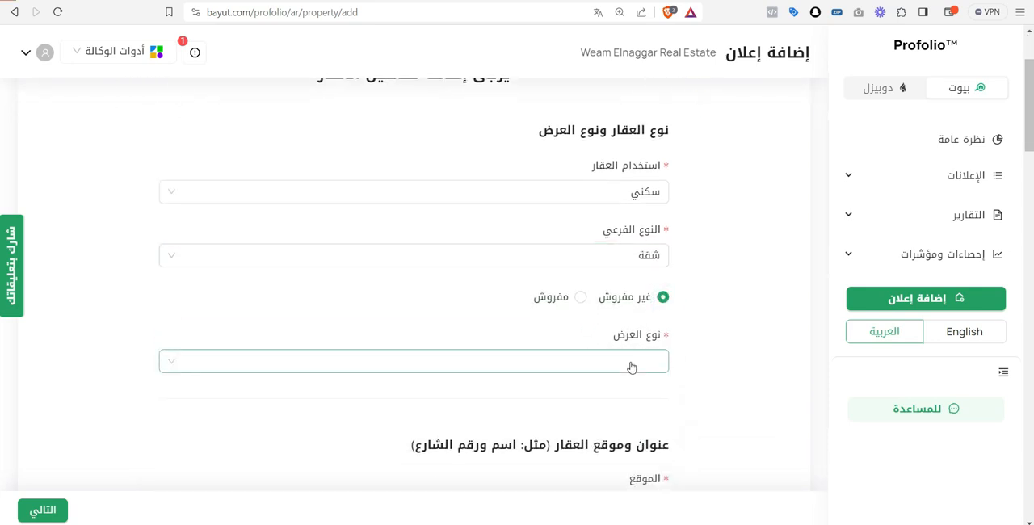
click(632, 365)
click(632, 391)
Step: Search the new listing's location options for فينيس and clear the search
scroll(632, 394, down, 3)
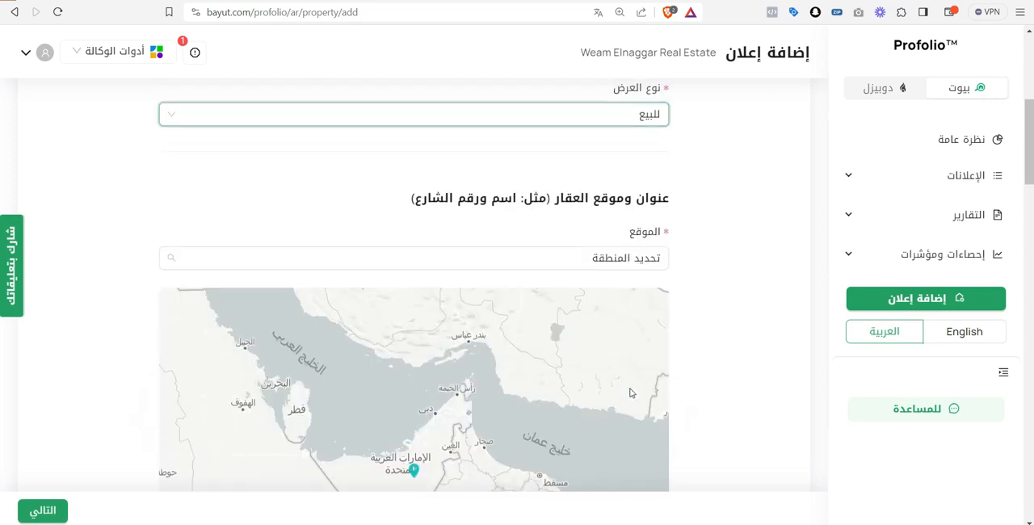
click(634, 253)
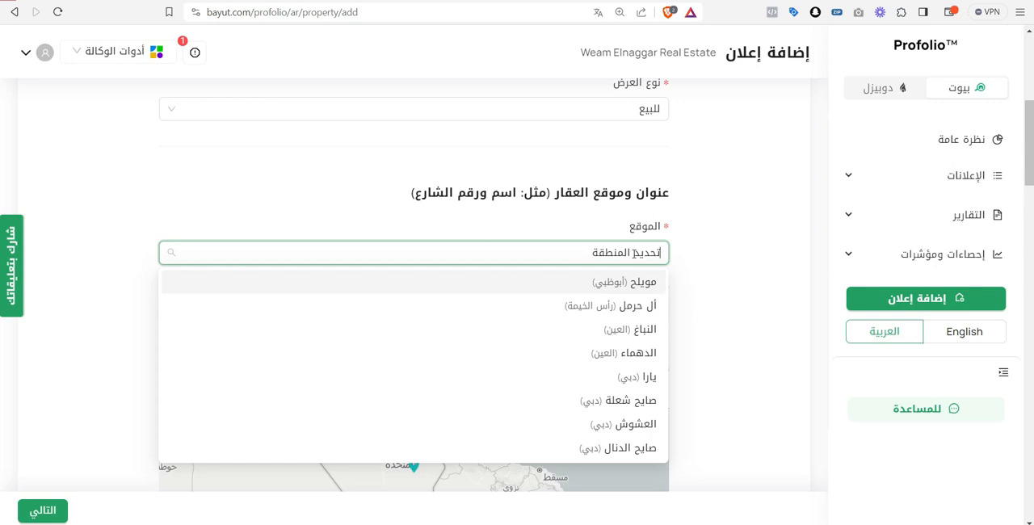
text(م)
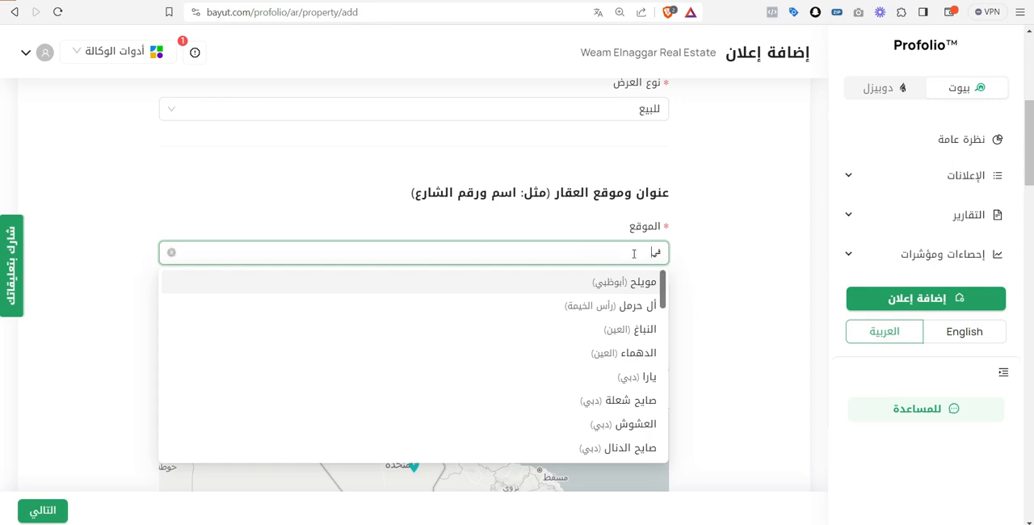
text(ينيس)
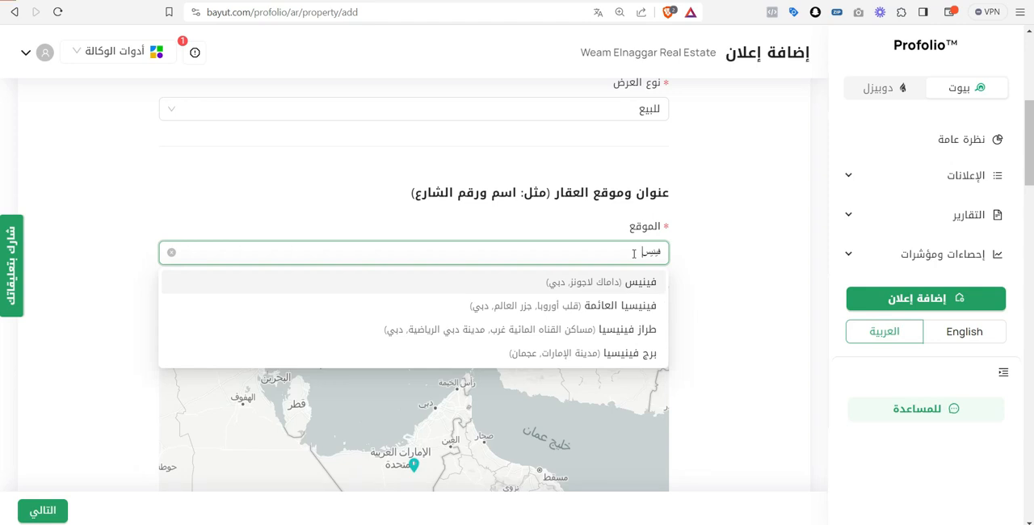
key(BackSpace)
key(BackSpace)
key(BackSpace)
key(BackSpace)
key(BackSpace)
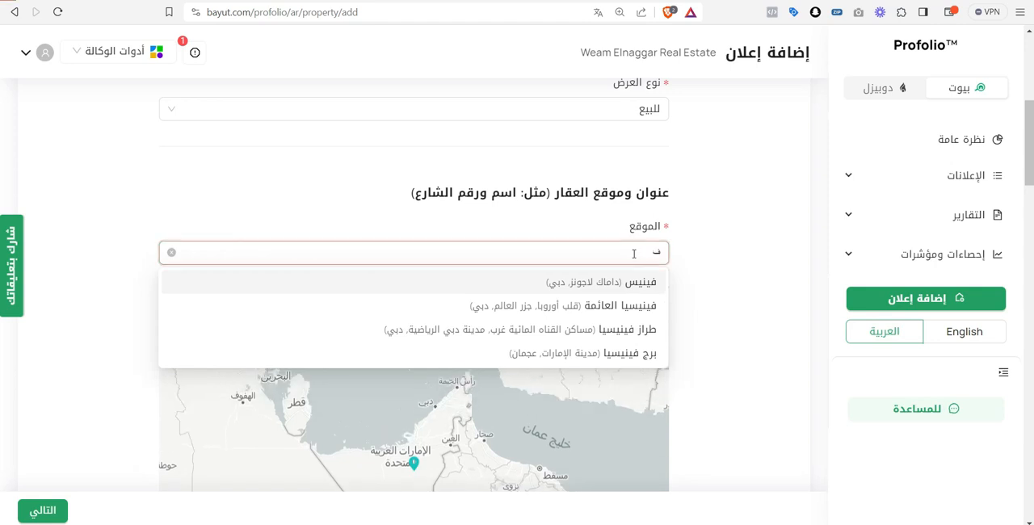
Step: Search for دبي جنوب and set the listing's location to المنطقة السكنية جنوب دبي (دبي الجنوب, دبي)
text(د)
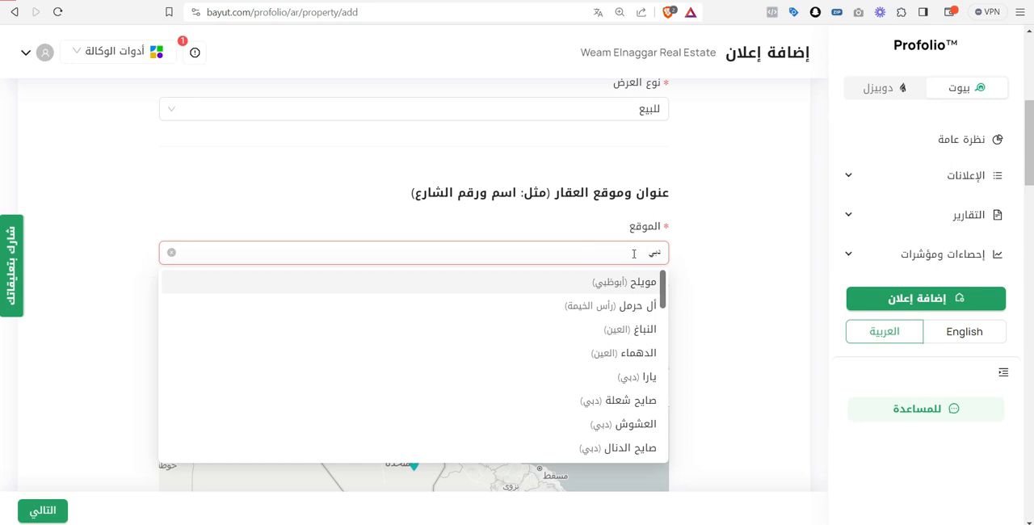
text(بي)
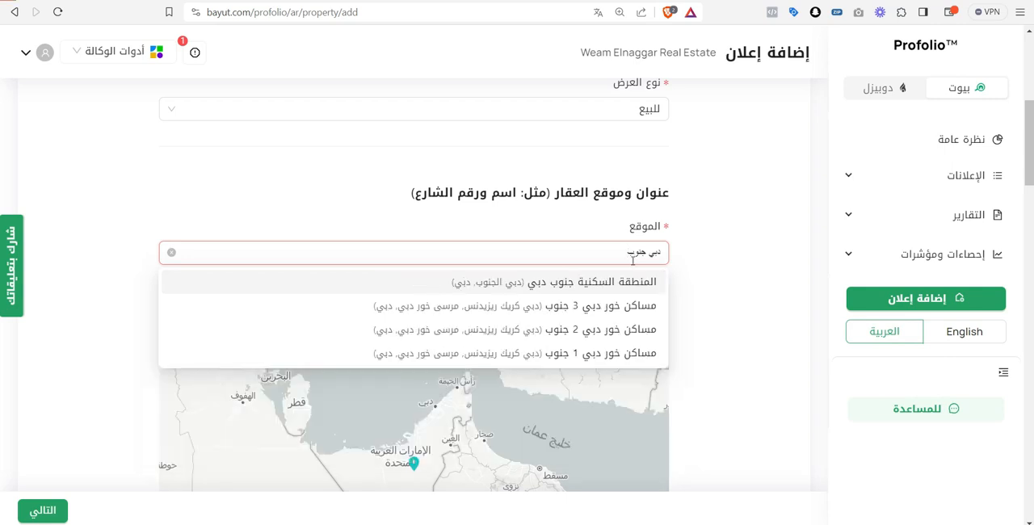
click(612, 287)
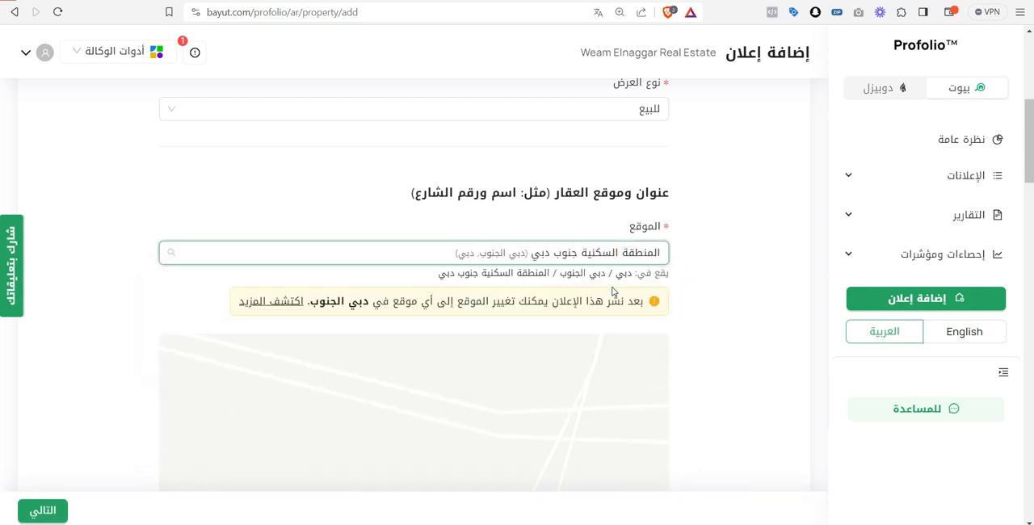
click(716, 293)
scroll(717, 295, down, 1)
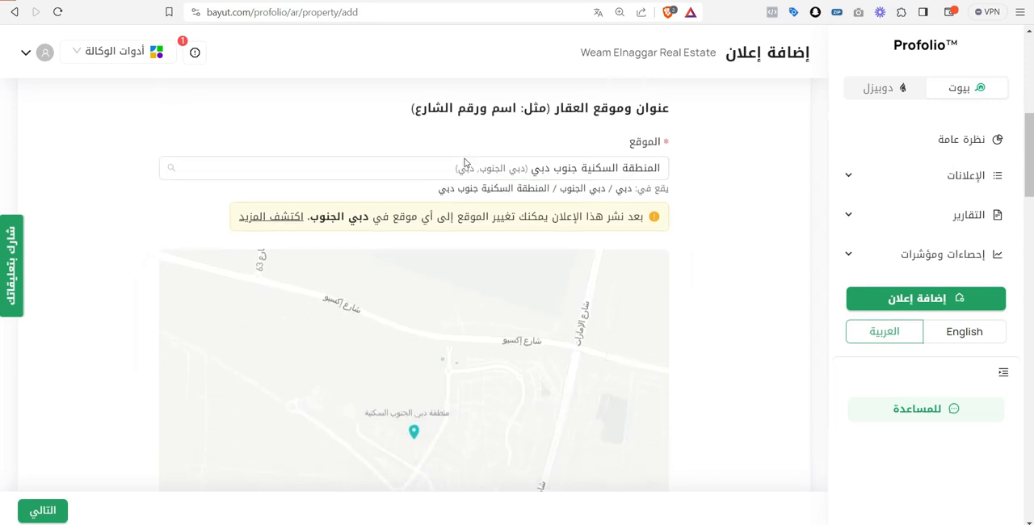
Step: Search the listing's location options again, this time for فينيسيا
click(441, 168)
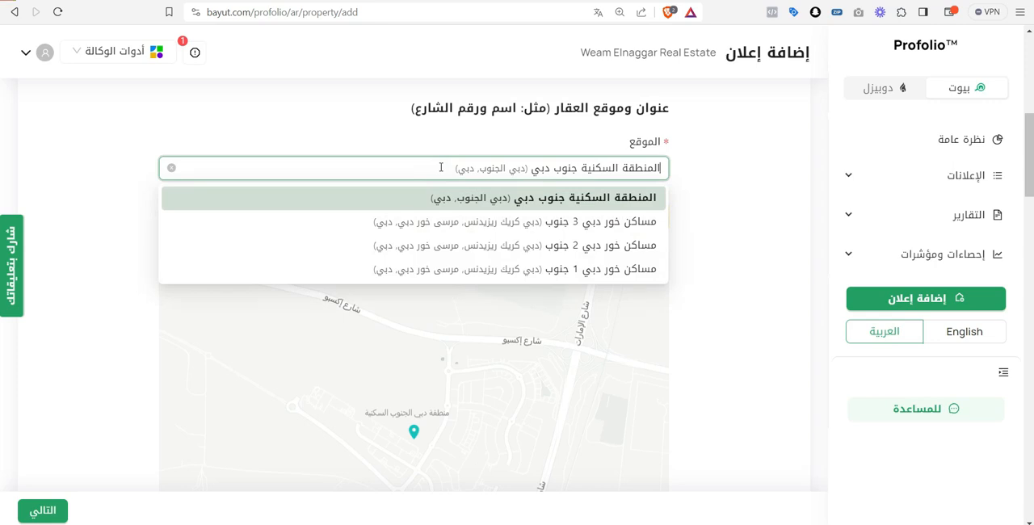
text(م)
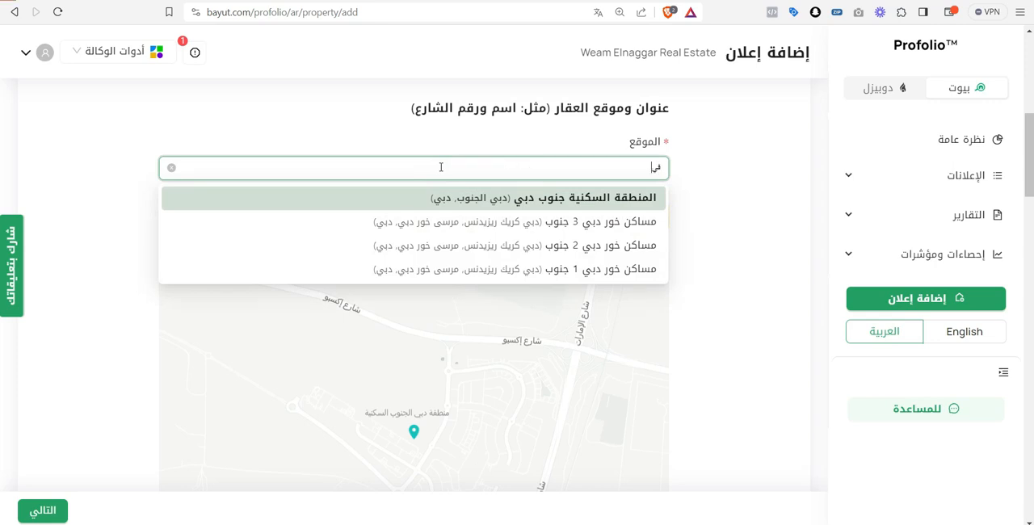
text(ينيسيا)
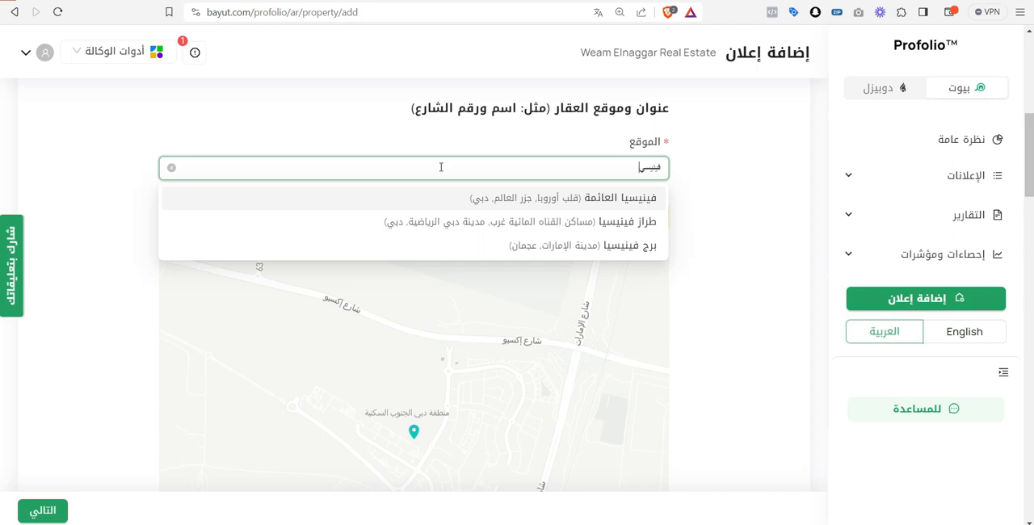
key(BackSpace)
key(BackSpace)
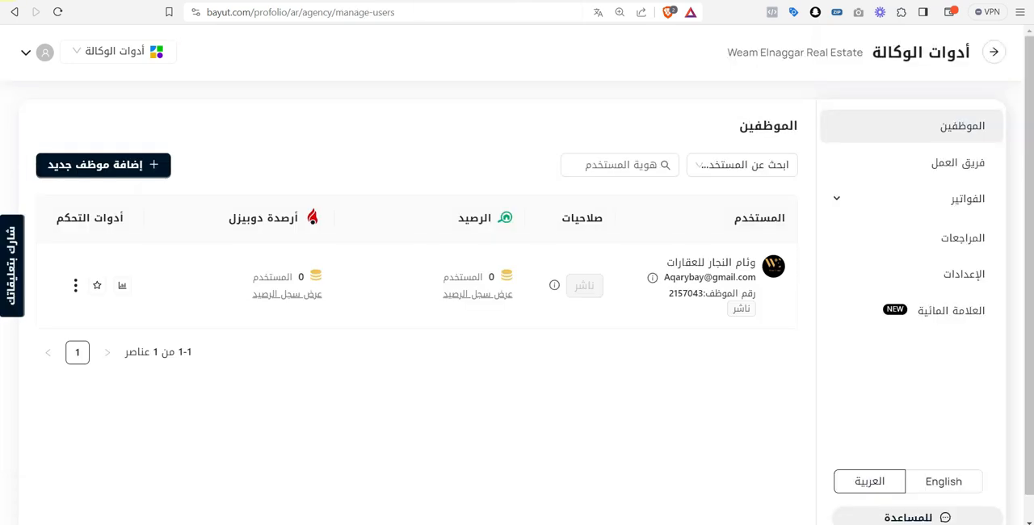
Step: Leave the agency tools and show the inactive listings in Profolio's listing management
scroll(678, 297, down, 1)
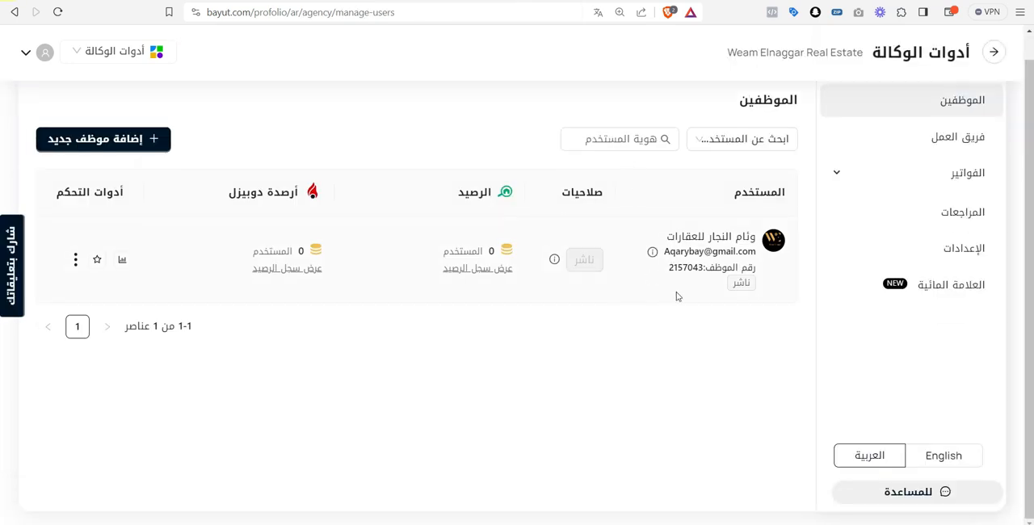
scroll(902, 357, up, 1)
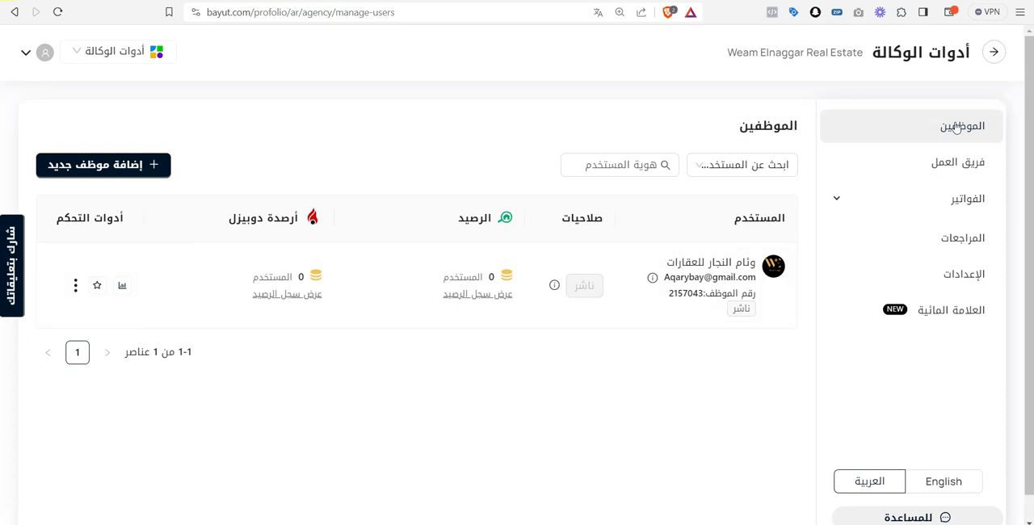
click(995, 54)
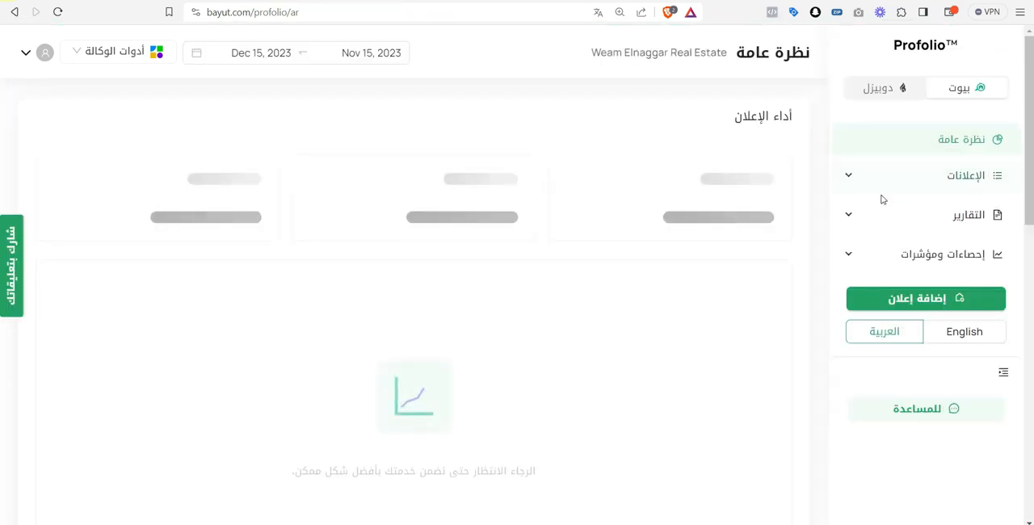
click(951, 181)
click(954, 217)
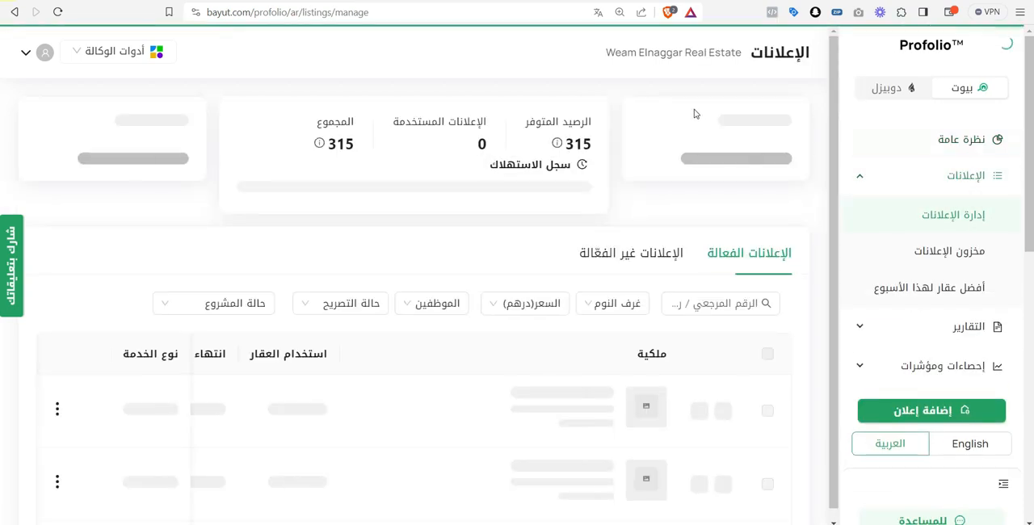
click(627, 253)
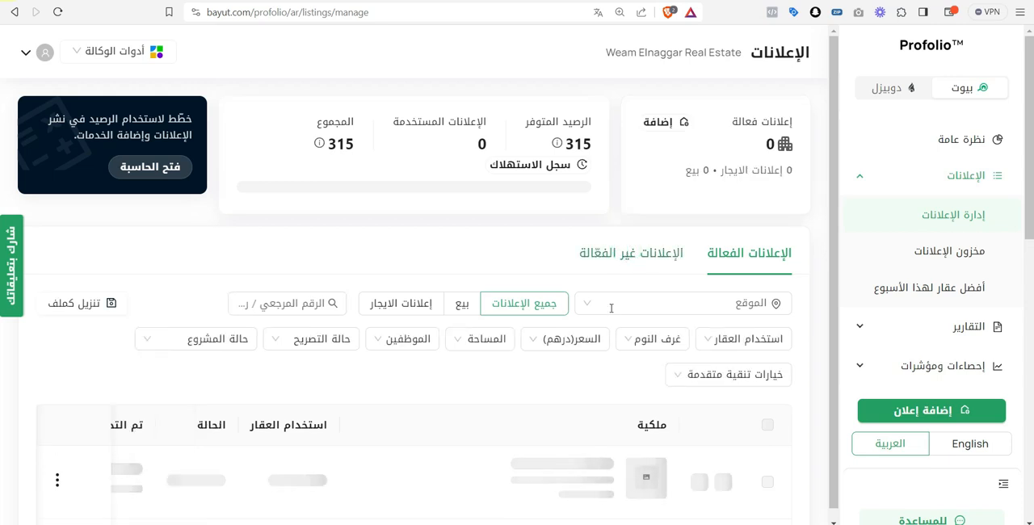
Step: Open the عزيزي ڤينيس draft without a photo for editing and check how its location is entered
scroll(611, 314, down, 4)
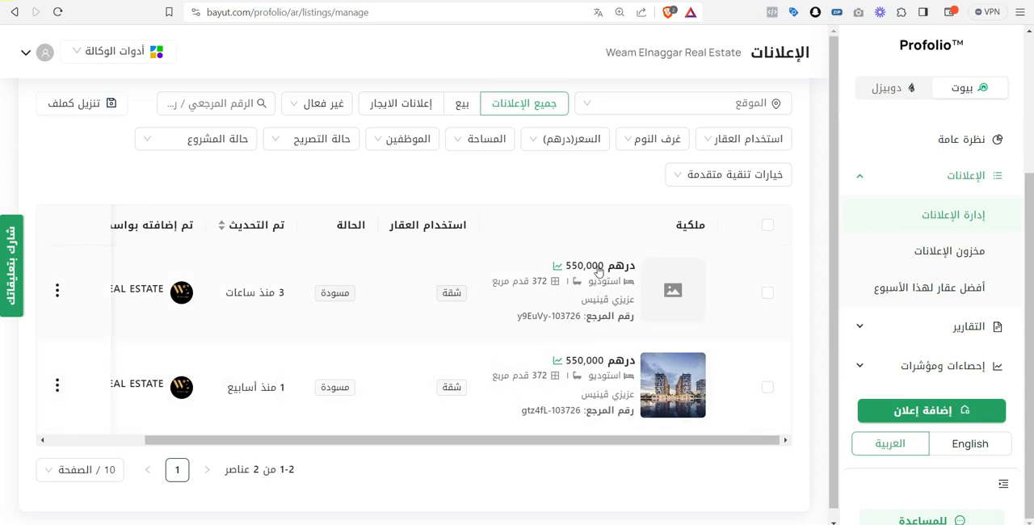
click(58, 289)
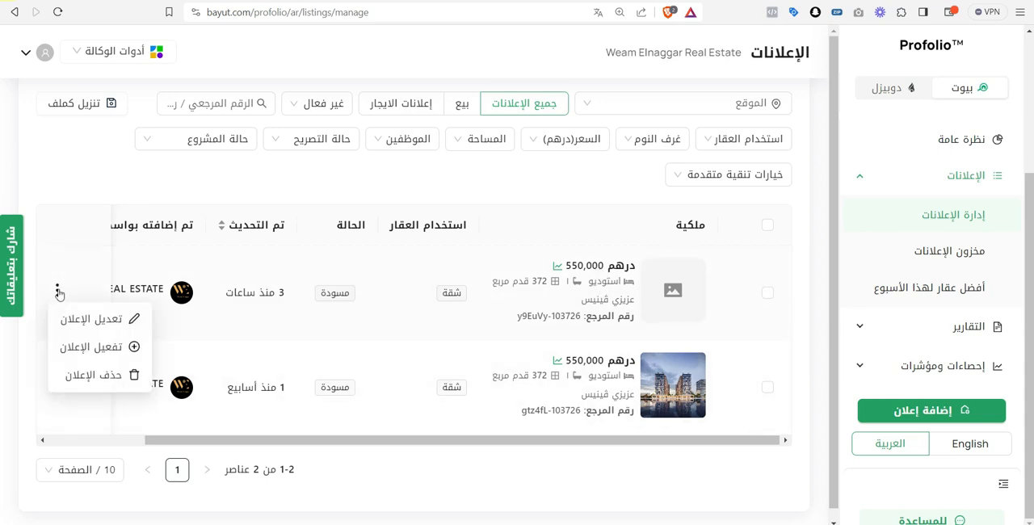
click(68, 320)
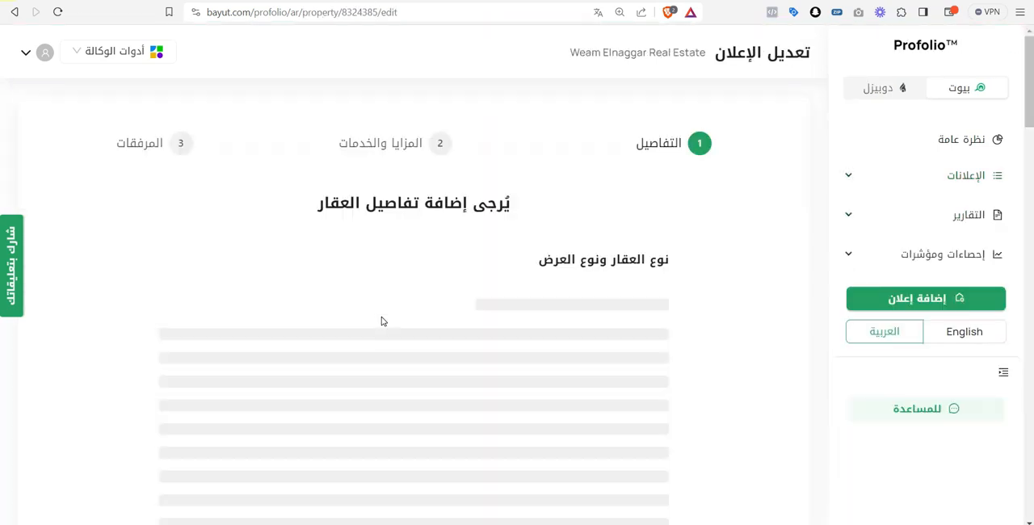
scroll(381, 316, down, 5)
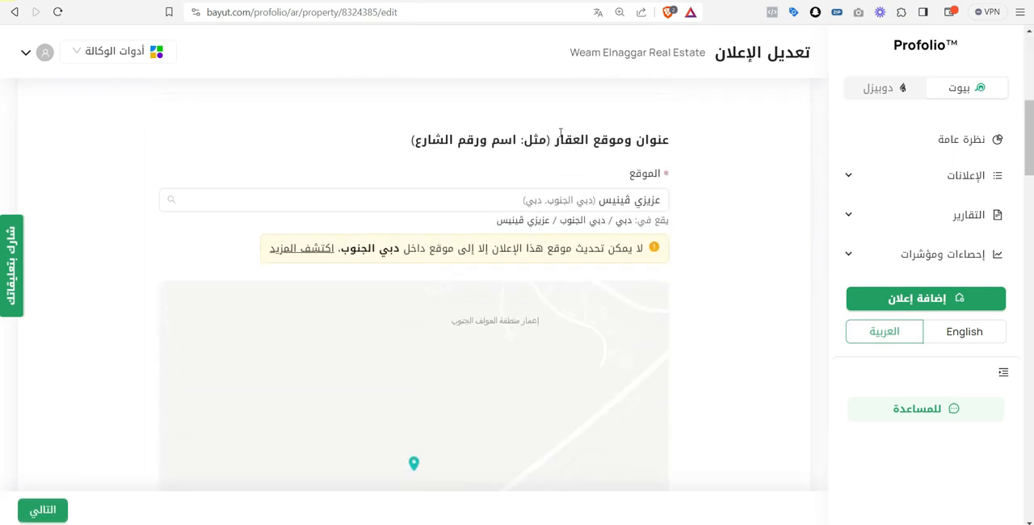
click(647, 206)
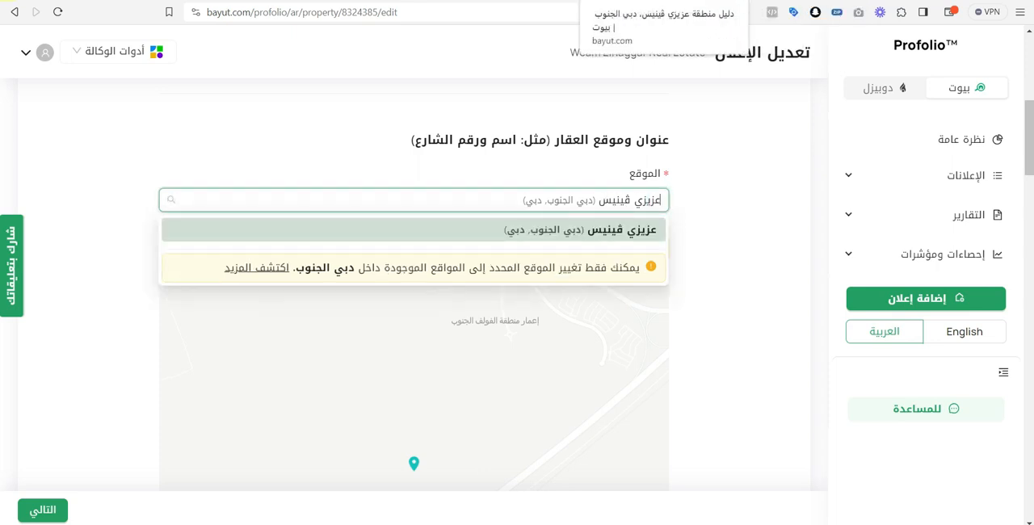
Step: Return to the new listing and set its location to عزيزي ڤينيس (دبي الجنوب, دبي)
click(457, 1)
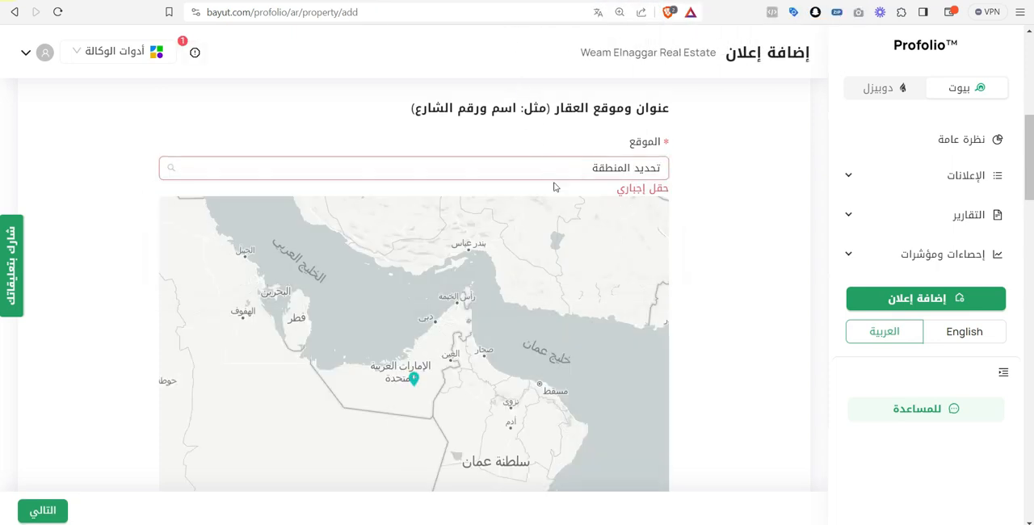
text(عزيزي)
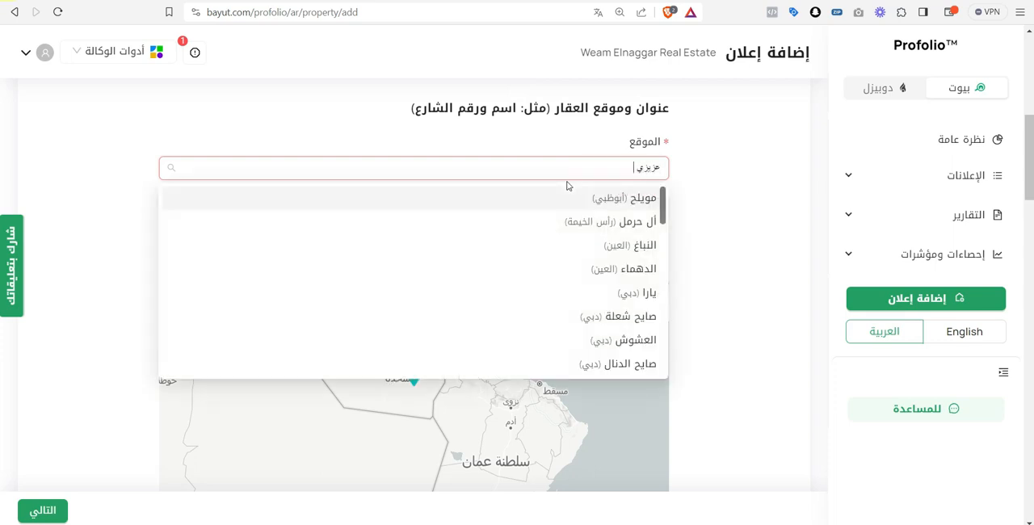
text( فينس)
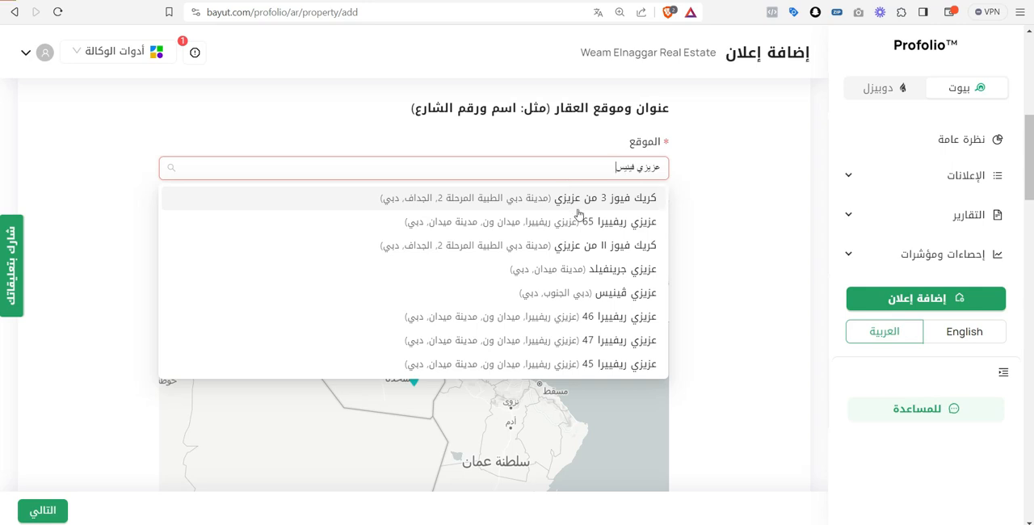
click(599, 295)
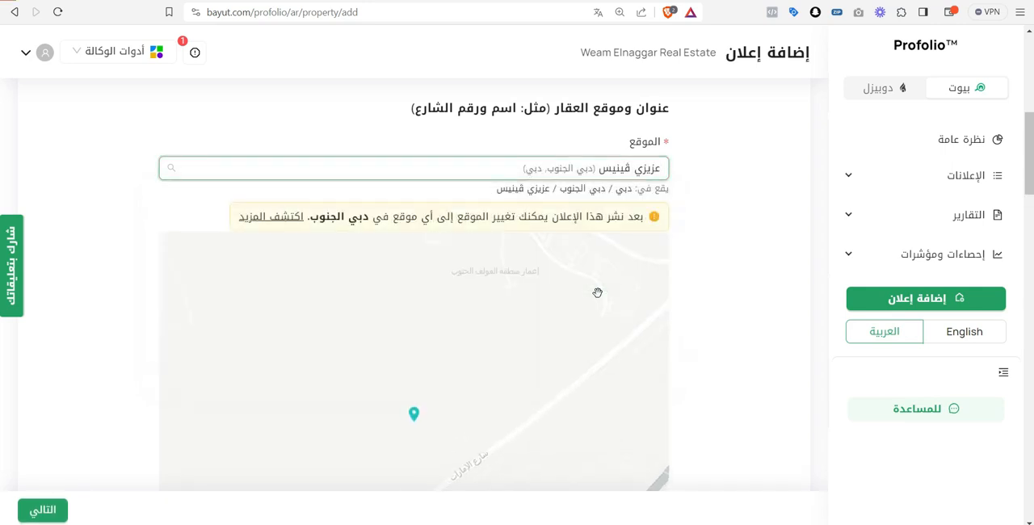
Step: Generate the new listing's reference number automatically in the property details
scroll(734, 259, down, 3)
scroll(734, 259, down, 2)
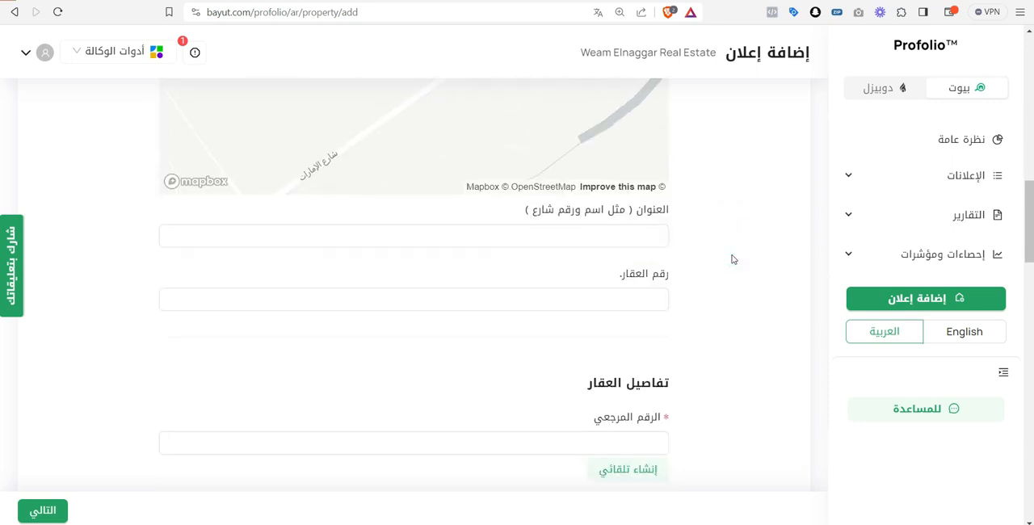
scroll(734, 259, down, 2)
scroll(734, 259, down, 2)
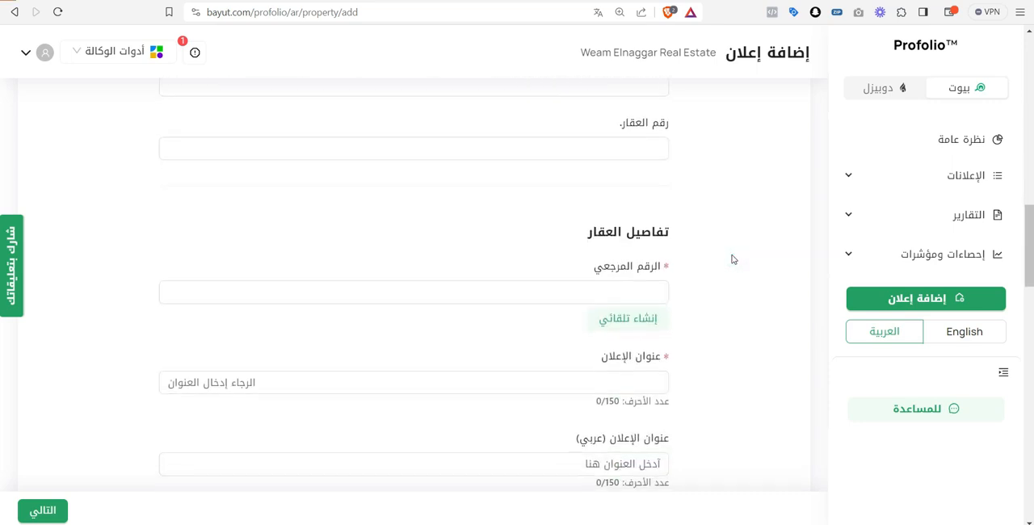
click(643, 201)
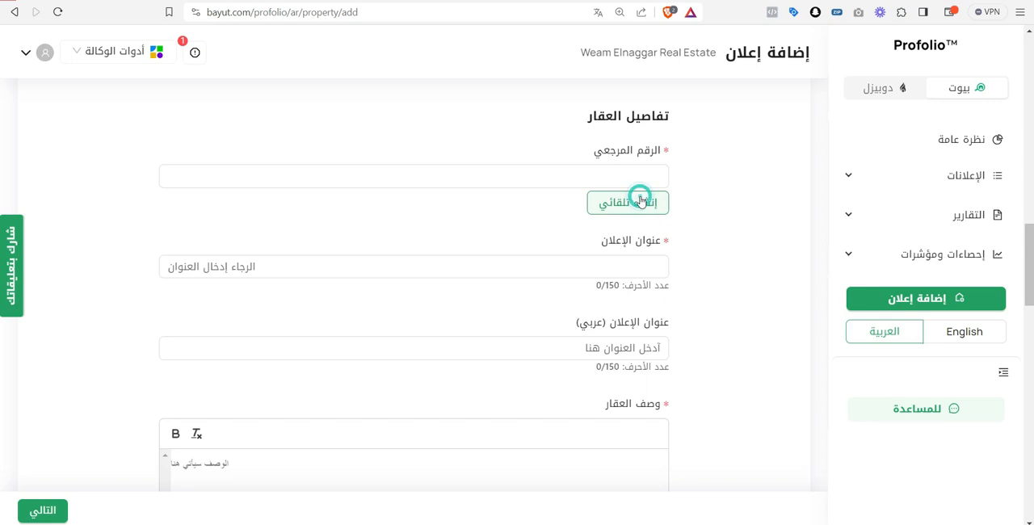
Step: Paste the copied project summary into the Arabic property description, leaving blank lines above it
scroll(679, 284, down, 2)
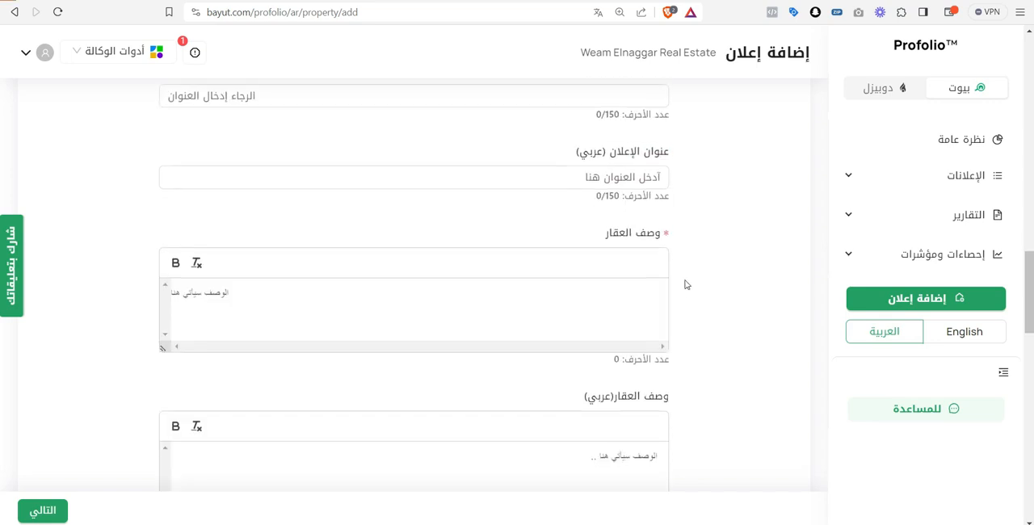
scroll(683, 285, down, 2)
click(608, 349)
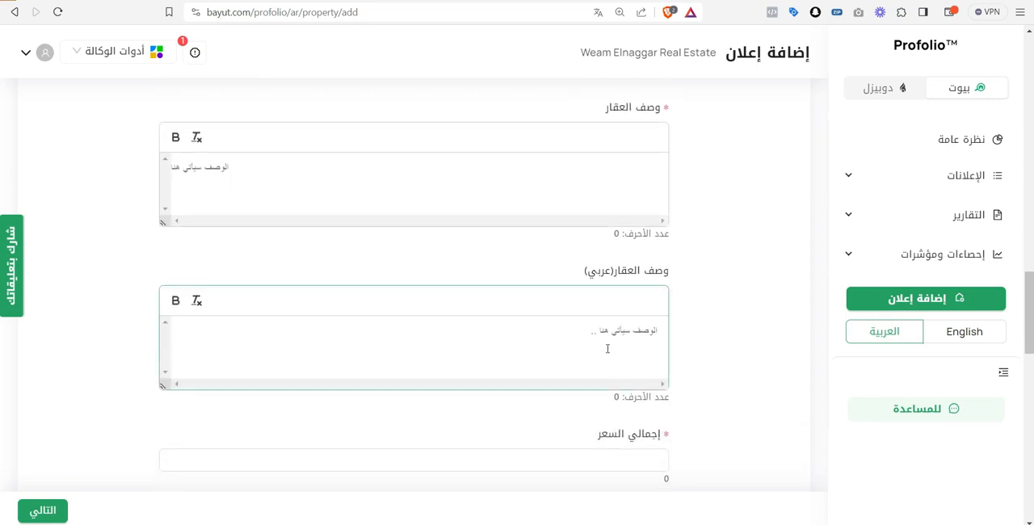
key(Return)
key(Return)
key(Return)
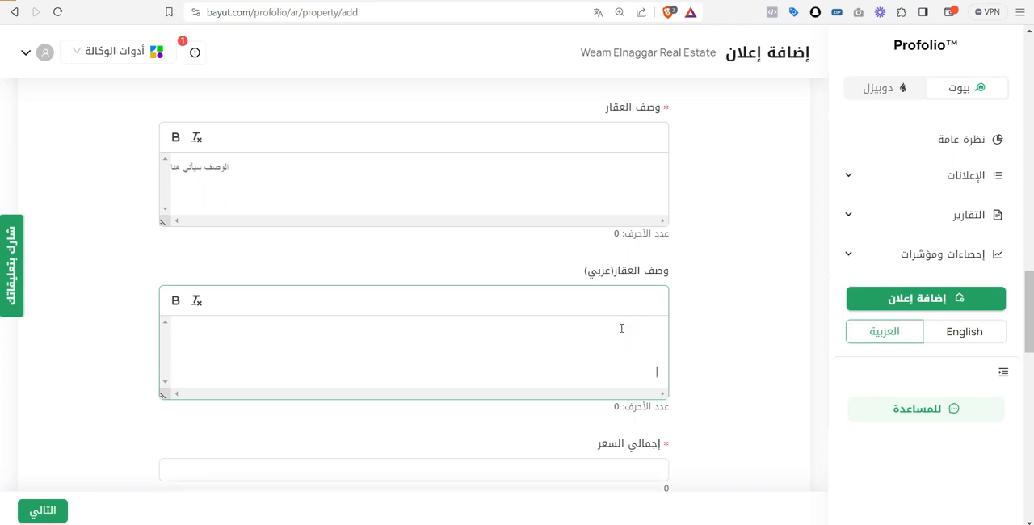
text(المشروع يضم أكثر من 30 ألف وحده سكنية، و100 مجمع سكني من المباني متوسطة الارتفاع، وأكثر من 400 فيلا ومنزل فاخر، وسيكون واحة صحراوية بمواصفات راقية ومتعدده الاستخدامات .)
Step: Add the opening line "ستوديو بمدينة فينيس العائمة بدبي جنوب من عزيزي" above the Arabic project summary, keeping one blank line between them
text(ستوديوهات أو شقق)
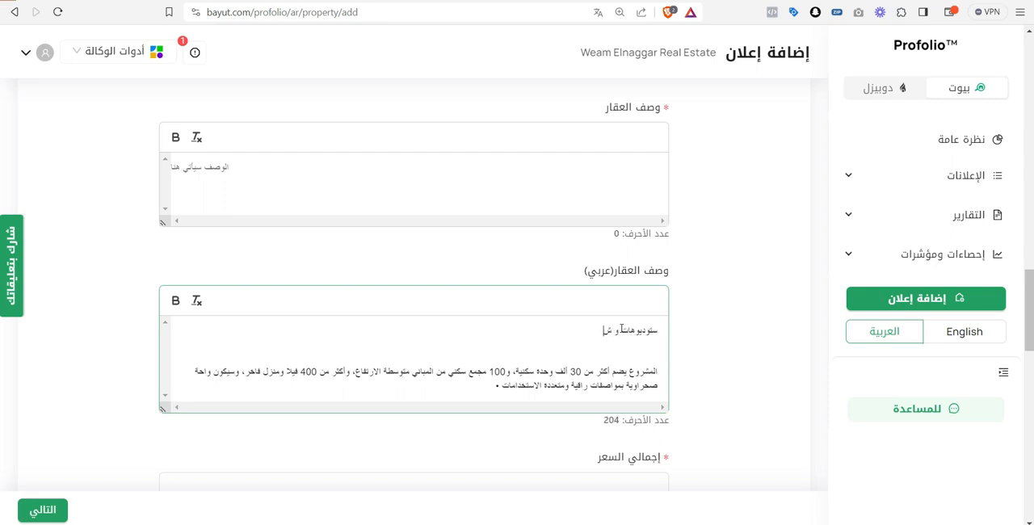
text( من)
key(BackSpace)
key(BackSpace)
key(BackSpace)
key(BackSpace)
key(BackSpace)
key(BackSpace)
key(BackSpace)
key(BackSpace)
text(بمدينة فينيس ال)
key(super)
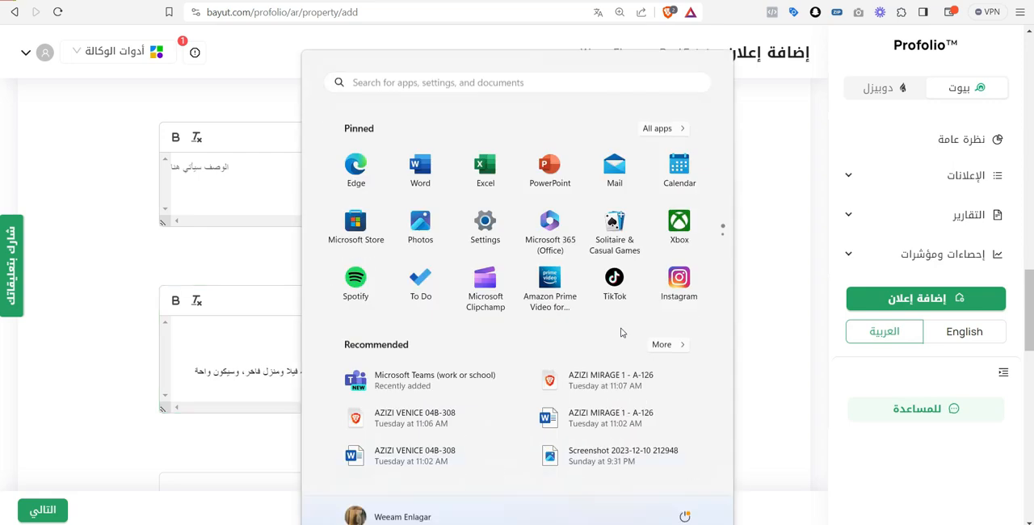
click(269, 326)
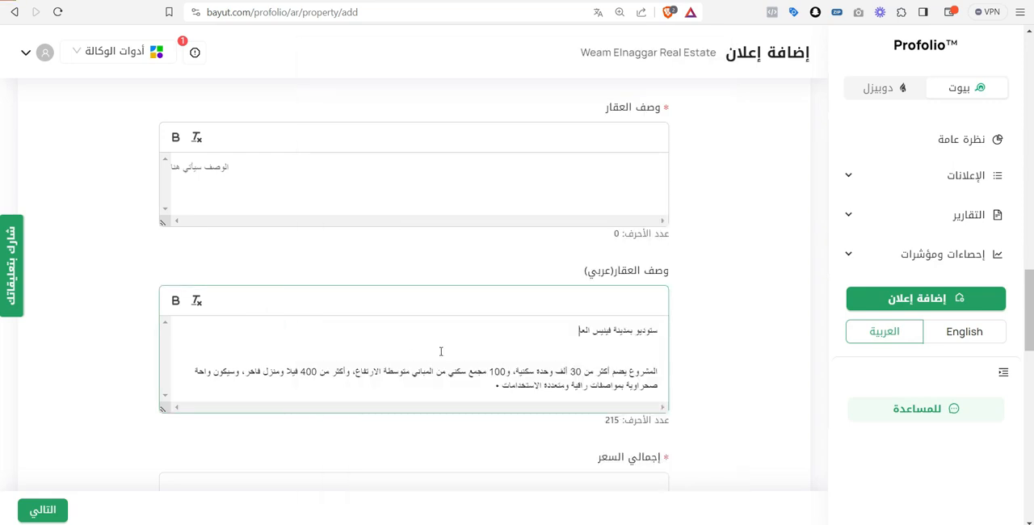
text(عاصمة بدبي جنوب من عزيزي)
key(BackSpace)
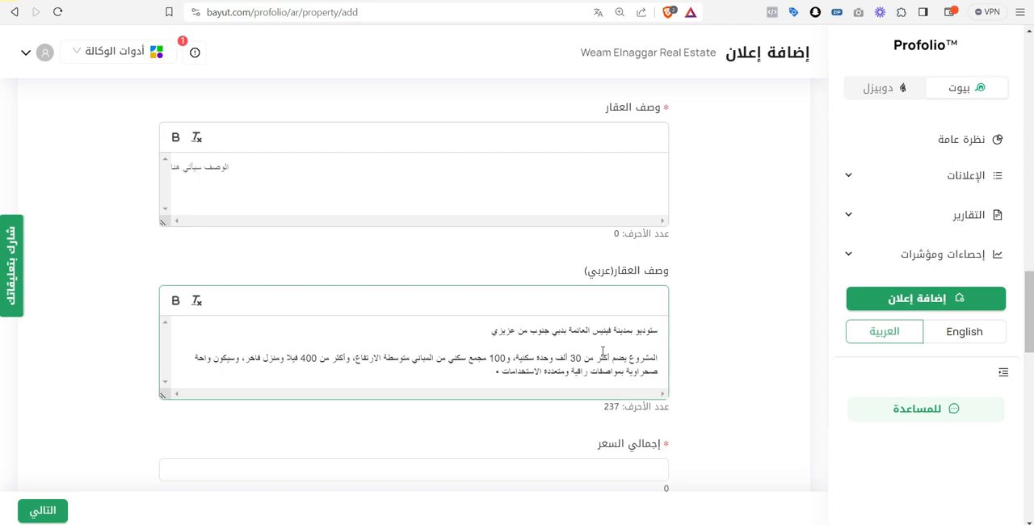
Step: Add blank lines below the Arabic summary and copy the paragraph about the crystal lagoon and beaches from Azizi's press release
click(472, 374)
key(Return)
key(Return)
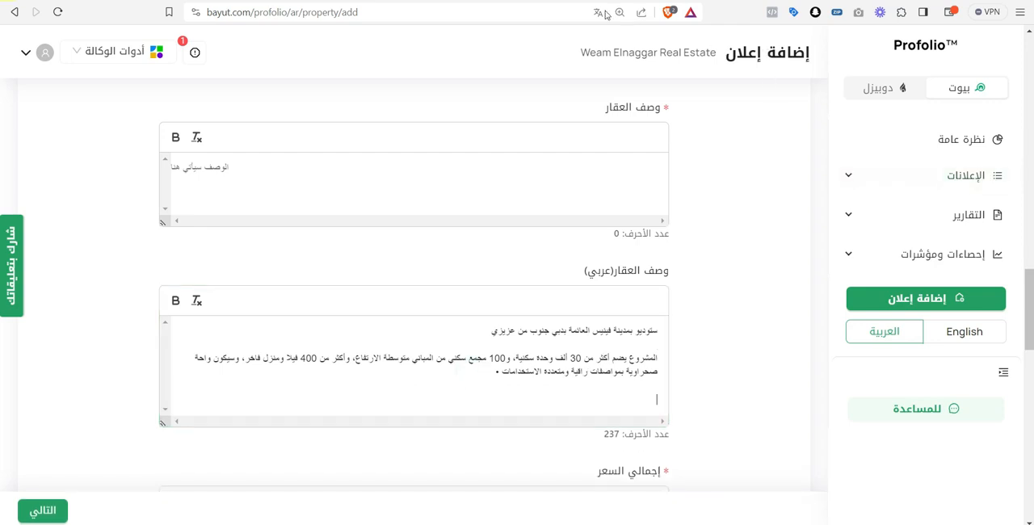
key(ctrl+Tab)
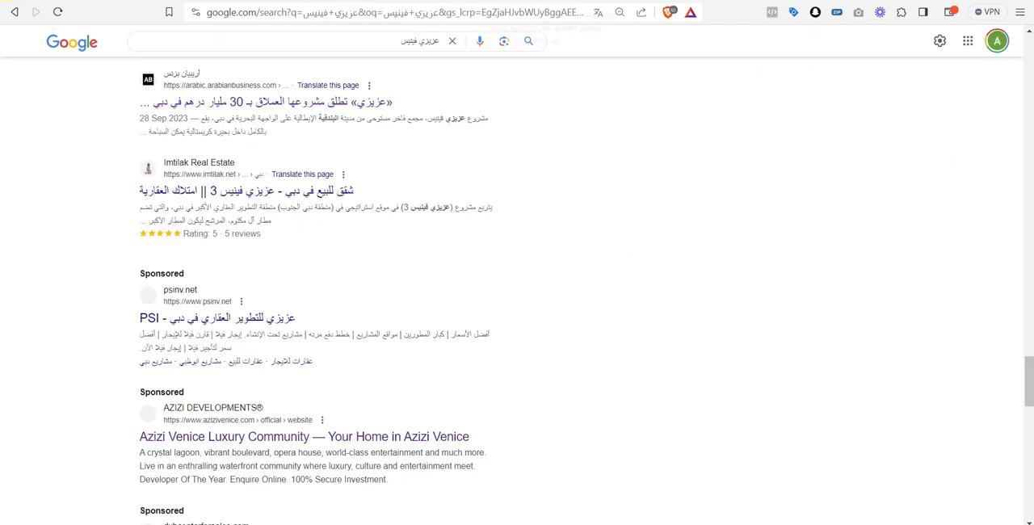
key(ctrl+Tab)
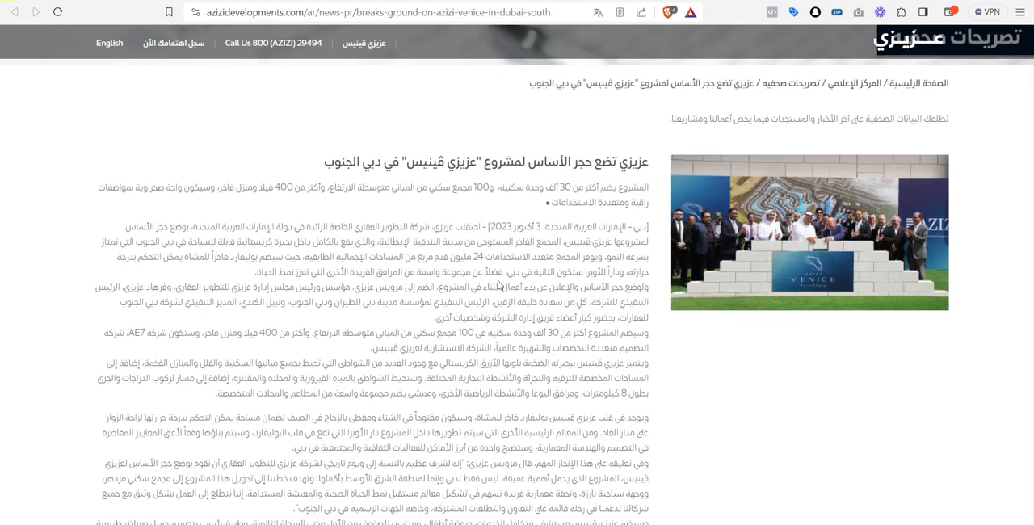
scroll(498, 286, down, 1)
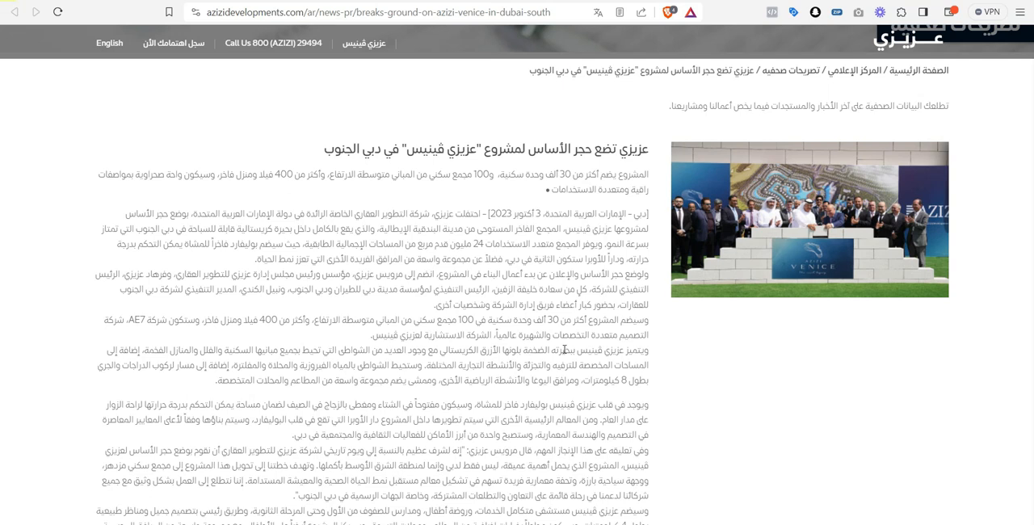
scroll(564, 349, down, 1)
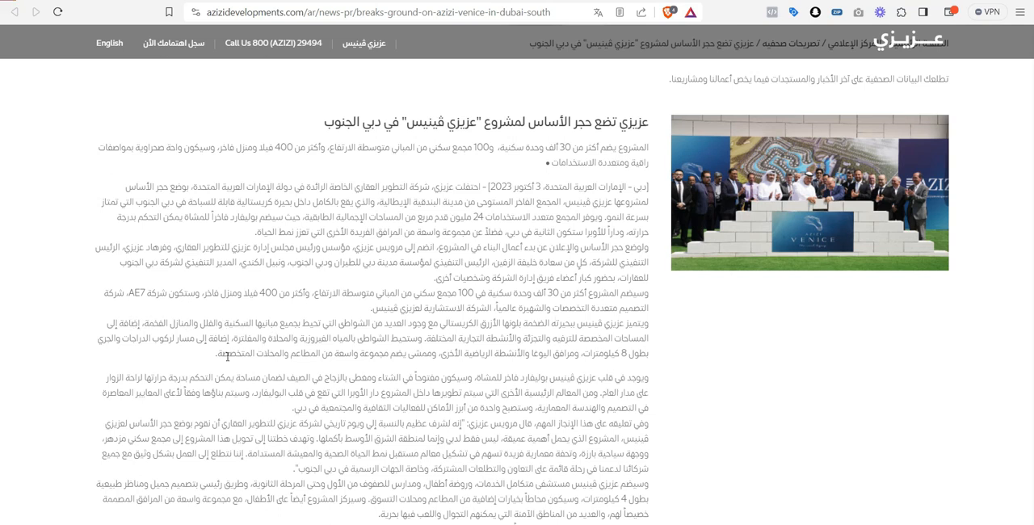
drag(212, 356, 647, 324)
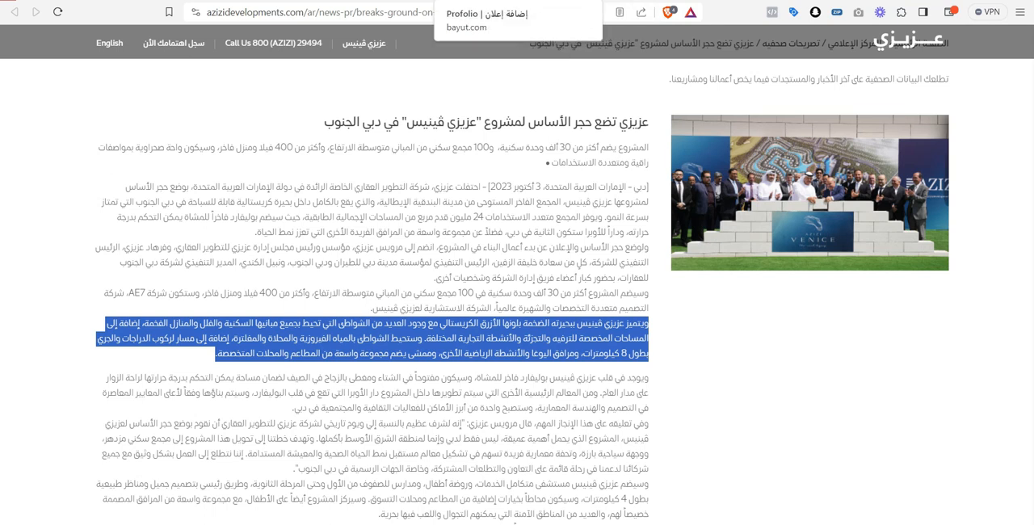
Step: Paste the lagoon paragraph at the end of the Arabic description and remove its leading "و" so it starts with "يتميز"
click(517, 2)
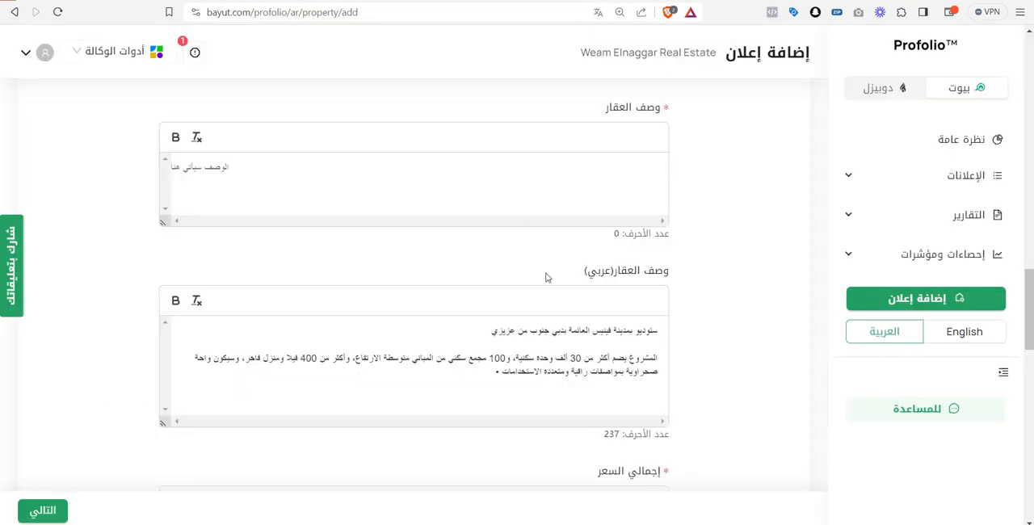
text(وتتميز عزيزي فينيس ببحيرته الضخمة بلونها الأزرق الكريستالي مع وجود العديد من الشواطئ التي تحيط بجميع مبانيها السكنية والفلل والمنازل الفخمة، إضافة إلى المساحات المخصصة للترفيه والتجزئة والأنشطة التجارية المختلفة. وستحيط الشواطئ بالمياه الفيروزية والمحلاة والمفلترة، إضافة إلى مسار لركوب الدراجات والجري بطول 8 كيلومترات، ومرافق اليوغا والأنشطة الرياضية الأخرى، وممشى يضم مجموعة واسعة من المطاعم والمحلات المتخصصة.)
click(655, 396)
key(BackSpace)
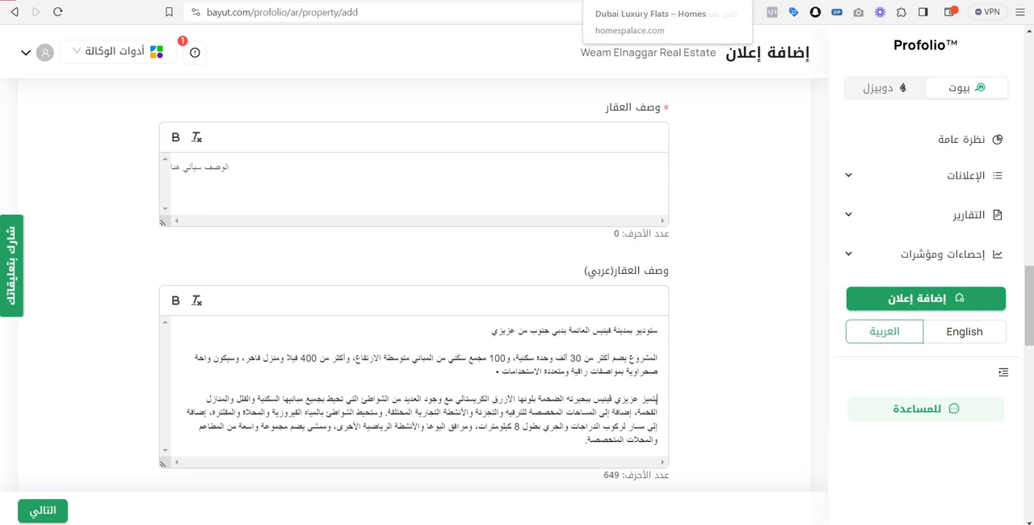
Step: Open Bayut's عزيزي ڤينيس area guide and copy the paragraph under the heading عن المنطقة
click(592, 1)
scroll(626, 328, down, 10)
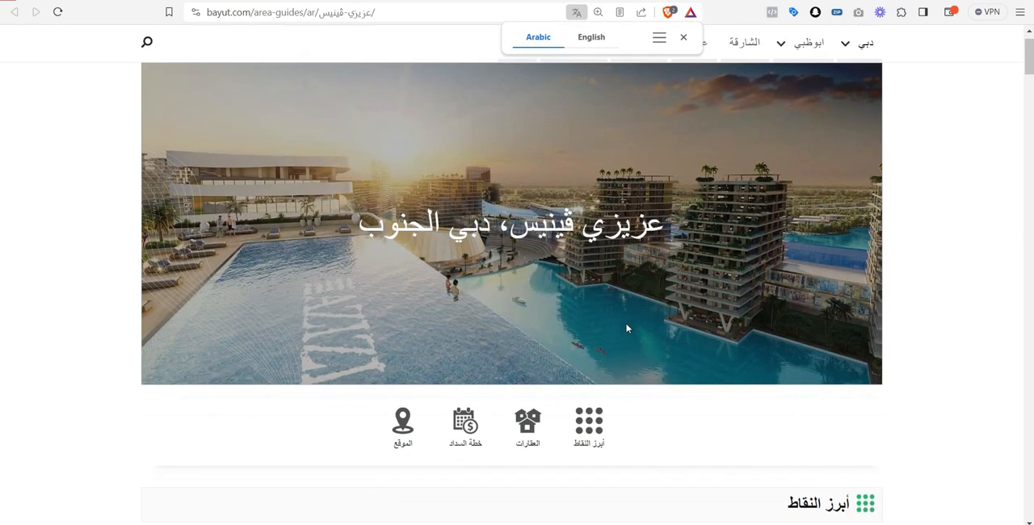
scroll(628, 328, down, 1)
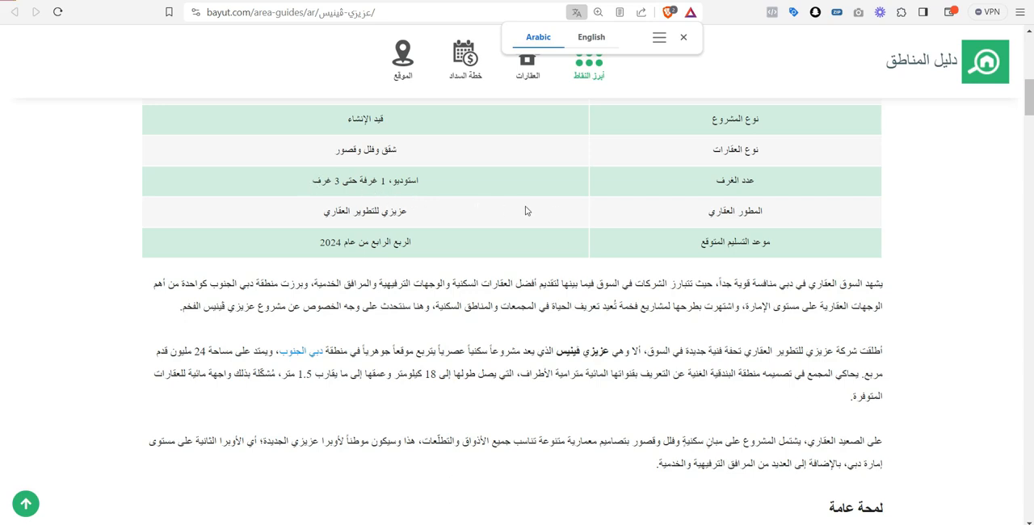
scroll(411, 327, down, 4)
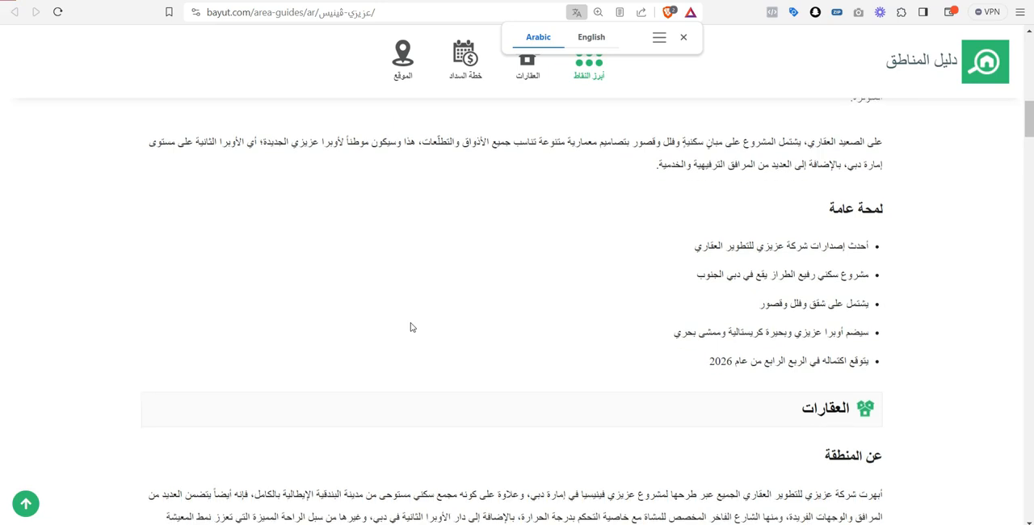
scroll(410, 327, down, 1)
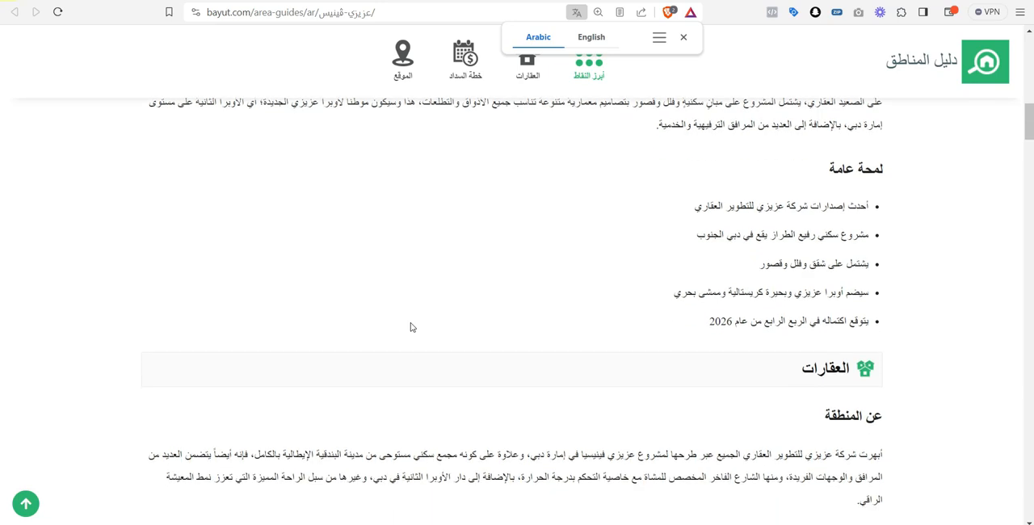
scroll(410, 327, down, 1)
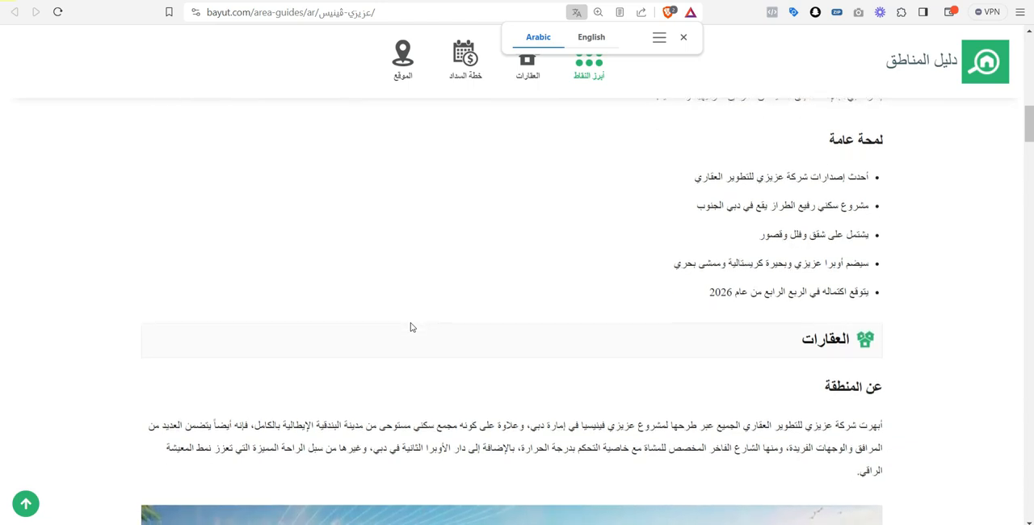
scroll(411, 328, down, 2)
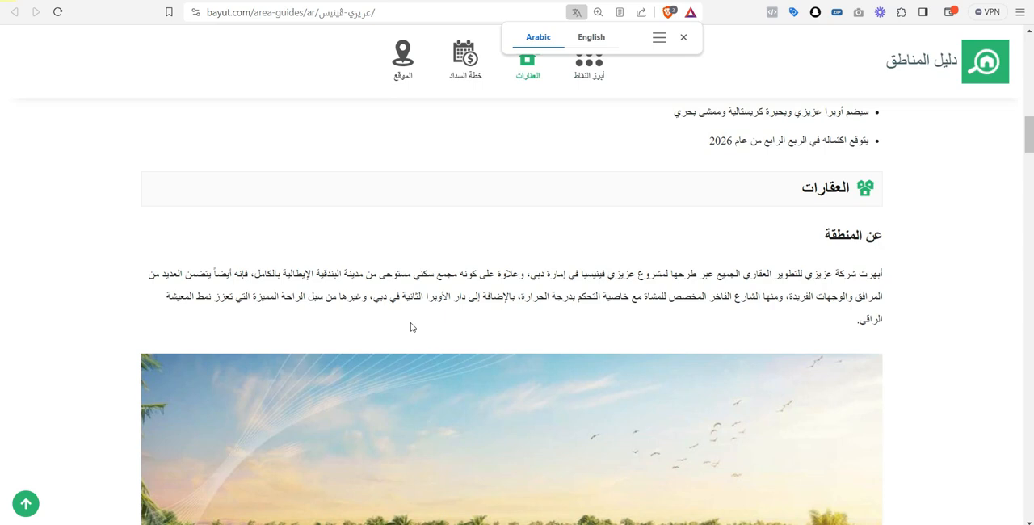
scroll(411, 328, down, 1)
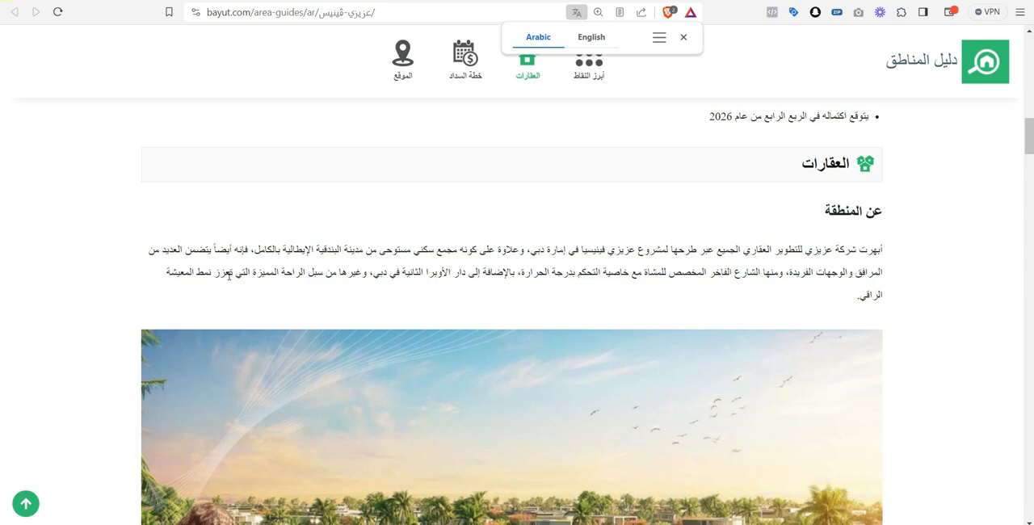
drag(845, 307, 890, 249)
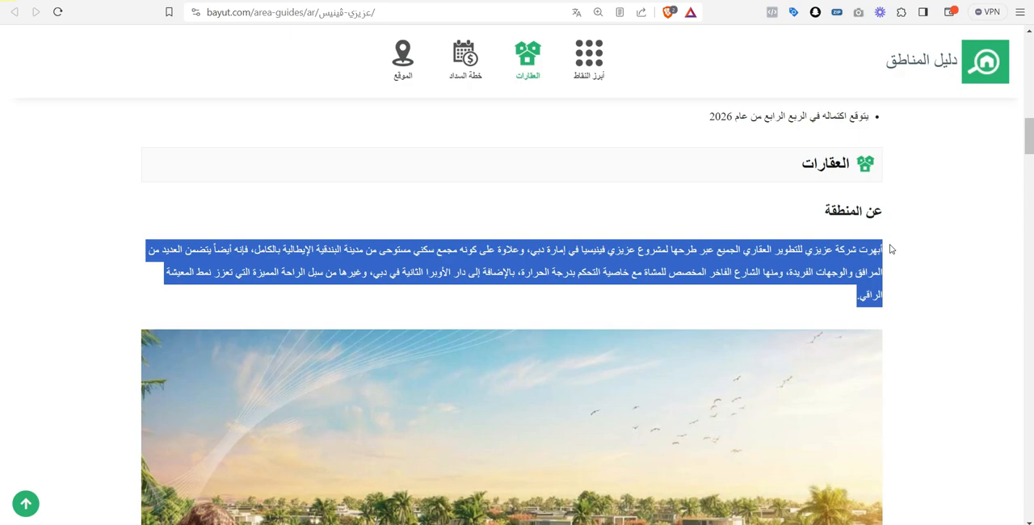
Step: Return to the listing and paste the copied area paragraph below the lagoon paragraph in the Arabic description, after a blank line
scroll(890, 249, down, 6)
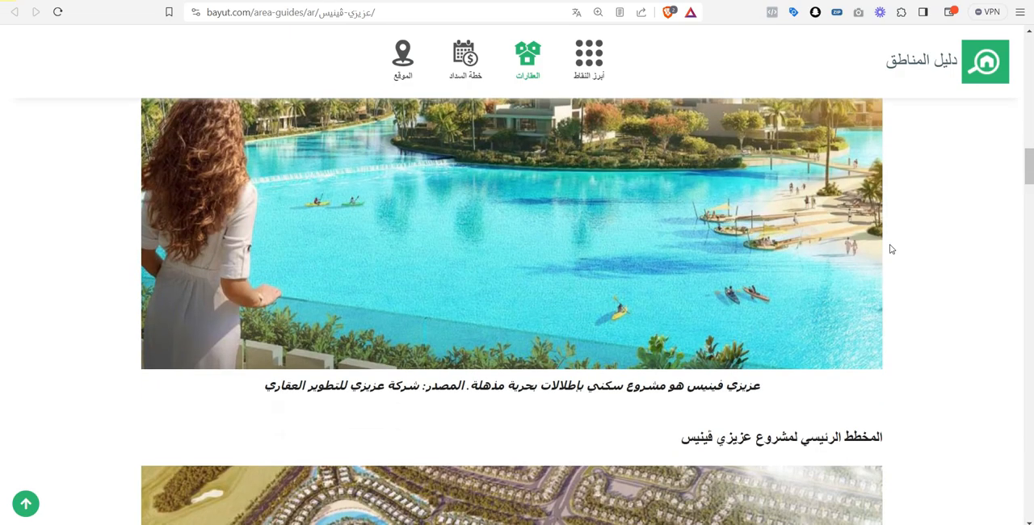
scroll(891, 249, down, 6)
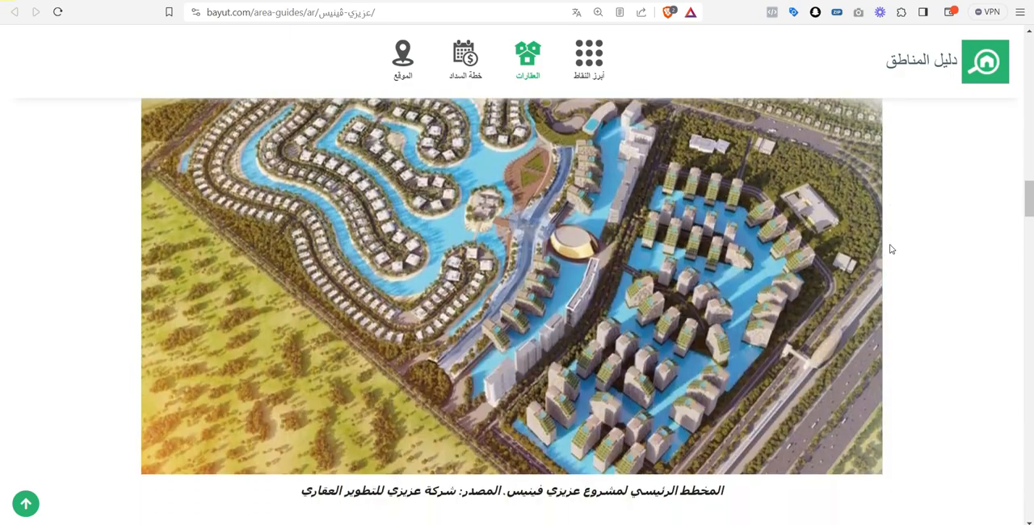
scroll(892, 249, down, 3)
scroll(891, 249, up, 3)
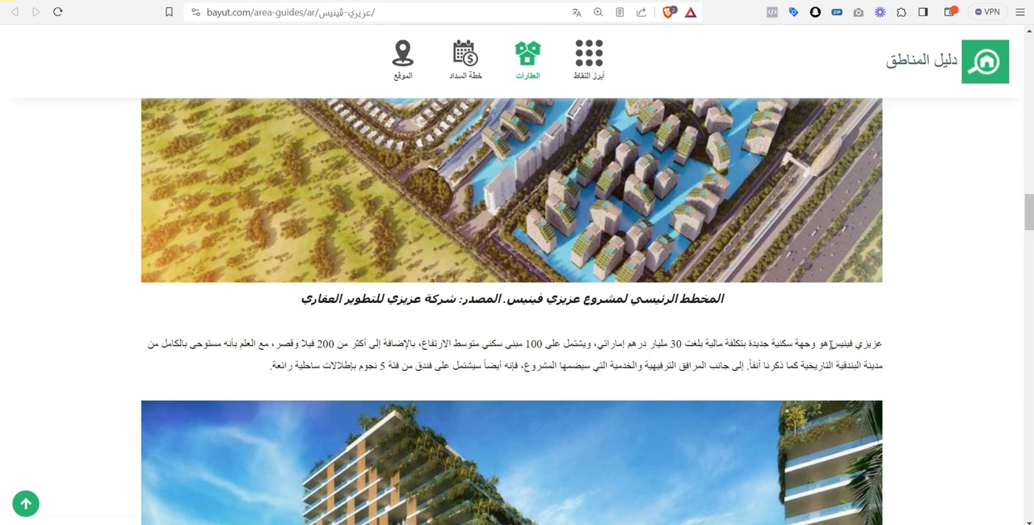
scroll(832, 344, down, 2)
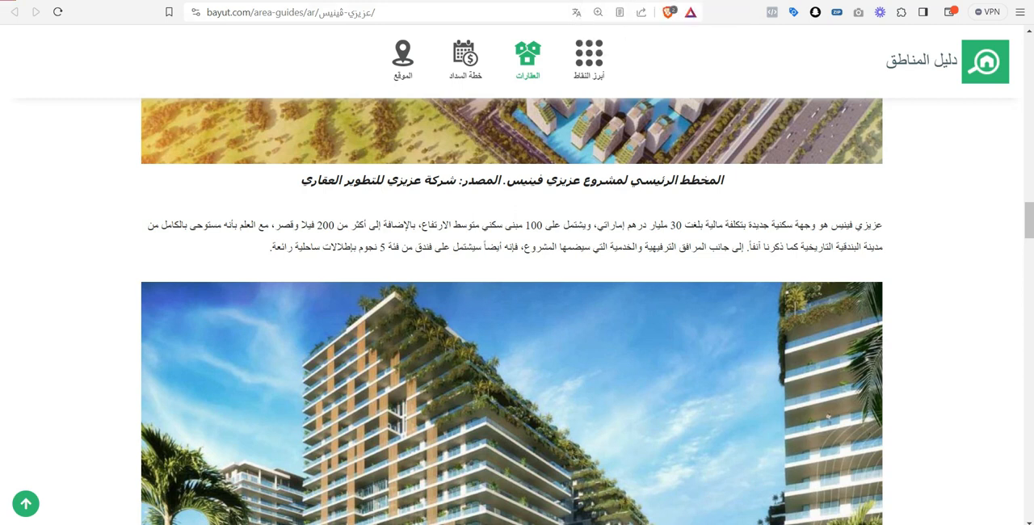
key(ctrl+Tab)
scroll(532, 389, down, 2)
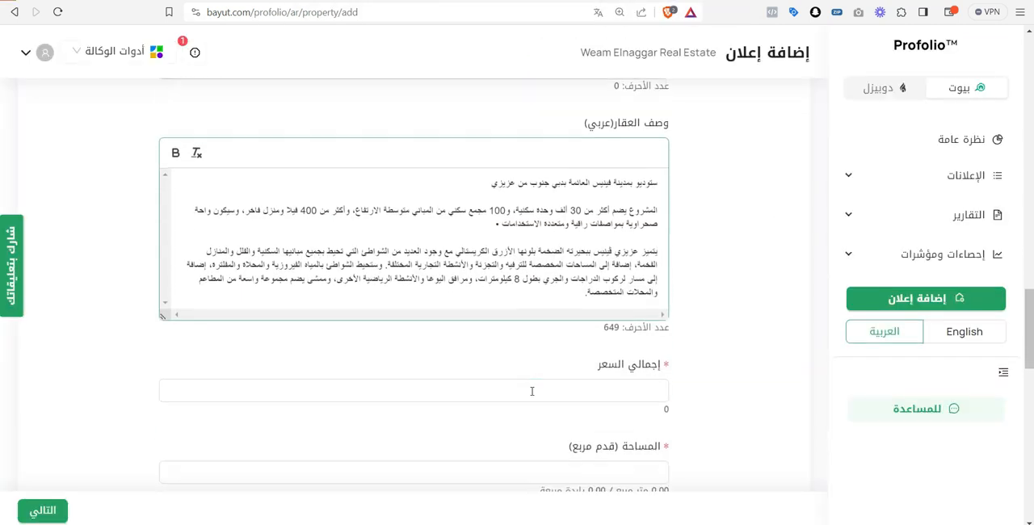
key(Return)
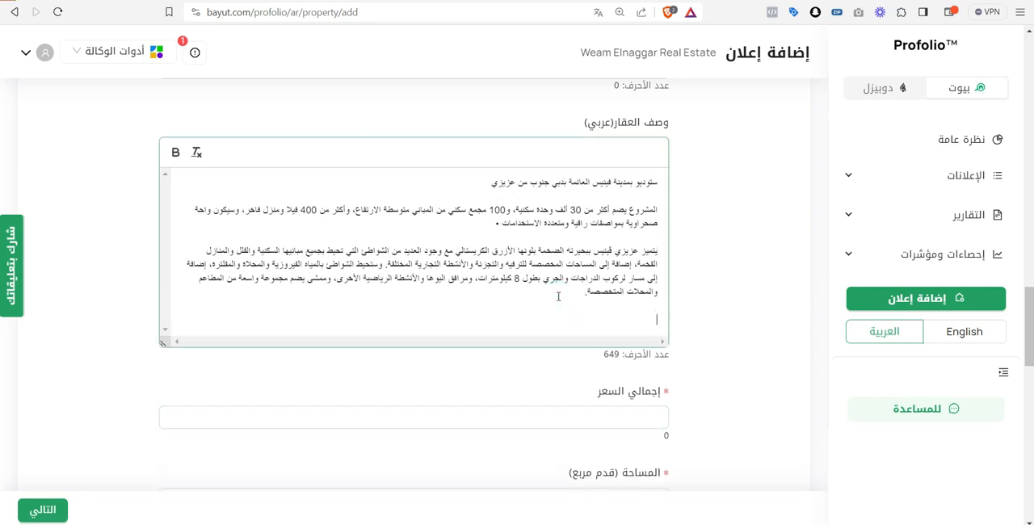
key(ctrl+v)
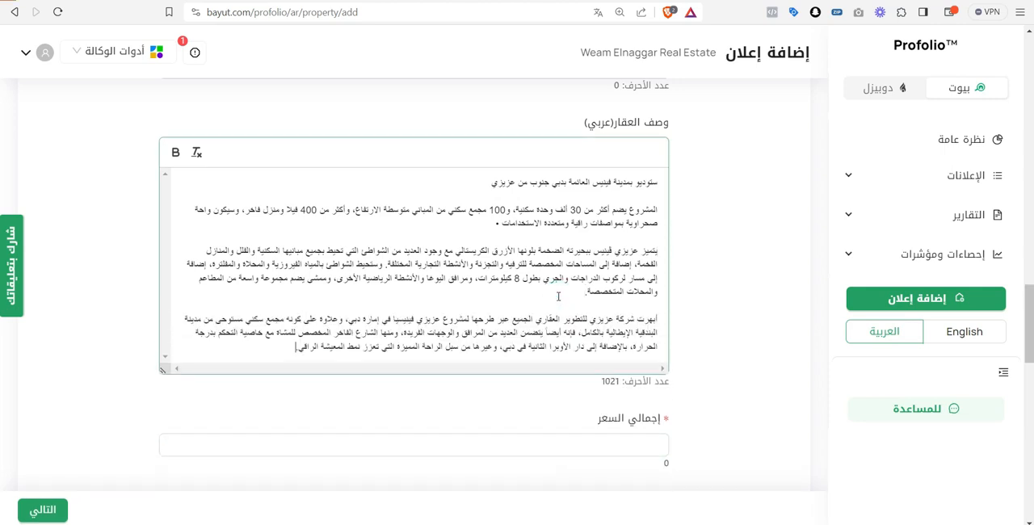
Step: Switch to IHome UAE's Azizi Venice page and examine its price, area, handover details and project summary for usable description text
scroll(558, 297, down, 2)
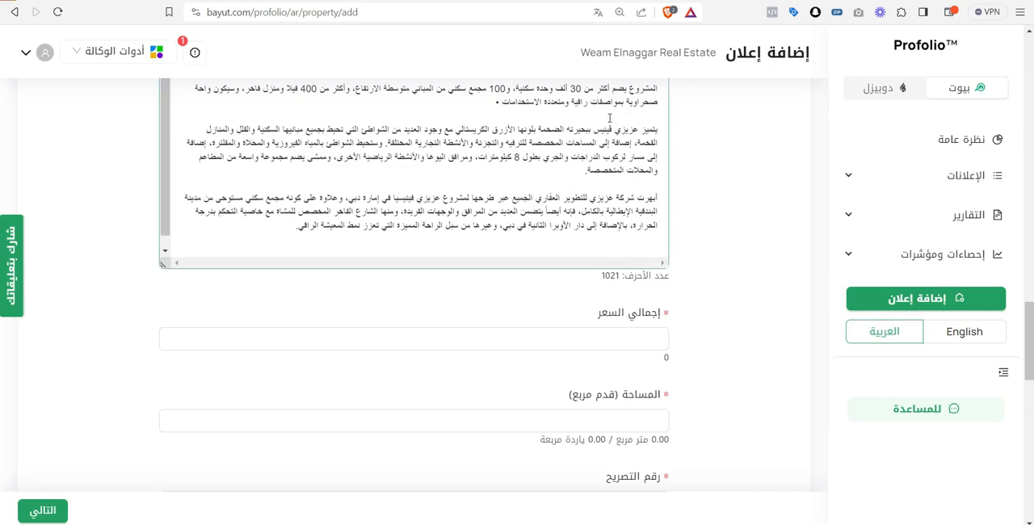
click(697, 0)
scroll(663, 285, down, 1)
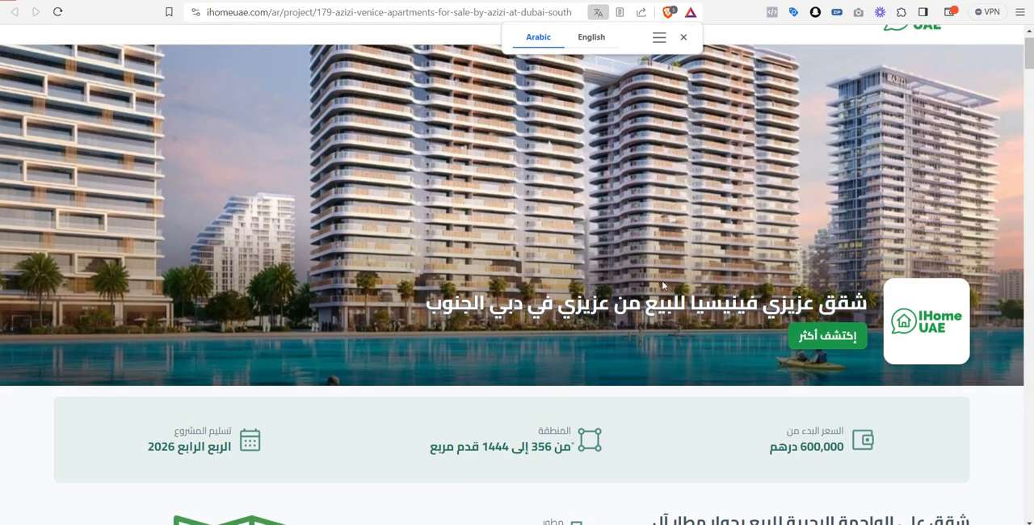
scroll(663, 285, down, 4)
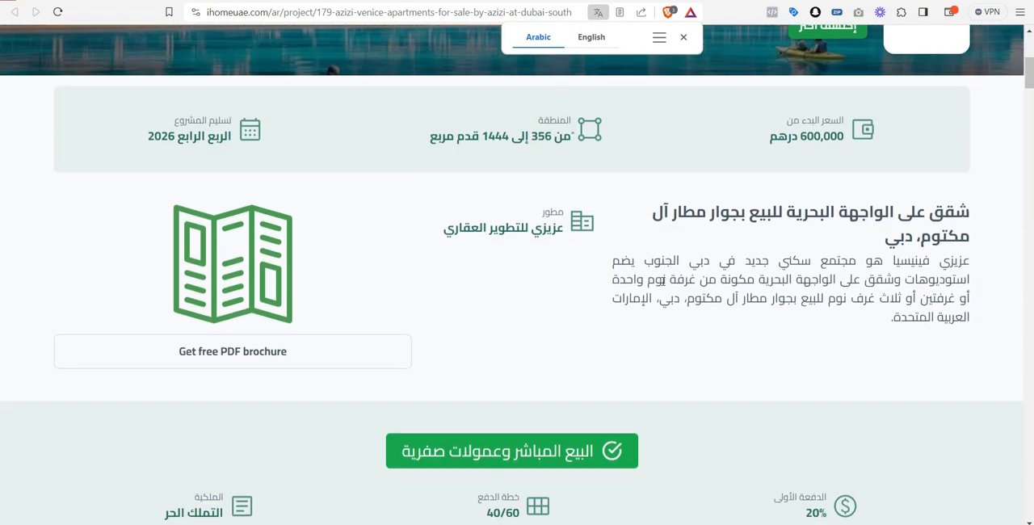
scroll(663, 279, up, 5)
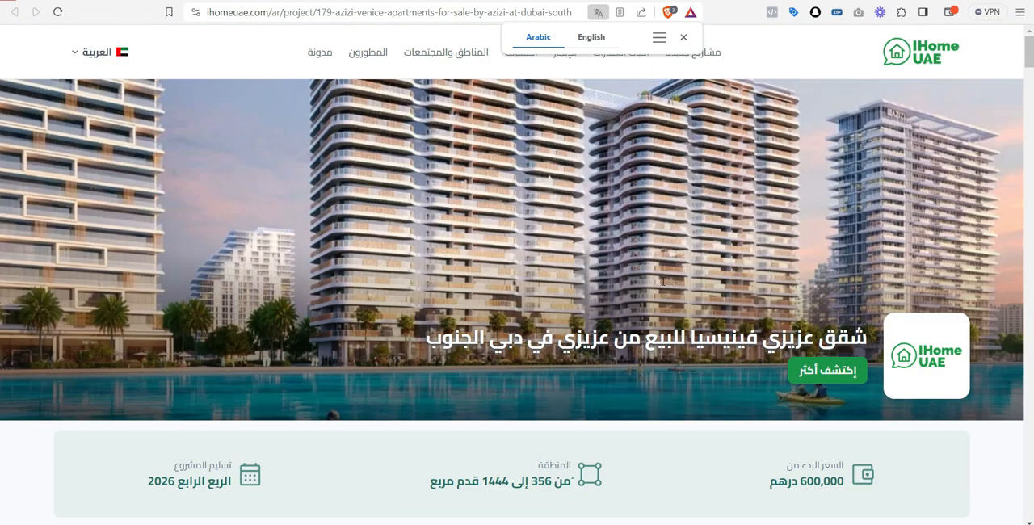
scroll(663, 285, down, 6)
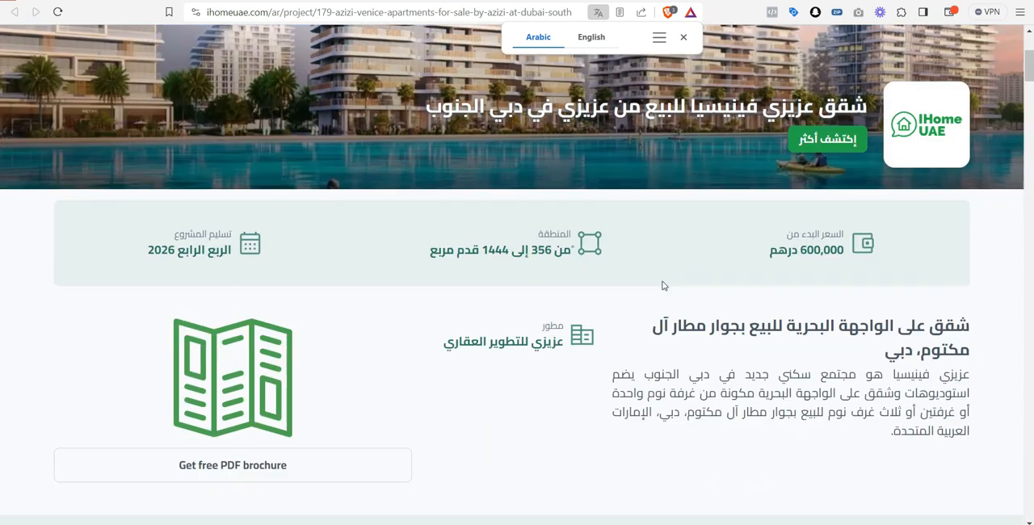
scroll(663, 286, down, 10)
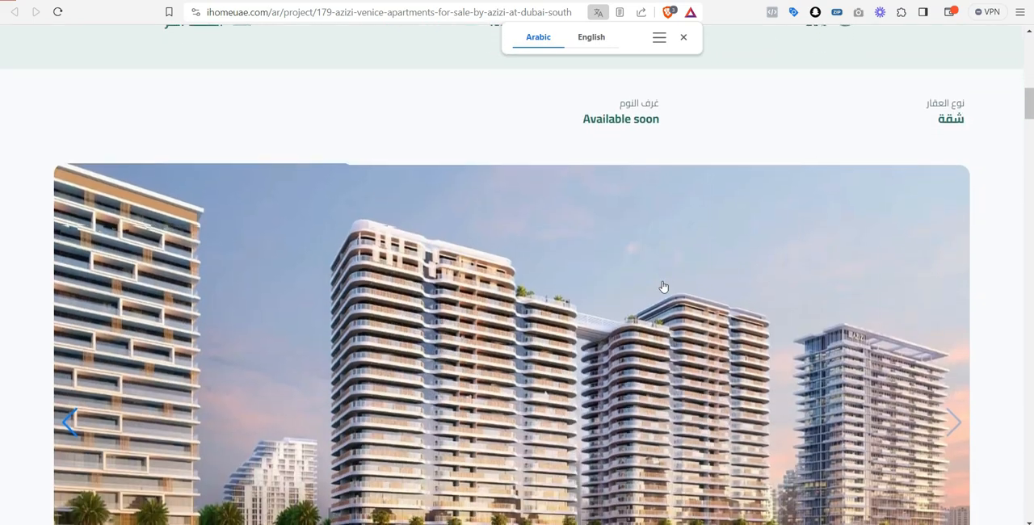
scroll(663, 286, down, 3)
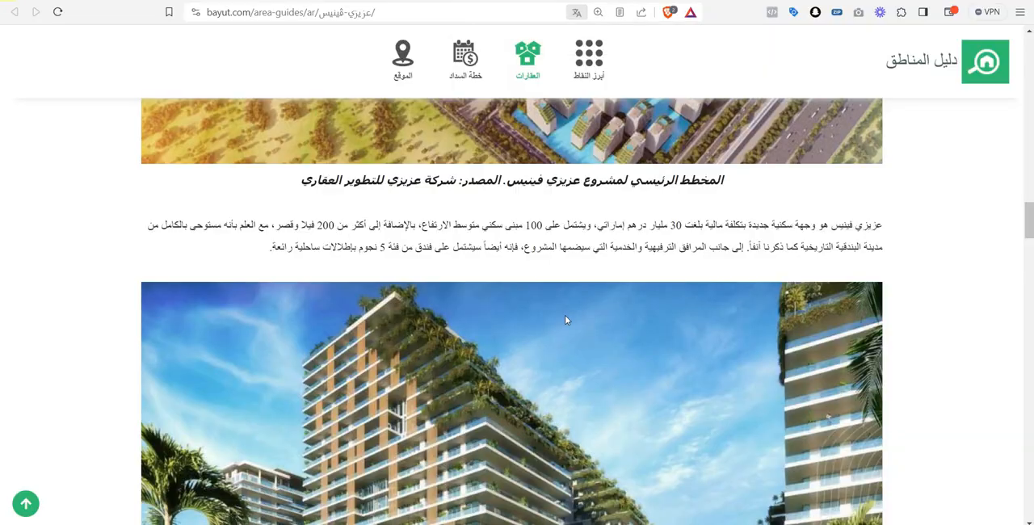
Step: Return to Bayut's عزيزي ڤينيس area guide and copy the climate-controlled street caption together with the pedestrian district paragraph below it
scroll(566, 321, down, 8)
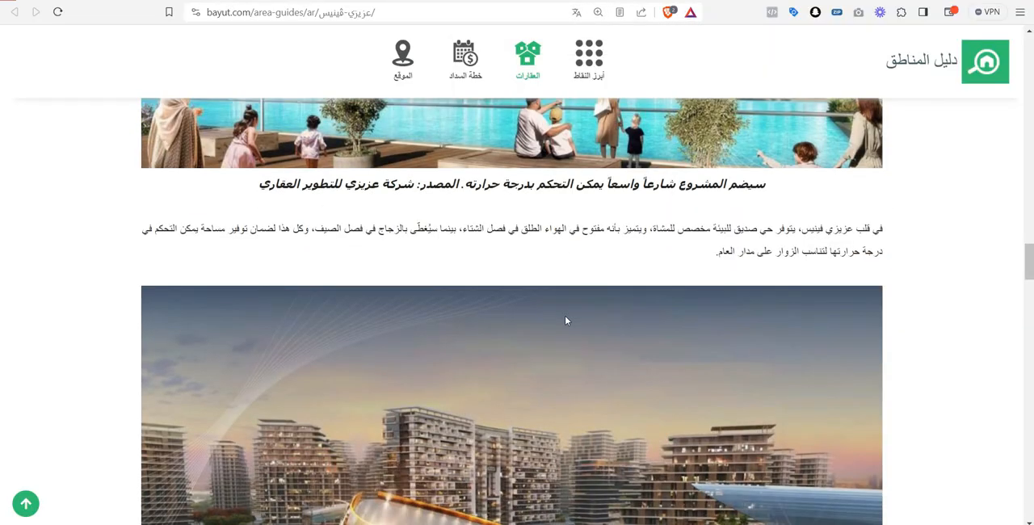
scroll(565, 321, down, 1)
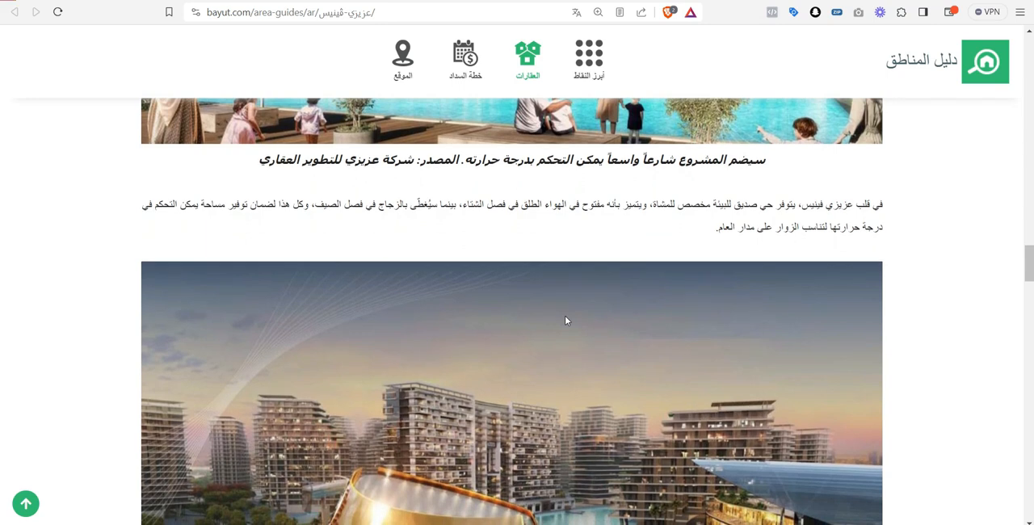
scroll(566, 321, down, 1)
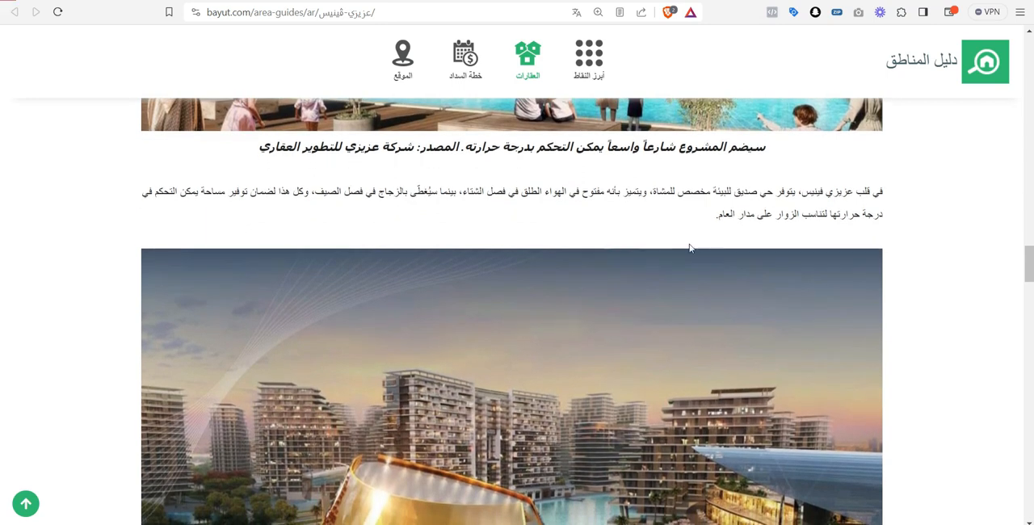
drag(687, 214, 884, 201)
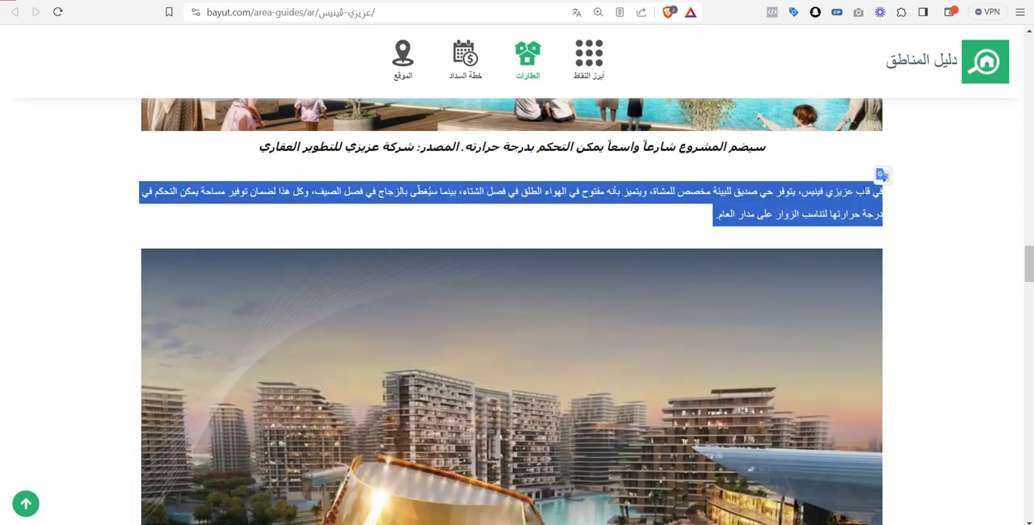
click(751, 152)
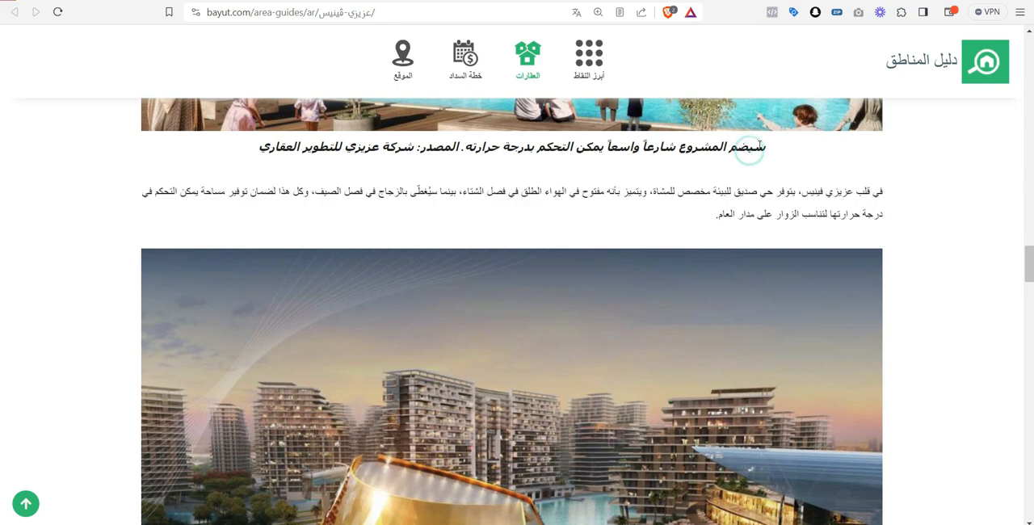
drag(778, 153, 544, 219)
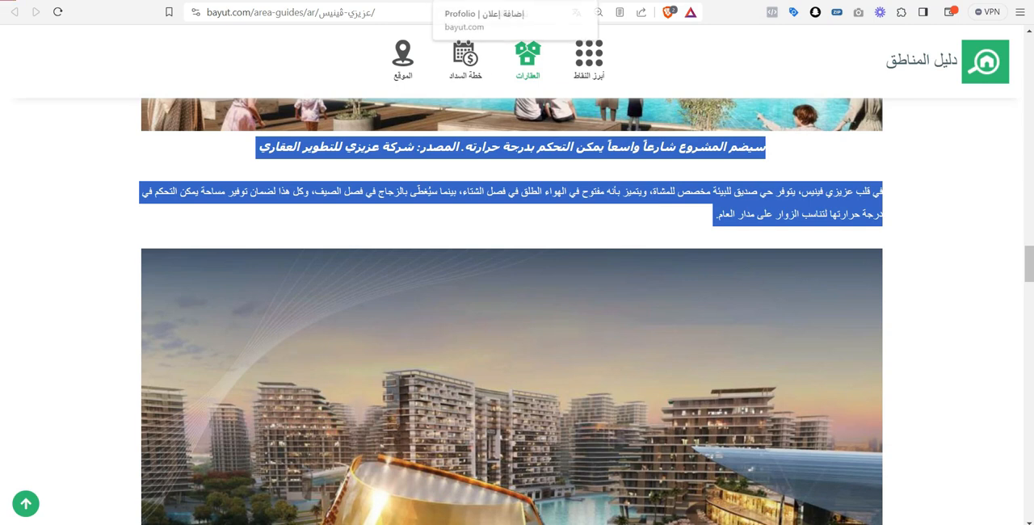
Step: Paste the copied caption and pedestrian district paragraph at the end of the listing's Arabic description, after a blank line
click(463, 1)
text(سيضم المشروع شارعاً واسعاً يمكن التحكم بدرجة حرارته. المصدر: شركة عزيزي للتطوير العقاري في قلب عزيزي فينيس، يتوفر حي صديق للبيئة مخصص للمشاة، ويتميز بأنه مفتوح في الهواء الطلق في فصل الشتاء، بينما سيُغطّى بالزجاج في فصل الصيف، وكل هذا لضمان توفير مساحةٍ يمكن التحكم في درجة حرارتها لتناسب الزوار على مدار العام.)
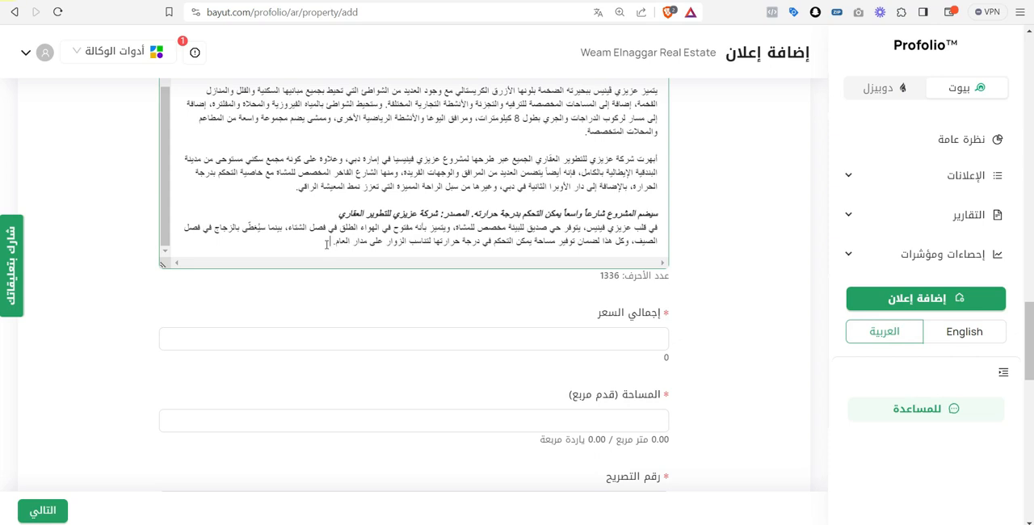
scroll(327, 244, down, 1)
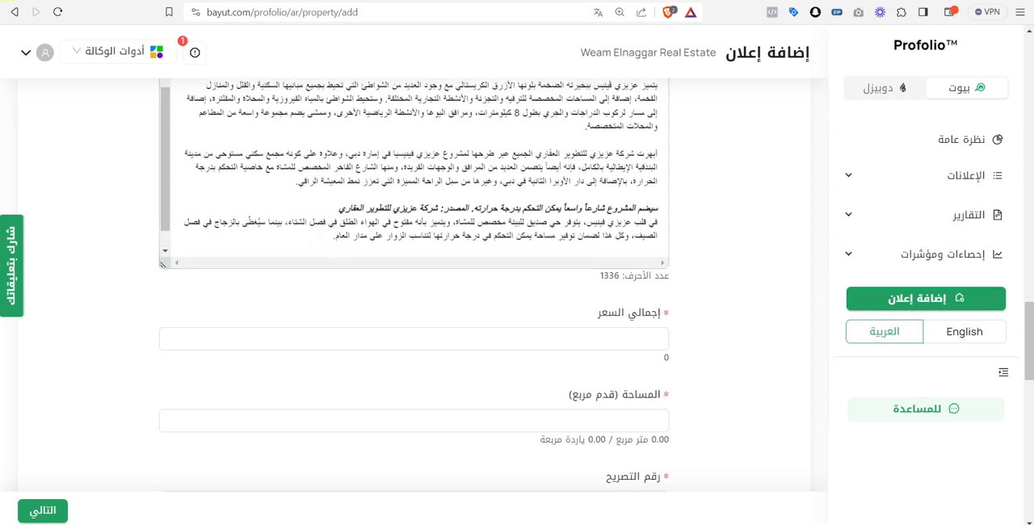
Step: In the area guide's عقارات عزيزي ڤينيس section, copy the text from "تتوفر في المشروع 261 فيلا" to the end of the sentence
click(462, 1)
scroll(639, 199, down, 1)
scroll(638, 200, down, 10)
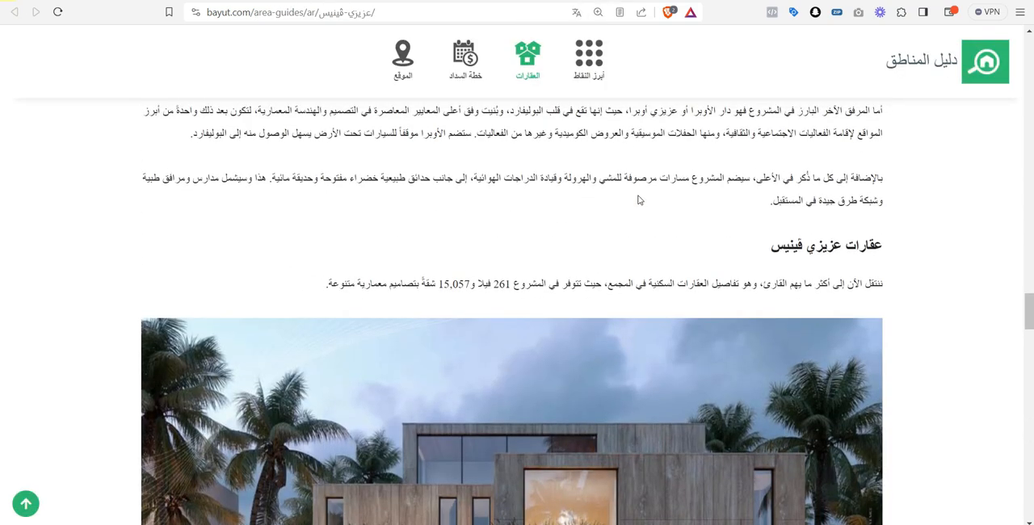
scroll(638, 199, down, 3)
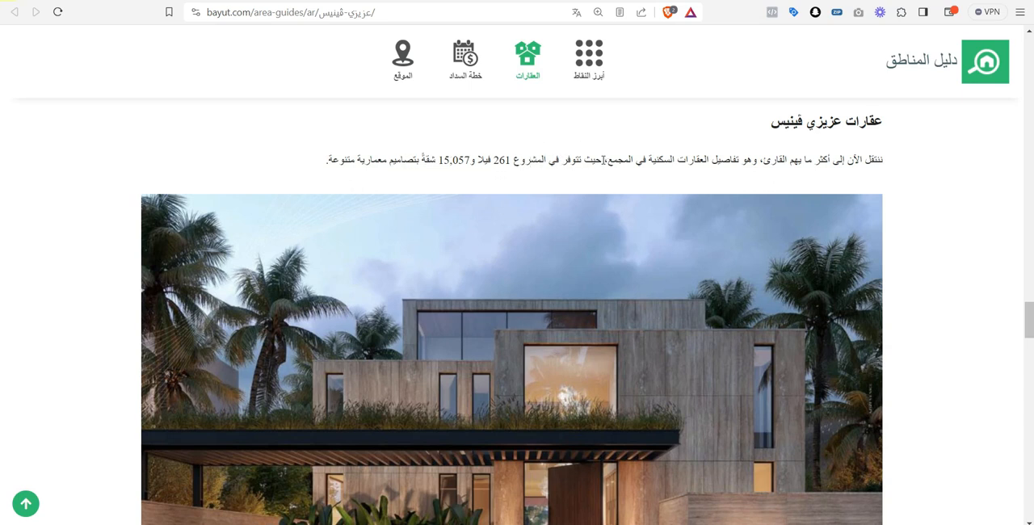
drag(582, 159, 347, 196)
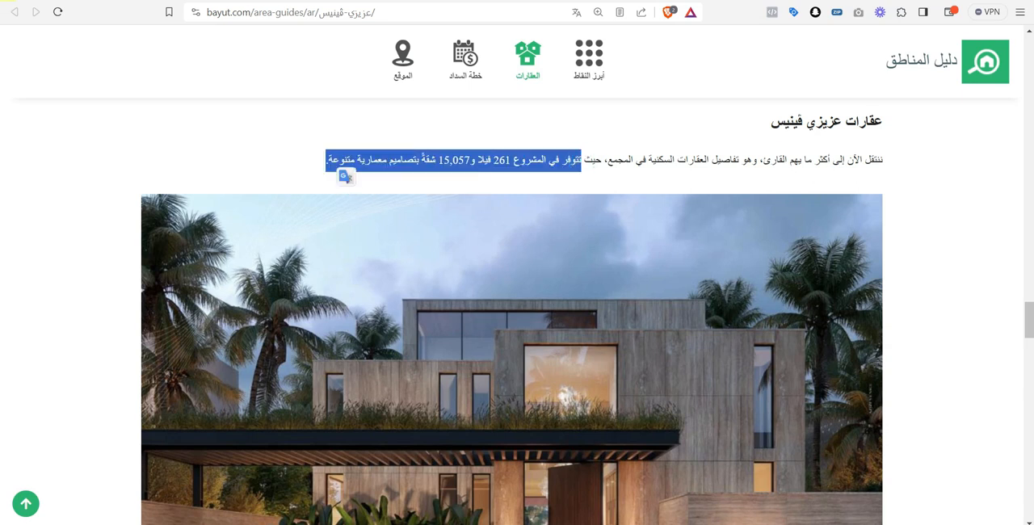
Step: Paste the villa and apartment count sentence at the end of the listing's Arabic description and add blank lines below it
click(514, 1)
click(315, 242)
text(تتوفر في المشروع 261 فيلا و15,057 شقة بتصاميم معمارية متنوعة.)
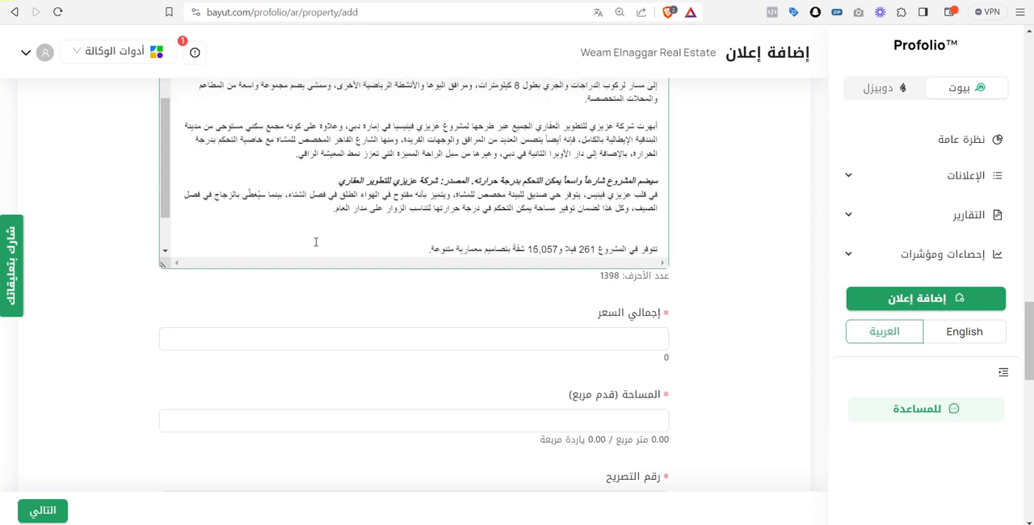
scroll(316, 242, down, 1)
key(Return)
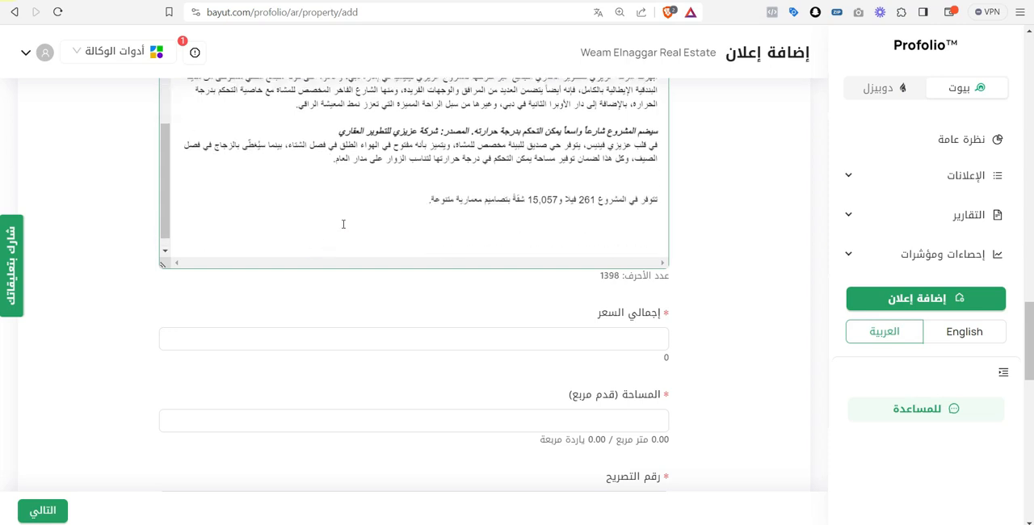
Step: Return to the area guide and locate the paragraphs describing the project's villas and apartments
click(533, 0)
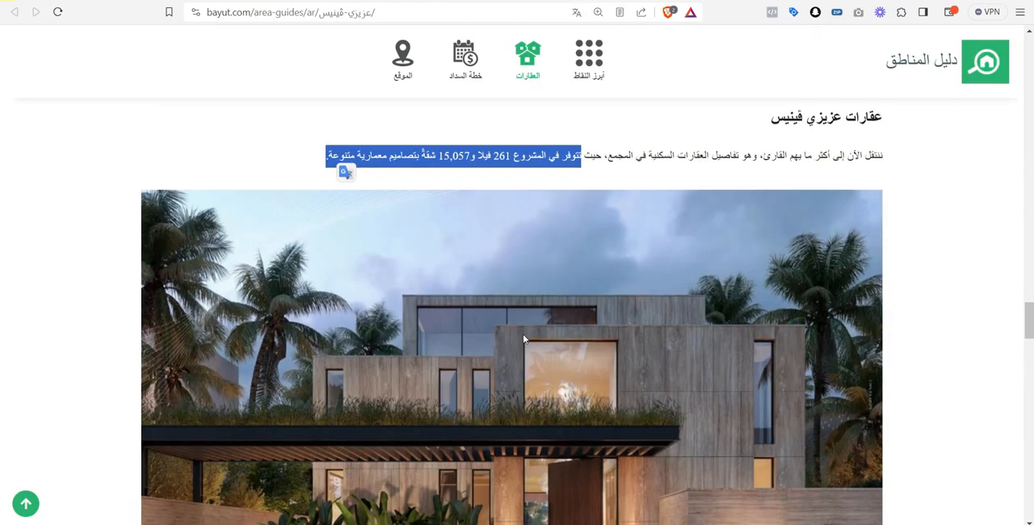
scroll(524, 340, down, 5)
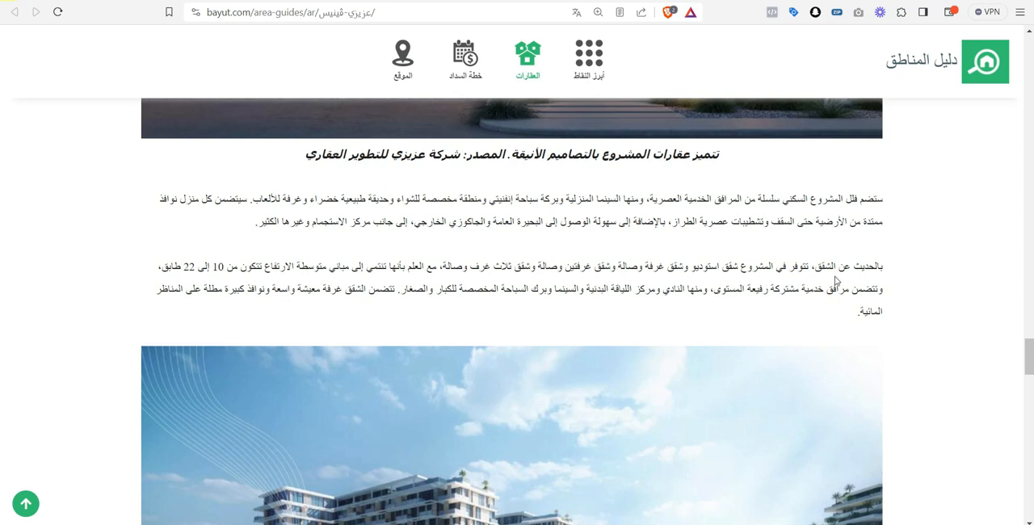
Step: Copy the area guide's apartments text from "تتوفر في المشروع شقق استوديو" to the paragraph's end and paste it at the end of the listing description
scroll(837, 280, down, 1)
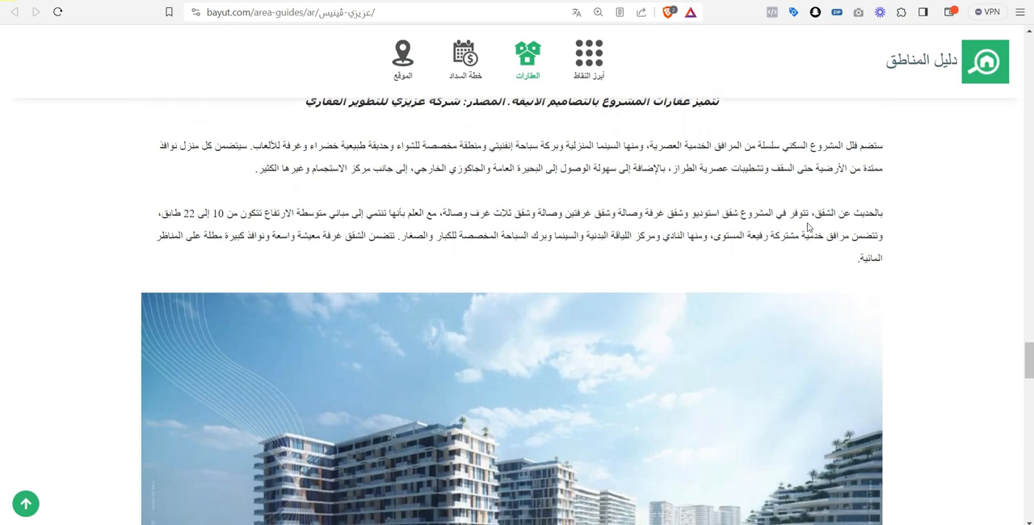
drag(809, 213, 126, 261)
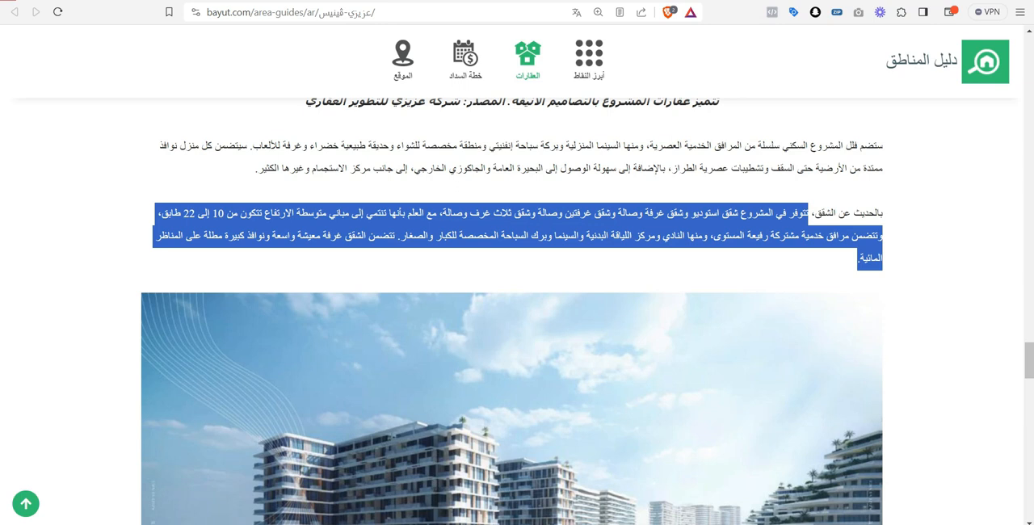
click(462, 1)
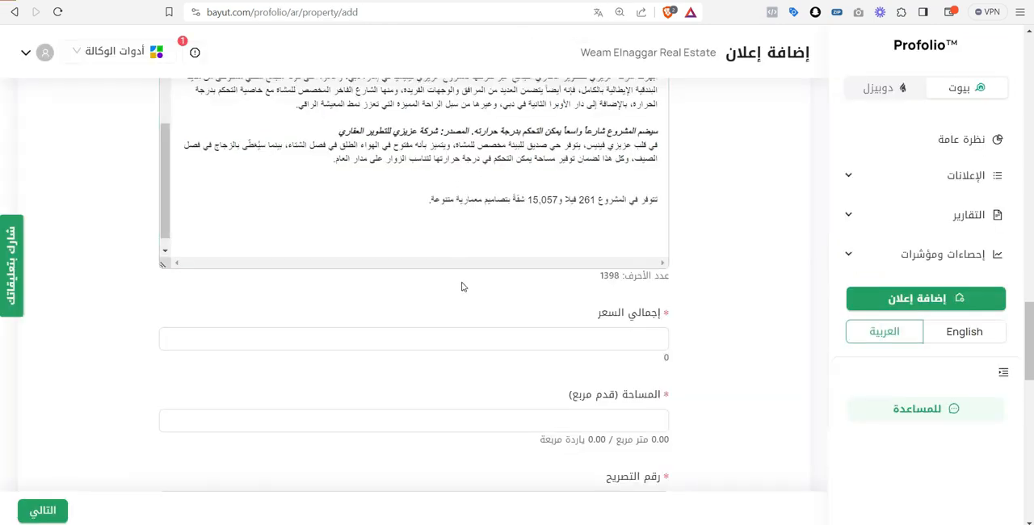
click(563, 172)
text(تتوفر في المشروع شقق استوديو وشقق غرفة وصالة وشقق غرفتين وصالة وشقق ثلاث غرف وصالة، مع العلم بأنها تنتمي إلى مباني متوسطة الارتفاع تتكون من 10 إلى 22 طابق، وتتضمن مرافق خدمية مشتركة رفيعة المستوى، ومنها النادي ومركز اللياقة البدنية والسينما وبرك السباحة المخصصة للكبار والصغار. تتضمن الشقق غرفة معيشة واسعة ونوافذ كبيرة مطلة على المناظر المائية.)
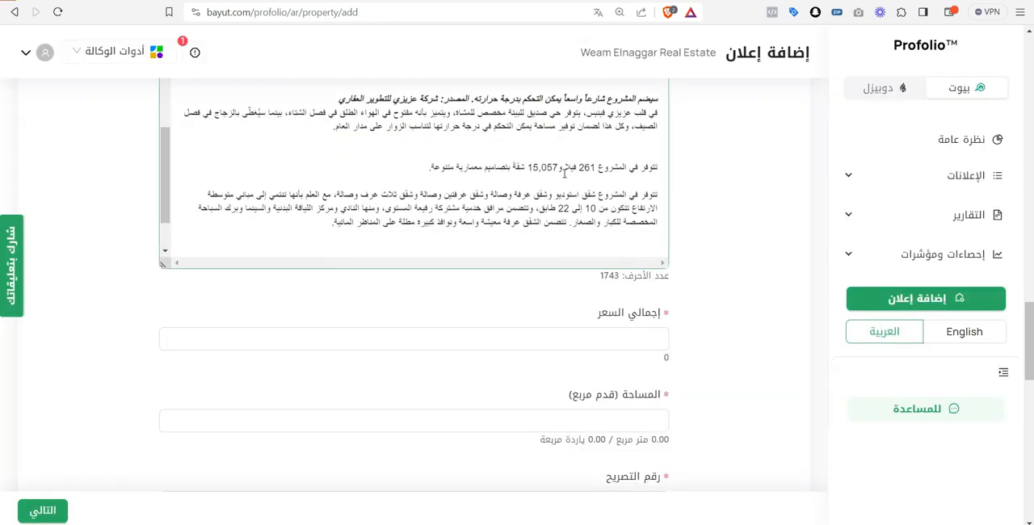
Step: From the area guide, open the full list of apartments for sale in عزيزي ڤينيس in a new tab and dismiss the translation prompt
click(538, 1)
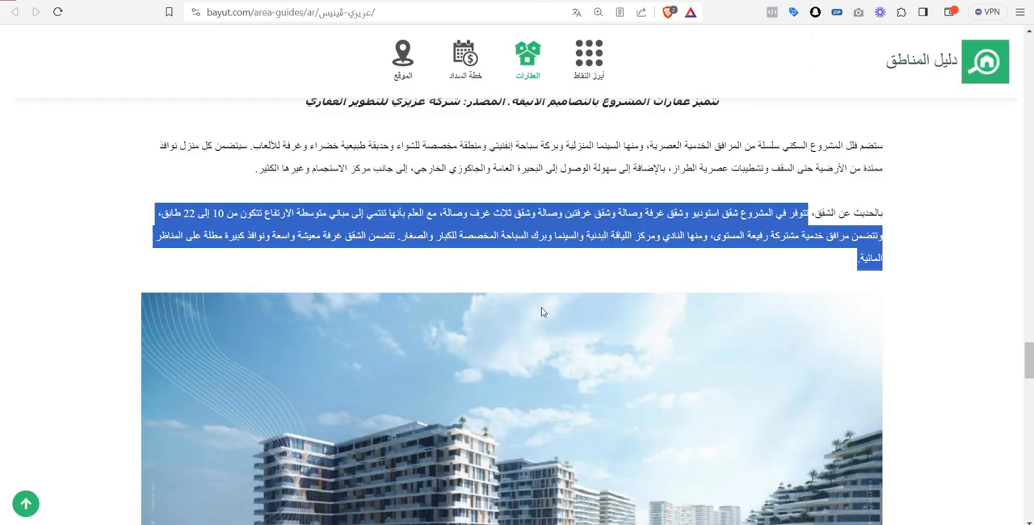
scroll(542, 313, down, 8)
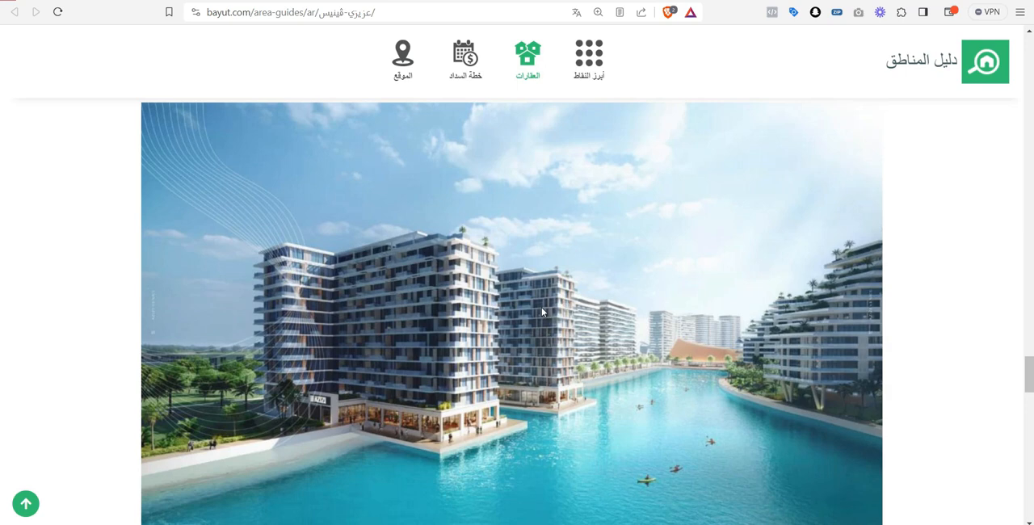
scroll(541, 313, down, 2)
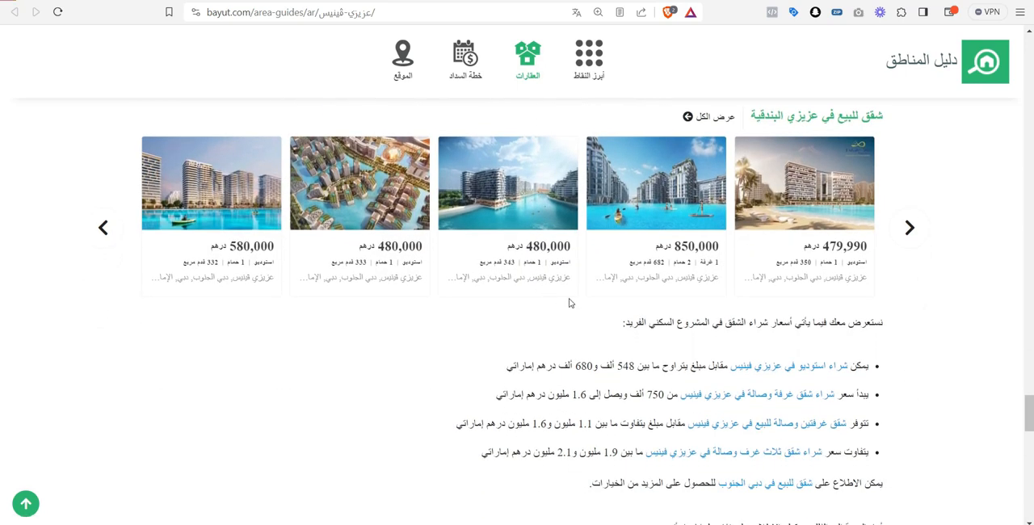
right_click(699, 123)
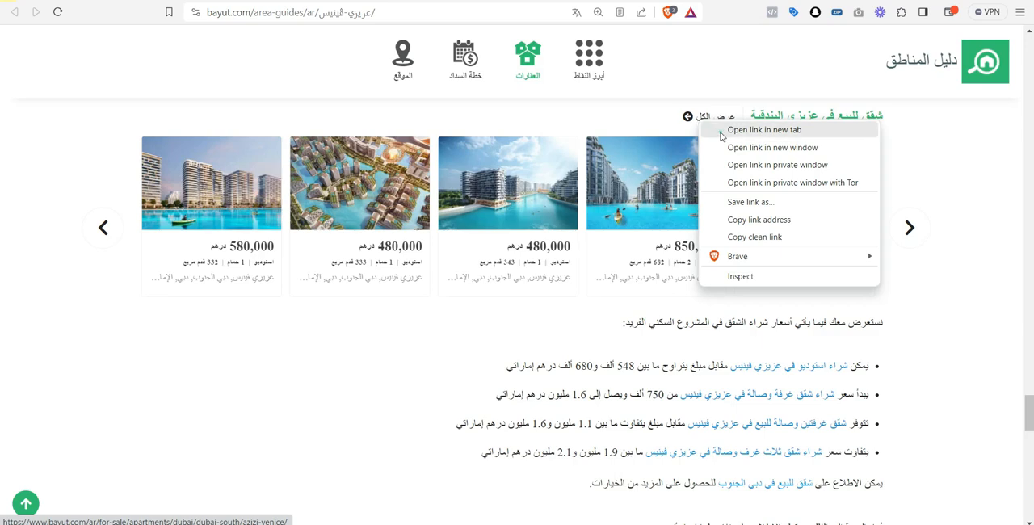
click(722, 136)
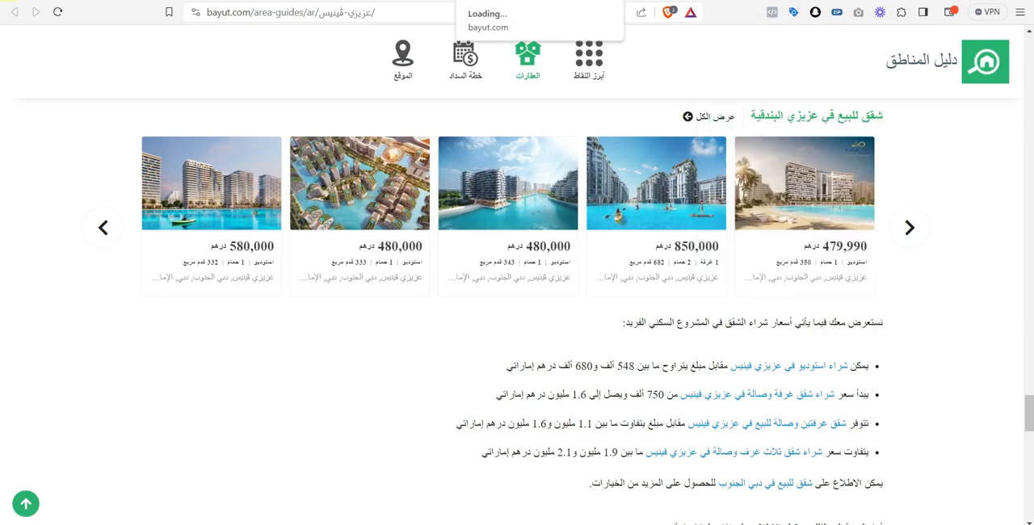
click(517, 0)
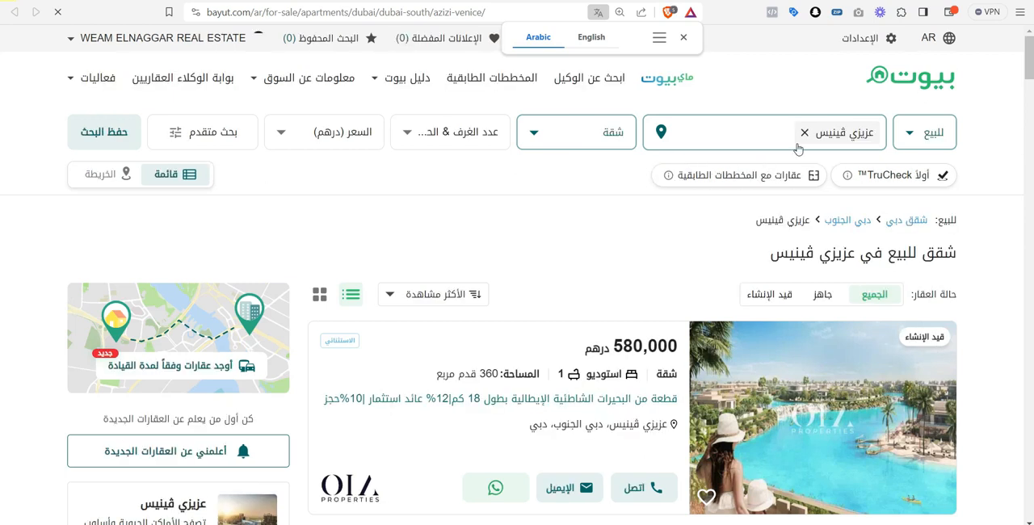
scroll(771, 298, down, 1)
scroll(771, 298, down, 2)
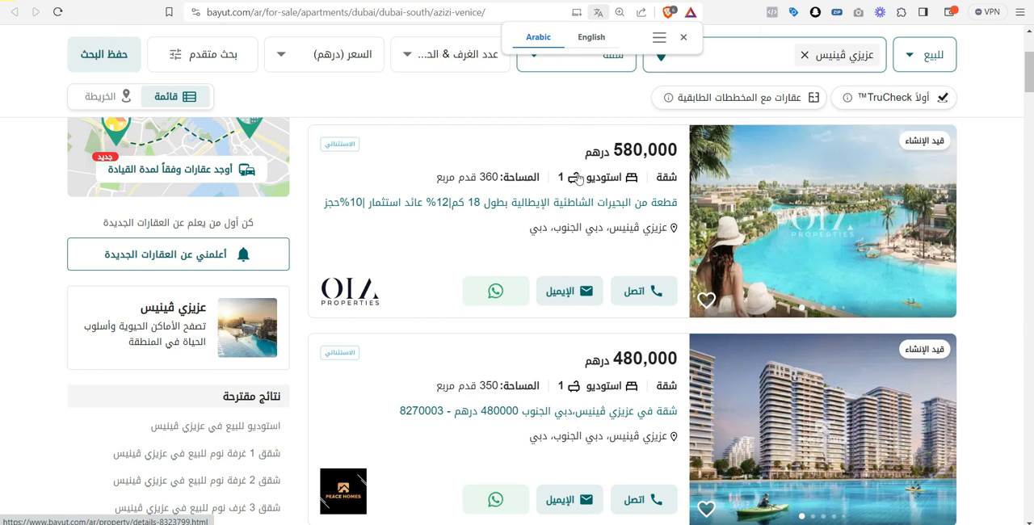
click(683, 37)
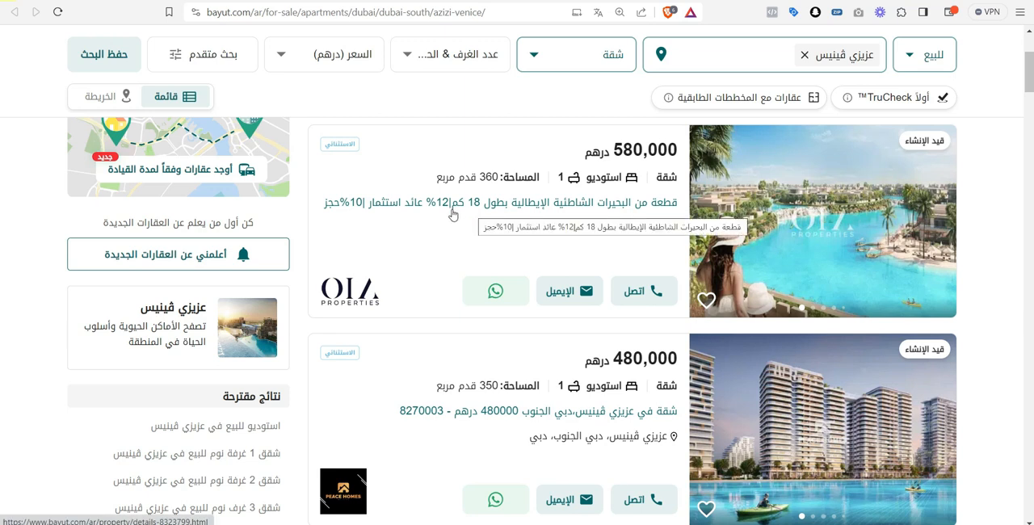
Step: Examine the prices, areas and titles of competing apartment listings in عزيزي ڤينيس through the end of the first results page
scroll(547, 264, down, 2)
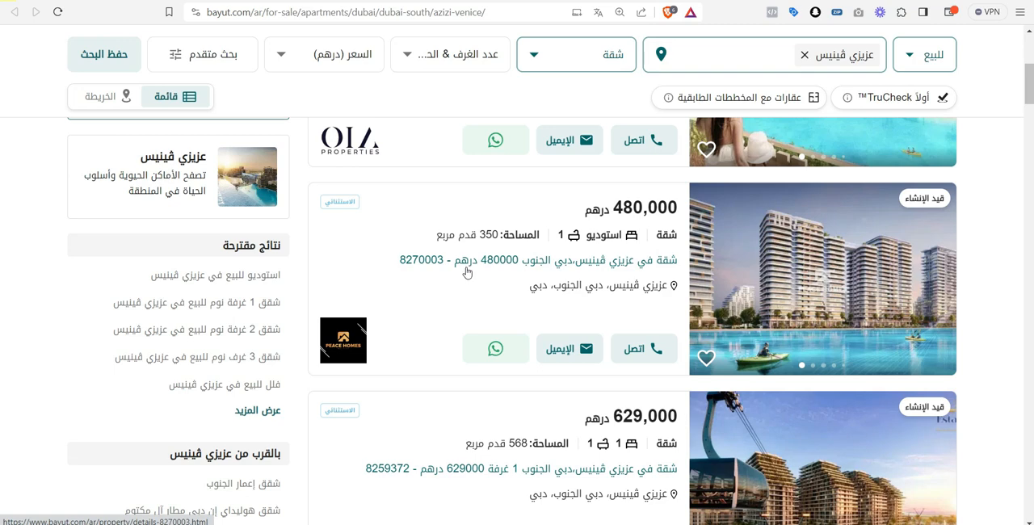
scroll(467, 273, down, 1)
scroll(467, 273, down, 2)
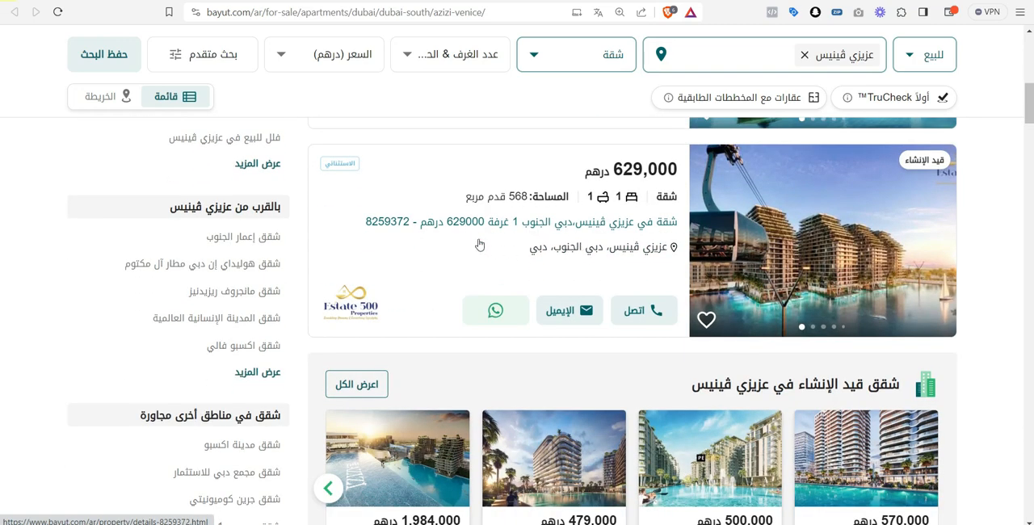
scroll(480, 242, down, 1)
scroll(480, 242, up, 4)
scroll(480, 242, up, 1)
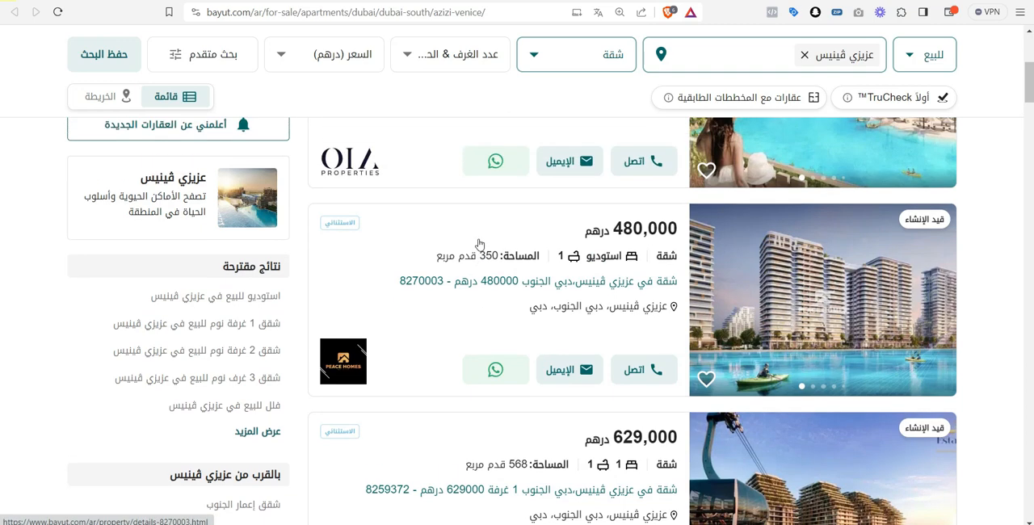
scroll(509, 314, down, 8)
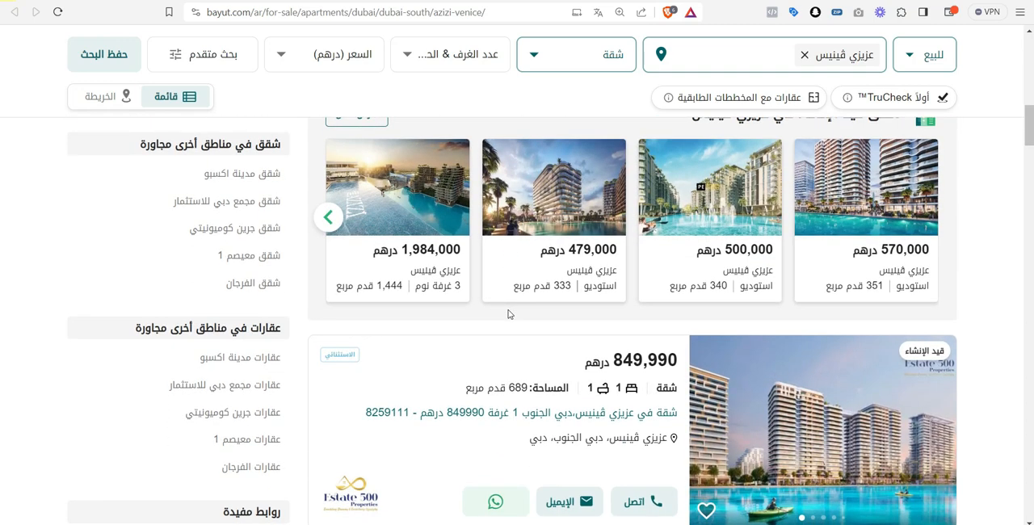
scroll(509, 313, up, 1)
scroll(509, 314, down, 2)
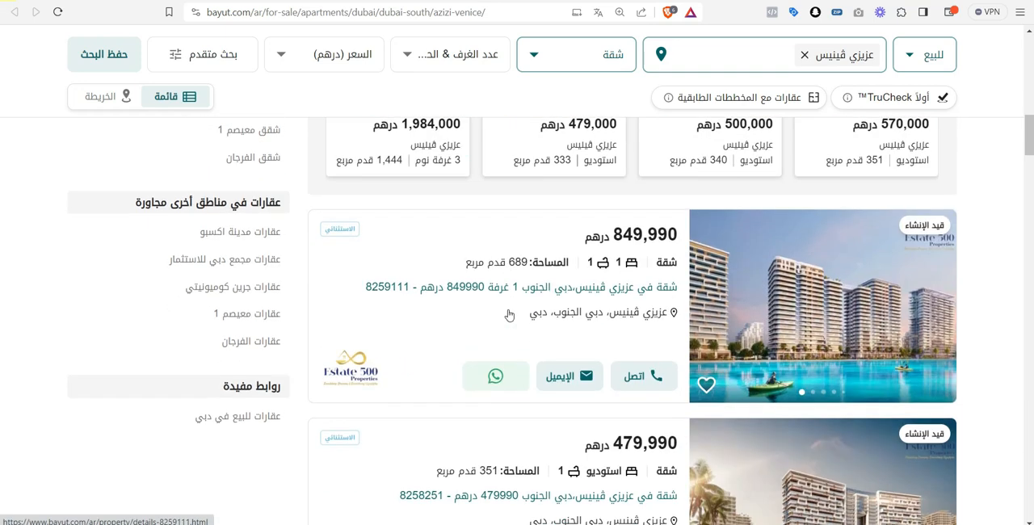
scroll(526, 303, down, 3)
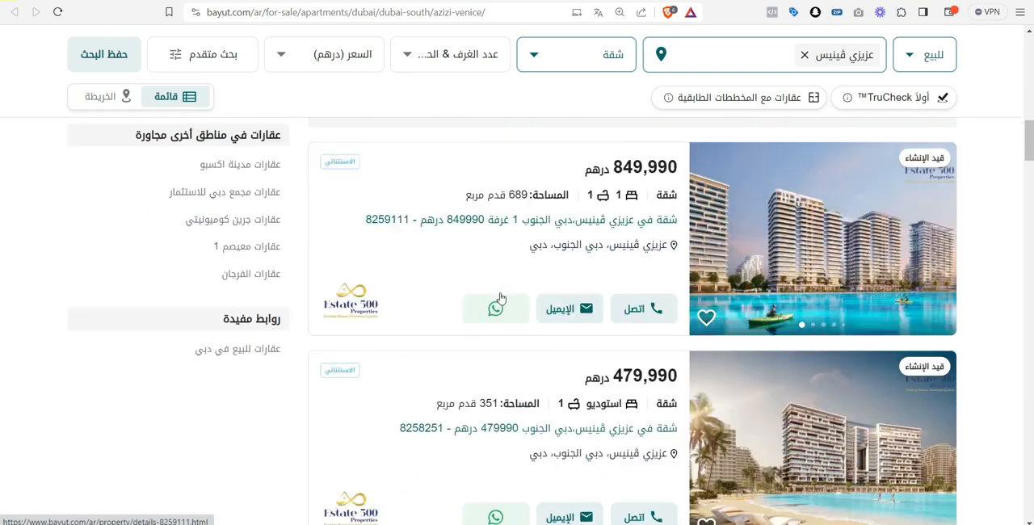
scroll(588, 362, down, 2)
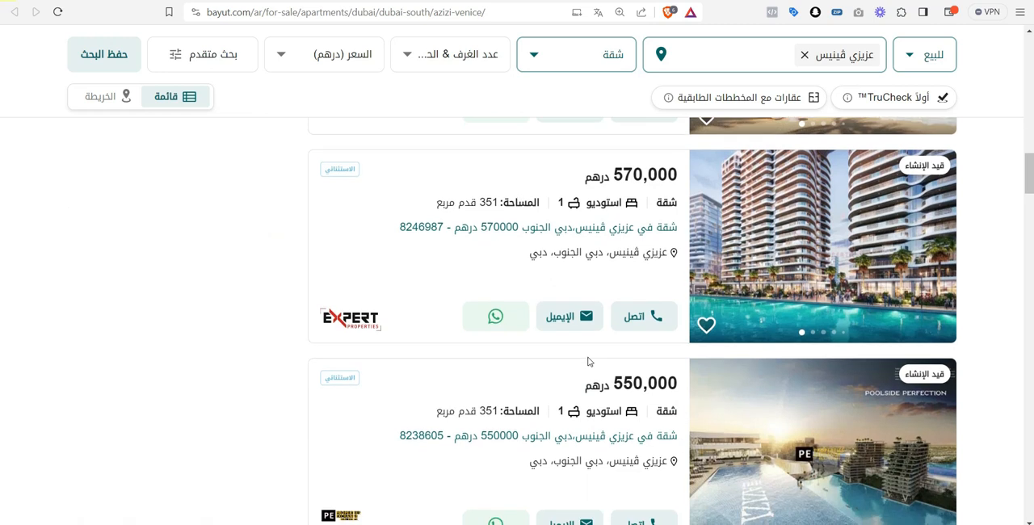
scroll(588, 362, down, 3)
scroll(588, 362, down, 1)
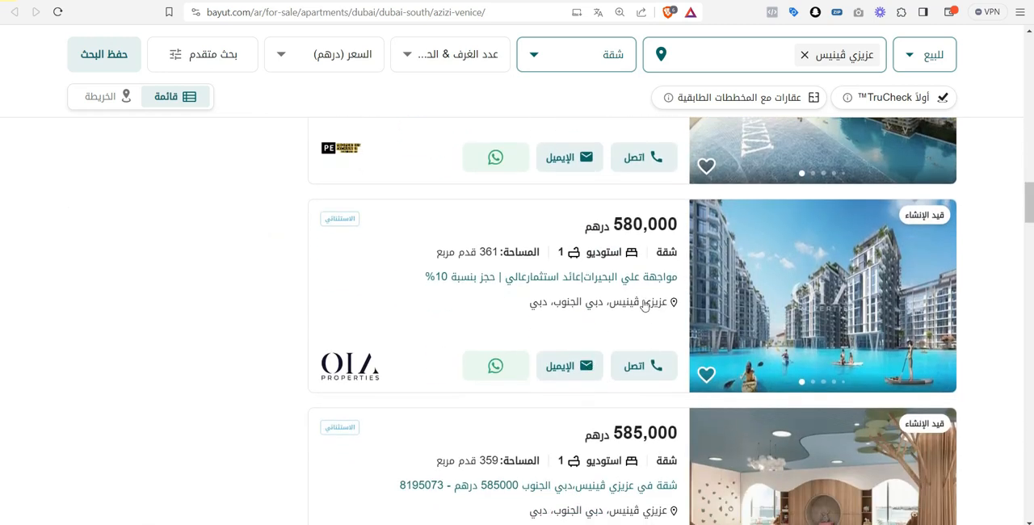
scroll(590, 287, down, 1)
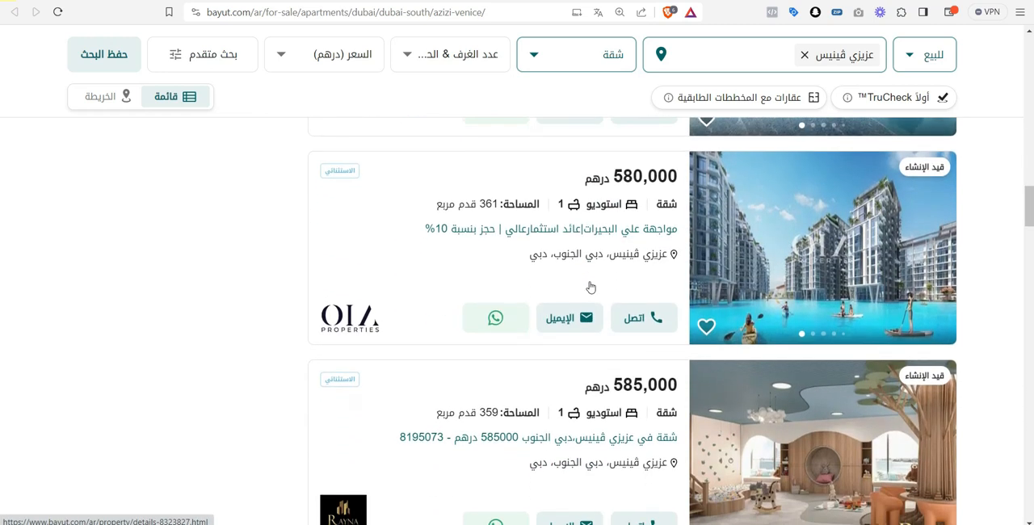
scroll(590, 287, down, 3)
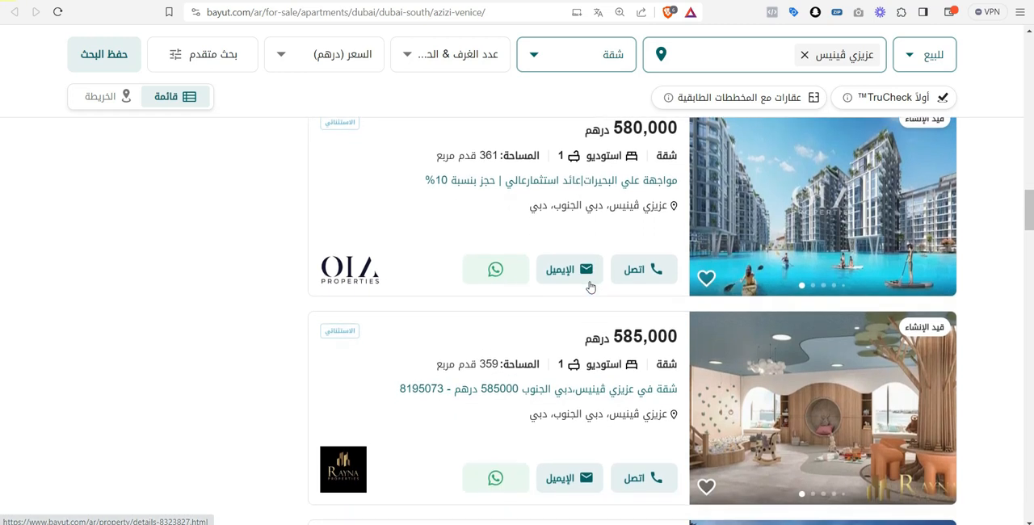
scroll(590, 287, down, 2)
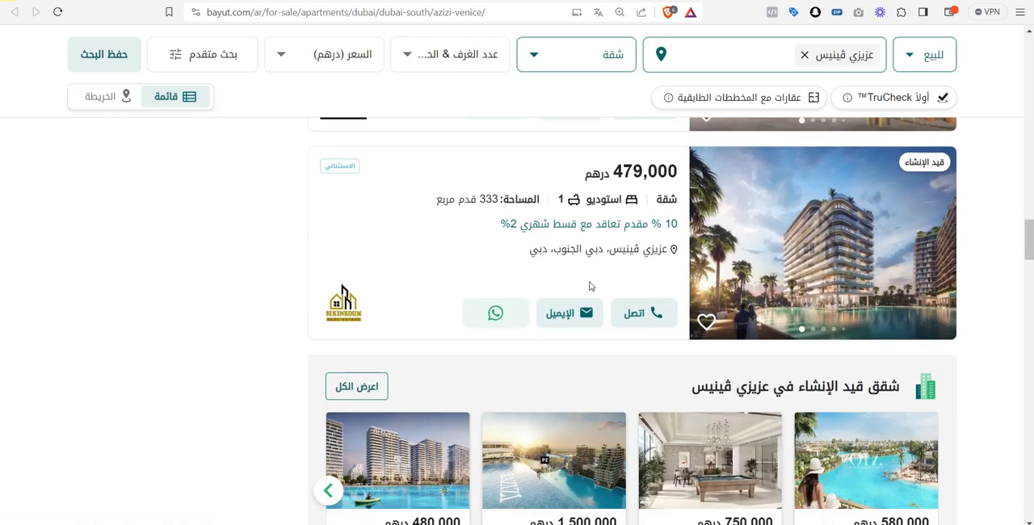
scroll(590, 304, down, 1)
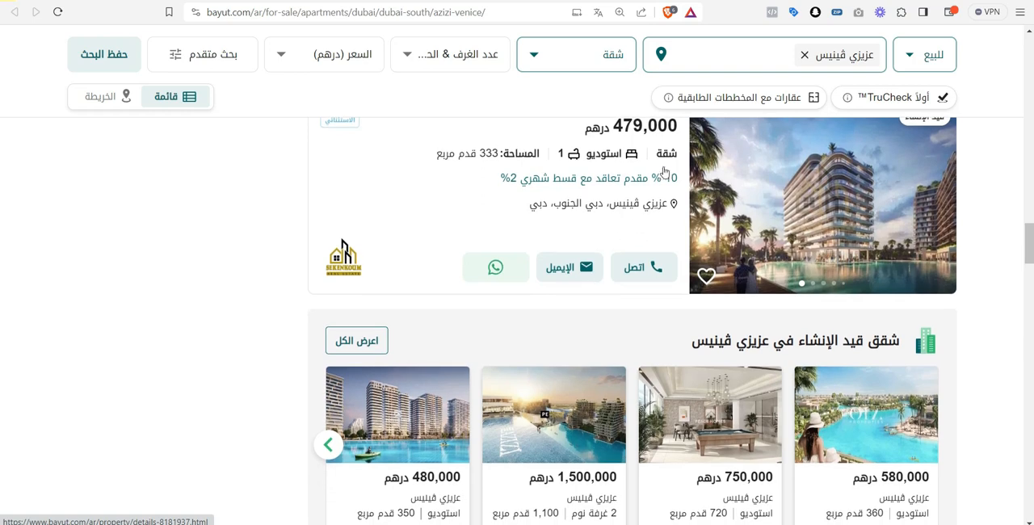
scroll(525, 197, down, 5)
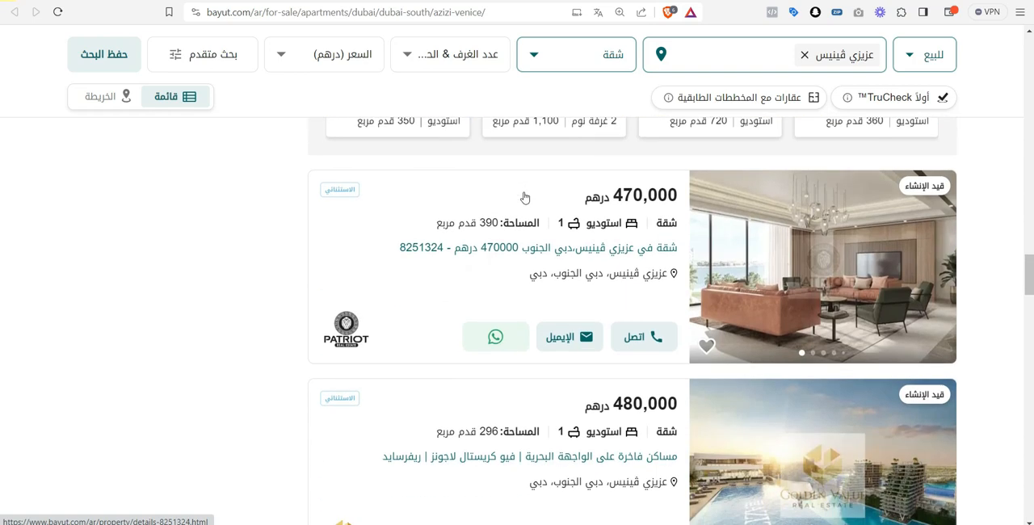
scroll(506, 200, down, 2)
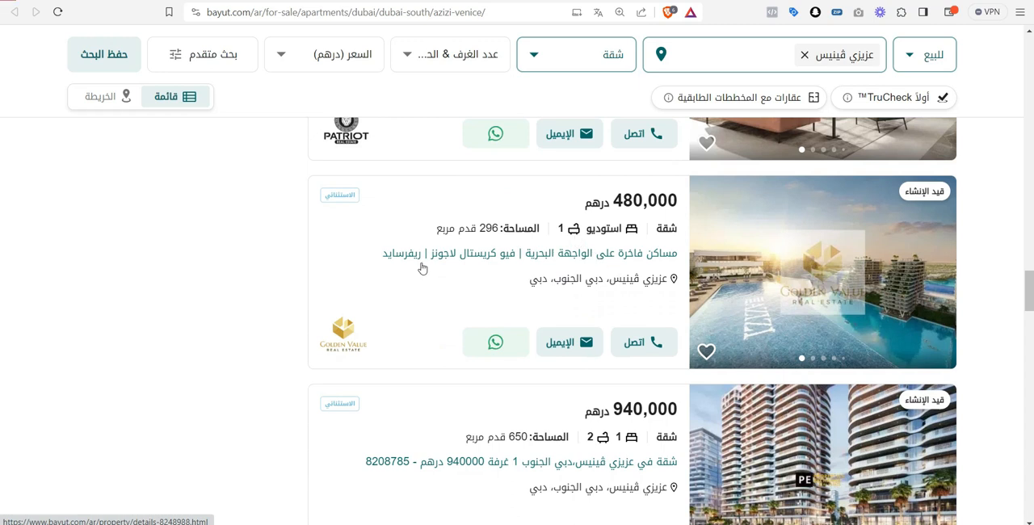
scroll(422, 268, down, 2)
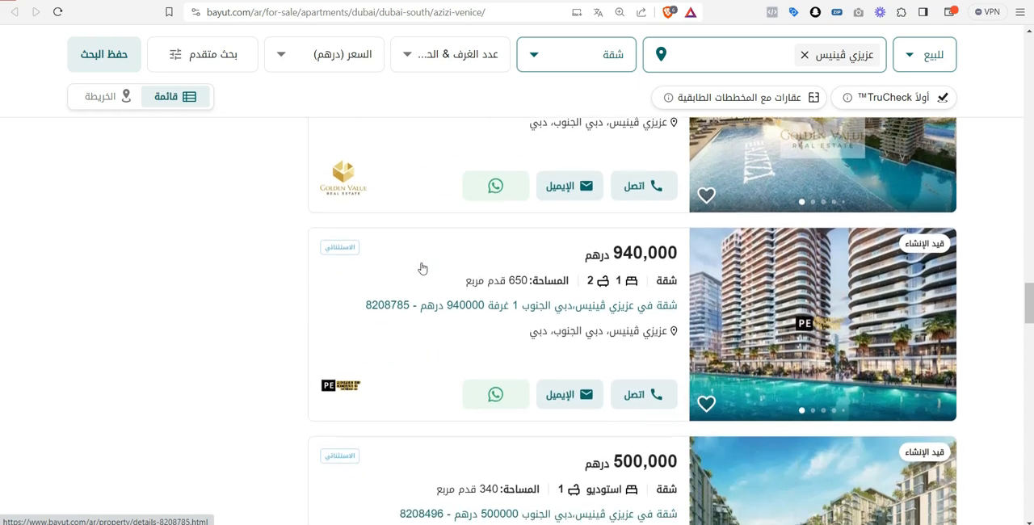
scroll(422, 269, down, 1)
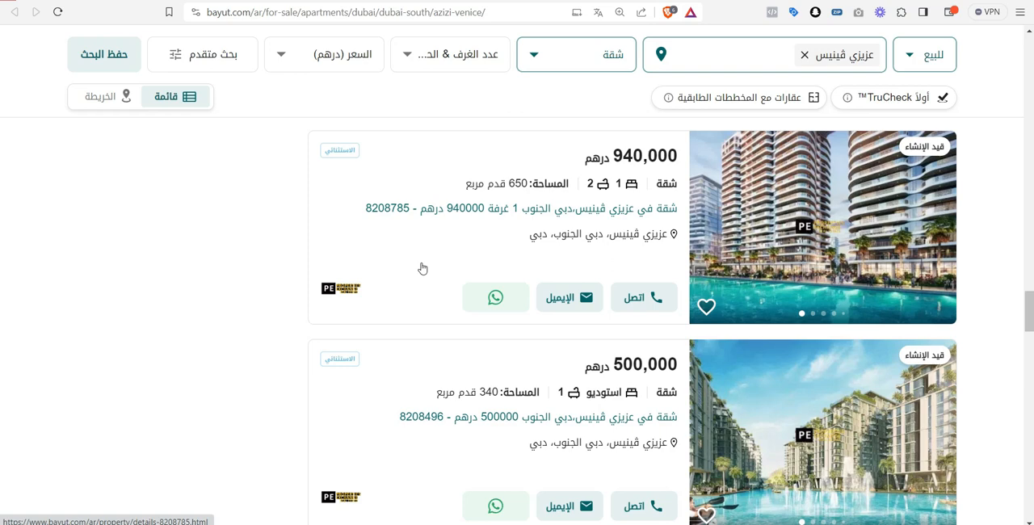
scroll(422, 269, down, 1)
scroll(592, 327, down, 11)
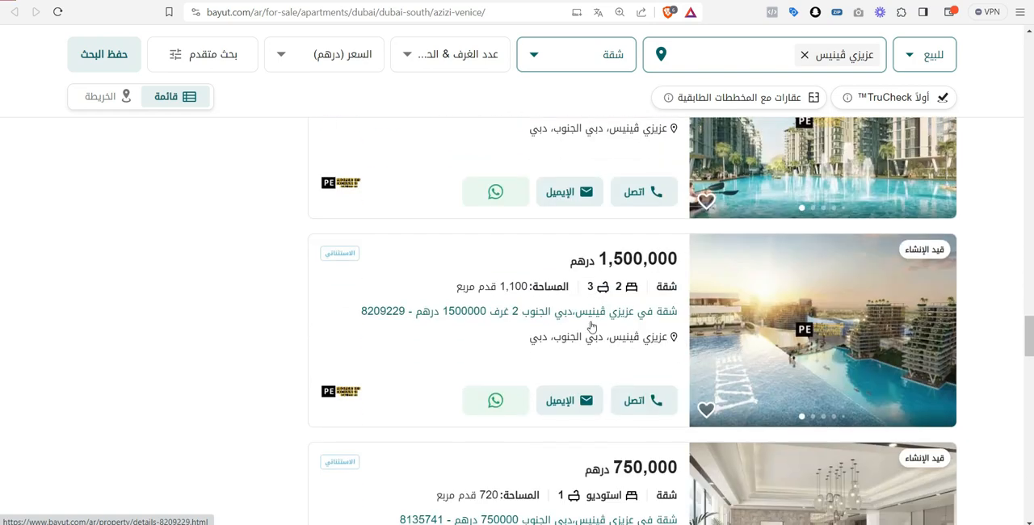
scroll(591, 326, down, 7)
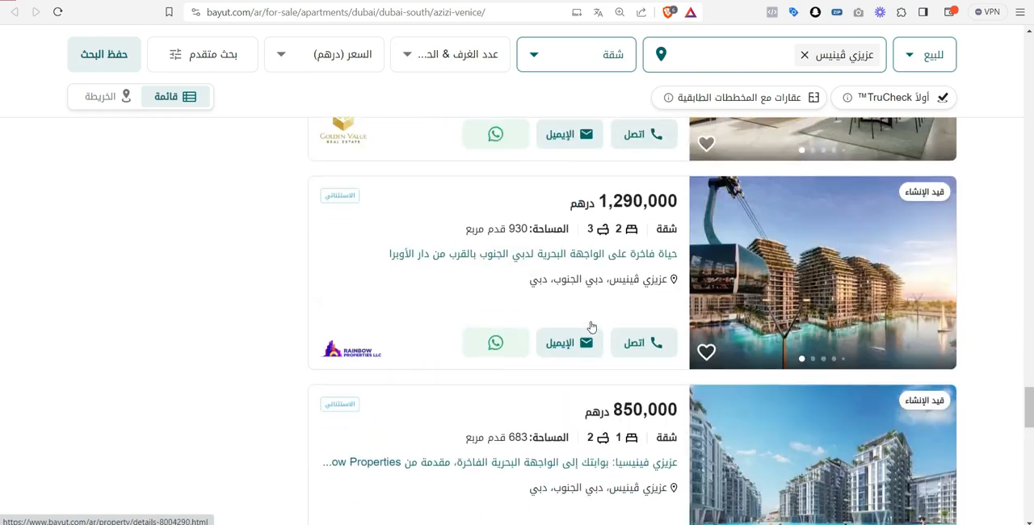
scroll(592, 327, down, 2)
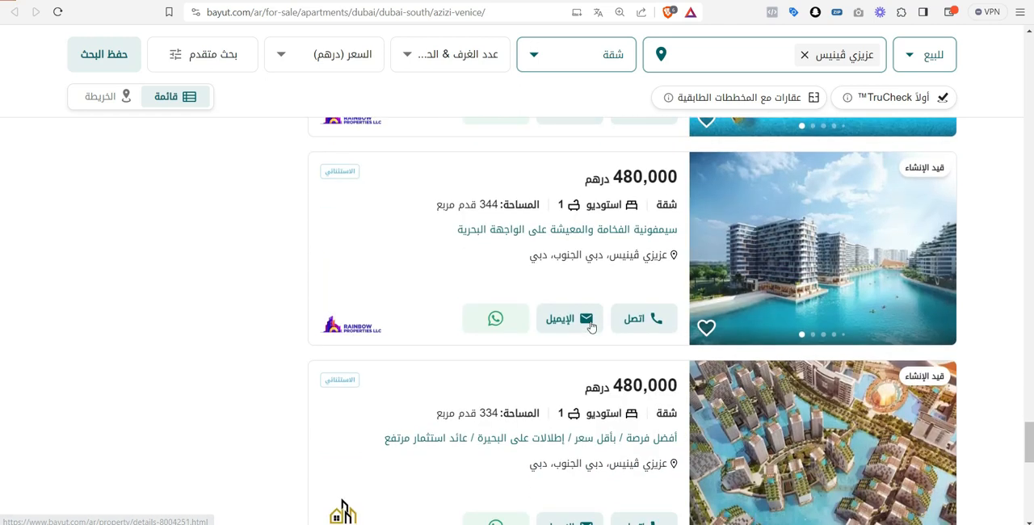
scroll(614, 299, down, 1)
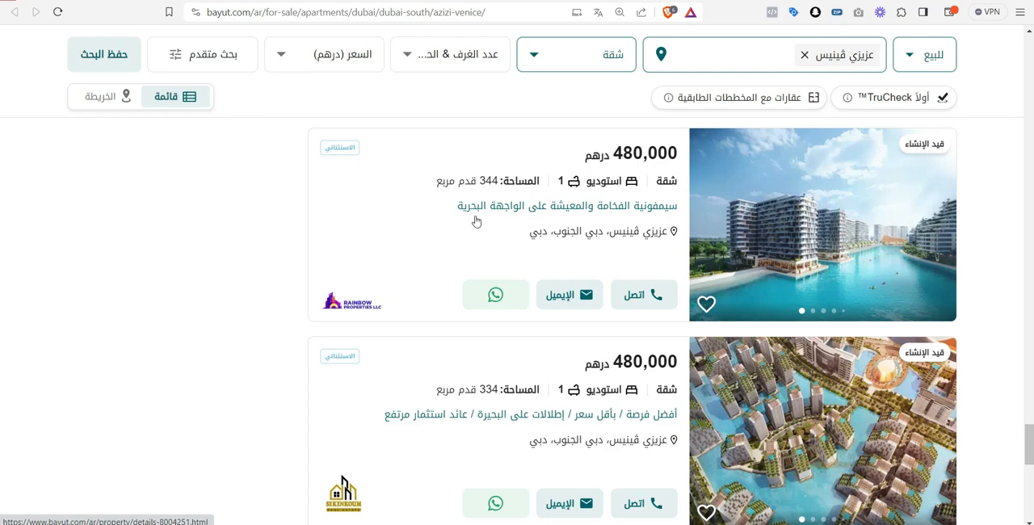
scroll(464, 220, down, 2)
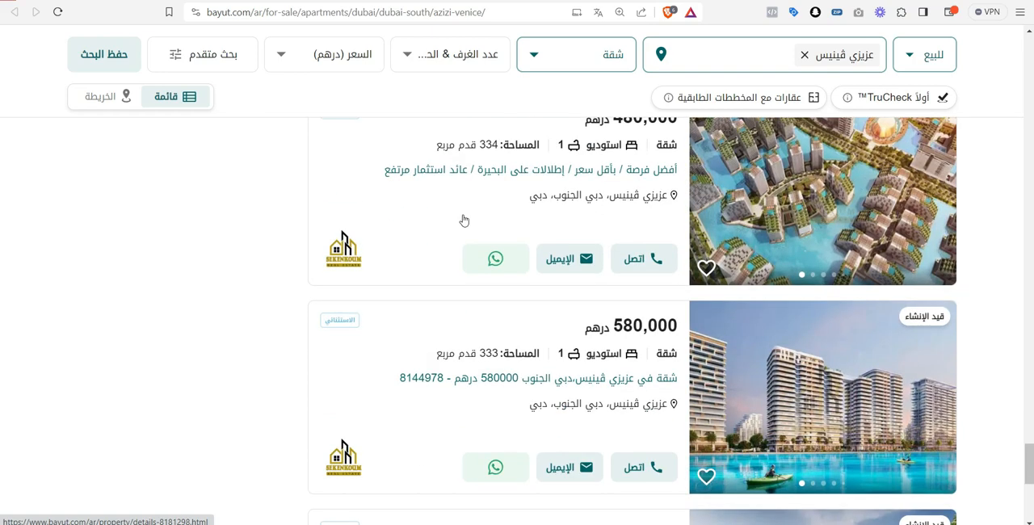
scroll(638, 266, down, 3)
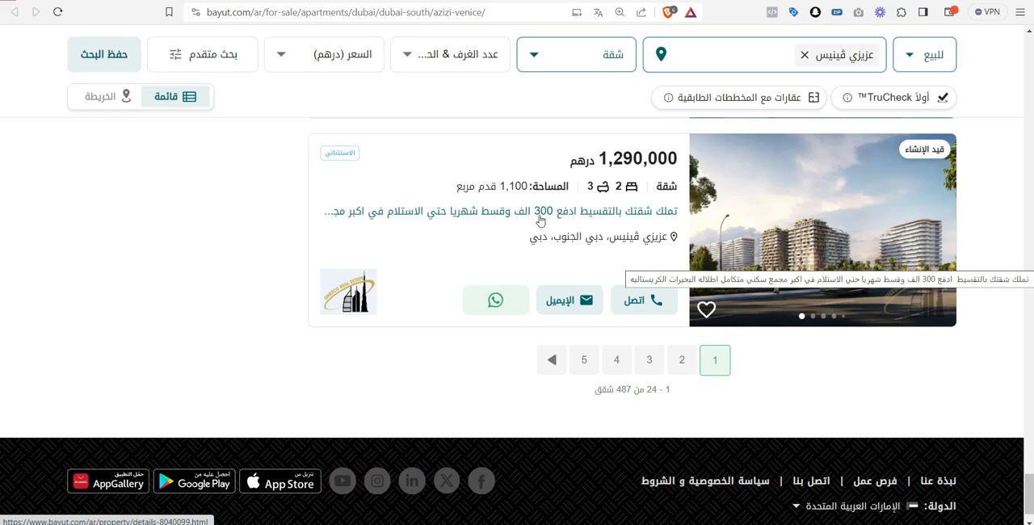
scroll(383, 222, down, 1)
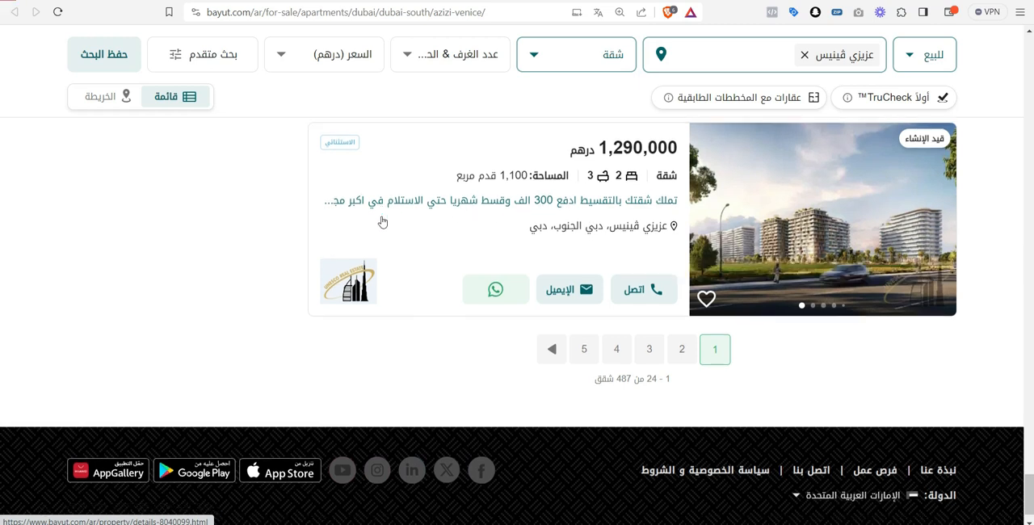
Step: Examine the prices, areas and titles of the apartment and studio listings on the second results page for عزيزي ڤينيس
click(678, 309)
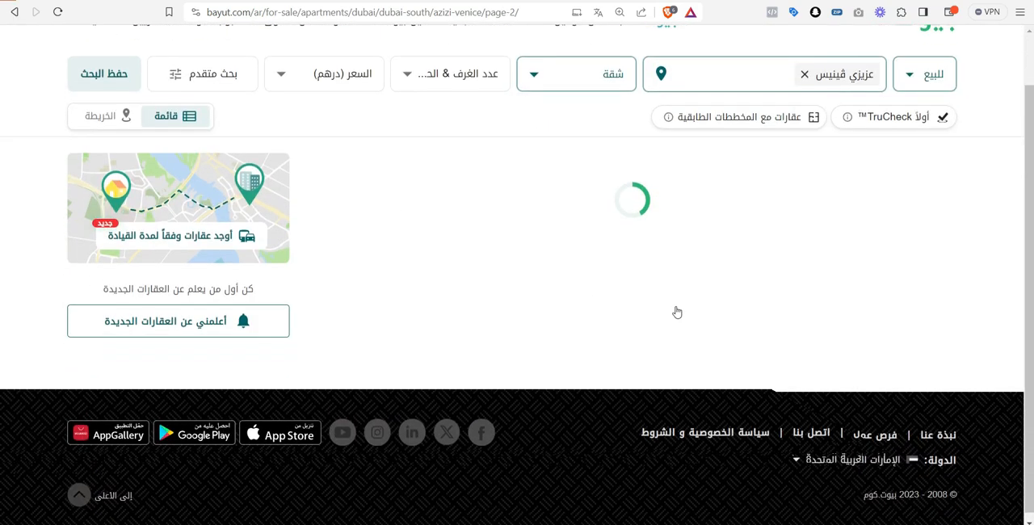
scroll(678, 312, down, 4)
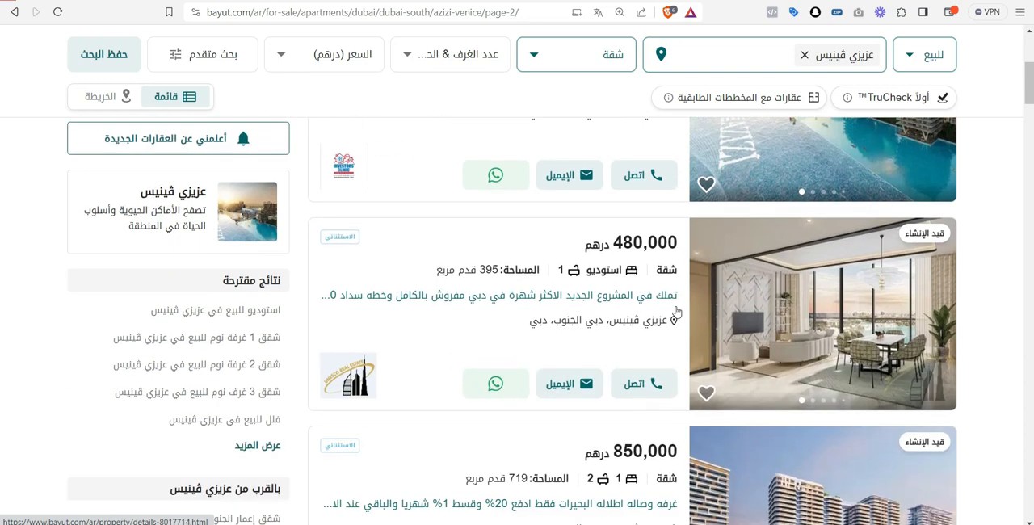
scroll(678, 312, up, 1)
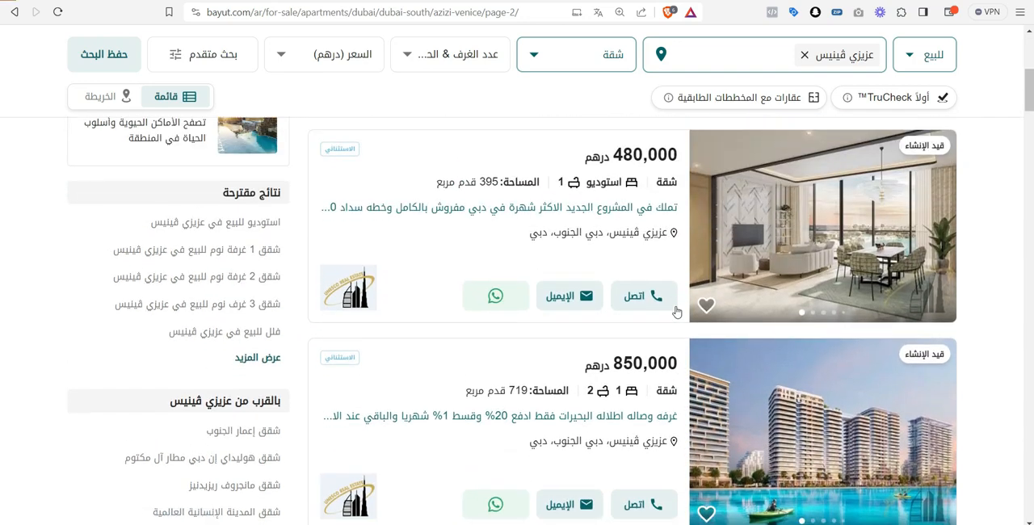
scroll(677, 312, down, 2)
scroll(677, 312, down, 1)
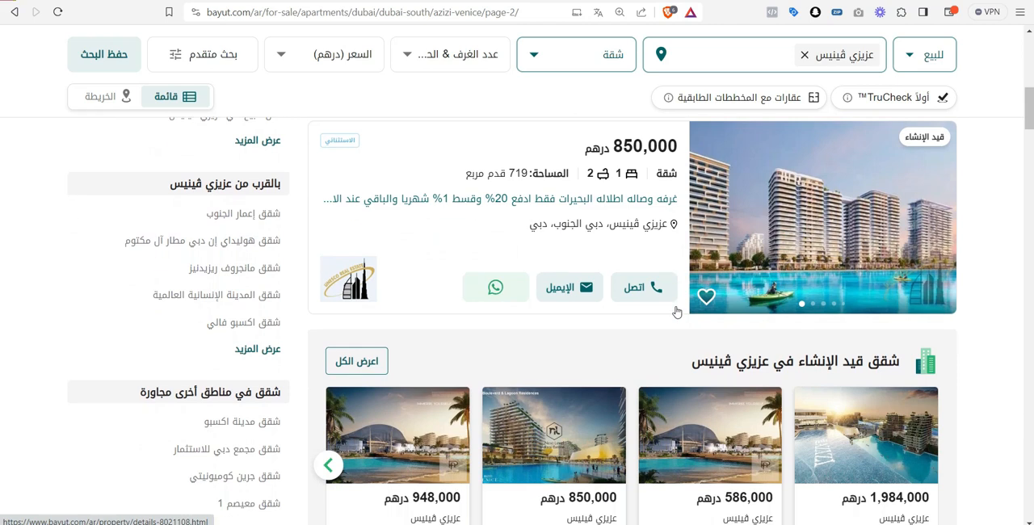
scroll(379, 213, down, 2)
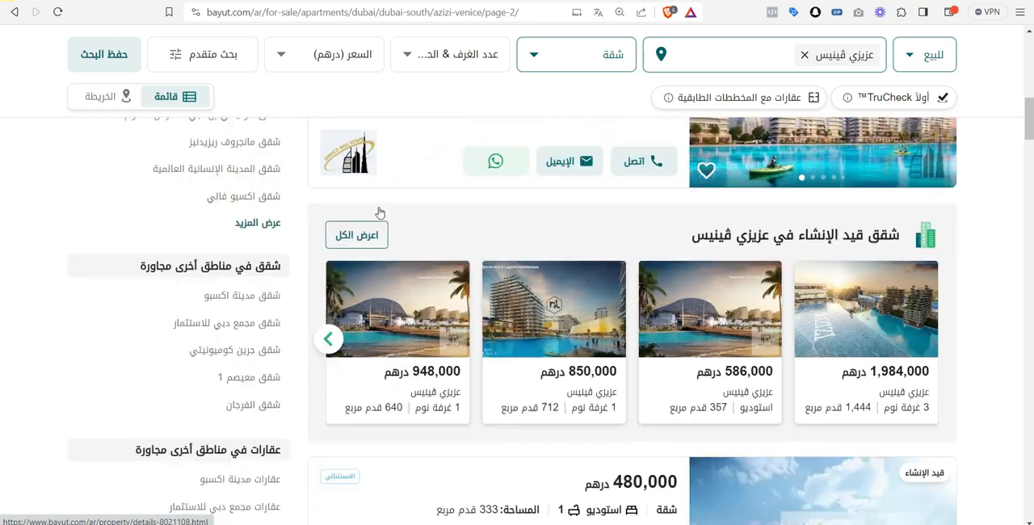
scroll(380, 213, down, 4)
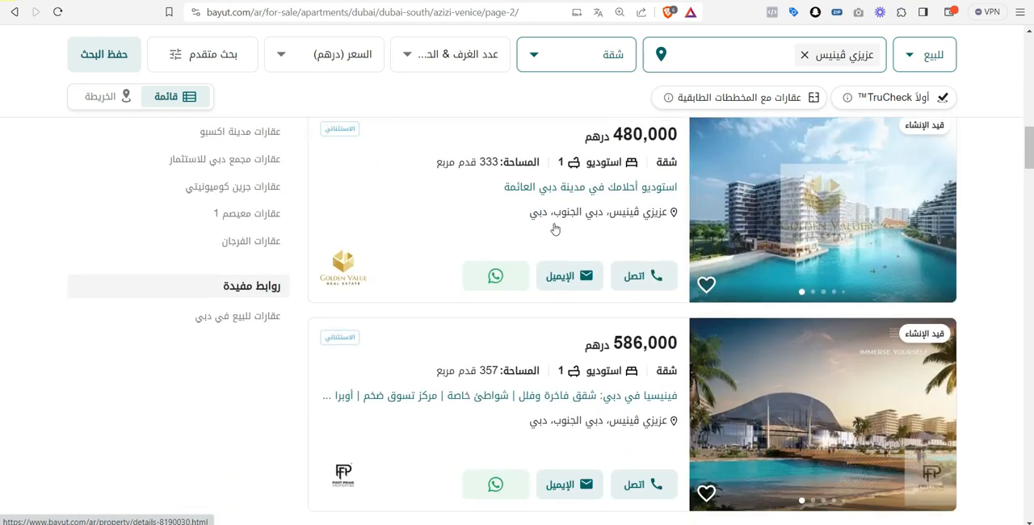
scroll(555, 229, down, 3)
scroll(555, 230, down, 3)
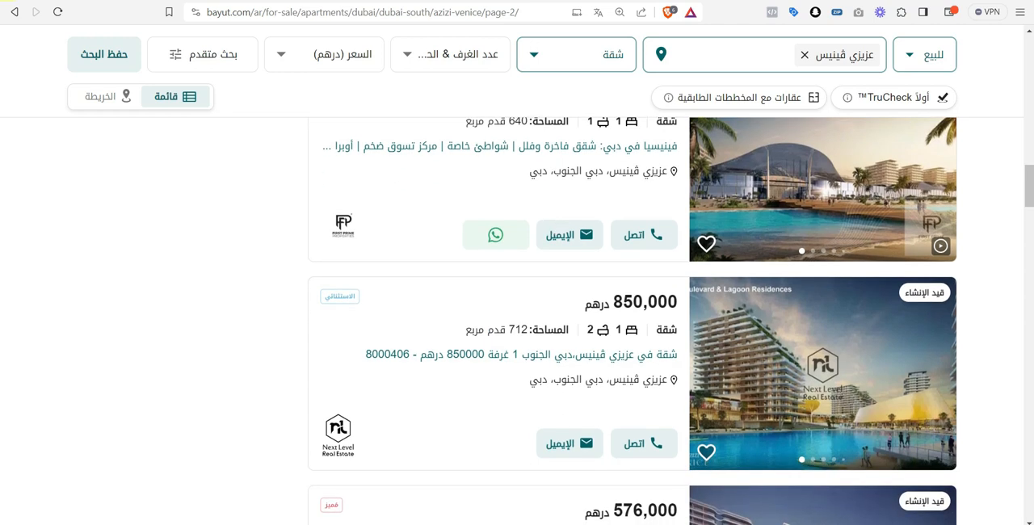
scroll(554, 250, up, 3)
scroll(557, 252, up, 1)
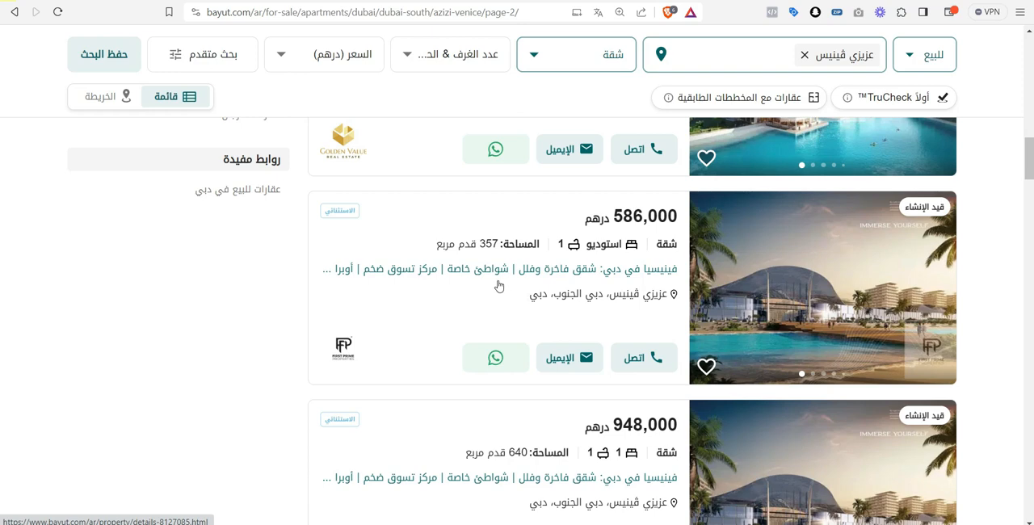
scroll(499, 286, up, 3)
scroll(497, 283, up, 3)
scroll(498, 287, down, 3)
scroll(527, 234, up, 10)
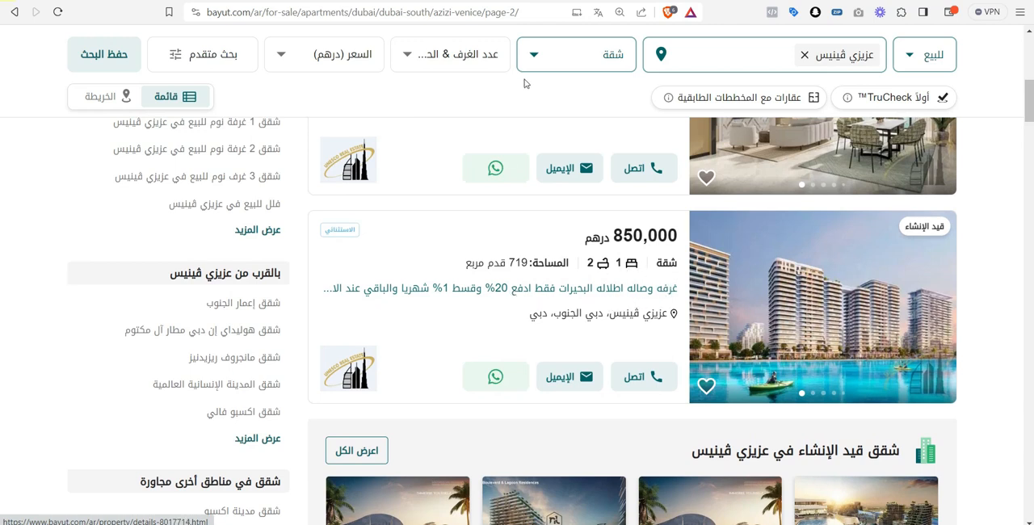
Step: Return to the add-listing form and enter the Arabic listing title "ستوديو للبيع بدبي على شواطئ كرستالية"
click(517, 1)
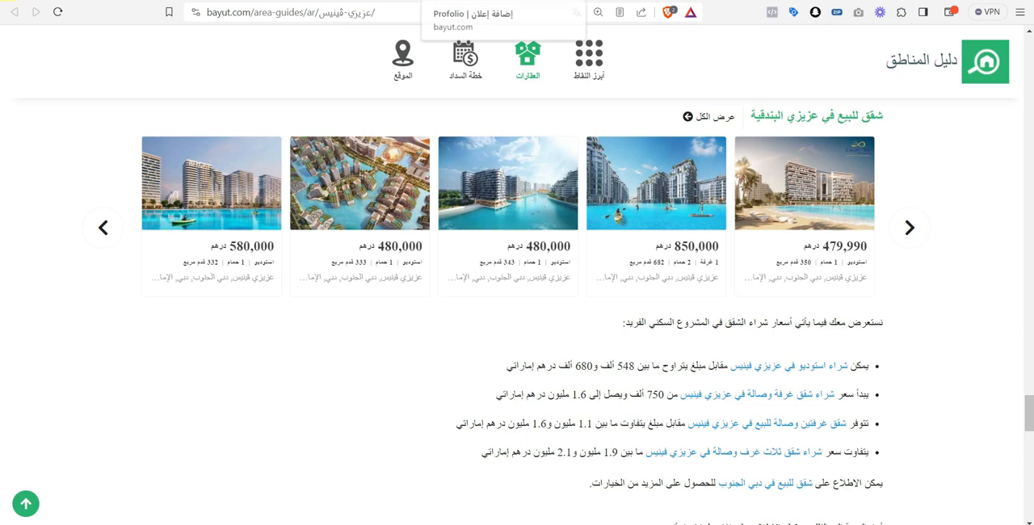
click(477, 1)
scroll(570, 232, up, 10)
scroll(575, 239, up, 1)
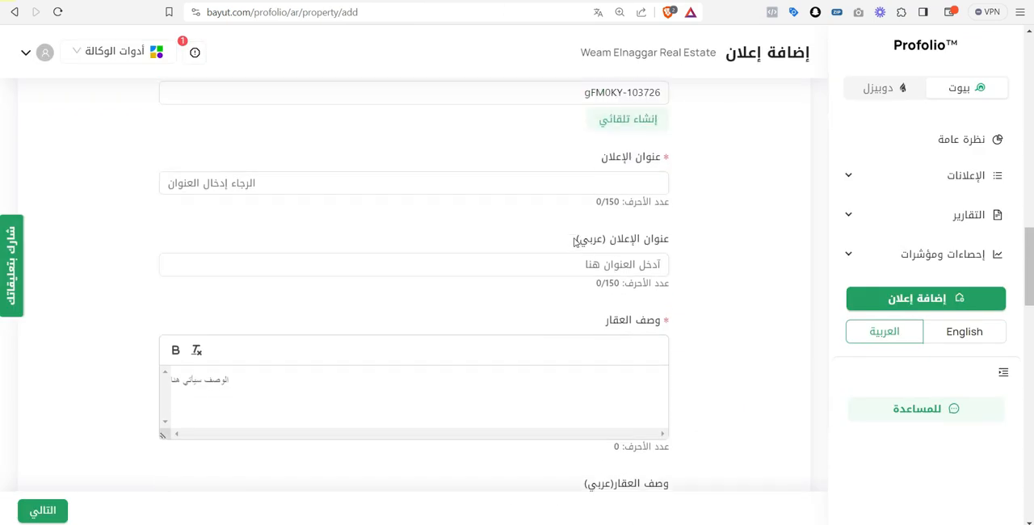
click(585, 265)
click(585, 265)
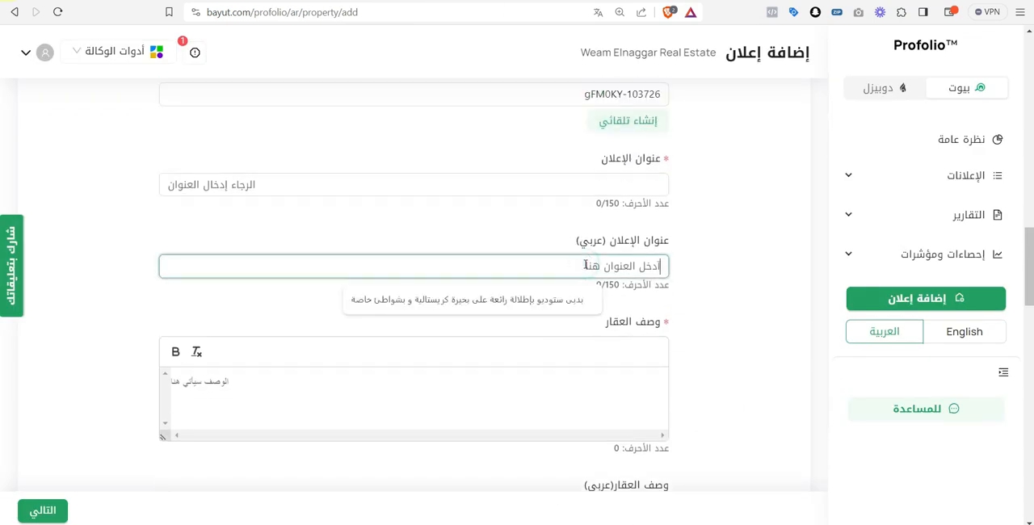
text(ستودو)
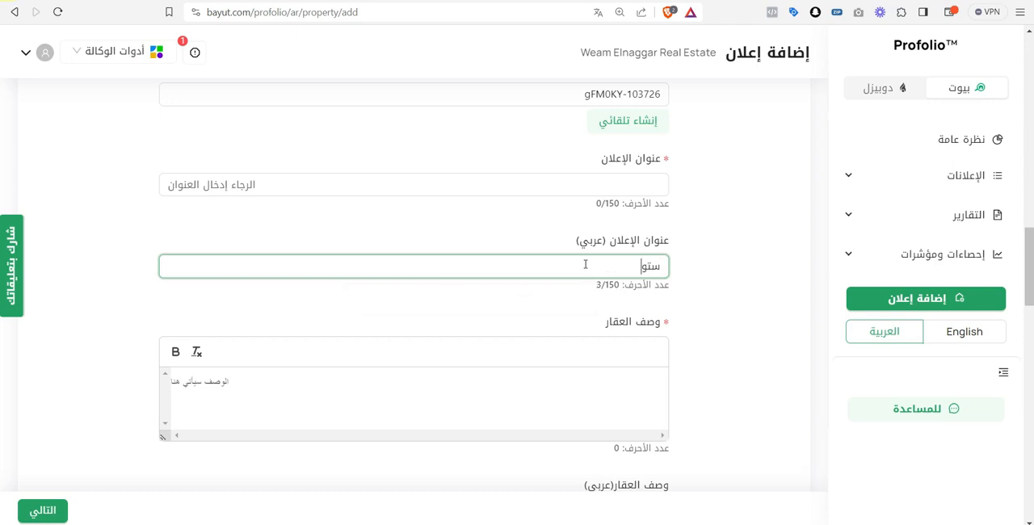
key(BackSpace)
text(يو للبيه)
key(BackSpace)
key(BackSpace)
text(ع بدلي على)
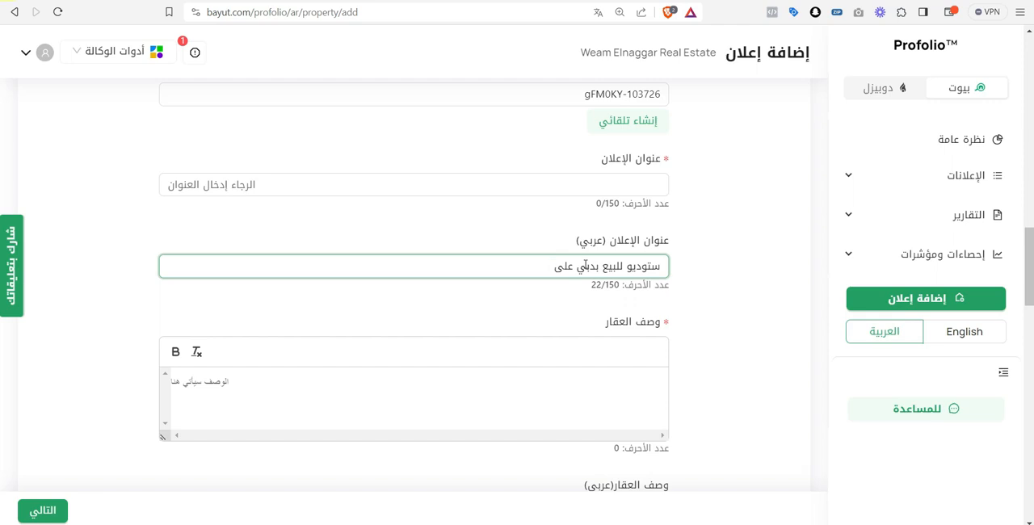
text(شواك)
key(BackSpace)
text(طى كرستالية)
Step: Reword the end of the Arabic title from plural to singular so that it reads "شاطئ كرستالي"
click(515, 267)
key(BackSpace)
key(BackSpace)
key(BackSpace)
key(BackSpace)
text(اطى)
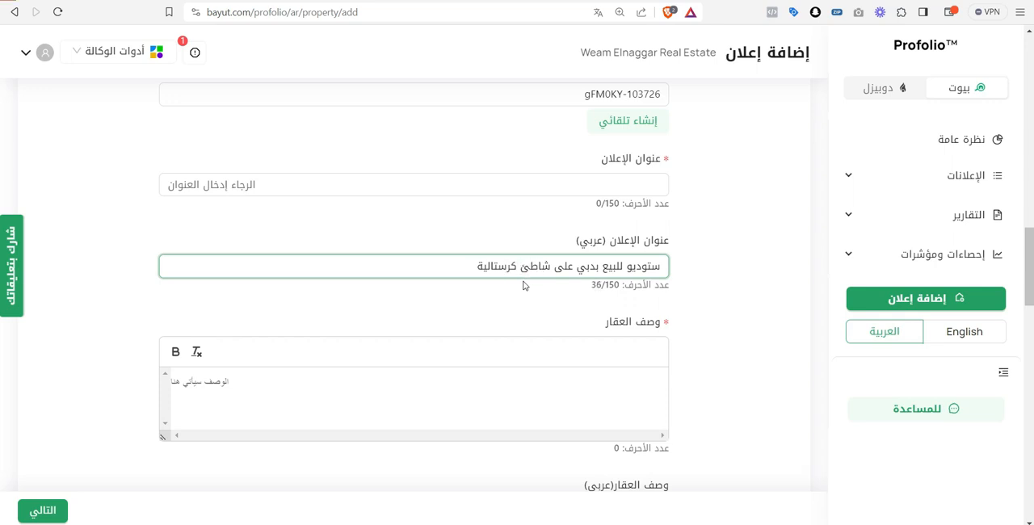
click(463, 267)
key(BackSpace)
key(BackSpace)
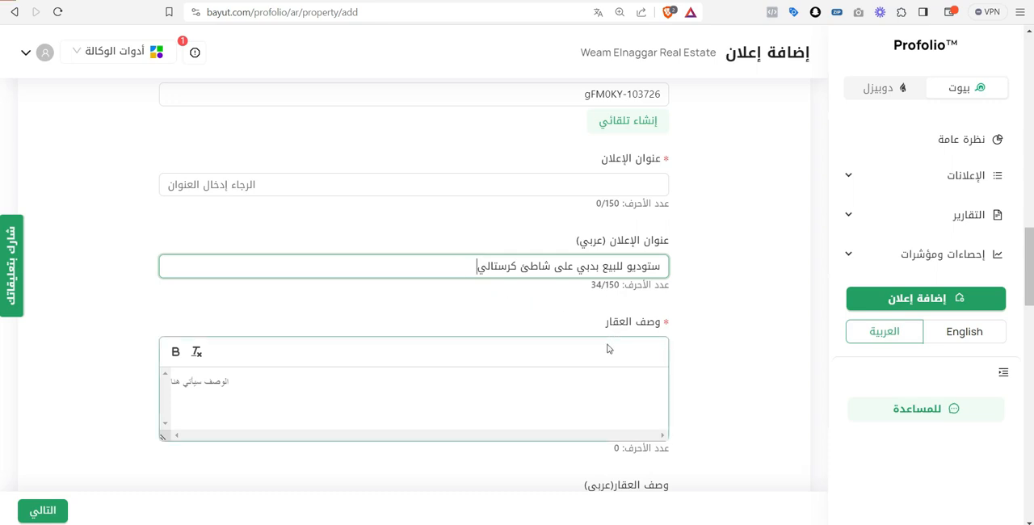
Step: Delete the words "العائمة بدبي جنوب من عزيزي" from the opening line of the Arabic property description
scroll(580, 372, up, 1)
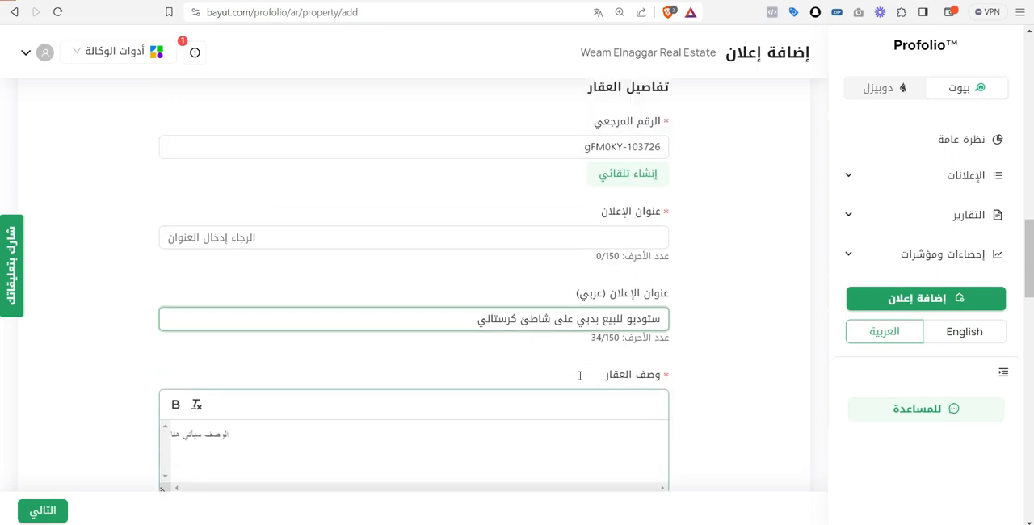
scroll(577, 374, down, 2)
click(563, 329)
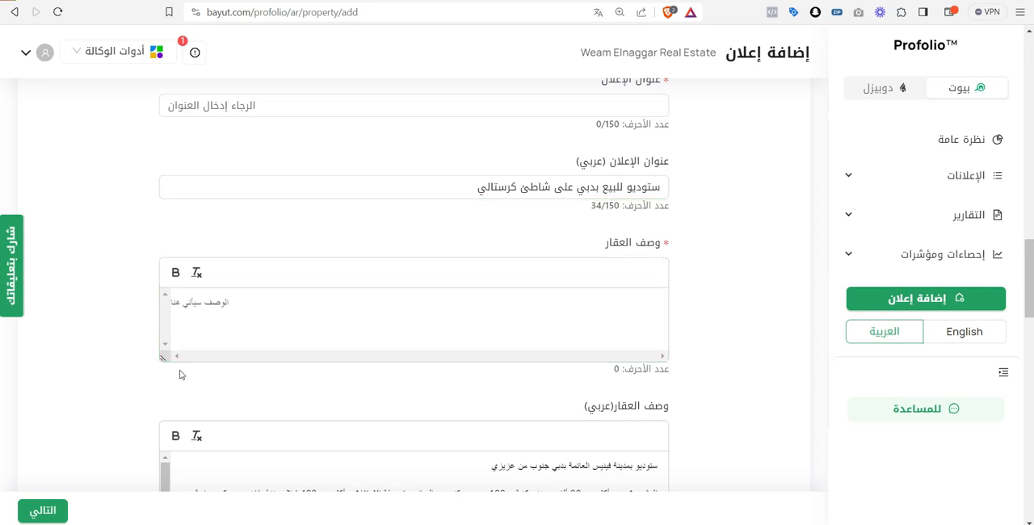
scroll(168, 356, down, 3)
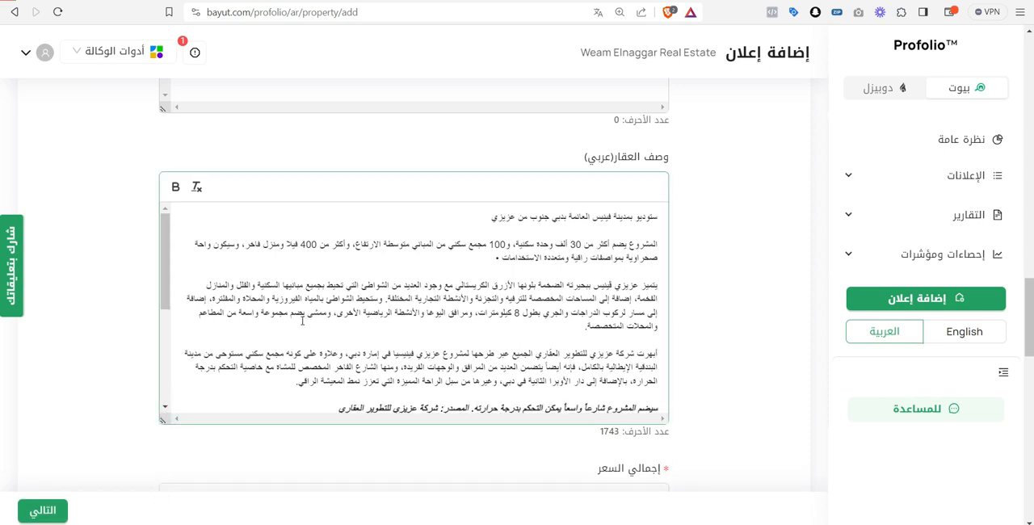
scroll(453, 348, up, 1)
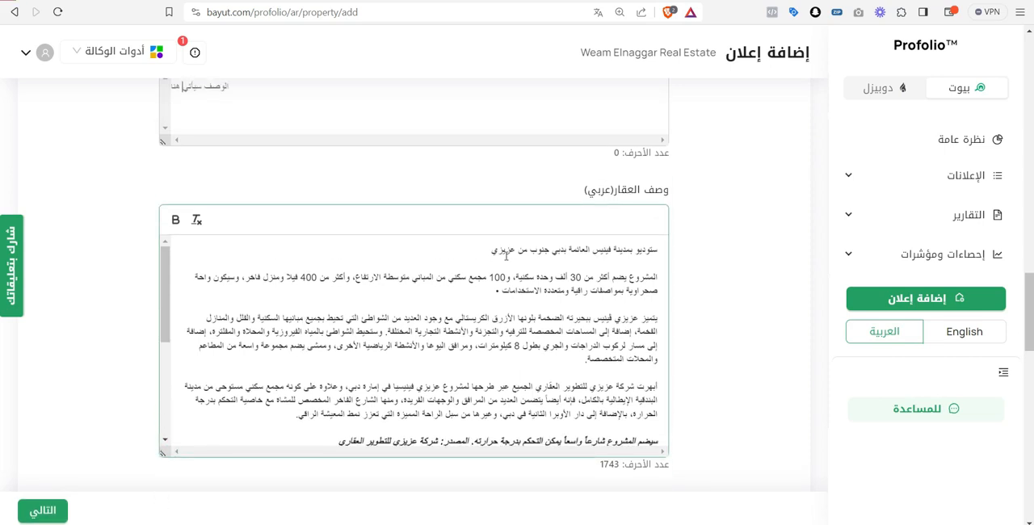
click(487, 251)
key(BackSpace)
key(BackSpace)
key(BackSpace)
key(BackSpace)
key(BackSpace)
key(BackSpace)
key(BackSpace)
key(BackSpace)
key(BackSpace)
key(BackSpace)
key(BackSpace)
key(BackSpace)
key(BackSpace)
key(BackSpace)
key(BackSpace)
key(BackSpace)
key(BackSpace)
key(BackSpace)
key(BackSpace)
key(BackSpace)
key(BackSpace)
key(BackSpace)
key(BackSpace)
key(BackSpace)
key(BackSpace)
key(BackSpace)
key(BackSpace)
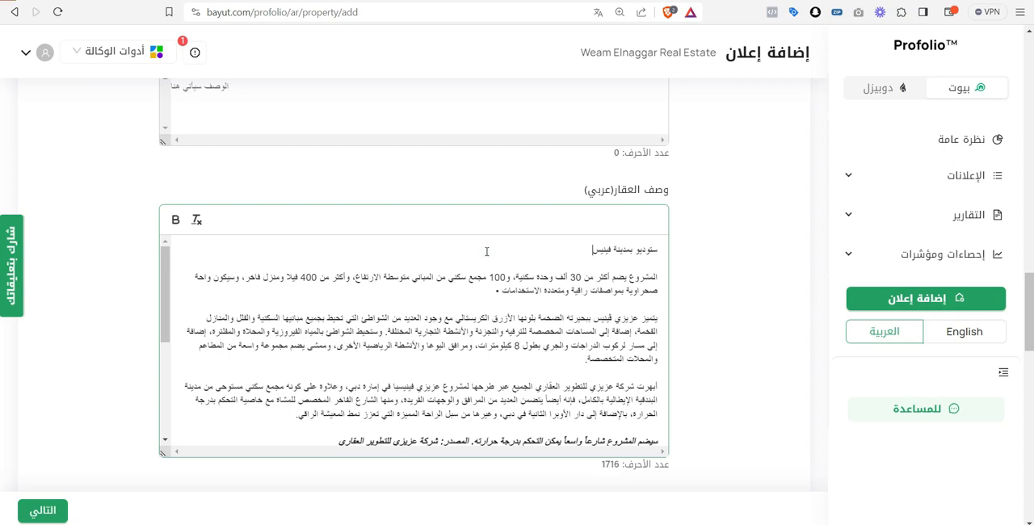
Step: Replace "بمدينة فينيس" in the Arabic description's opening line with "سكني سياحي للبيع في مجمع"
shift+click(629, 262)
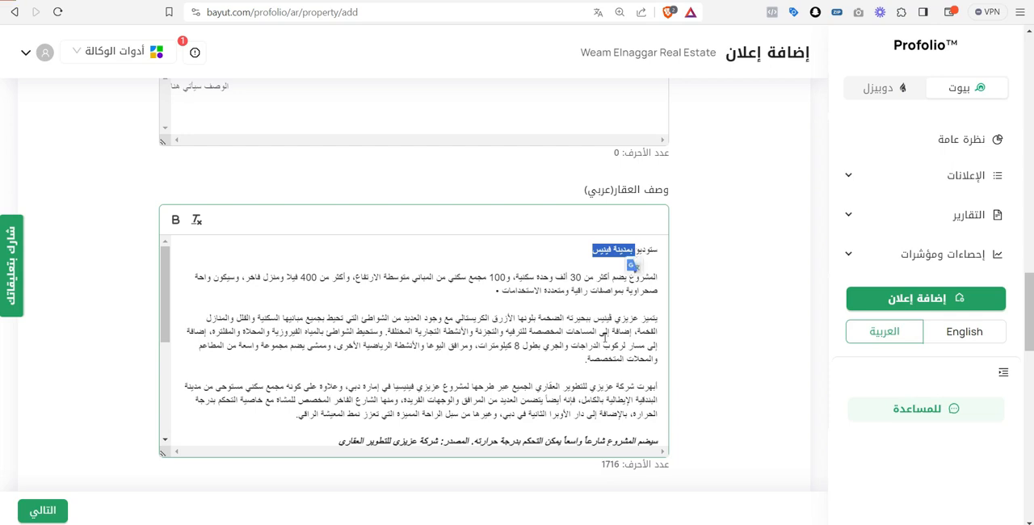
text(سكني سياحي للبيع في مجمع)
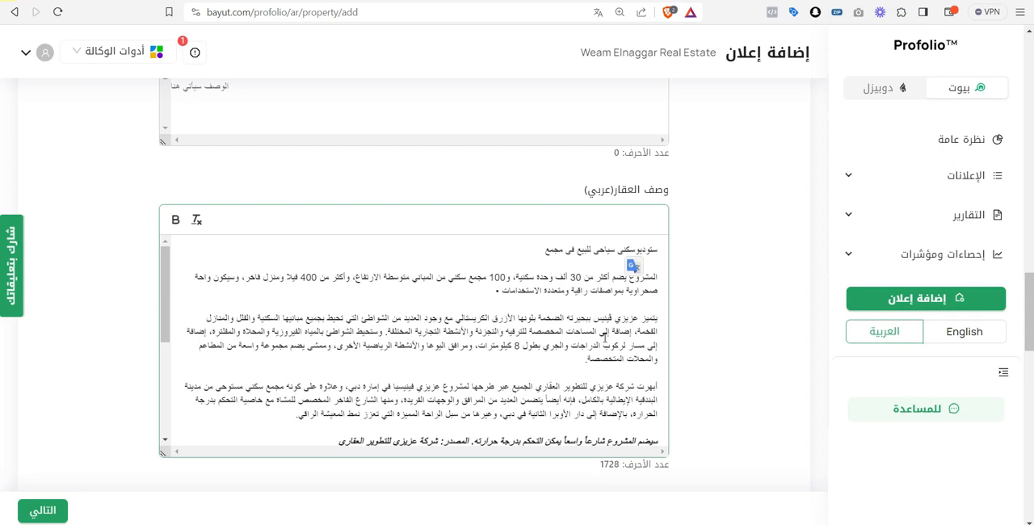
Step: Extend the Arabic description's opening line with "سكني يمتاز بمساحات"
text(سكنى يمتاز ب)
key(BackSpace)
key(BackSpace)
key(BackSpace)
key(BackSpace)
key(BackSpace)
key(BackSpace)
key(BackSpace)
text(بم)
key(BackSpace)
key(BackSpace)
key(BackSpace)
text(للبيع في مجمع سكني يمتاز بمساحات كبيره من المسك)
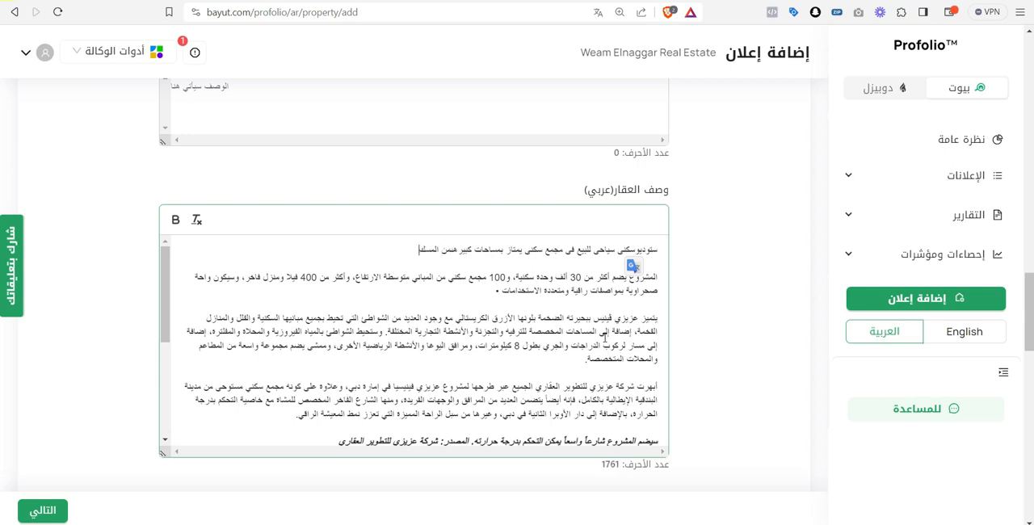
Step: Complete the Arabic description's opening line with "كبيره من المسطحات المائيه من جميع الجهات" and a full stop
key(BackSpace)
text(طحات المائيه من جميع الجهات .)
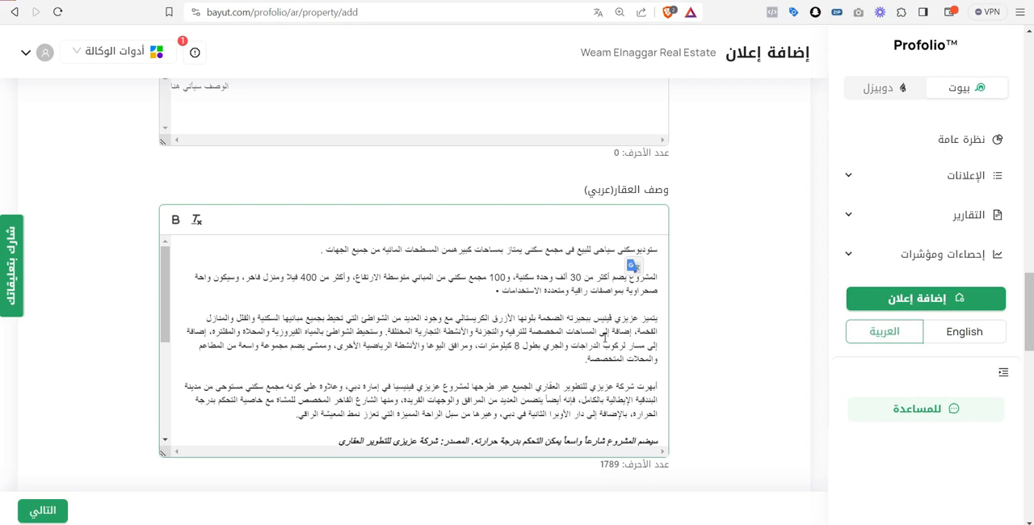
Step: Insert "للبيع" directly after "ستوديو" in the Arabic description's opening line and delete the duplicate "للبيع" after "سياحي"
click(635, 252)
text(للبيع)
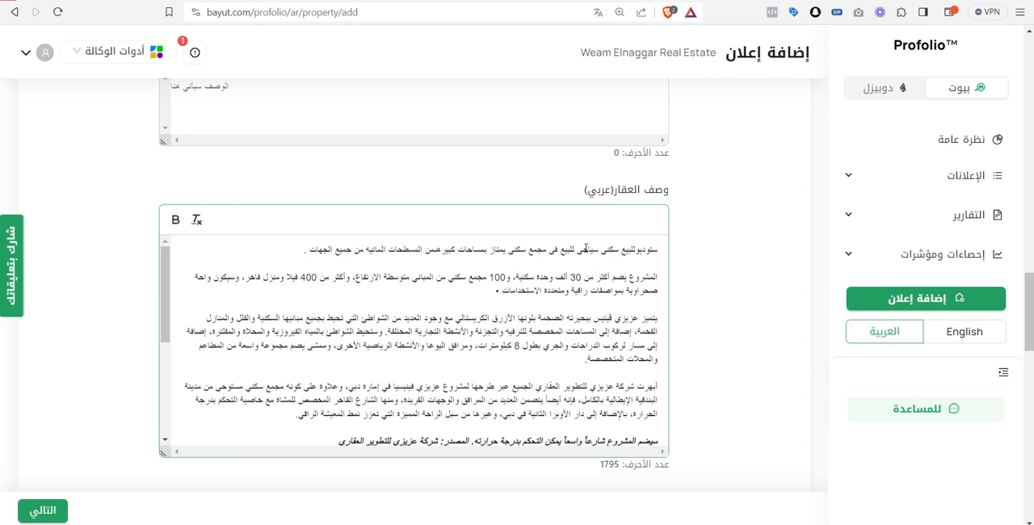
double_click(575, 250)
key(BackSpace)
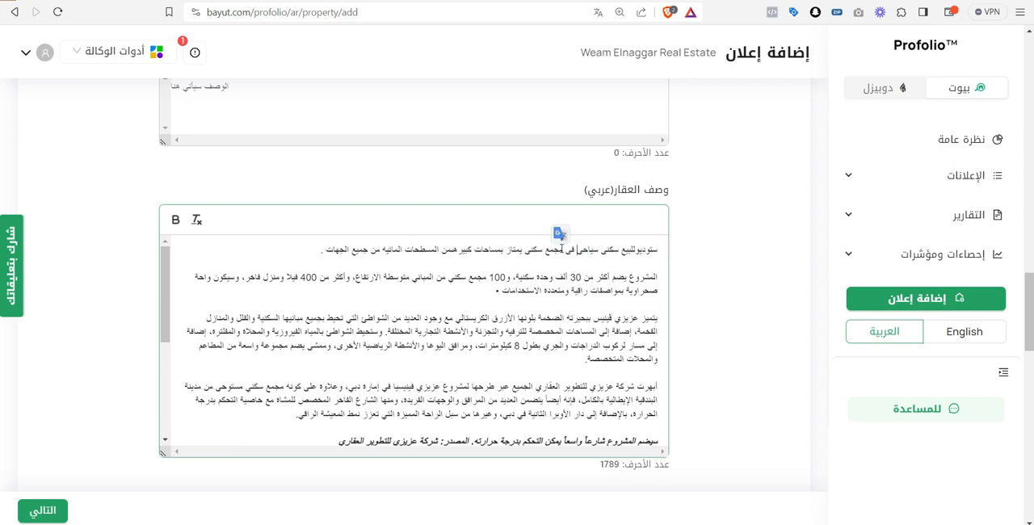
Step: Correct the run-together words after "بمساحات" in the Arabic description's opening line to "كبيرة من"
click(450, 250)
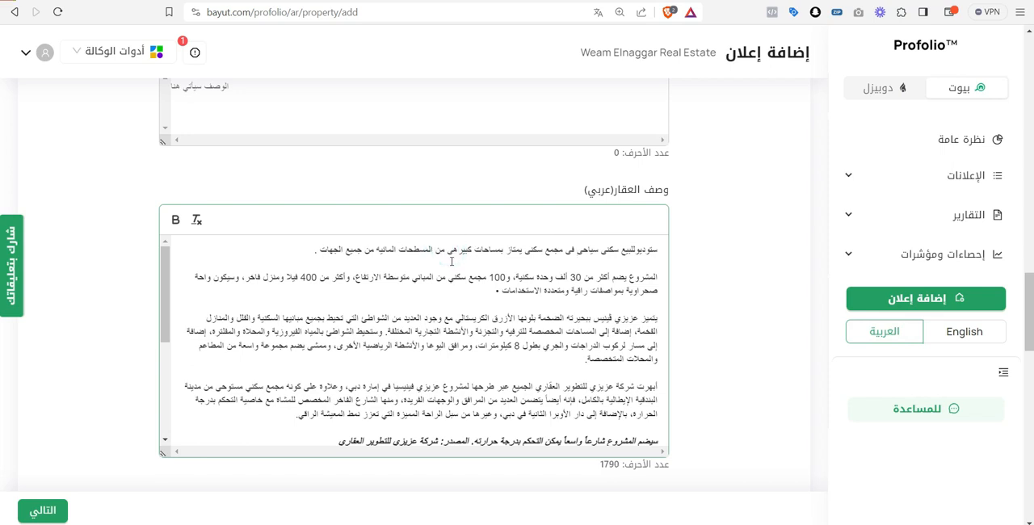
click(459, 255)
key(BackSpace)
key(BackSpace)
key(BackSpace)
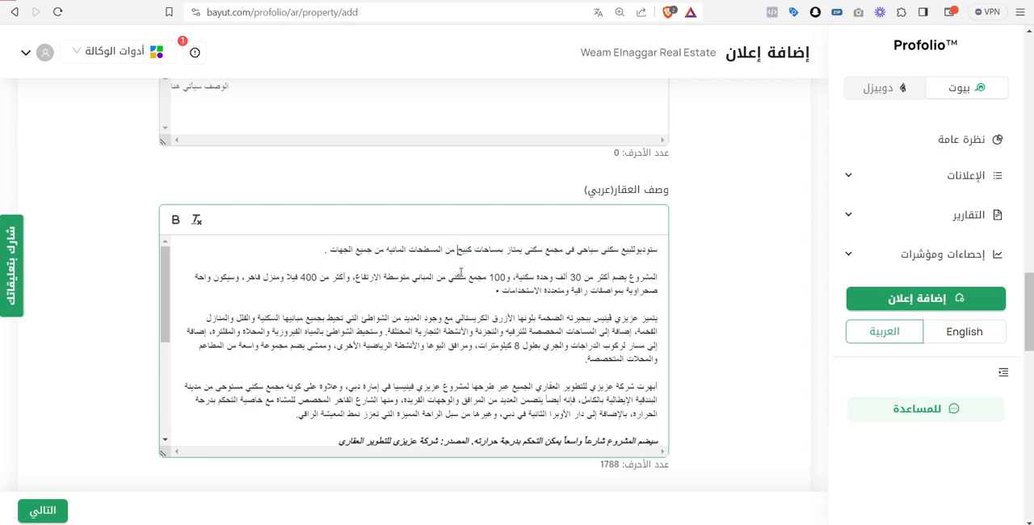
text(رة)
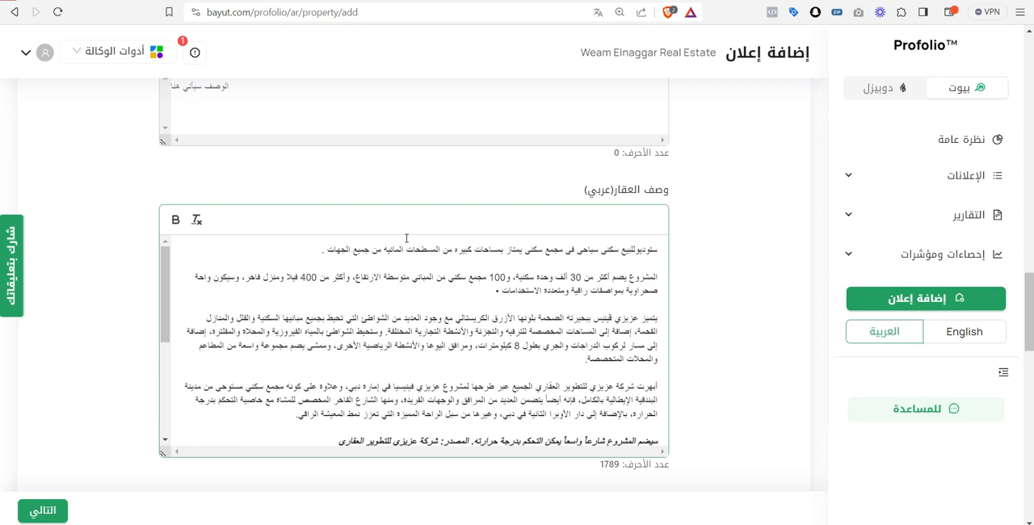
Step: Insert "تحيط المباني" before "من جميع الجهات" in the Arabic description's opening line
click(378, 250)
text(تحيط بالمباني)
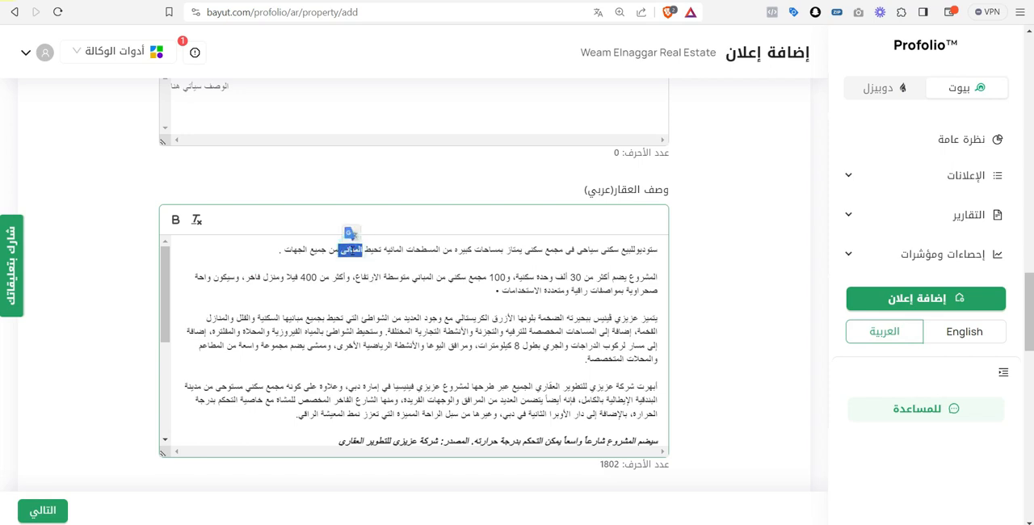
Step: Examine the comparable Azizi Venice apartment listings on page 2 of the Bayut results, comparing studio titles, prices and areas
click(469, 1)
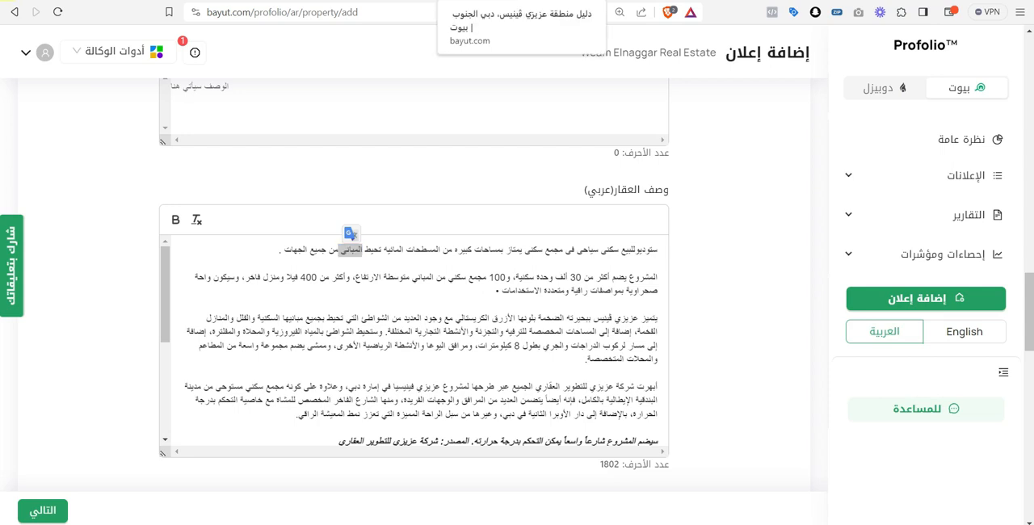
click(539, 2)
scroll(566, 227, down, 8)
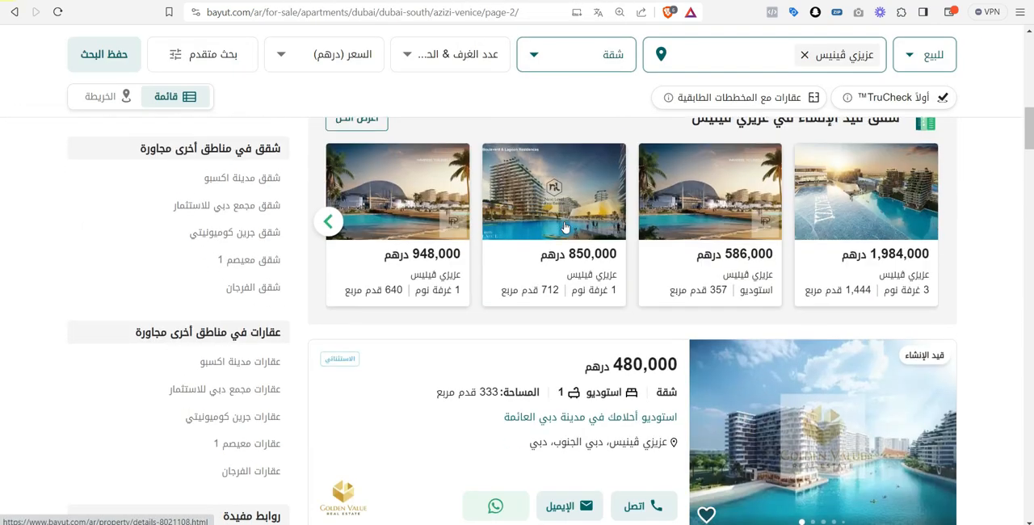
scroll(565, 227, down, 3)
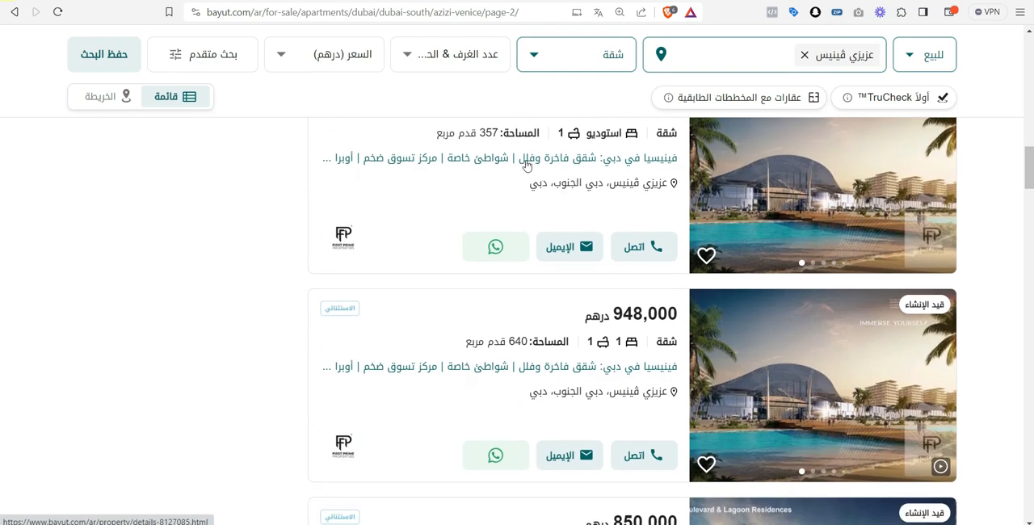
scroll(526, 165, down, 2)
scroll(526, 165, down, 8)
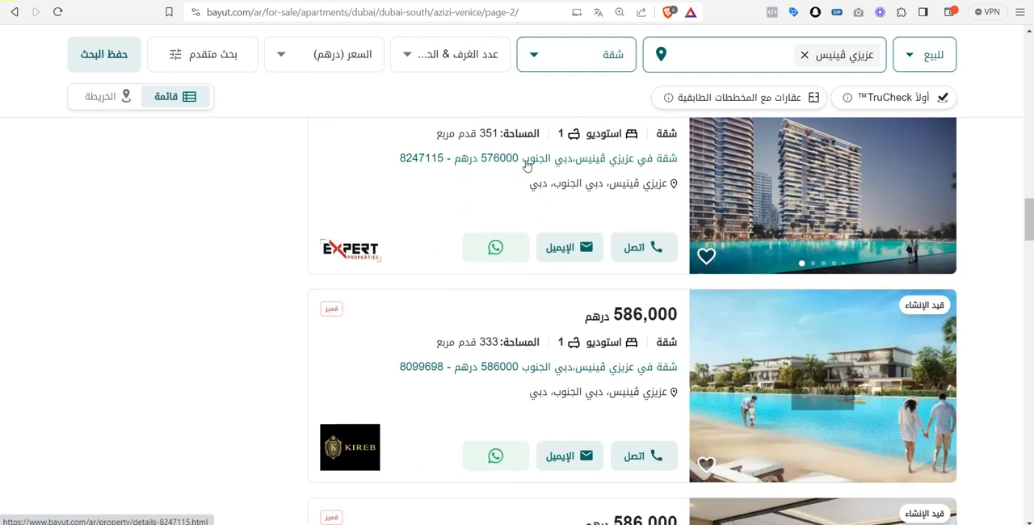
scroll(526, 165, down, 3)
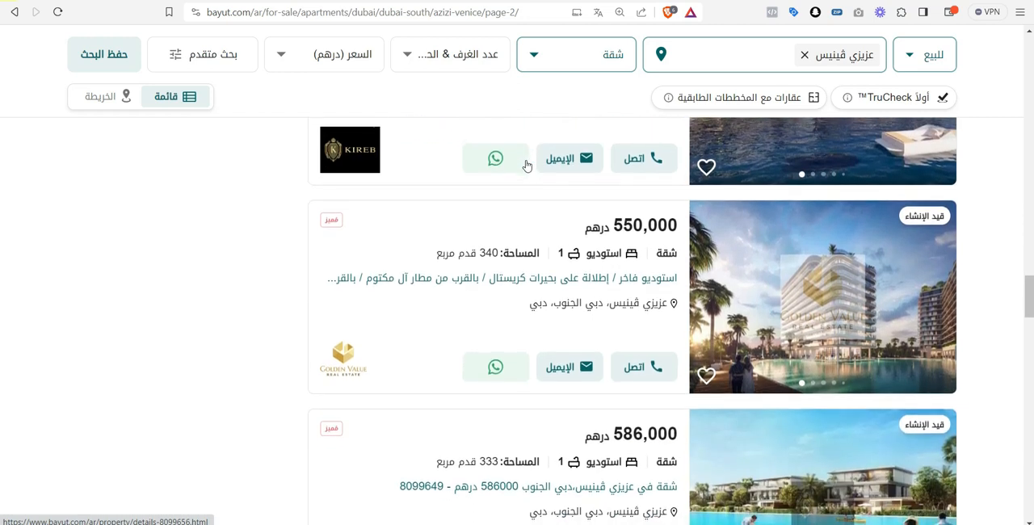
scroll(526, 164, down, 1)
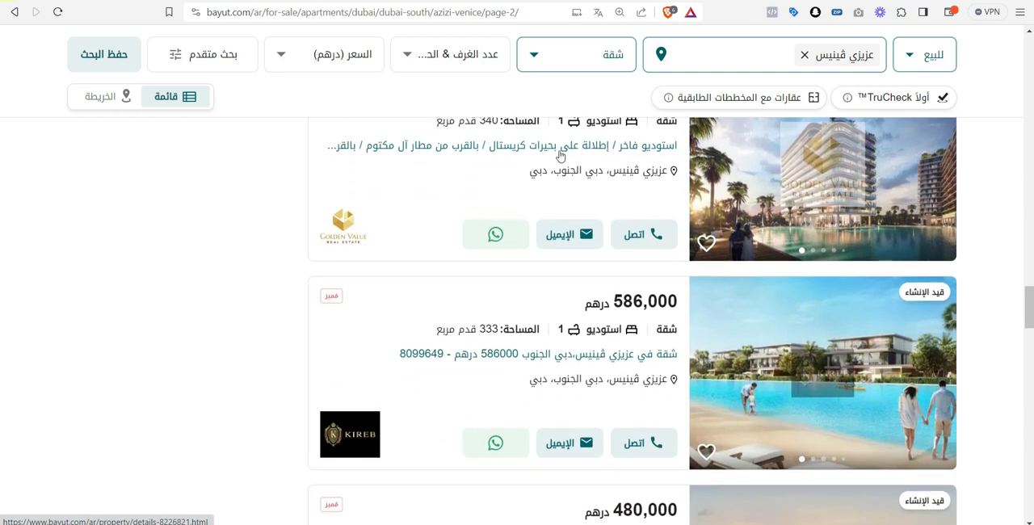
scroll(459, 177, down, 5)
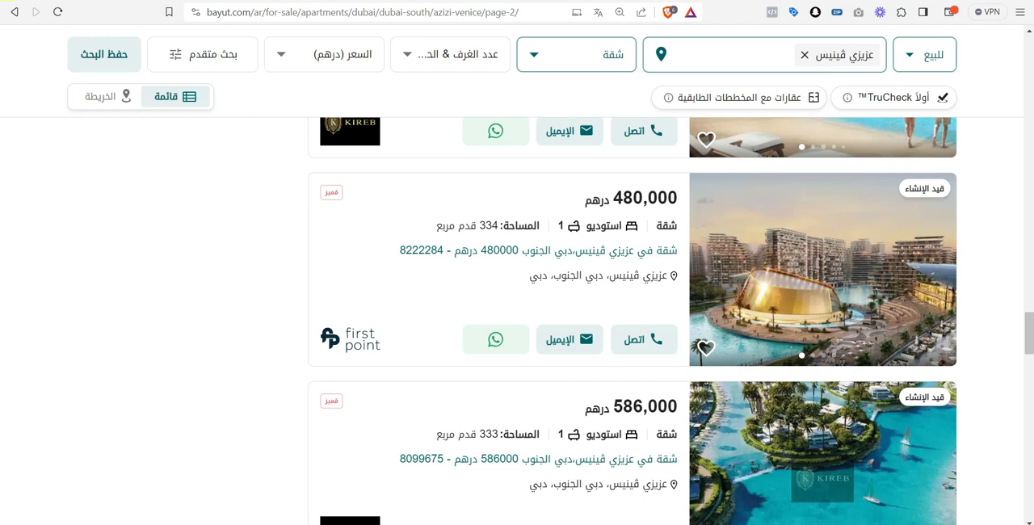
Step: Open Google Drive in a new browser tab and go to My Drive
key(ctrl+t)
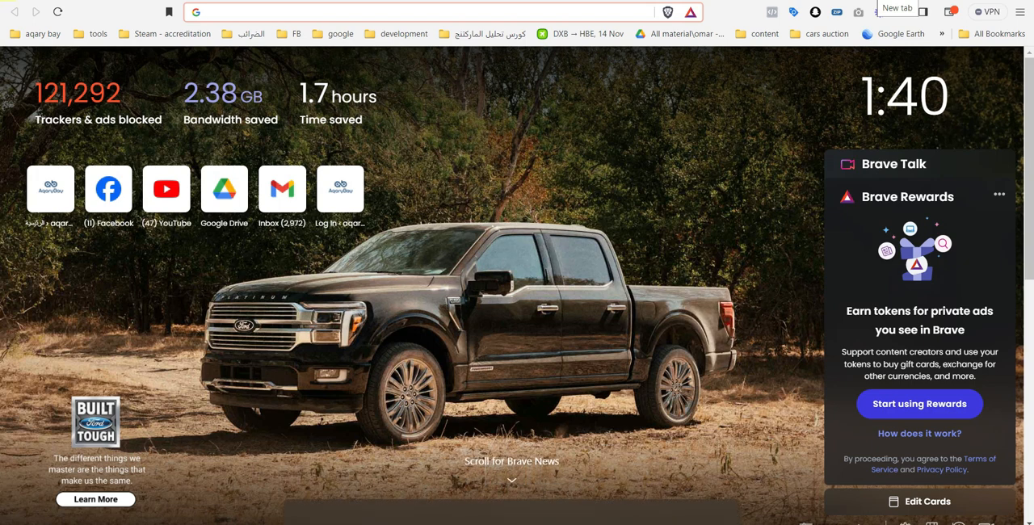
text(يع)
key(BackSpace)
key(BackSpace)
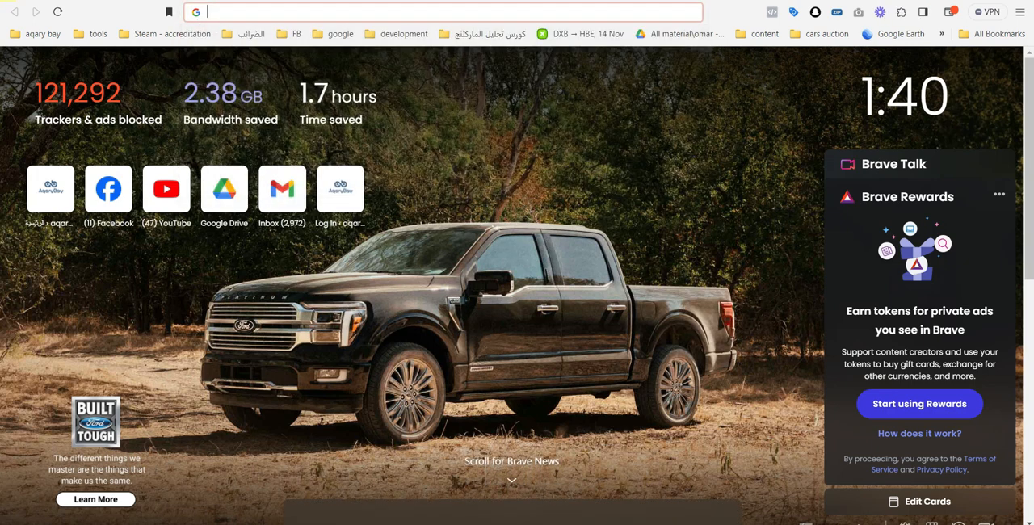
text(يع)
key(BackSpace)
key(BackSpace)
text(dr)
key(Return)
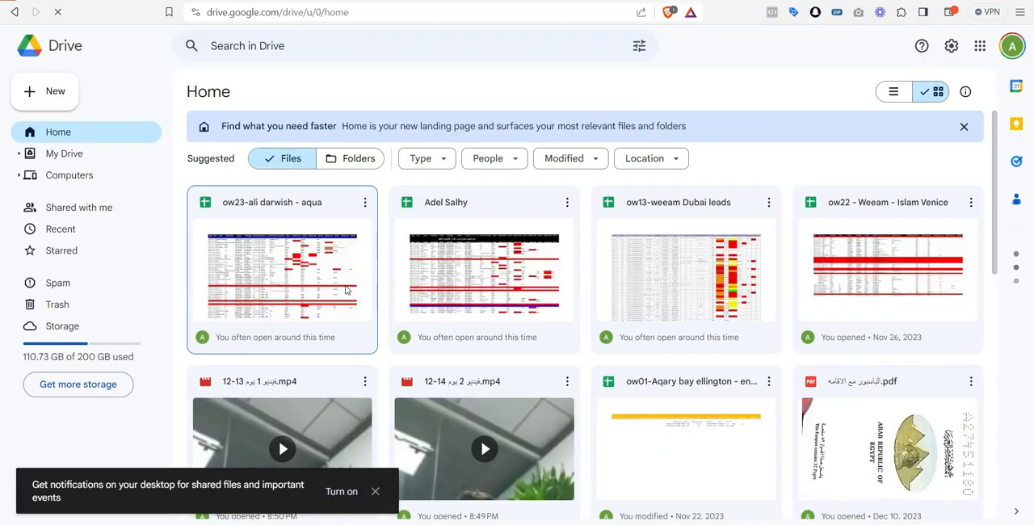
scroll(345, 290, down, 3)
scroll(345, 289, down, 5)
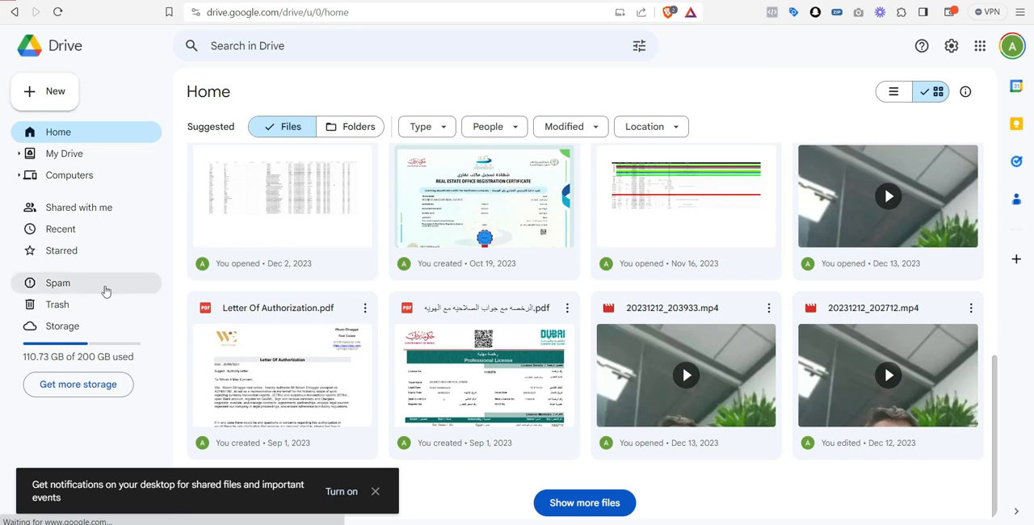
click(76, 156)
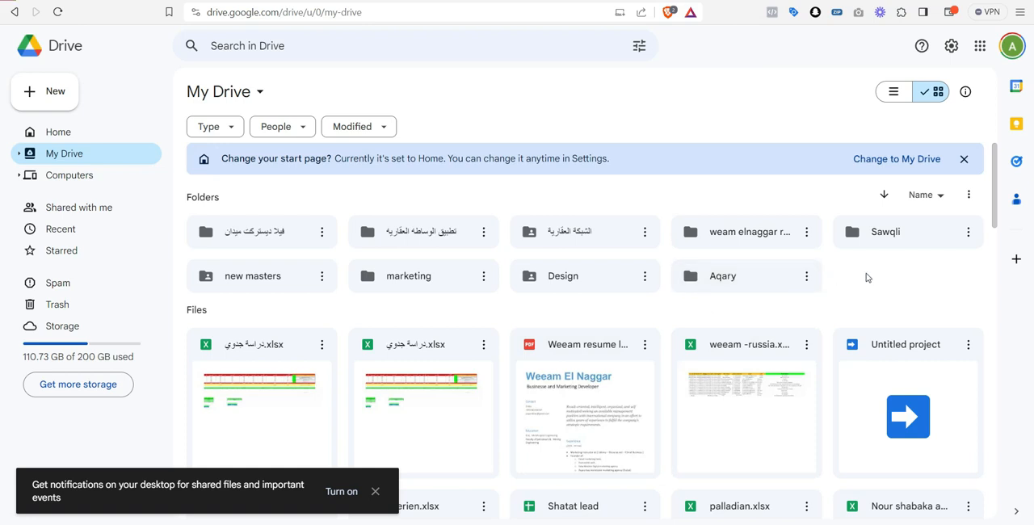
Step: Check the contents of the "marketing" folder and return to My Drive
scroll(867, 277, down, 1)
scroll(867, 277, down, 1)
scroll(868, 277, up, 1)
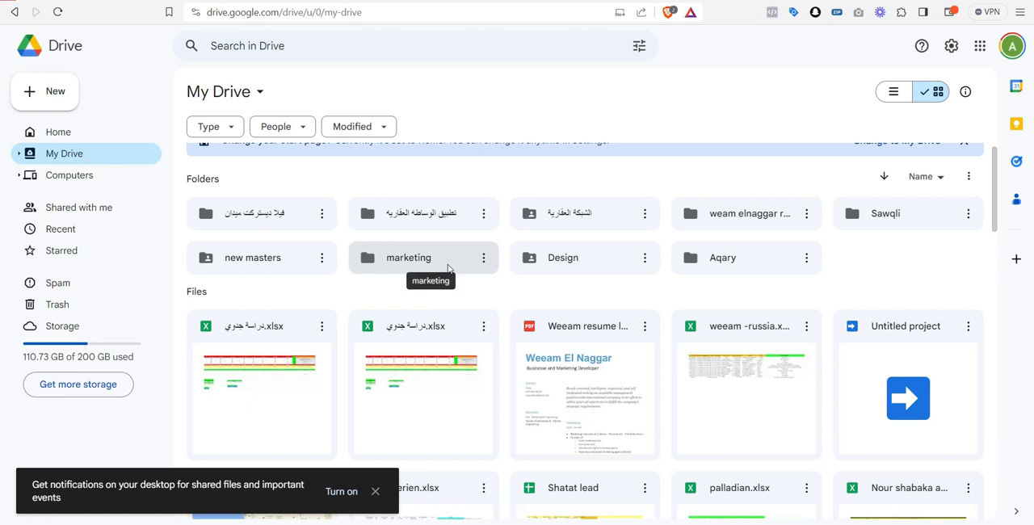
double_click(448, 267)
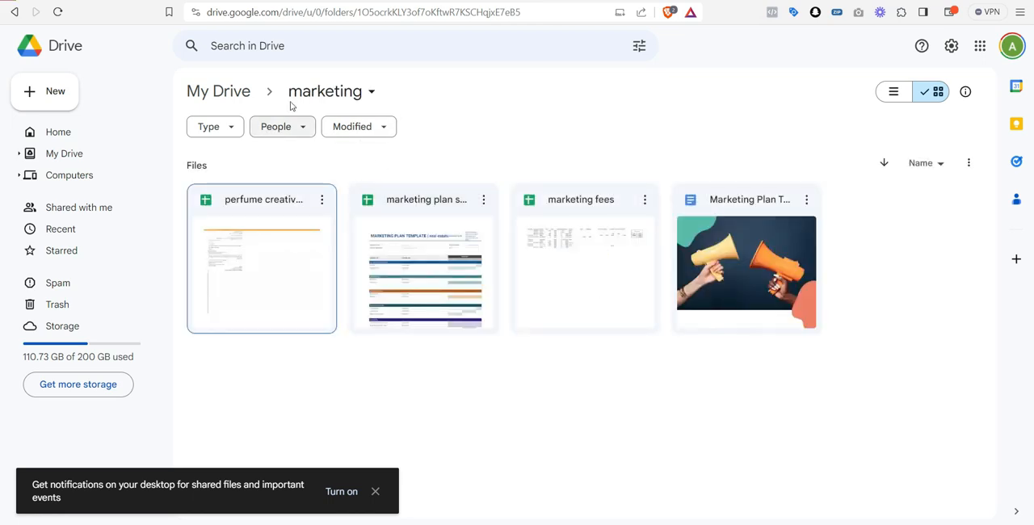
click(231, 93)
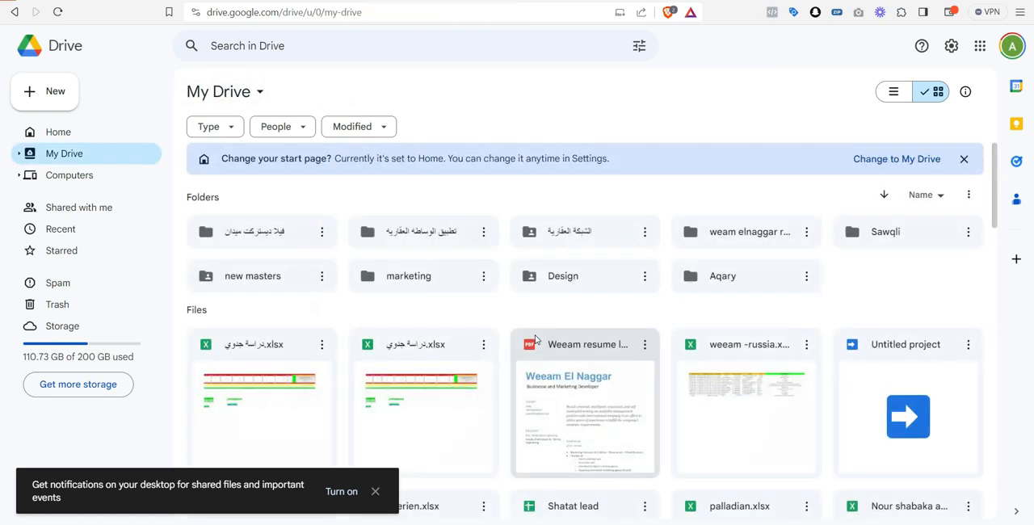
Step: Open the "Design" folder and create a new folder named "محتوي" inside it
click(568, 277)
double_click(568, 278)
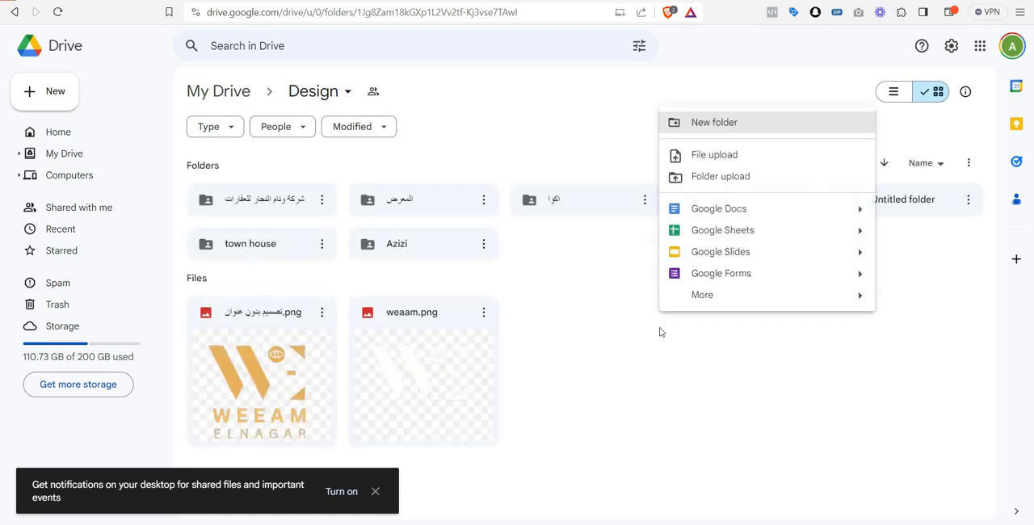
mouse_move(736, 297)
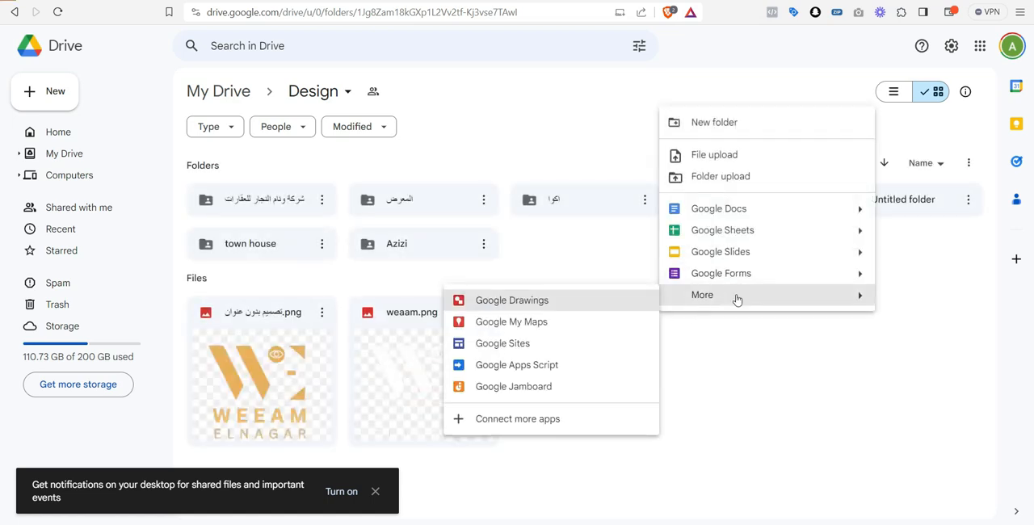
click(698, 122)
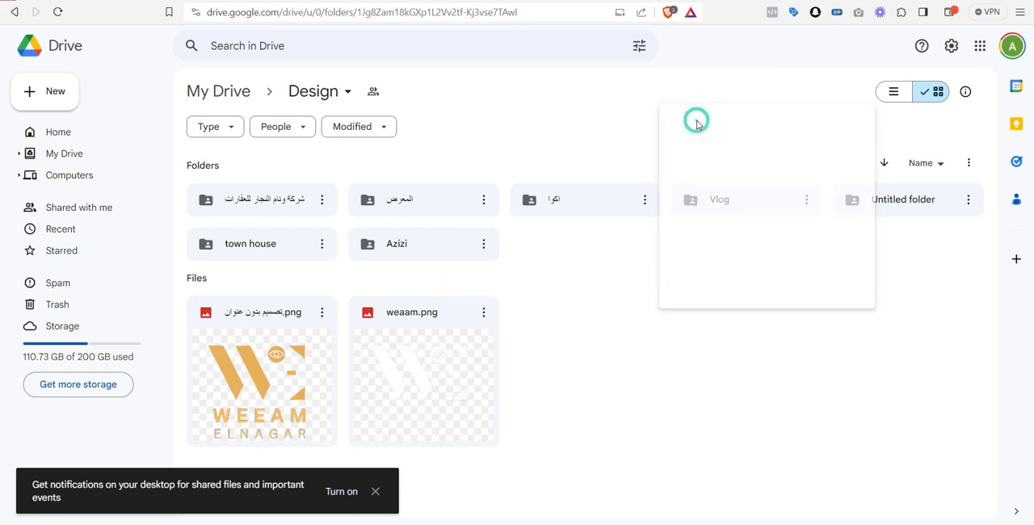
text(pj)
key(BackSpace)
key(BackSpace)
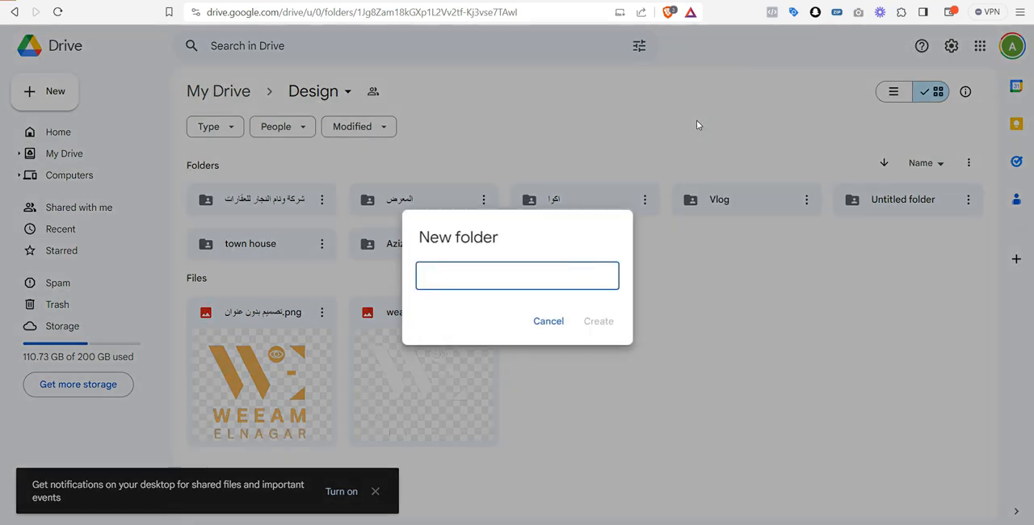
text(/ت)
key(BackSpace)
key(BackSpace)
text(تصميم)
key(Return)
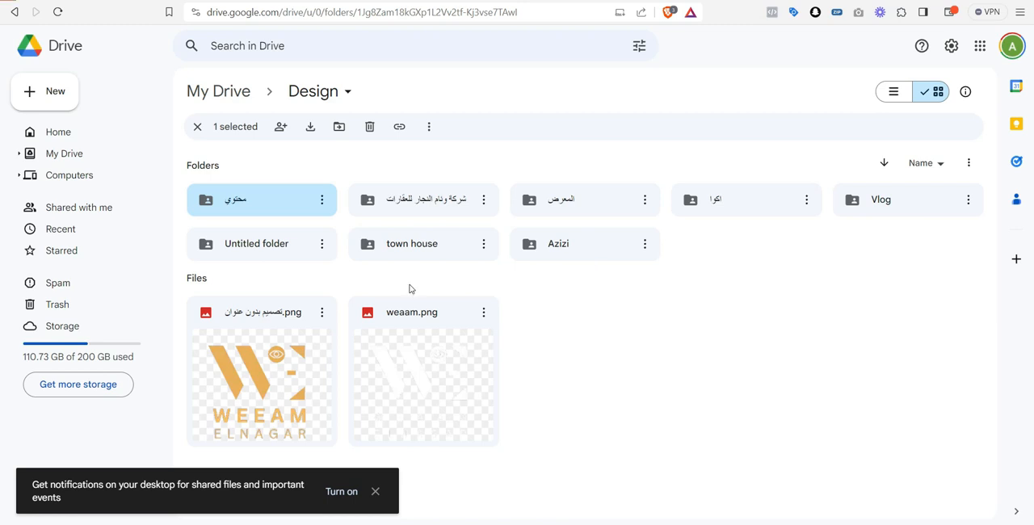
Step: Create a blank Google Sheets spreadsheet inside the "محتوي" folder, accepting that it is shared like the folder
double_click(251, 211)
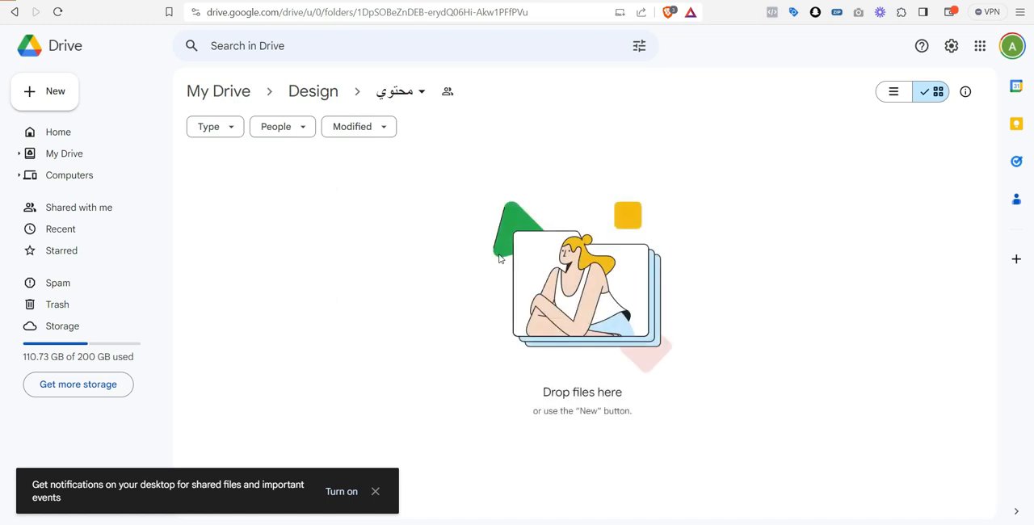
right_click(500, 259)
click(557, 380)
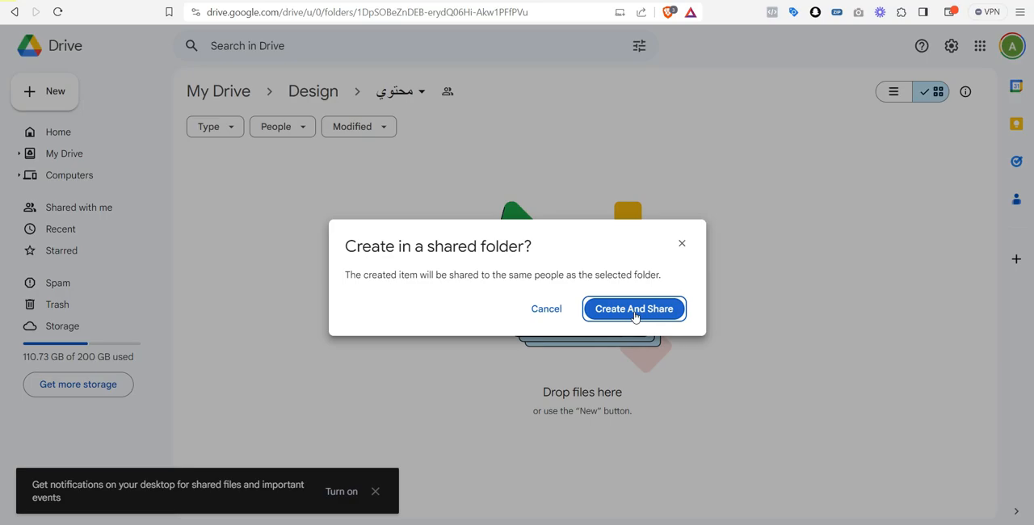
click(636, 317)
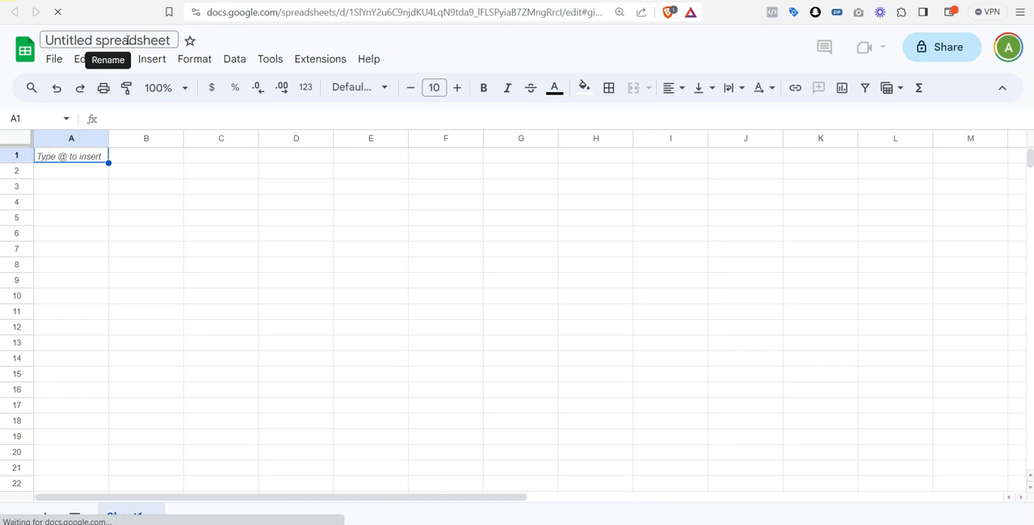
Step: Rename the untitled spreadsheet as "كتابة اعلانات"
click(134, 44)
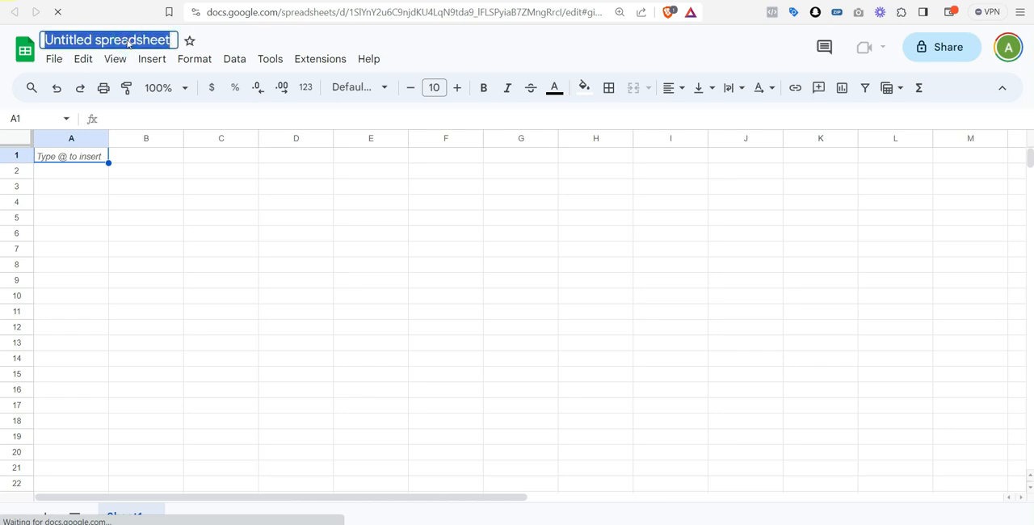
text(كتابة اع)
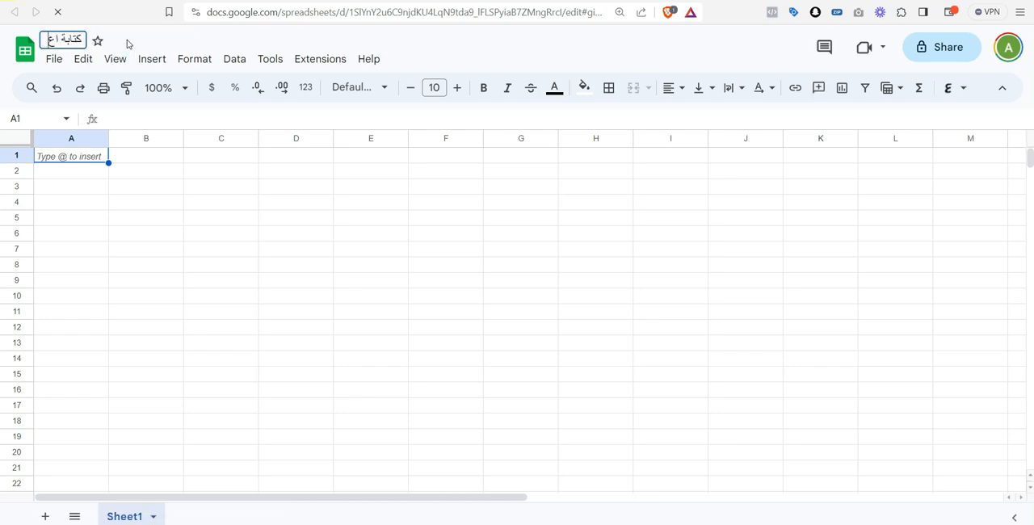
text(لانات)
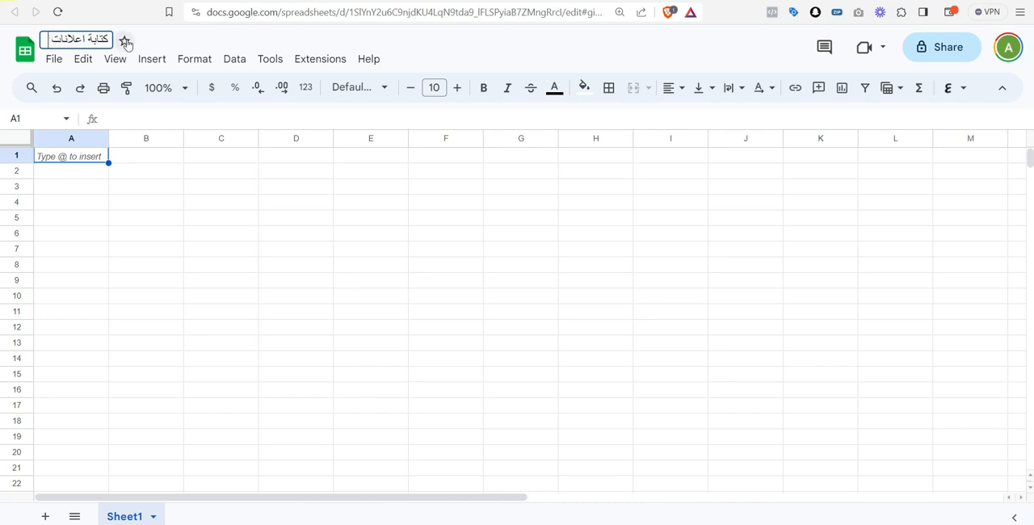
text( مبوبه)
key(BackSpace)
key(BackSpace)
key(BackSpace)
key(BackSpace)
key(BackSpace)
key(BackSpace)
key(Return)
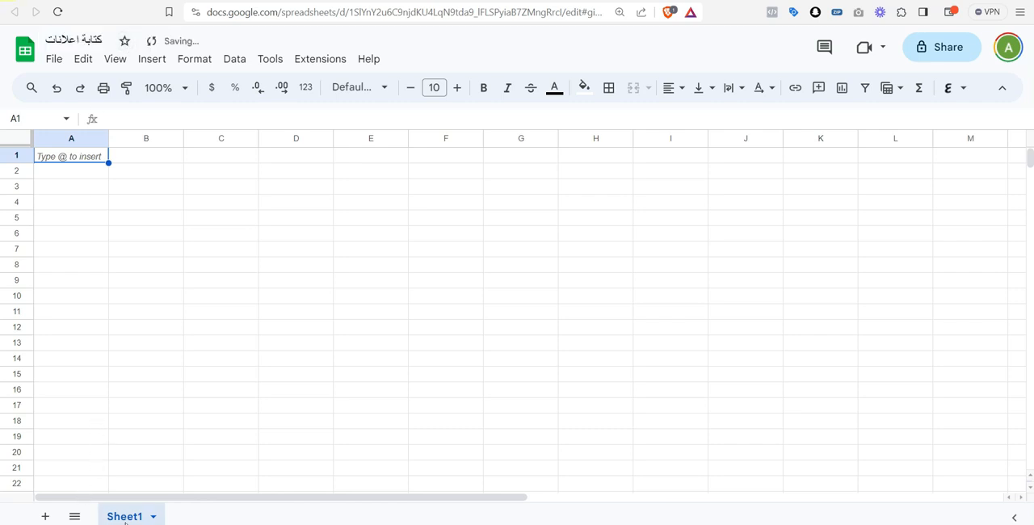
Step: Rename the sheet "Sheet1" as "بيوت"
right_click(128, 521)
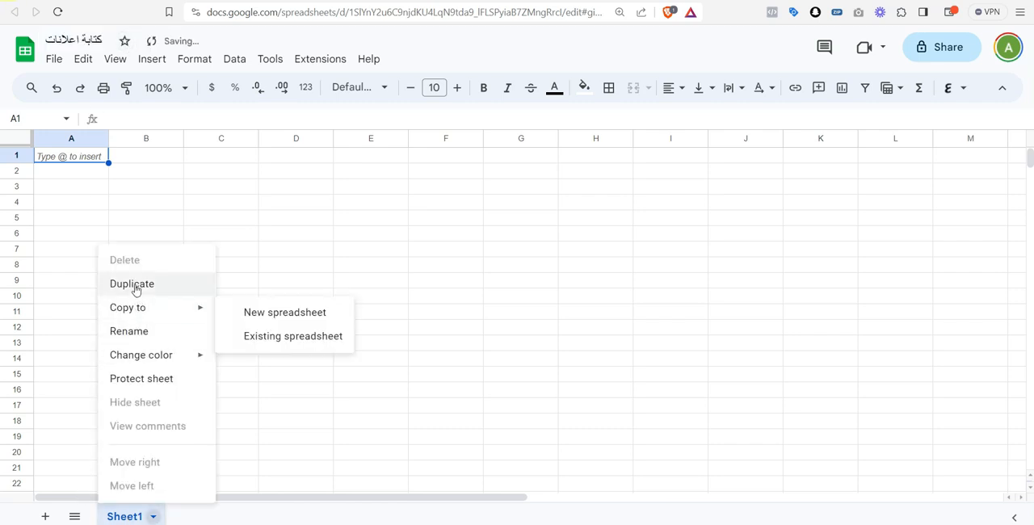
click(139, 339)
text(بيوت)
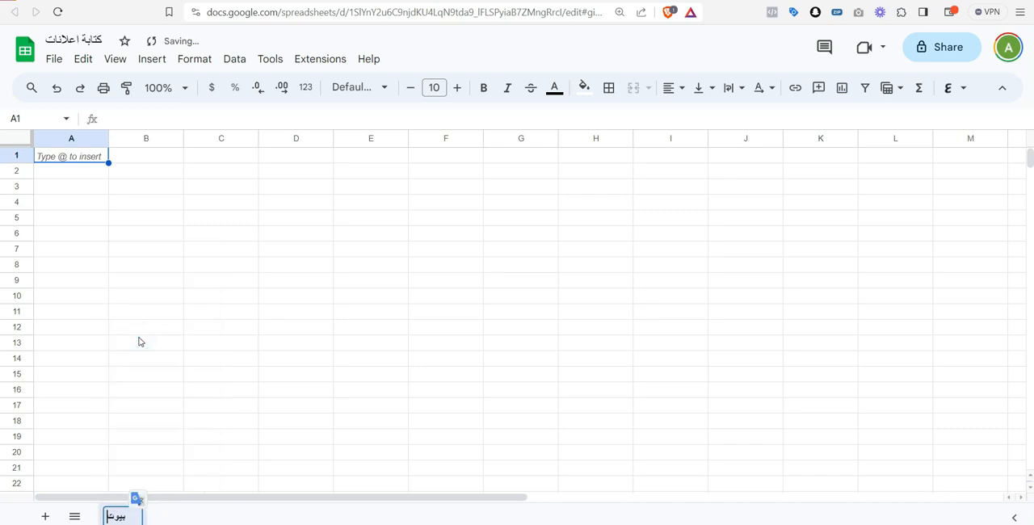
key(Return)
click(180, 220)
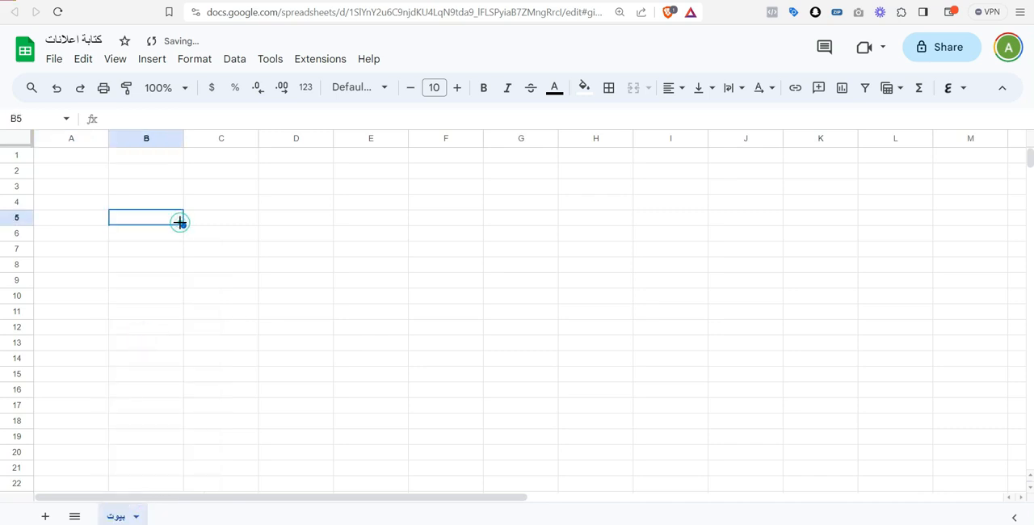
Step: Enter the column header "العنوان بالعربي" in cell B1
click(139, 156)
text(ال)
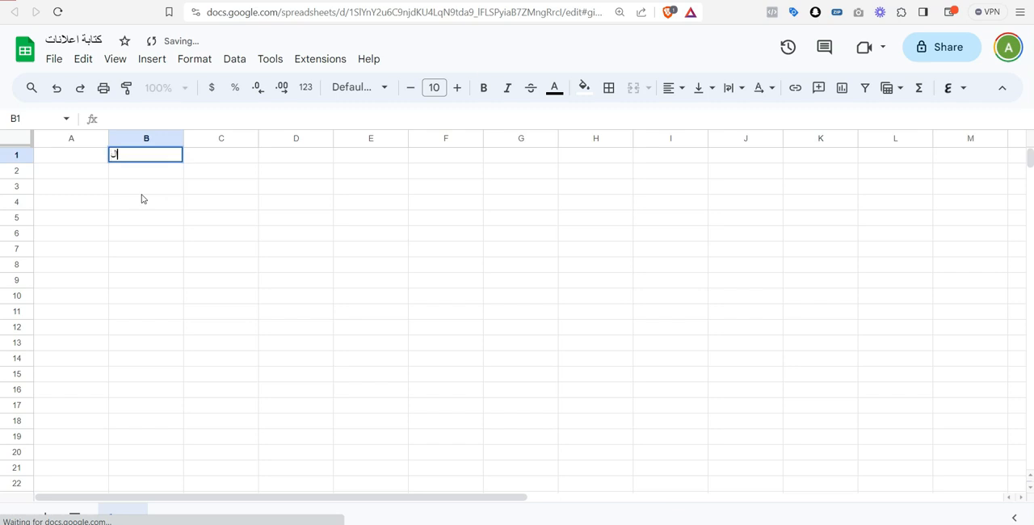
text(عنوا)
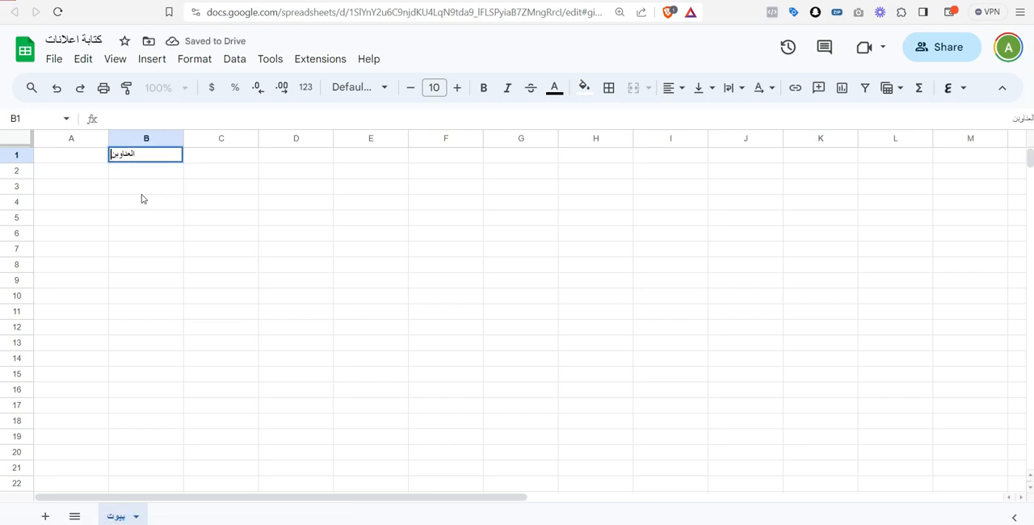
text(ب)
key(BackSpace)
key(BackSpace)
text(ان بالعربي)
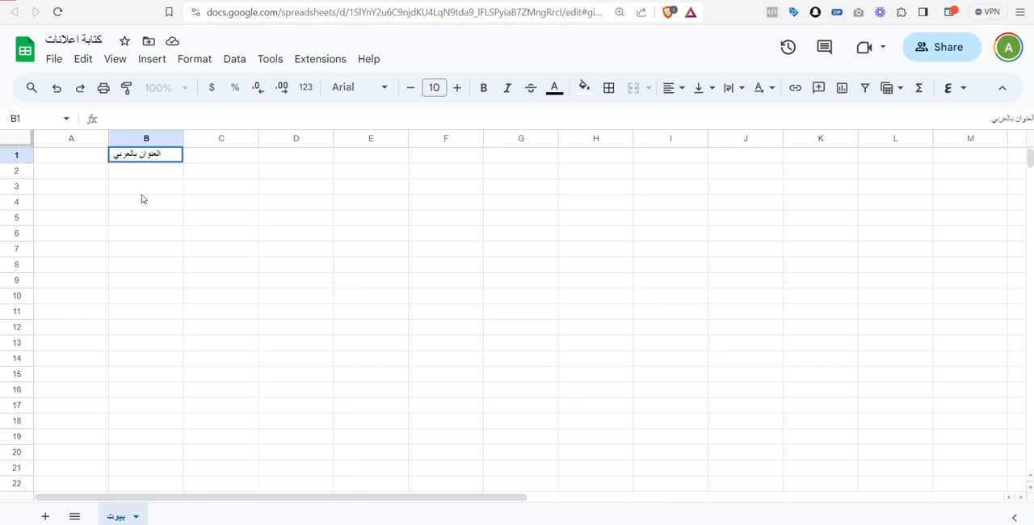
key(Tab)
Step: Enter the column header "العنوان بالانجليزي" in cell C1
text(العناون)
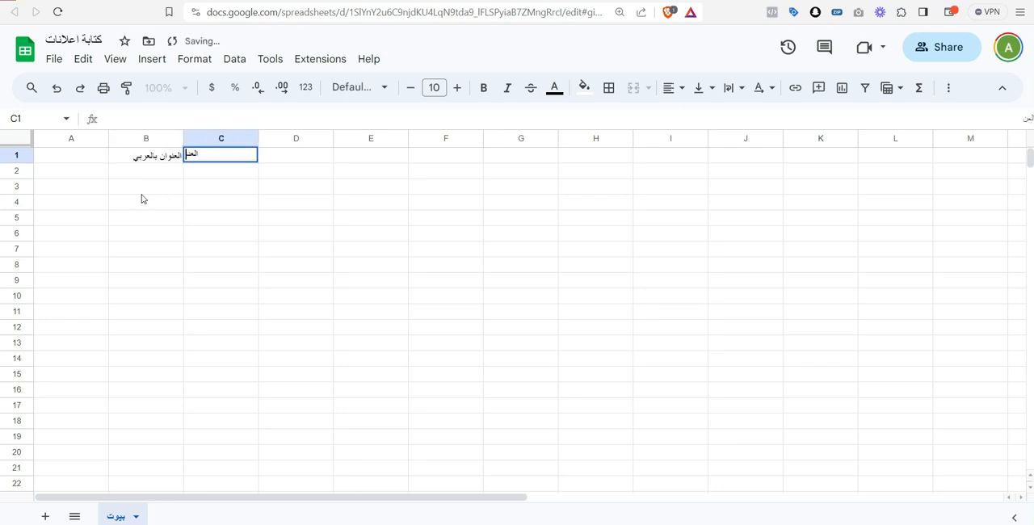
key(BackSpace)
key(BackSpace)
key(BackSpace)
text(و)
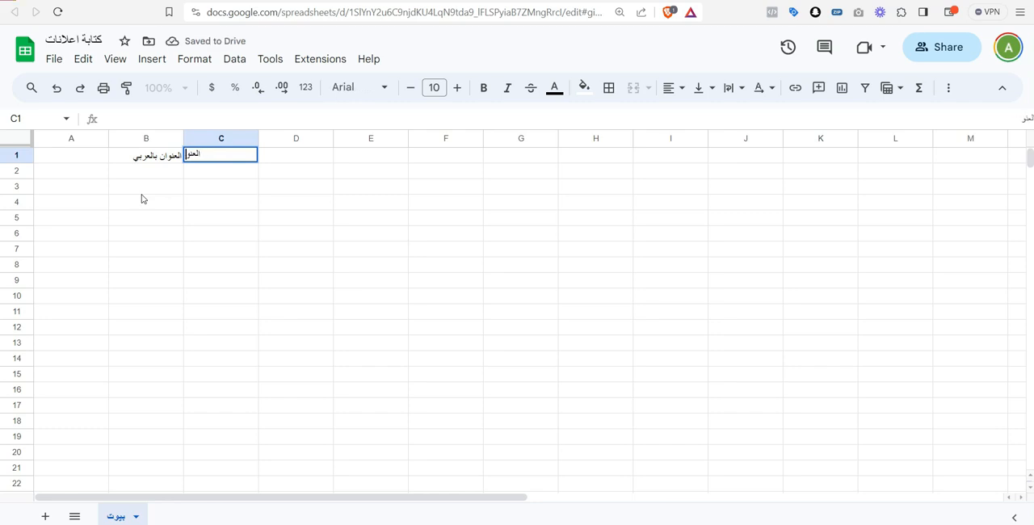
text(ان بالانجليزي)
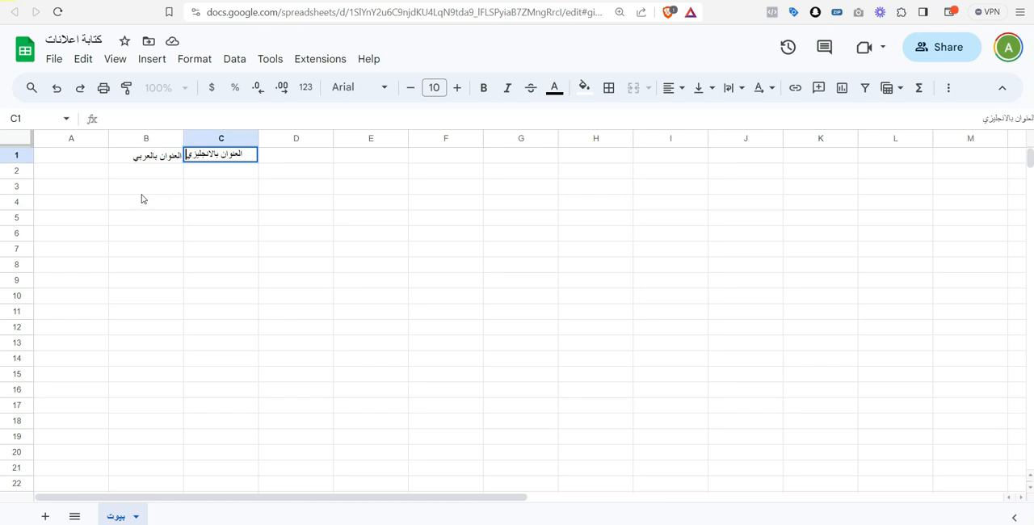
key(Return)
Step: Enter the column header "الكلمات المهمه" in cell D1
key(Up)
key(Right)
key(Return)
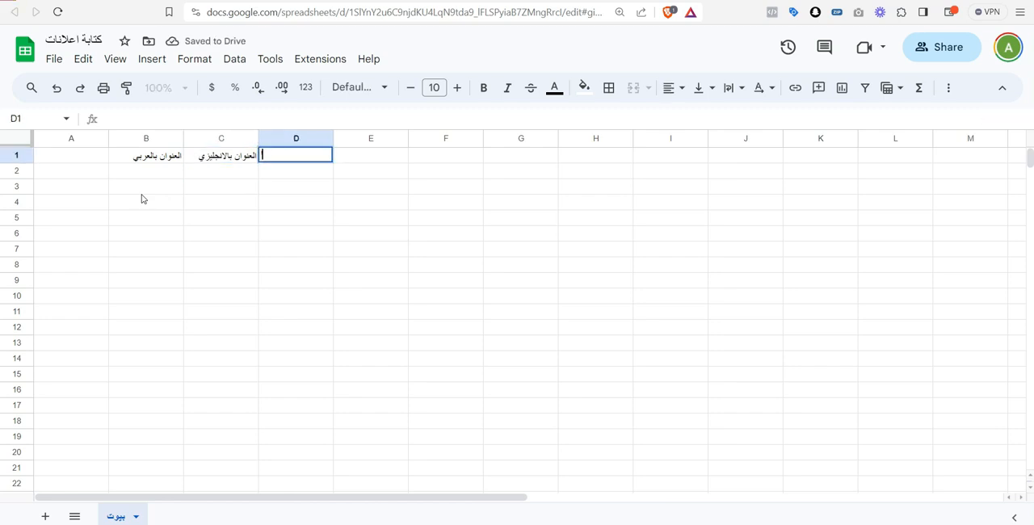
text(الوصف)
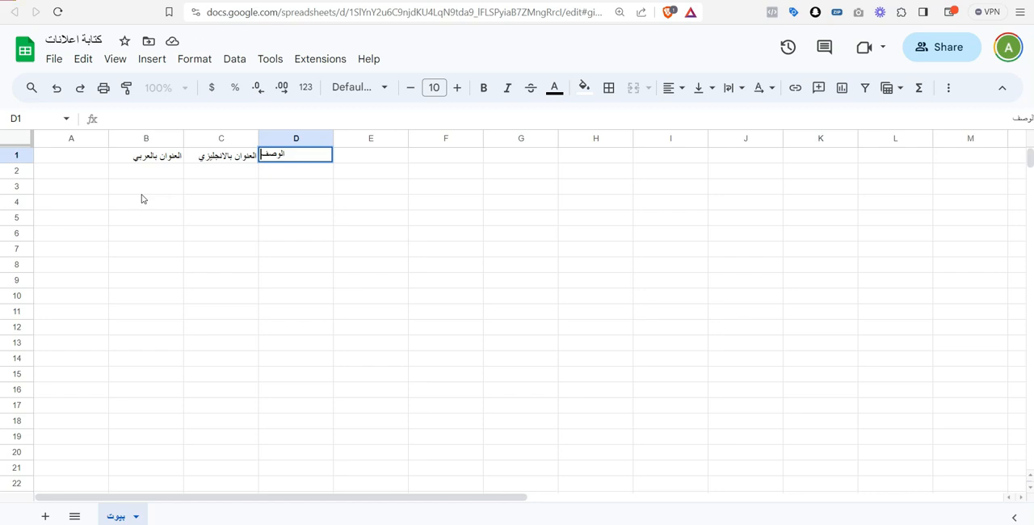
key(BackSpace)
key(BackSpace)
key(BackSpace)
key(BackSpace)
text(لكلمات المهمه)
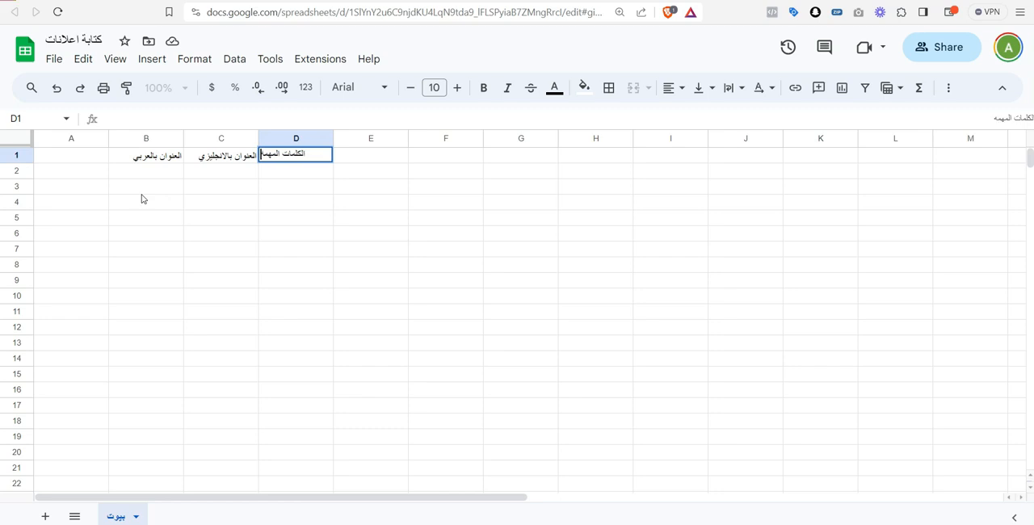
key(Tab)
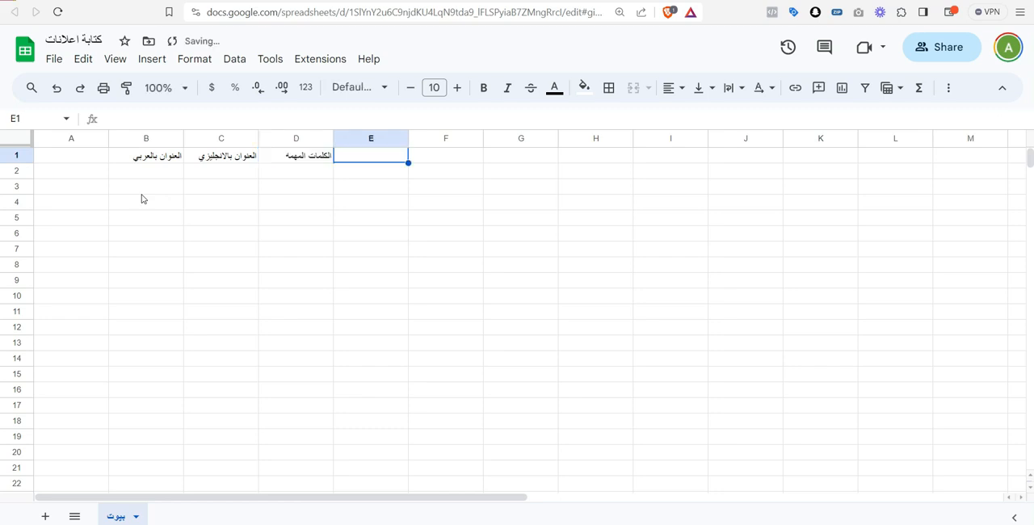
Step: Extend the header in cell D1 to read "الكلمات المهمه بالعربي"
key(Left)
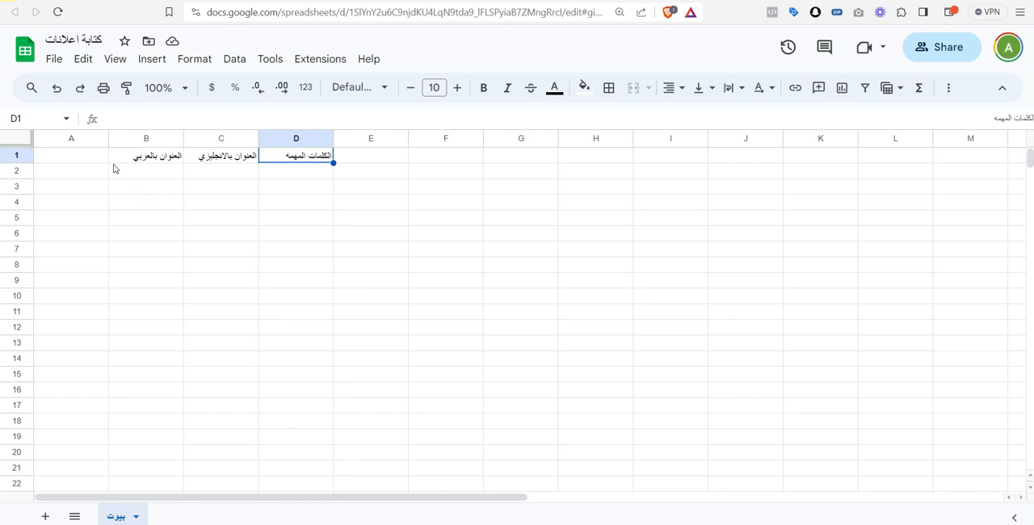
click(365, 111)
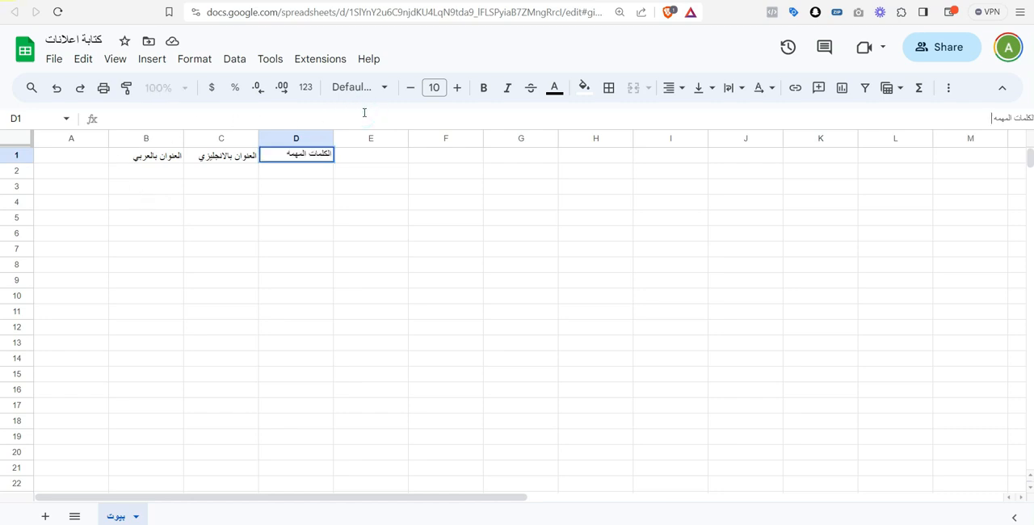
text(العربي)
click(367, 157)
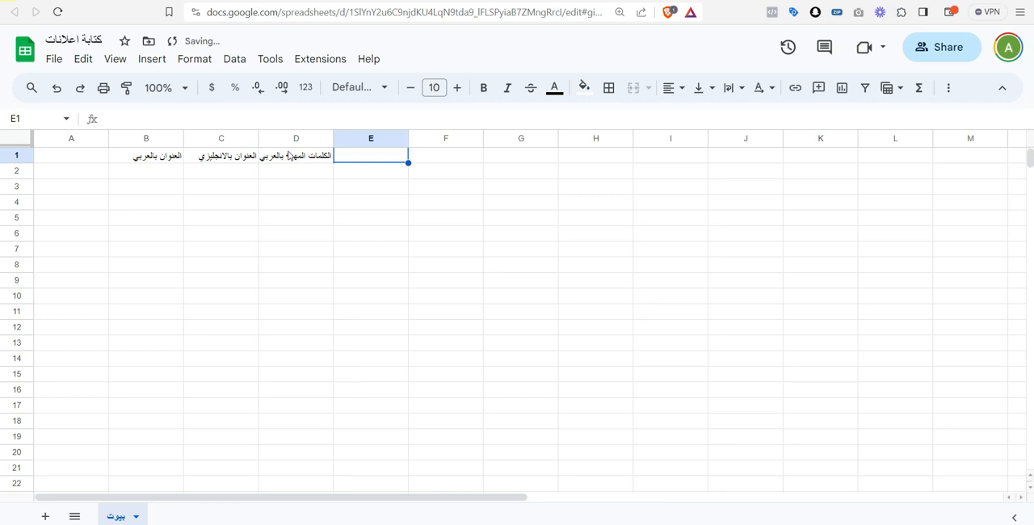
Step: Rearrange the row 1 headers: Arabic keywords in B1, Arabic title in C1 and English title in D1
click(246, 157)
drag(248, 159, 94, 163)
click(292, 159)
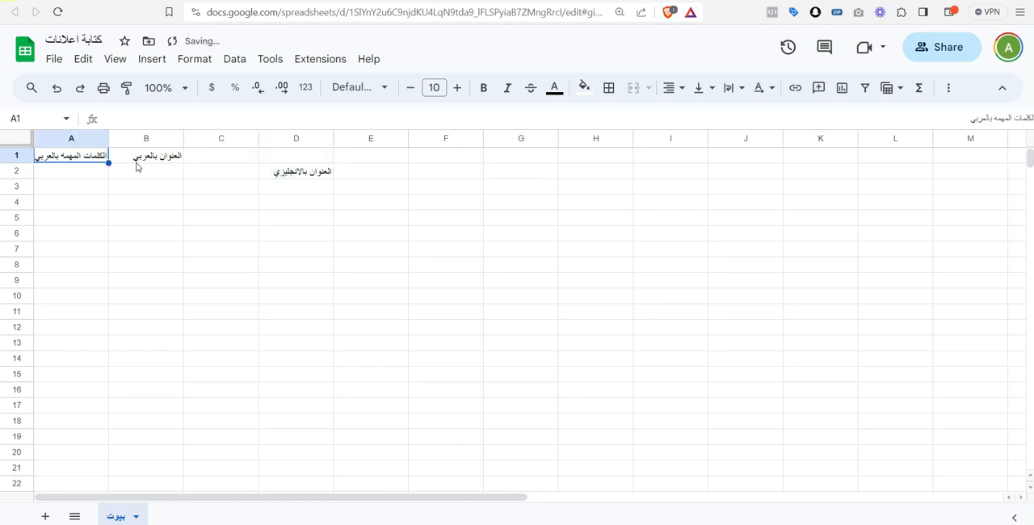
click(284, 174)
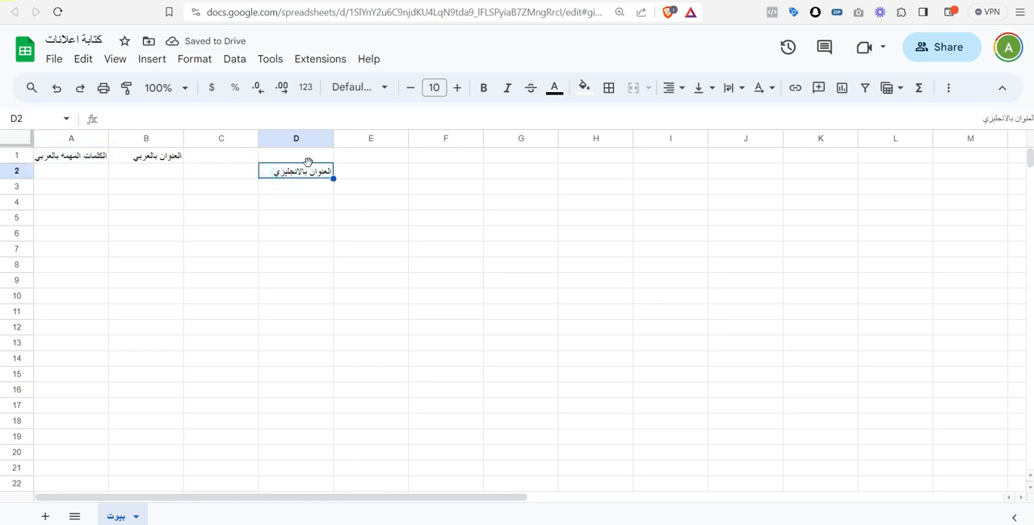
drag(308, 161, 307, 156)
mouse_move(166, 156)
mouse_down()
mouse_move(96, 158)
mouse_move(148, 162)
mouse_up()
click(199, 171)
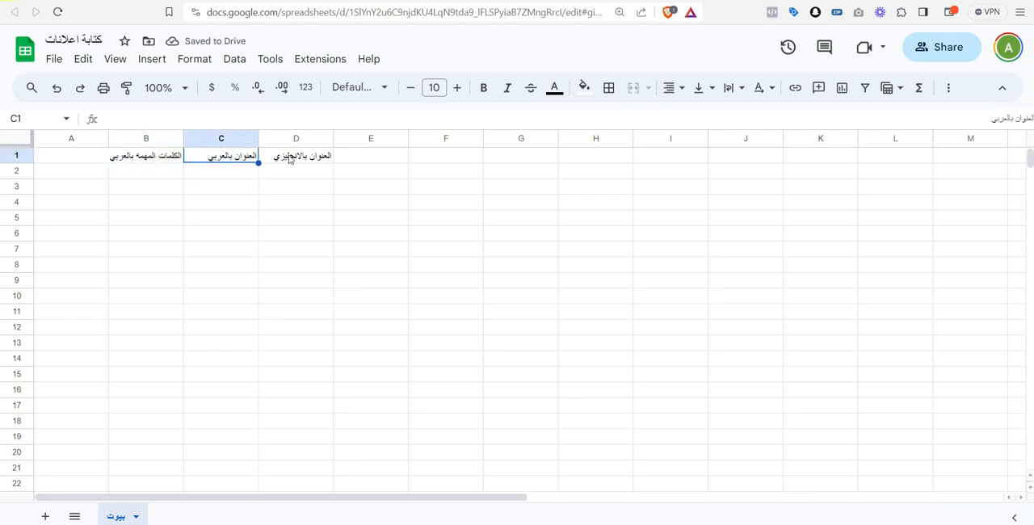
Step: Move the English title header to E1 and enter the header "الكلمات المهمه بالانجلش" in D1
click(307, 159)
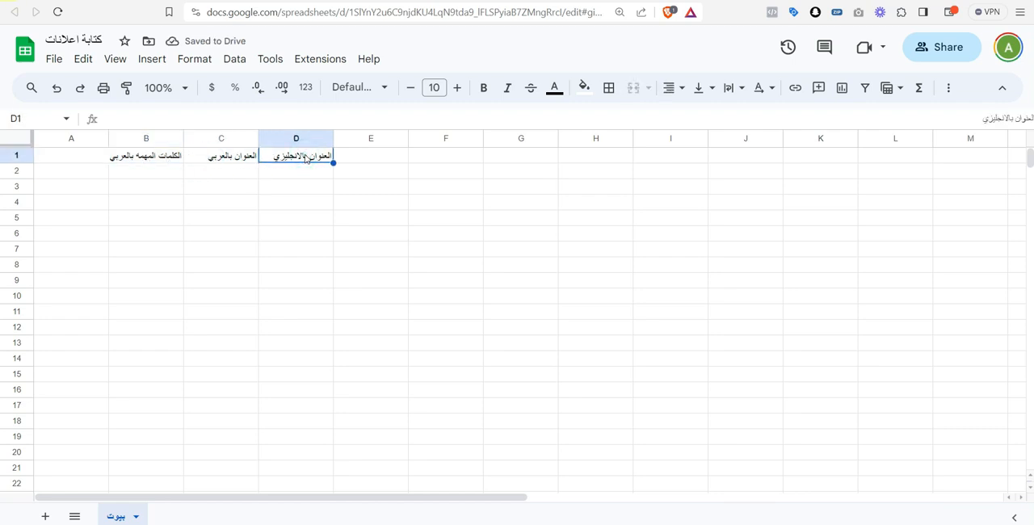
drag(308, 159, 358, 159)
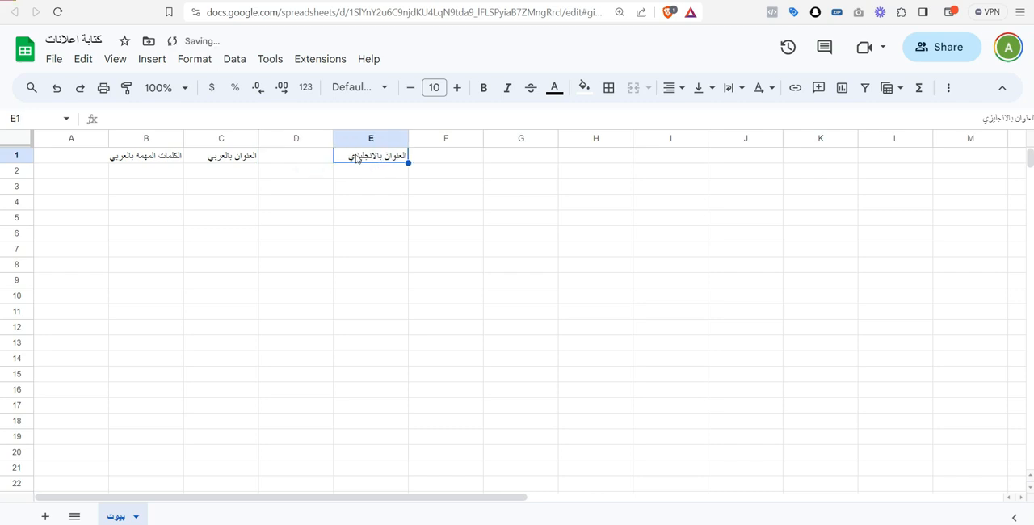
click(302, 159)
text(الكلمات المهمه بالانجلش)
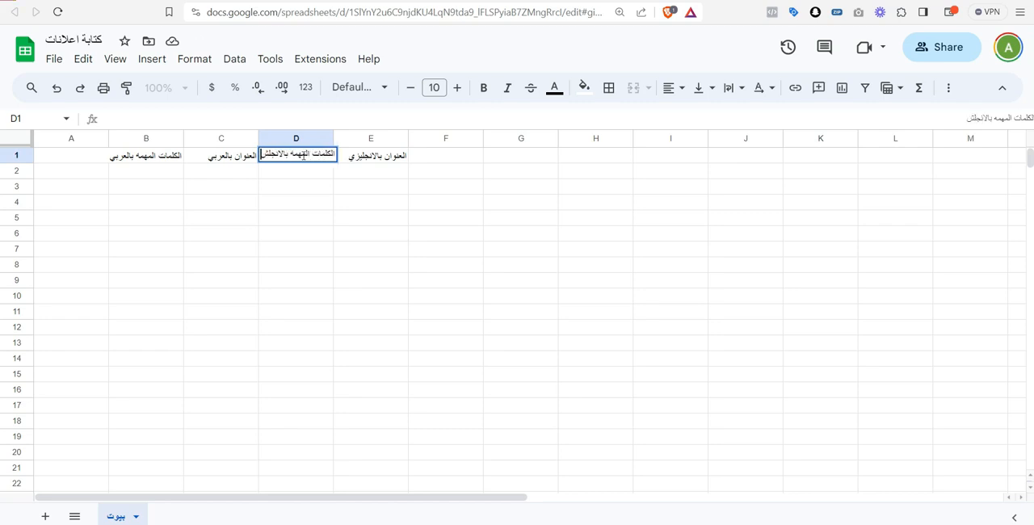
click(429, 157)
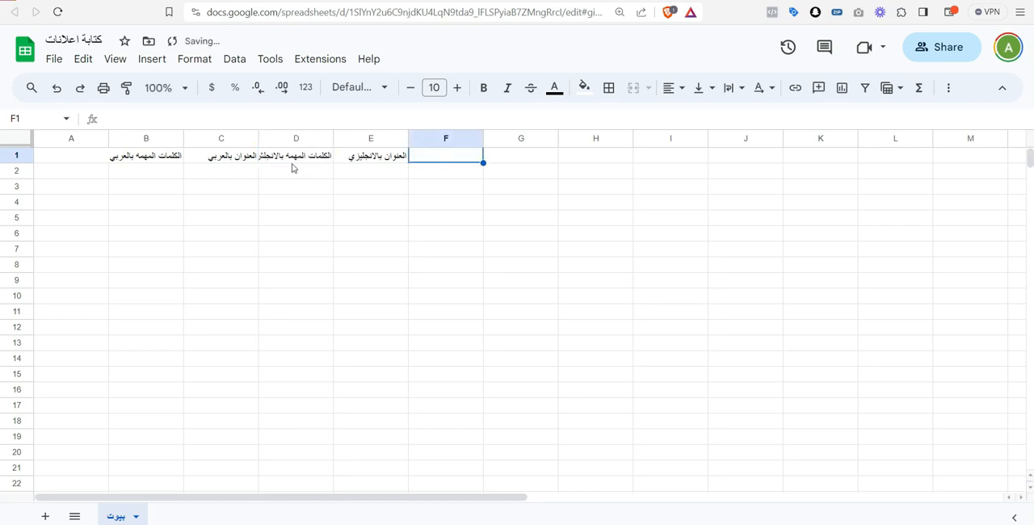
Step: Widen columns D and B slightly so that their keyword headers fit
click(286, 160)
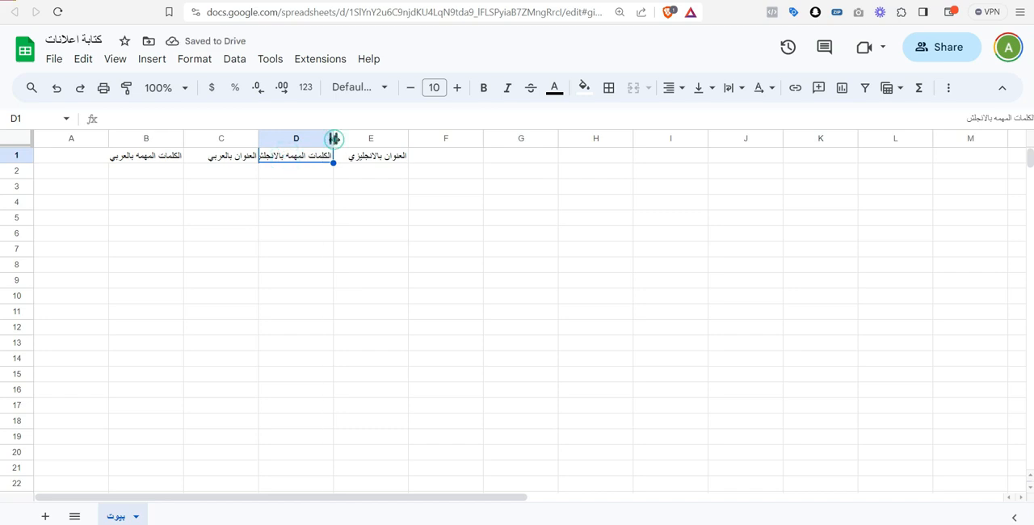
drag(332, 138, 340, 139)
click(258, 138)
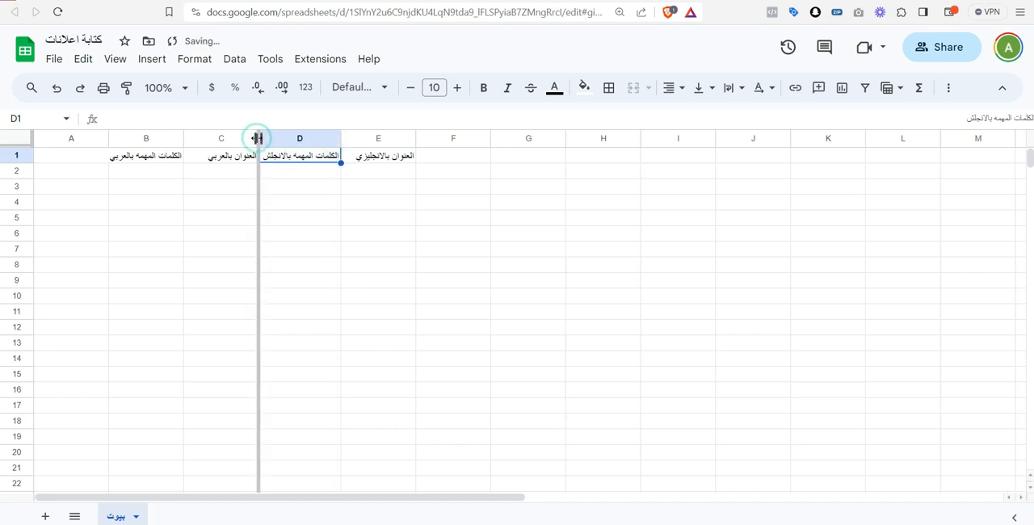
drag(184, 139, 189, 138)
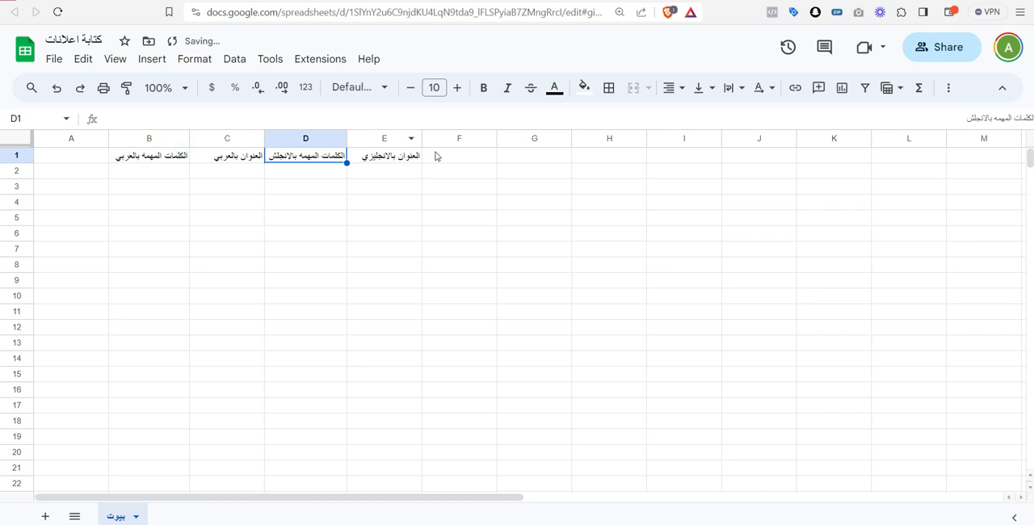
Step: Enter the column headers "الوصف بالعربي" in F1 and "الوصف بالانجليزي" in G1
click(450, 159)
text(الوصف ب)
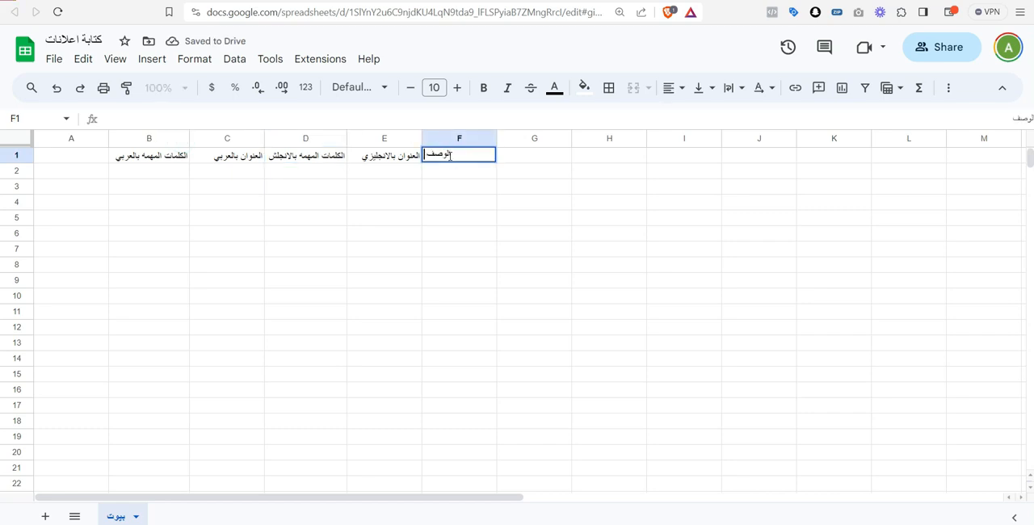
text(العربي)
key(Tab)
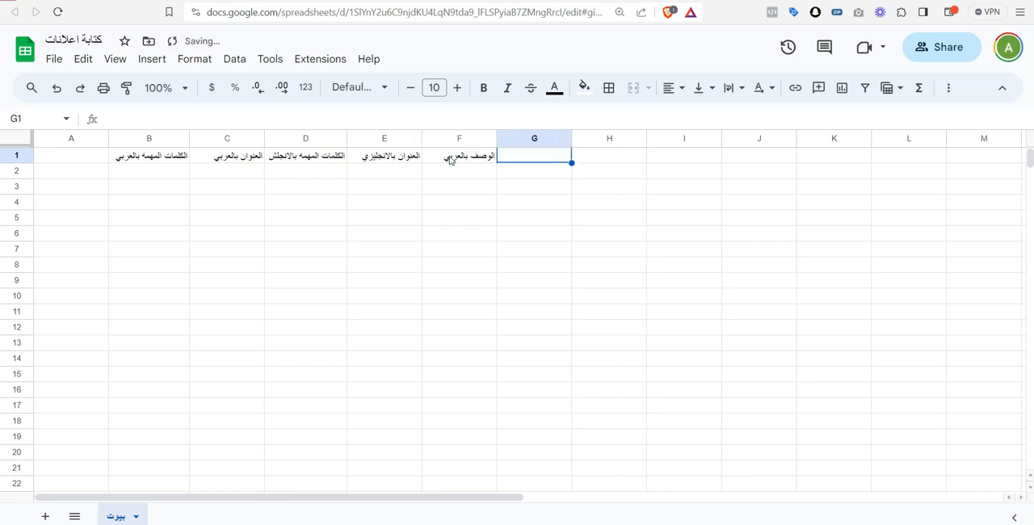
text(الوصف بالانج)
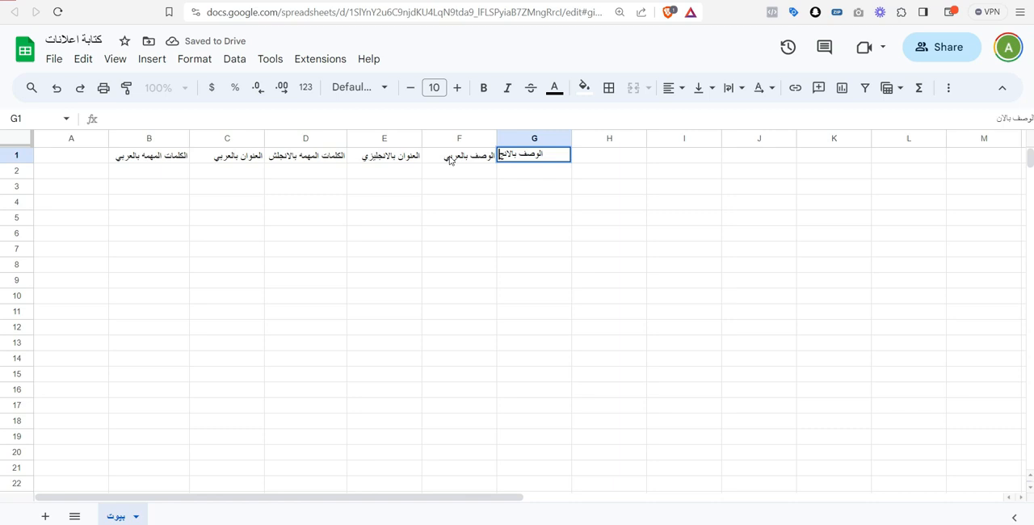
text(ليزي)
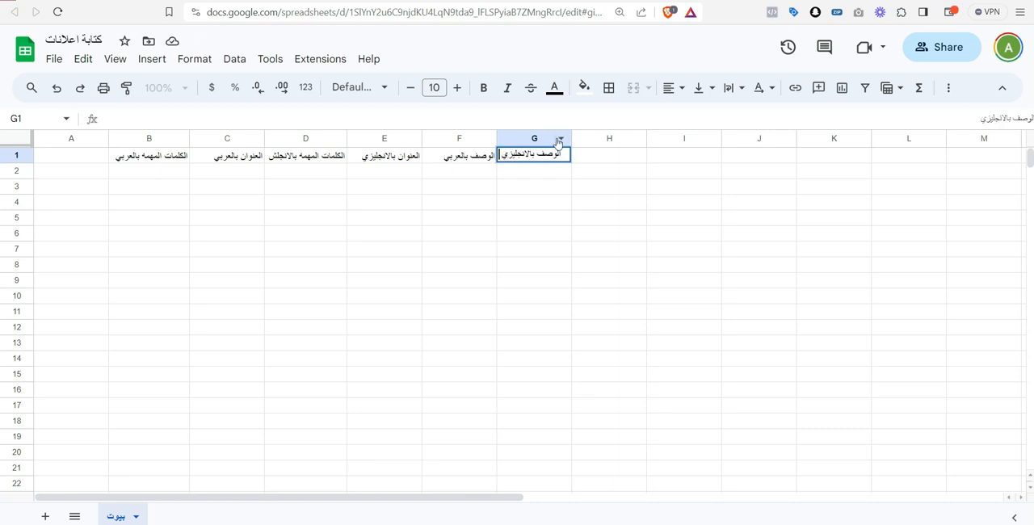
Step: Widen columns B through G to give the keyword, title and description columns more room
drag(573, 138, 637, 138)
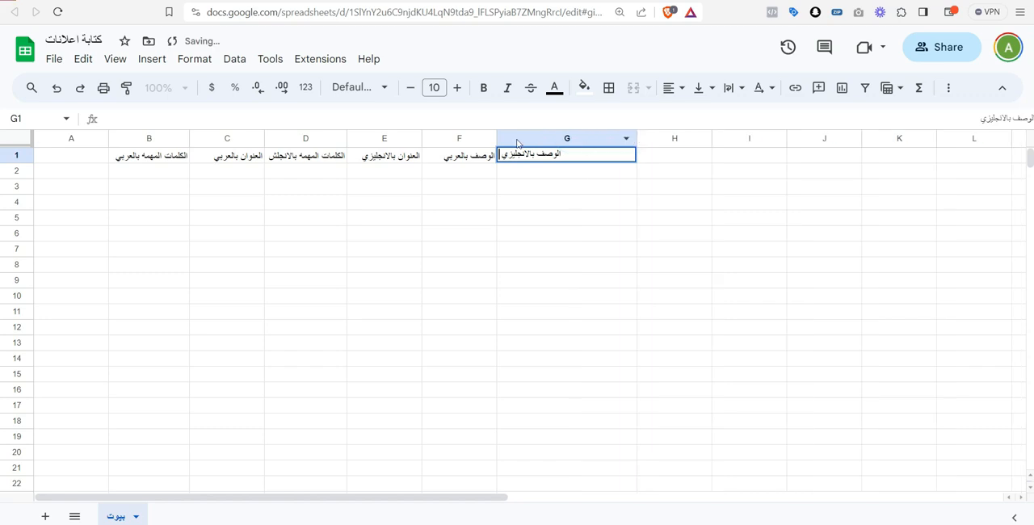
drag(497, 138, 551, 137)
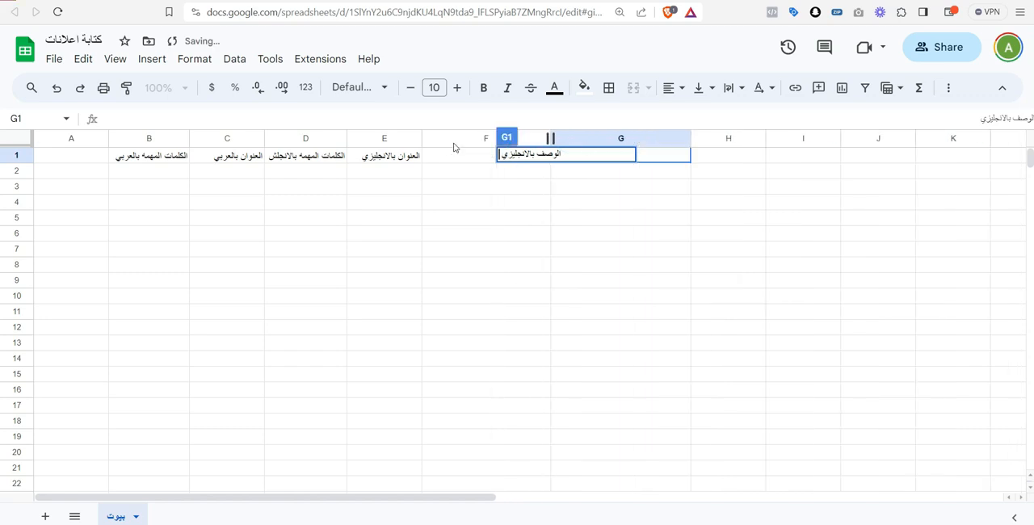
drag(189, 140, 217, 139)
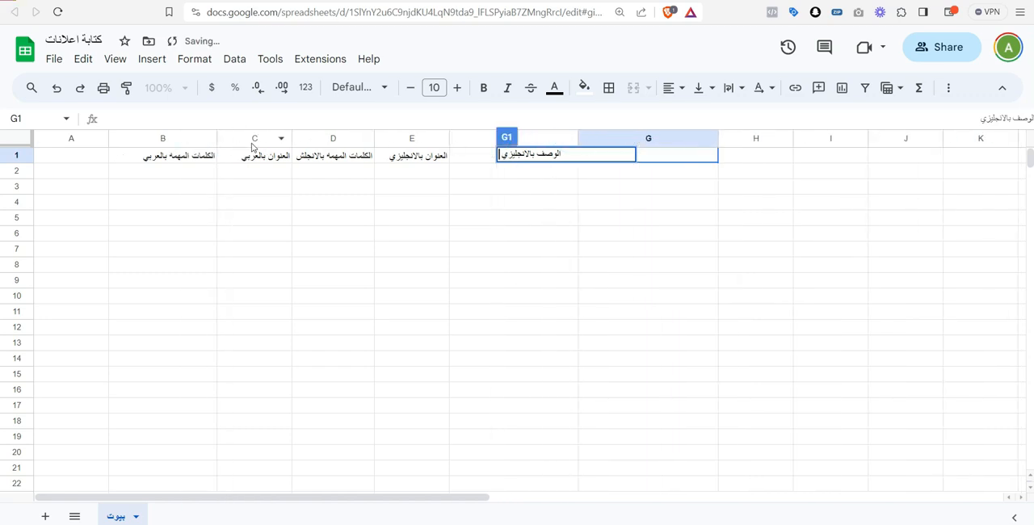
drag(295, 138, 319, 138)
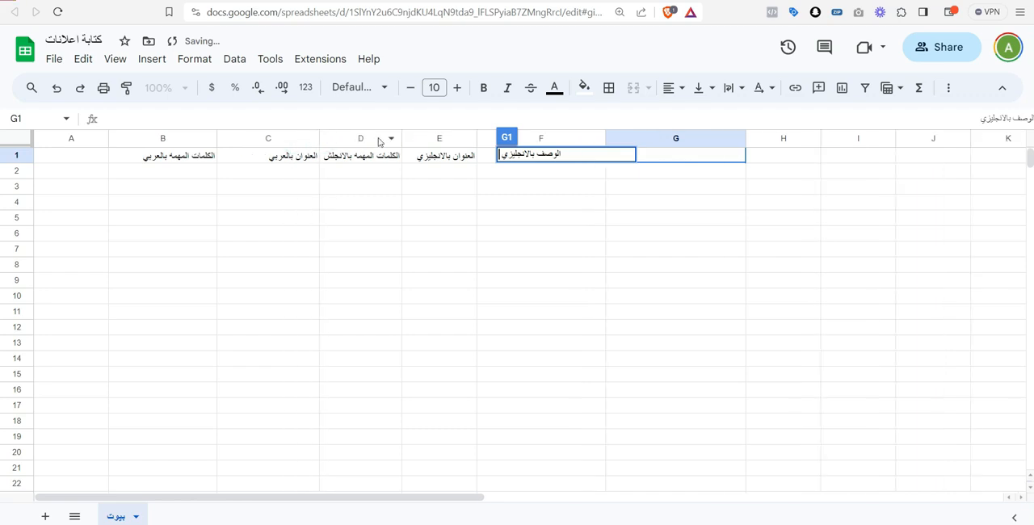
drag(401, 139, 444, 139)
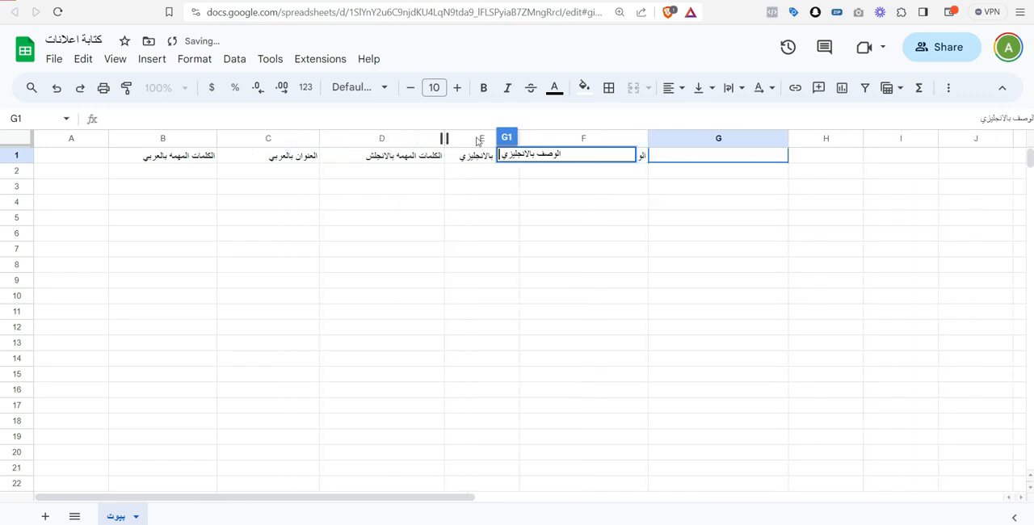
drag(519, 139, 608, 139)
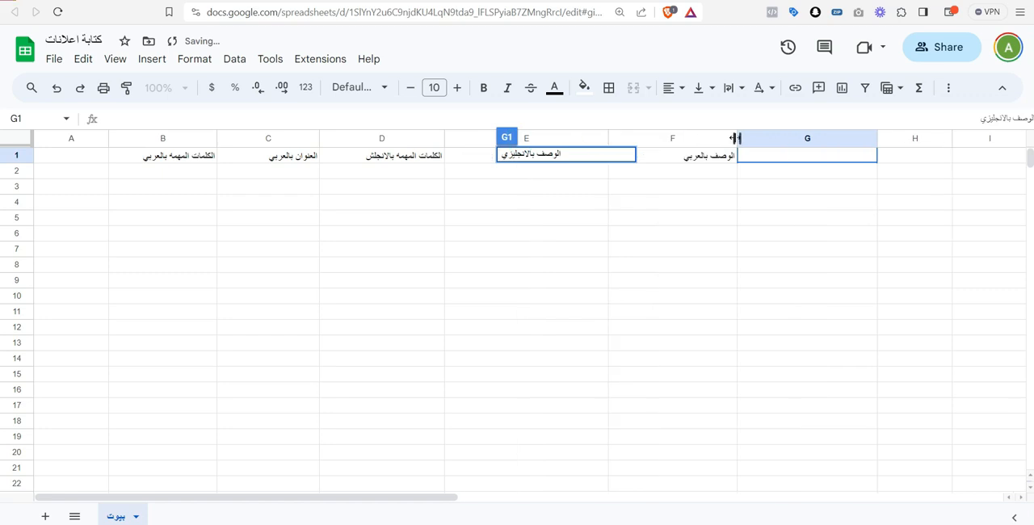
click(154, 233)
Step: Merge cells A2:A17 into one tall cell in column A
drag(69, 155, 72, 348)
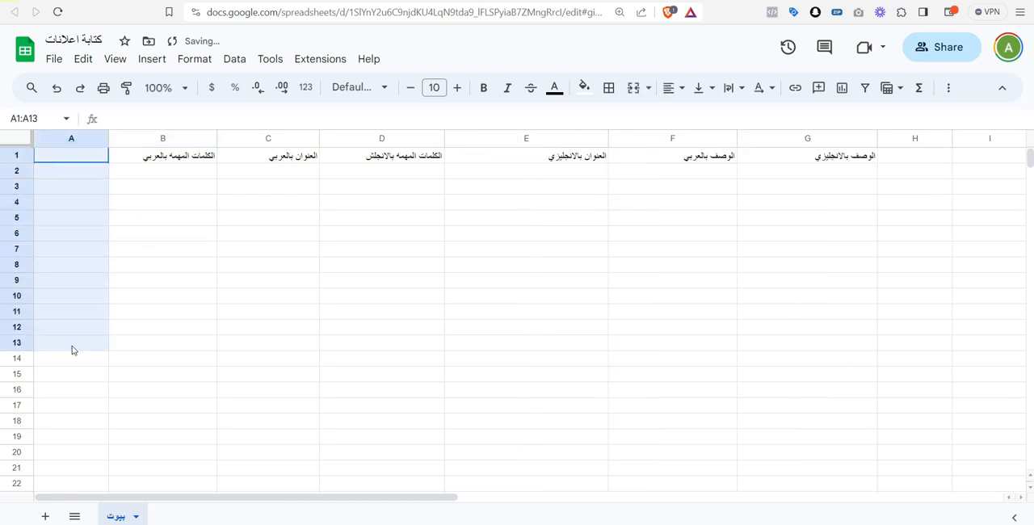
click(45, 177)
drag(45, 176, 75, 405)
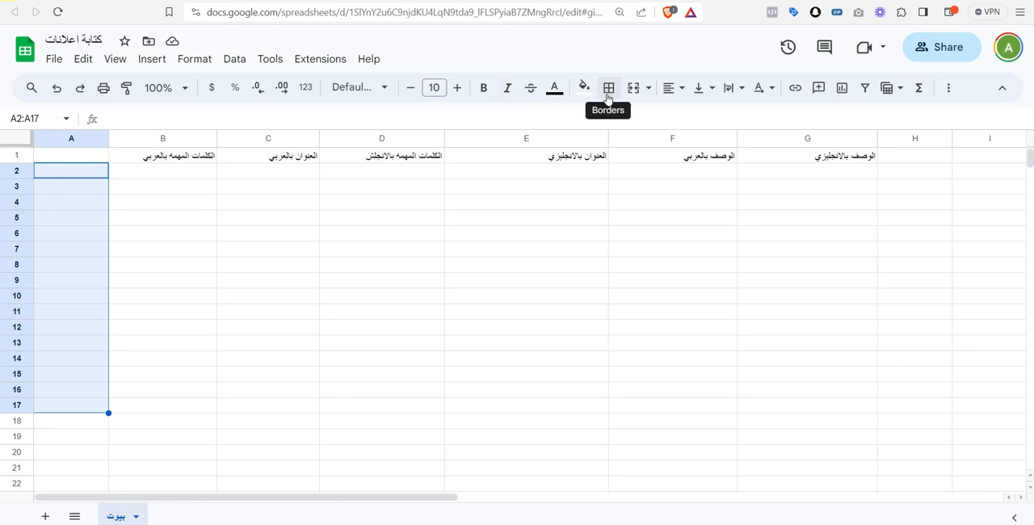
click(634, 87)
Step: Enter the project name "عزيزي فينيس" in the merged cell A2:A17
click(73, 298)
text(عزيزي)
key(Return)
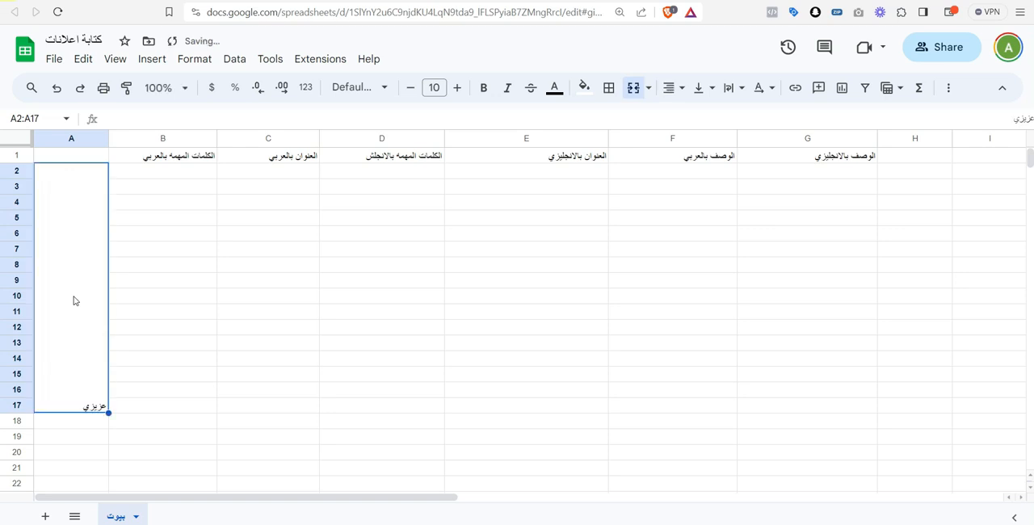
click(74, 301)
text(في)
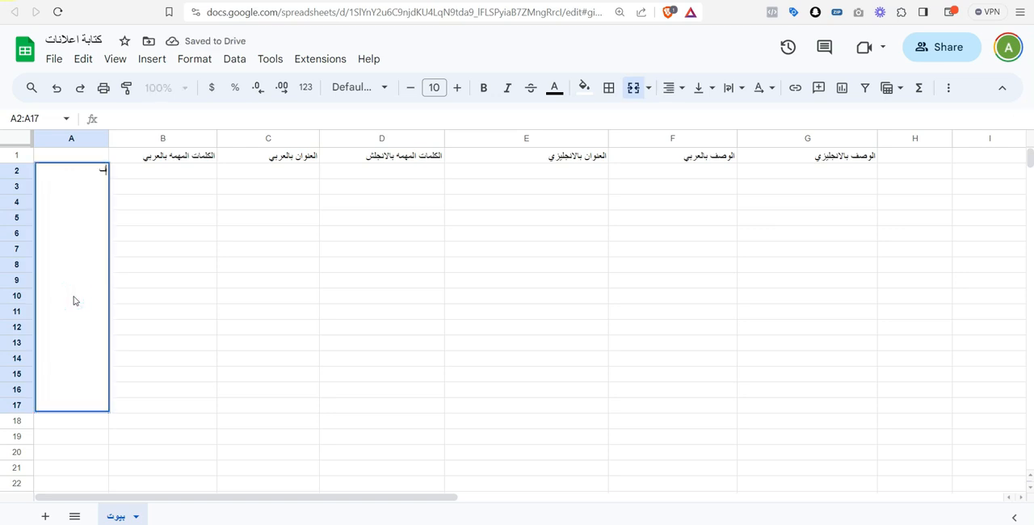
text(عزيزي فينيس)
key(Tab)
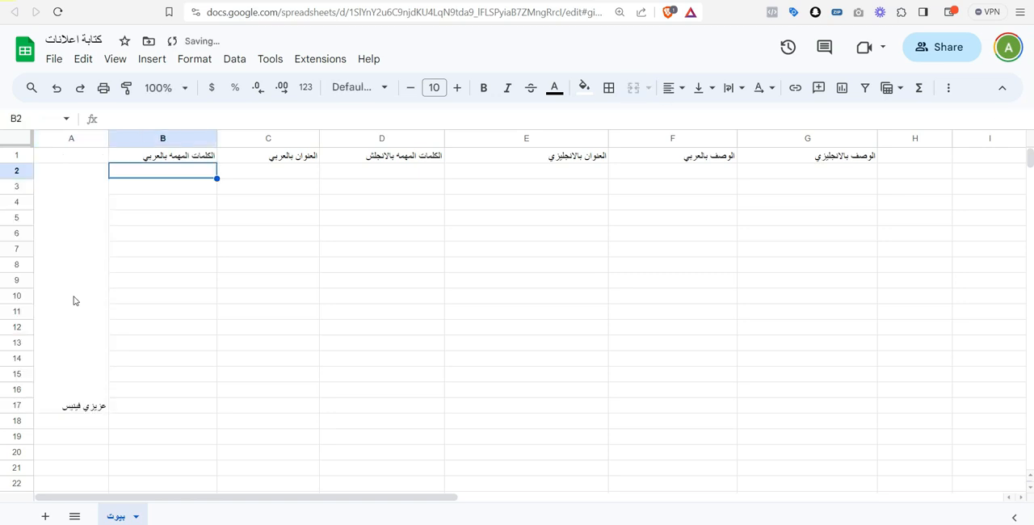
Step: Enter the Arabic keywords "ستوديو" in B2 and "ستوديو للبيع" in B3
text(ستوديو)
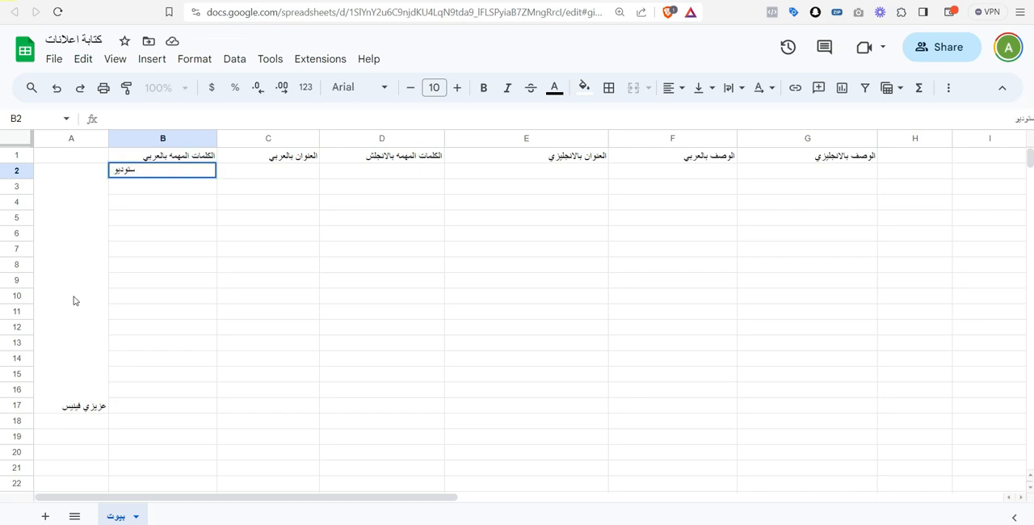
key(Return)
text(ستو)
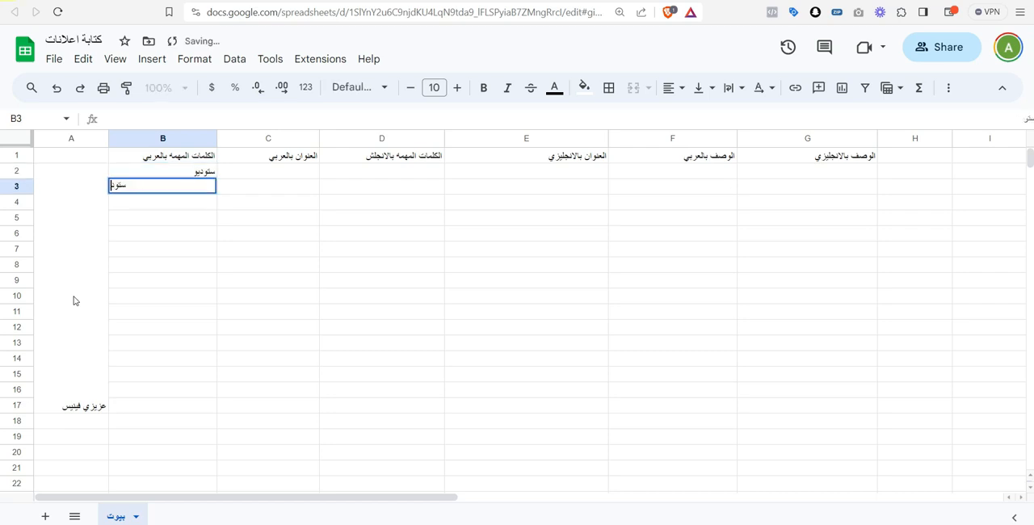
text(ديو)
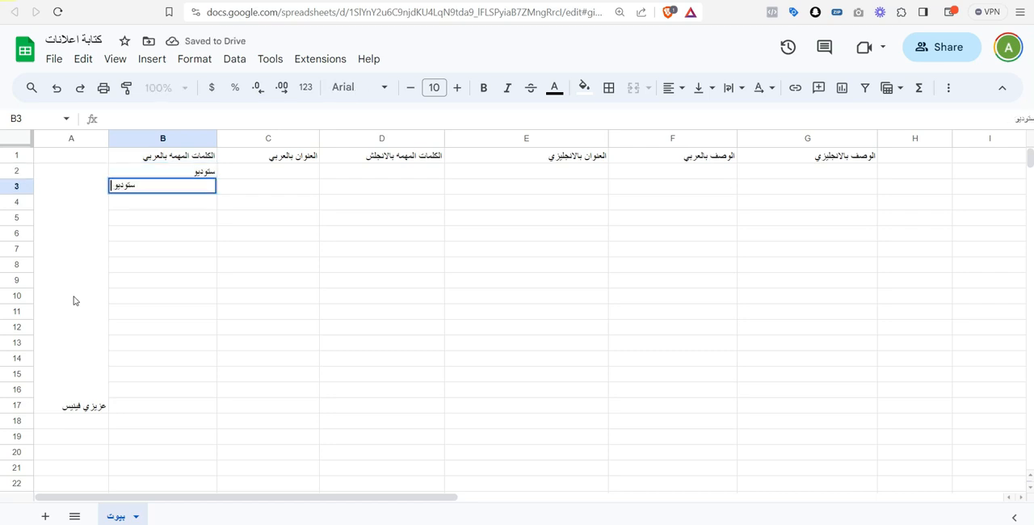
text( بلبيع)
key(Return)
Step: Add the Arabic keywords "شقه للبيع" in B4 and "شقه بدبي" in B5
text(شو للبيع)
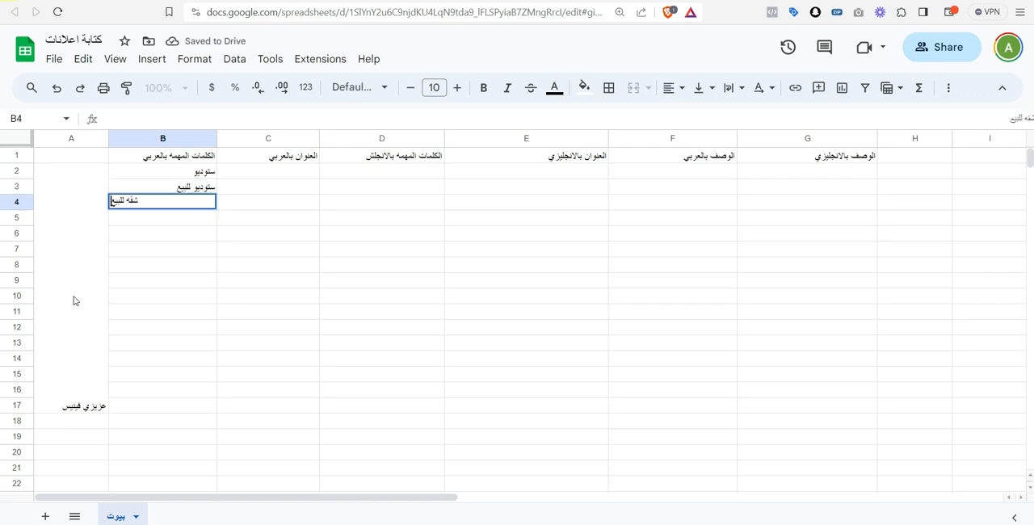
key(Return)
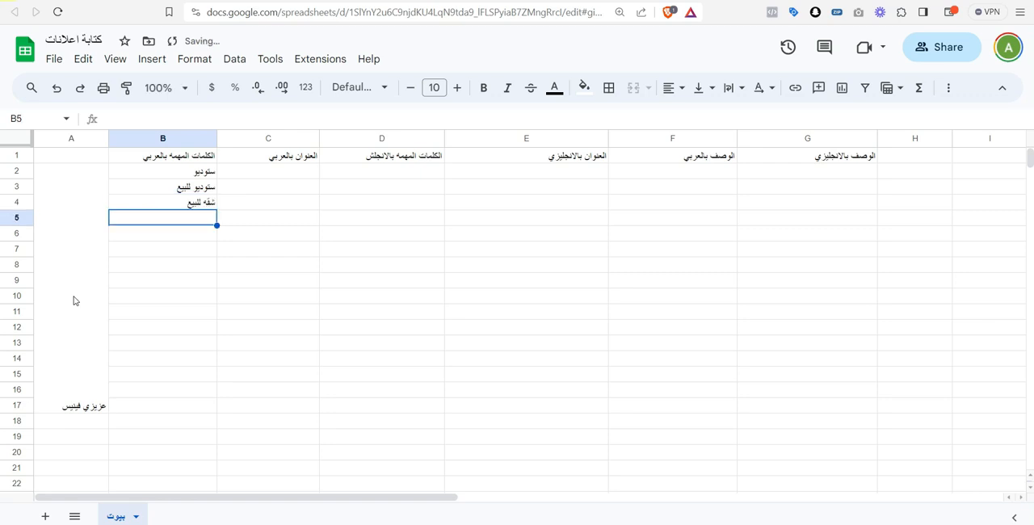
text(شقه بدبي)
key(Return)
Step: Enter the keyword "ستوديو بدبي" in B6, retyping the cell to correct its spelling
text(اتوديو ب)
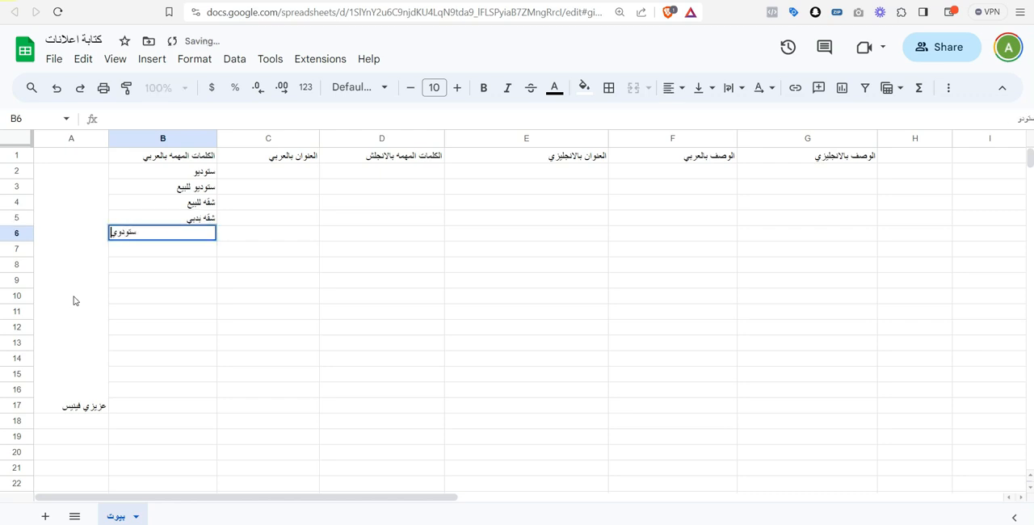
text(دب)
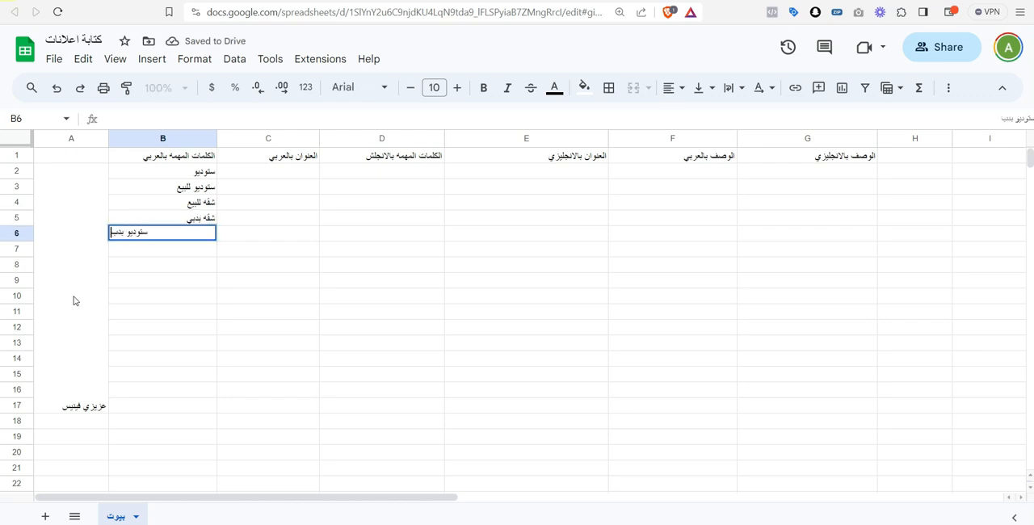
key(Return)
text(ي)
key(Escape)
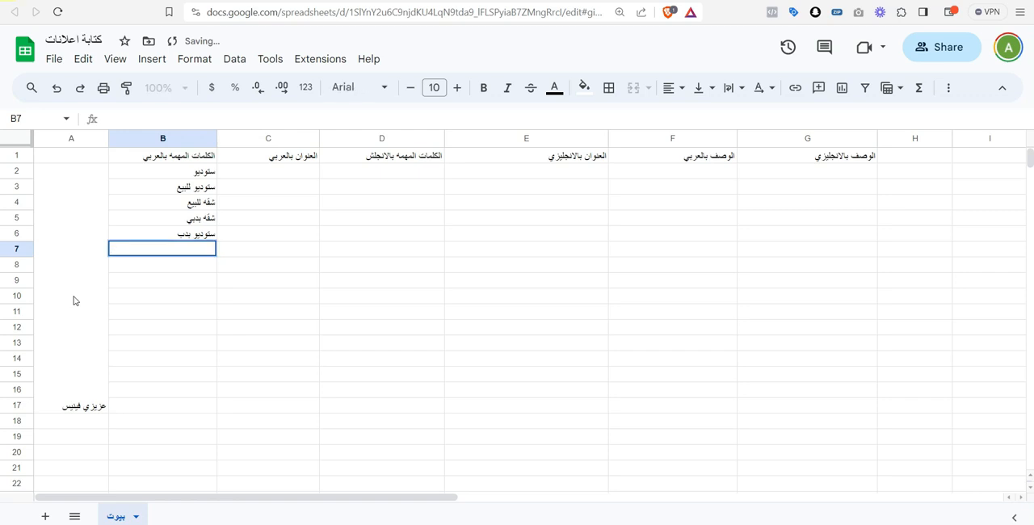
key(Up)
text(ي)
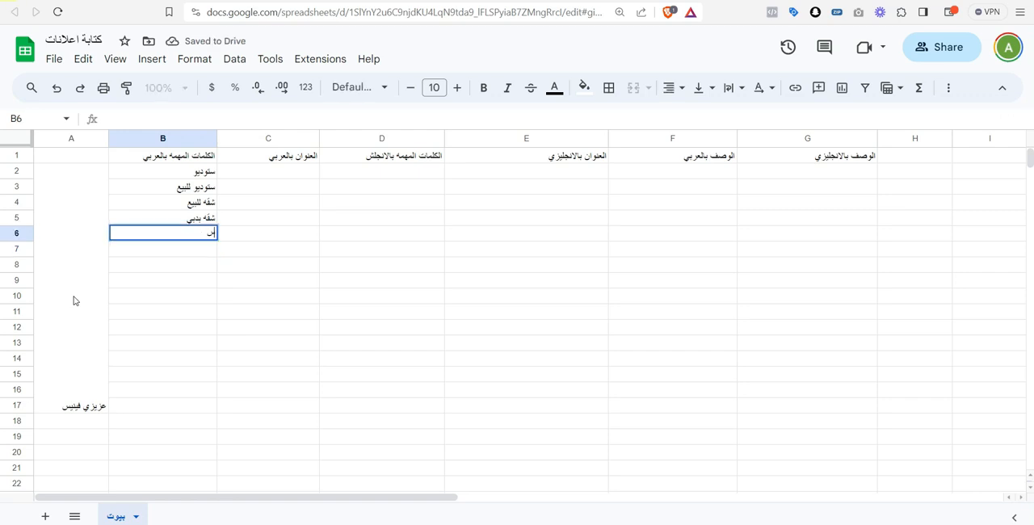
text(توديو بدبي)
key(Return)
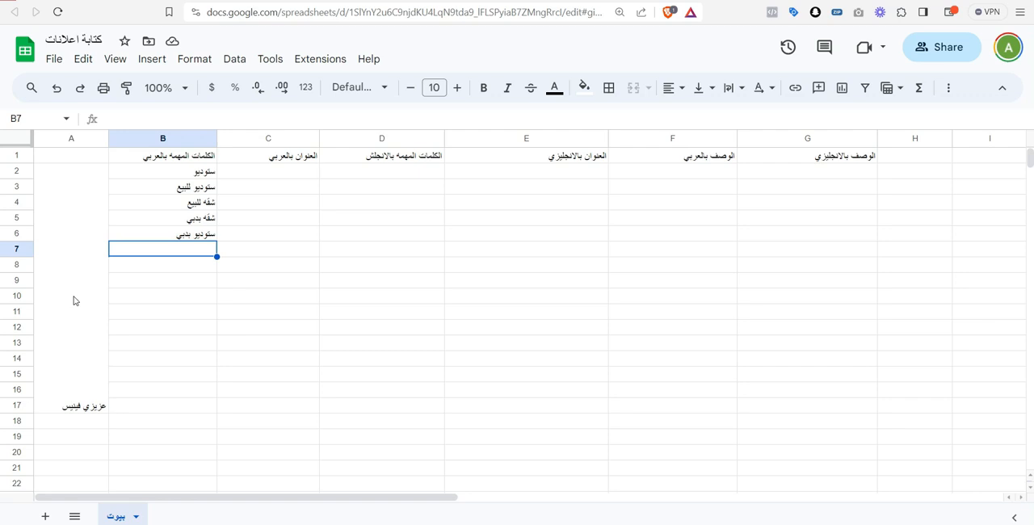
Step: Enter the longer keywords "ستوديو للبيع بدبي" in B7 and "شقة للبيع بدبي" in B8
text(بتوديو)
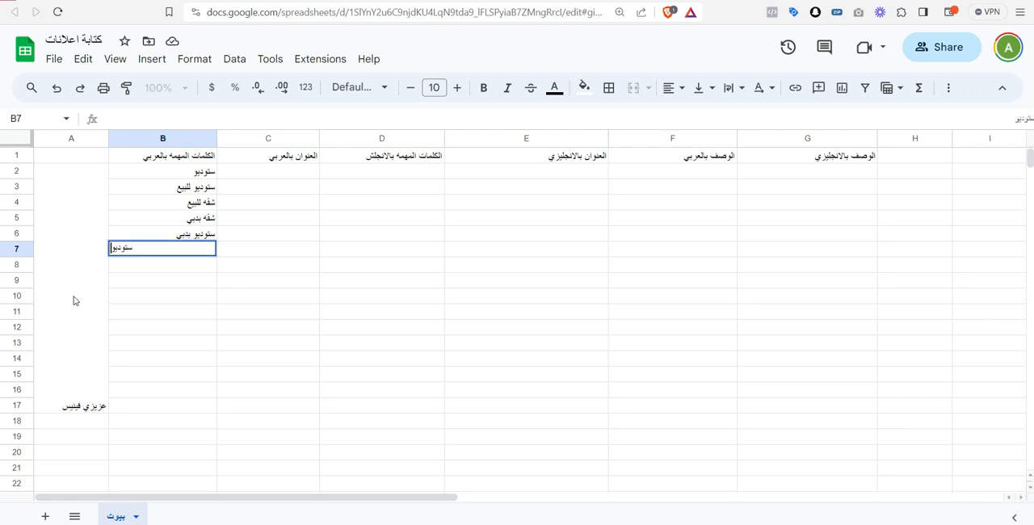
text( للبيع بدبي)
key(Return)
text(شو)
text(ة)
text( للبيع بدبي)
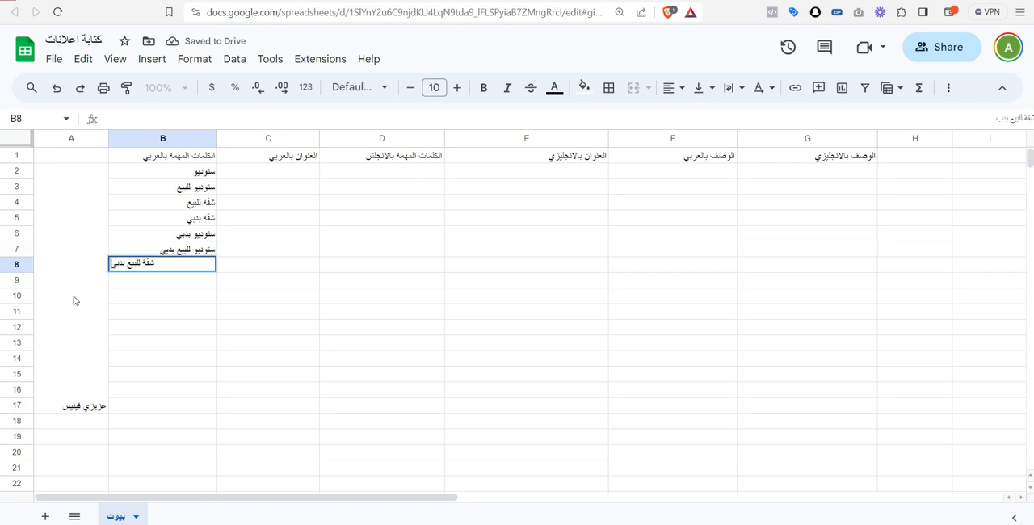
key(Return)
Step: Enter the one-bedroom keyword "شقه غرفه وصاله للبيع بدبي" in B9
text(ش)
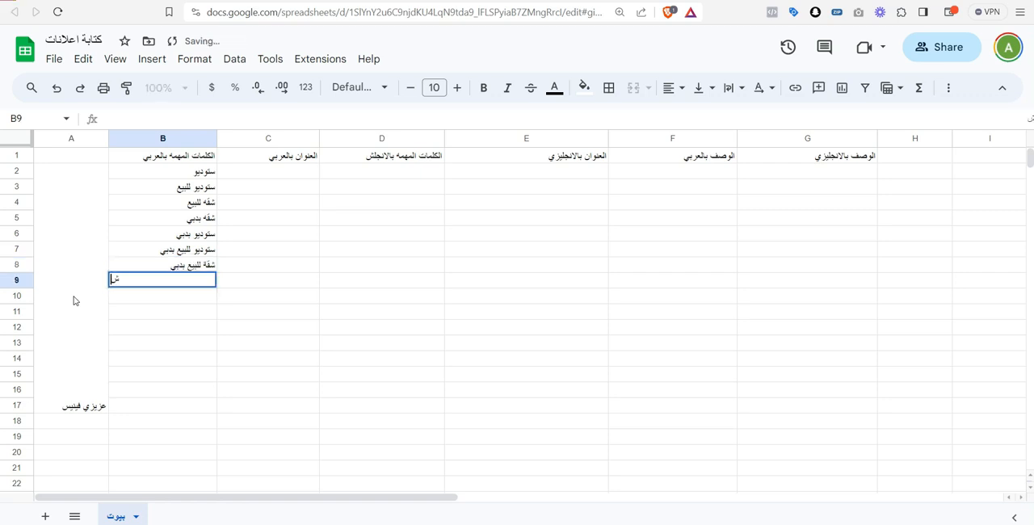
text(قه غرف)
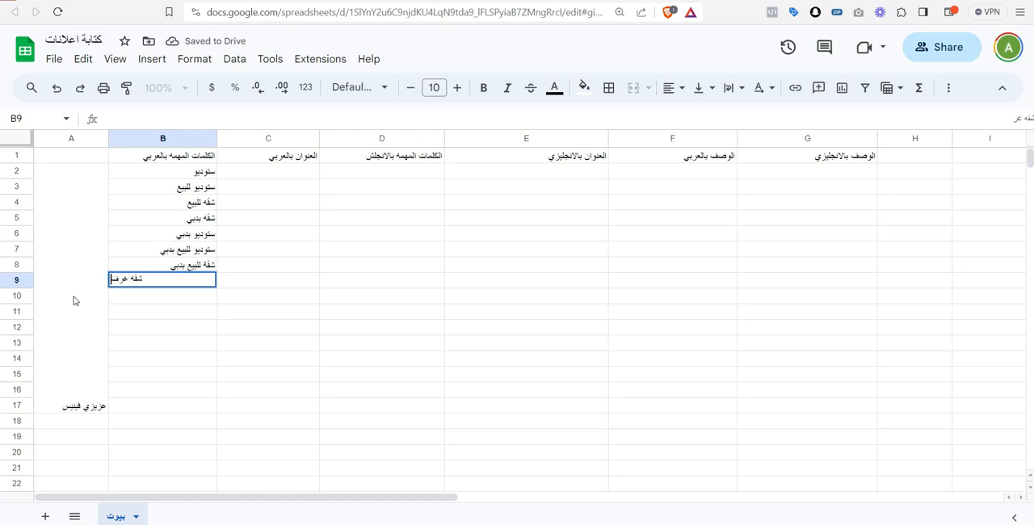
text(ه وصاله للبيع بدبي)
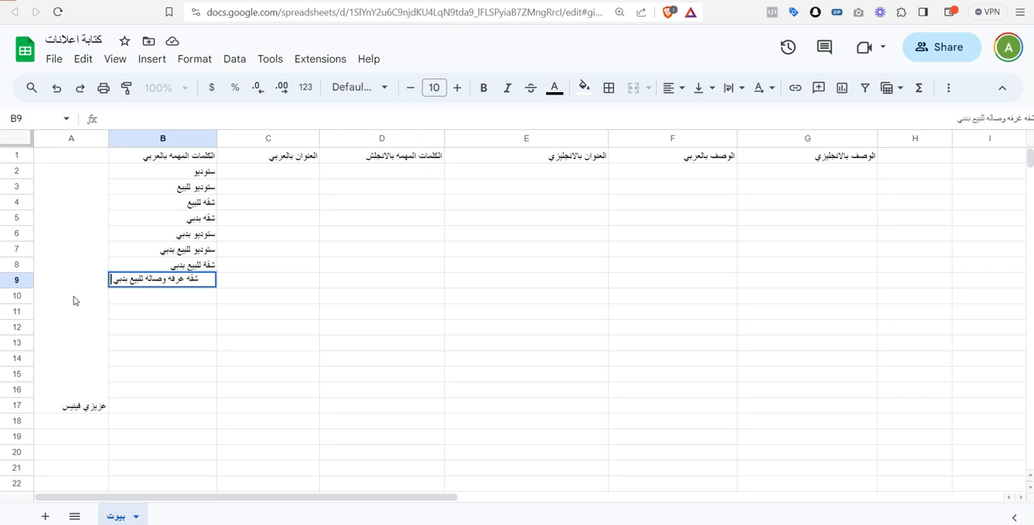
key(Return)
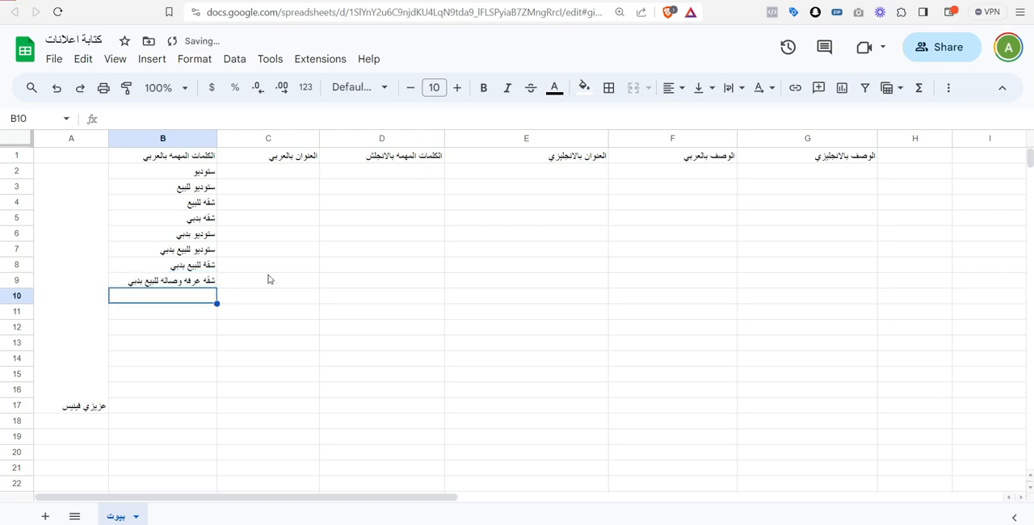
click(292, 178)
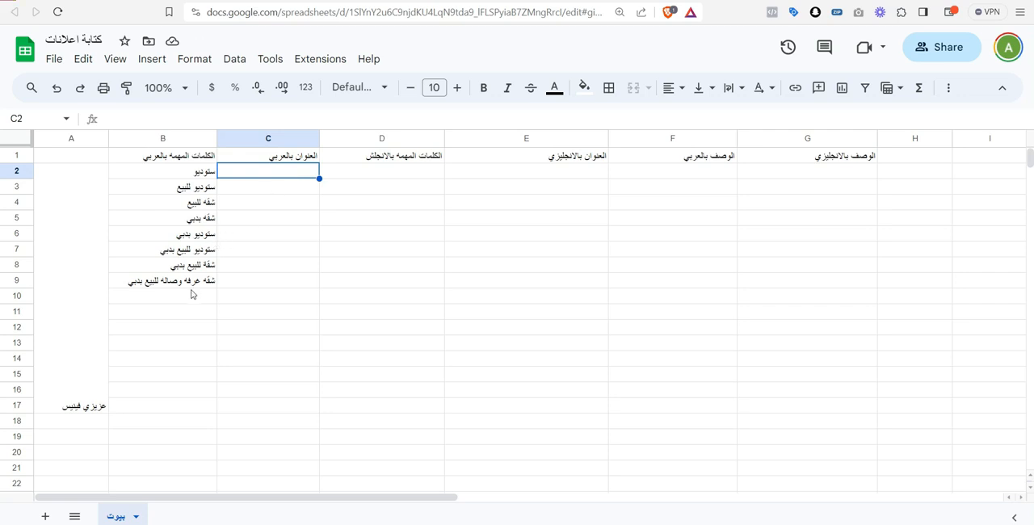
Step: Add the instalment keywords "شقه للبيع بالتقسيط" in B10 and "شقه بالتقسيط بدبي" in B11
click(192, 294)
text(شقة)
text( ل)
text(لبي)
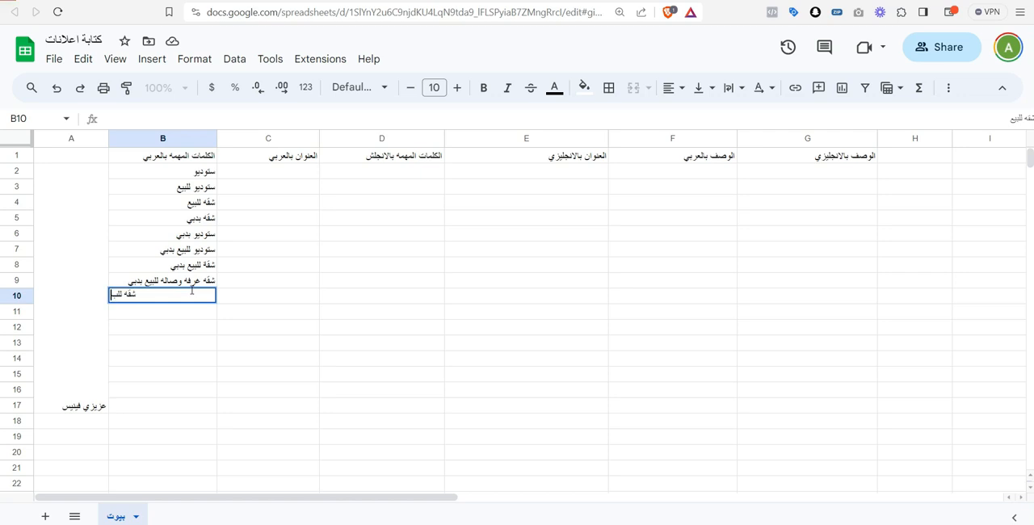
text(ع بالتقسيط)
key(Return)
text(اقه بالتقسيط)
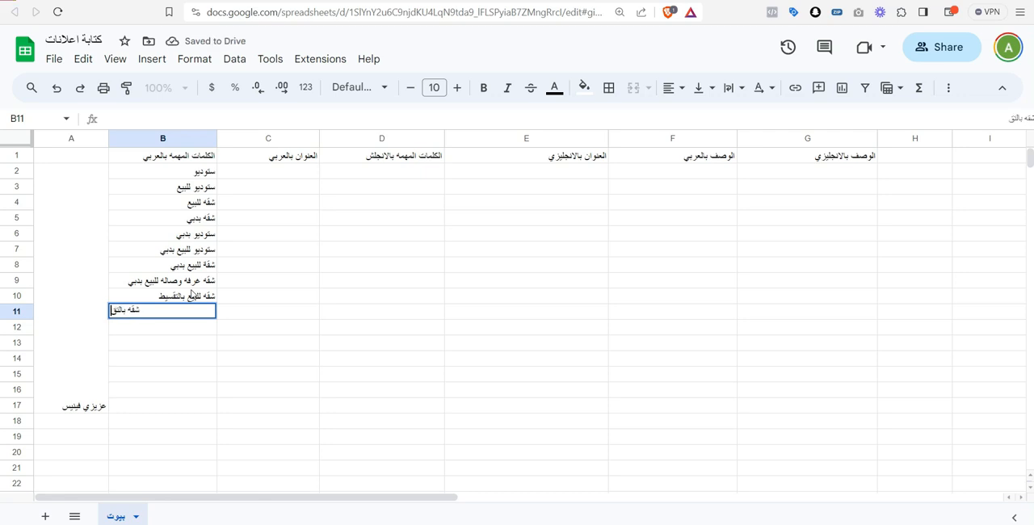
text( بدبي)
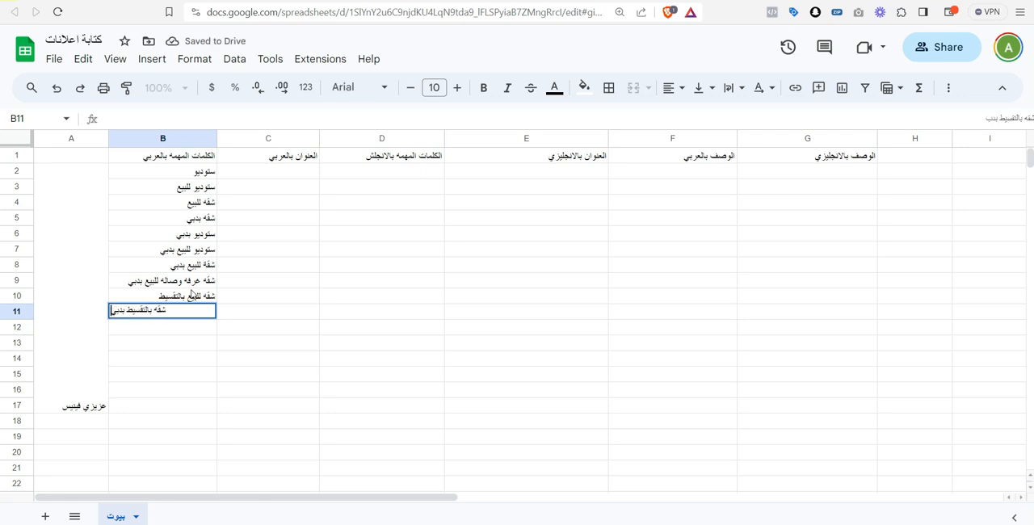
key(Return)
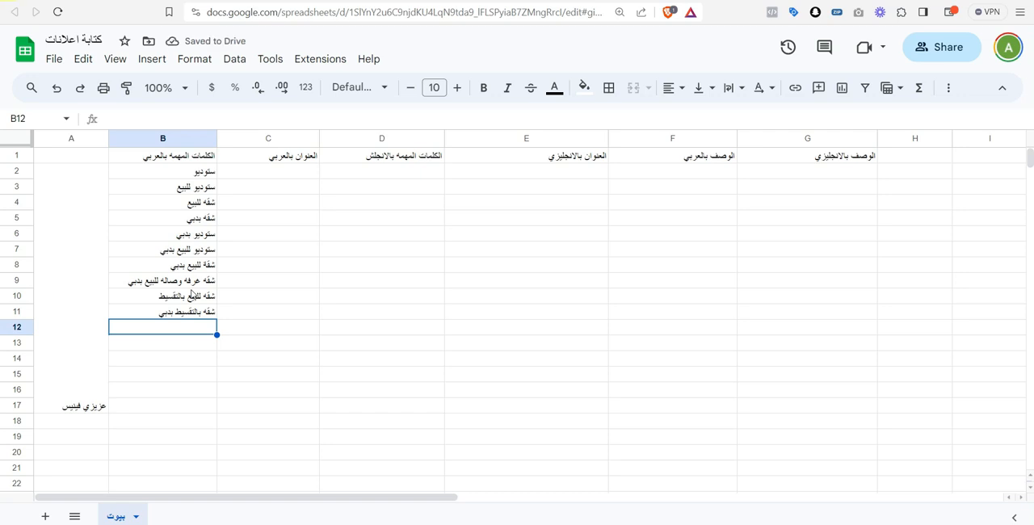
Step: Enter the cheap-apartments keyword "شقق رخيصه بدبي" in B12
text(شق)
text(قه)
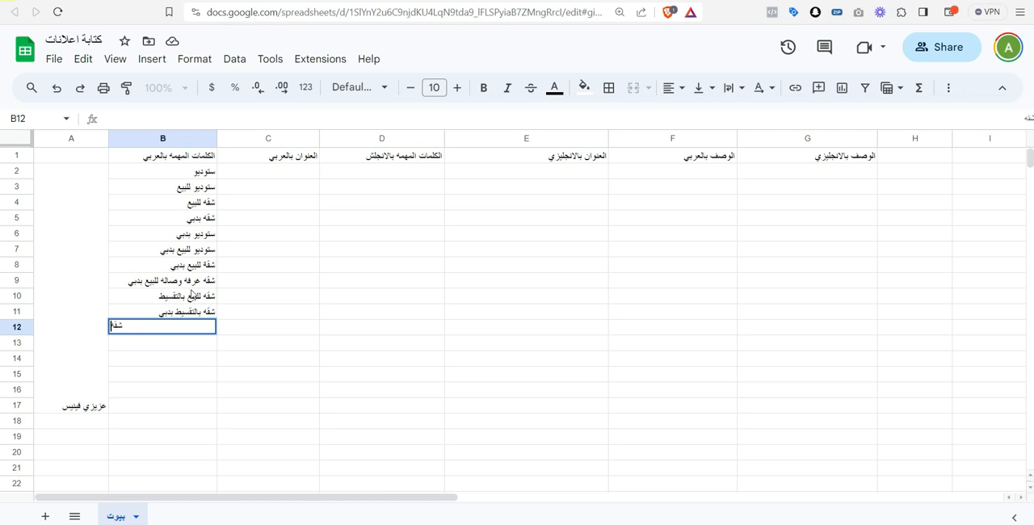
text(ق رخيصه بدبي)
key(Return)
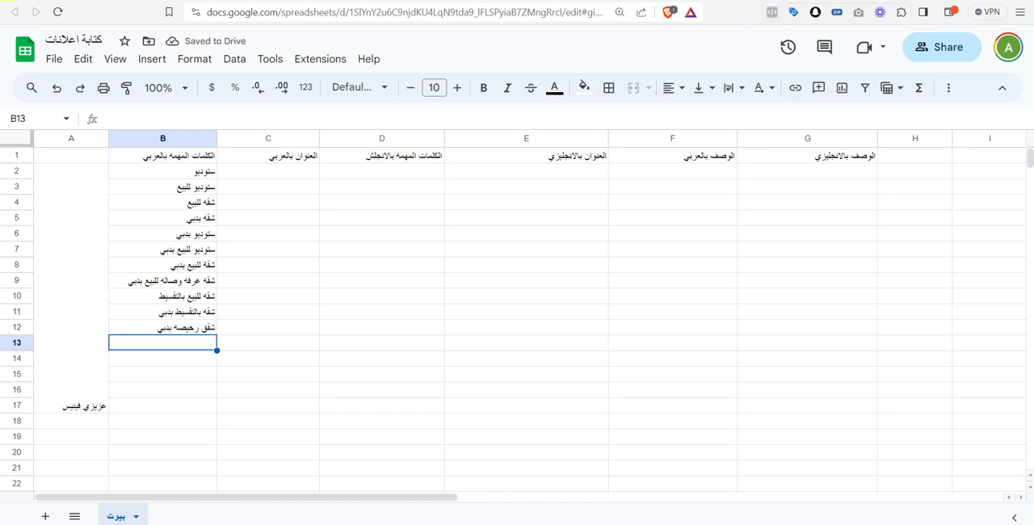
Step: Switch to Google Chrome from the desktop, decline restoring the previous pages and maximize the window
key(super+d)
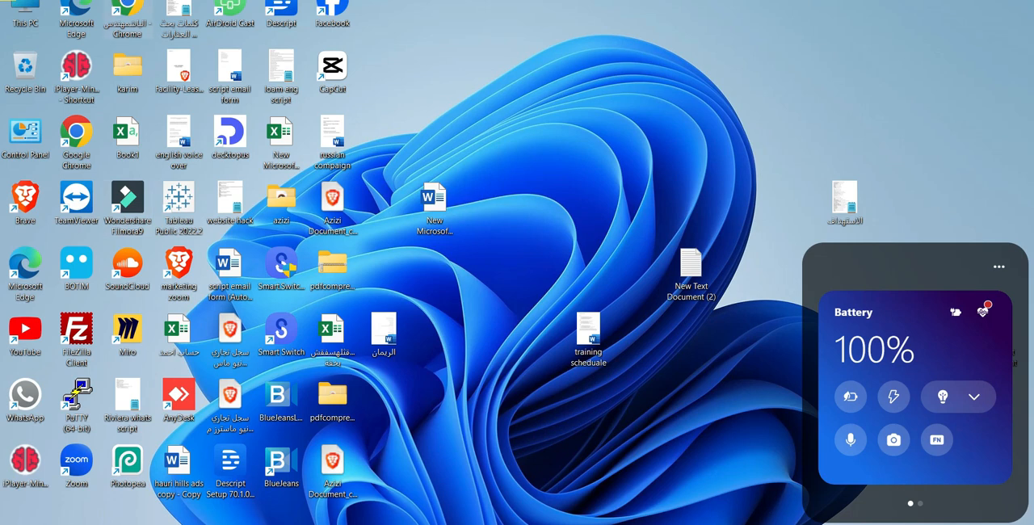
double_click(127, 6)
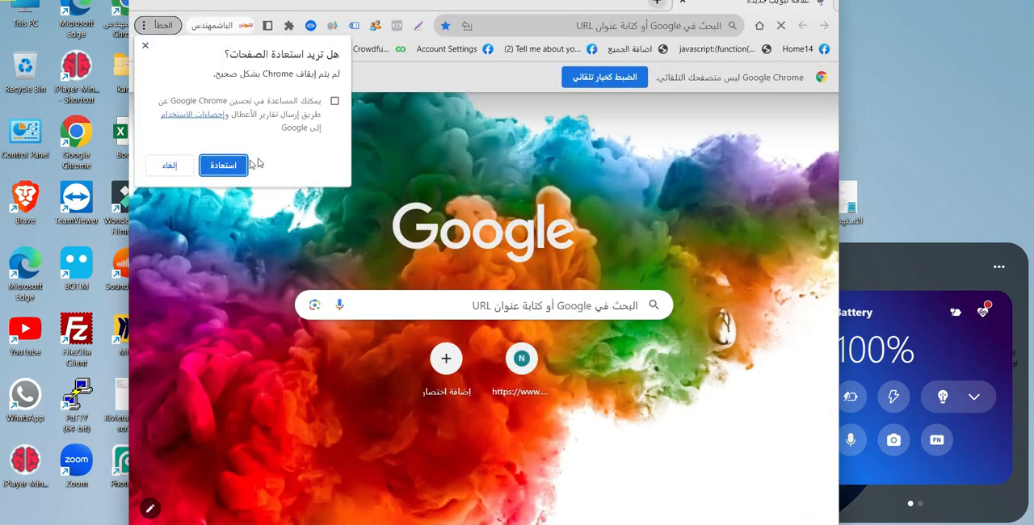
click(169, 164)
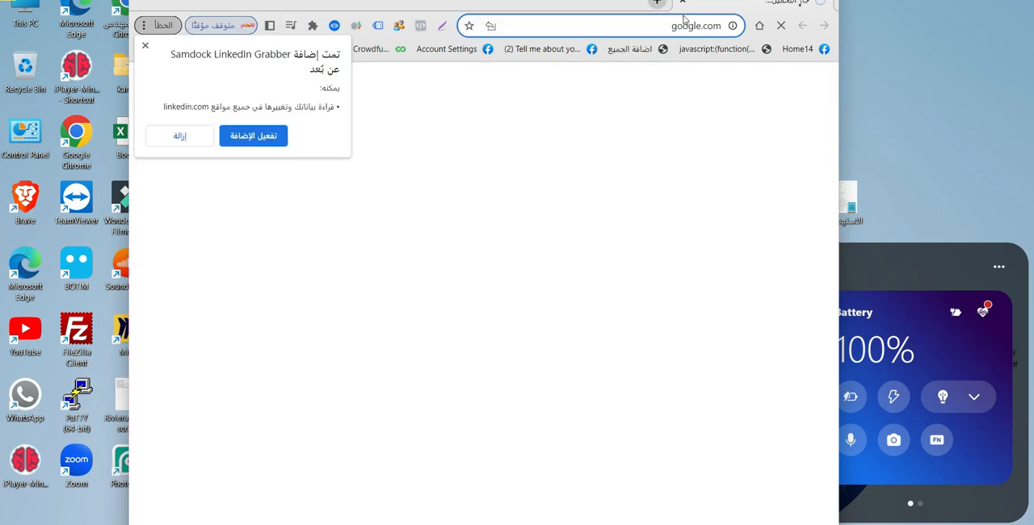
double_click(599, 7)
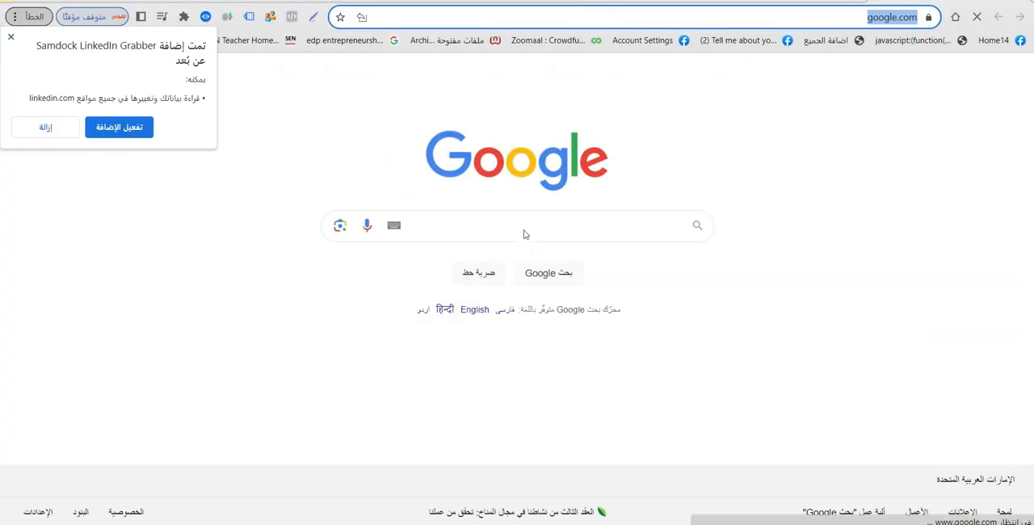
Step: Search Google for the suggested phrase "شقة للبيع دبي"
click(522, 223)
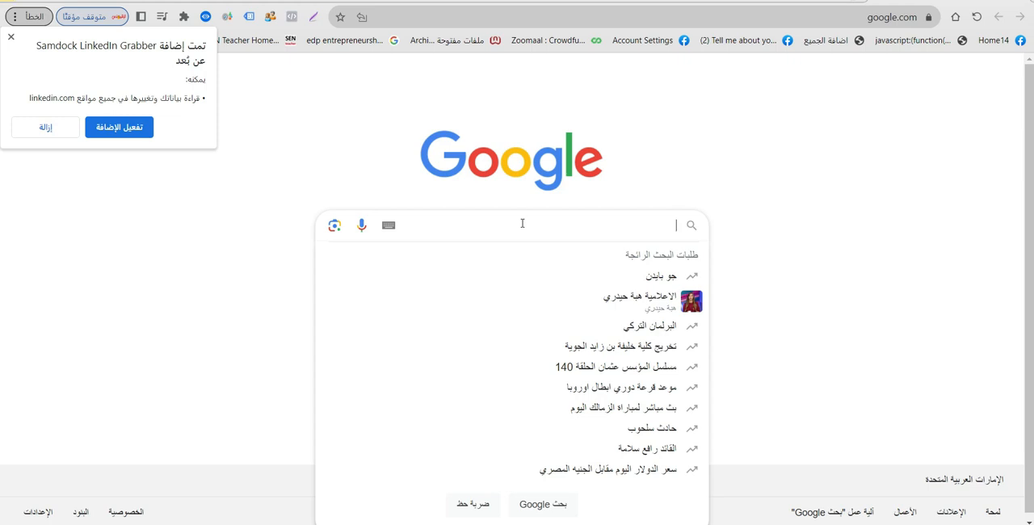
text(شقق)
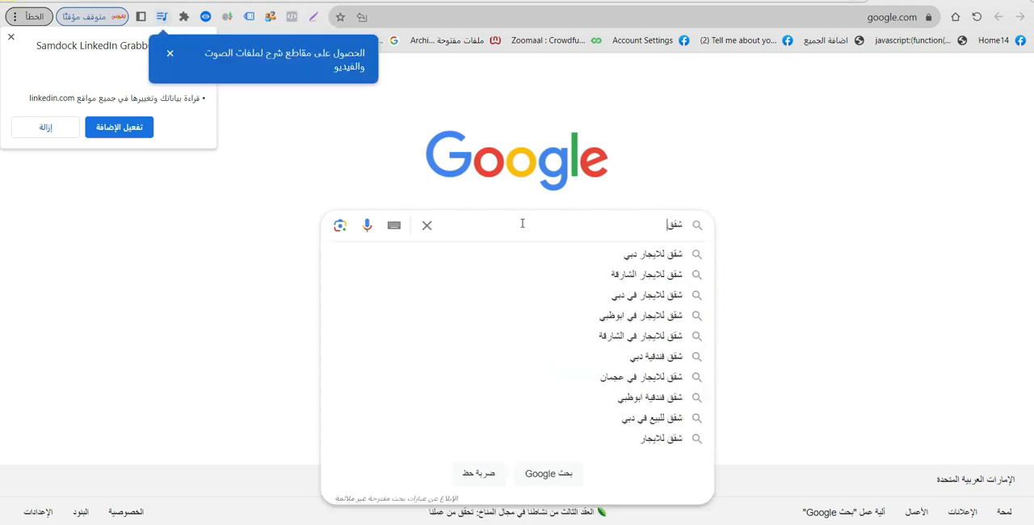
key(BackSpace)
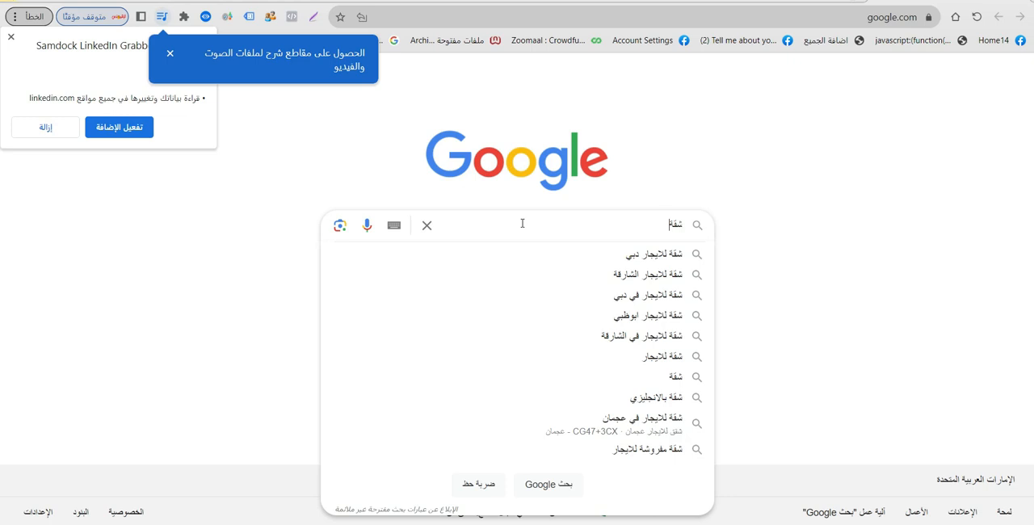
text(للب)
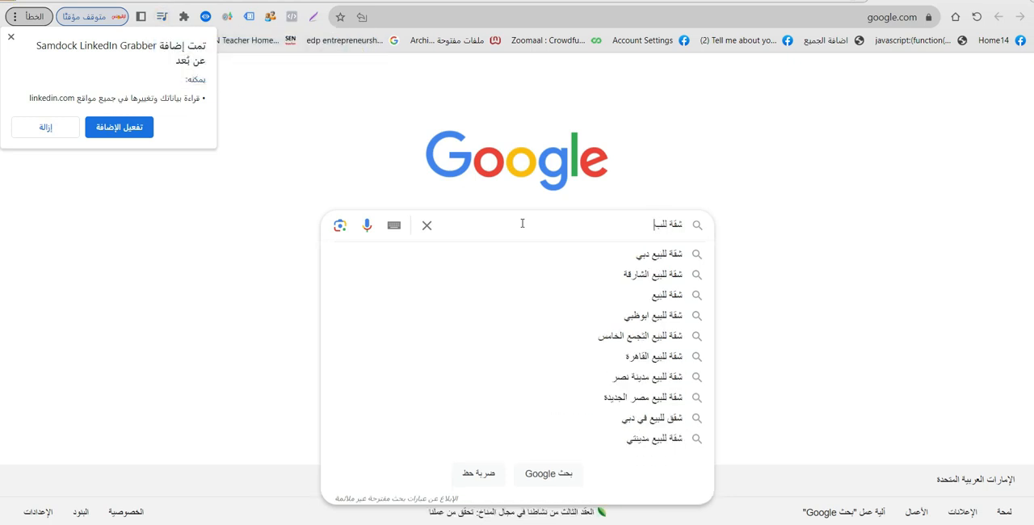
key(Down)
key(Return)
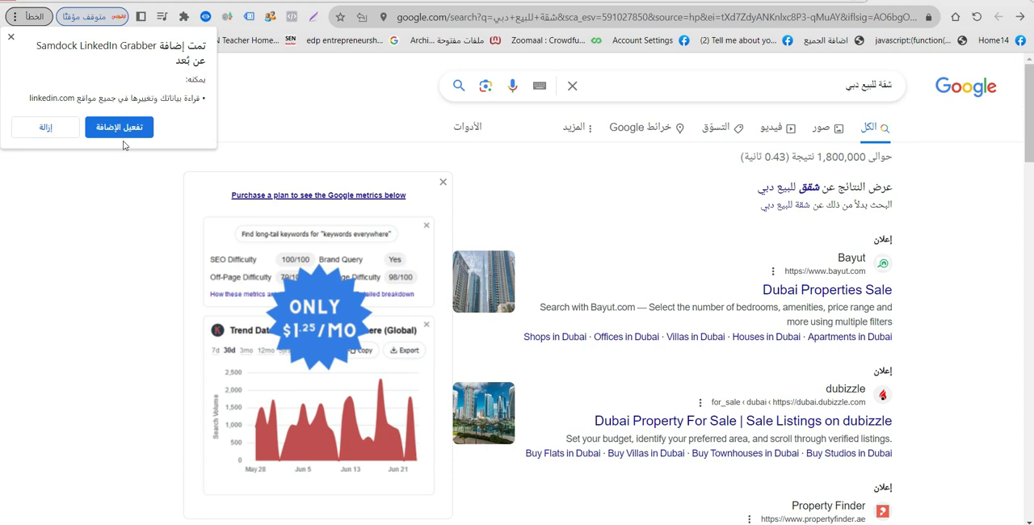
Step: Enable the Samdock LinkedIn Grabber extension and look over the search results page for keyword data
click(103, 129)
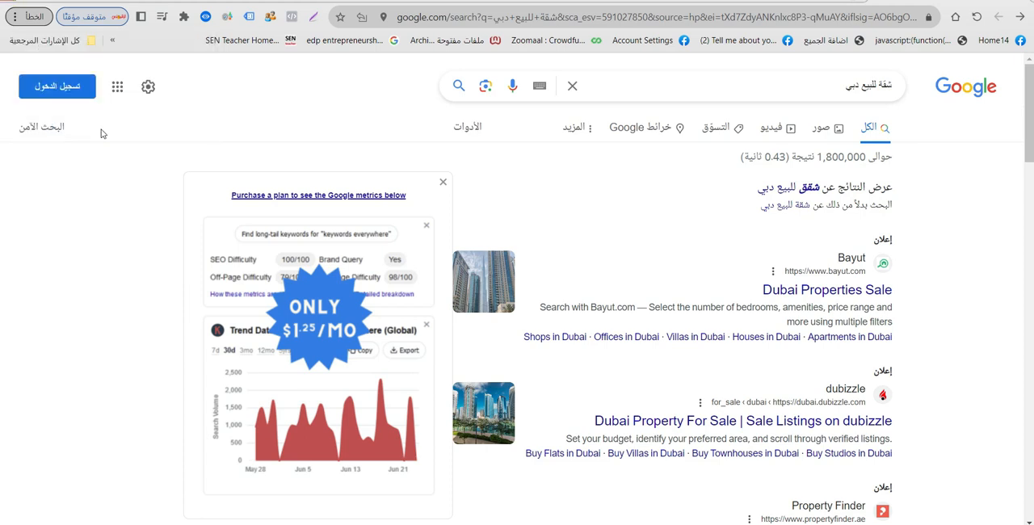
scroll(124, 237, down, 4)
scroll(124, 237, up, 4)
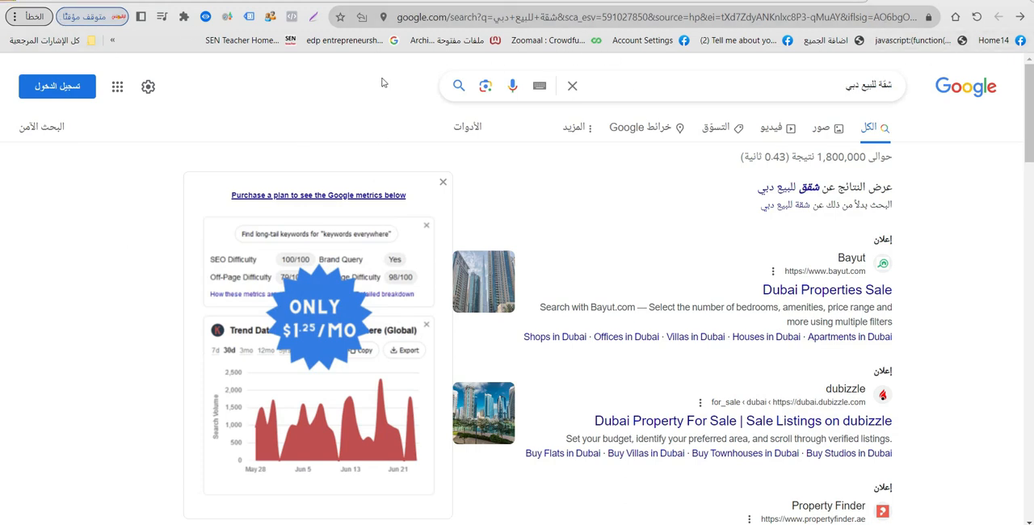
Step: Find the Keywords Everywhere extension in Chrome's extension manager and open its details page
click(15, 17)
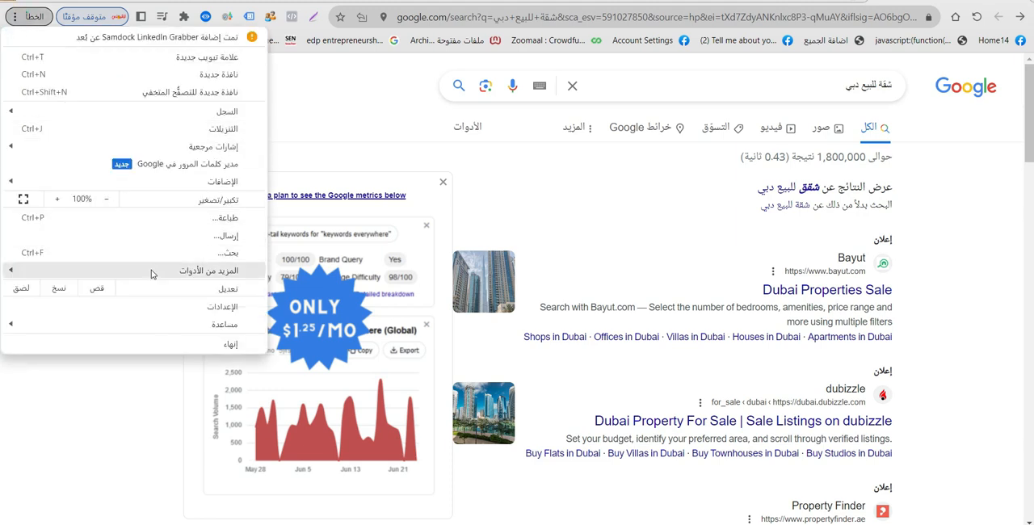
mouse_move(152, 274)
mouse_move(233, 270)
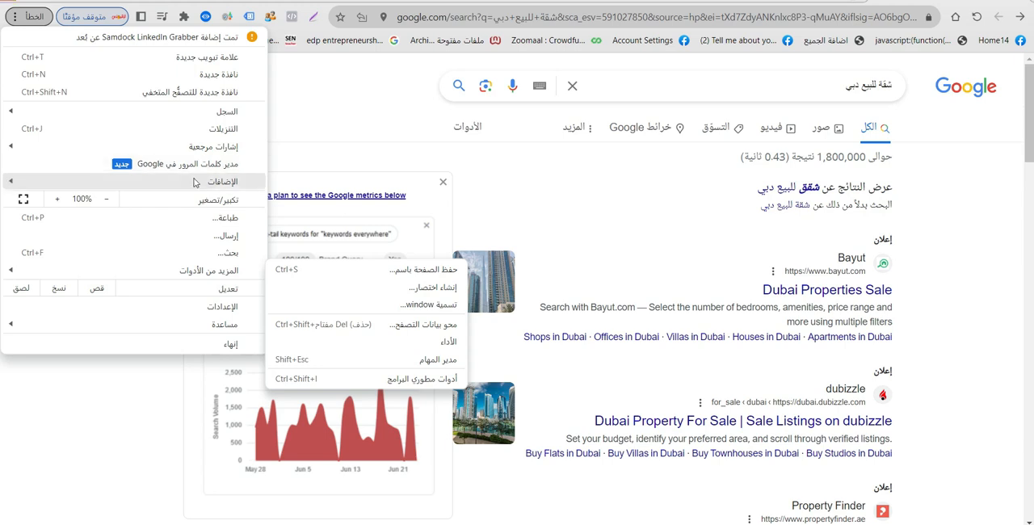
mouse_move(194, 183)
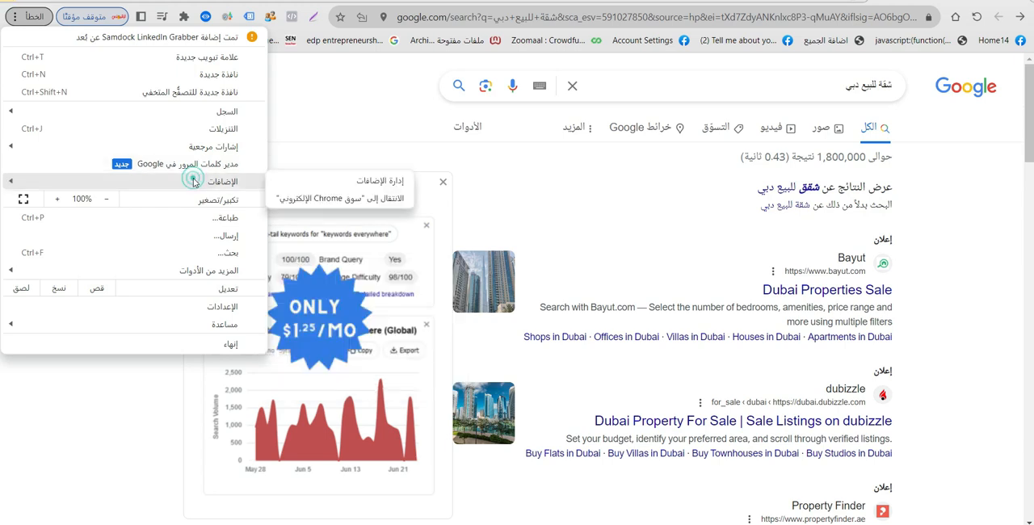
click(316, 182)
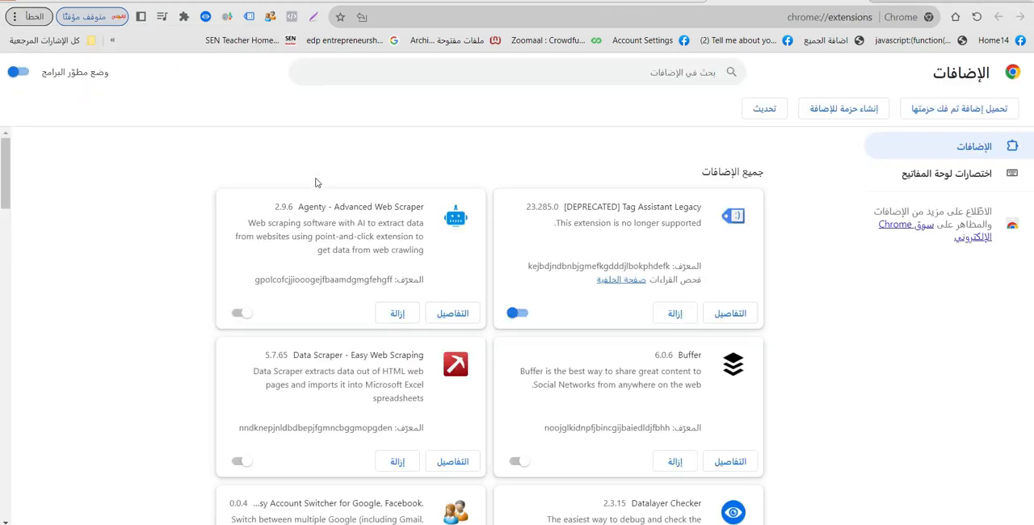
scroll(316, 181, down, 5)
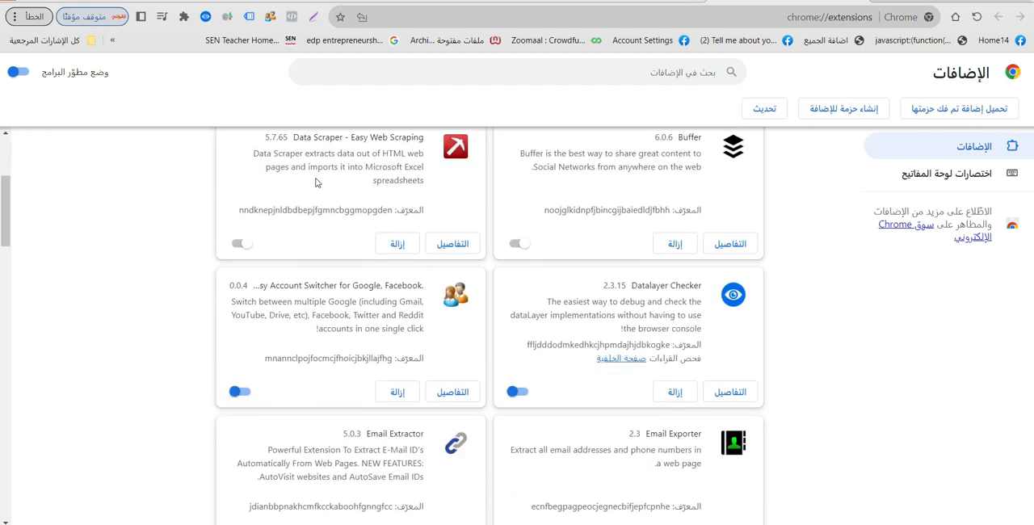
scroll(316, 182, down, 6)
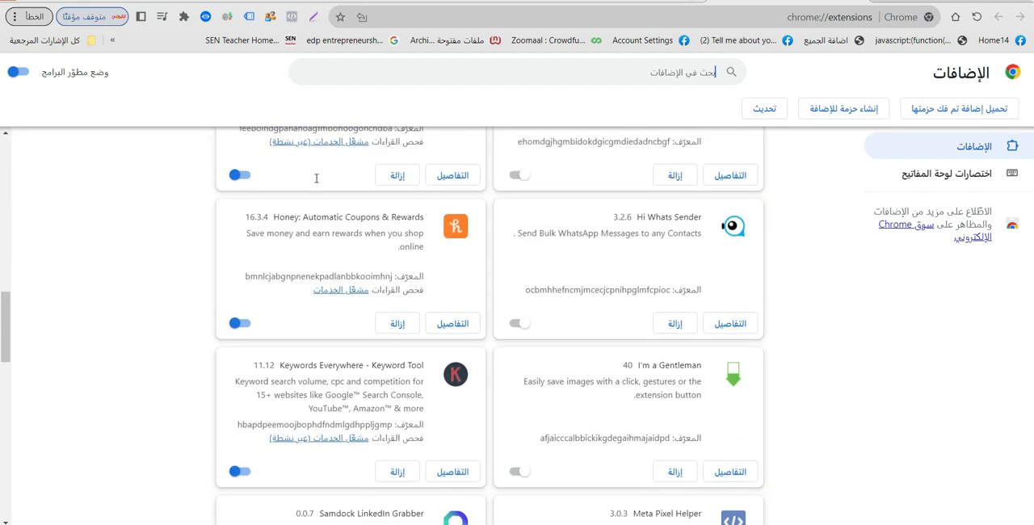
scroll(316, 182, down, 1)
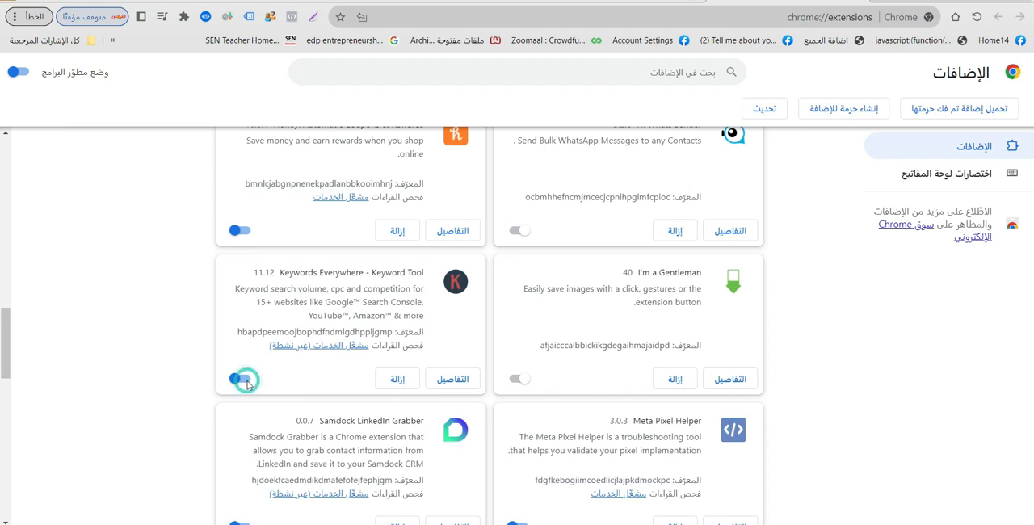
click(454, 379)
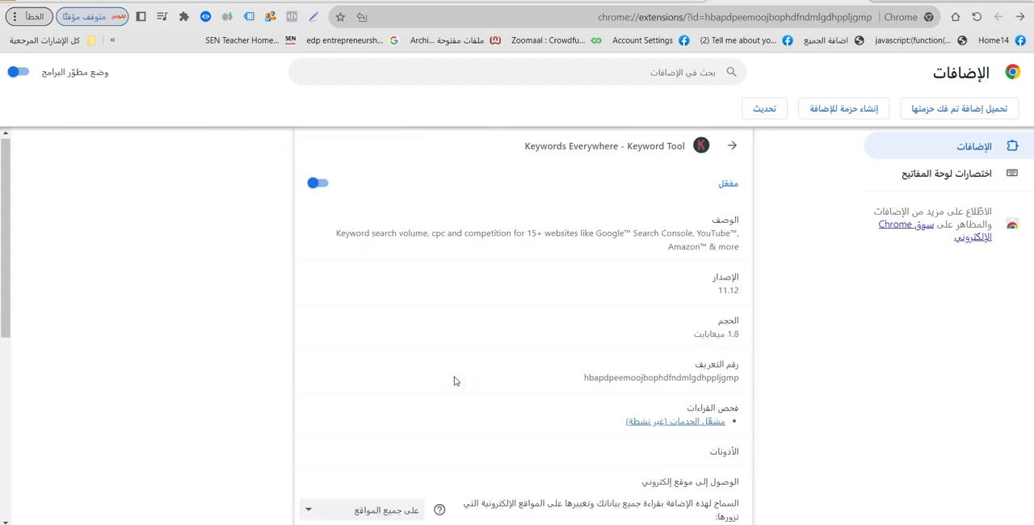
Step: Turn the Keywords Everywhere extension off and back on, and return to the Google results page
click(315, 185)
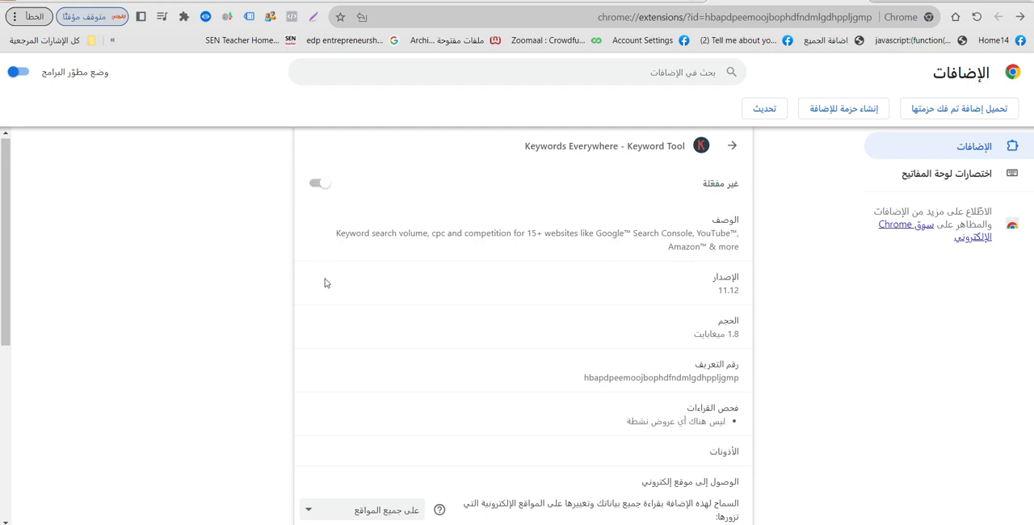
click(322, 186)
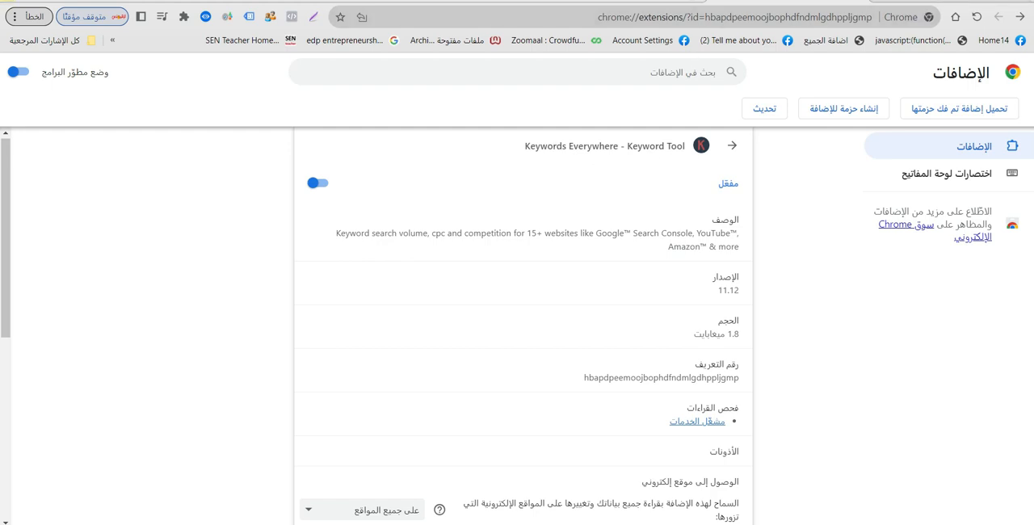
click(929, 0)
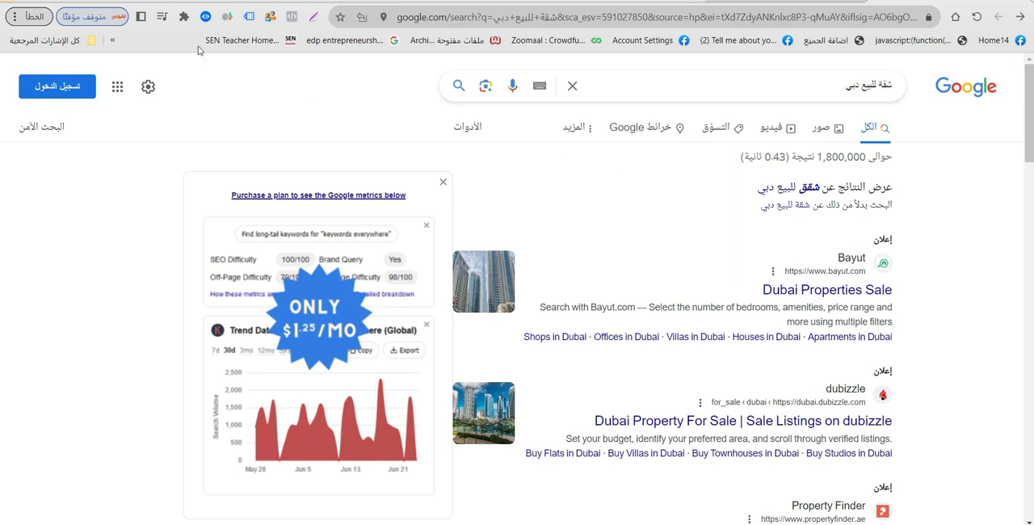
Step: Pin the Keywords Everywhere extension and open its tool menu
click(185, 16)
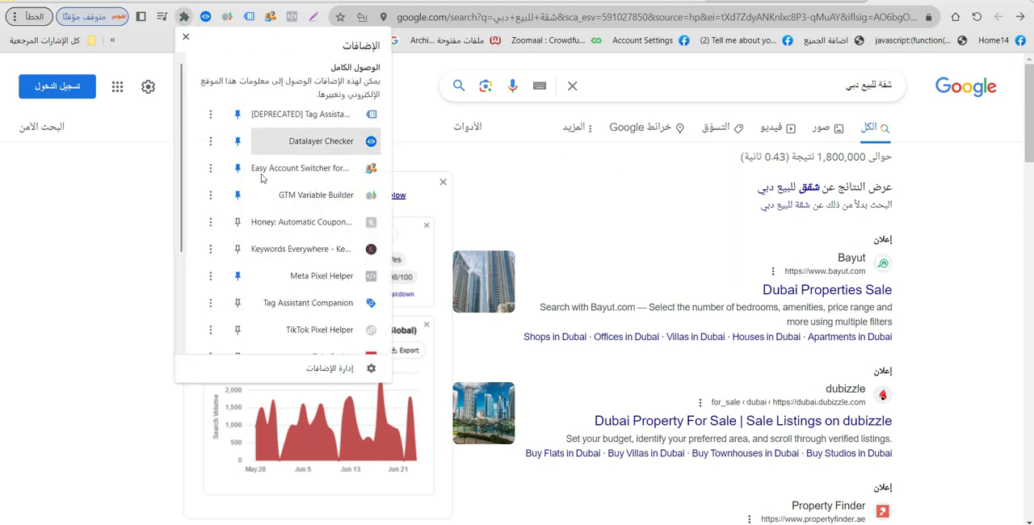
click(237, 249)
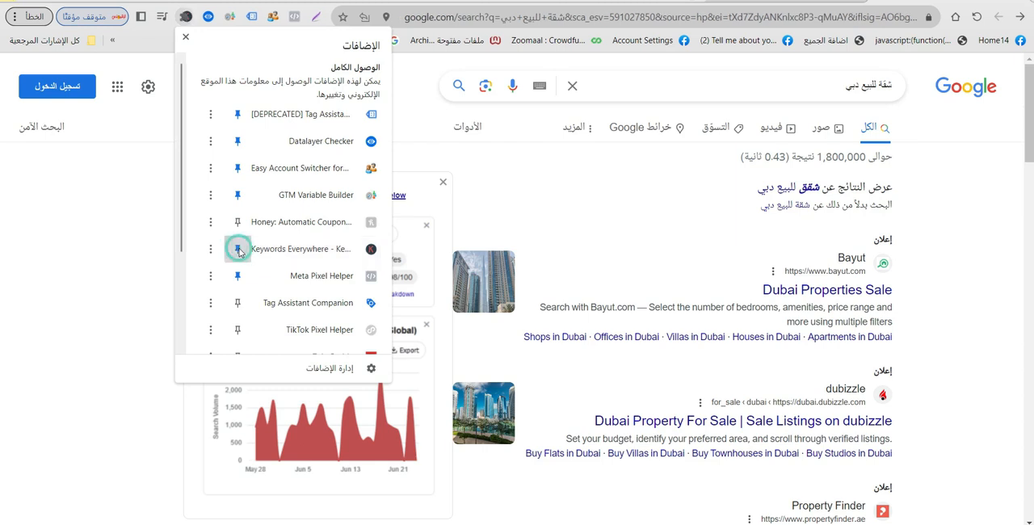
click(291, 255)
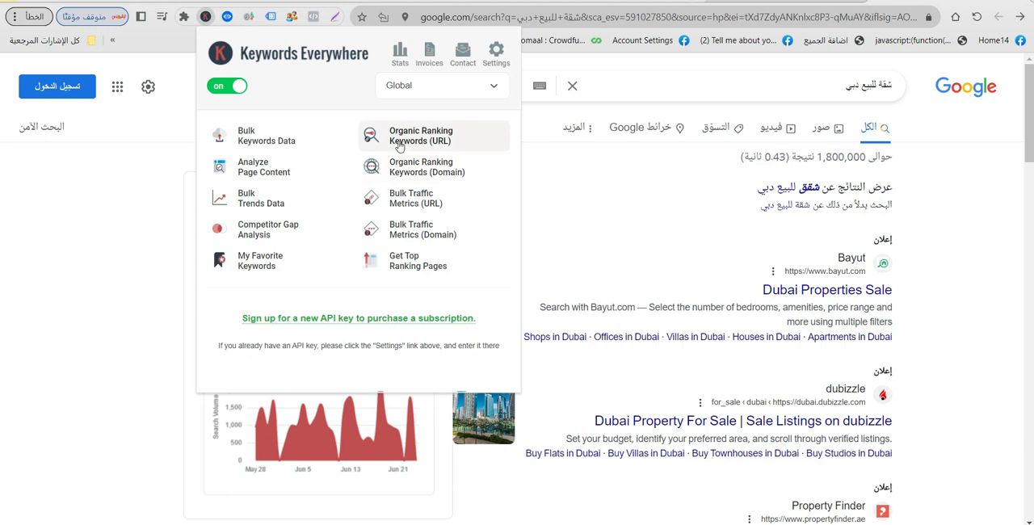
Step: Check which countries Keywords Everywhere offers for its data, leave Global selected and close its menu
click(420, 92)
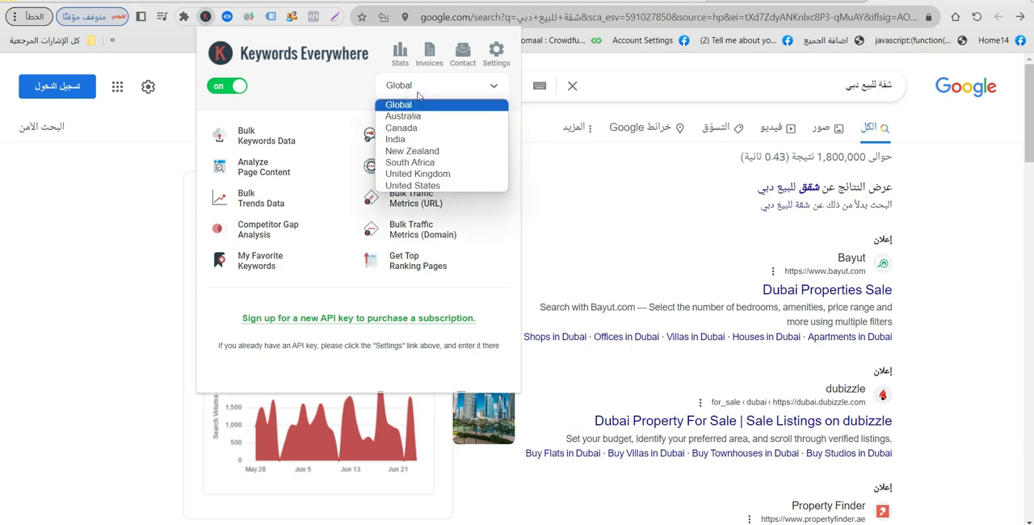
click(418, 86)
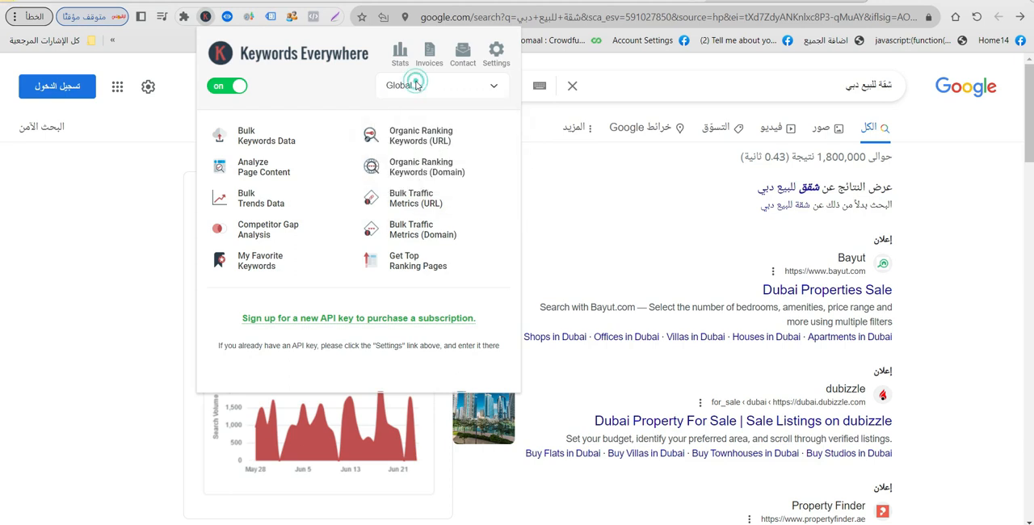
click(418, 86)
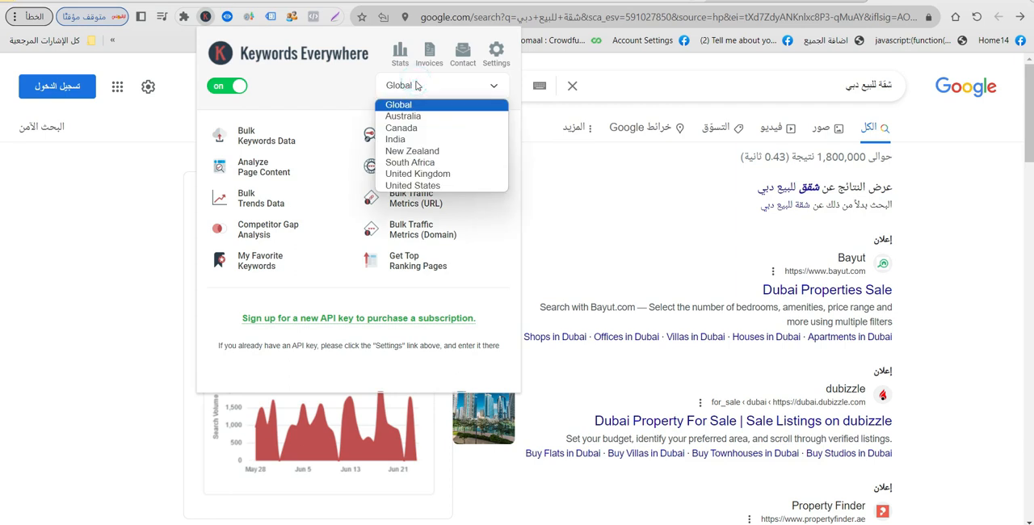
click(417, 86)
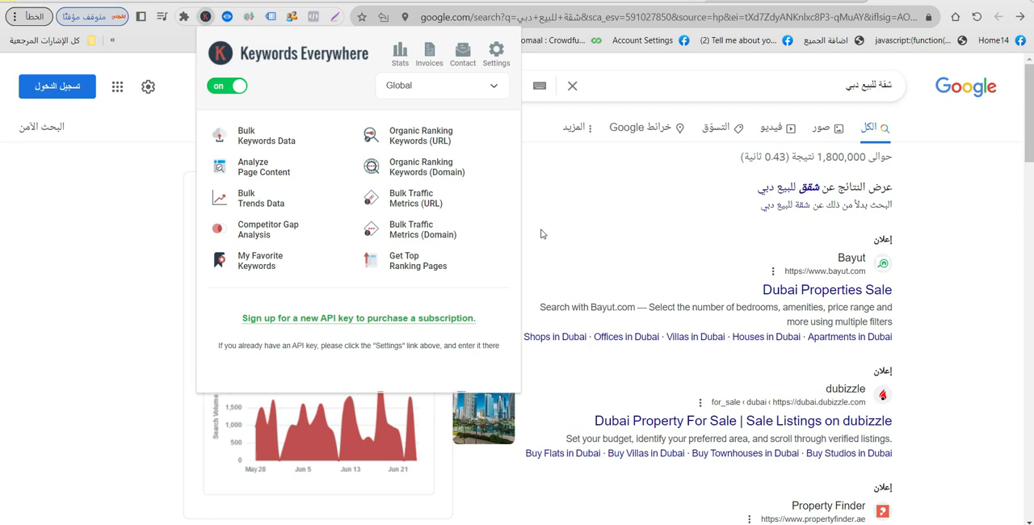
click(116, 394)
Step: Look through the Google results for "شقة للبيع دبي", including the related searches, and return to the metrics panel
scroll(116, 394, down, 4)
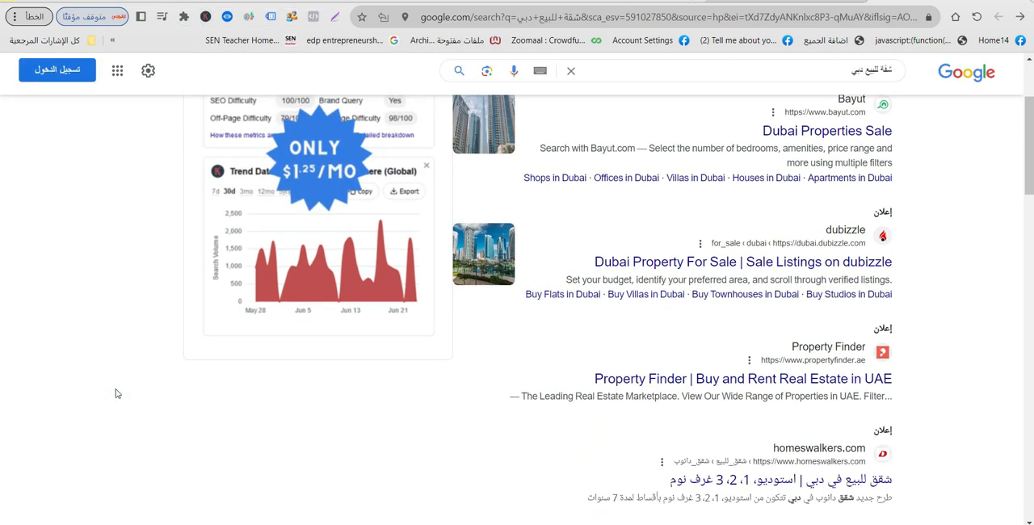
scroll(116, 394, down, 12)
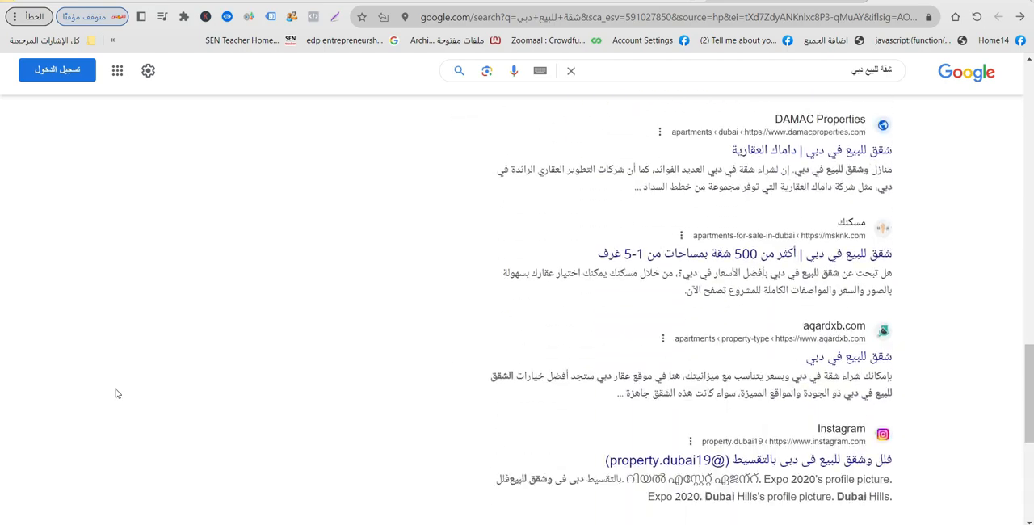
scroll(116, 394, down, 12)
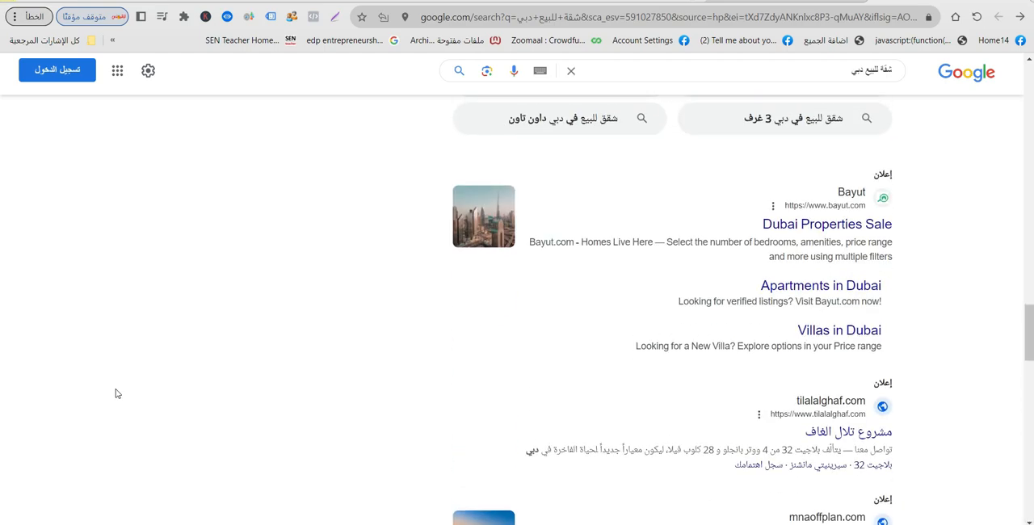
scroll(115, 393, down, 8)
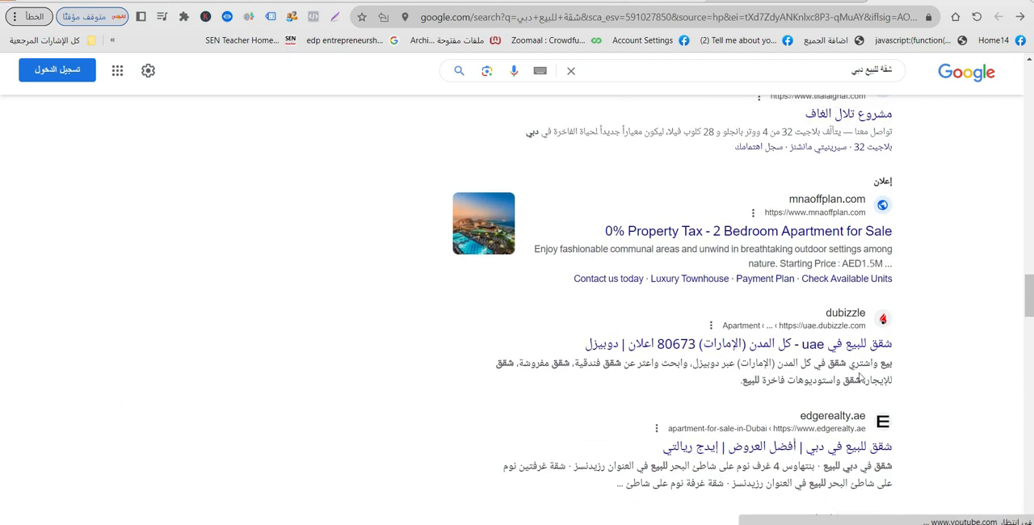
scroll(732, 363, up, 5)
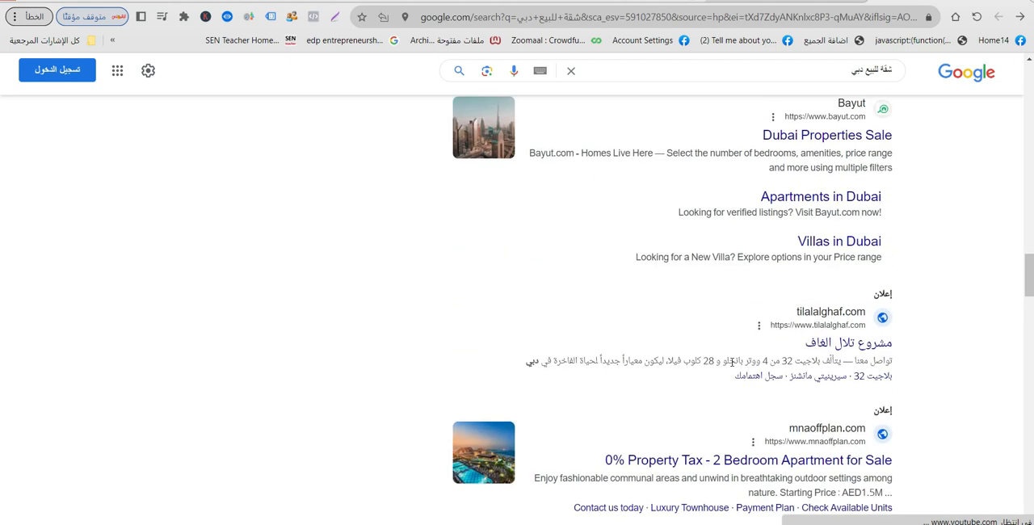
scroll(732, 363, up, 1)
scroll(732, 363, up, 2)
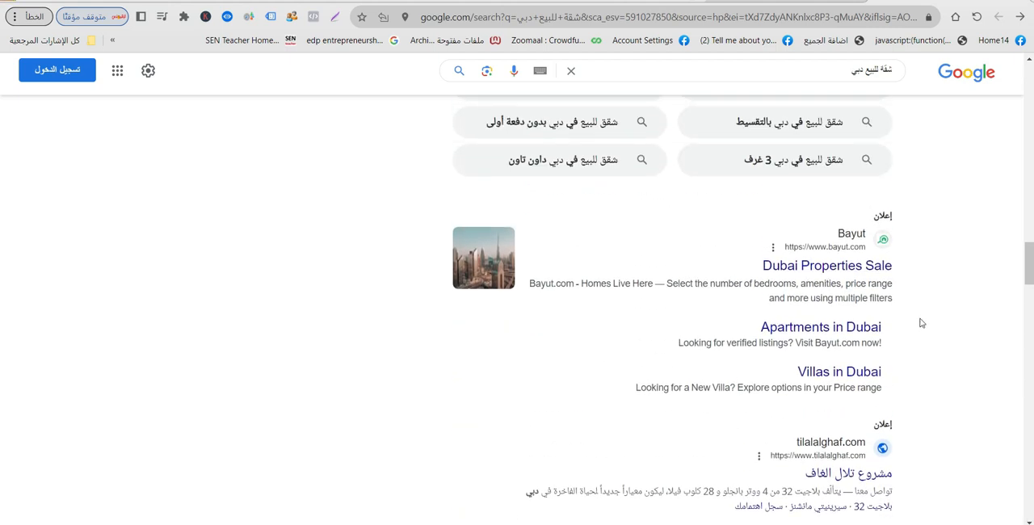
scroll(954, 339, down, 10)
scroll(954, 340, down, 8)
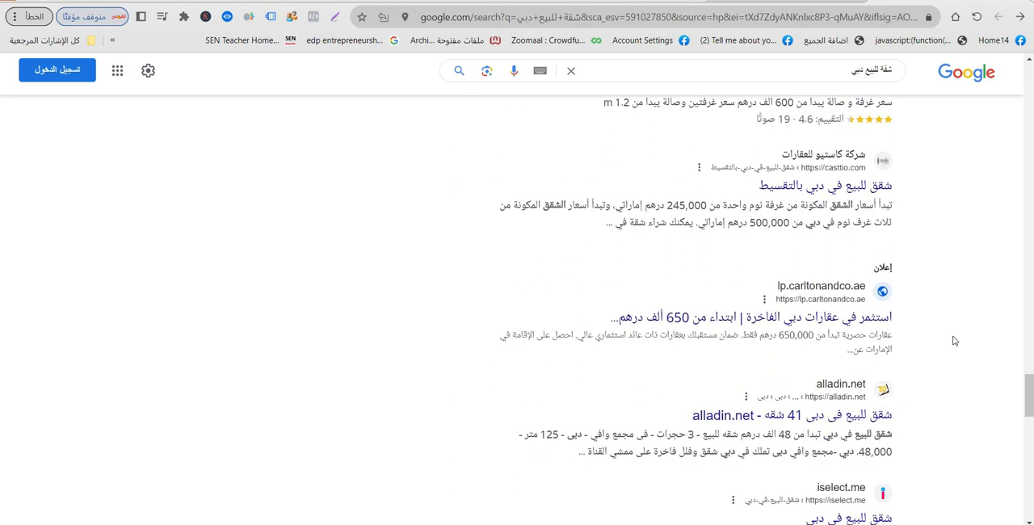
scroll(954, 340, down, 2)
scroll(953, 340, down, 12)
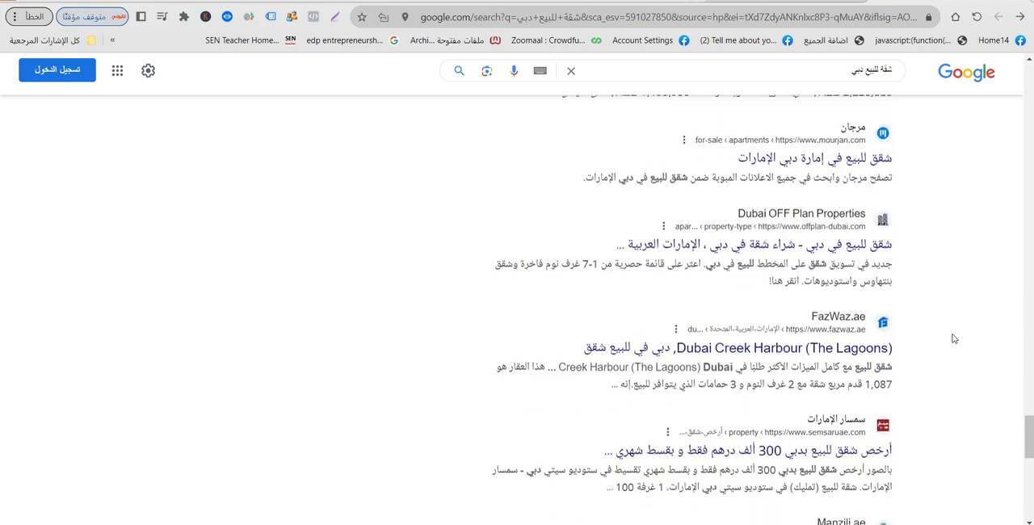
scroll(954, 340, up, 20)
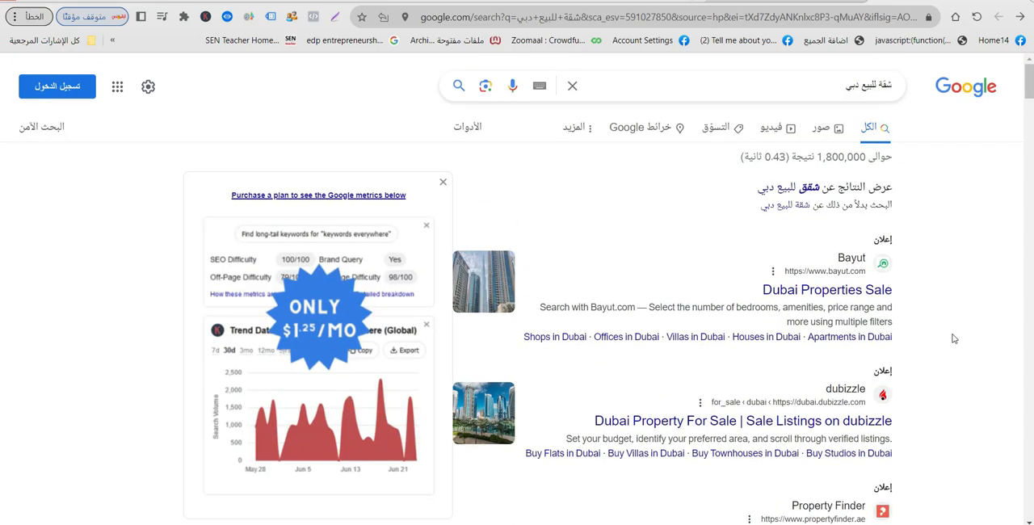
Step: View the Keywords Everywhere subscription plans, return to the Google results and close the metrics panel
click(353, 291)
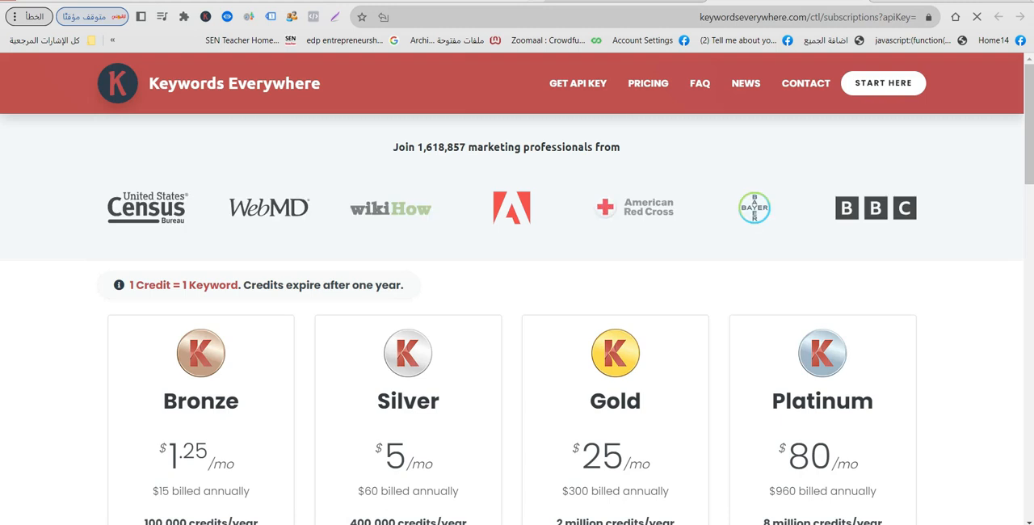
click(719, 0)
click(444, 186)
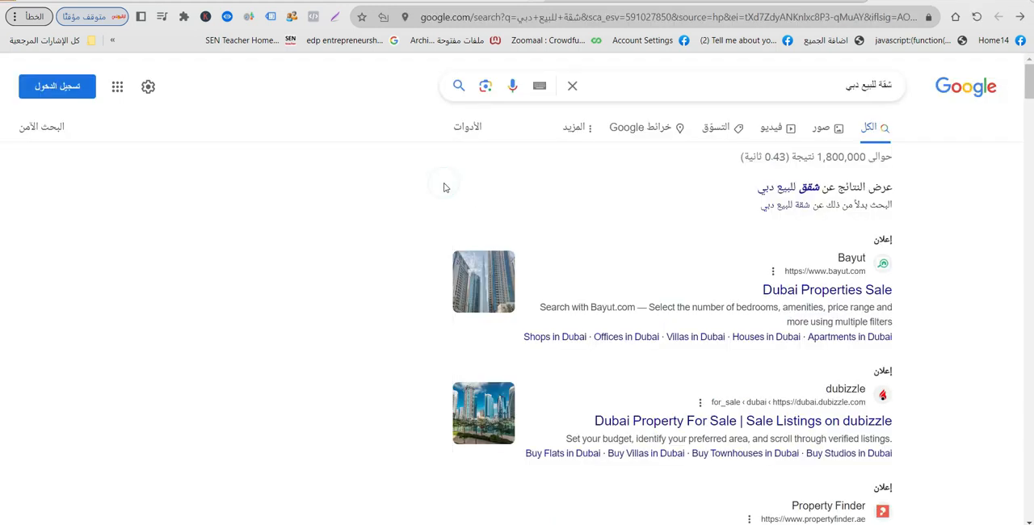
Step: Check that Keywords Everywhere is switched on and reload the "شقة للبيع دبي" results to bring back its metrics panel
scroll(416, 294, down, 5)
scroll(416, 294, up, 5)
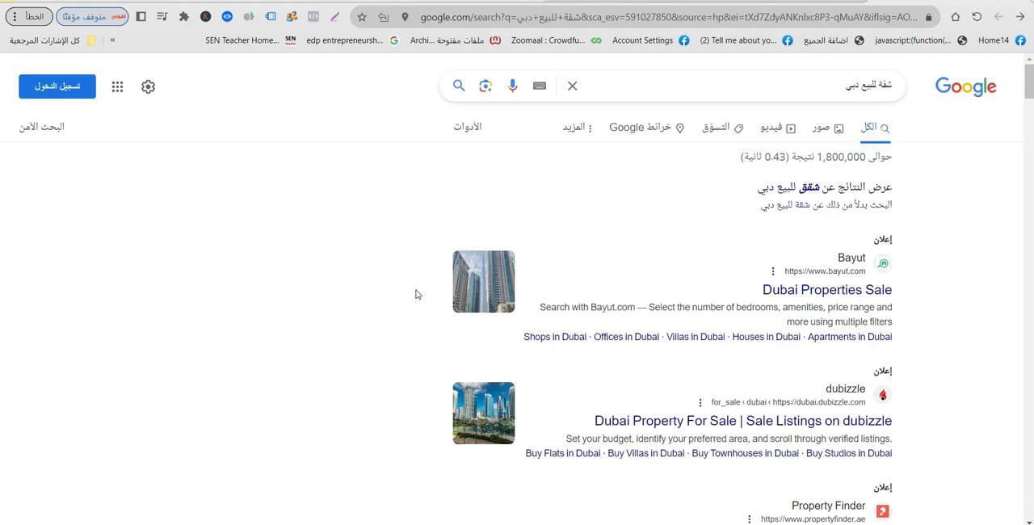
click(205, 17)
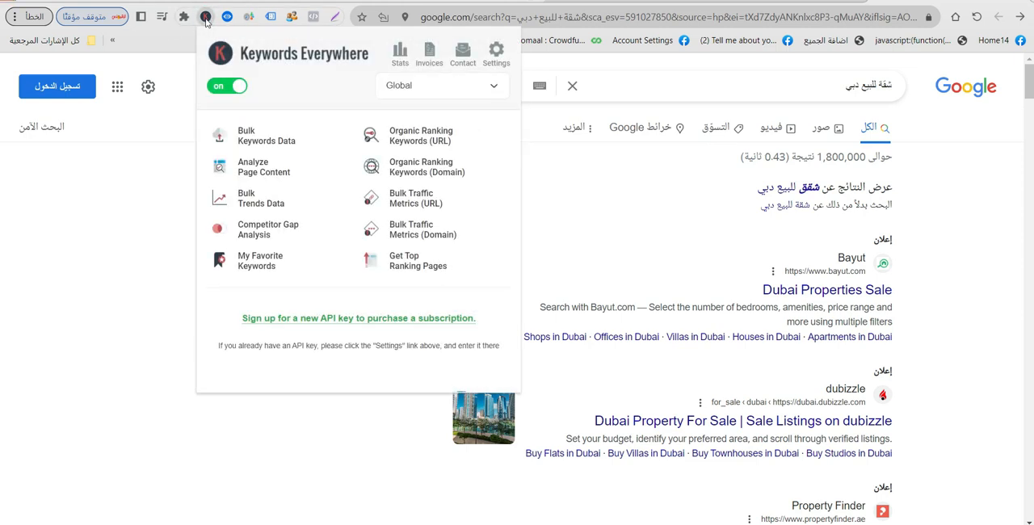
click(102, 229)
click(466, 14)
key(Return)
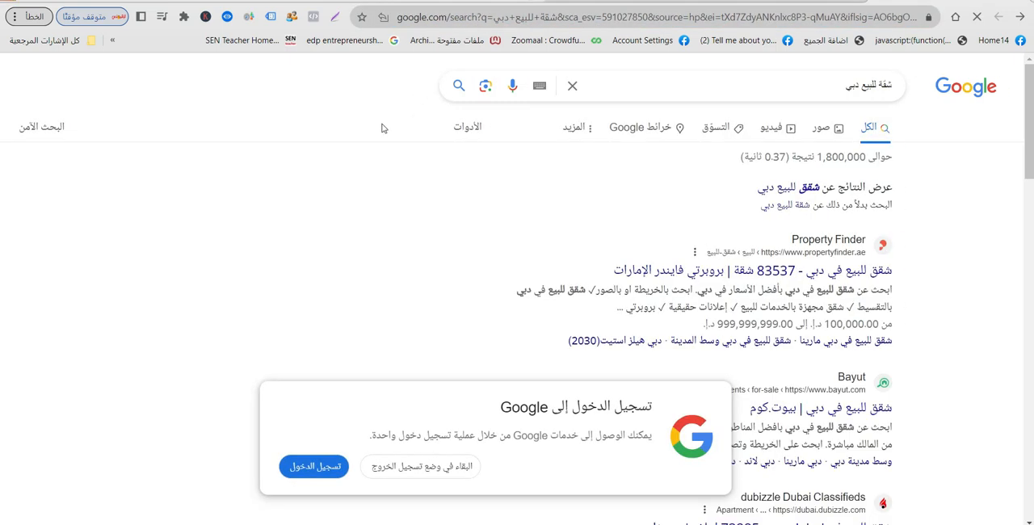
Step: Examine the reloaded metrics panel, open the subscription plans page from it and return to the Google results
scroll(281, 274, down, 2)
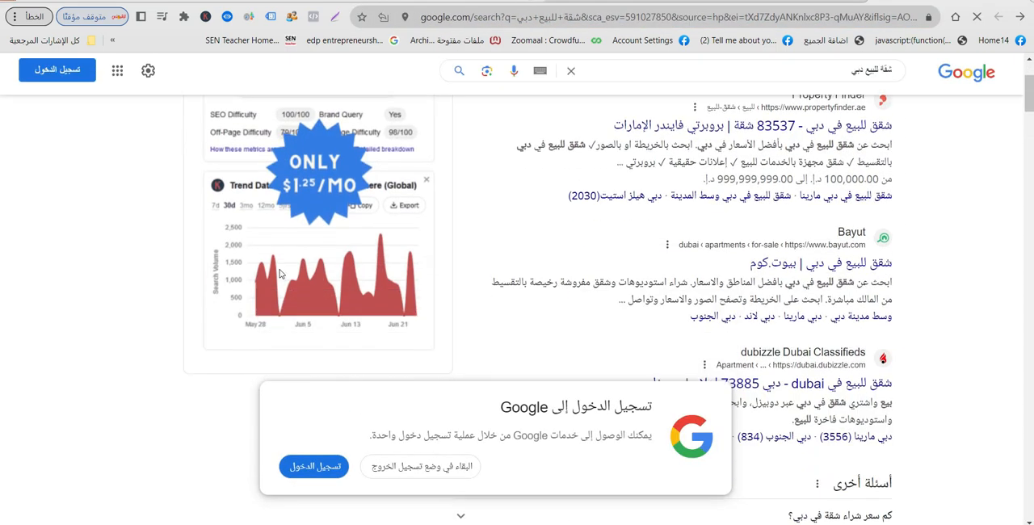
scroll(281, 274, up, 1)
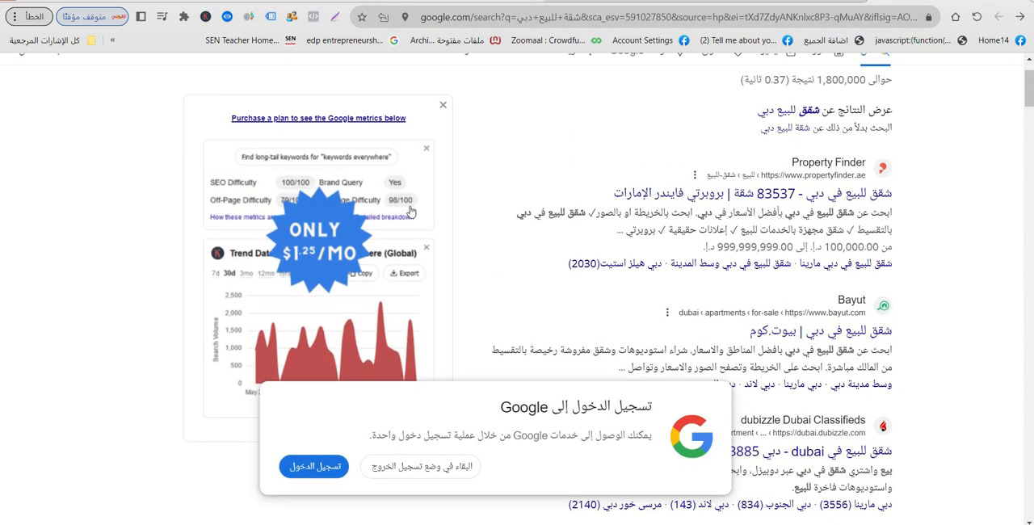
click(426, 153)
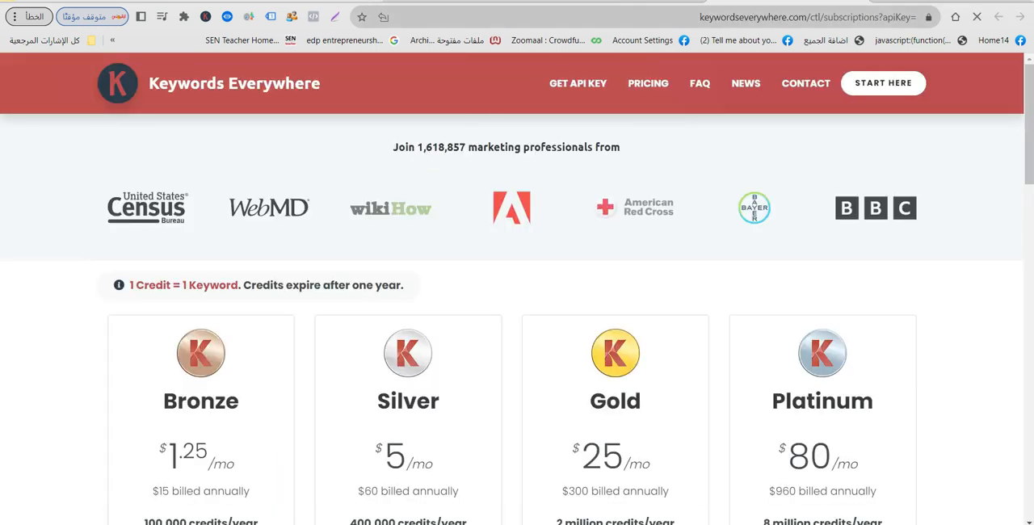
key(alt+Left)
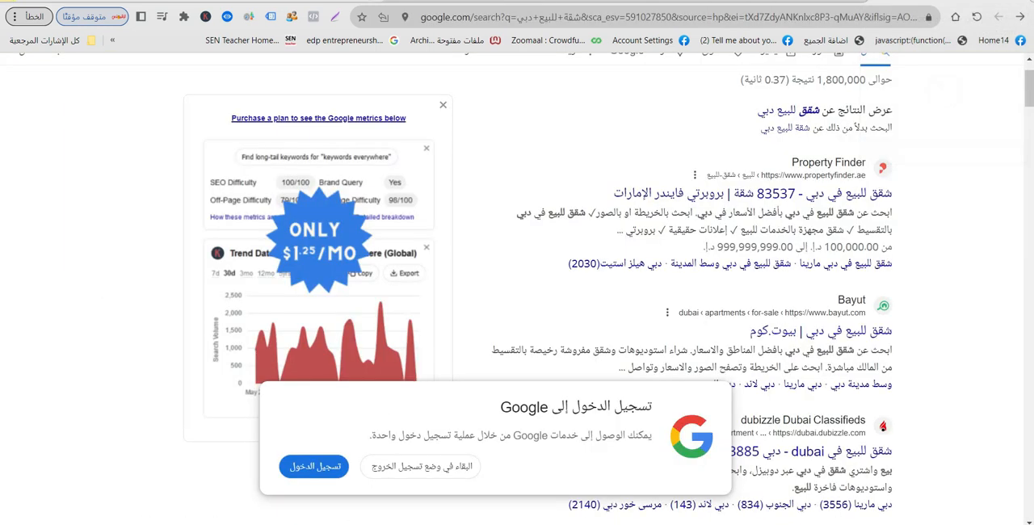
Step: Sign in to Google with the listed signed-out account by filling in its saved account password
click(315, 467)
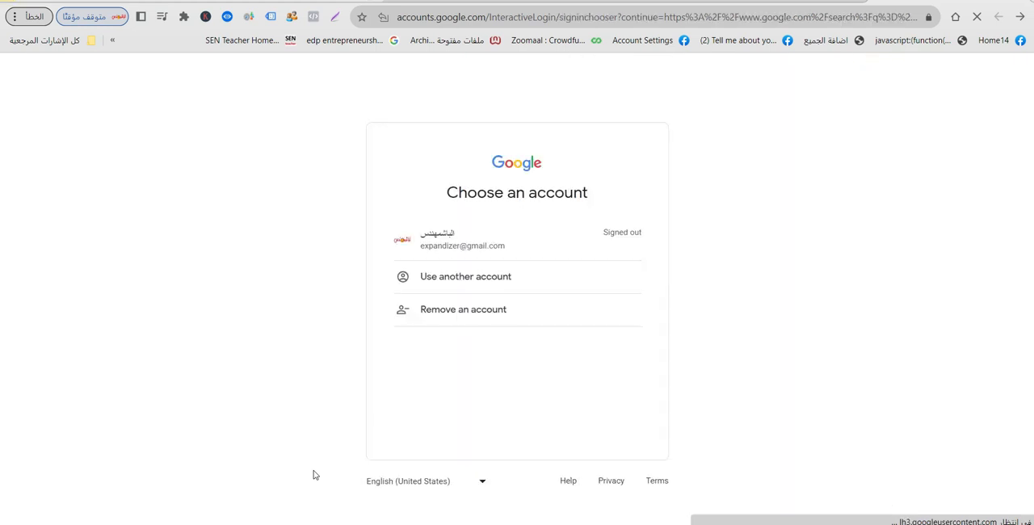
click(496, 247)
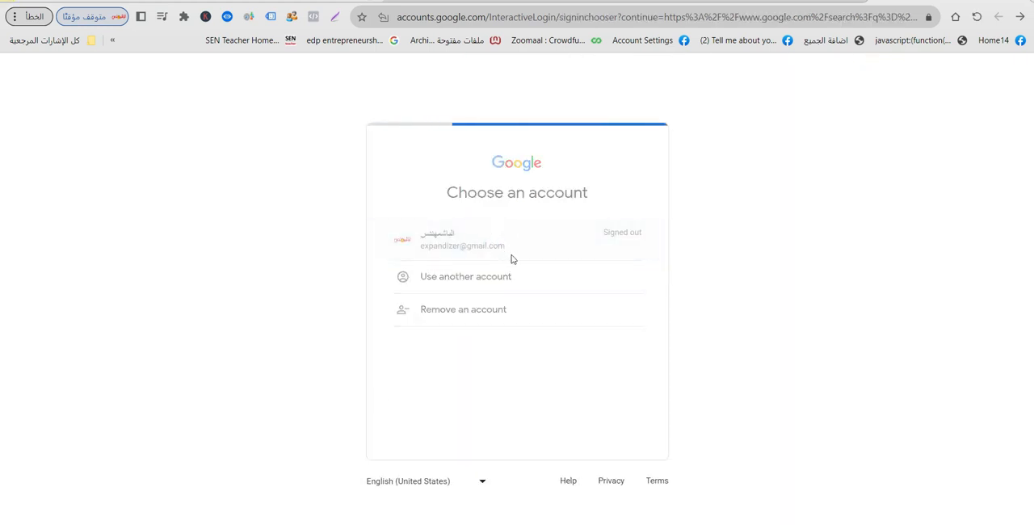
click(504, 285)
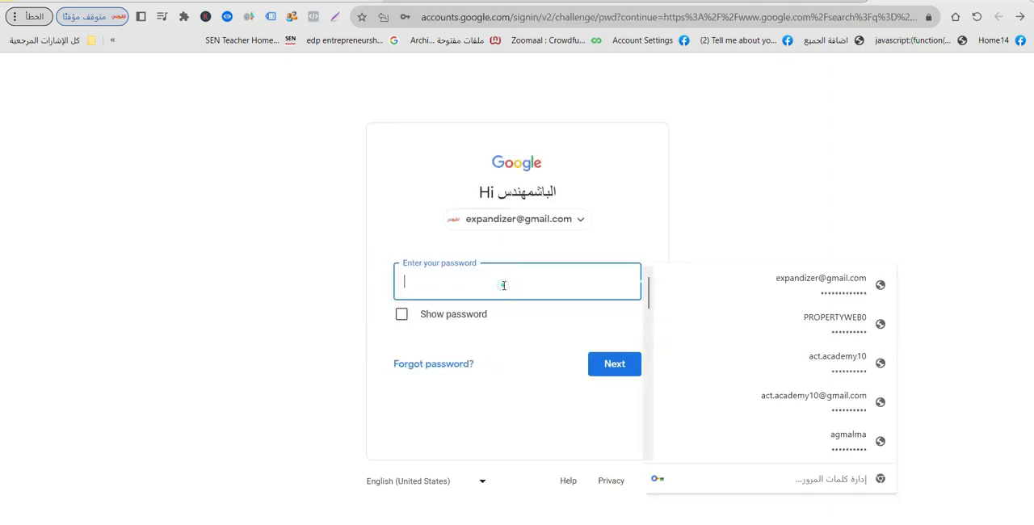
click(734, 286)
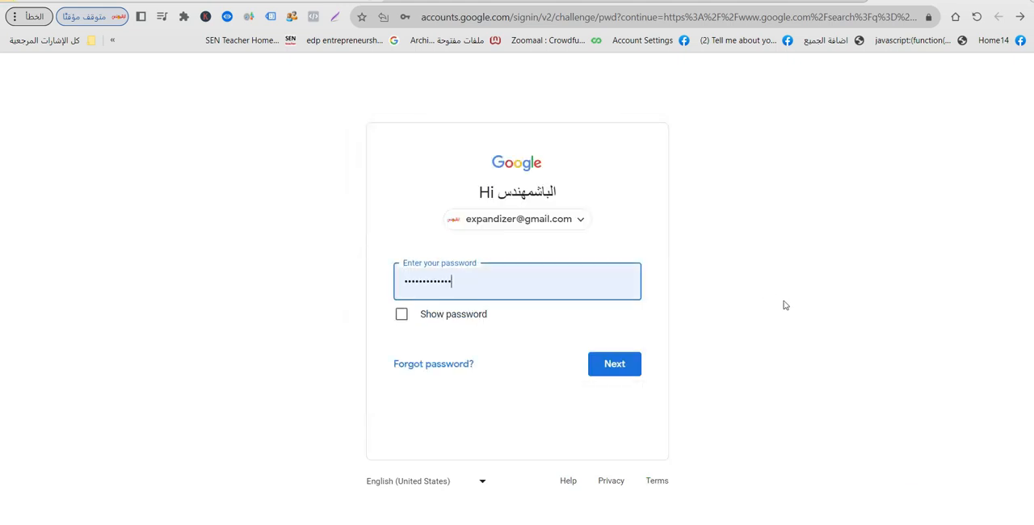
click(612, 366)
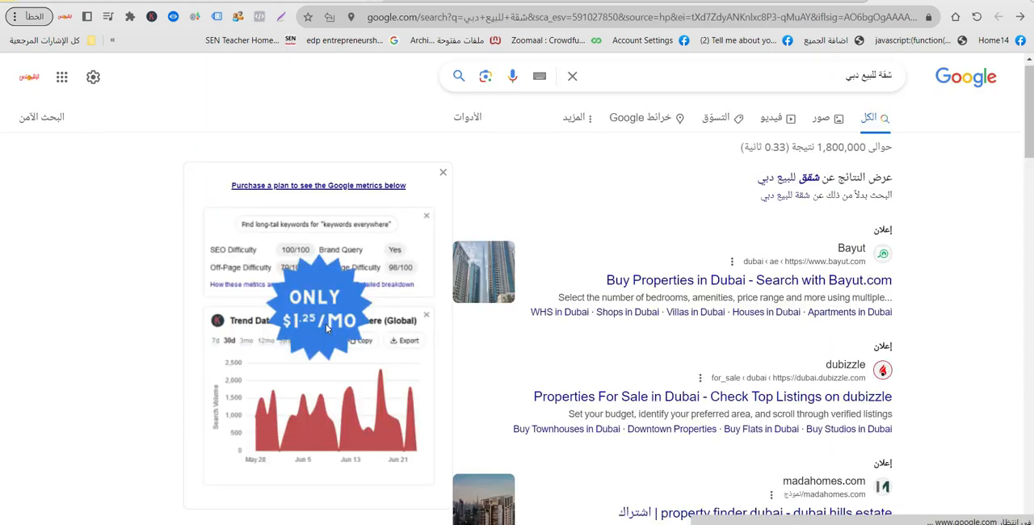
Step: Check the metrics panel beside the "شقة للبيع دبي" results again and open the Keywords Everywhere subscription plans from it
scroll(326, 329, down, 2)
scroll(326, 329, down, 2)
scroll(326, 329, up, 4)
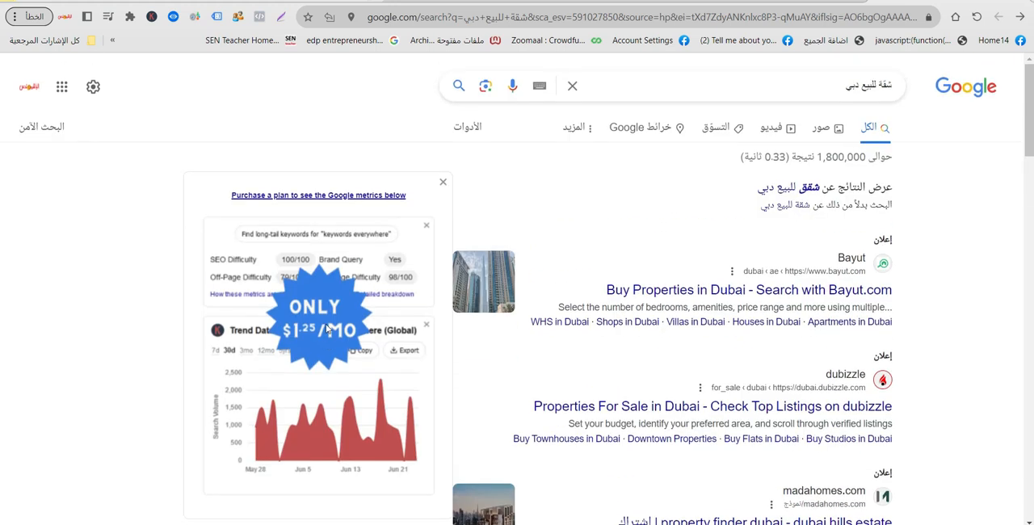
click(426, 232)
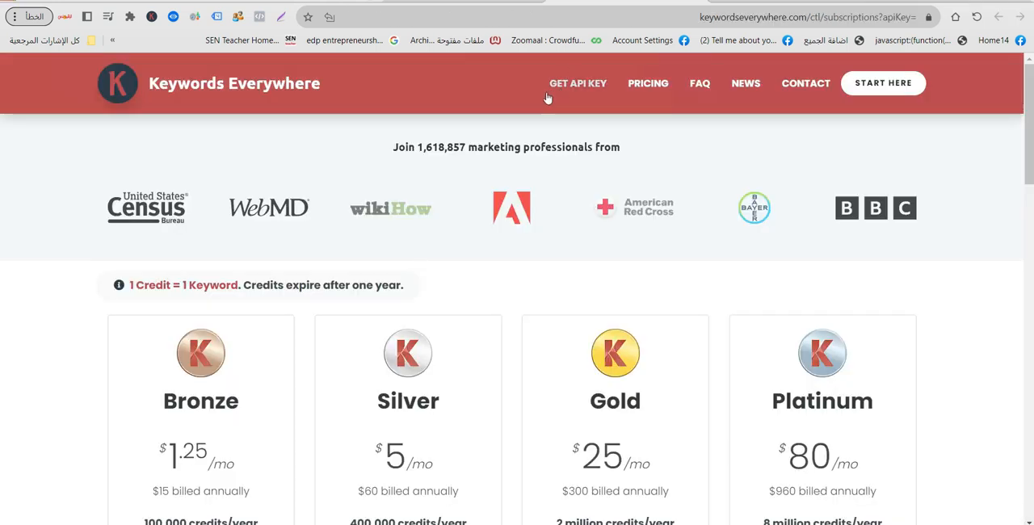
Step: Open the Keywords Everywhere Start Here page and examine its paid and free version features and its pricing information
click(868, 89)
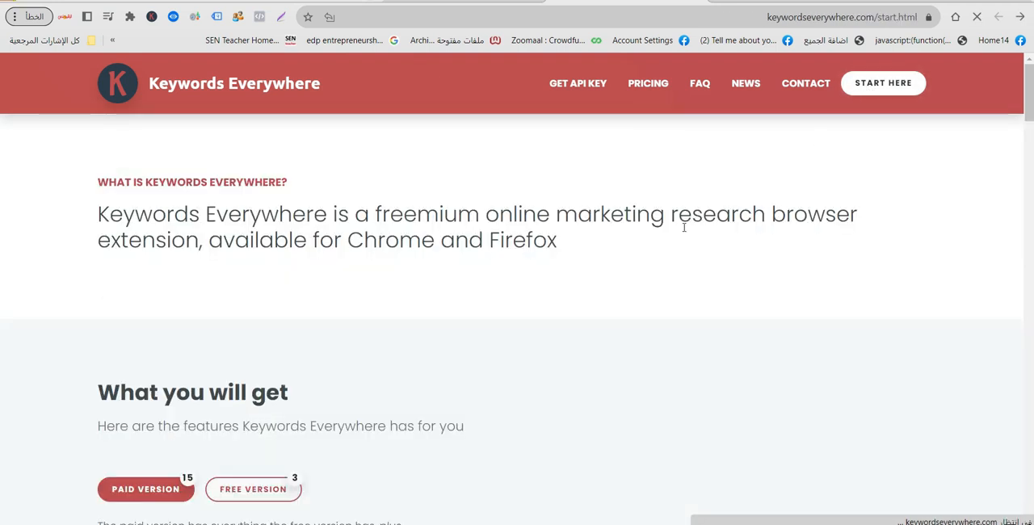
scroll(668, 232, down, 4)
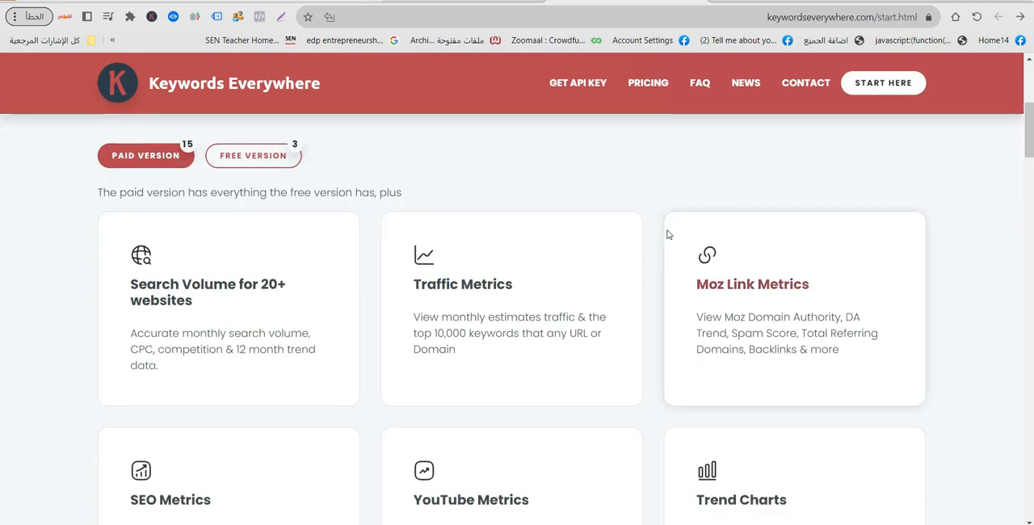
click(241, 161)
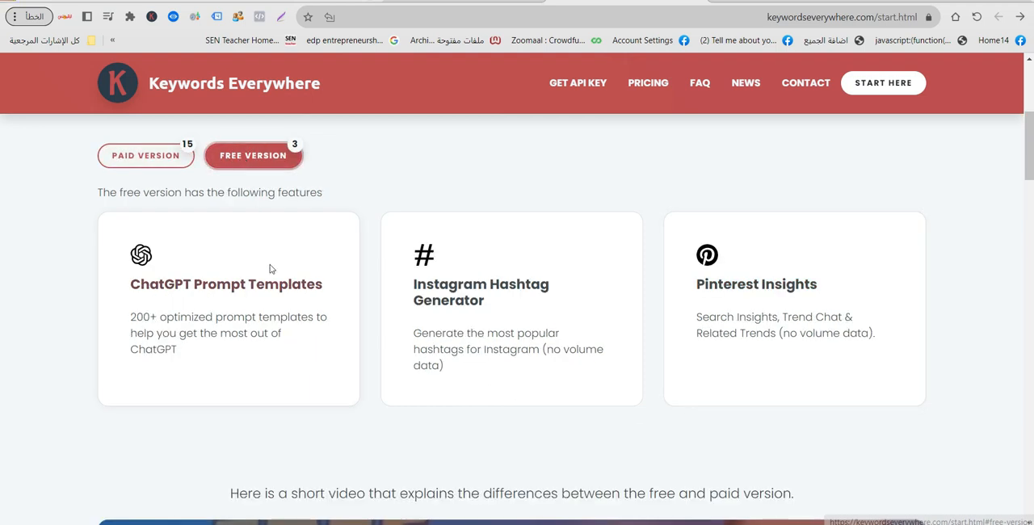
scroll(272, 268, down, 8)
scroll(271, 270, down, 9)
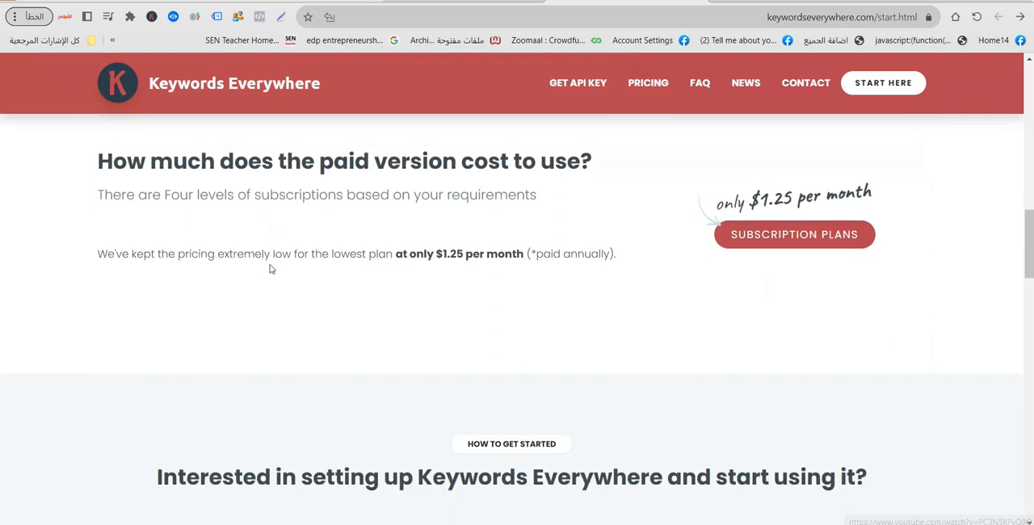
scroll(270, 267, down, 12)
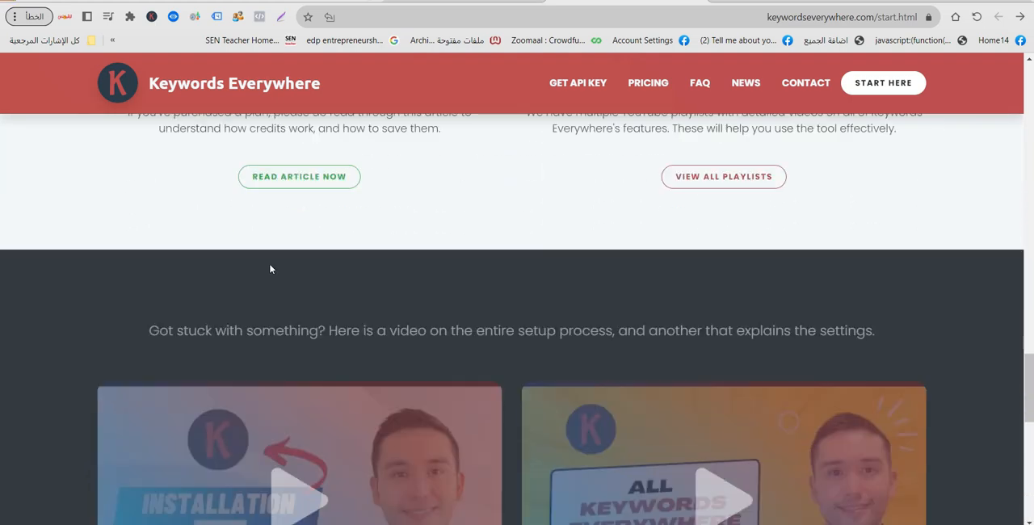
scroll(272, 270, up, 20)
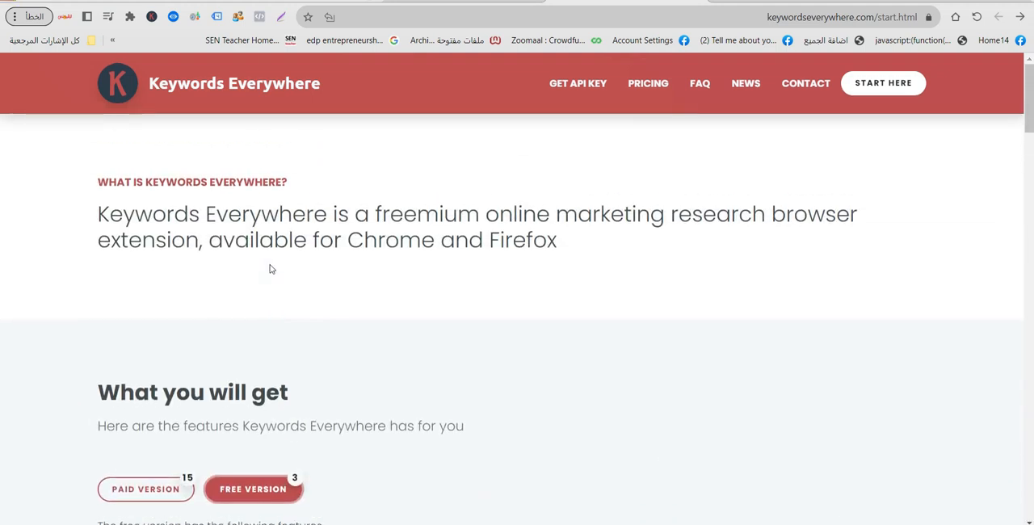
Step: Search Google for "Keywords analyser", reusing the first word of the Keywords Everywhere site title
drag(323, 87, 151, 90)
key(ctrl+c)
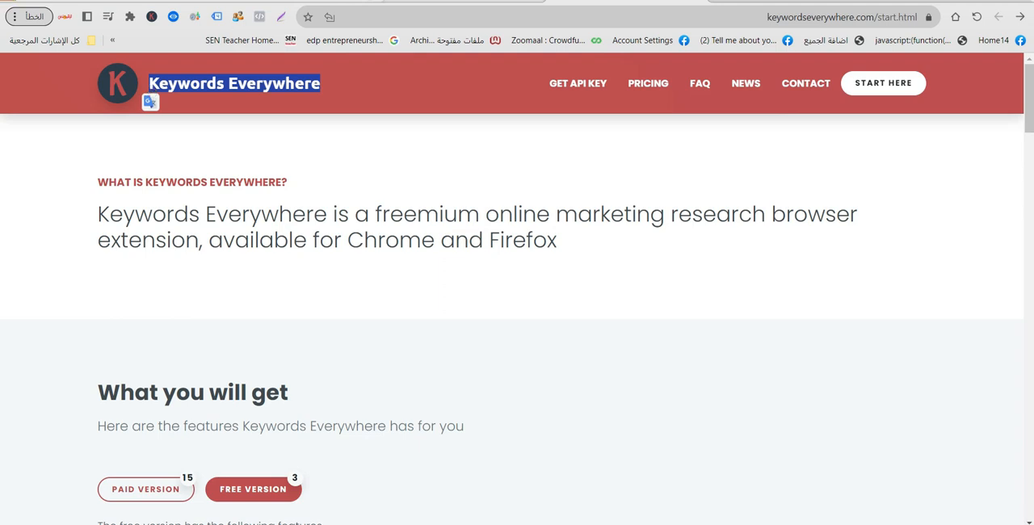
click(486, 10)
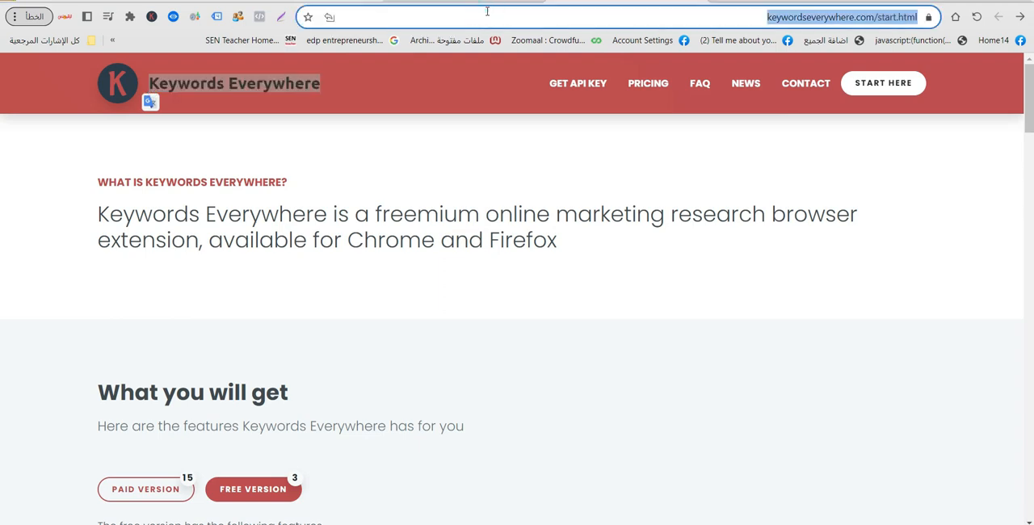
key(ctrl+v)
double_click(882, 19)
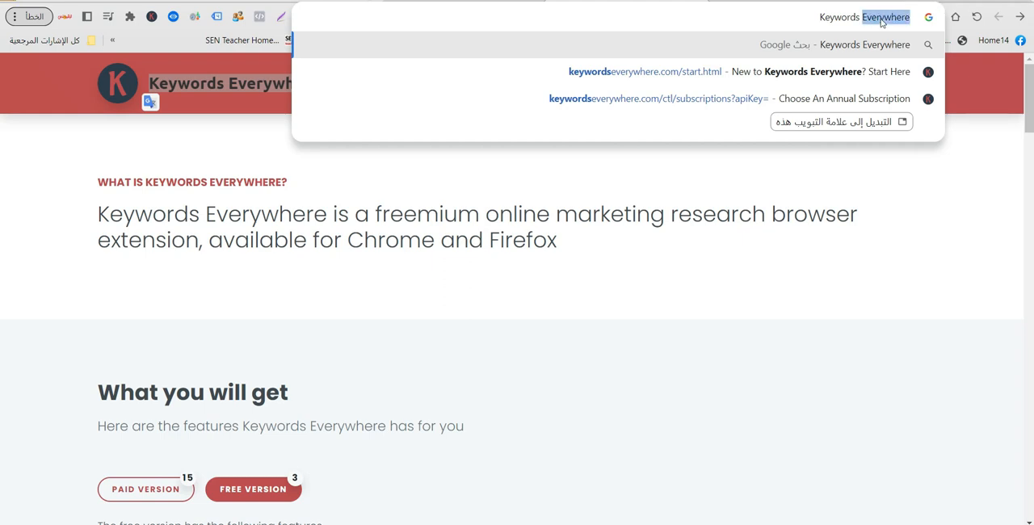
text(ششمعس)
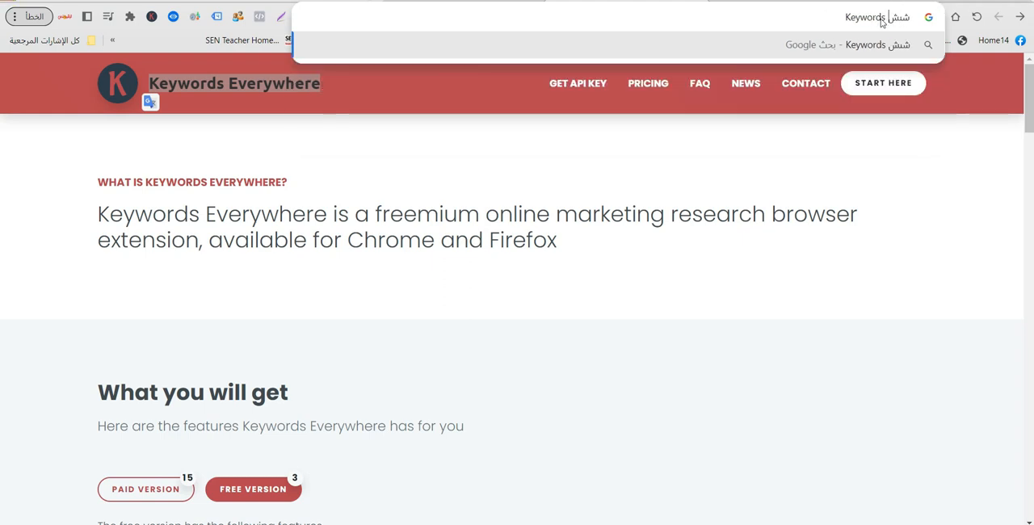
key(BackSpace)
key(BackSpace)
key(BackSpace)
key(BackSpace)
key(BackSpace)
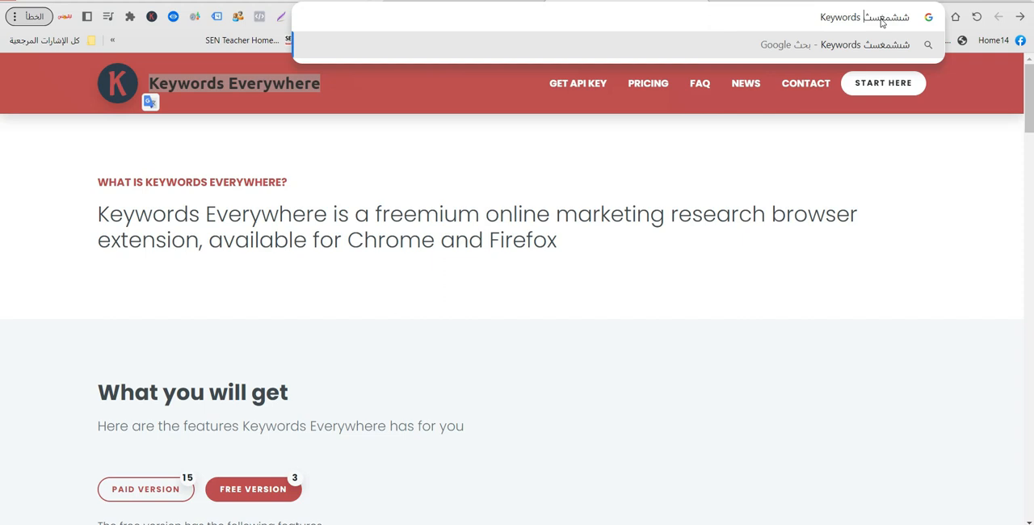
text(a)
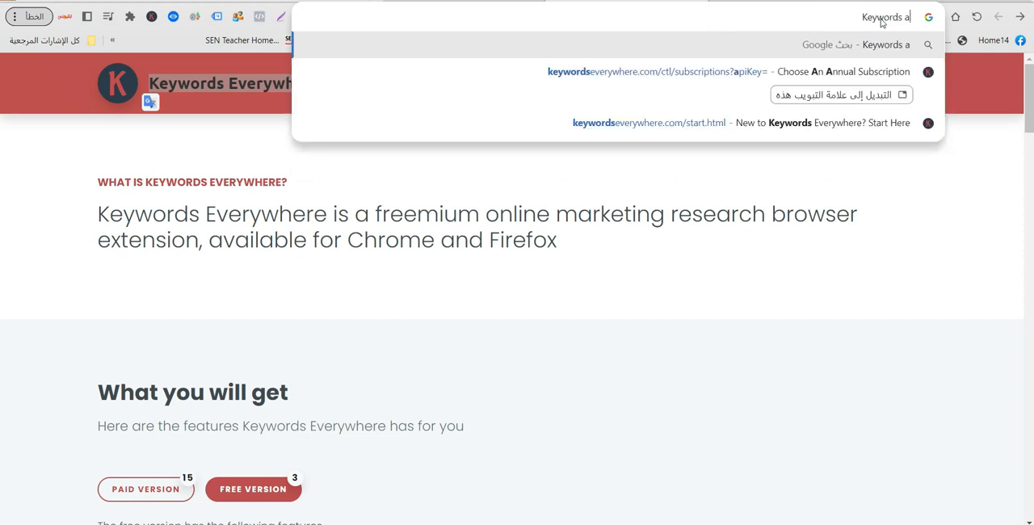
text(nalyser)
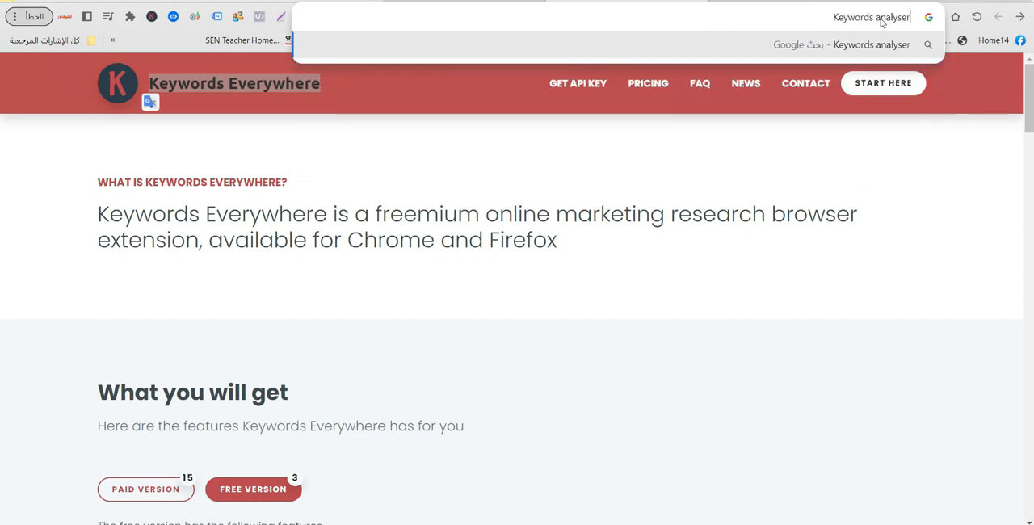
key(Return)
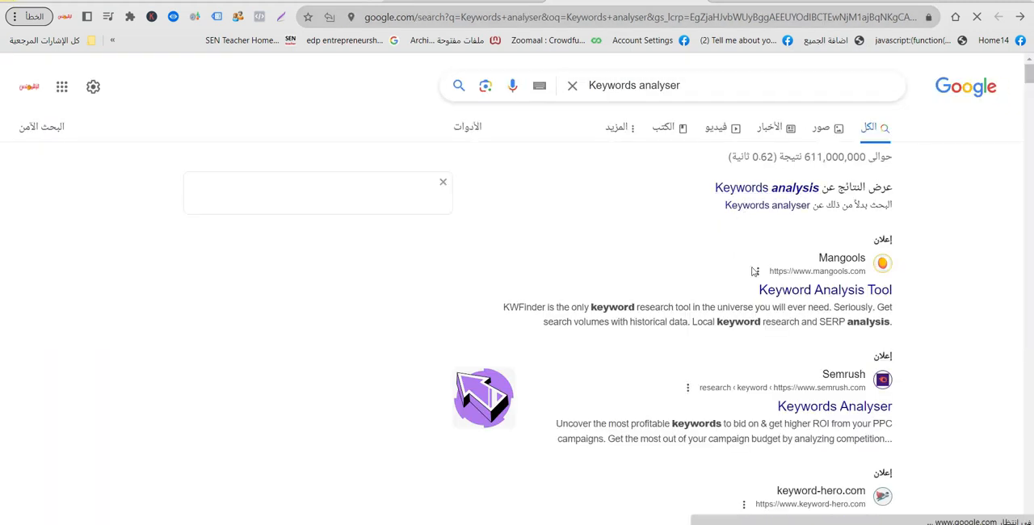
Step: Look through the "Keywords analyser" results and open the Free Keyword Research Tool from Wordtracker
scroll(788, 301, down, 1)
scroll(788, 301, down, 4)
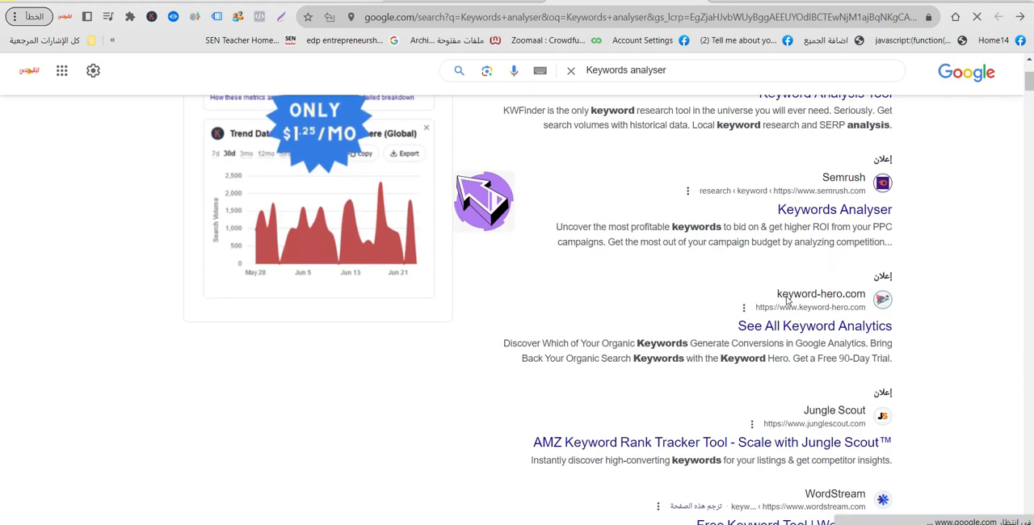
scroll(788, 301, down, 4)
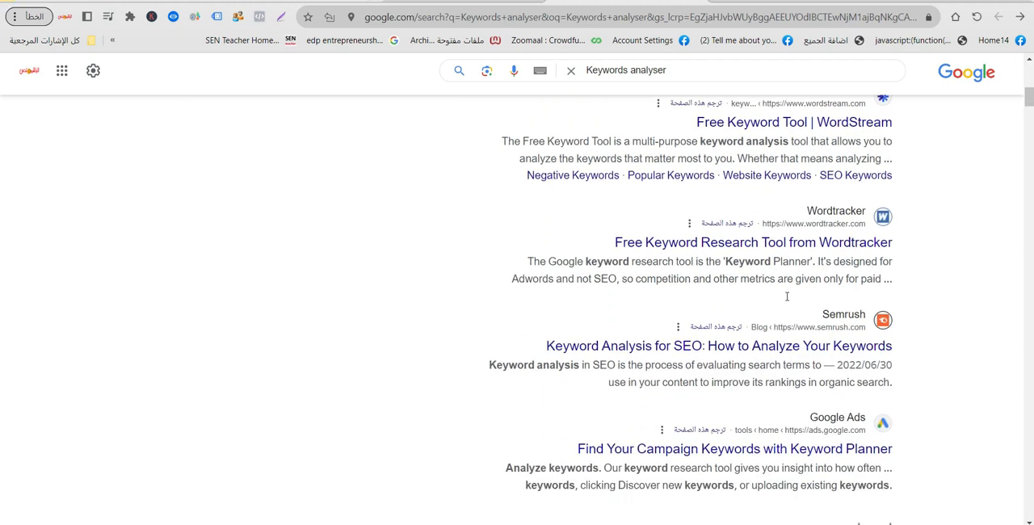
click(753, 243)
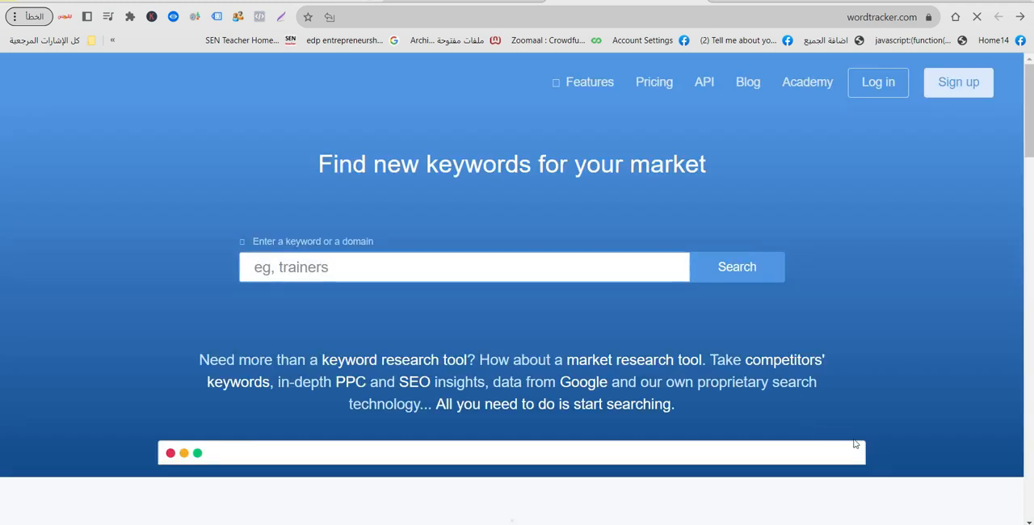
Step: Search Wordtracker for the keyword "شقه للبيع"
click(380, 265)
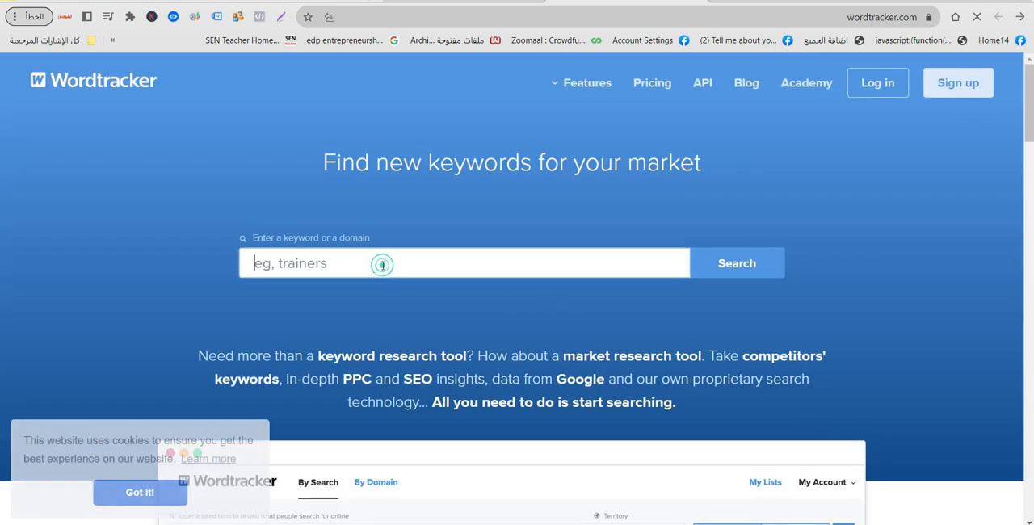
text(a)
key(BackSpace)
click(384, 265)
text(قه للبيع)
triple_click(383, 268)
text(شقه للبيع)
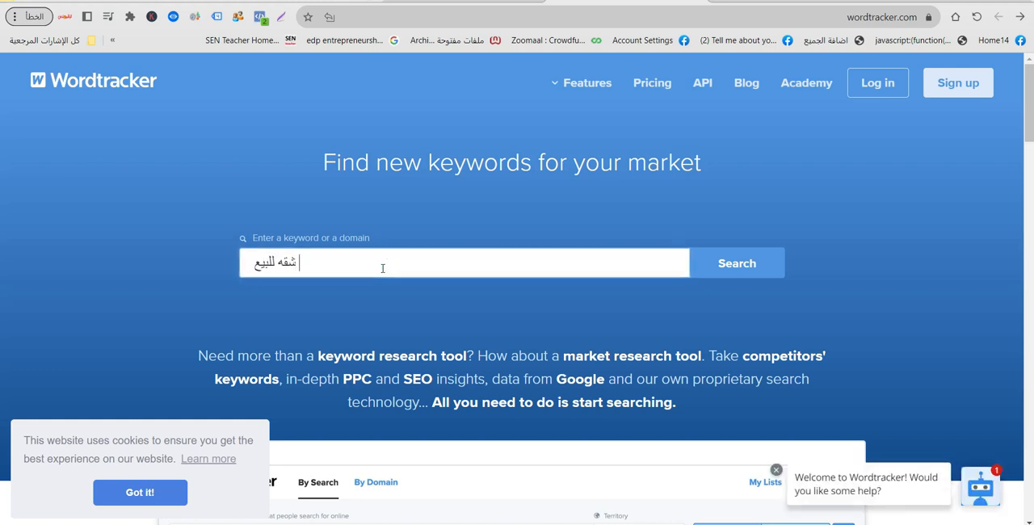
key(Return)
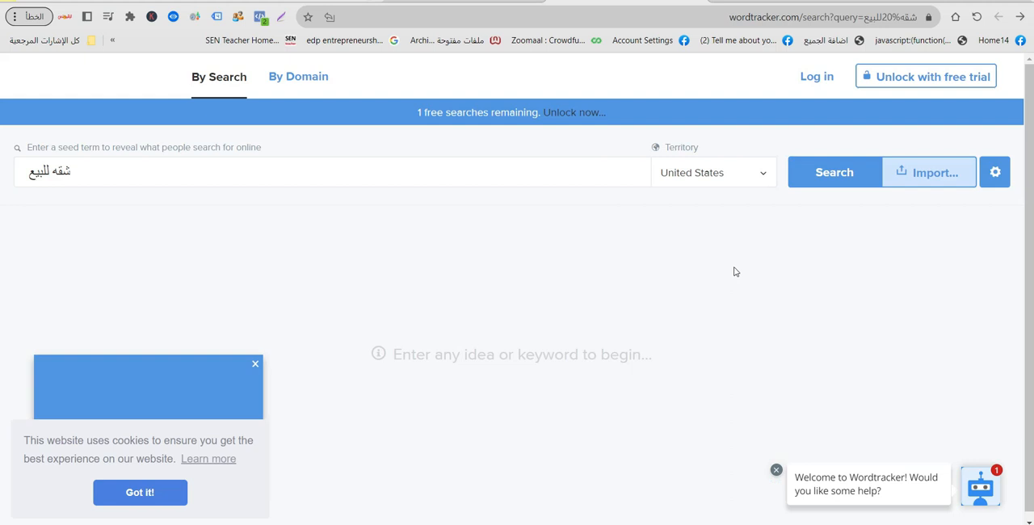
Step: Examine Wordtracker's keyword and suggestion lists for "شقه للبيع", accept the cookie notice, and return to the Google results
scroll(680, 286, down, 2)
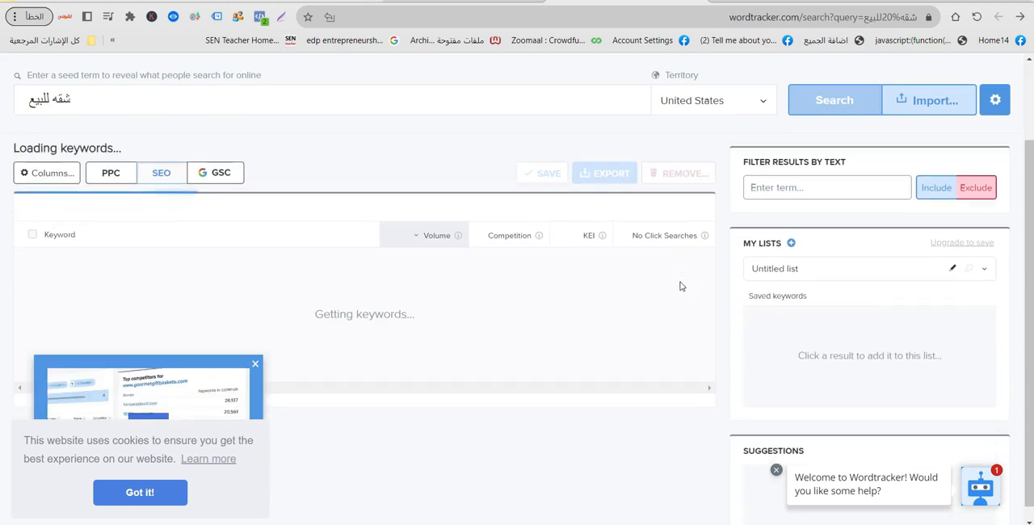
scroll(680, 286, down, 2)
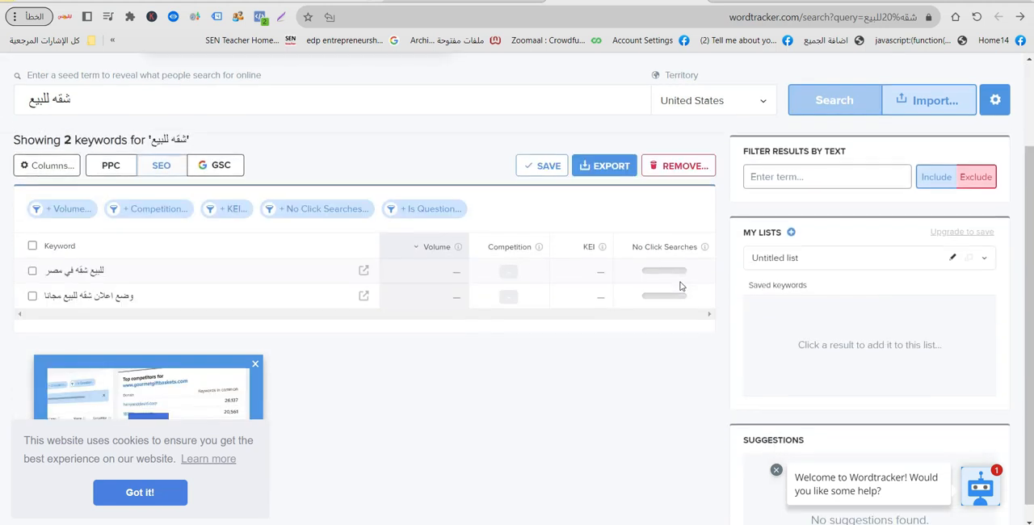
scroll(681, 286, down, 2)
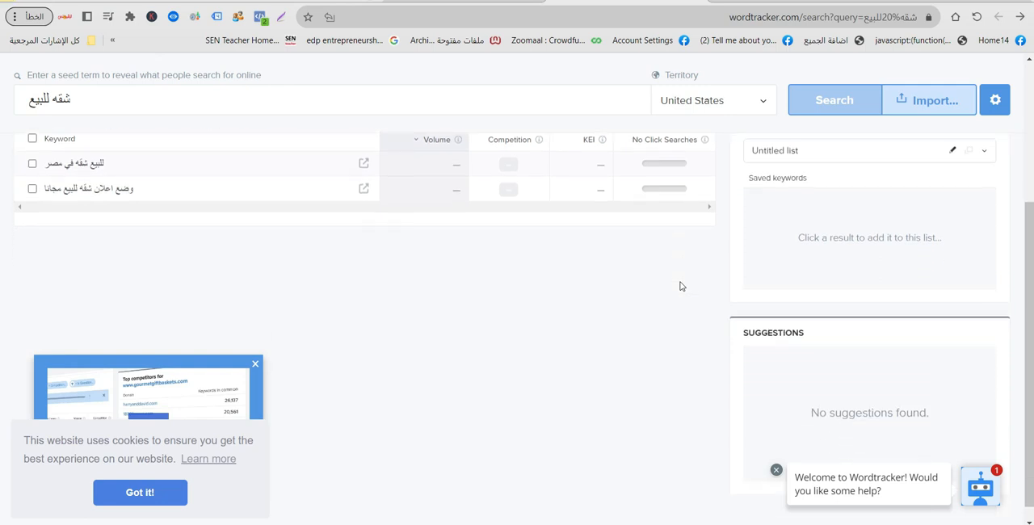
scroll(681, 286, up, 5)
scroll(681, 286, down, 1)
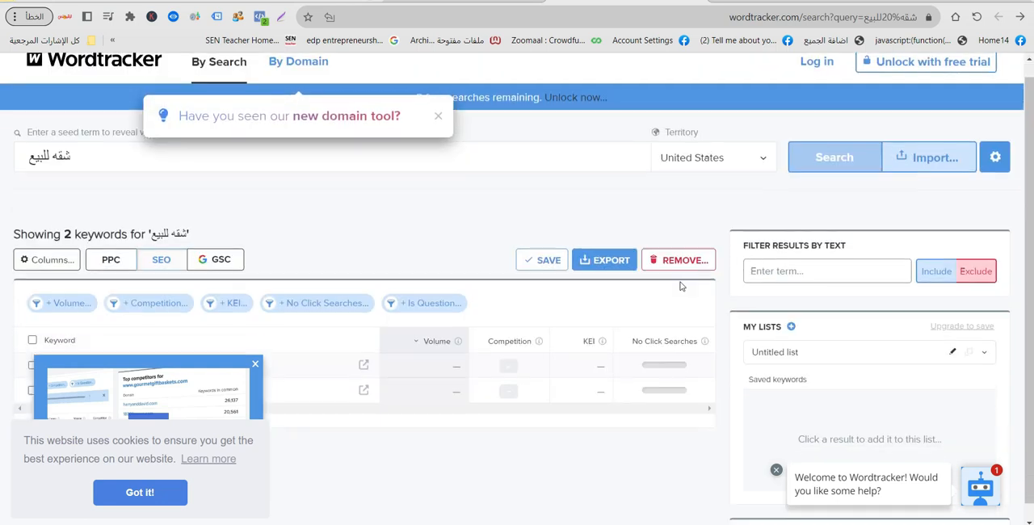
click(140, 493)
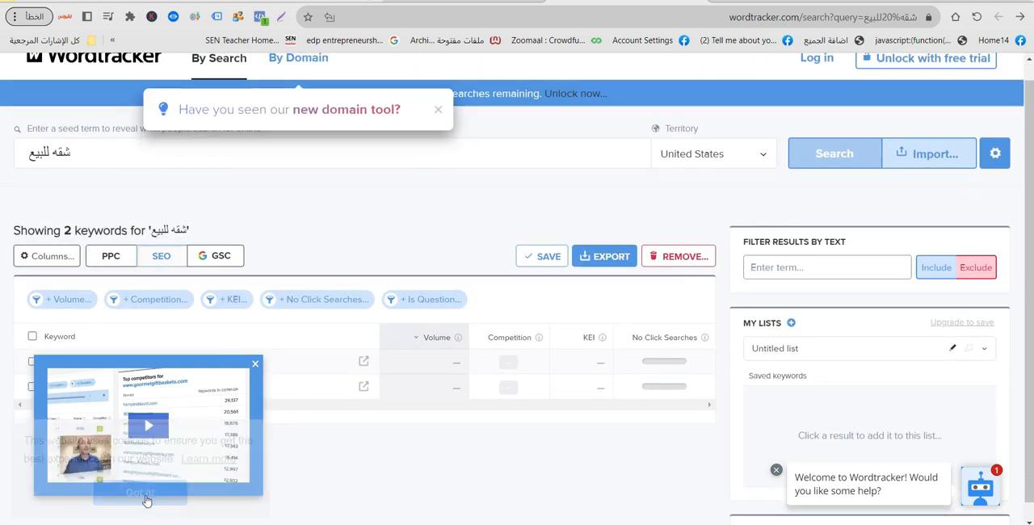
scroll(334, 406, down, 3)
scroll(333, 408, down, 1)
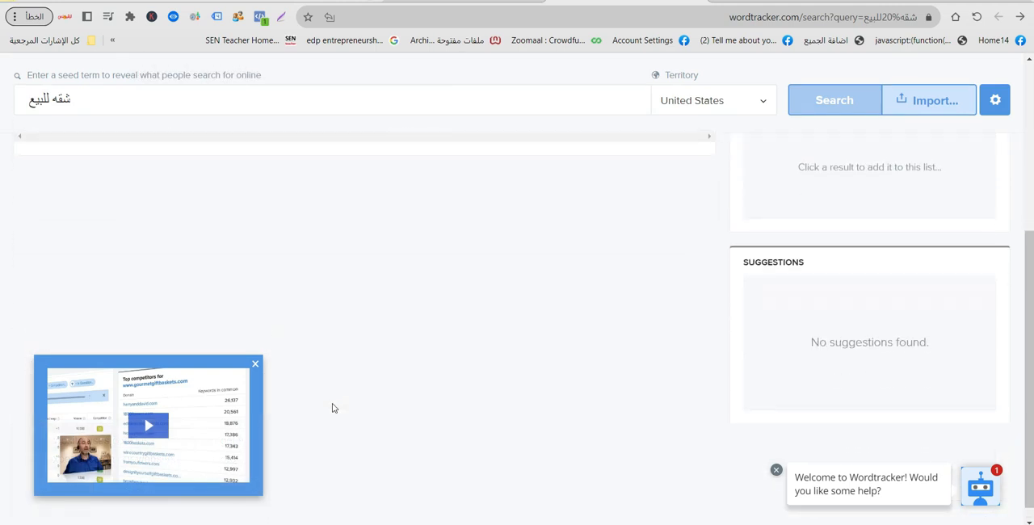
scroll(333, 407, up, 5)
click(1020, 20)
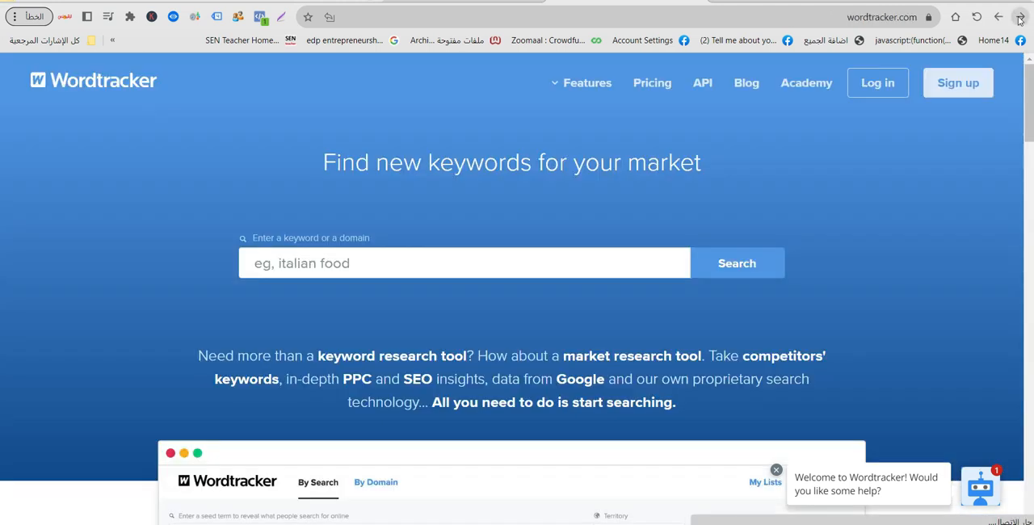
click(1021, 21)
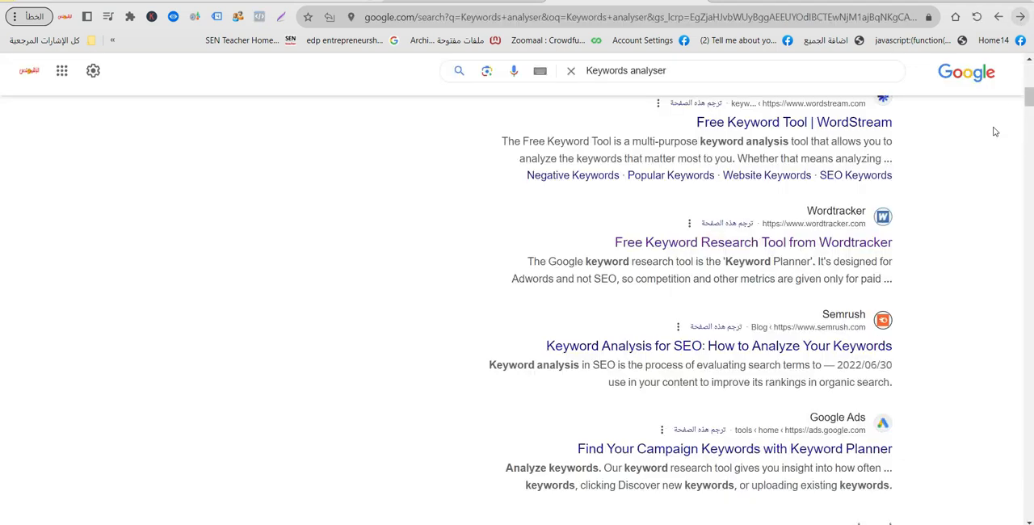
Step: Open Google Ads Keyword Planner from the search results and select the manager account for it
scroll(959, 235, down, 2)
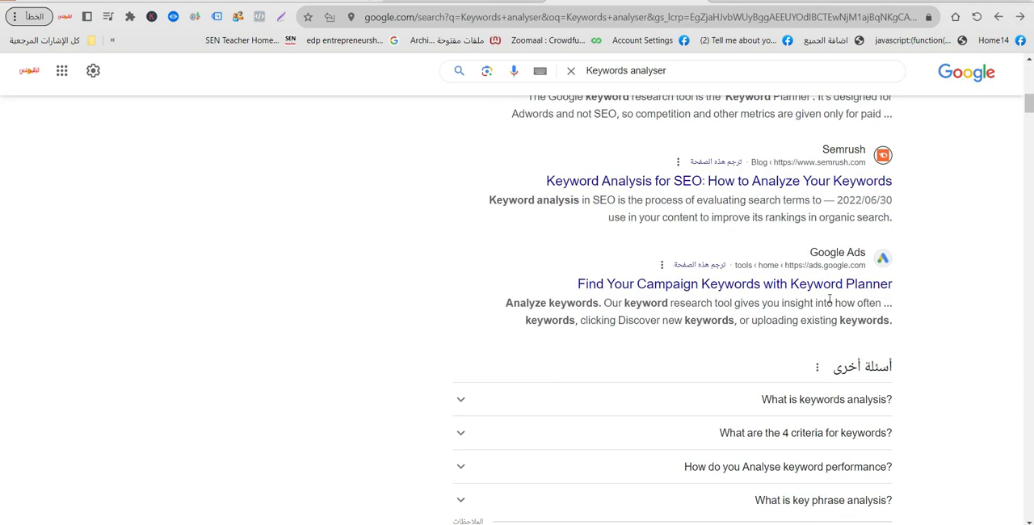
click(821, 291)
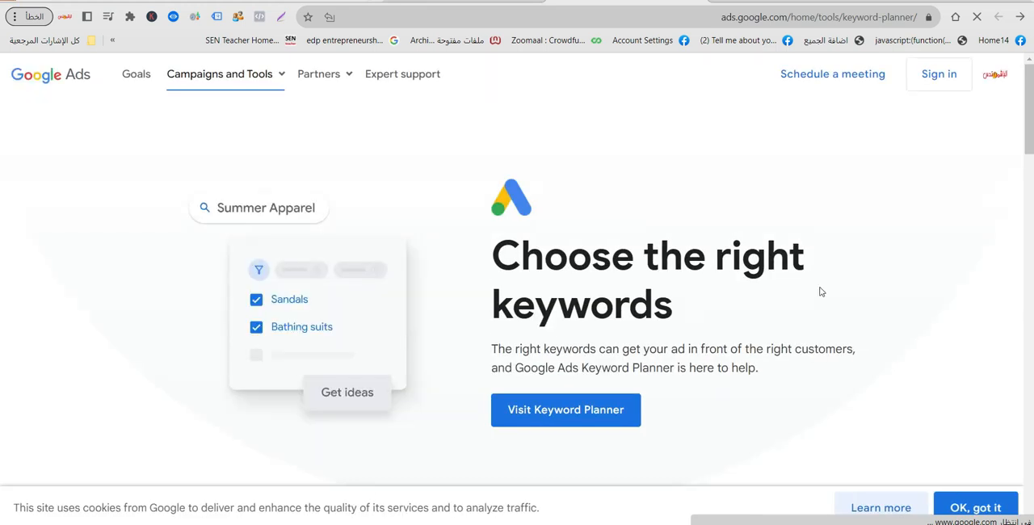
scroll(821, 290, down, 1)
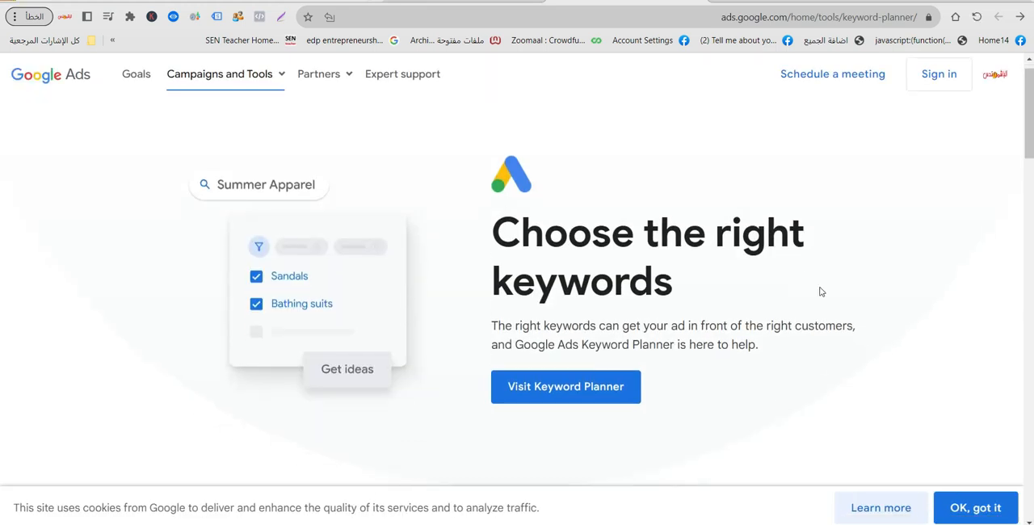
click(565, 387)
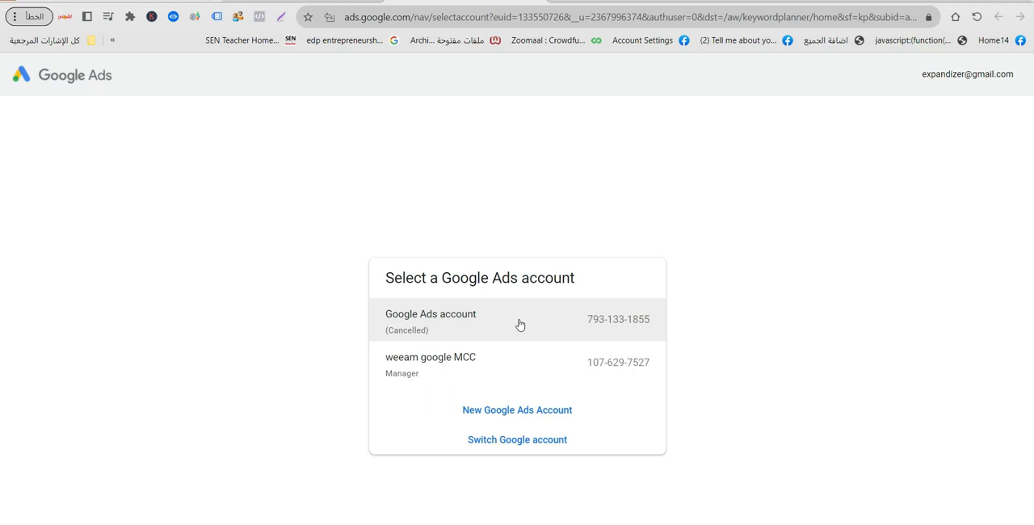
click(487, 353)
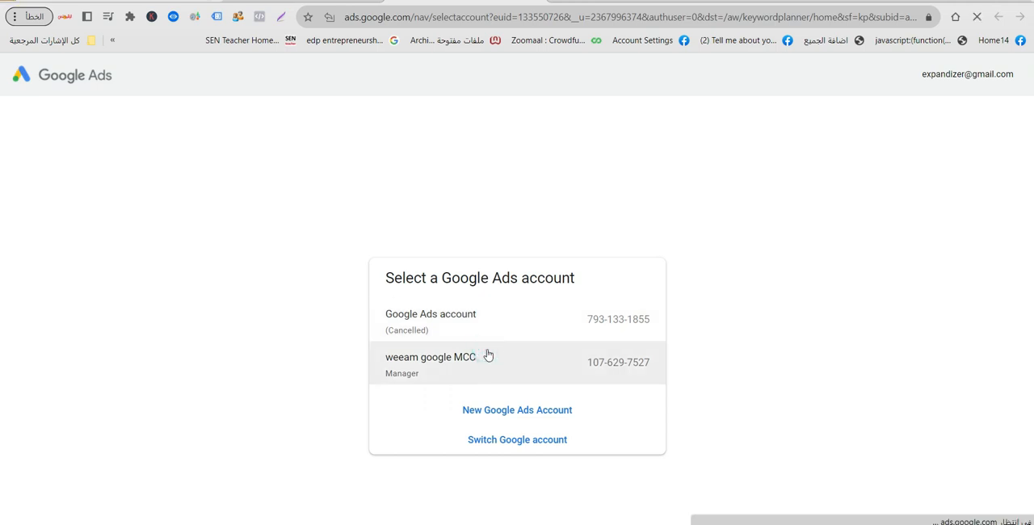
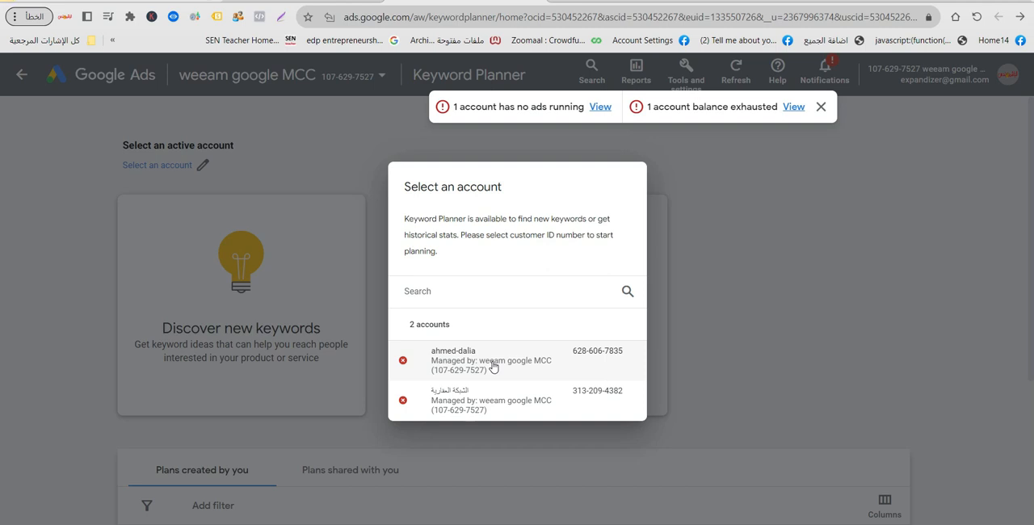
Step: Choose the first listed account and enter شقق, للبيع, شقه and شقه للبيع as keywords for search volume and forecasts
click(494, 368)
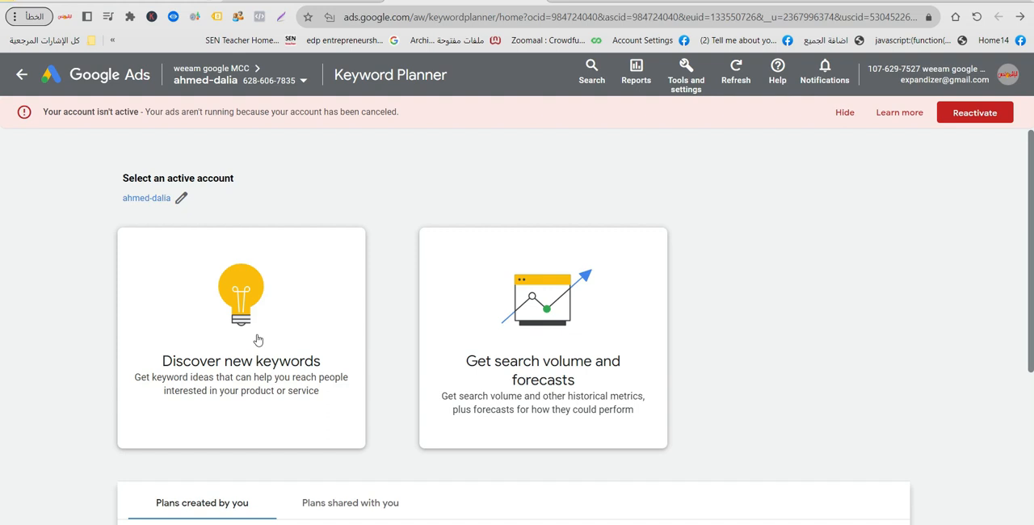
click(563, 337)
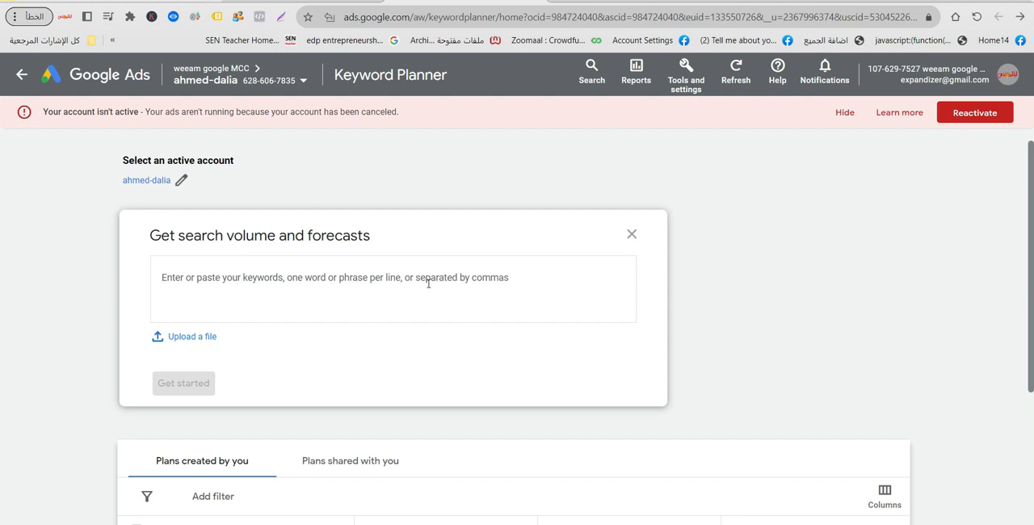
text(اتق)
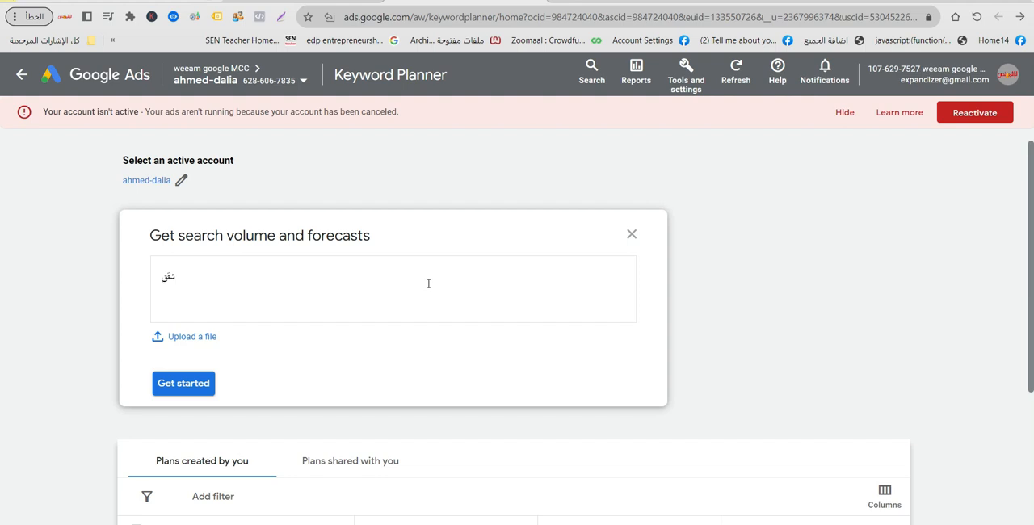
text(للبيع)
key(Return)
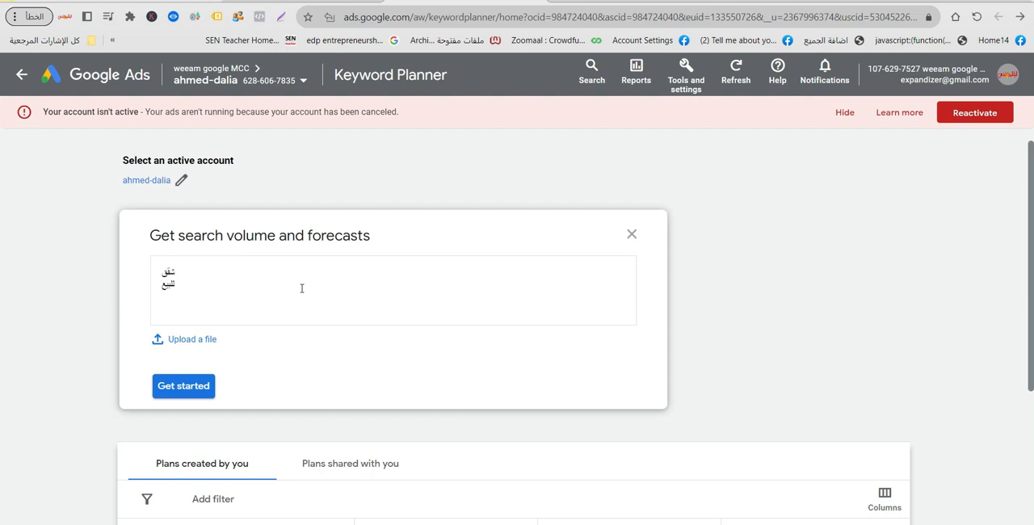
text(اي)
key(Return)
text(اس)
text( للبيع)
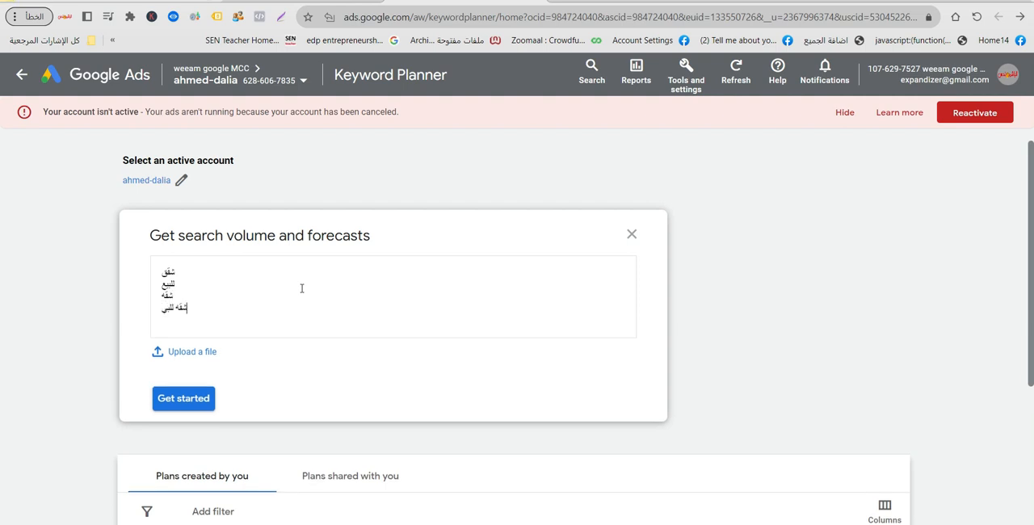
key(Return)
text(شق)
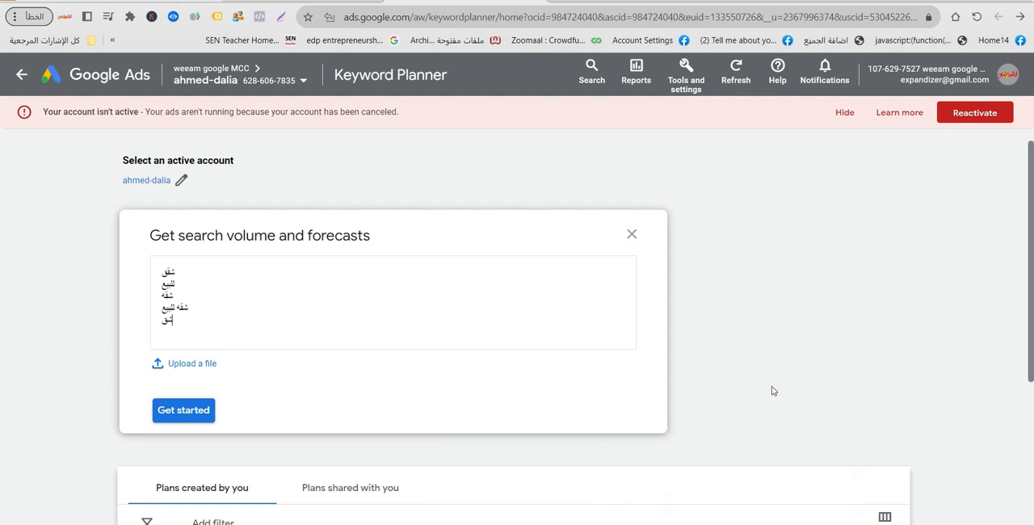
Step: Copy the Arabic keywords in B2:B12 of the Google Sheet and return to Keyword Planner
click(708, 524)
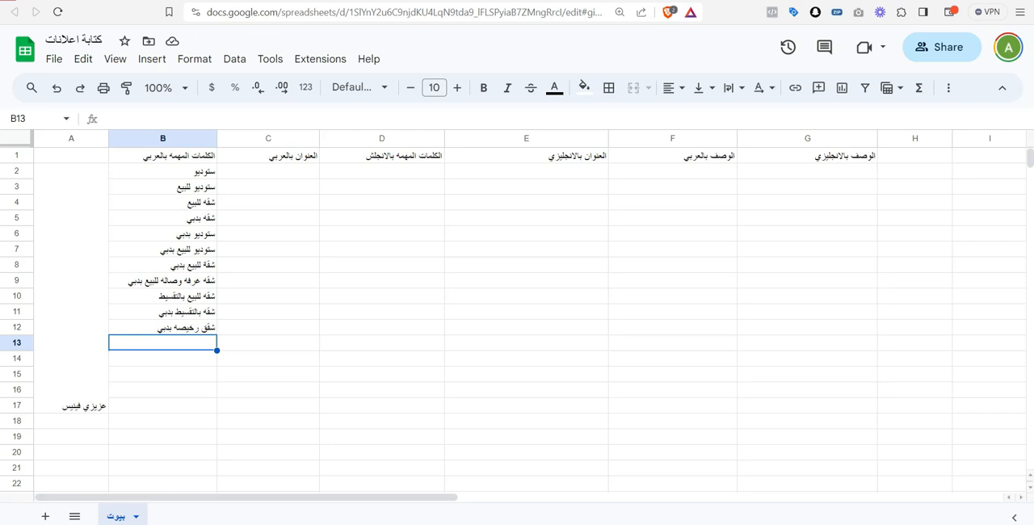
drag(207, 171, 186, 334)
key(ctrl+c)
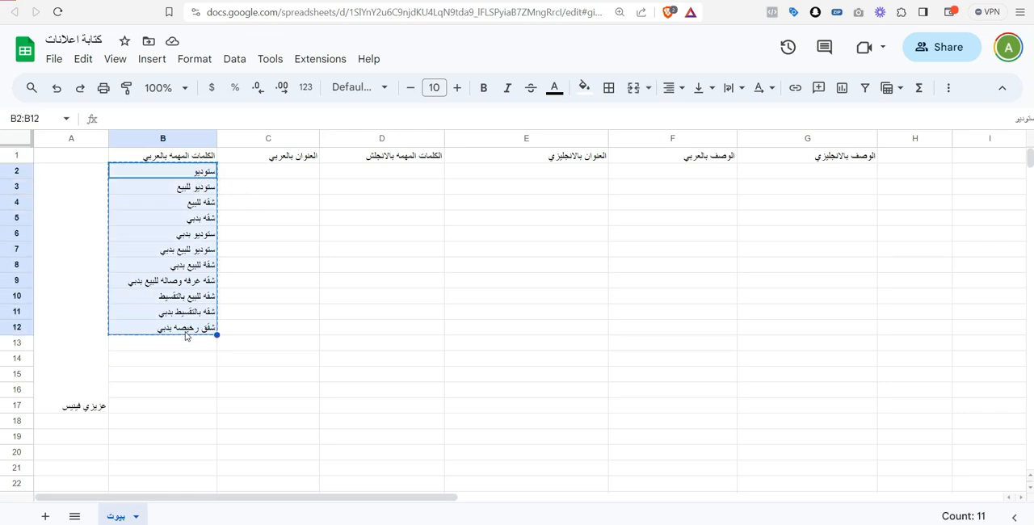
key(alt+Tab)
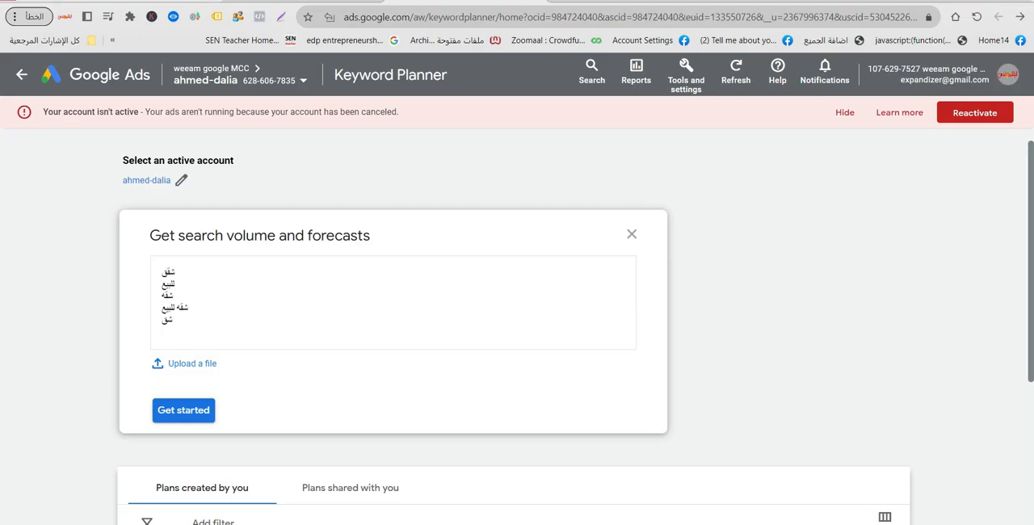
click(235, 324)
key(ctrl+a)
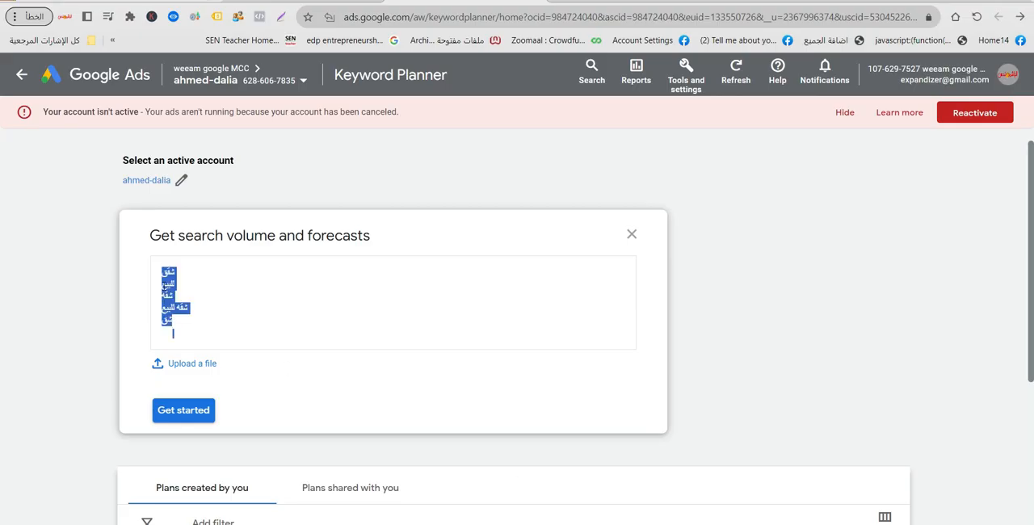
right_click(194, 316)
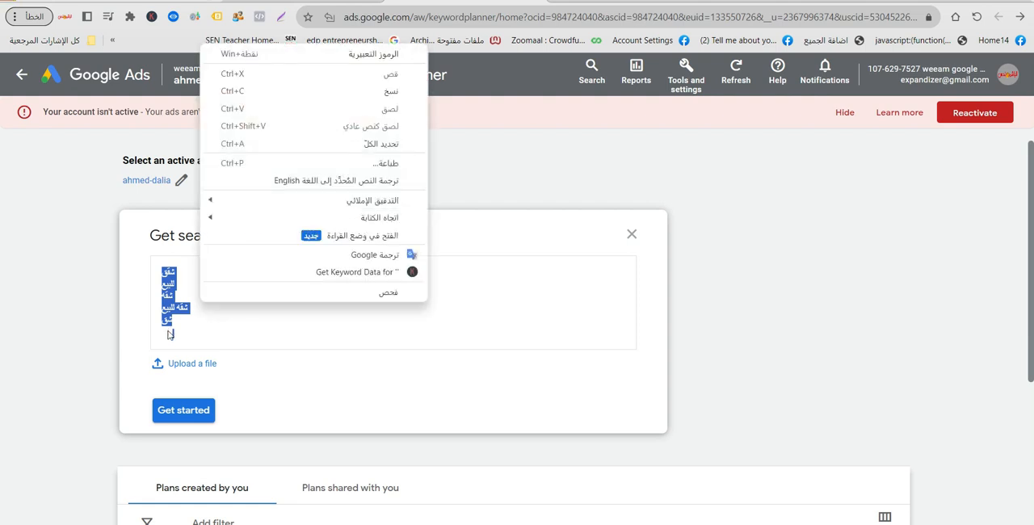
click(169, 334)
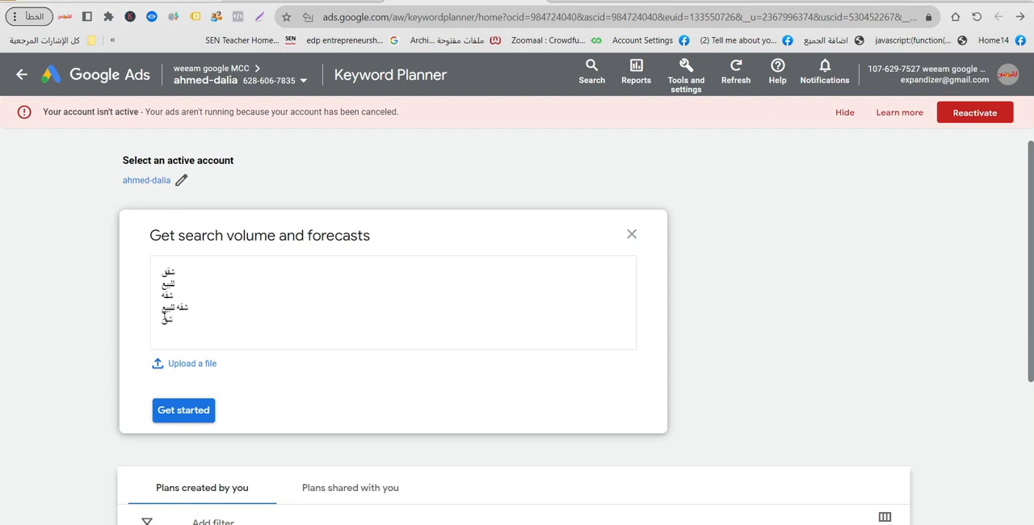
Step: Complete the keyword list with شقه للبيع بدبي and the keywords copied from the sheet, and get their search volumes
text(للبيع بدبي)
key(Return)
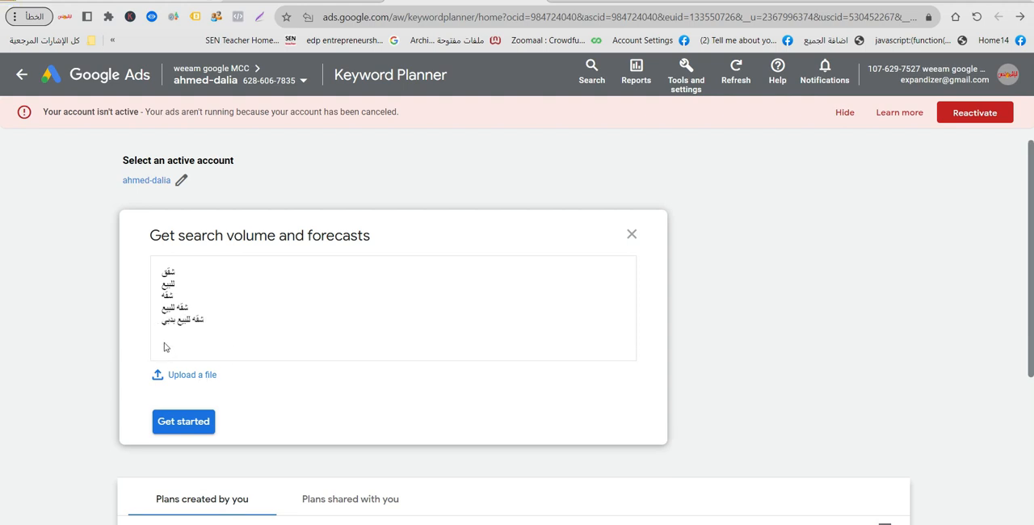
right_click(164, 339)
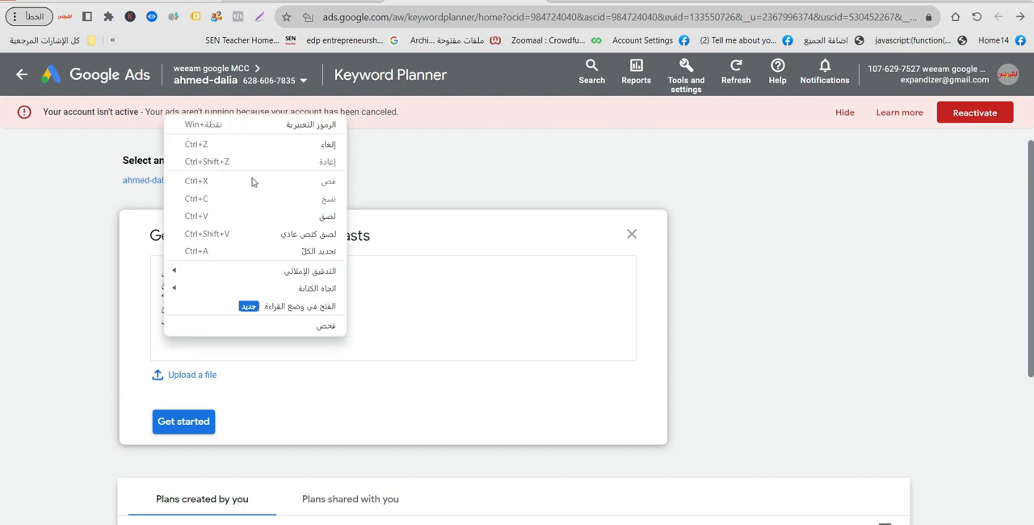
click(254, 217)
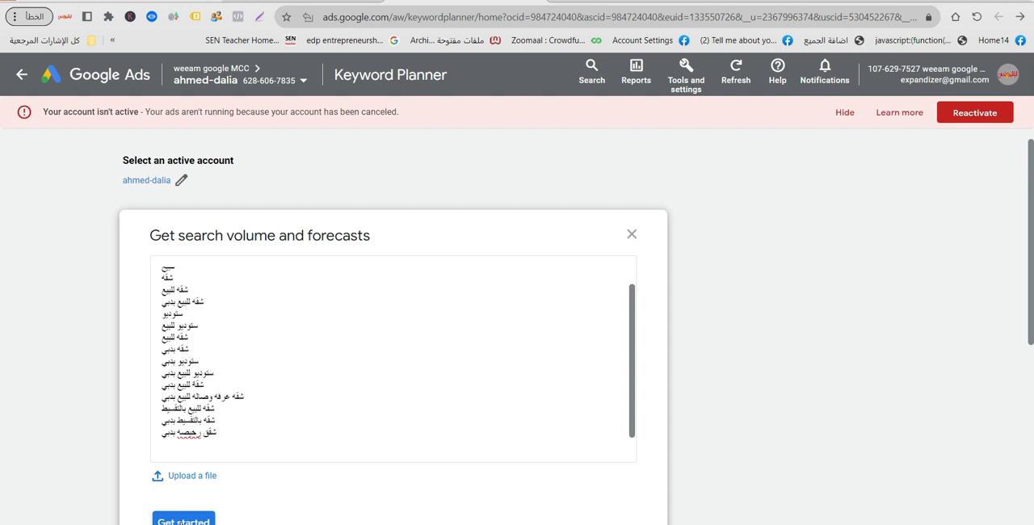
click(182, 523)
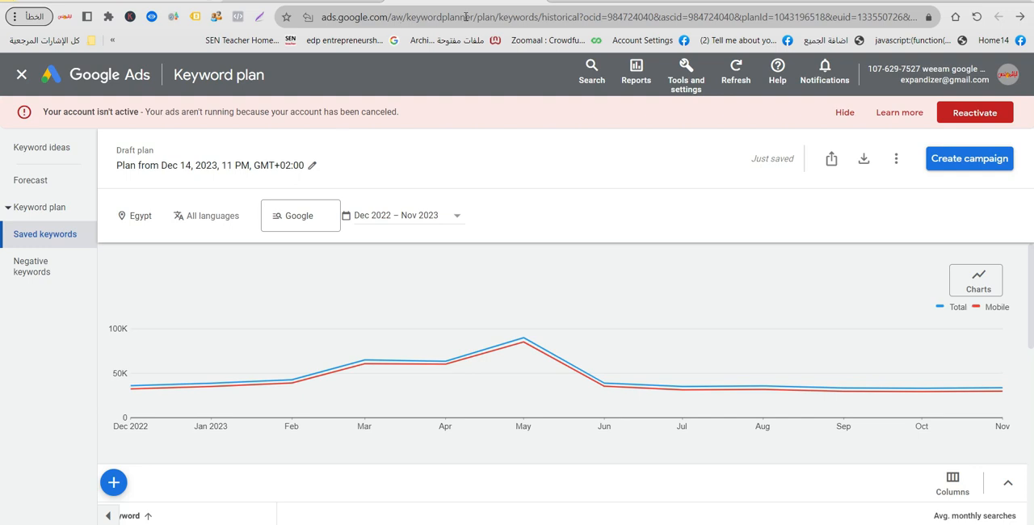
Step: Look over the saved keywords' monthly searches and open the plan's location targeting for editing
scroll(439, 291, down, 3)
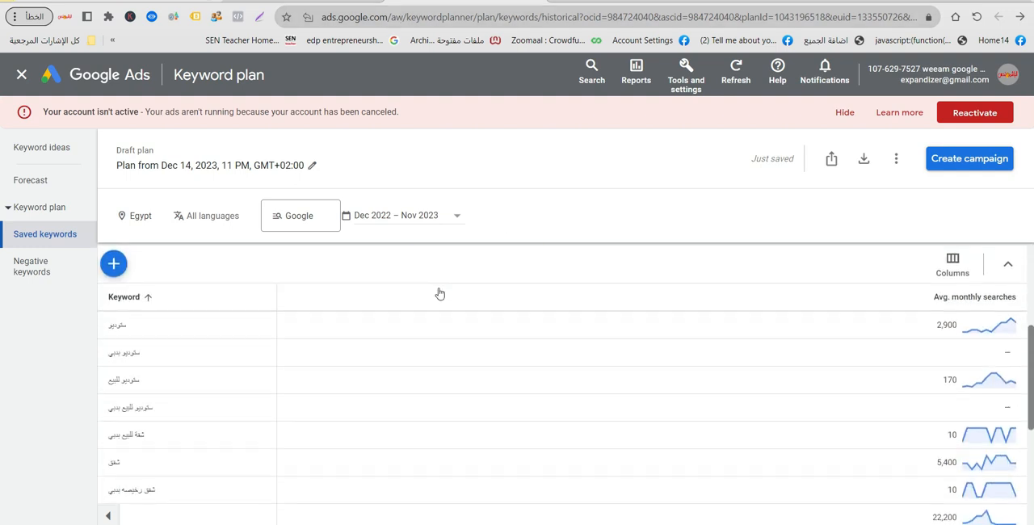
scroll(439, 292, up, 3)
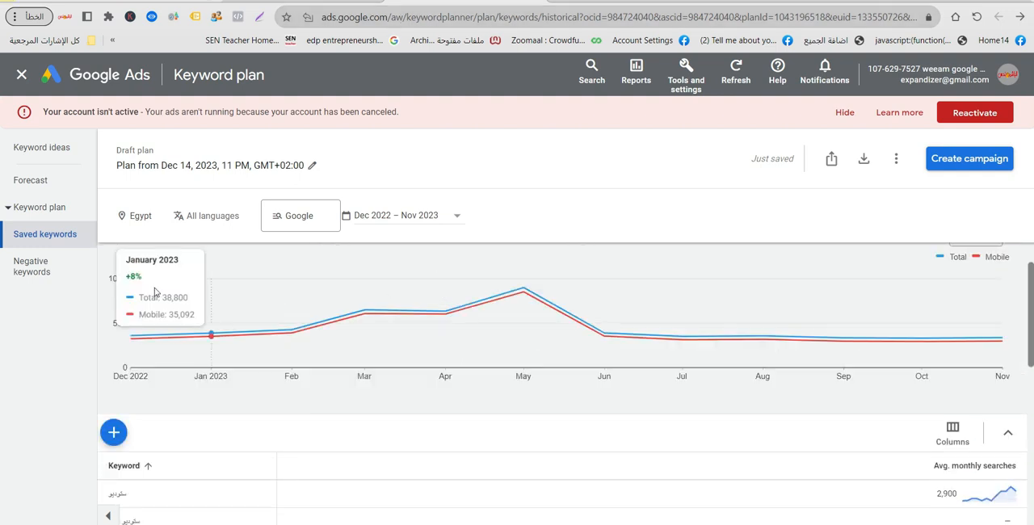
click(139, 219)
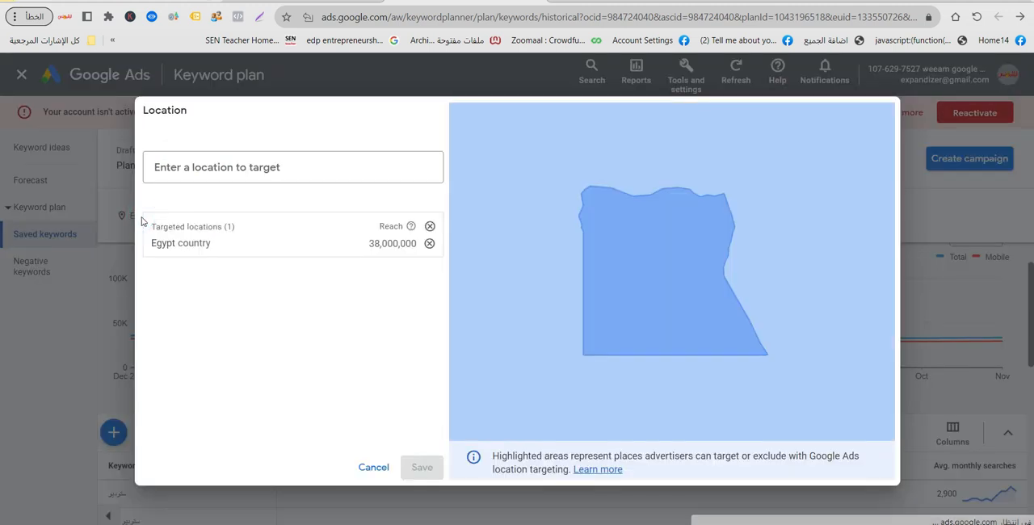
click(247, 167)
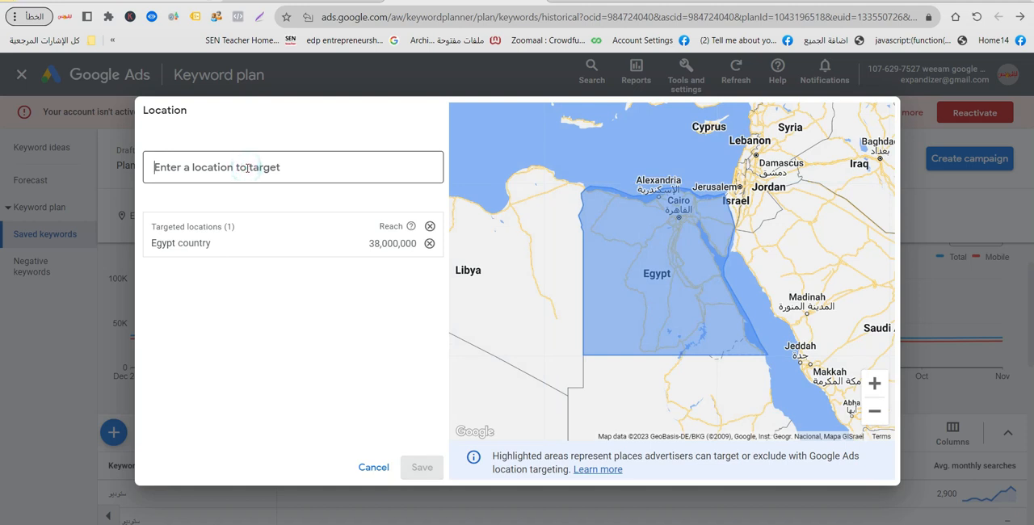
text(عمه)
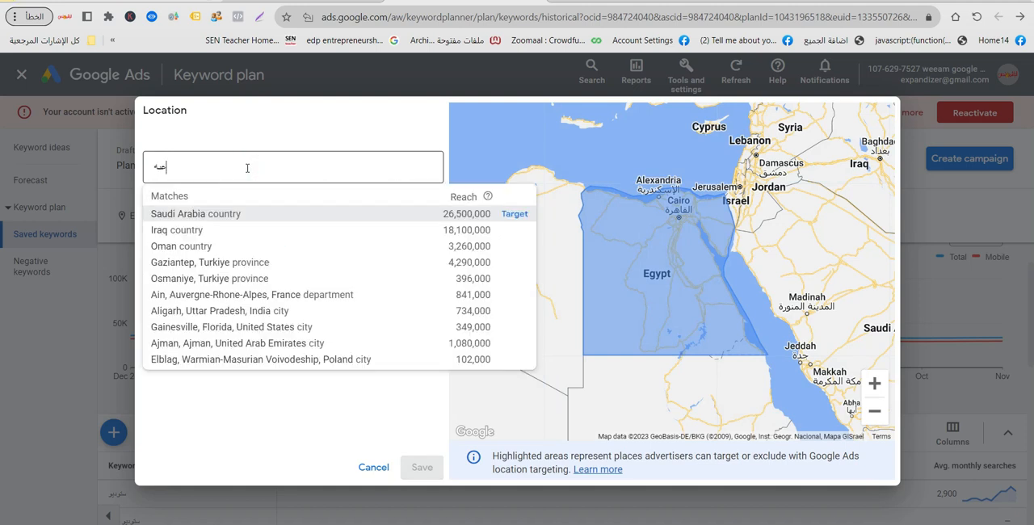
key(BackSpace)
key(BackSpace)
key(BackSpace)
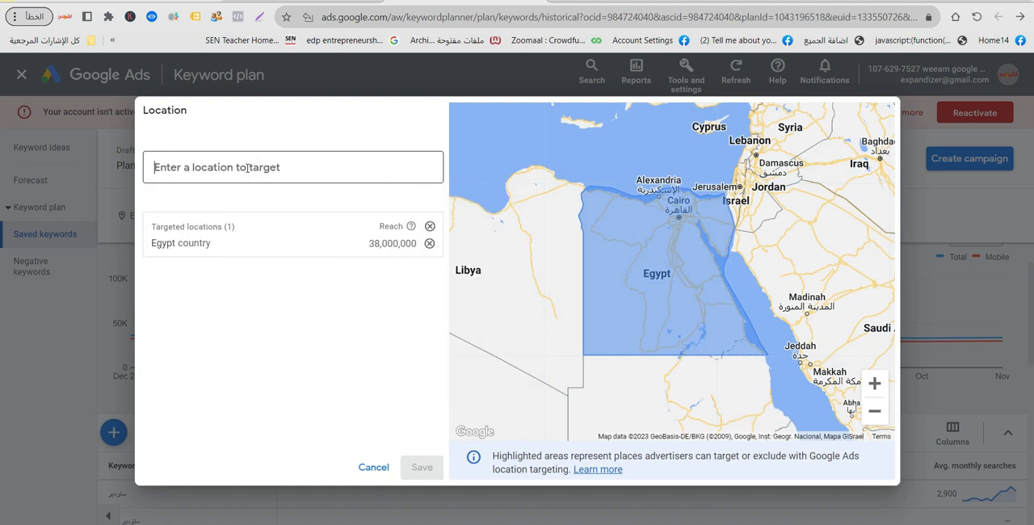
Step: Target the United Arab Emirates instead of Egypt by searching for "united", and save the location change
text(united)
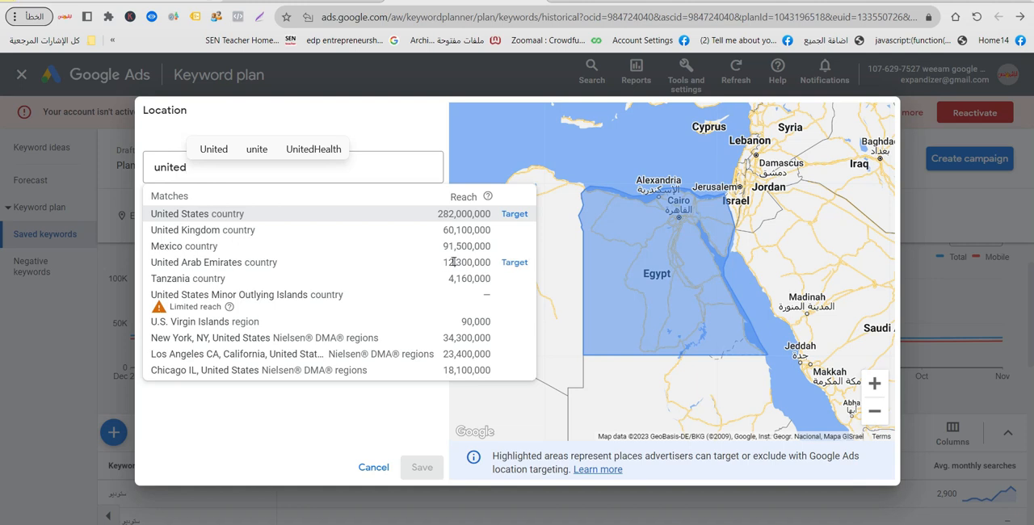
click(514, 263)
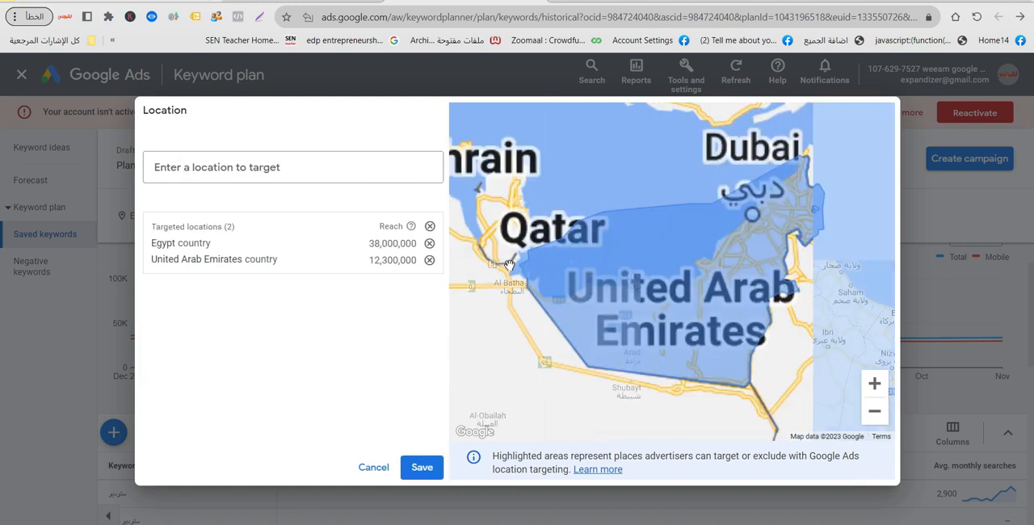
click(429, 243)
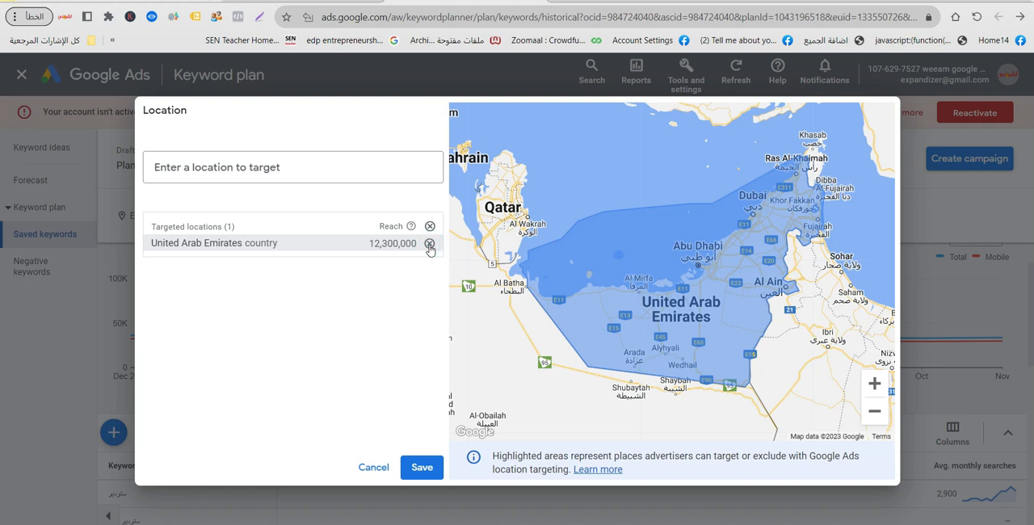
click(420, 468)
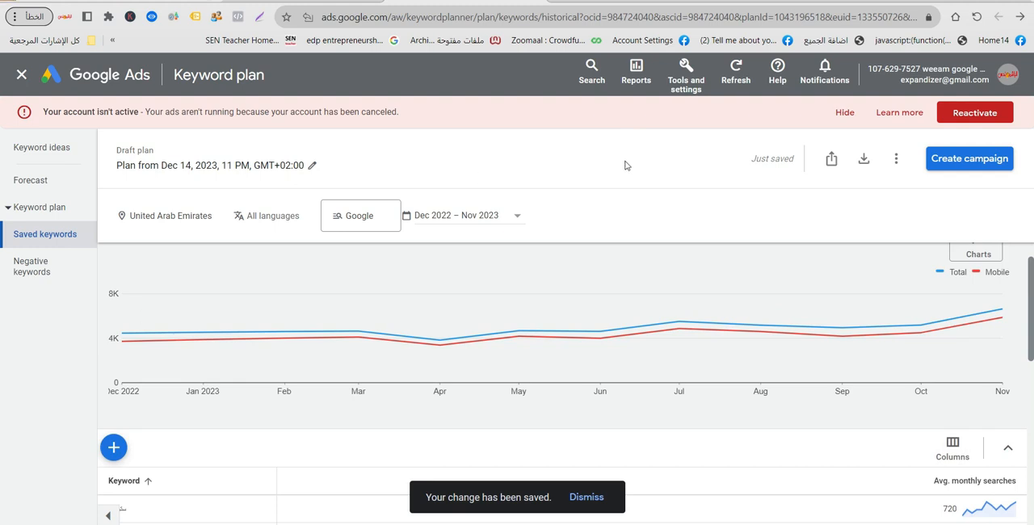
Step: Sort the saved keywords by average monthly searches, highest first, and examine the whole list
mouse_move(841, 328)
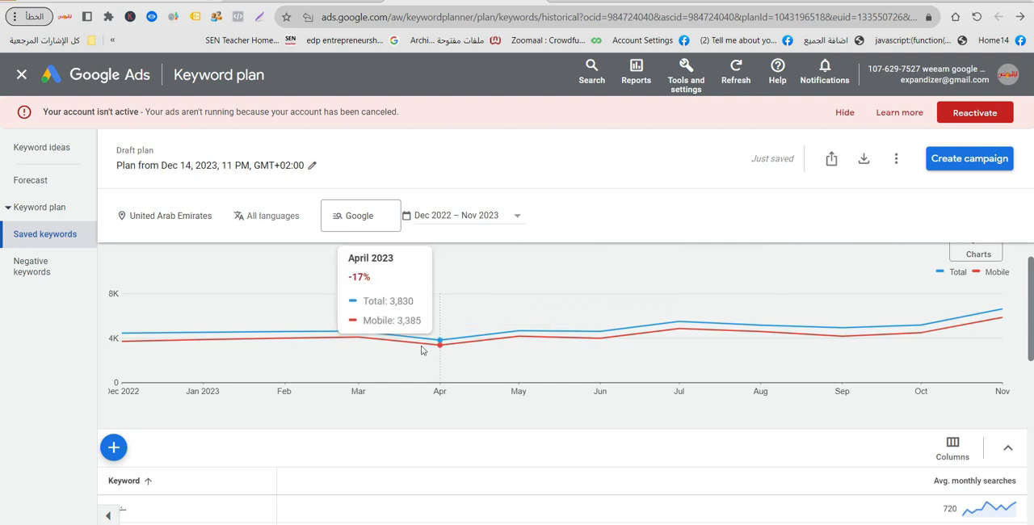
scroll(422, 351, down, 1)
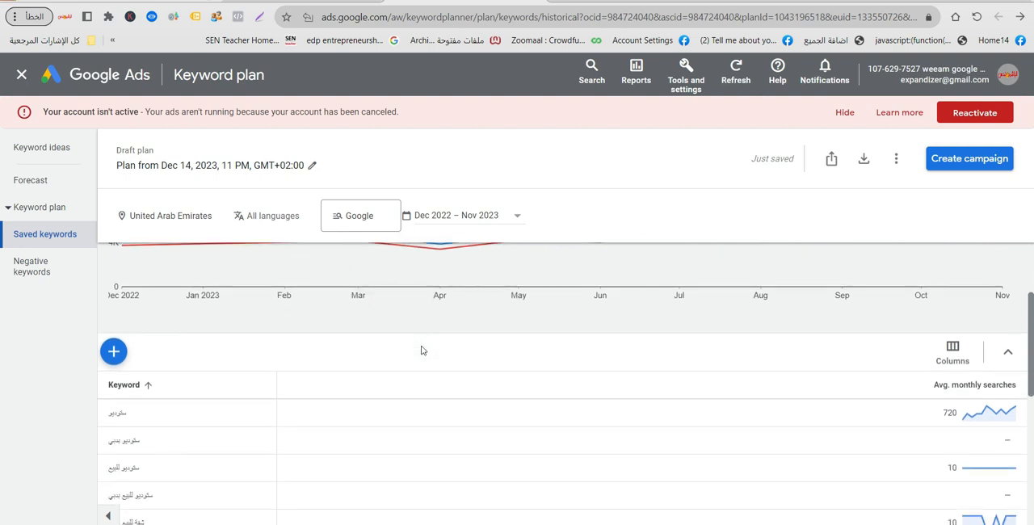
key(ctrl+minus)
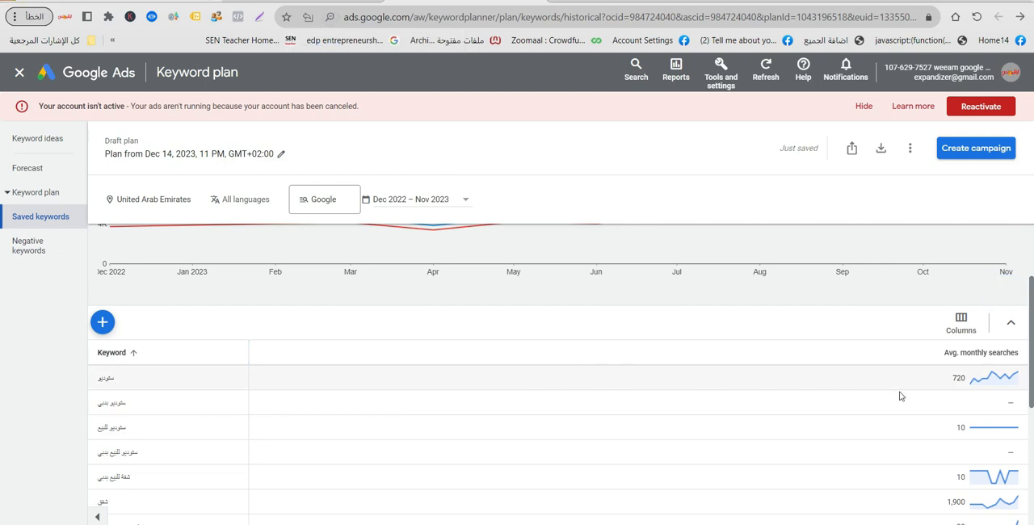
scroll(497, 488, down, 2)
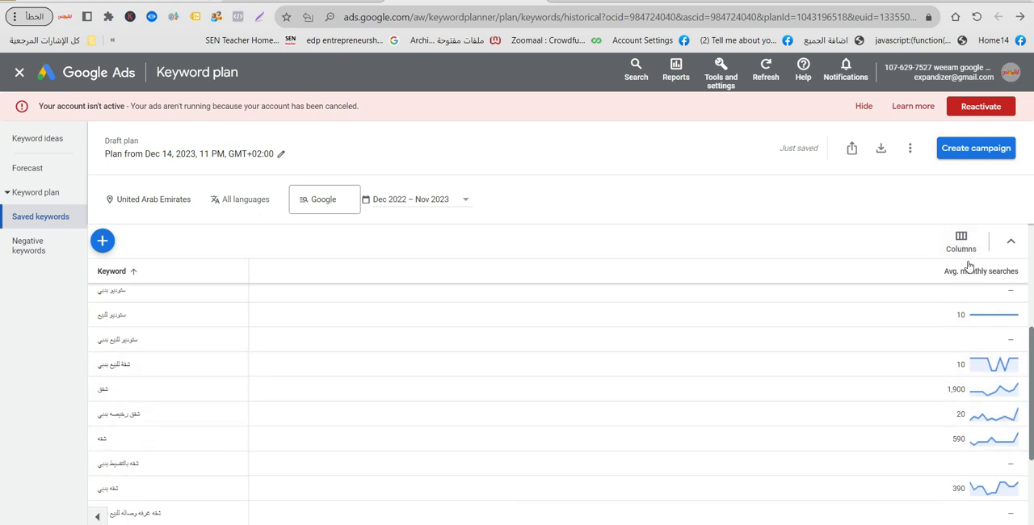
scroll(927, 402, up, 3)
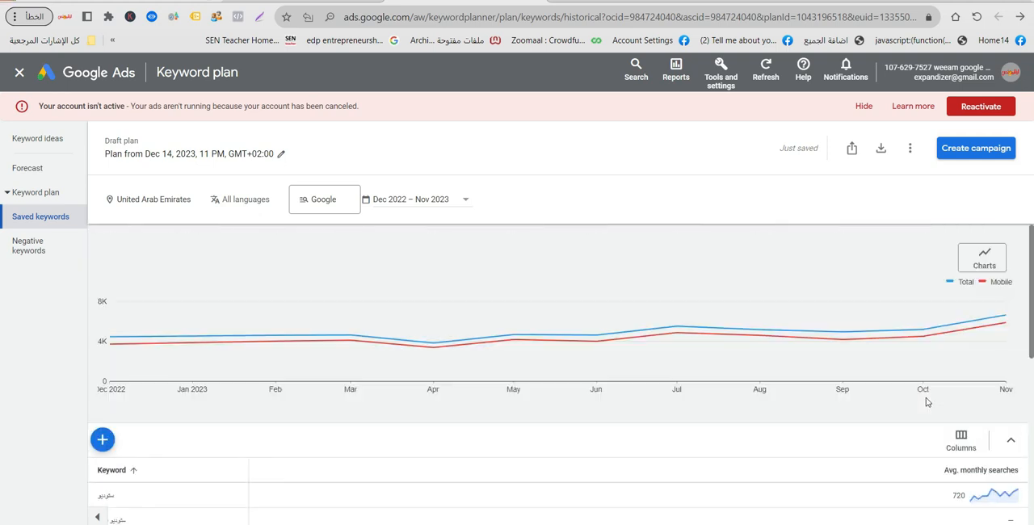
scroll(927, 401, down, 3)
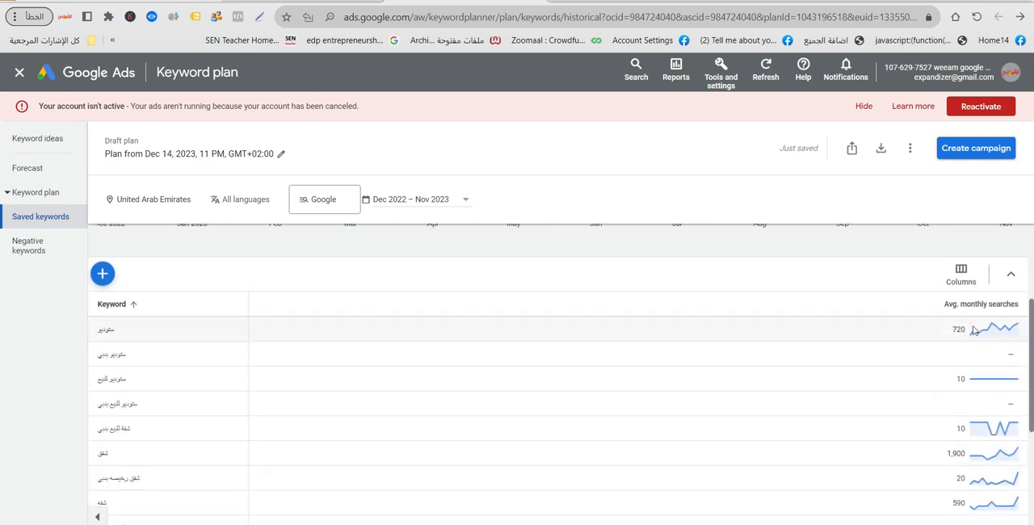
click(969, 304)
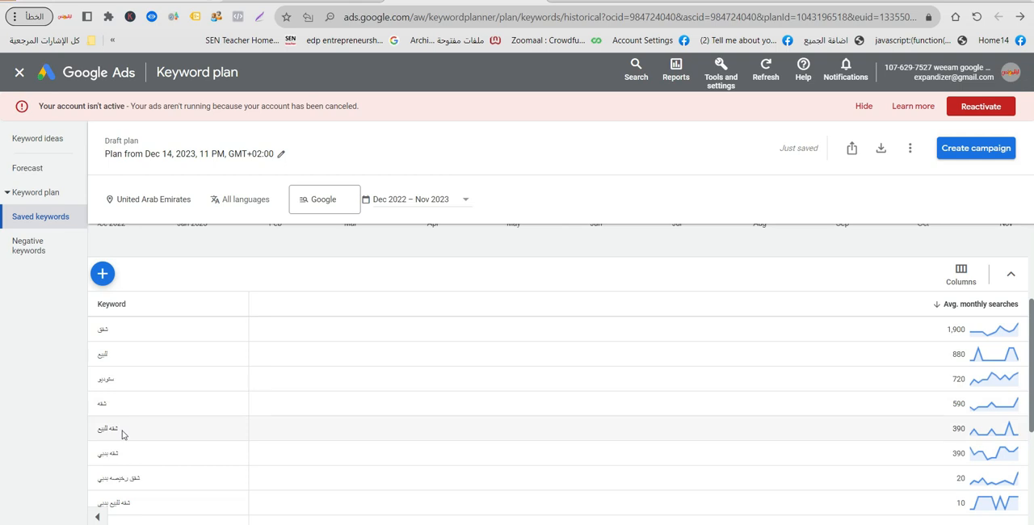
scroll(122, 434, down, 3)
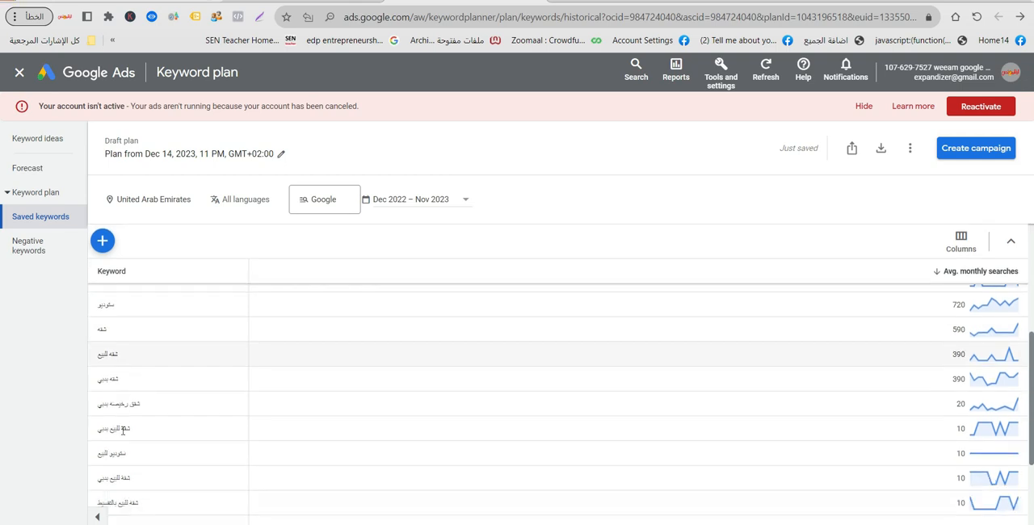
scroll(122, 434, down, 3)
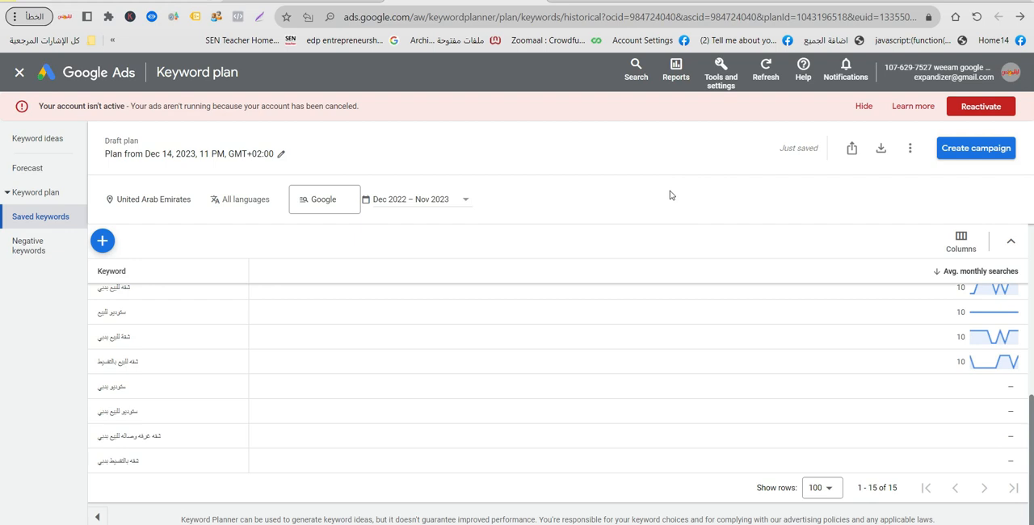
Step: Show up to 500 rows in the saved keywords table and open the form for adding keywords to the plan
click(828, 489)
click(819, 472)
scroll(121, 323, up, 2)
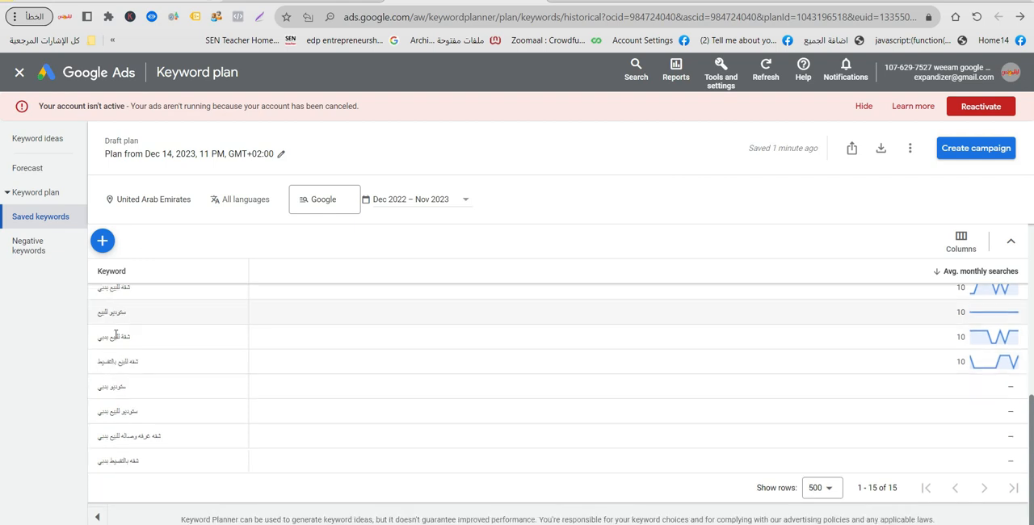
click(102, 247)
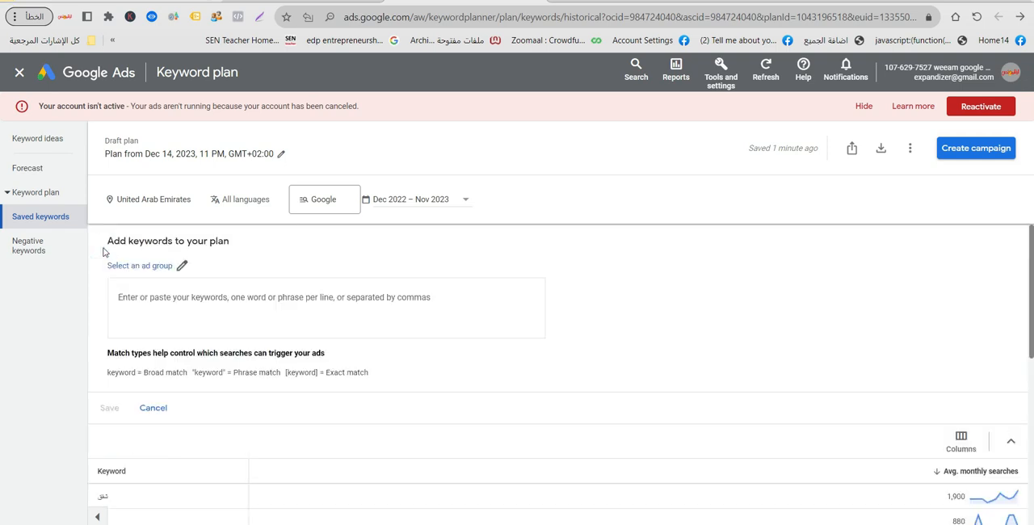
scroll(288, 329, down, 1)
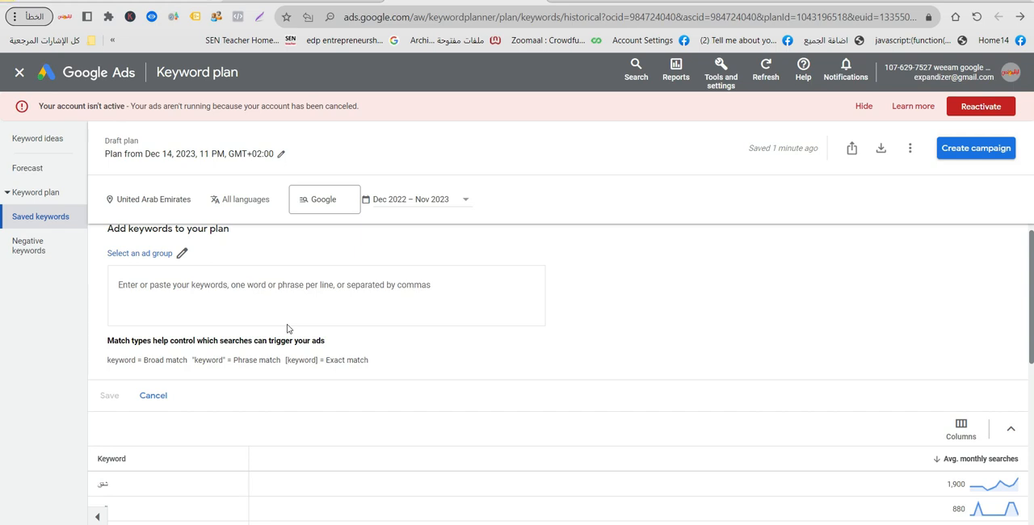
scroll(288, 328, down, 5)
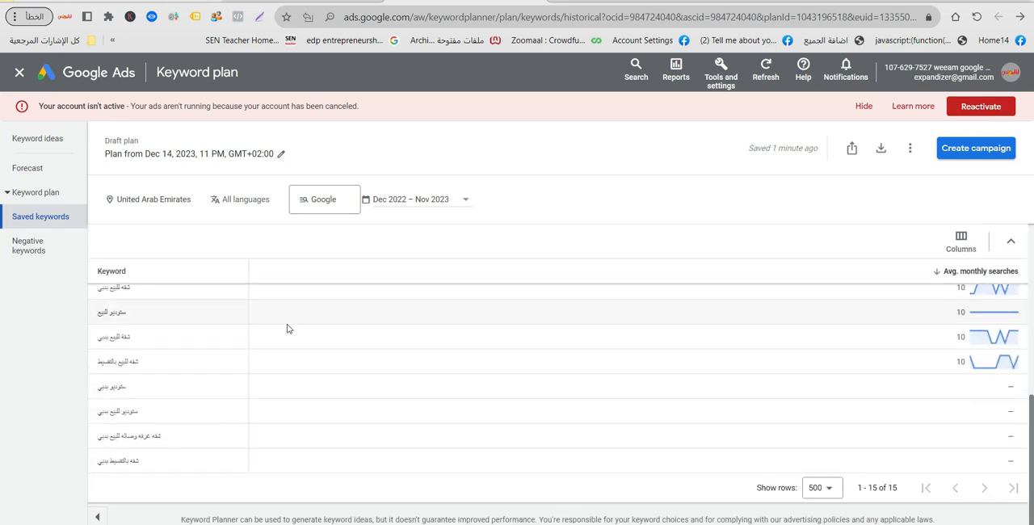
Step: Set the plan's search network to Google and search partners and review the saved keywords' average monthly searches
click(326, 201)
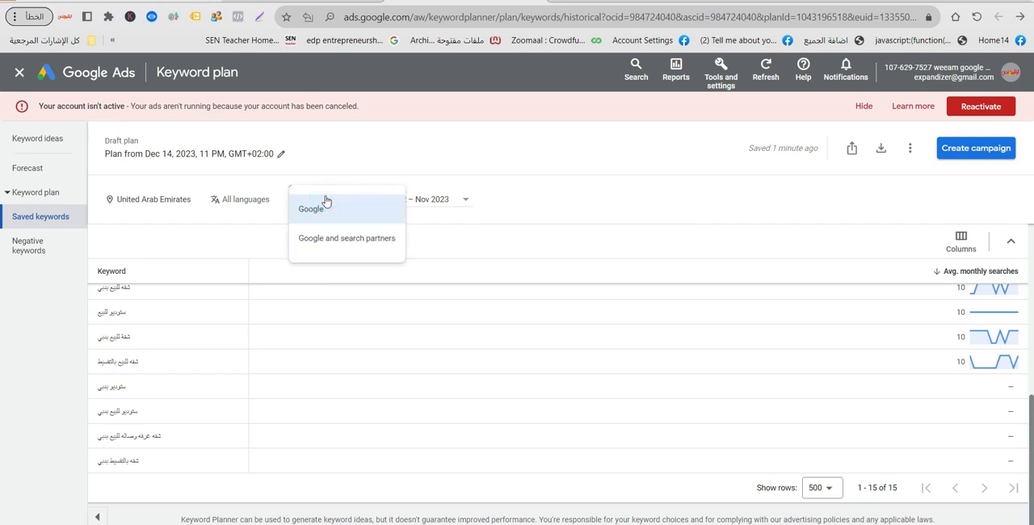
click(332, 239)
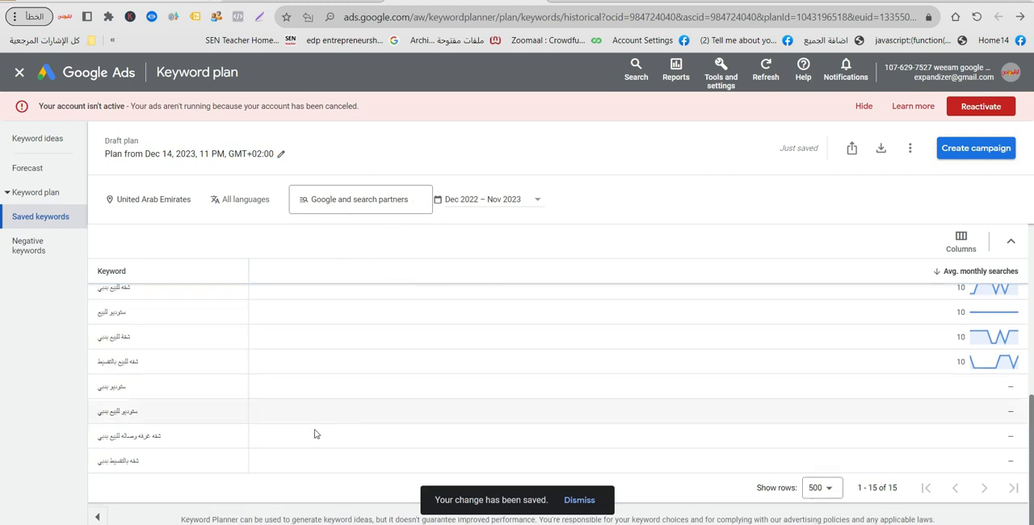
scroll(260, 435, up, 5)
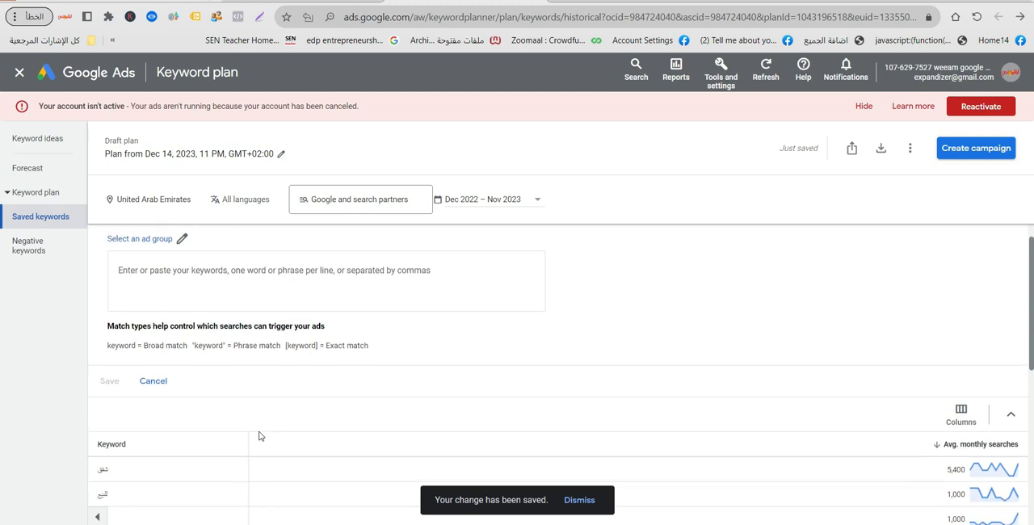
scroll(572, 271, down, 2)
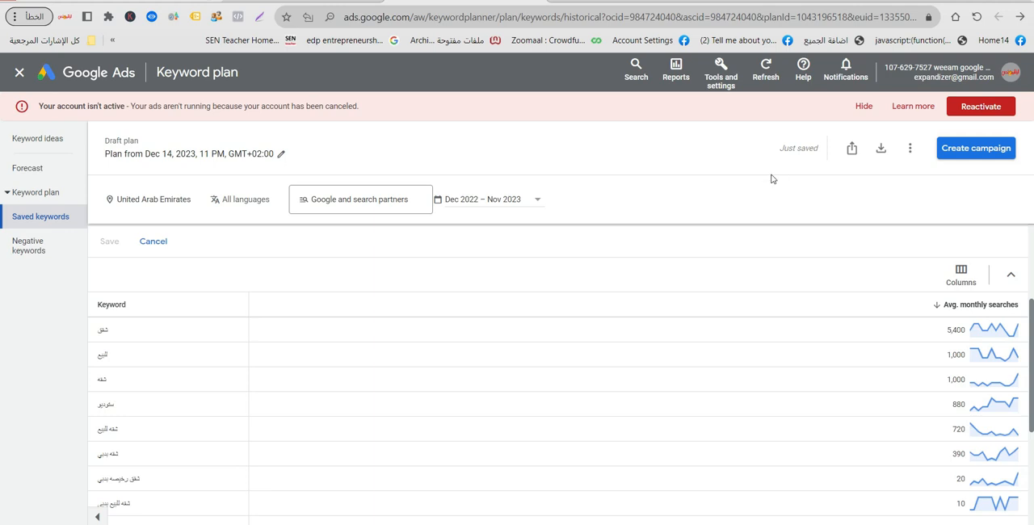
scroll(623, 331, down, 1)
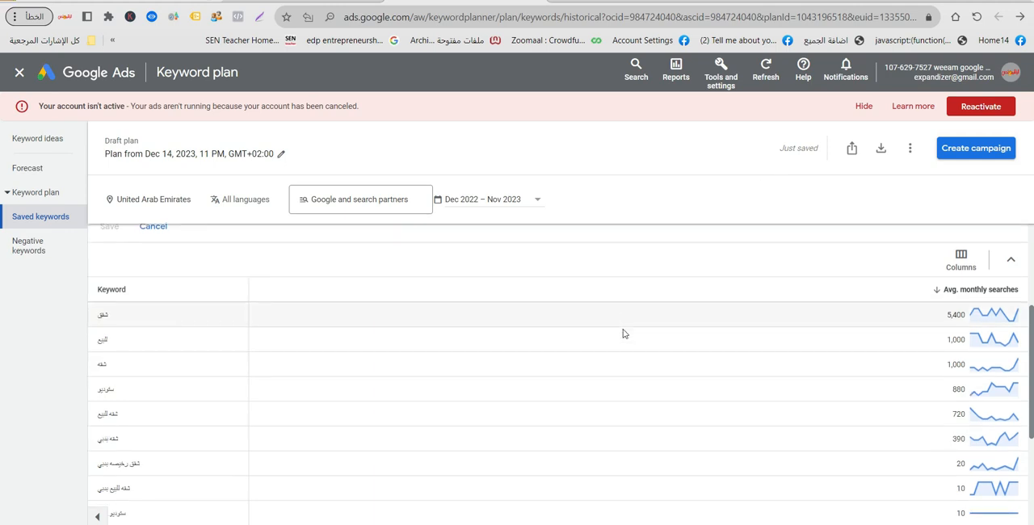
scroll(541, 300, down, 1)
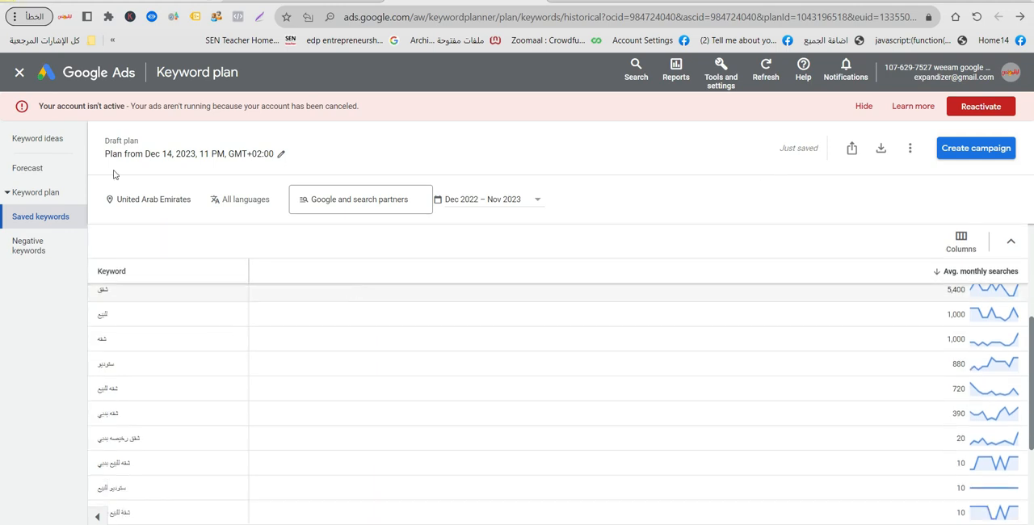
Step: Look through the plan's forecast down to its locations breakdown, and return to the saved keywords to review the whole list
click(25, 175)
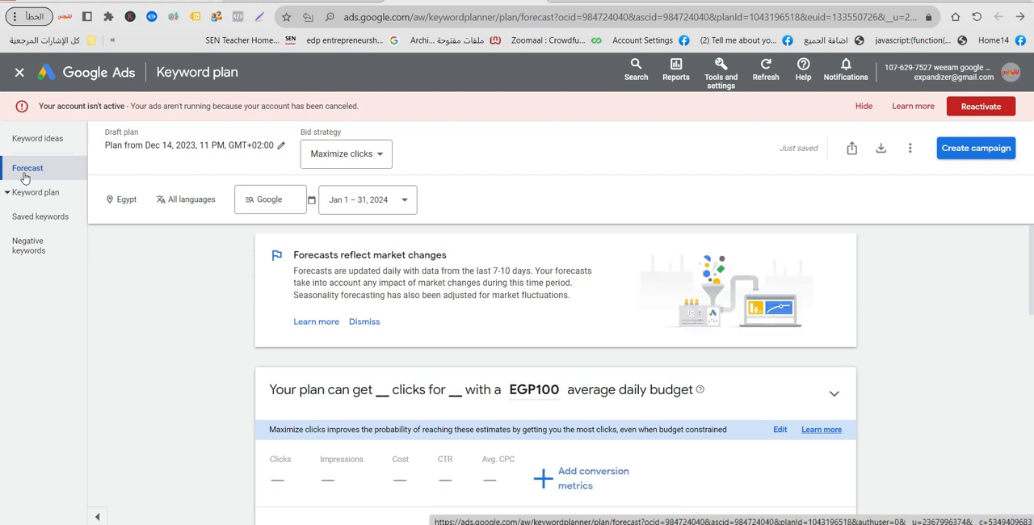
scroll(160, 328, down, 5)
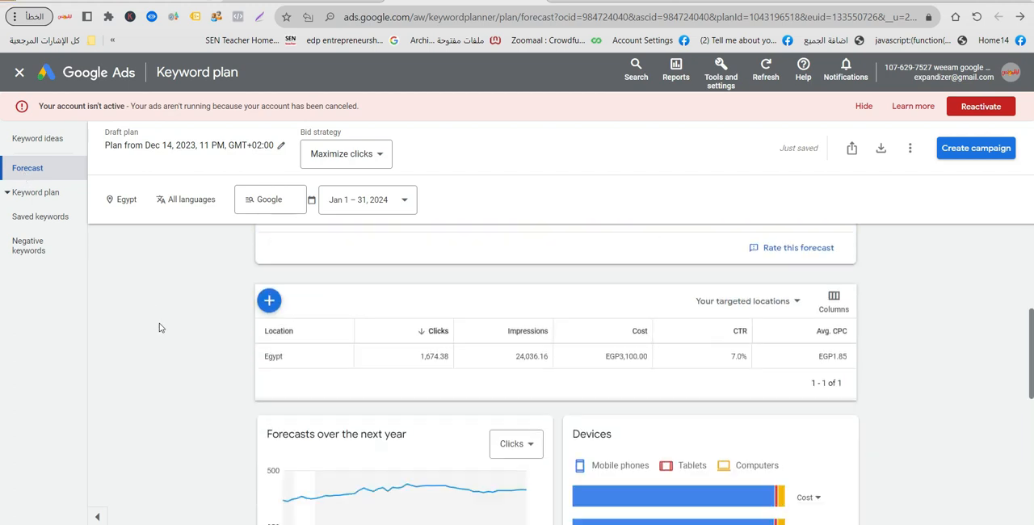
scroll(159, 328, down, 3)
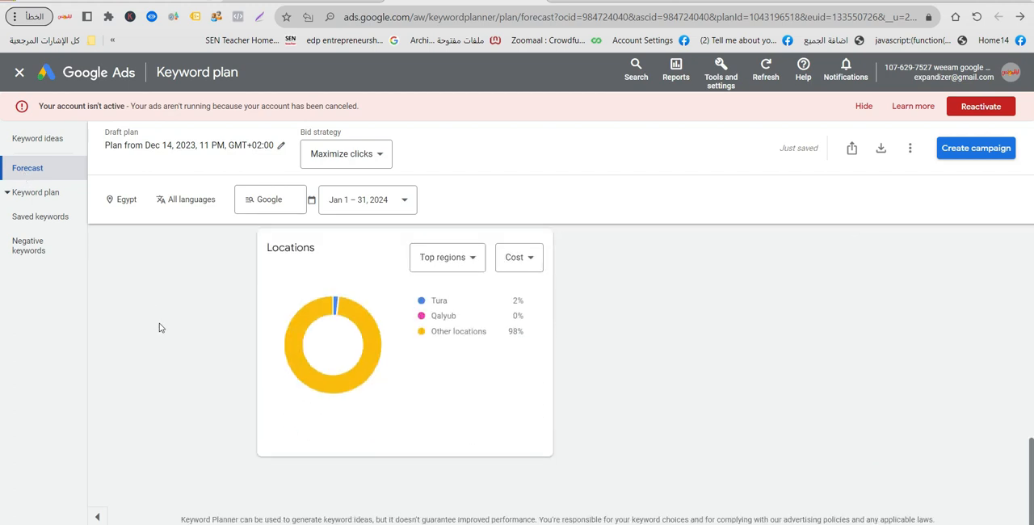
click(29, 194)
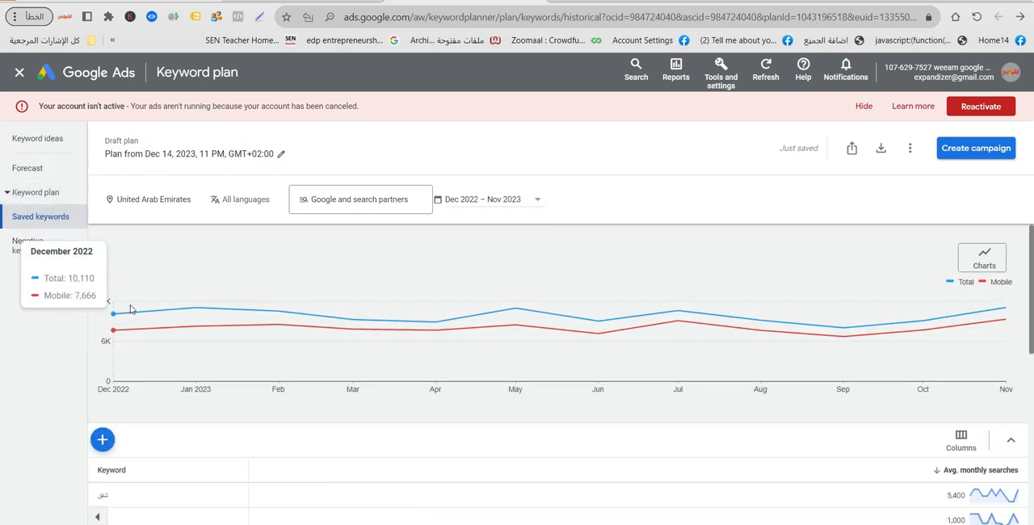
scroll(259, 429, down, 3)
scroll(260, 434, down, 3)
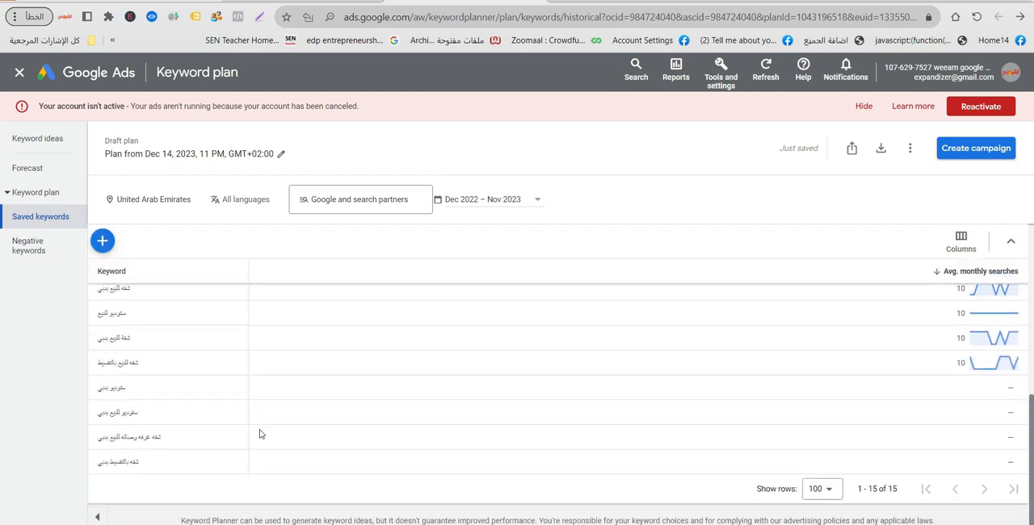
scroll(457, 426, up, 5)
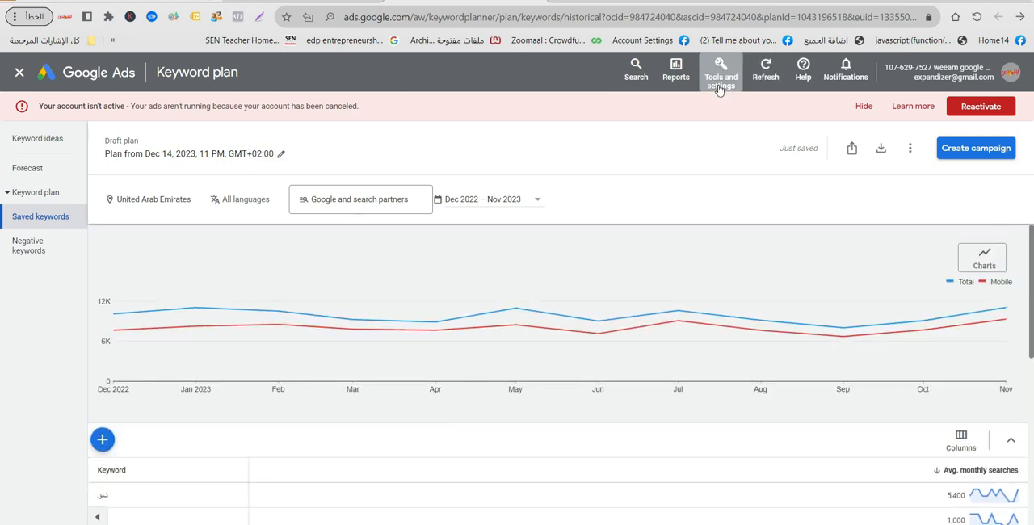
Step: Check the keyword ideas page and go back to examine the saved keywords with the highest monthly searches
click(30, 143)
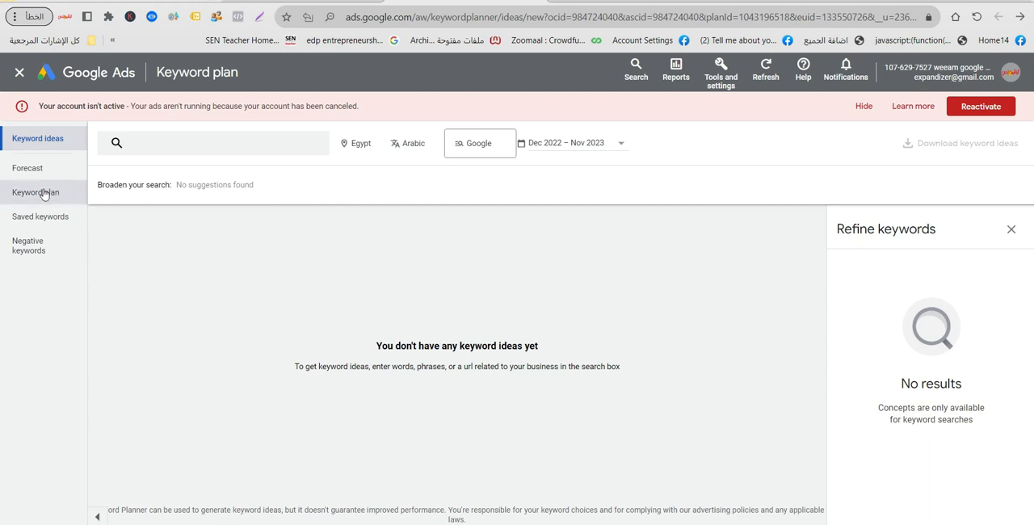
click(37, 216)
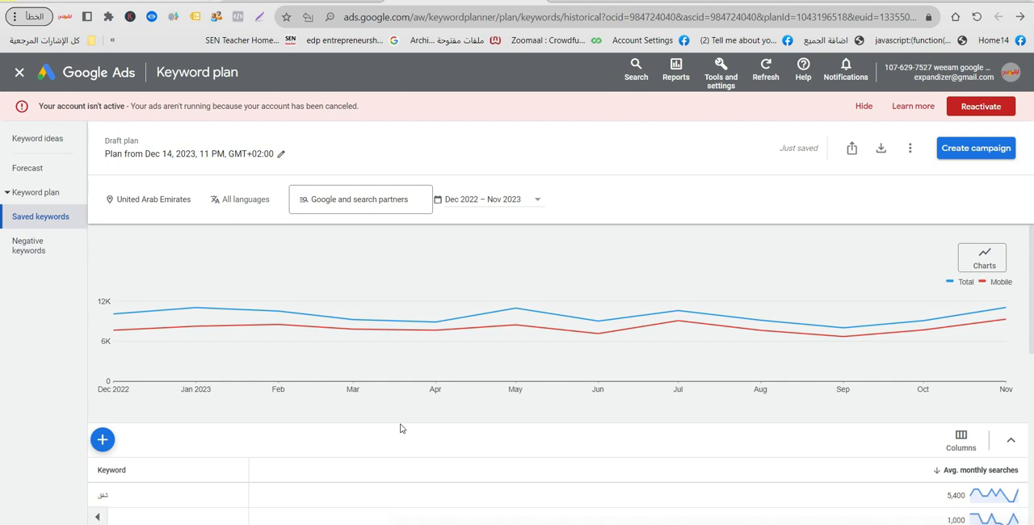
scroll(401, 427, down, 2)
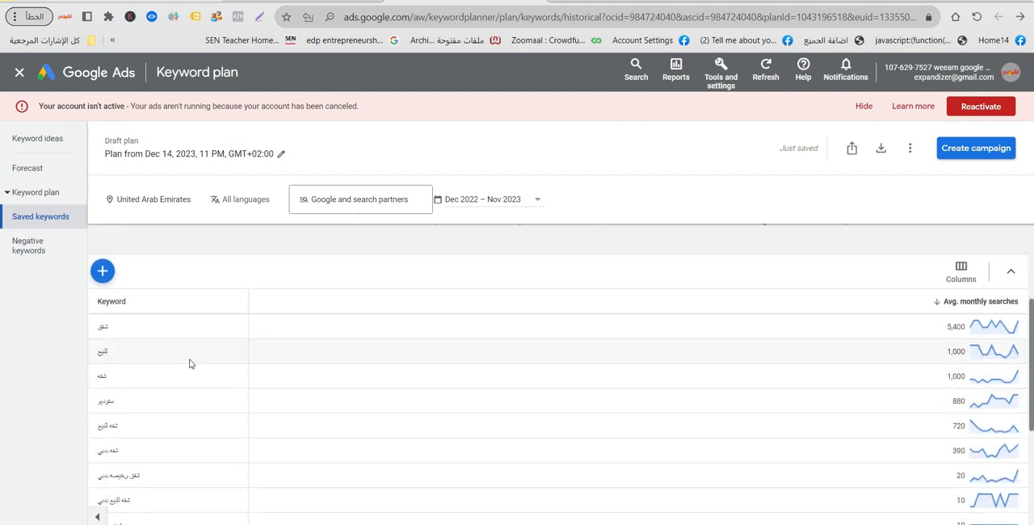
scroll(192, 361, up, 2)
scroll(191, 364, down, 1)
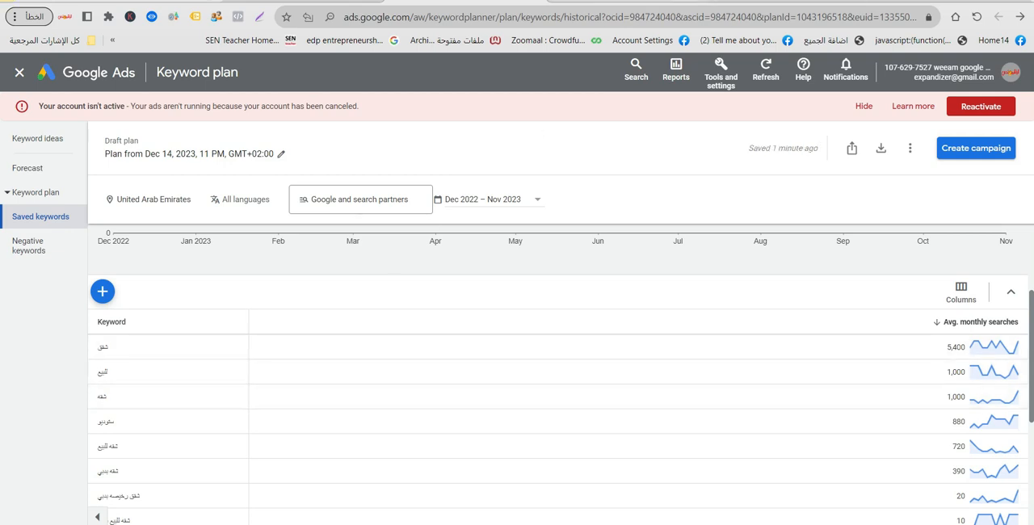
Step: Switch to the Google Sheet and enter the Arabic title ستوديو للبيع بدبي على شاطئ كرستالي in cell C2
click(637, 0)
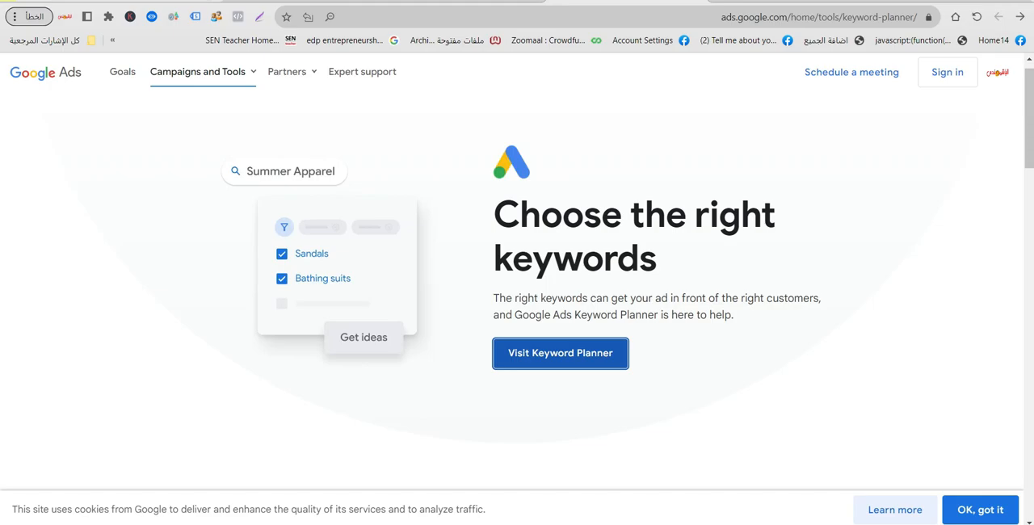
click(662, 524)
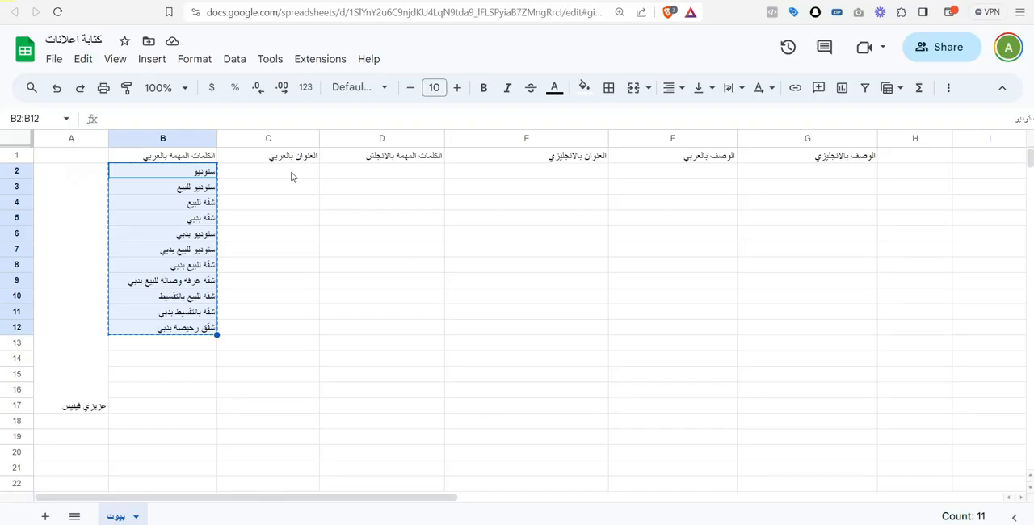
click(293, 176)
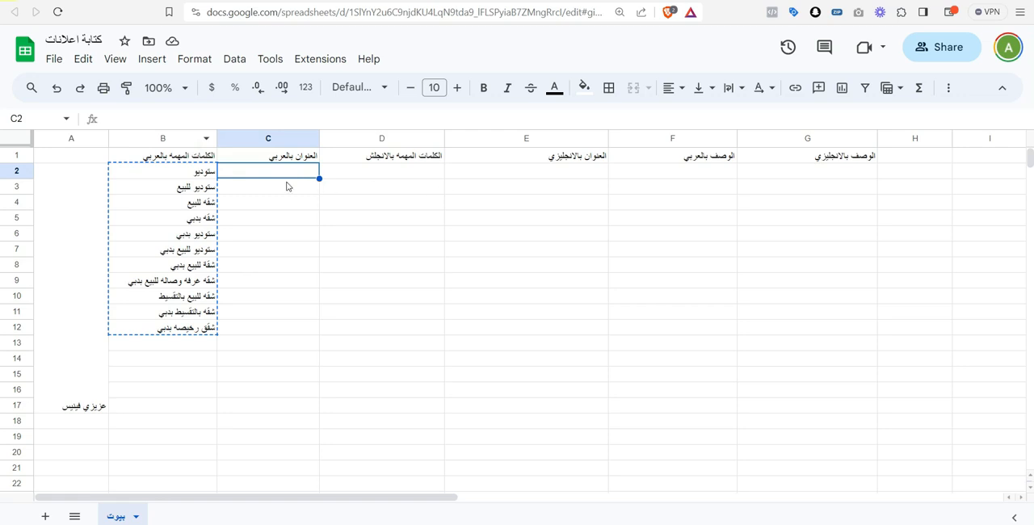
text(s)
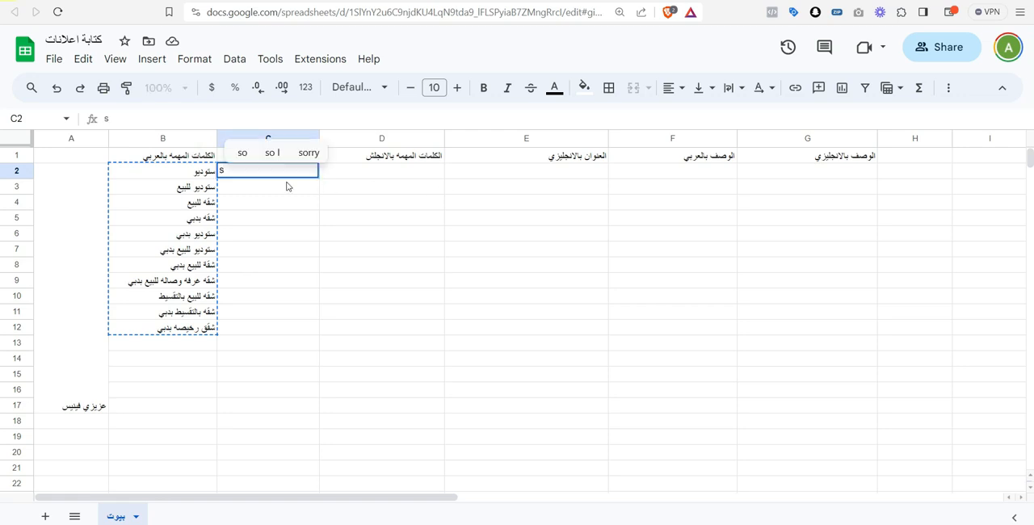
key(BackSpace)
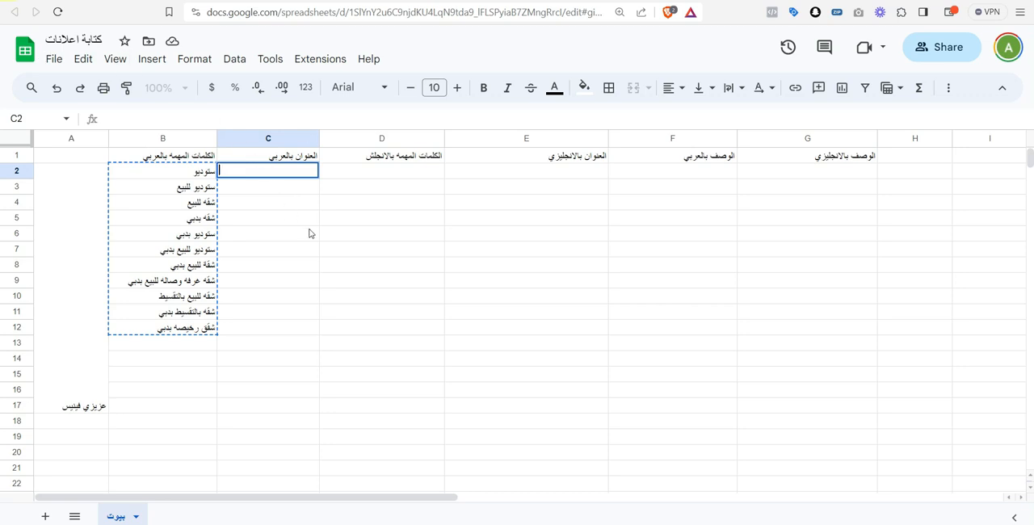
text(ستوديو للبيع بدبي)
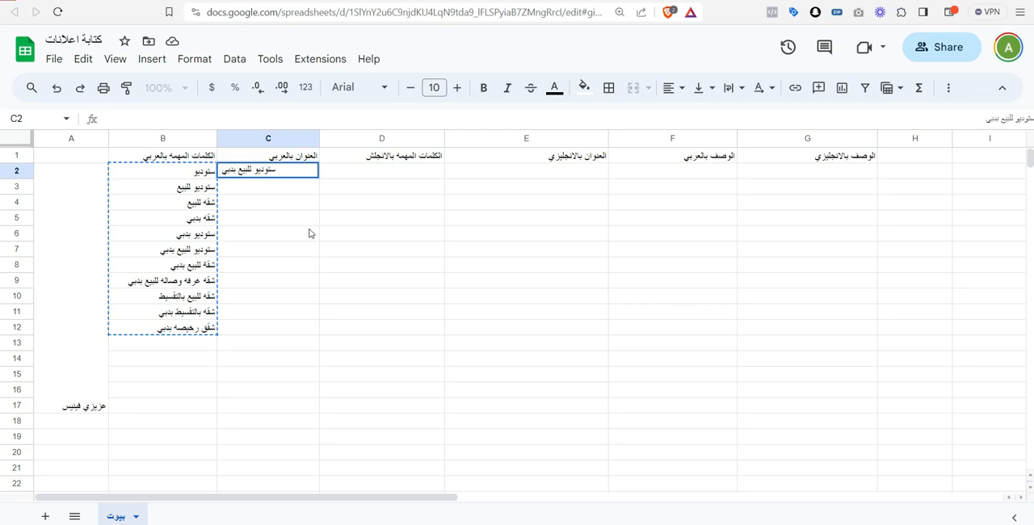
text( على شاطئ كرستالي)
key(Return)
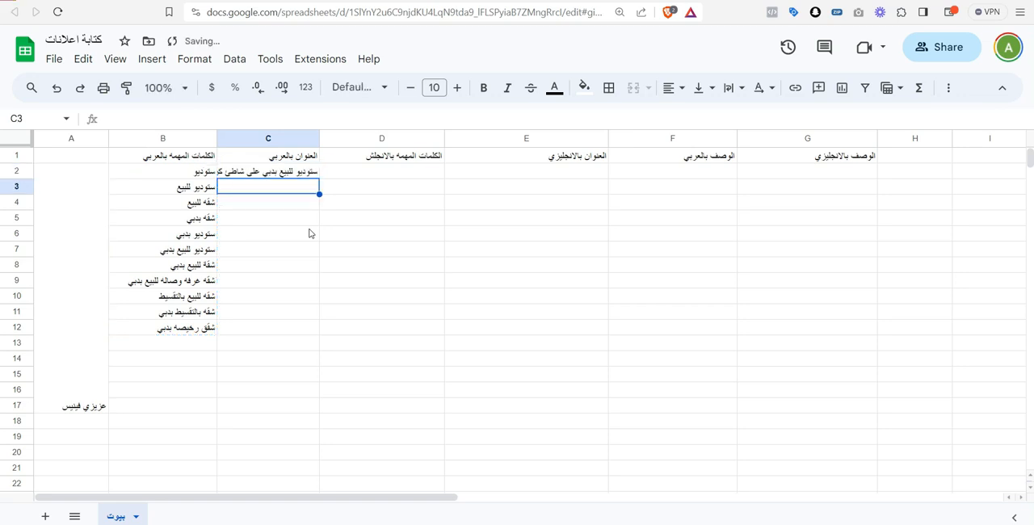
Step: Enter the Arabic title شقق للبيع على بحيرات كرستالية in cell C3
text(شقة)
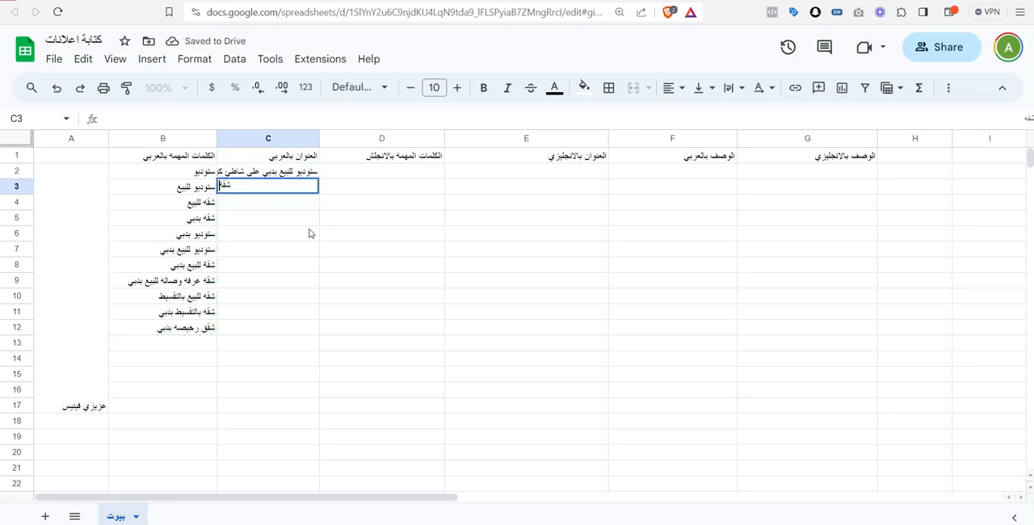
text(ق للبيع)
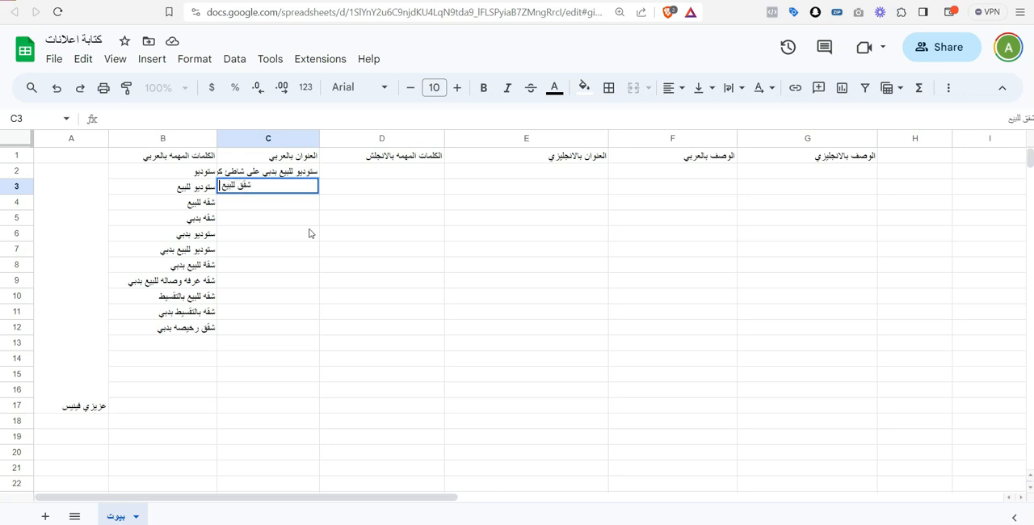
text( على بحيرات كرس)
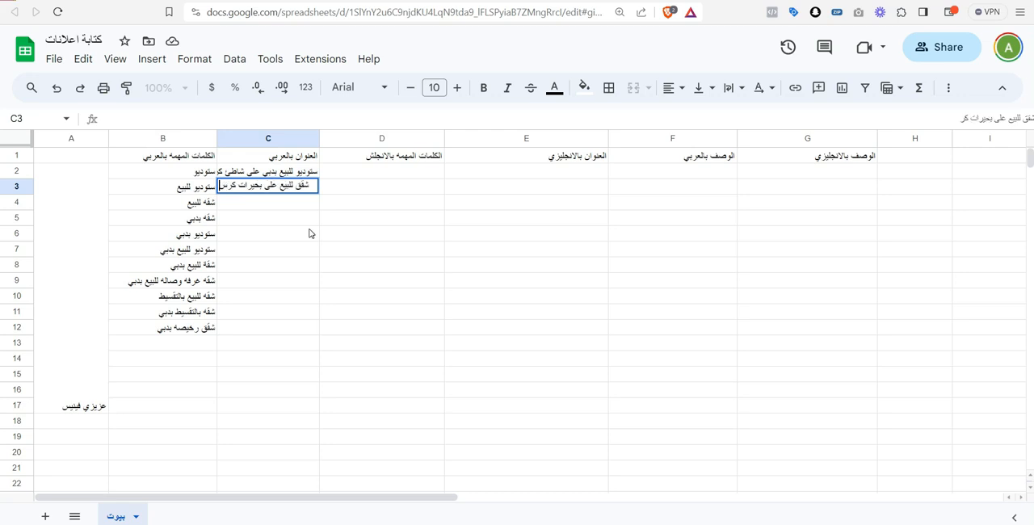
text(تالية)
key(Return)
Step: Enter the Arabic title للبيع ستوديو بالتقسيط على مسطحات مائية in cell C4
text(شق)
key(BackSpace)
key(BackSpace)
key(BackSpace)
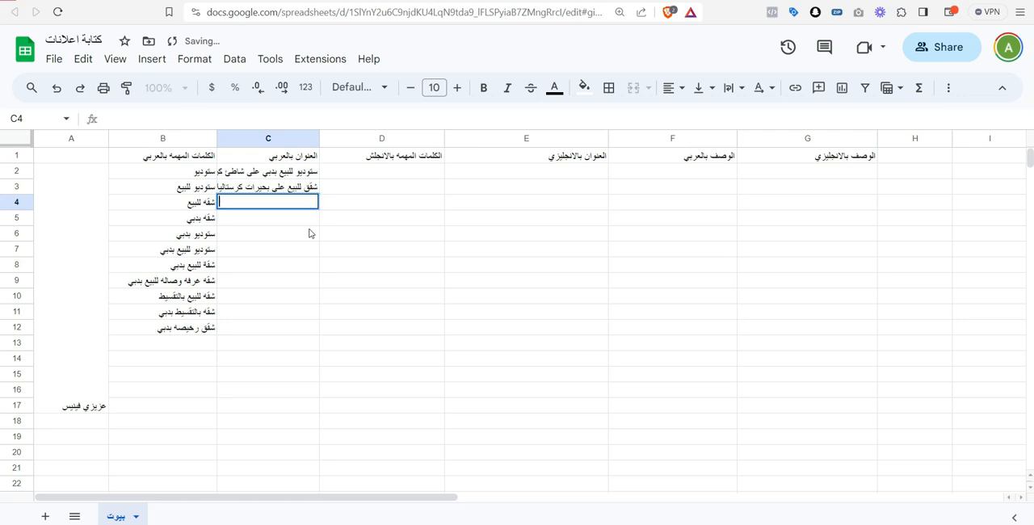
text(للبيع)
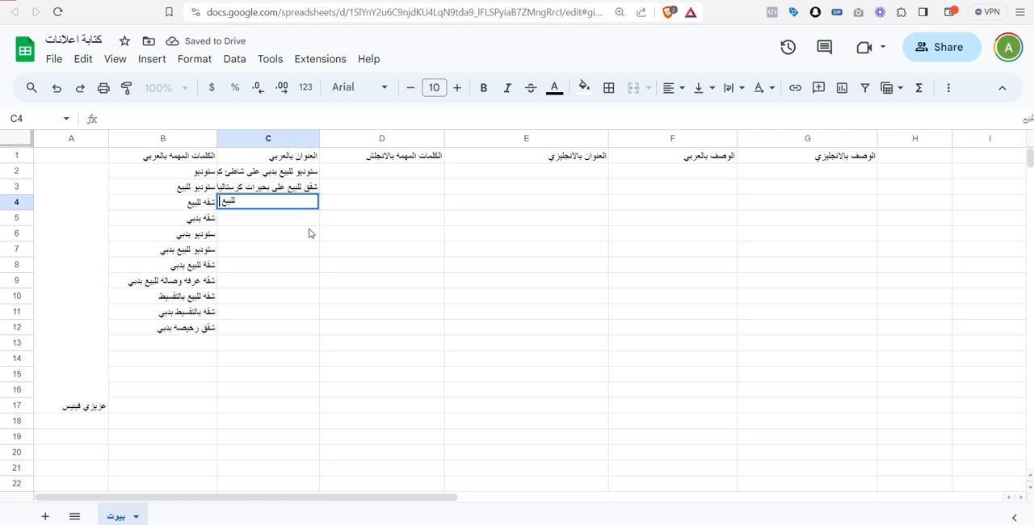
text( ستوديو)
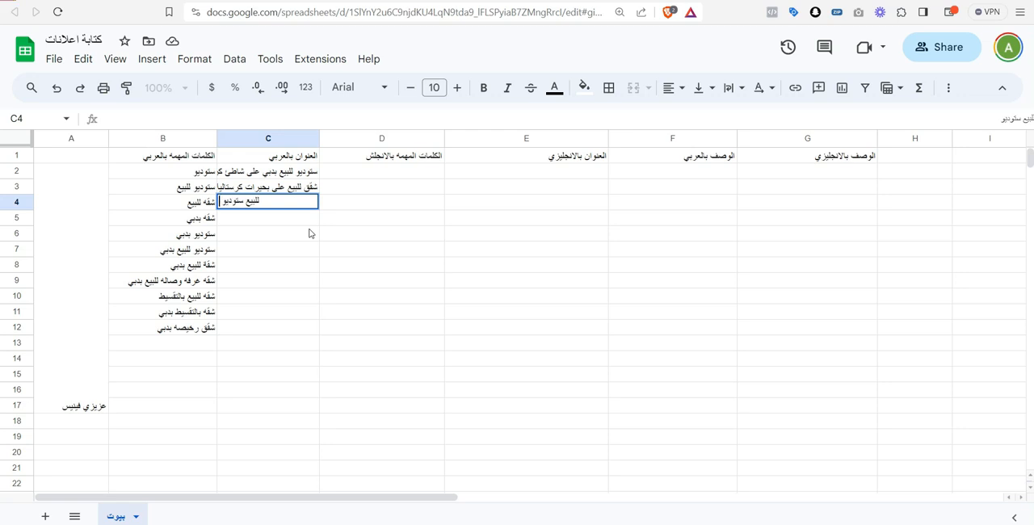
text(بالتقسيط على)
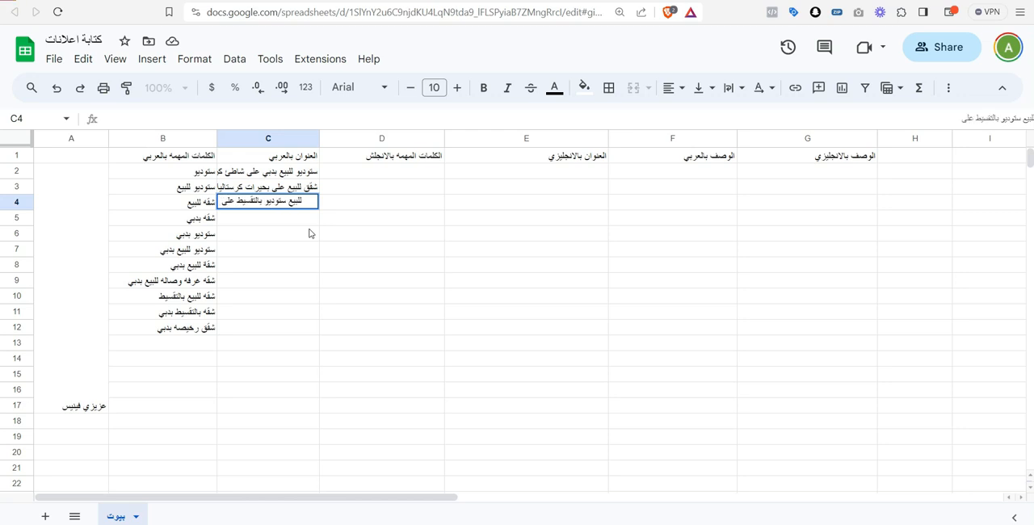
text( مسط)
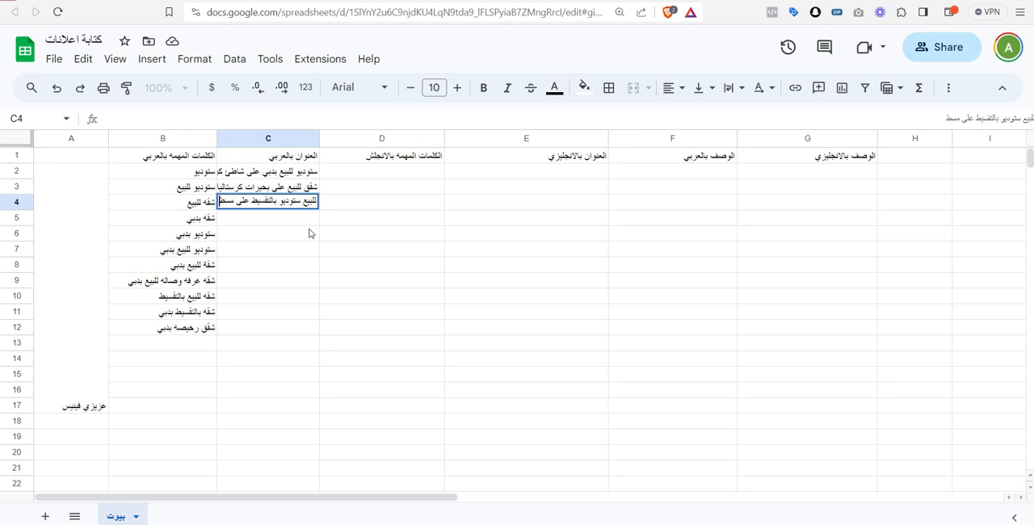
text(حات مائية)
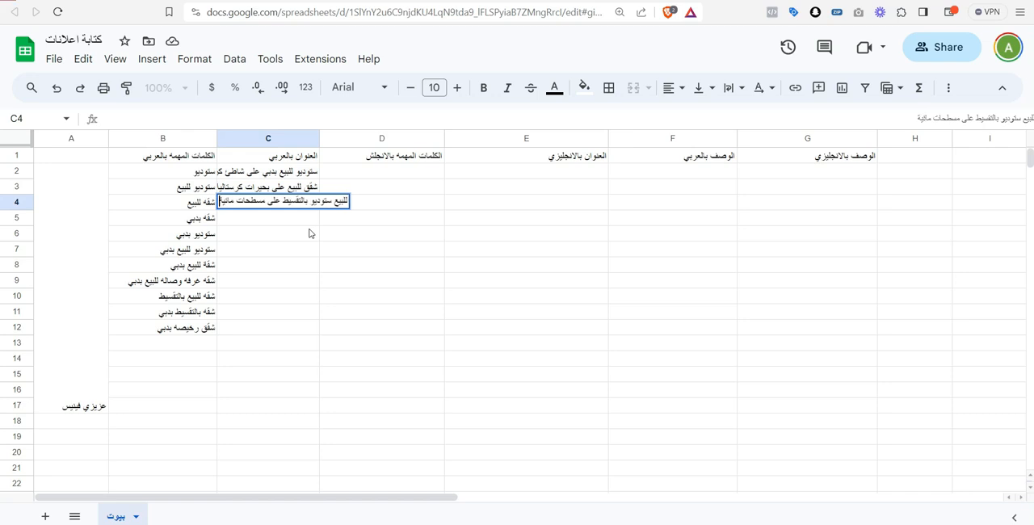
key(Return)
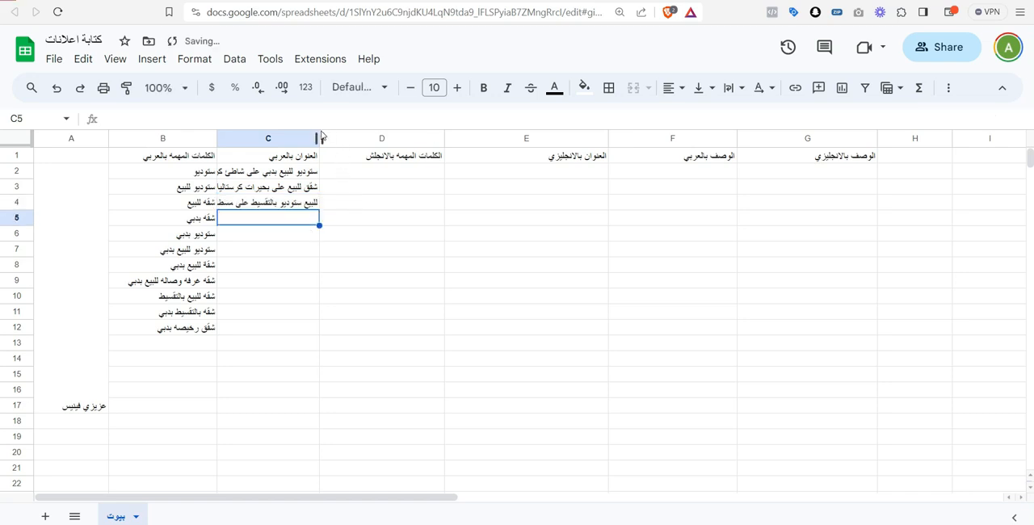
Step: Fit the Arabic title column C to its contents and widen the Arabic description column F to about twice its width
double_click(319, 137)
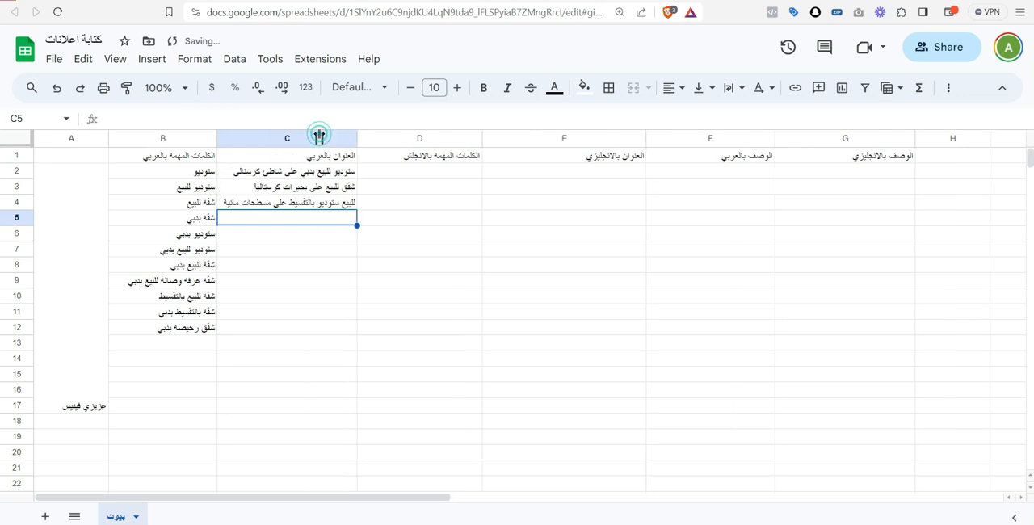
click(410, 173)
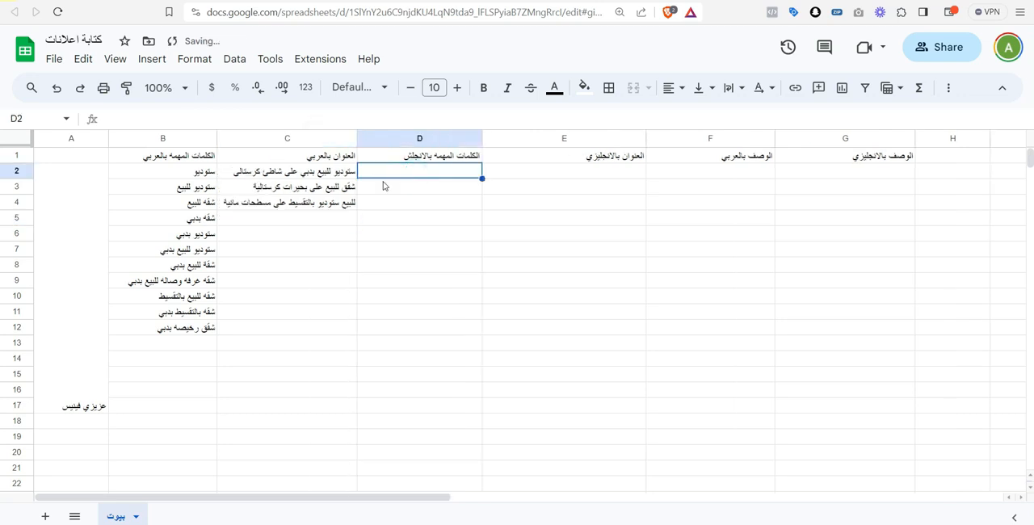
click(567, 174)
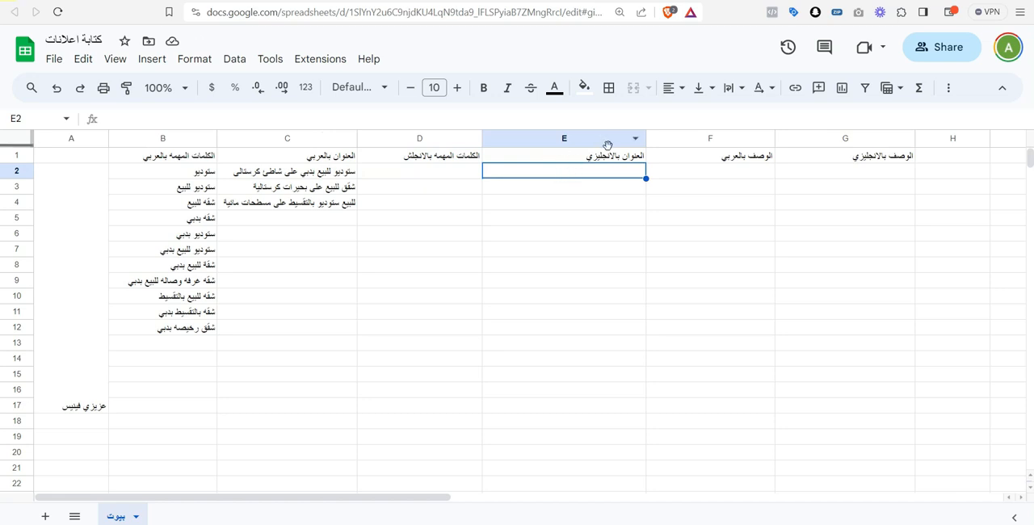
click(737, 178)
drag(776, 138, 900, 138)
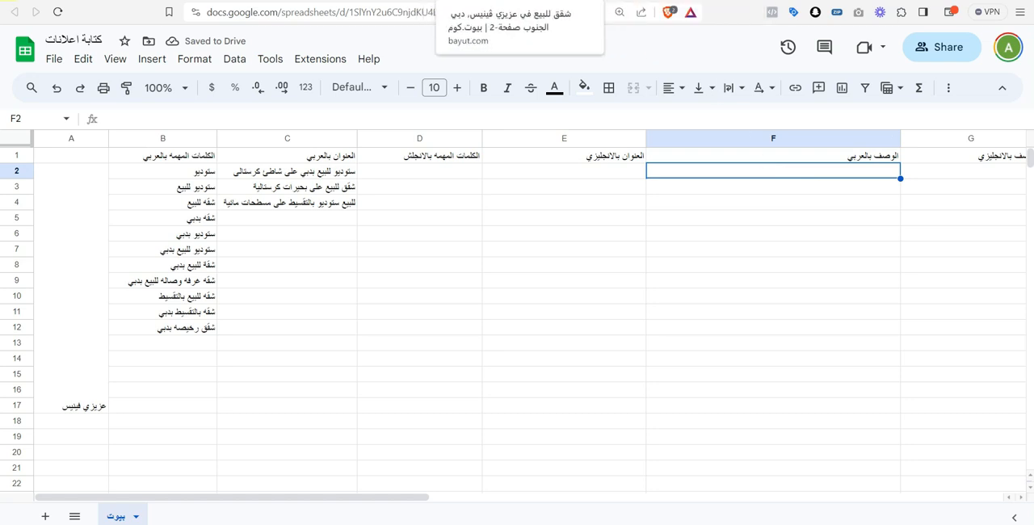
Step: Switch to the Bayut results for Azizi Venice apartments and examine the competing listings' titles and the available sort orders
click(454, 0)
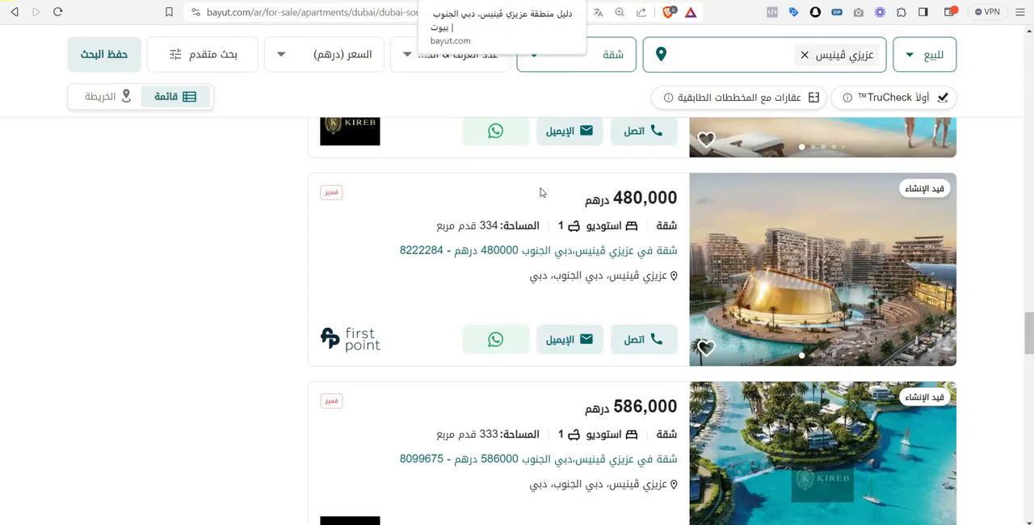
scroll(544, 229, down, 3)
scroll(544, 229, down, 8)
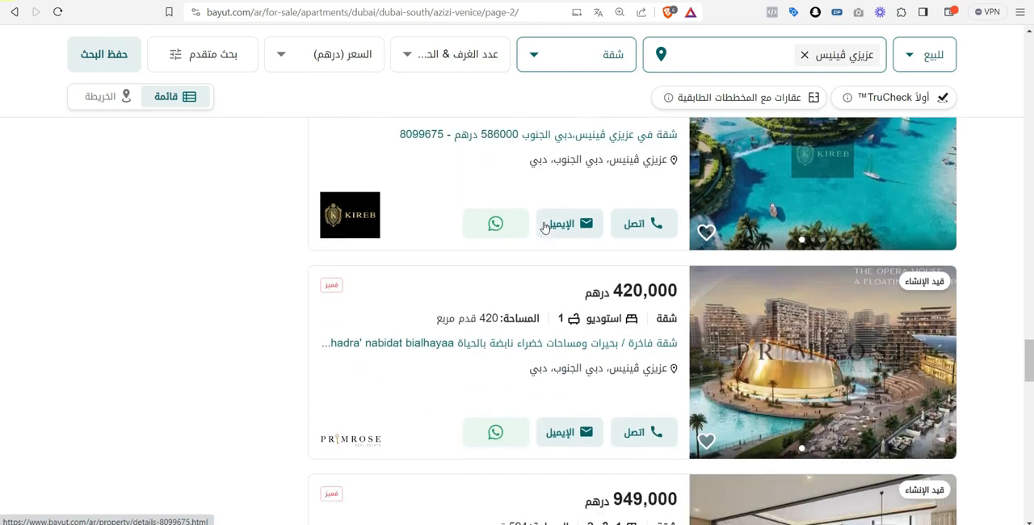
scroll(544, 229, down, 2)
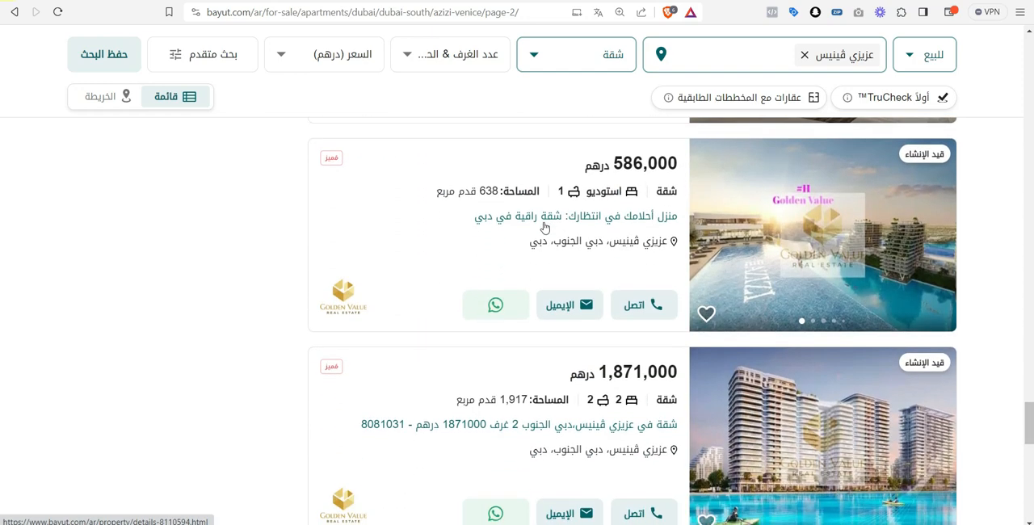
scroll(544, 229, down, 6)
scroll(544, 229, up, 20)
scroll(544, 228, up, 15)
scroll(544, 227, down, 3)
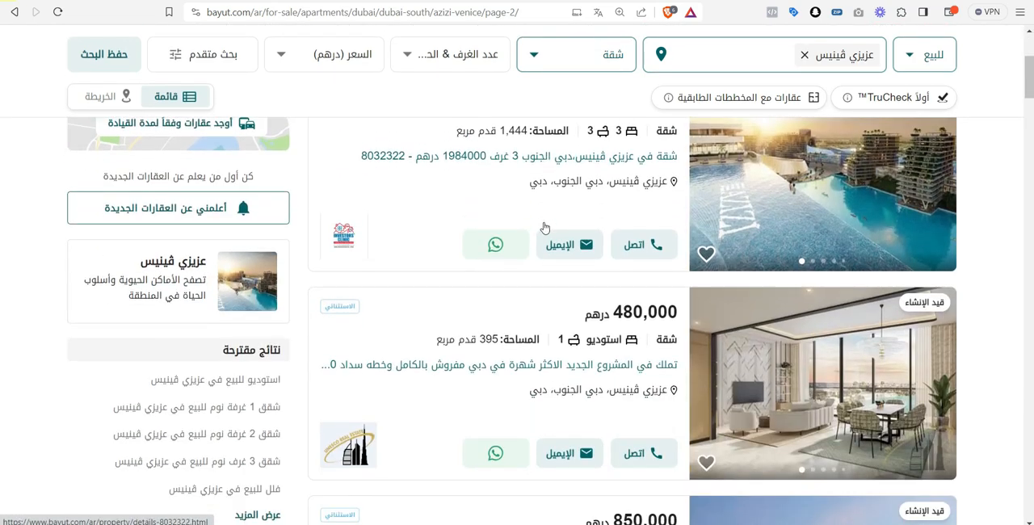
scroll(544, 229, down, 1)
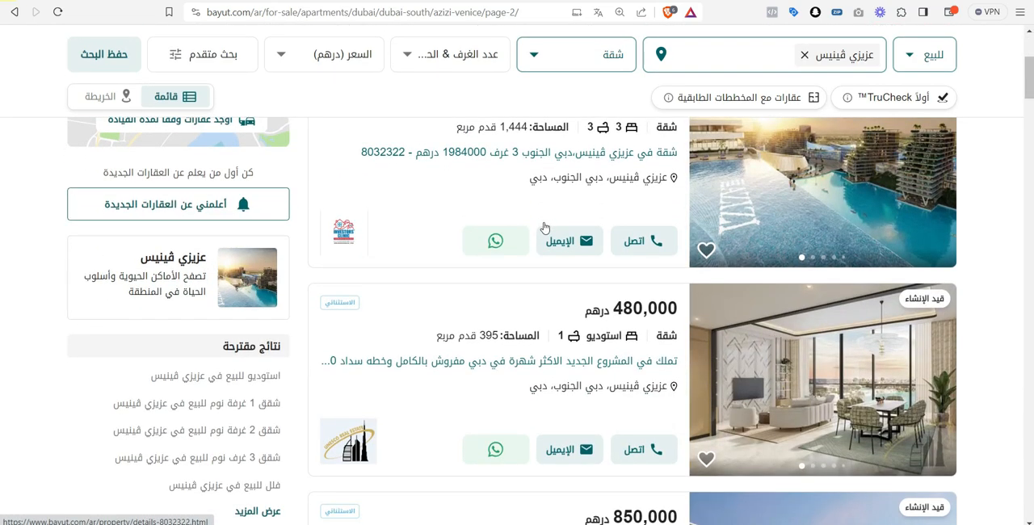
scroll(544, 229, up, 2)
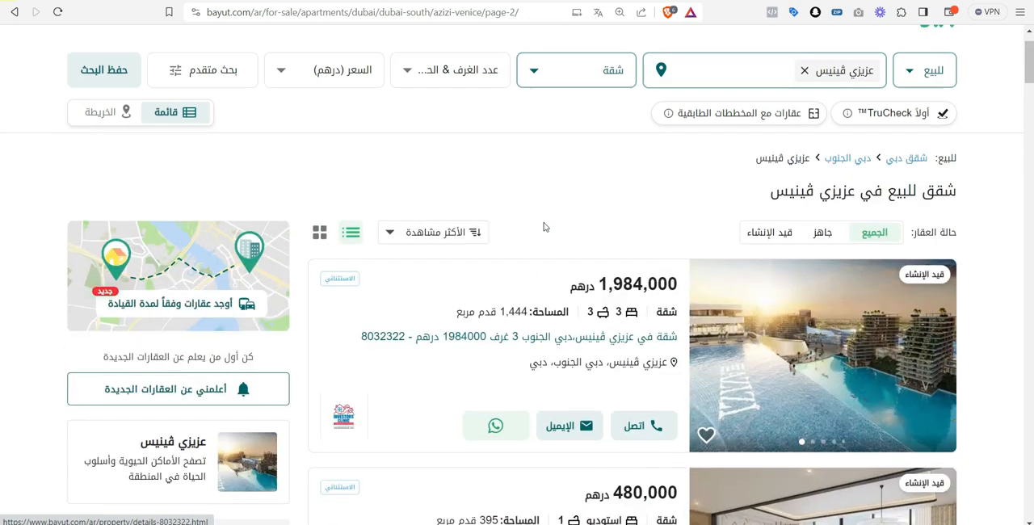
scroll(544, 227, down, 1)
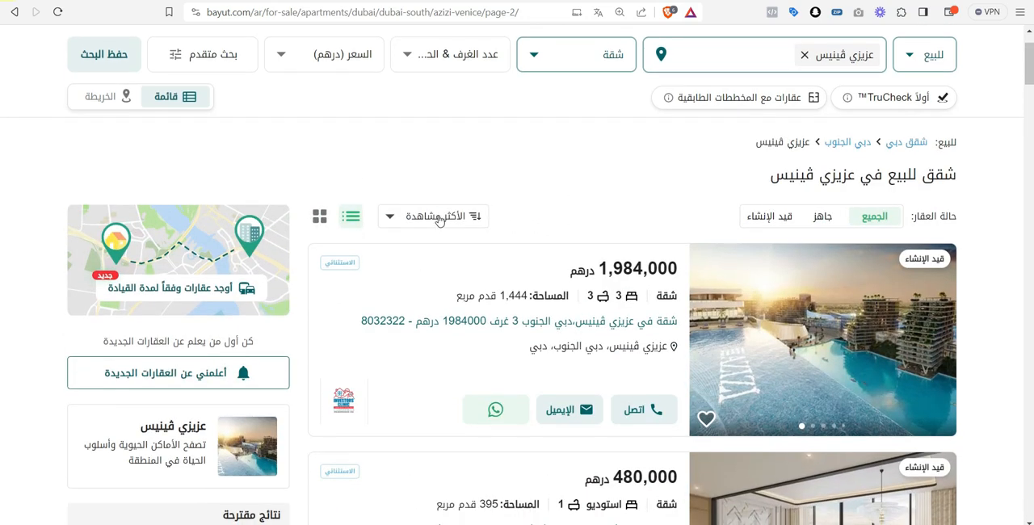
click(439, 218)
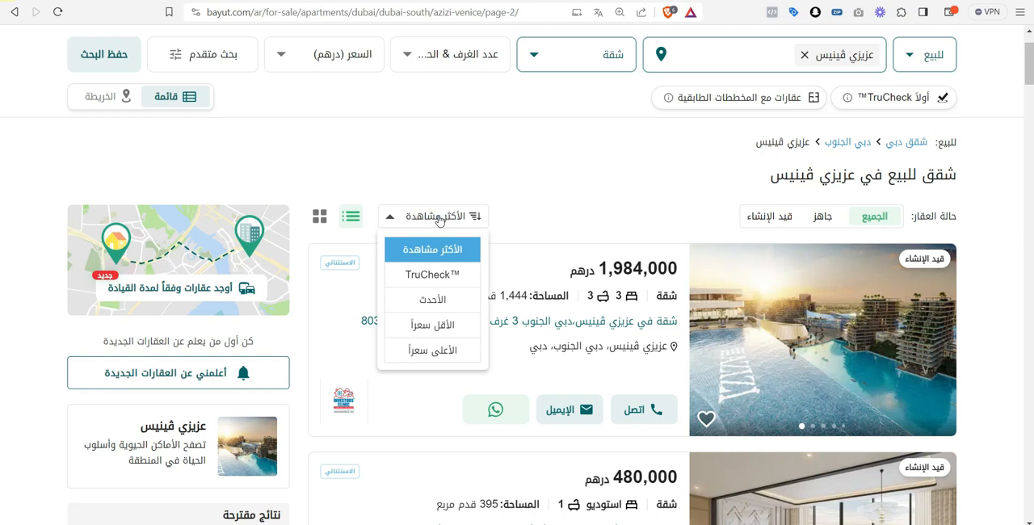
click(439, 219)
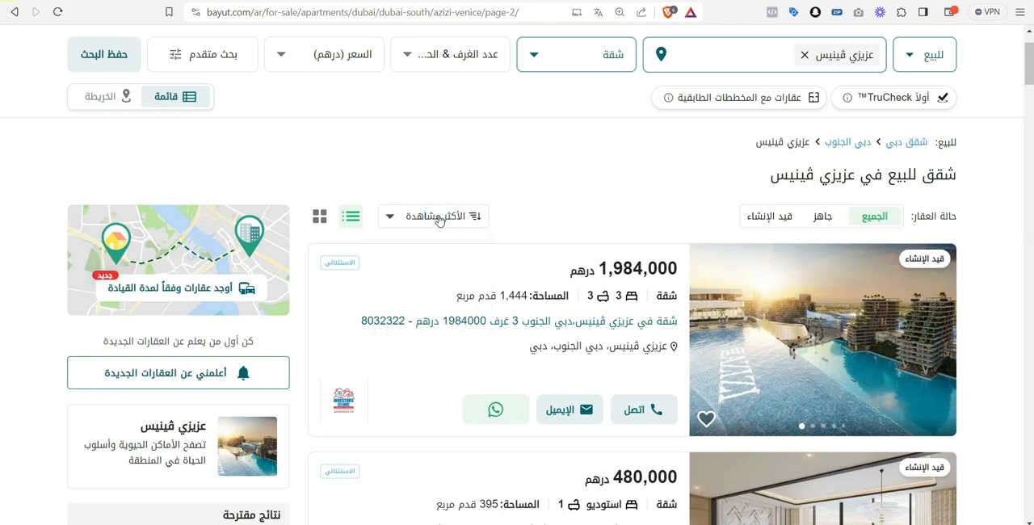
Step: Open the three-bedroom Azizi Venice listing priced at 1,984,000 AED and examine its description and property details
scroll(568, 208, down, 2)
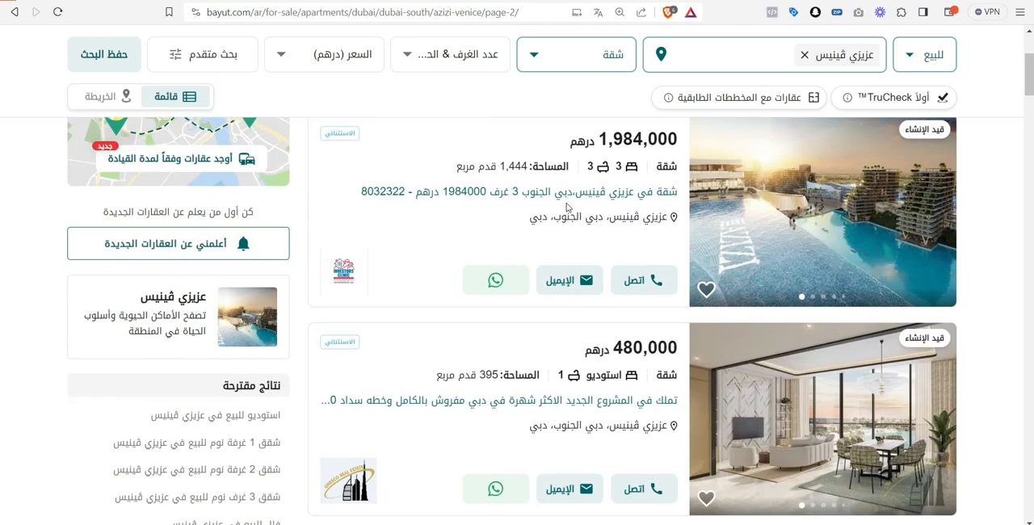
click(641, 186)
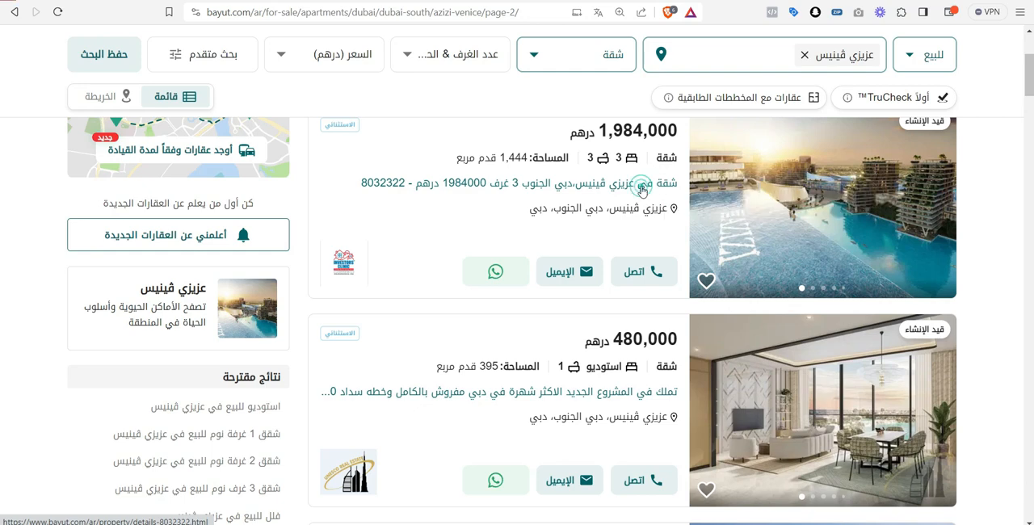
scroll(642, 191, down, 5)
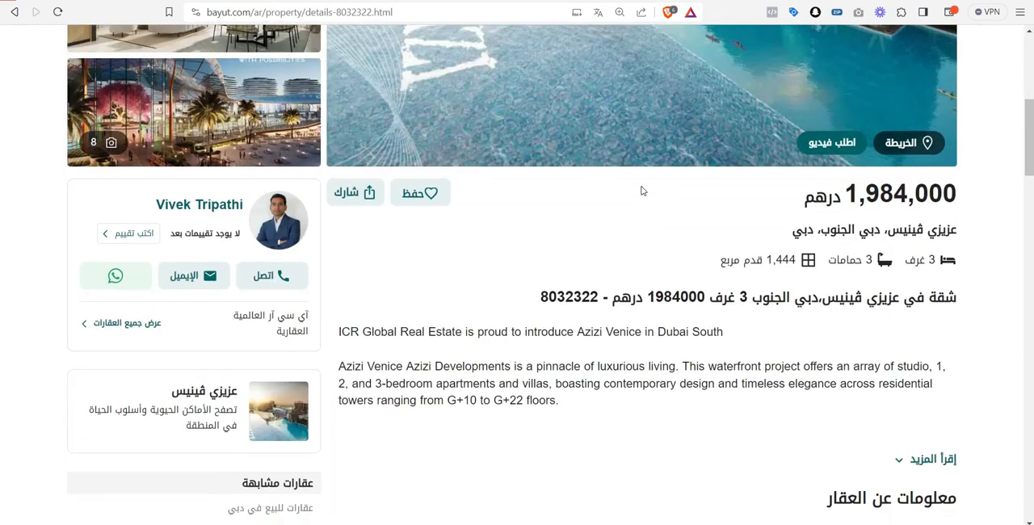
scroll(642, 190, down, 1)
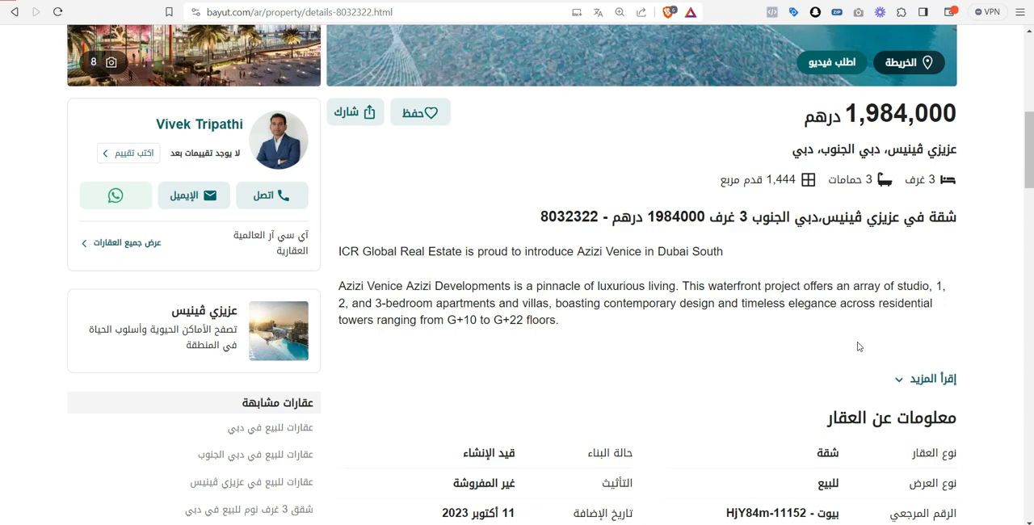
scroll(859, 346, down, 10)
scroll(859, 347, down, 10)
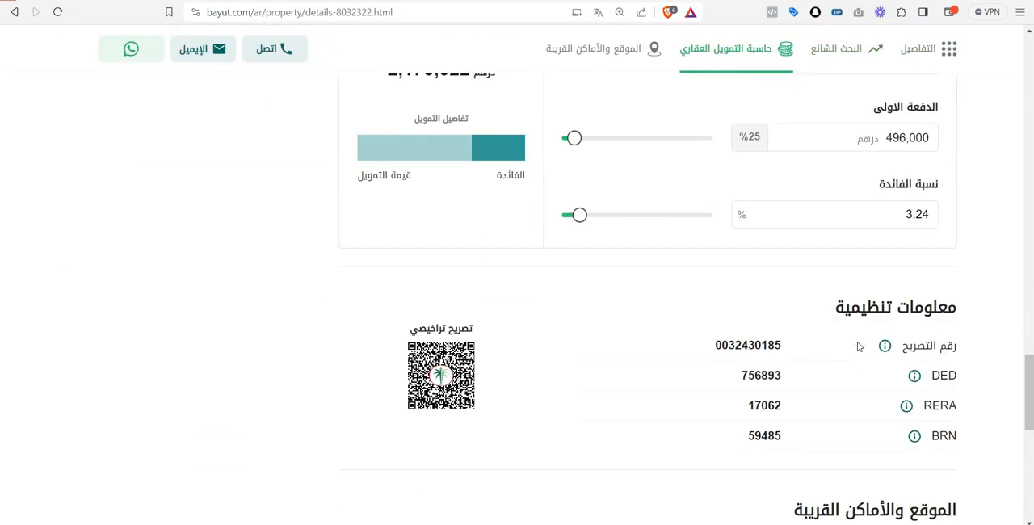
scroll(859, 346, down, 7)
scroll(859, 347, up, 8)
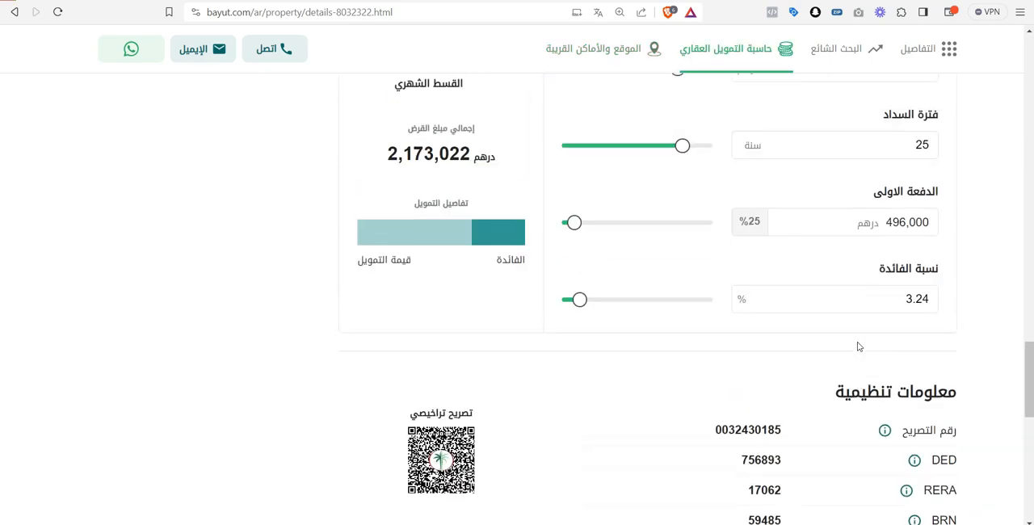
scroll(859, 347, up, 18)
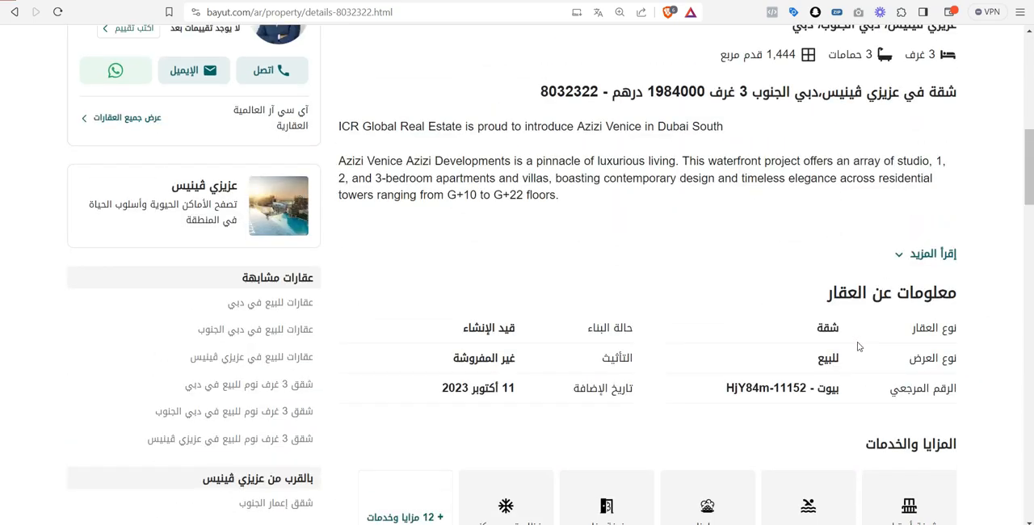
scroll(859, 347, up, 1)
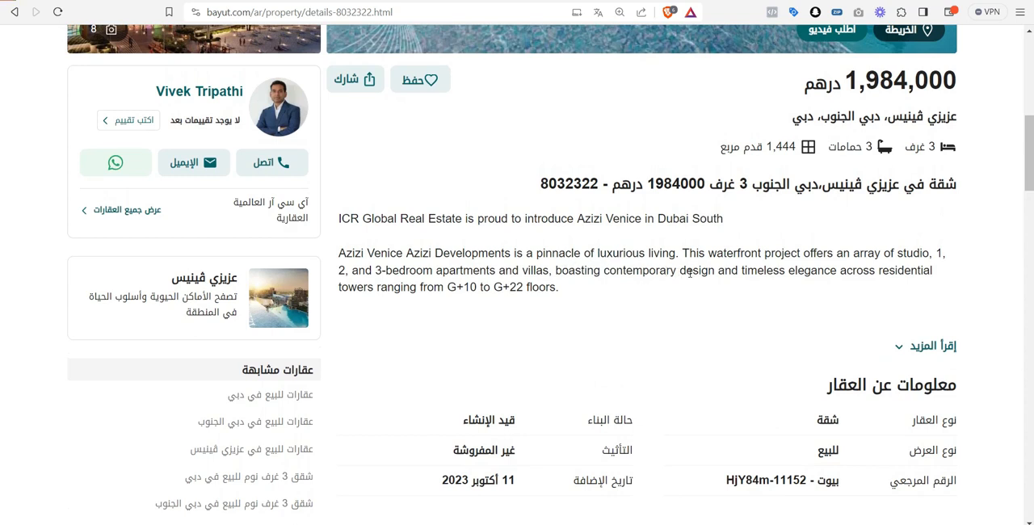
Step: Copy the listing's paragraph beginning "Azizi Venice Azizi Developments is a pinnacle of luxurious living" into the sheet's English description cell G2
drag(562, 288, 340, 245)
key(ctrl+c)
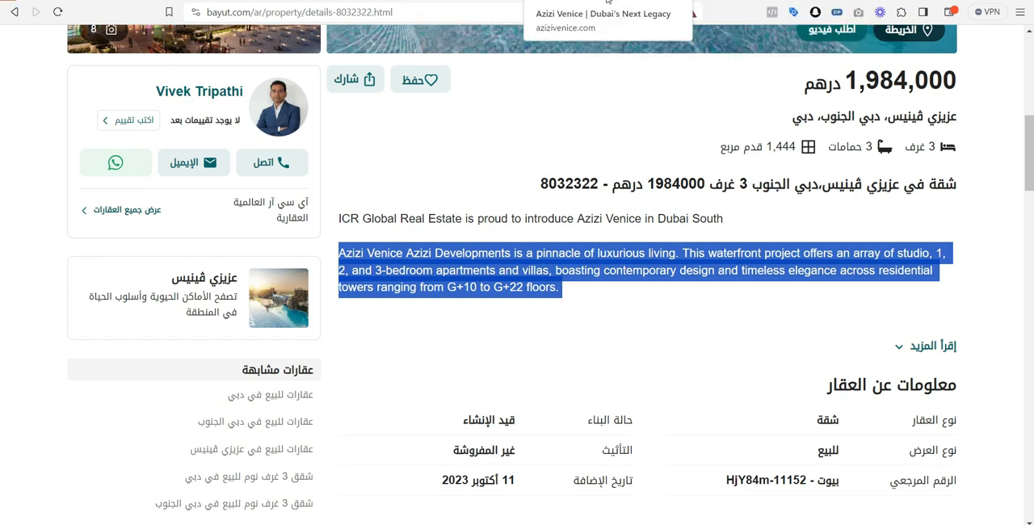
click(816, 2)
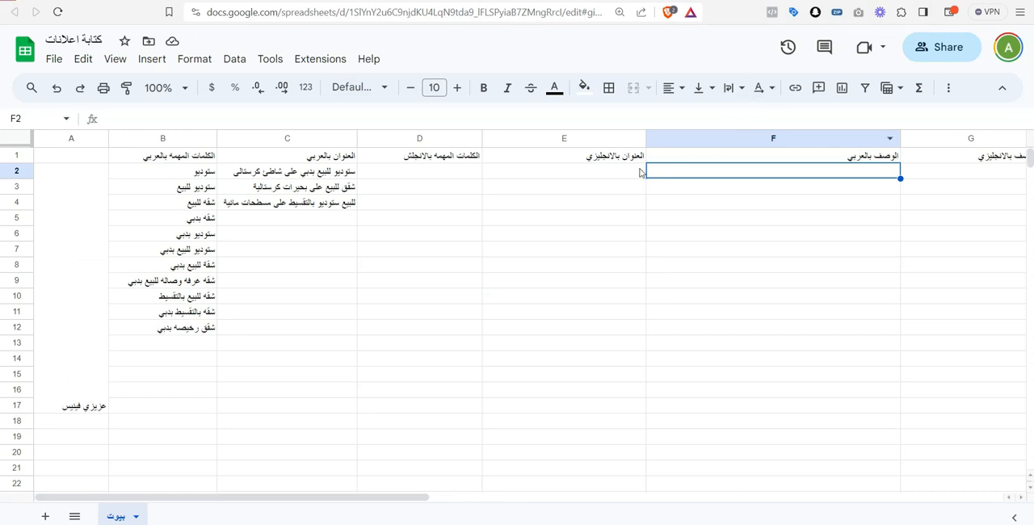
click(941, 173)
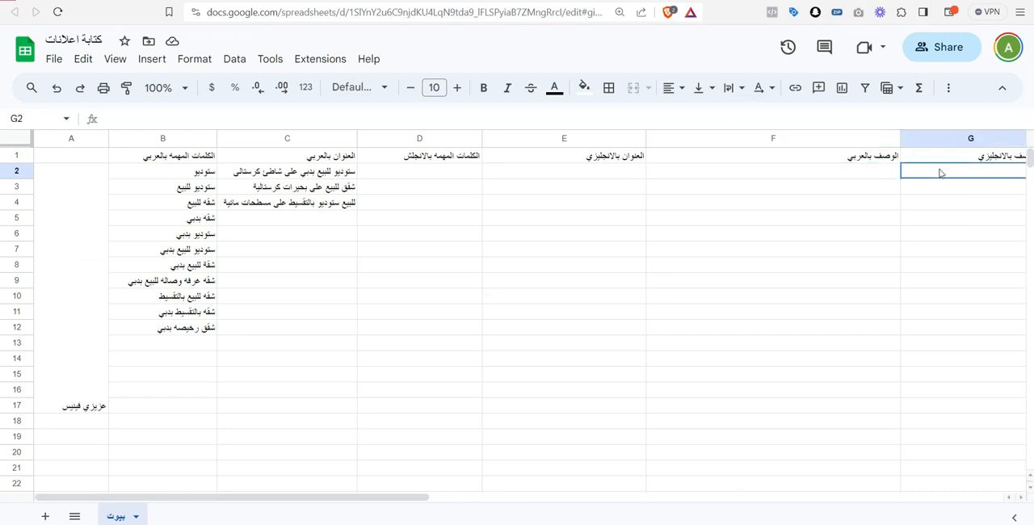
key(ctrl+v)
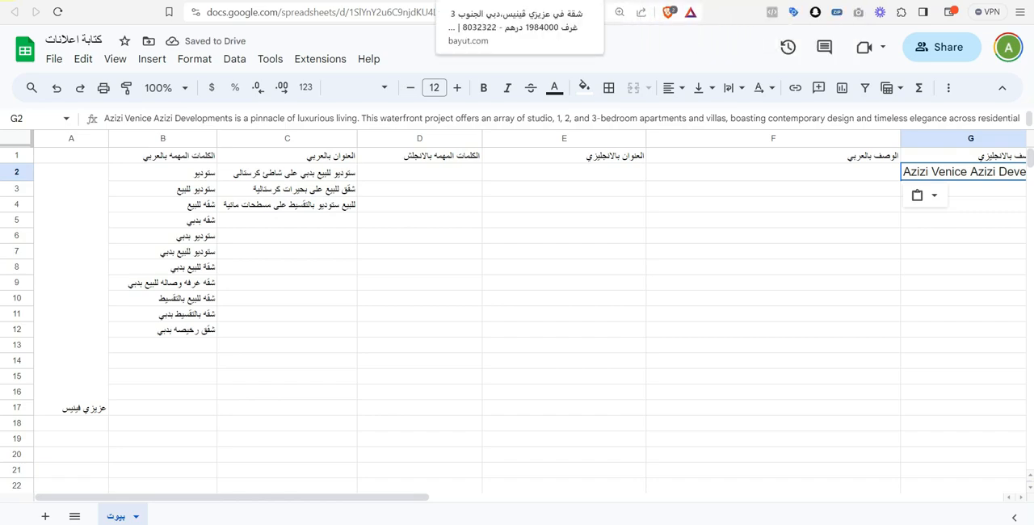
Step: Return to the Bayut results and open the 395 sq ft Azizi Venice studio listing priced at 480,000 AED
click(473, 1)
click(13, 11)
scroll(410, 277, down, 3)
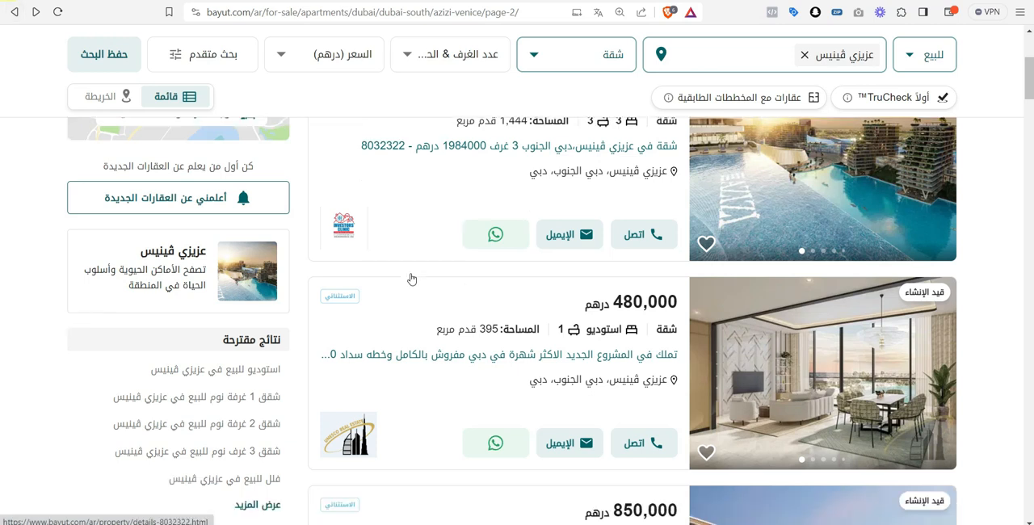
scroll(411, 277, down, 1)
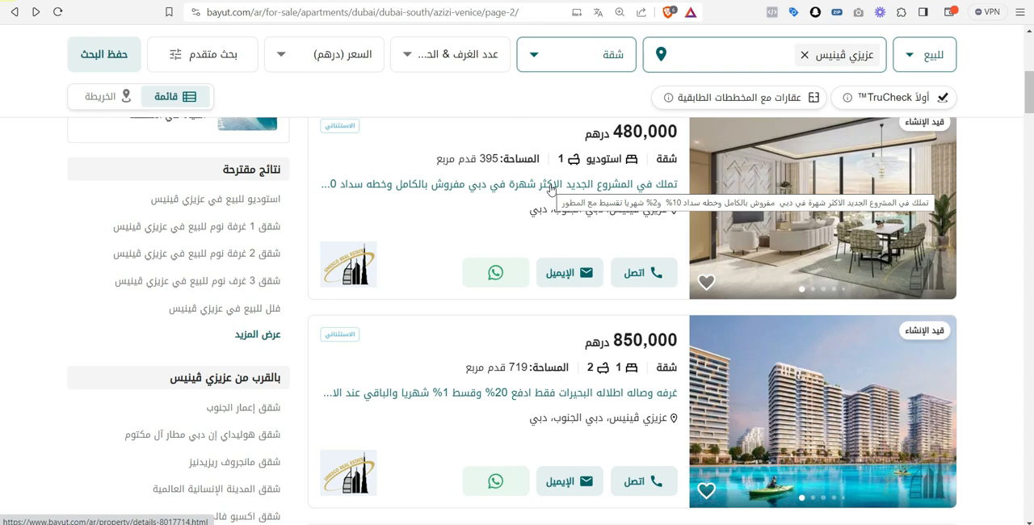
click(550, 186)
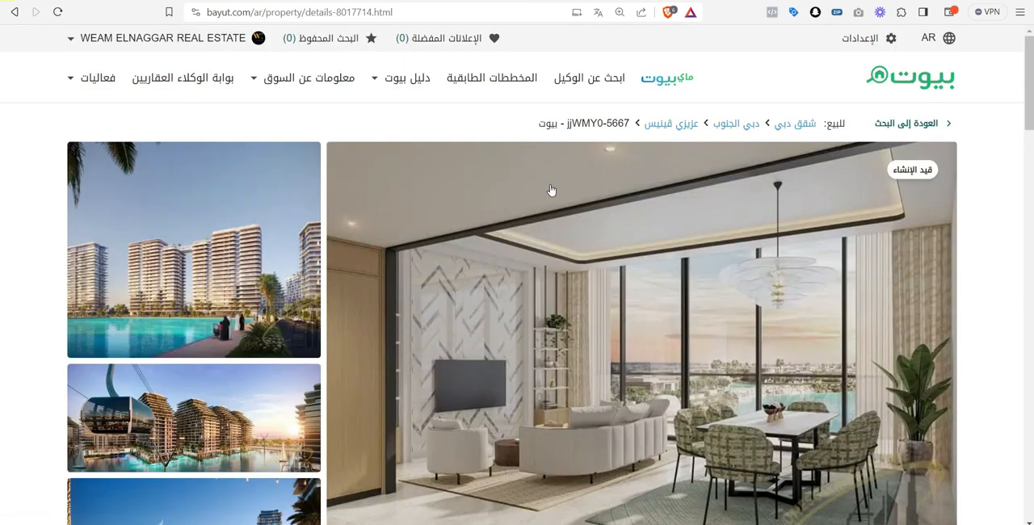
Step: Expand the full Arabic description of the 480,000 AED studio listing
scroll(550, 190, down, 7)
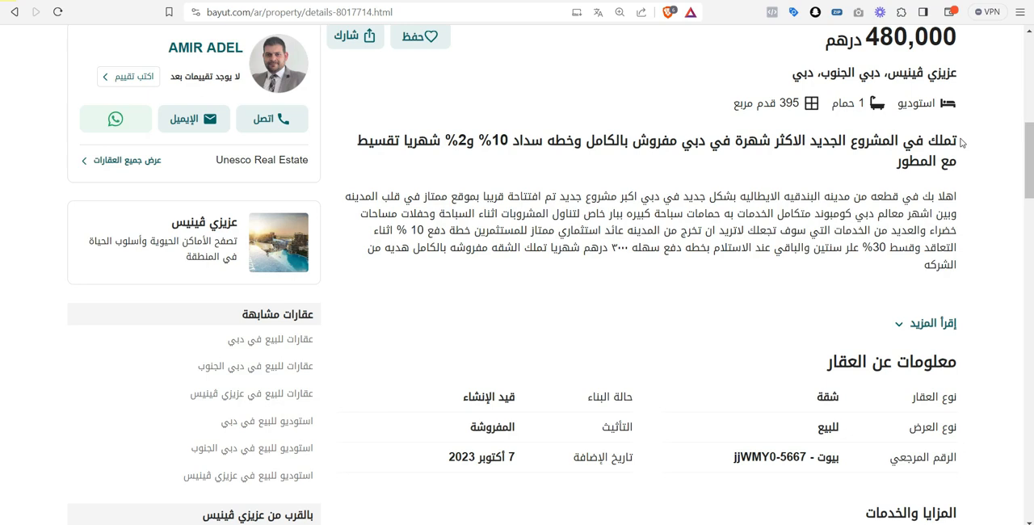
drag(962, 142, 876, 187)
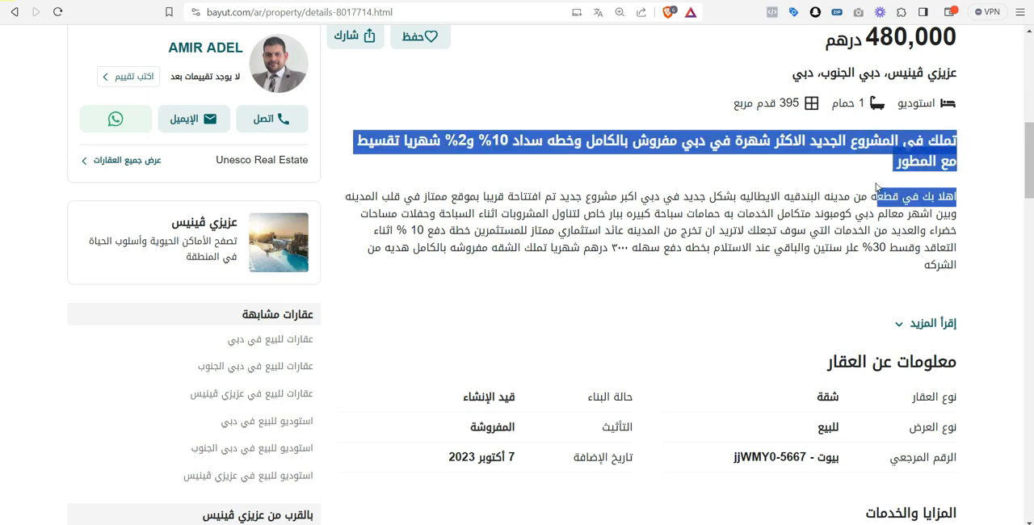
drag(865, 194, 723, 270)
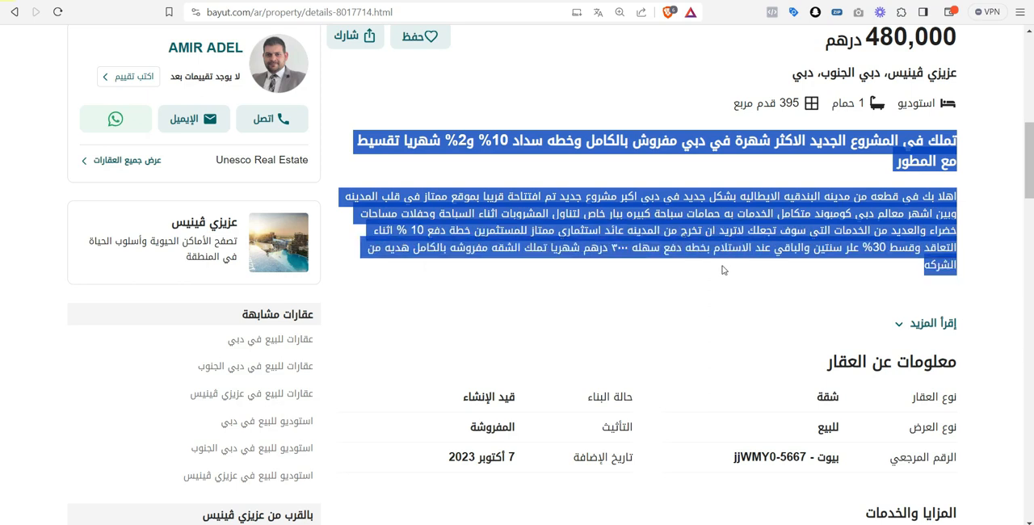
click(899, 326)
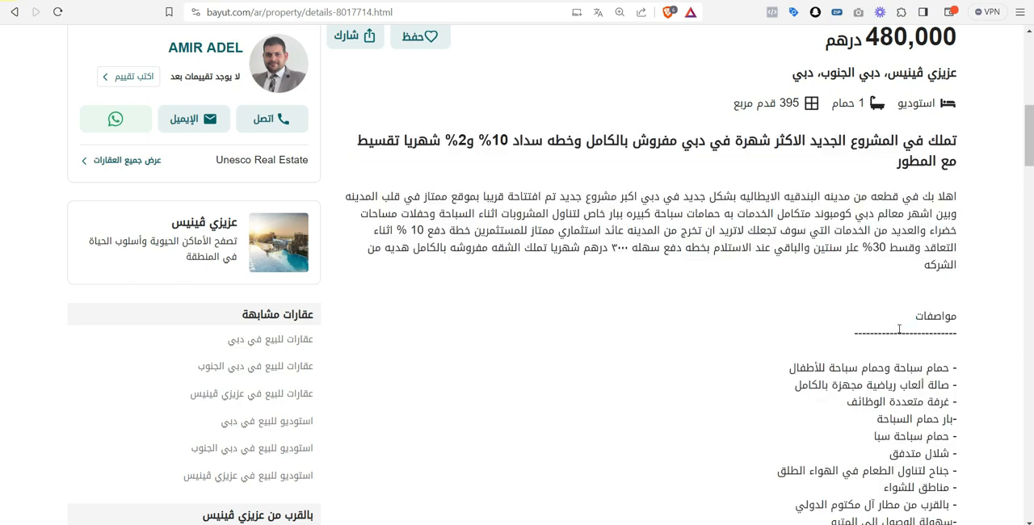
Step: Copy the listing's Arabic title and full description through the 50% handover line of the payment plan, and switch to the Google Sheet
drag(962, 141, 760, 367)
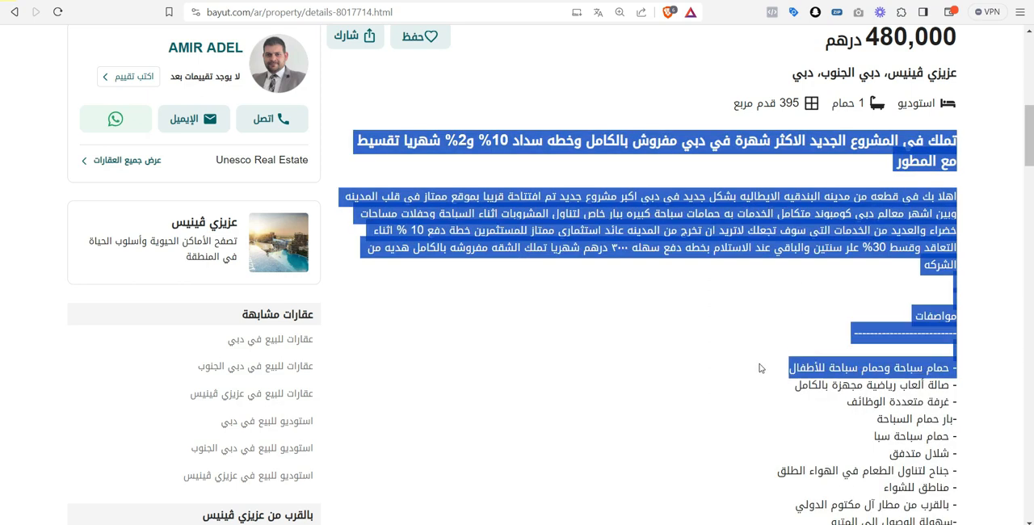
scroll(760, 368, down, 2)
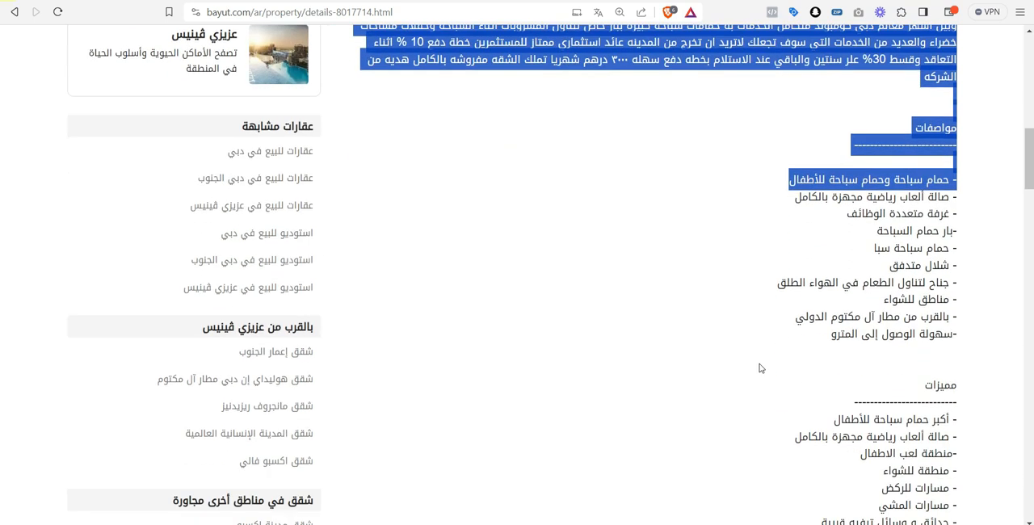
key(shift+Down)
key(shift+Down)
key(shift+Down)
key(shift+Down)
key(shift+Down)
key(shift+Down)
key(shift+Down)
key(shift+Down)
key(shift+Down)
key(shift+Down)
key(shift+Down)
key(shift+Down)
key(shift+Down)
key(shift+Down)
key(shift+Down)
key(shift+Down)
key(shift+Down)
key(shift+Down)
key(shift+Down)
key(shift+Down)
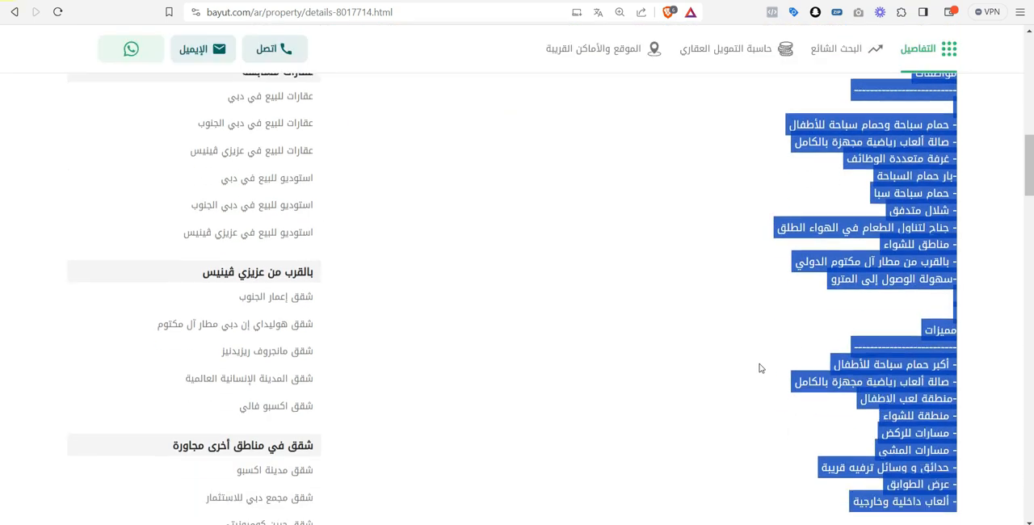
key(shift+Down)
key(shift+Down)
key(shift+Down)
key(shift+Down)
key(shift+Down)
key(shift+Down)
key(shift+Down)
key(shift+Down)
key(shift+Down)
key(shift+Down)
key(shift+Down)
key(shift+Down)
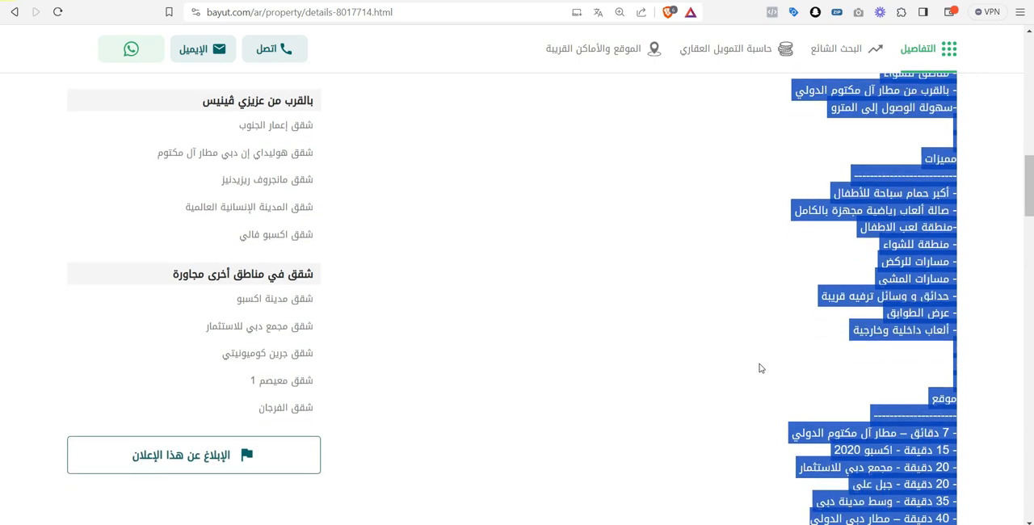
key(shift+Down)
key(shift+Down)
key(shift+Down)
key(shift+Down)
key(shift+Down)
key(shift+Down)
key(shift+Down)
key(shift+Down)
key(shift+Down)
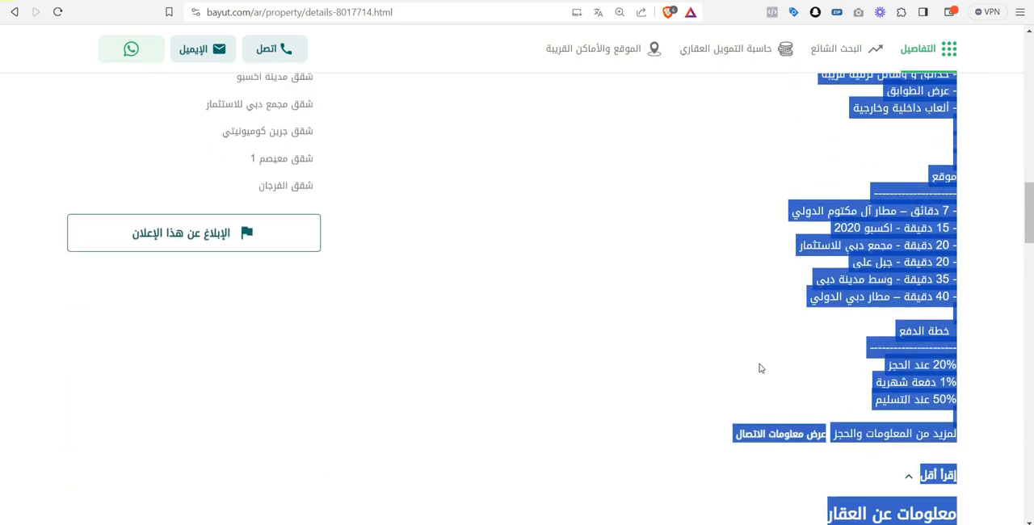
key(shift+Up)
key(shift+Up)
key(shift+Up)
key(shift+Up)
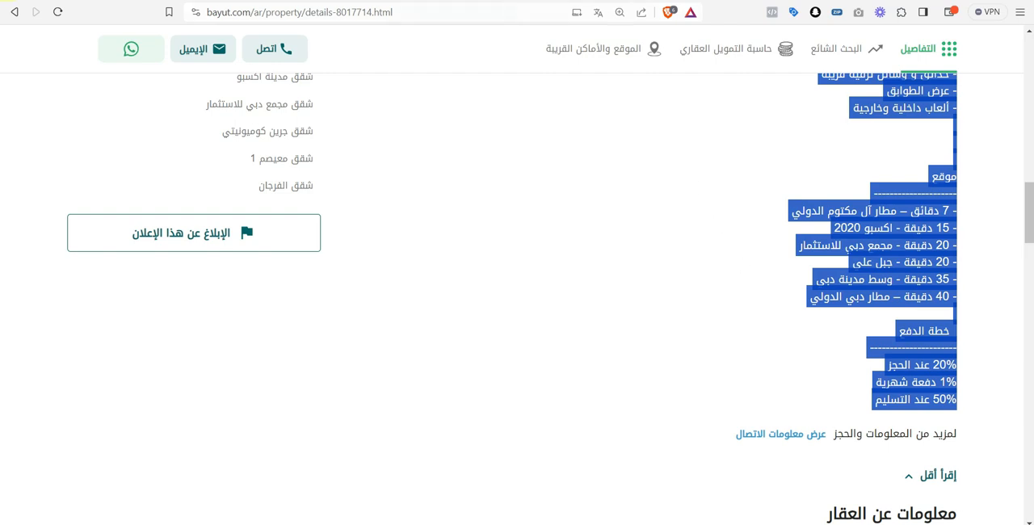
click(711, 2)
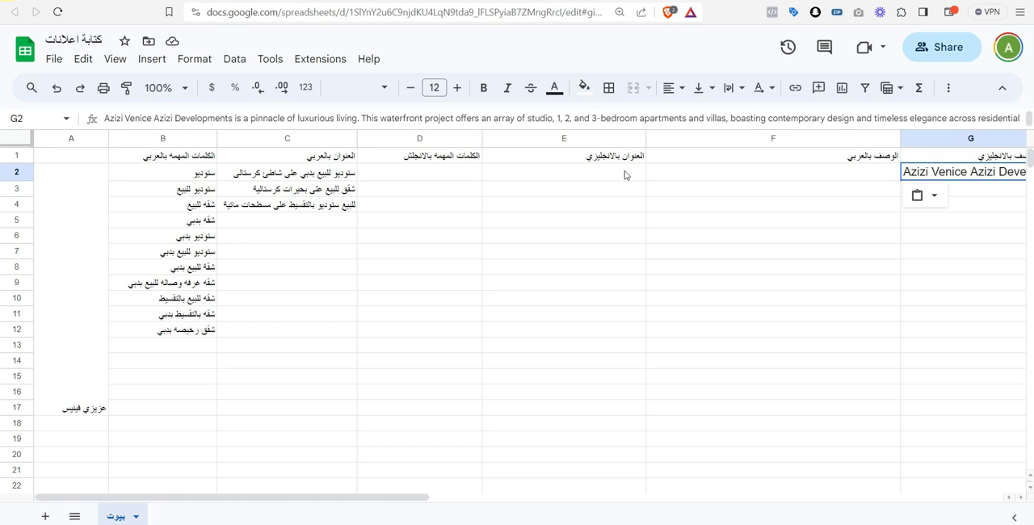
Step: Try to paste the copied listing text into the Arabic description column starting at cell F2
click(811, 175)
key(ctrl+v)
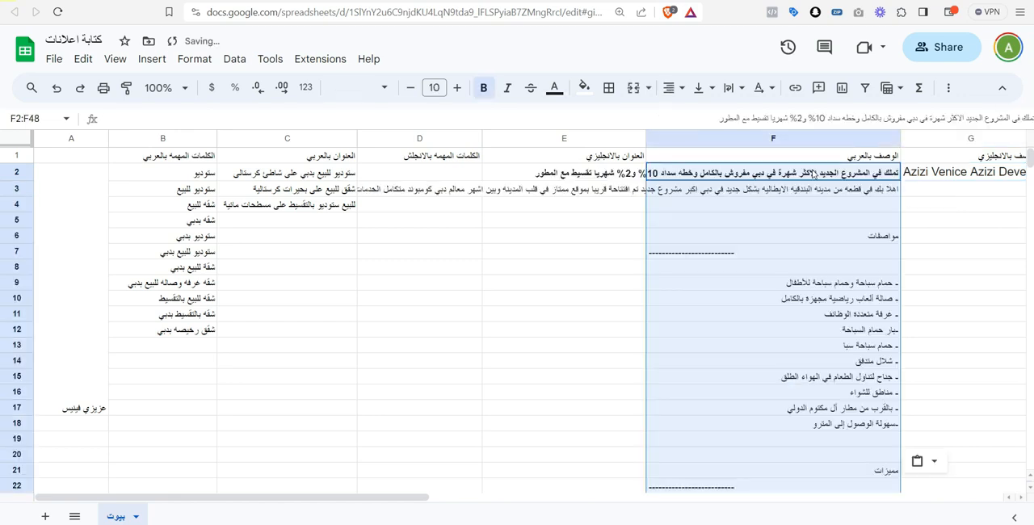
click(815, 220)
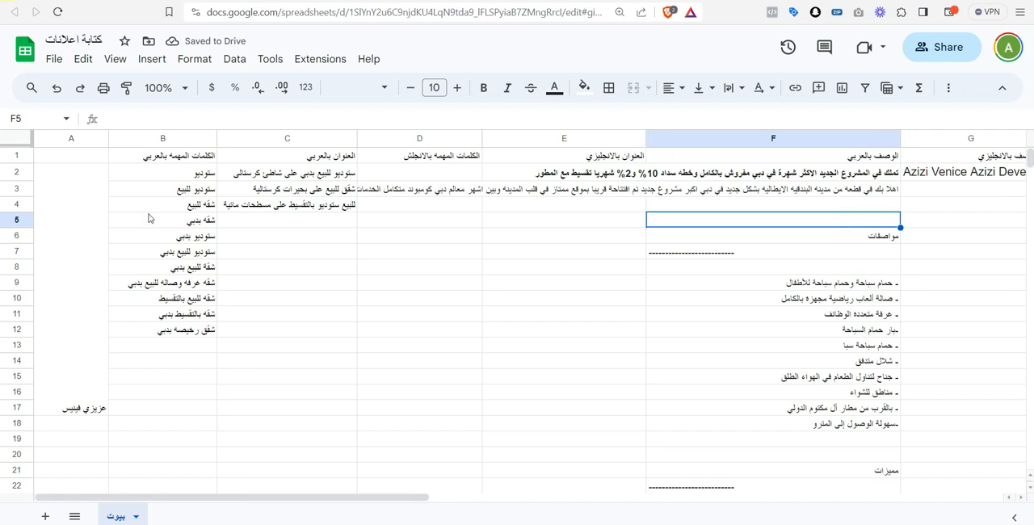
click(852, 173)
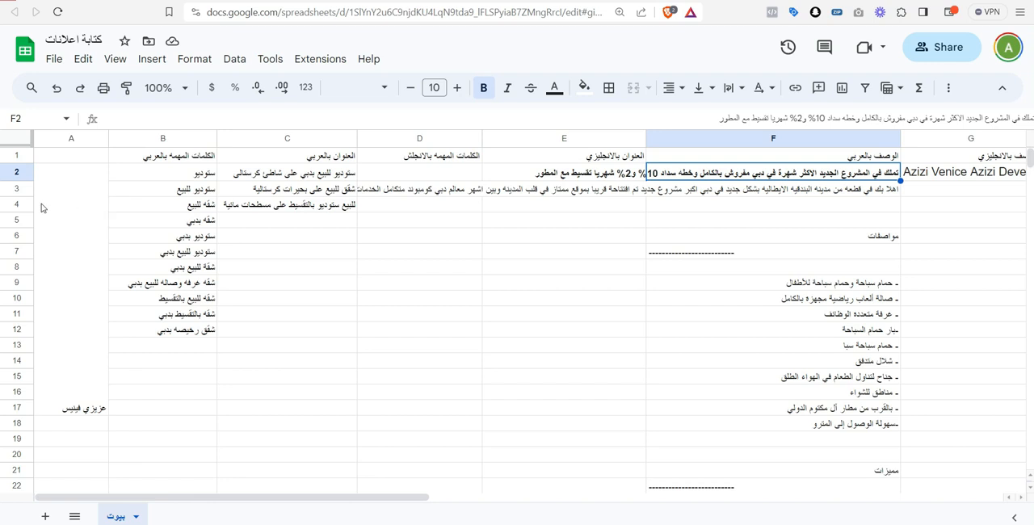
Step: Make row 2 slightly taller and check the pasted lines in the Arabic description column
click(19, 177)
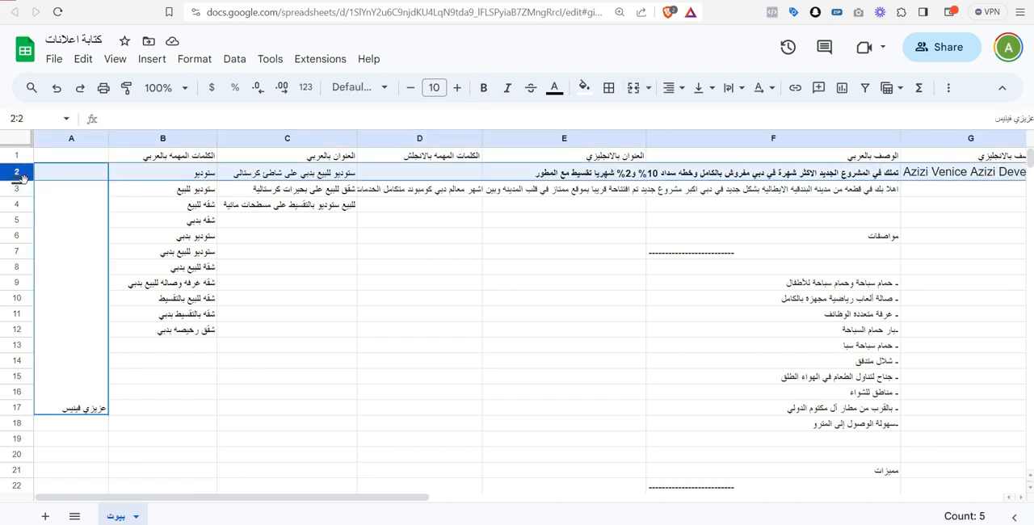
mouse_move(18, 183)
mouse_down()
mouse_move(16, 370)
mouse_move(17, 186)
mouse_up()
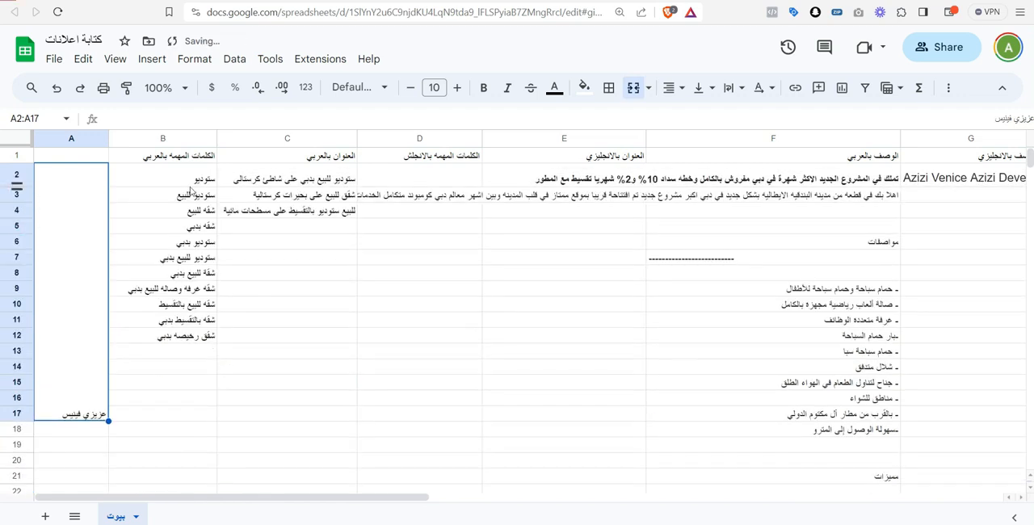
click(846, 217)
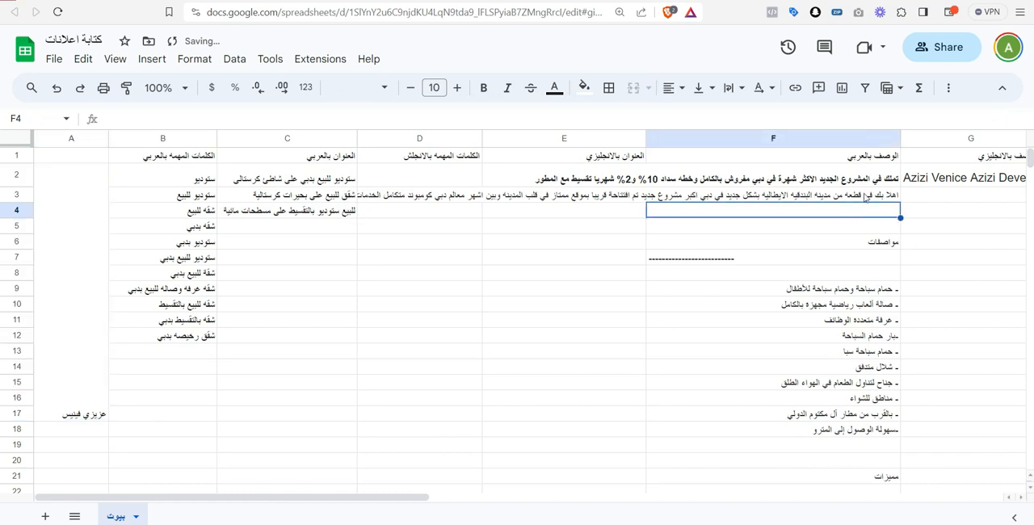
click(866, 197)
click(856, 184)
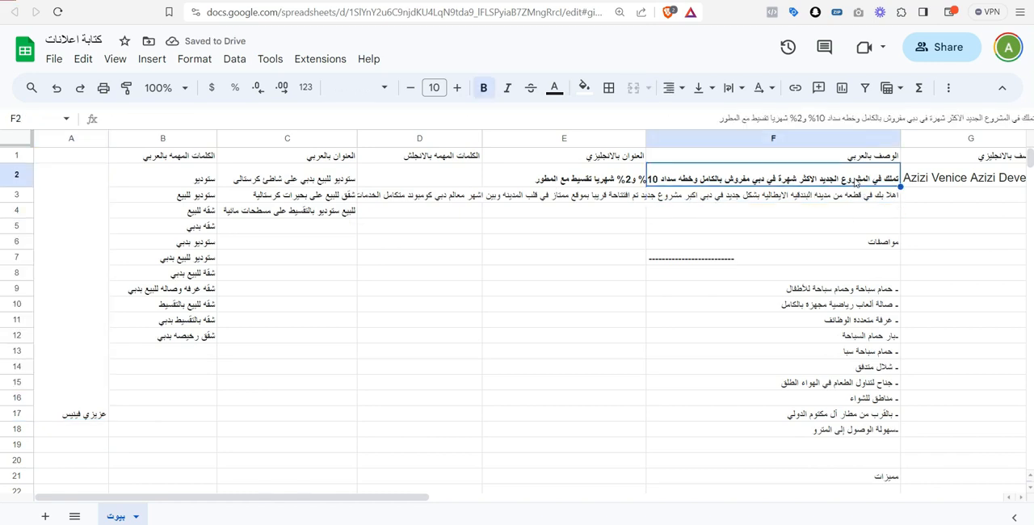
click(847, 198)
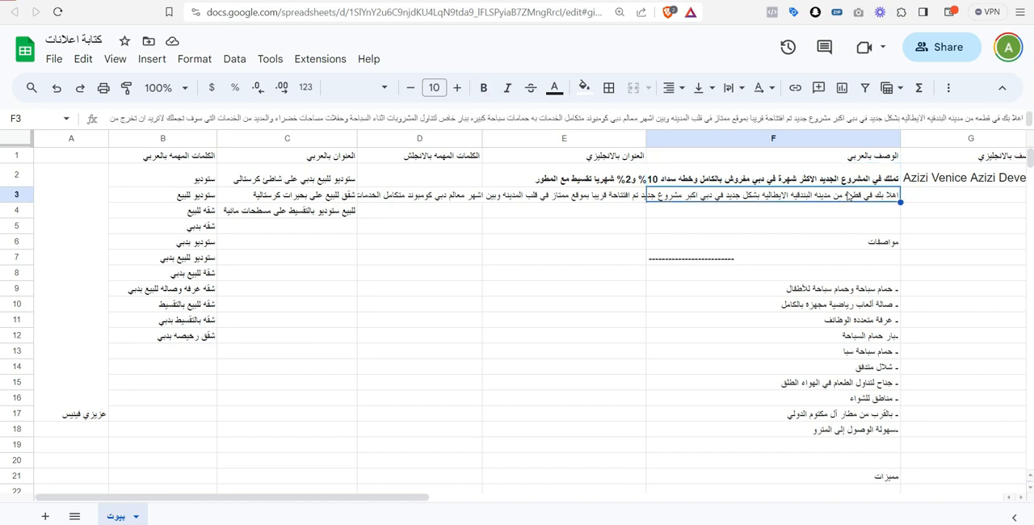
click(844, 217)
click(846, 242)
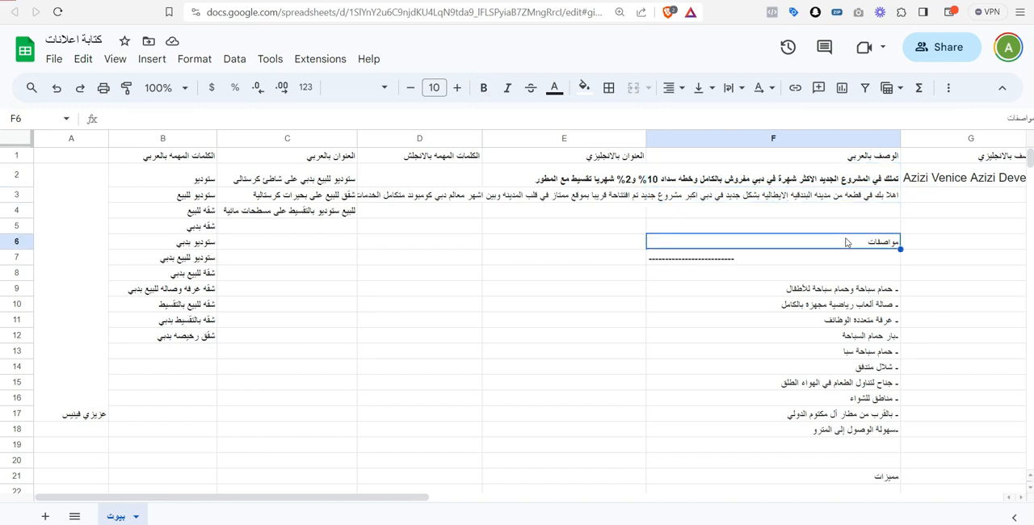
Step: Undo the row 2 height change and the multi-row paste in column F
key(ctrl+z)
key(ctrl+z)
key(ctrl+z)
key(ctrl+z)
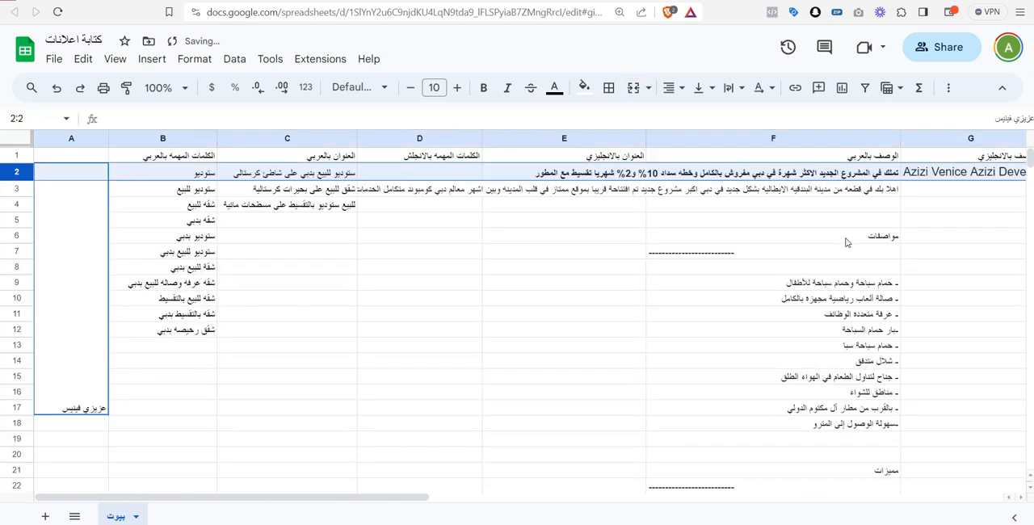
Step: Paste the entire copied listing text inside the single Arabic description cell F2
double_click(828, 173)
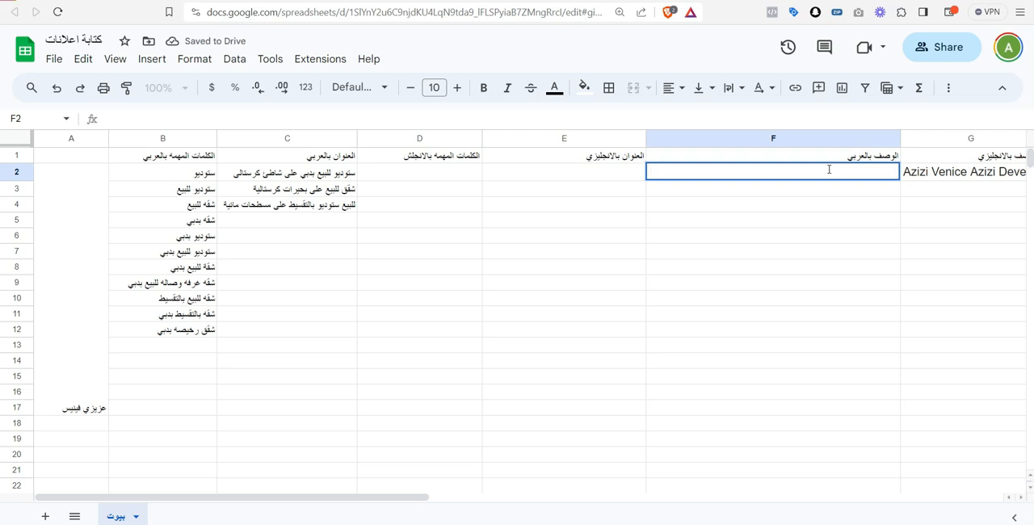
key(ctrl+v)
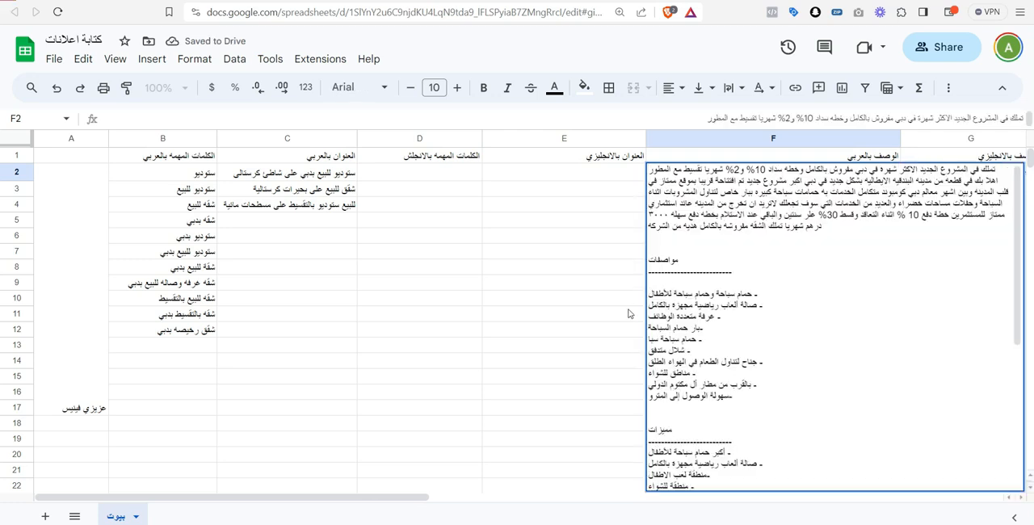
key(Return)
Step: Reduce the height of row 2 to less than half, leaving only the first part of the Arabic description showing
scroll(630, 314, up, 3)
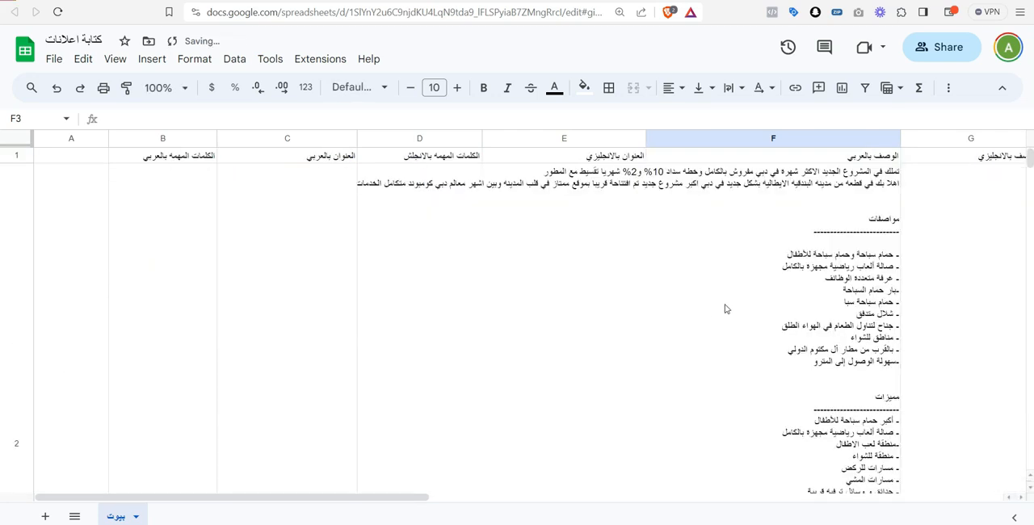
scroll(729, 307, down, 3)
scroll(727, 307, up, 5)
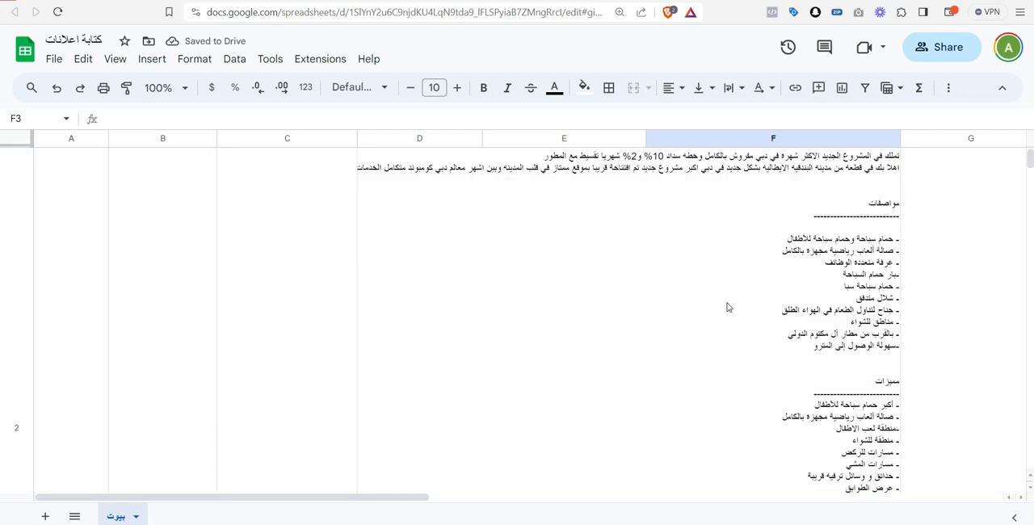
scroll(104, 430, down, 3)
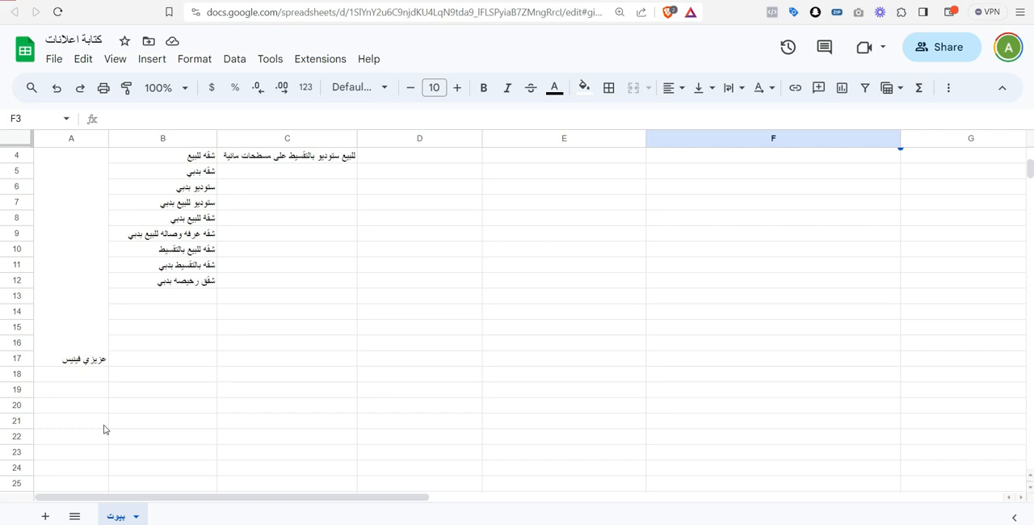
scroll(104, 429, up, 1)
scroll(133, 316, up, 2)
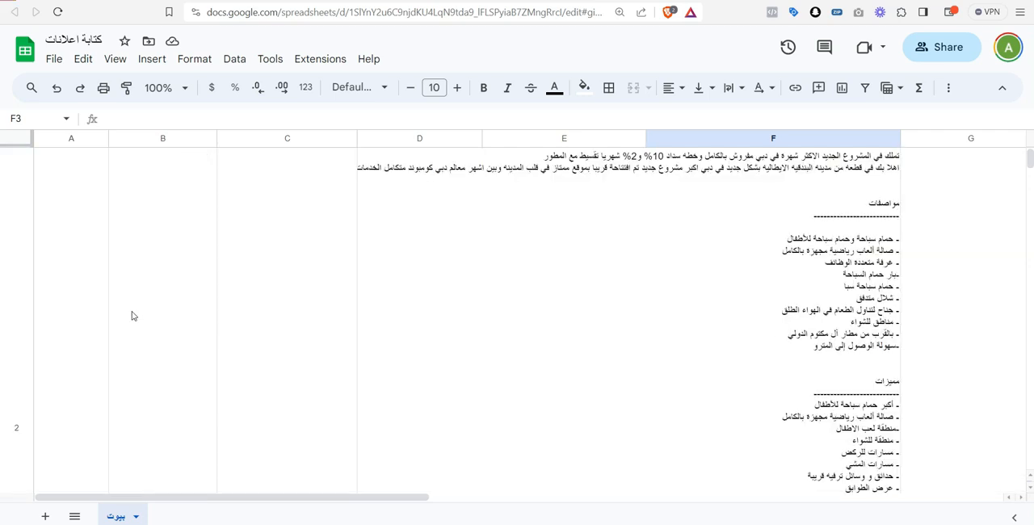
click(6, 438)
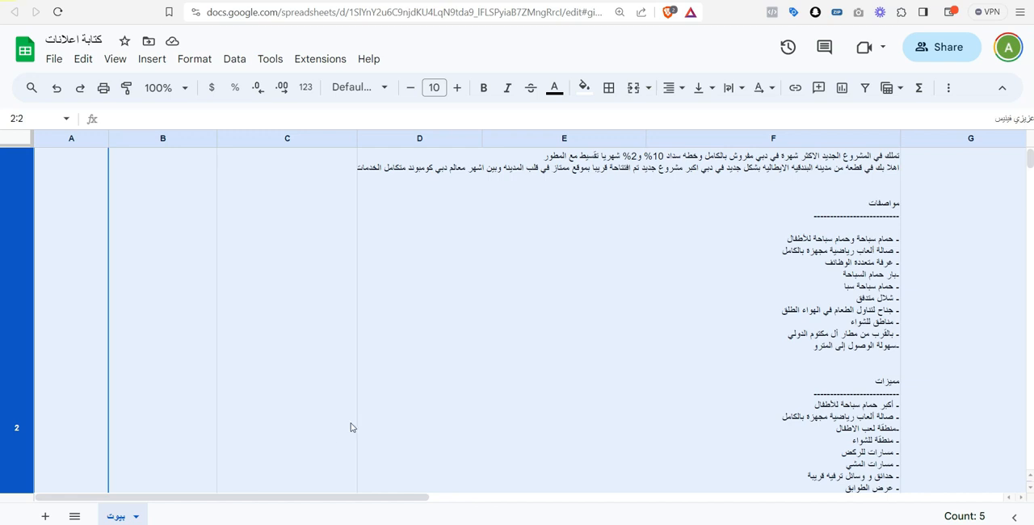
key(ctrl+minus)
key(ctrl+minus)
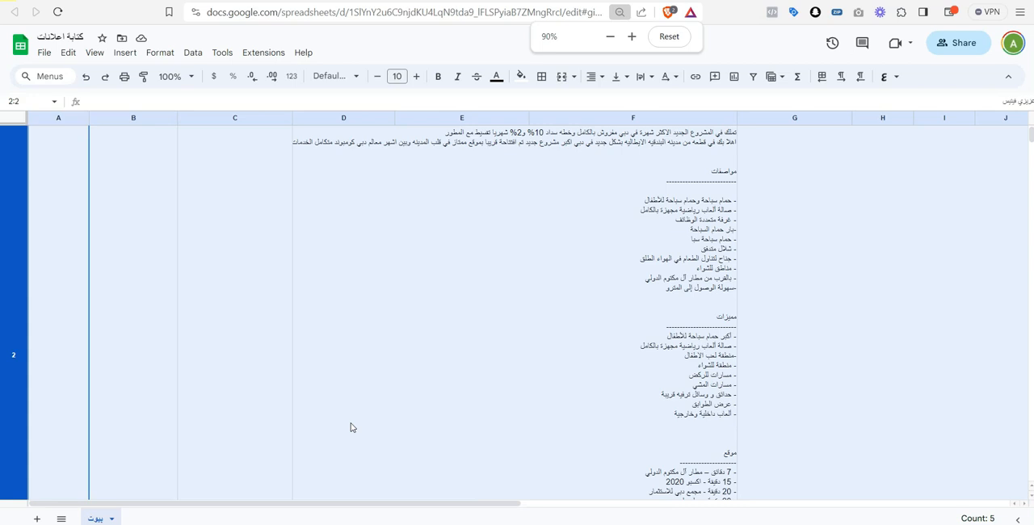
key(ctrl+minus)
key(ctrl+minus)
key(ctrl+minus)
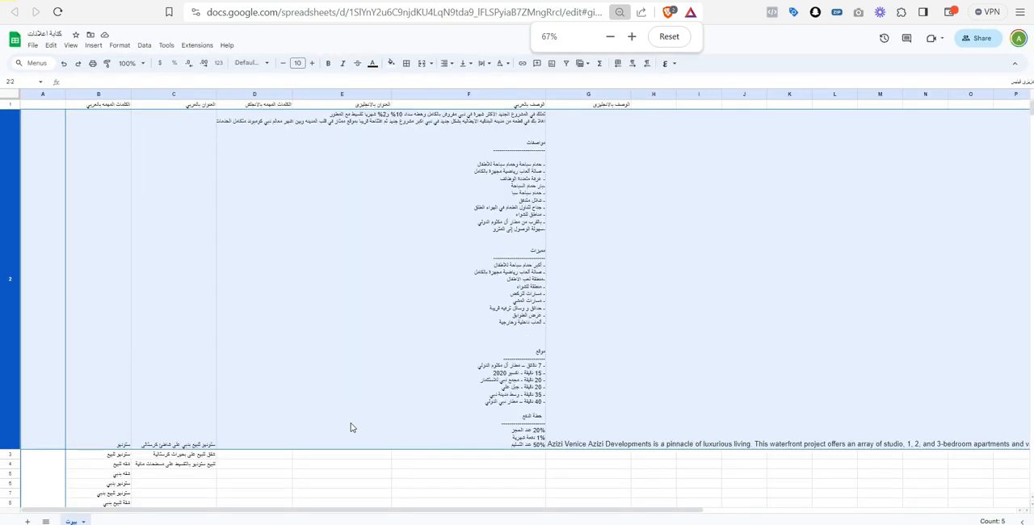
drag(10, 449, 10, 210)
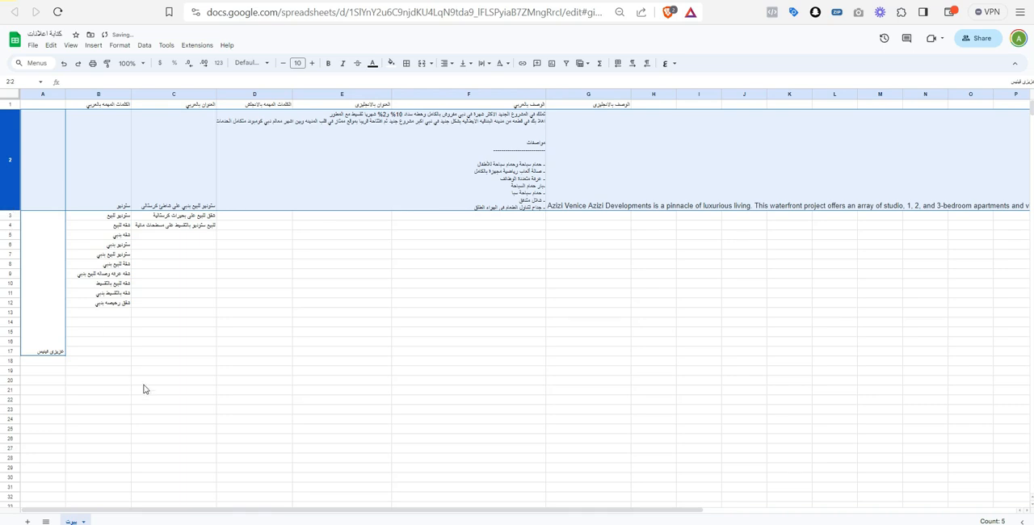
key(ctrl+plus)
key(ctrl+plus)
key(ctrl+plus)
key(ctrl+plus)
key(ctrl+plus)
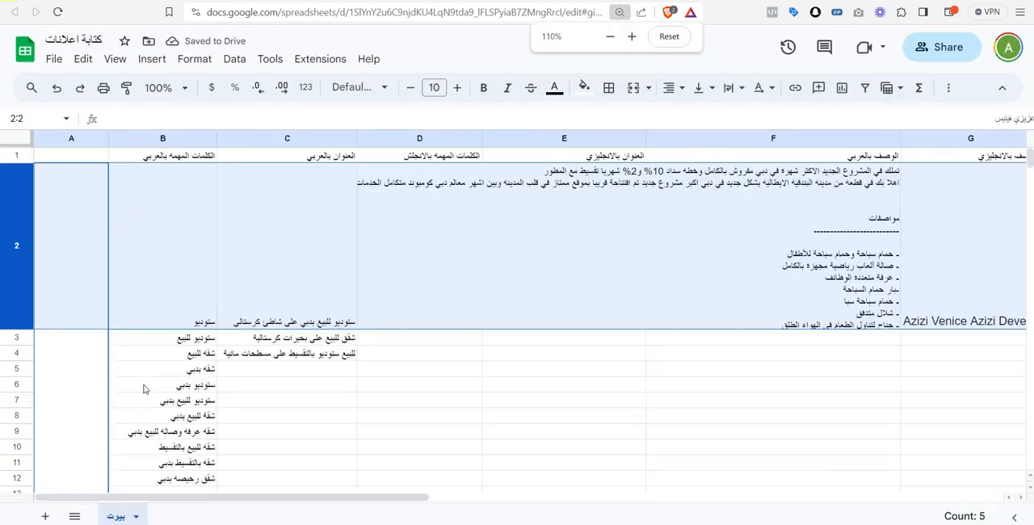
Step: Examine the full English description text in cell G2 of the ads sheet
click(586, 434)
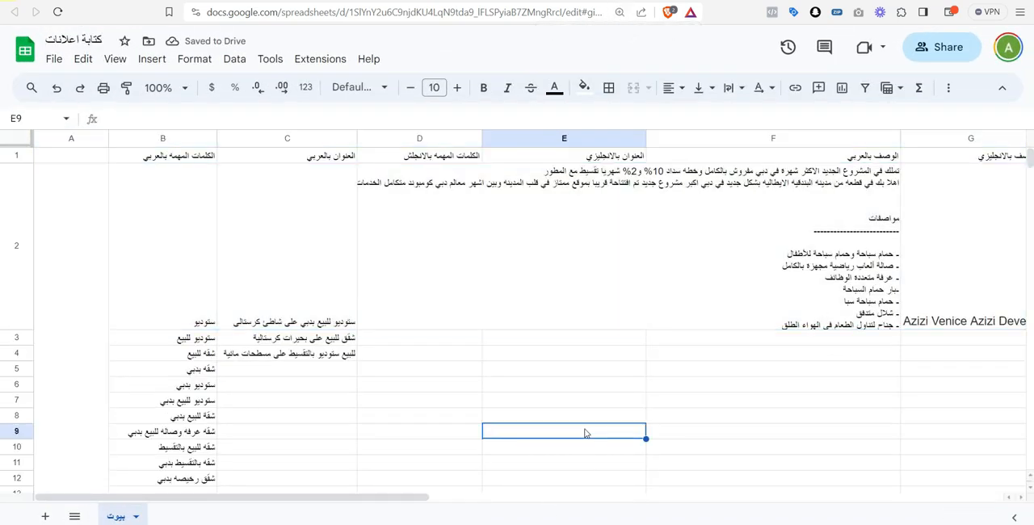
scroll(586, 434, right, 5)
click(611, 257)
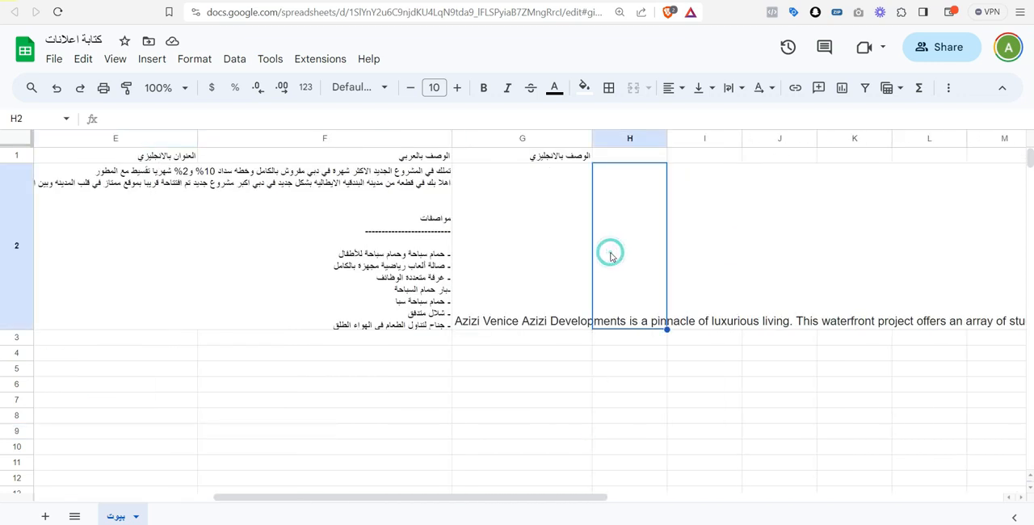
click(520, 305)
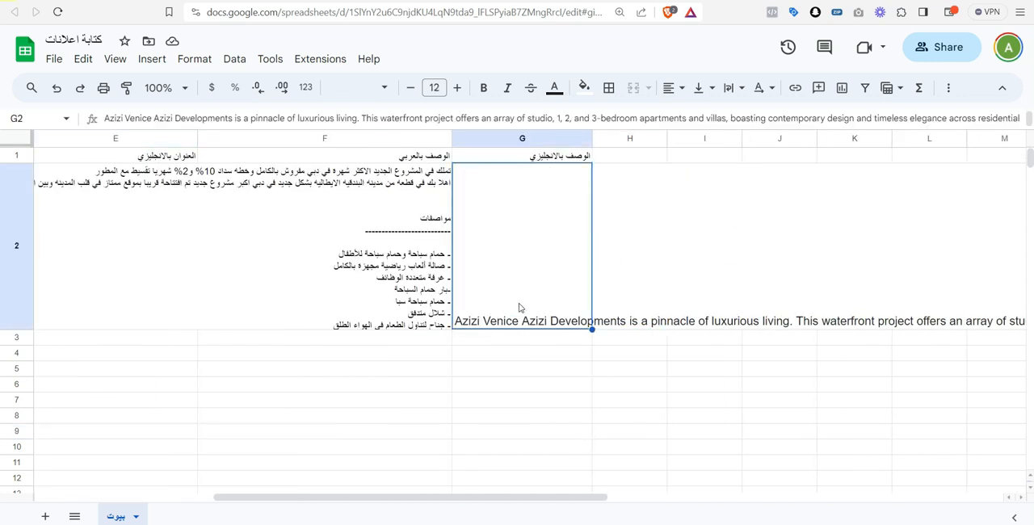
double_click(520, 307)
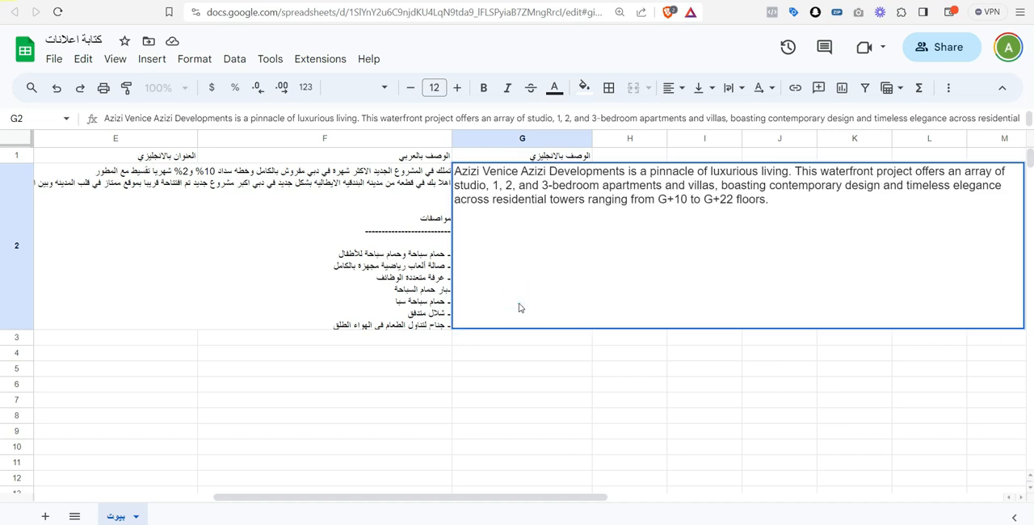
click(553, 355)
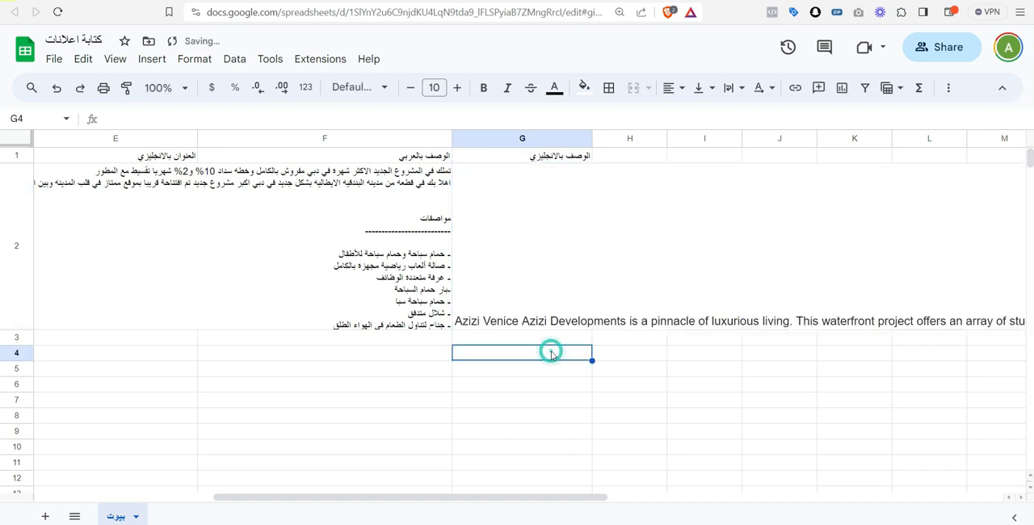
click(542, 339)
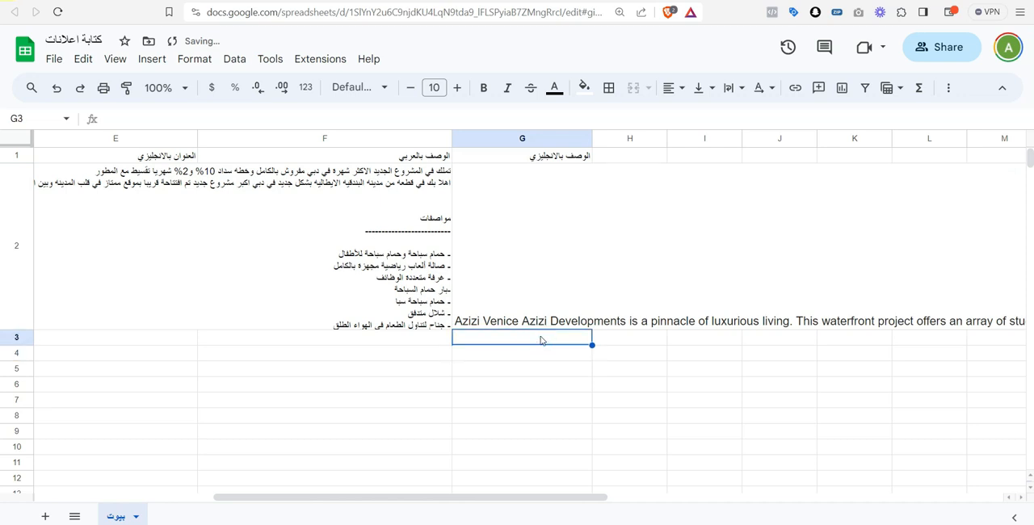
scroll(541, 341, left, 5)
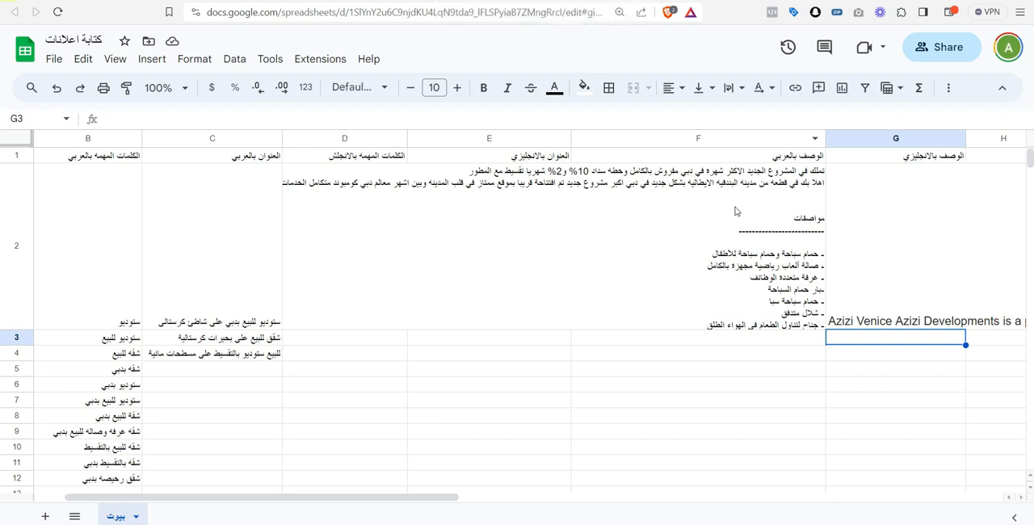
Step: Switch to the Bayut tab, return to the Azizi Venice apartment results and open the 850,000 AED one-bedroom listing
click(509, 1)
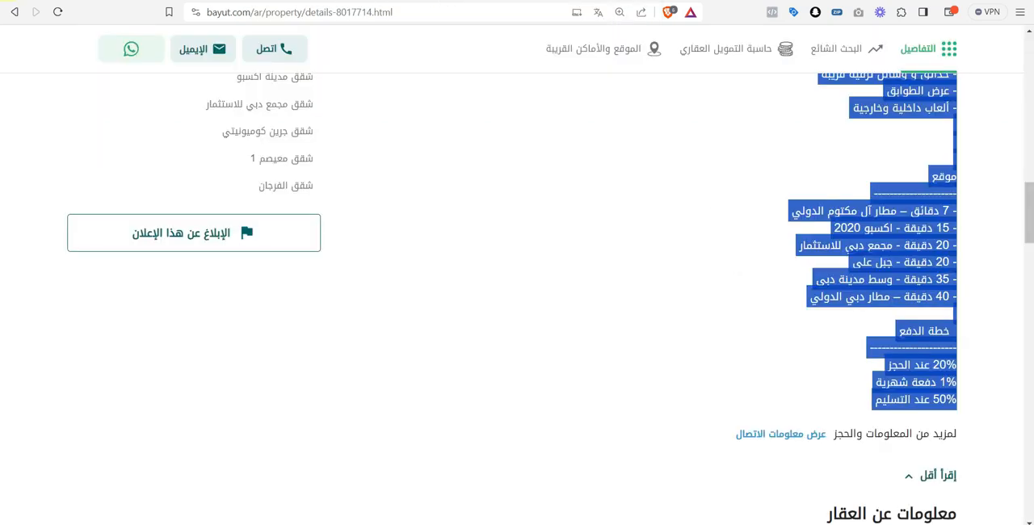
click(13, 17)
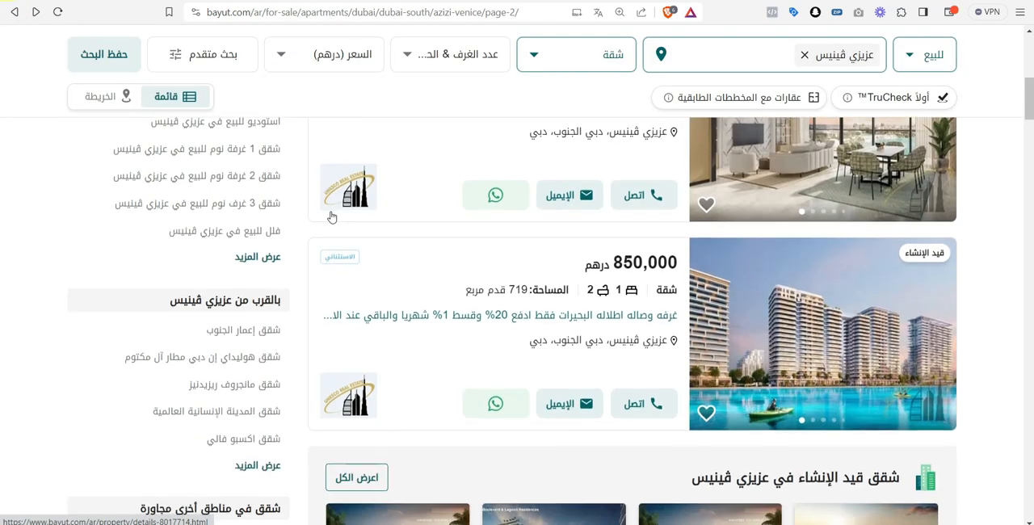
scroll(331, 216, down, 1)
click(467, 219)
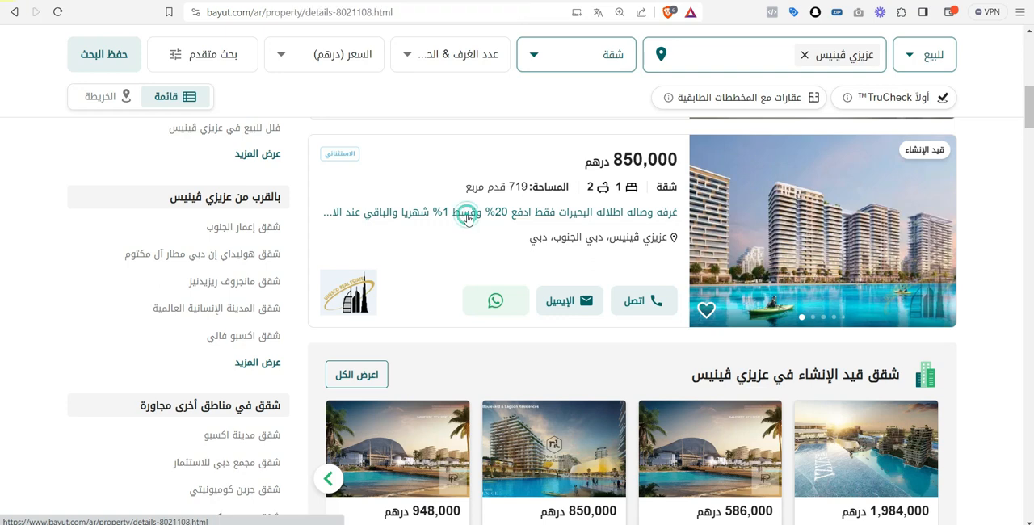
Step: Expand the listing's description and copy its title and full text through the end of the payment plan
scroll(469, 218, down, 5)
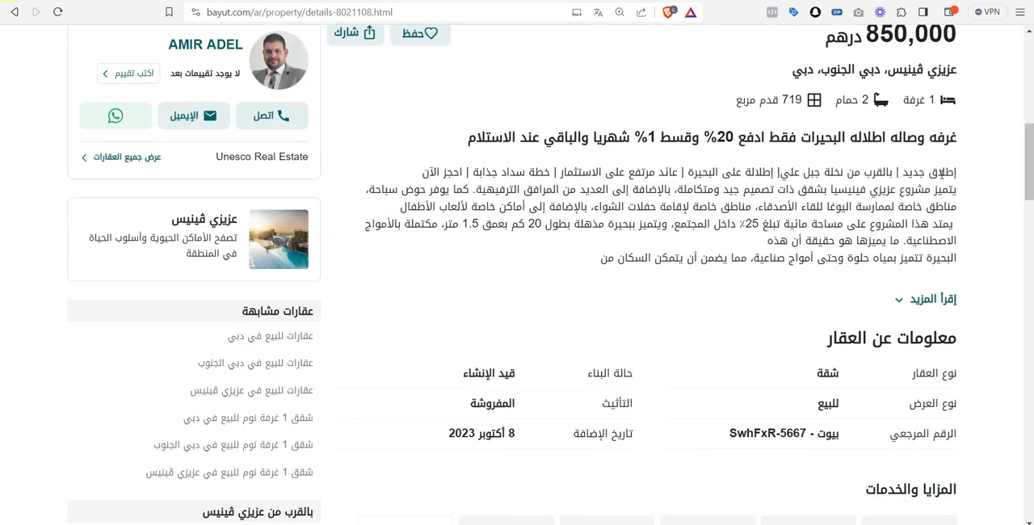
drag(956, 138, 931, 172)
click(907, 299)
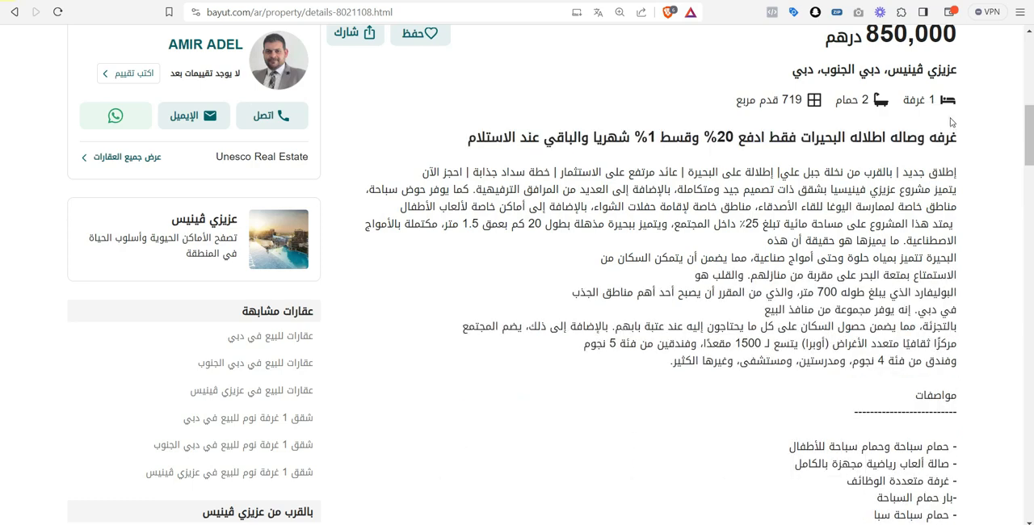
drag(953, 128, 519, 217)
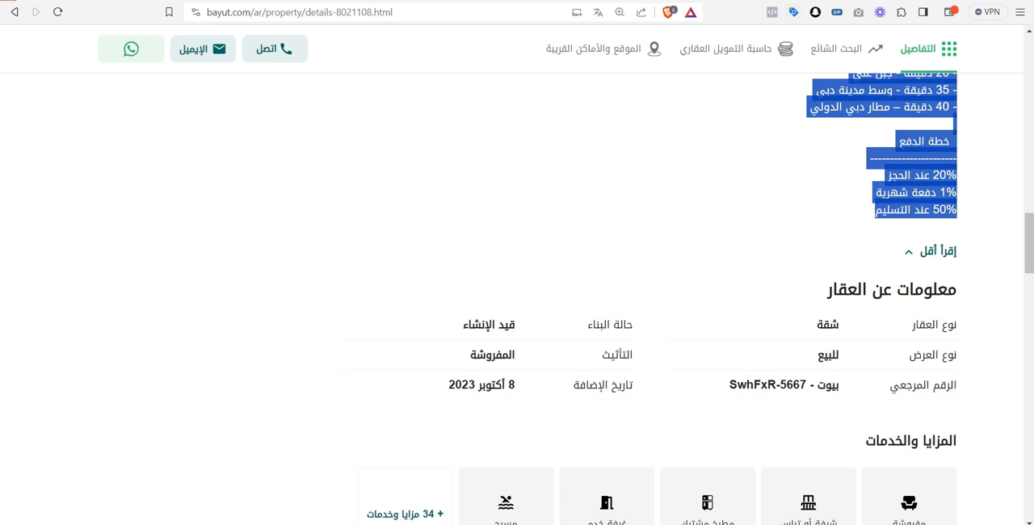
Step: Switch to the Google Sheet and paste the copied listing text inside the single Arabic description cell F3
click(811, 2)
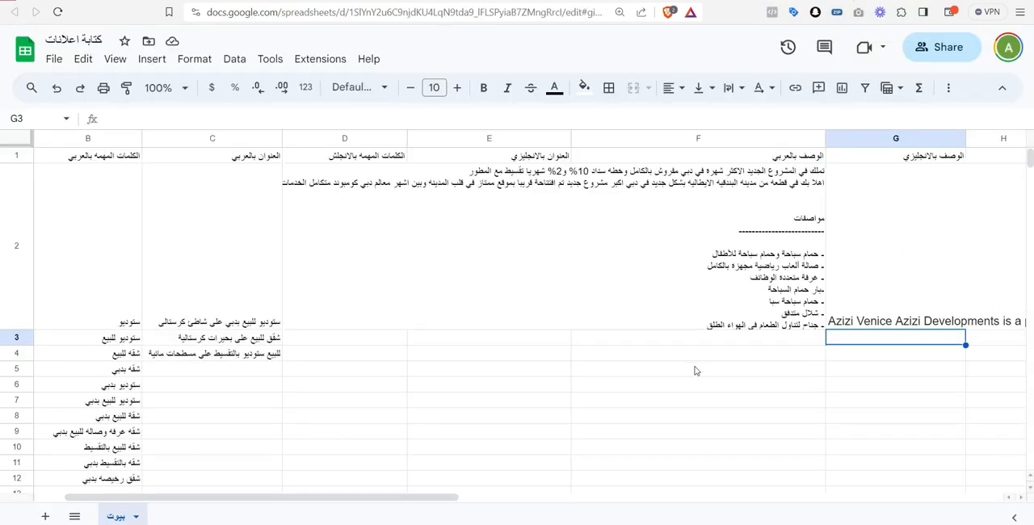
double_click(738, 338)
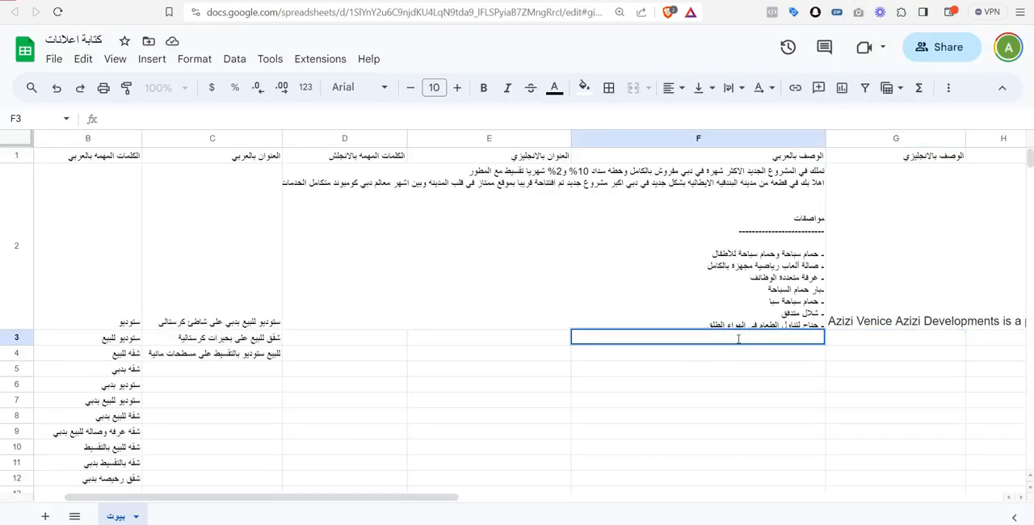
key(ctrl+v)
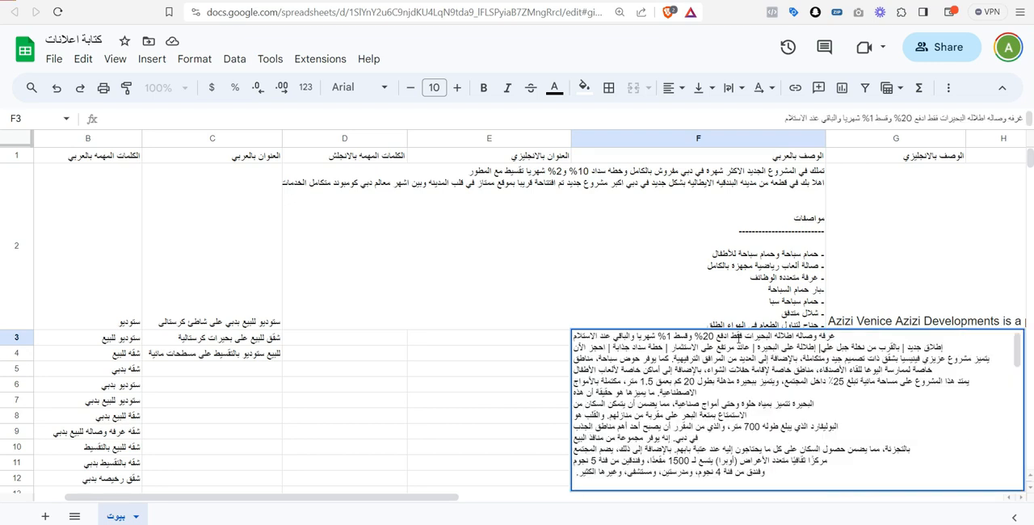
Step: Format header row 1 with a red fill and white, horizontally centred text
click(15, 156)
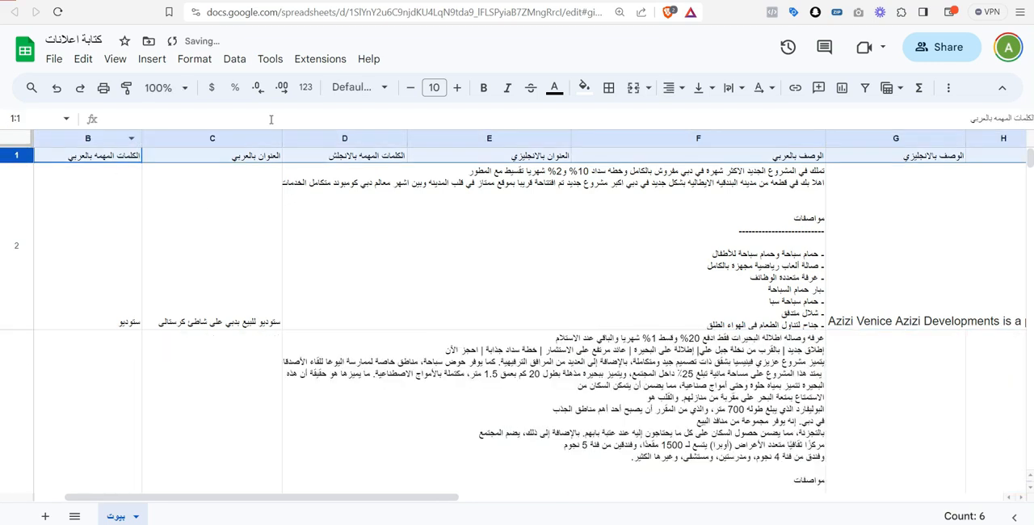
click(582, 88)
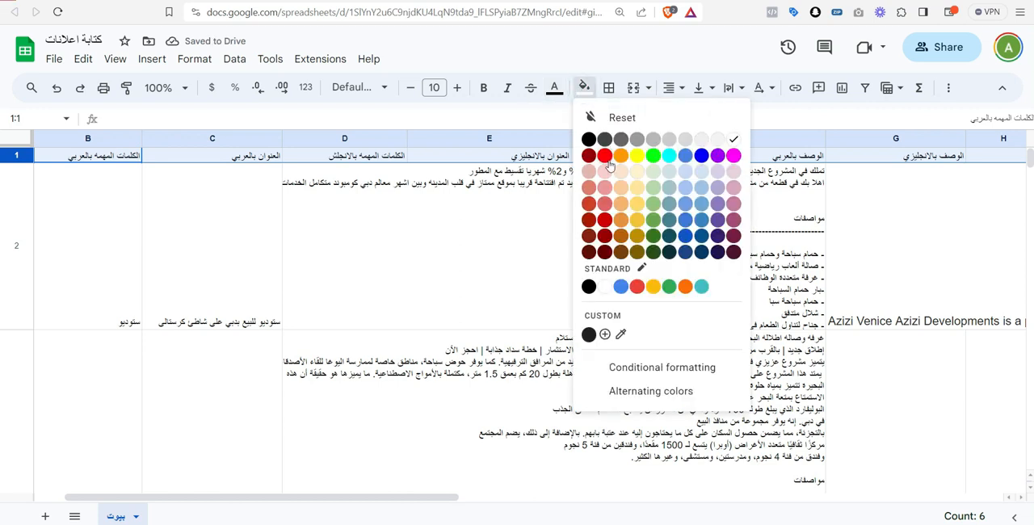
click(605, 156)
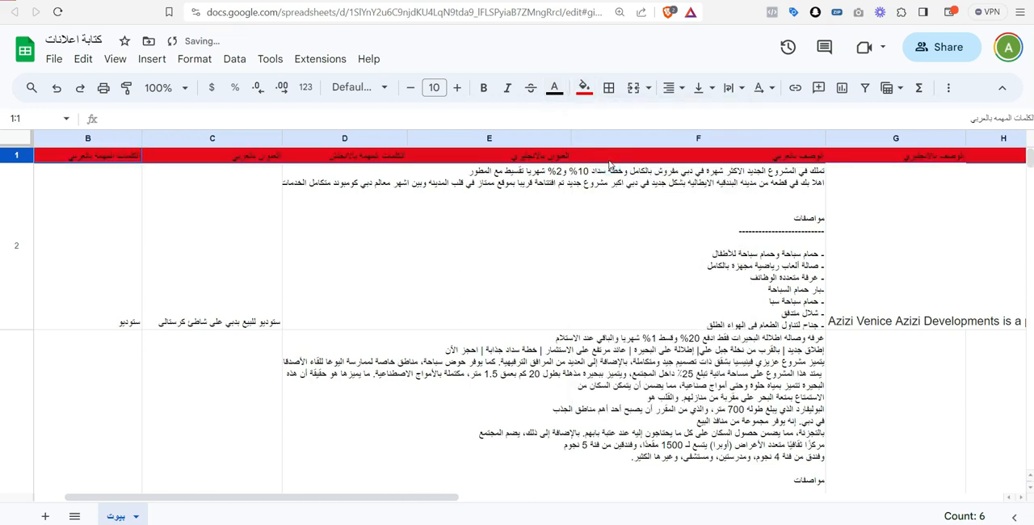
click(555, 87)
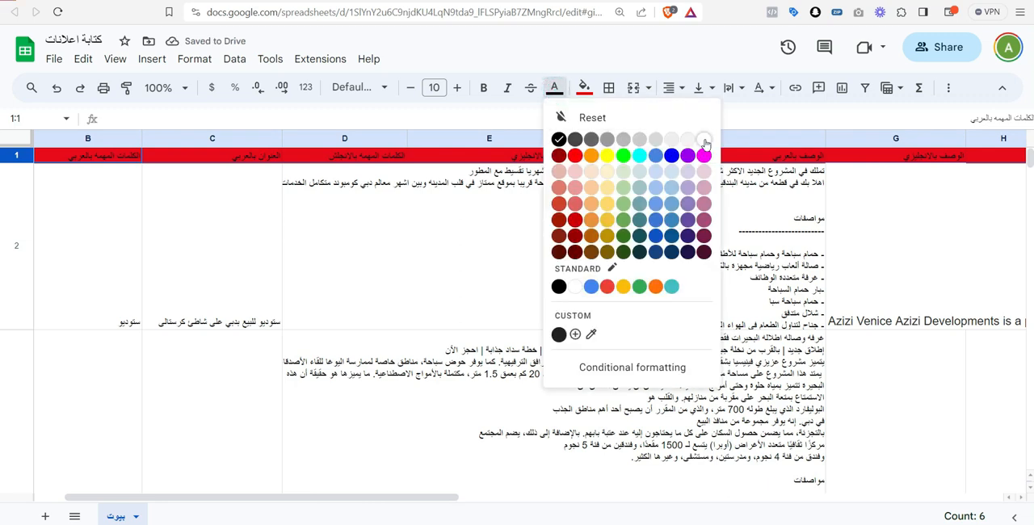
click(704, 140)
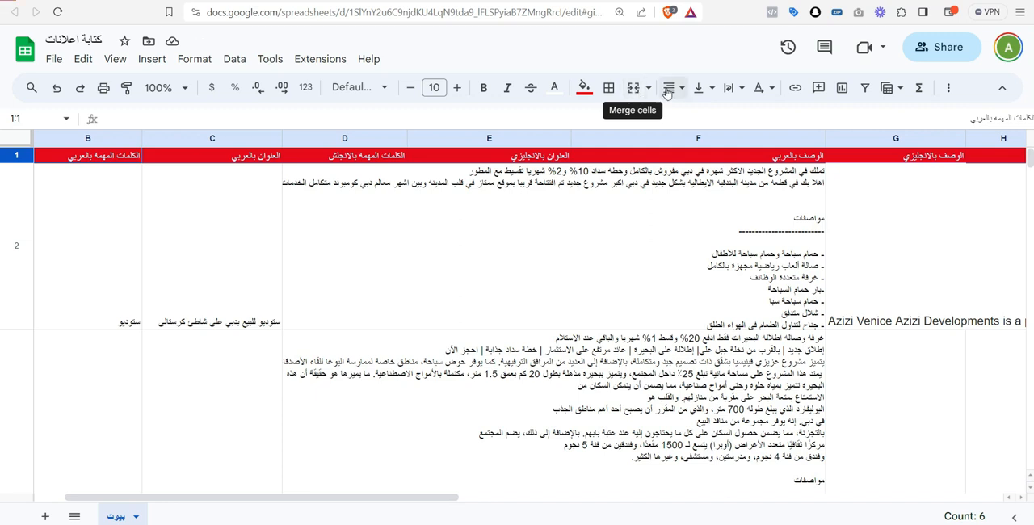
click(671, 88)
click(695, 116)
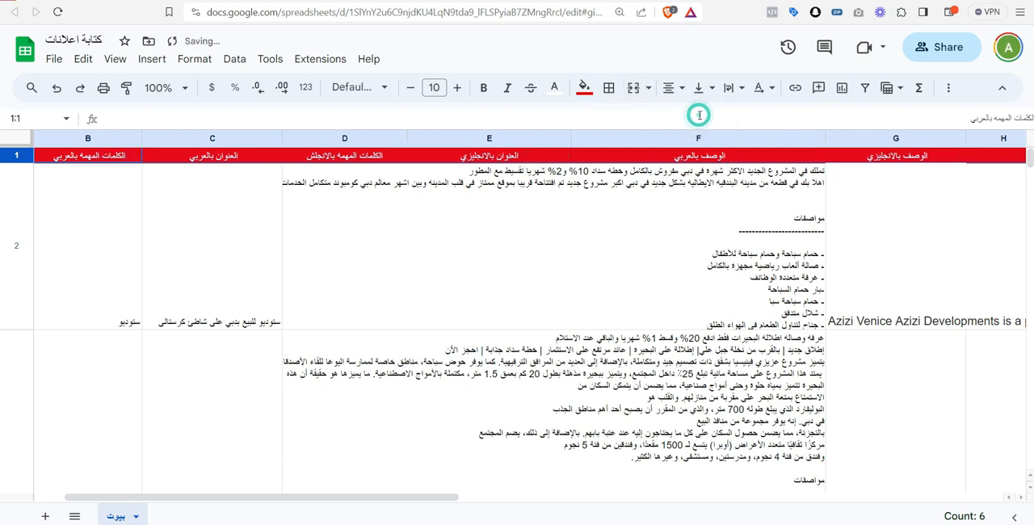
click(706, 234)
Step: Select the empty Arabic description cell F4, then return to the Bayut results and open the 480,000 AED studio listing
scroll(707, 234, down, 3)
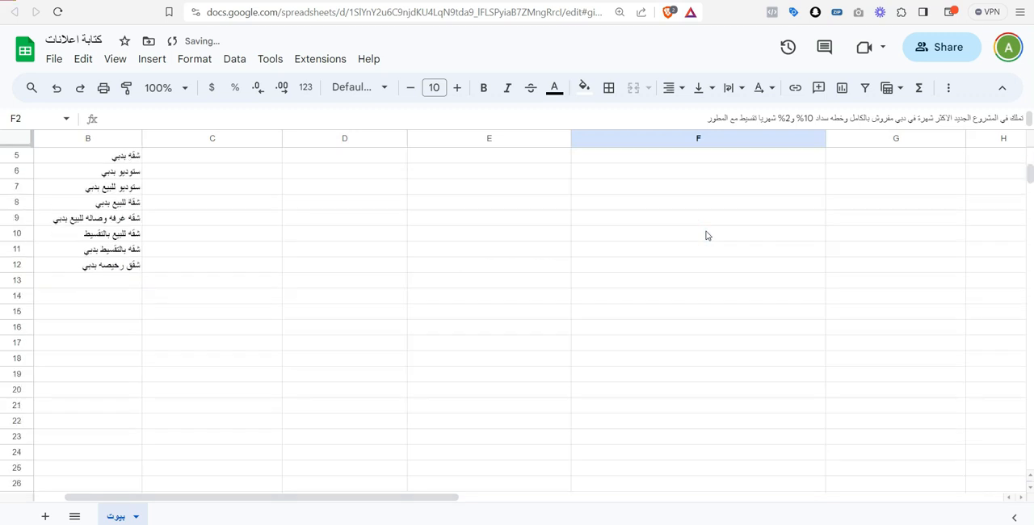
scroll(706, 234, up, 3)
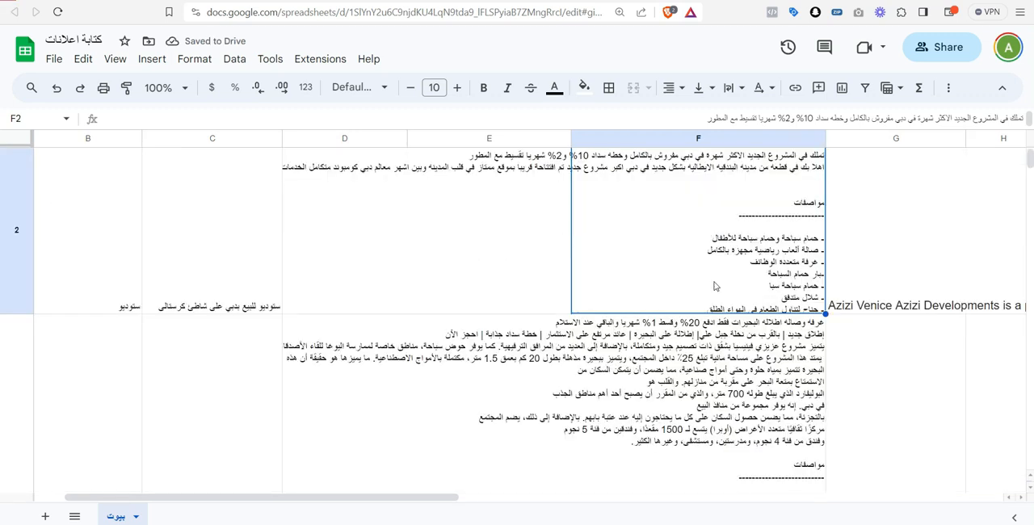
click(722, 322)
key(Down)
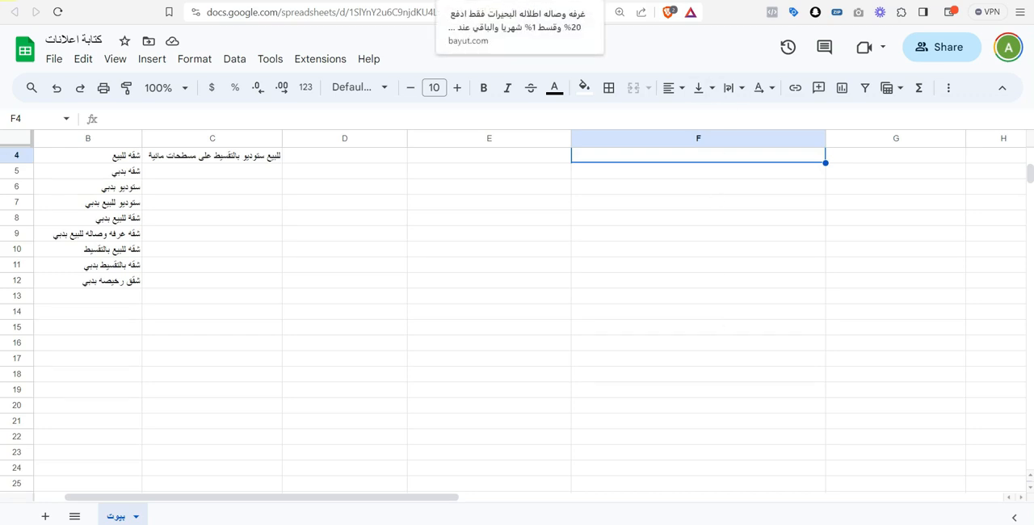
click(477, 1)
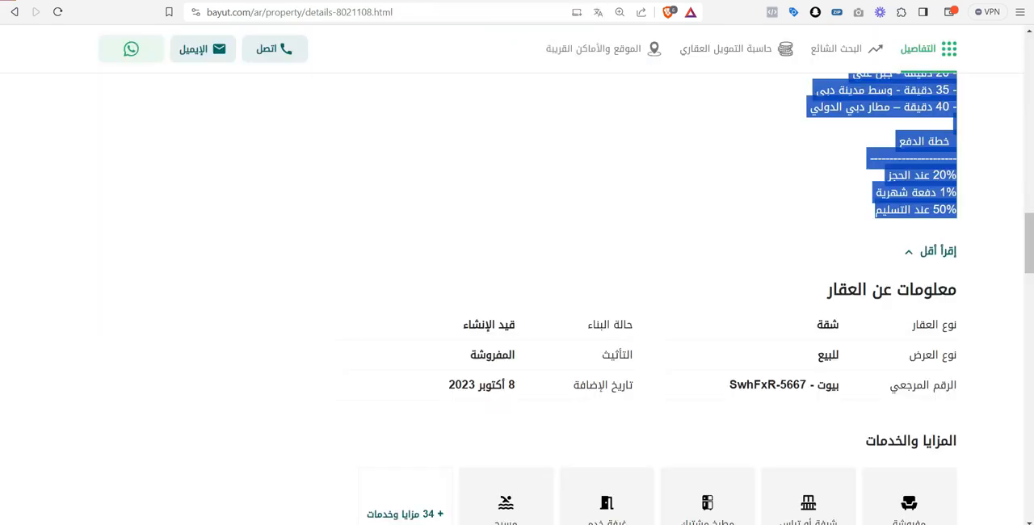
click(14, 14)
scroll(425, 267, down, 3)
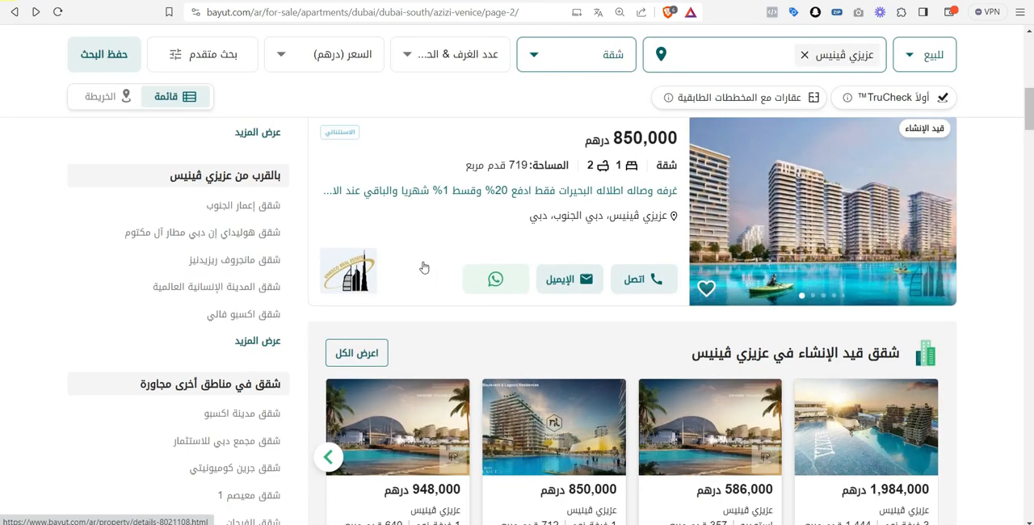
scroll(425, 266, down, 5)
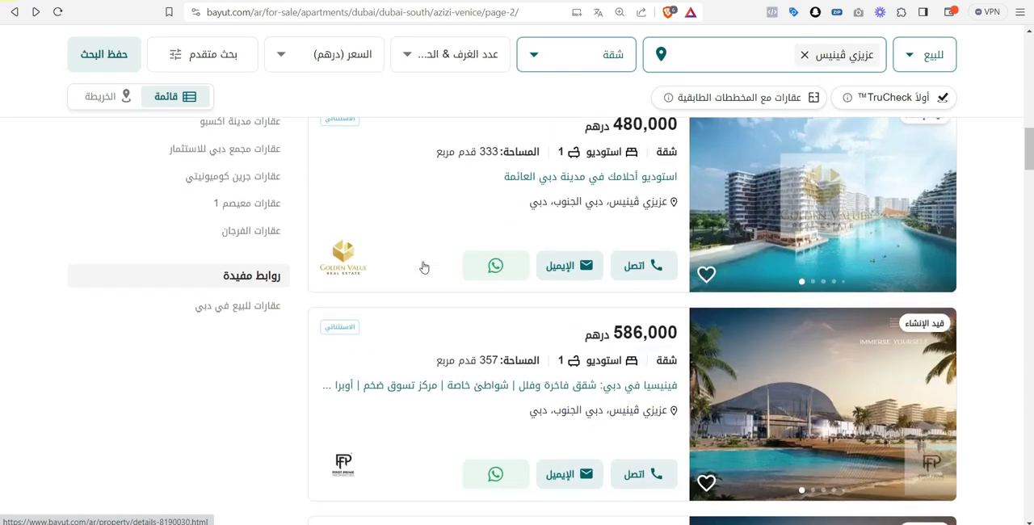
click(633, 133)
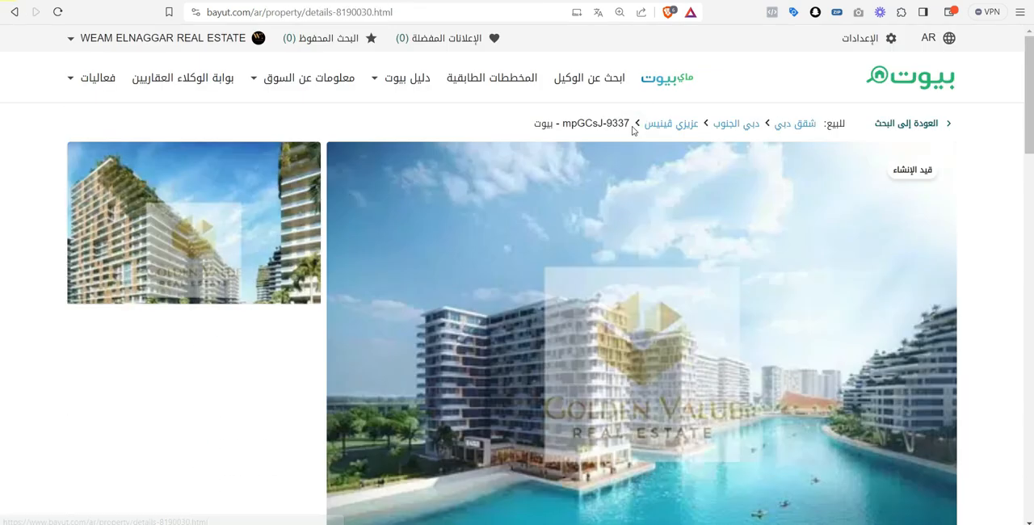
Step: Look through the studio listing's details and copy its title and short description
scroll(616, 291, down, 2)
scroll(616, 291, down, 10)
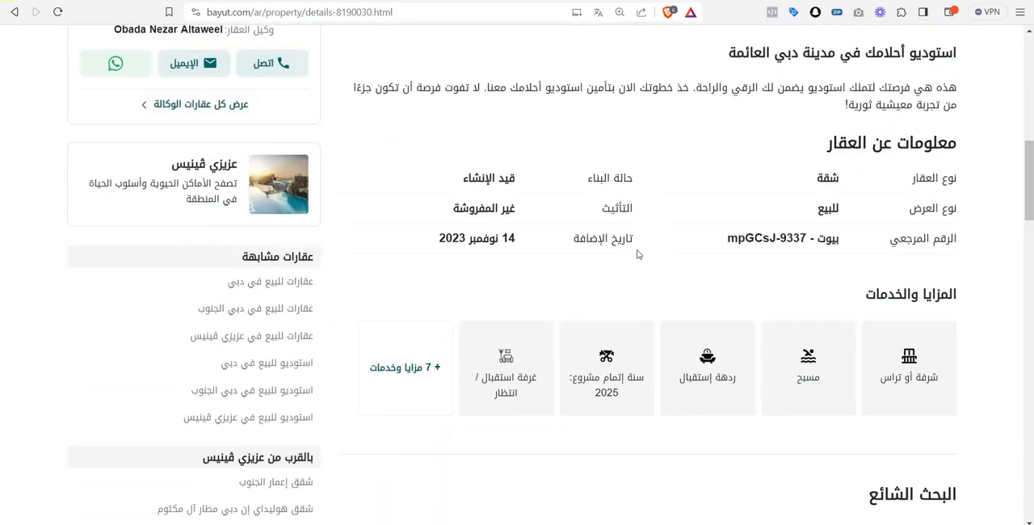
scroll(637, 255, down, 9)
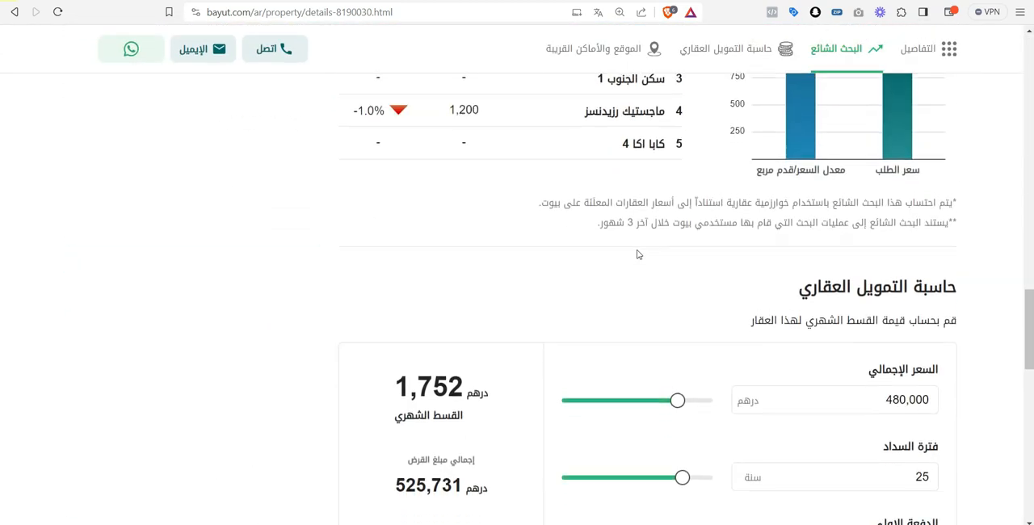
scroll(637, 255, up, 10)
scroll(637, 255, up, 5)
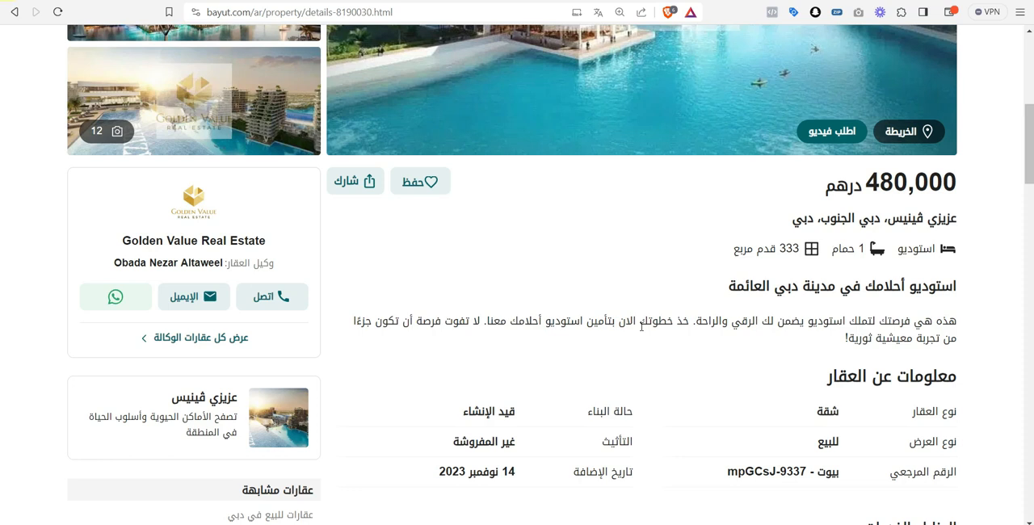
drag(832, 341, 957, 279)
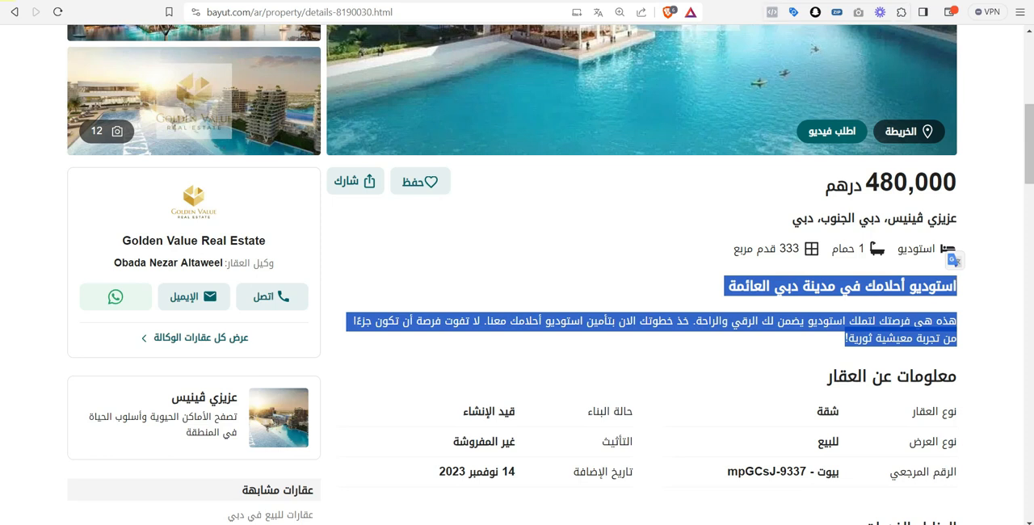
Step: Switch to the Google Sheet and paste the copied studio title and description inside cell F4
click(820, 1)
double_click(707, 155)
text(استوديو أحلامك في مدينة دبي العائمة هذه هي فرصتك لتملك استوديو يضمن لك الرقي والراحة. خذ خطوتك الان بتأمين استوديو أحلامك معنا. لا تفوت فرصة أن تكون جزءا من تجربة معيشية ثورية!)
key(Return)
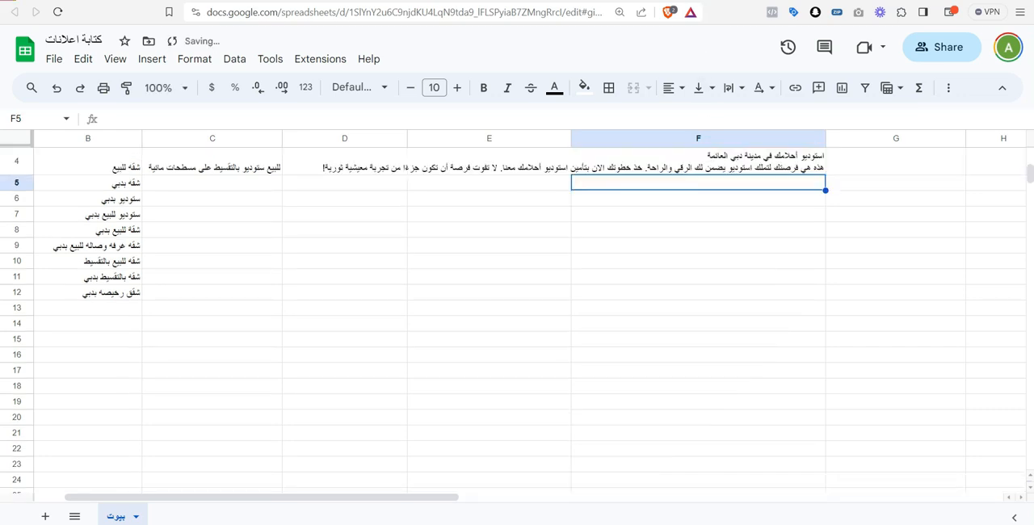
Step: Switch back to the Bayut results, open the 586,000 AED First Prime studio listing and expand its full description
click(646, 0)
click(13, 15)
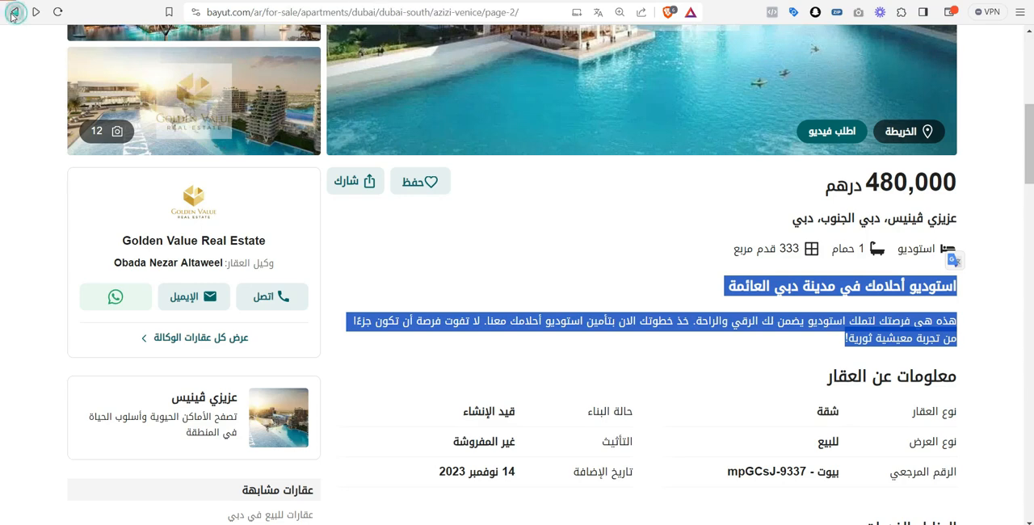
scroll(323, 259, down, 2)
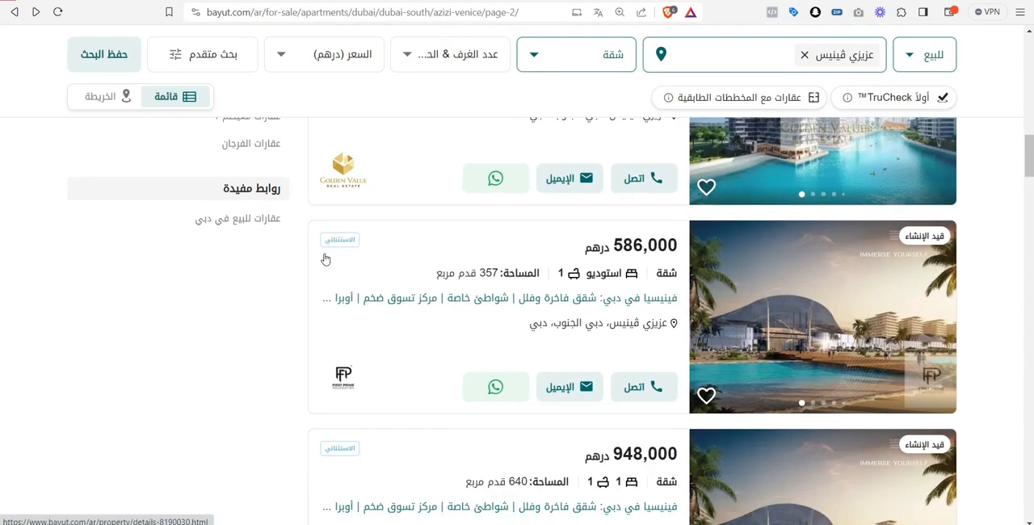
click(450, 222)
scroll(590, 331, down, 5)
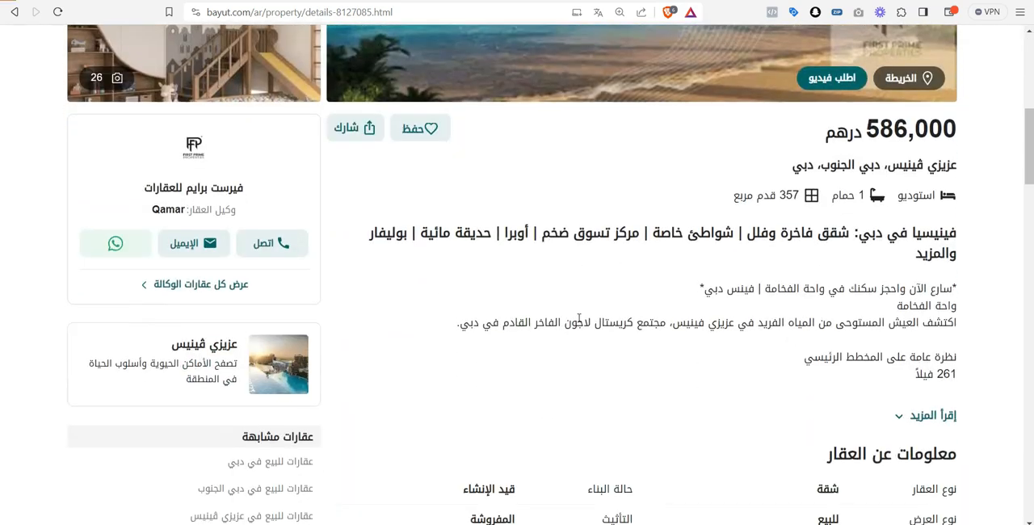
click(946, 381)
scroll(933, 164, down, 1)
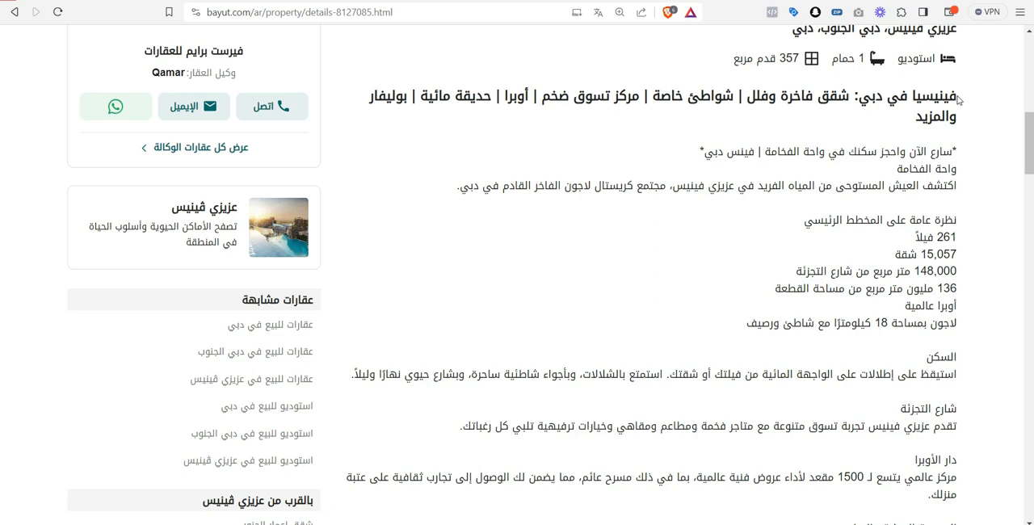
Step: Copy the listing's Arabic title and paste it into the Arabic title cell C5 of the Google Sheet
drag(959, 97, 889, 122)
key(ctrl+c)
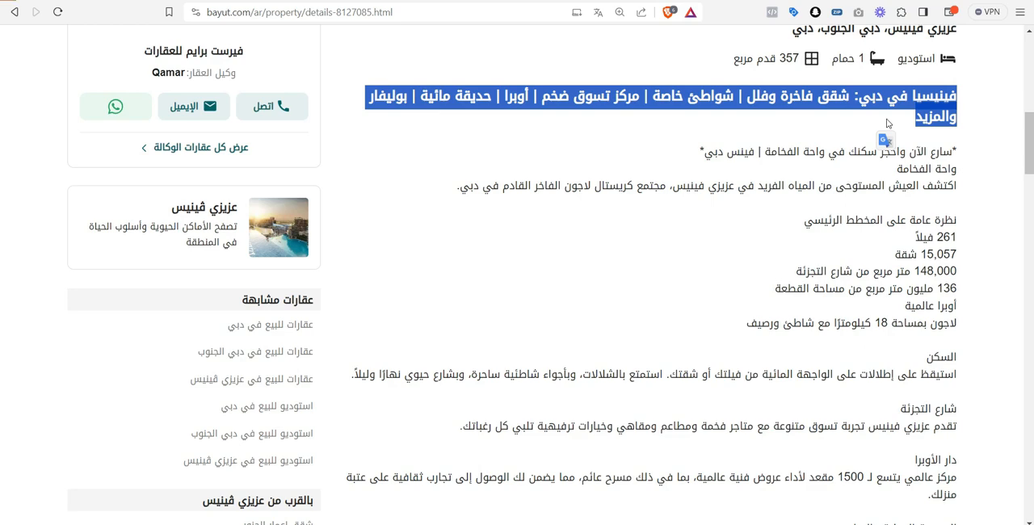
scroll(887, 123, up, 3)
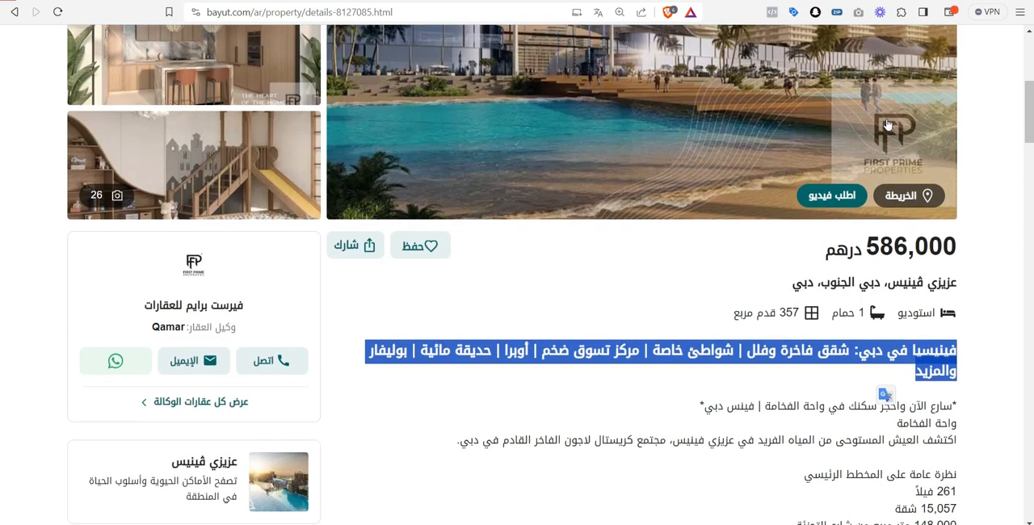
scroll(887, 123, down, 3)
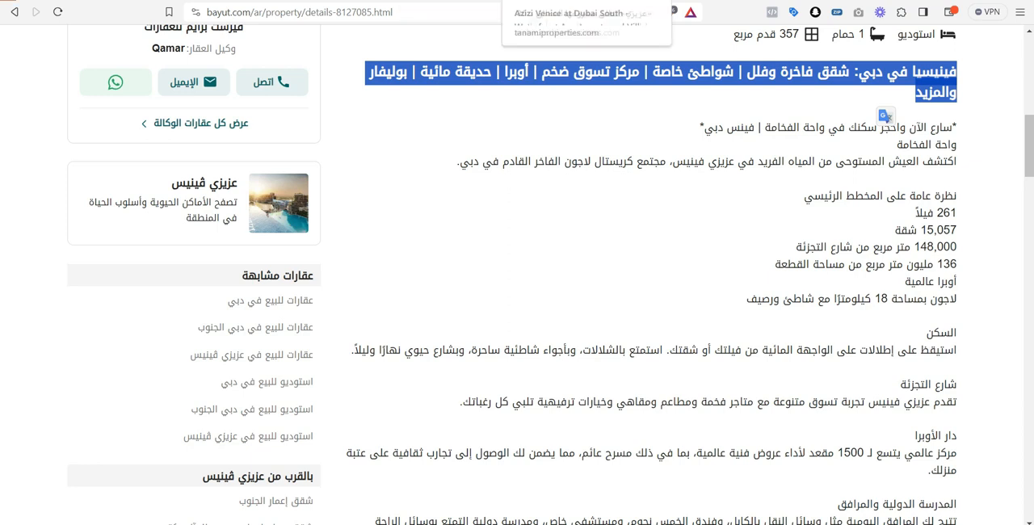
click(808, 2)
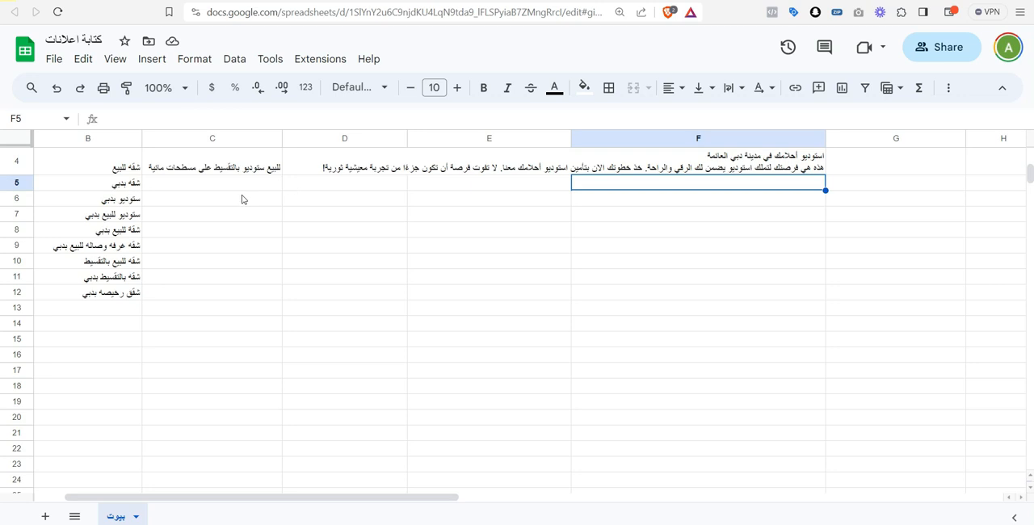
scroll(242, 199, up, 3)
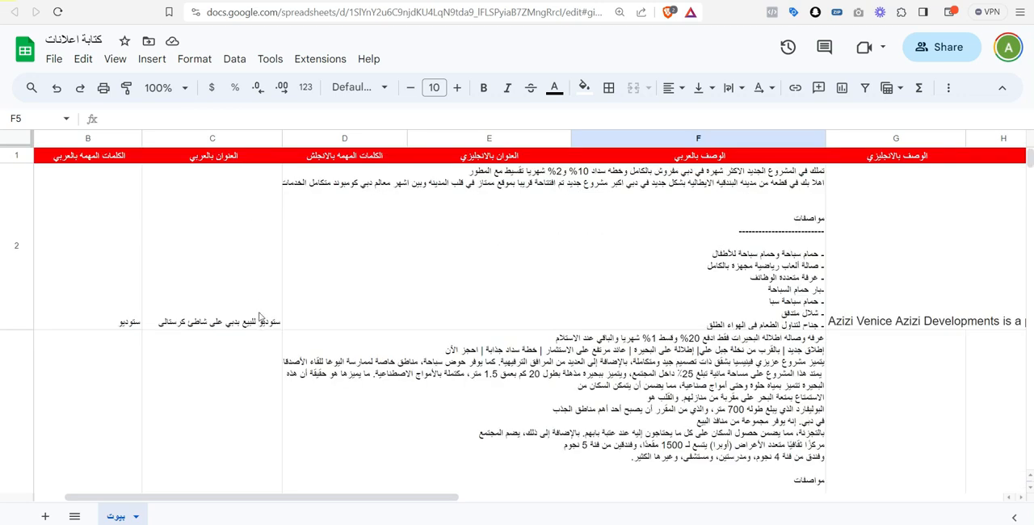
scroll(257, 294, down, 5)
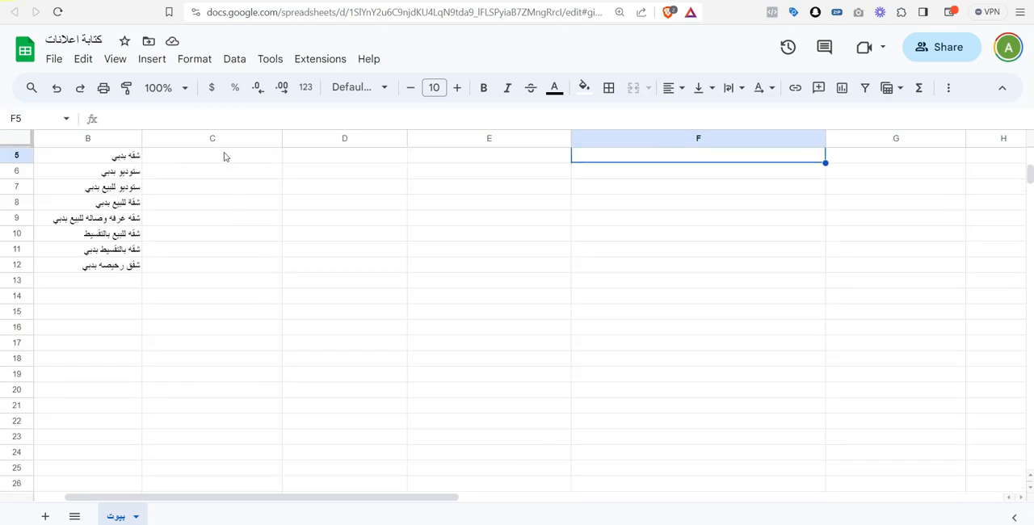
click(224, 157)
key(ctrl+v)
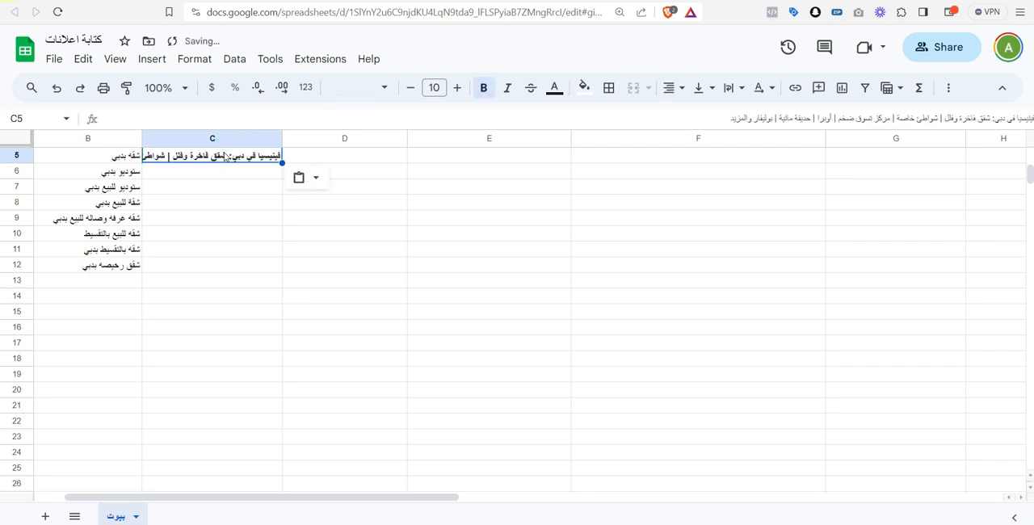
Step: Select the empty Arabic description cell F5 in the same row
key(Right)
key(Right)
key(Right)
key(Right)
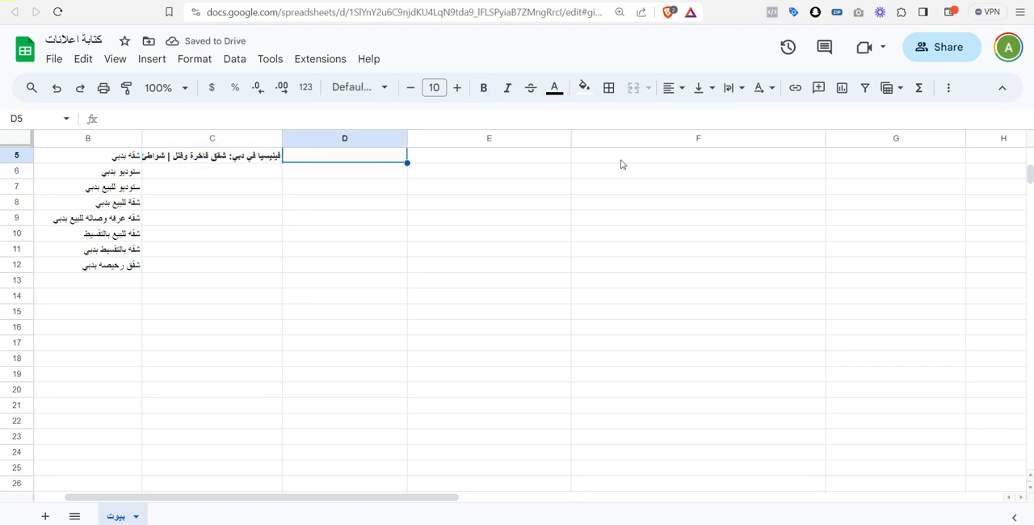
key(Left)
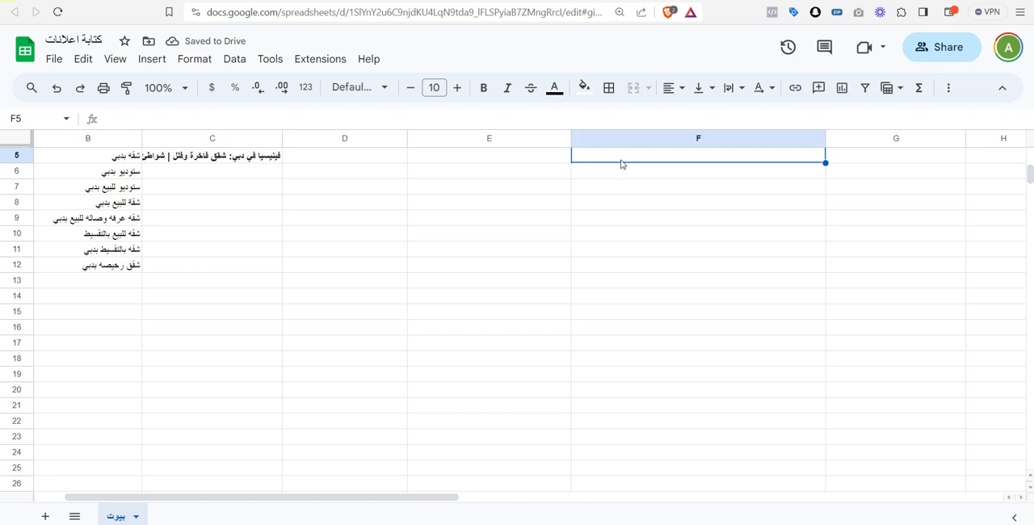
key(Up)
key(Up)
key(Up)
key(Down)
key(Down)
key(Down)
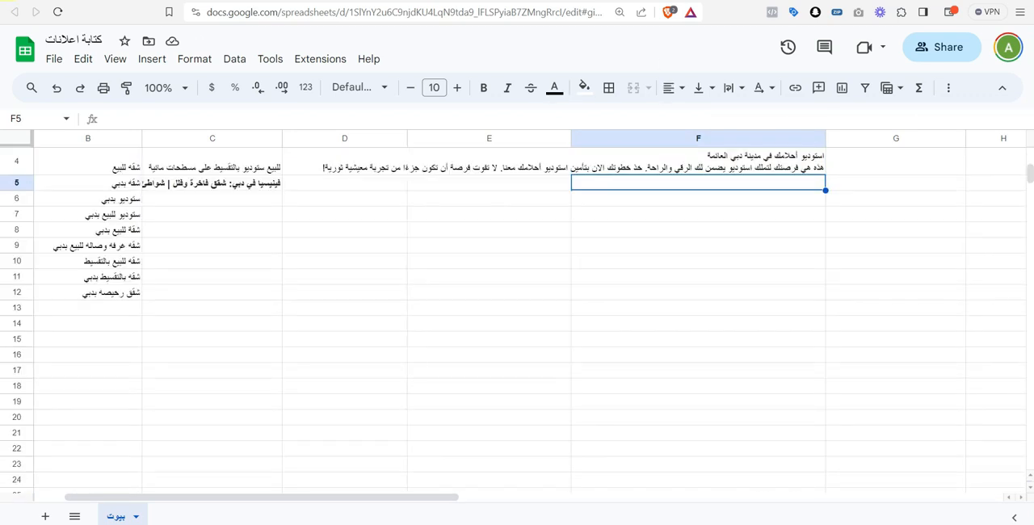
Step: Copy the Bayut listing's Arabic description without its closing contact sentence and paste it inside cell F5 of the Google Sheet
click(485, 0)
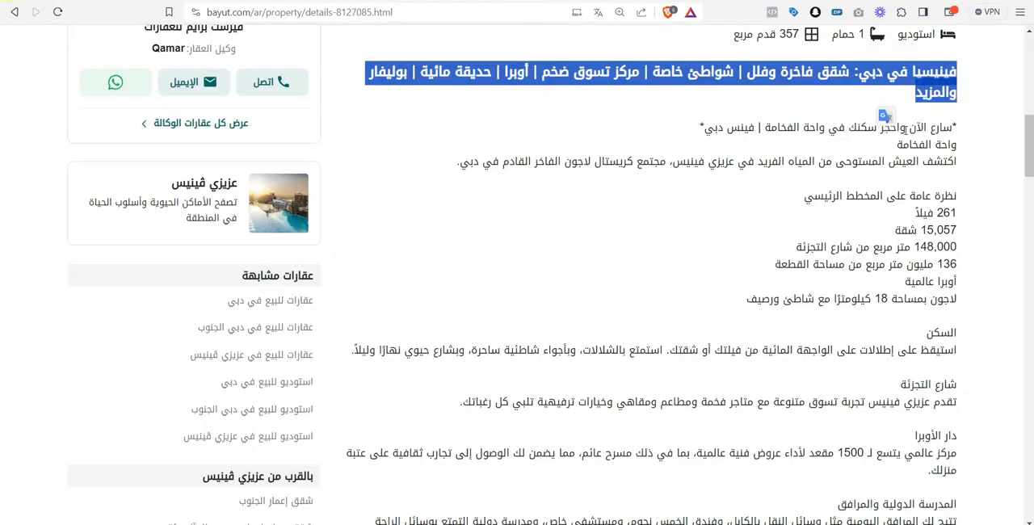
drag(955, 128, 741, 174)
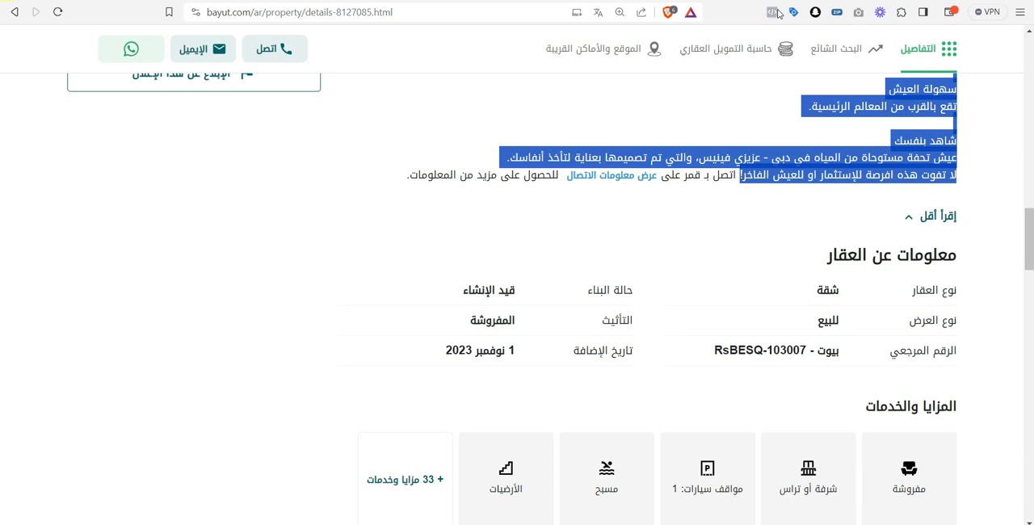
click(808, 0)
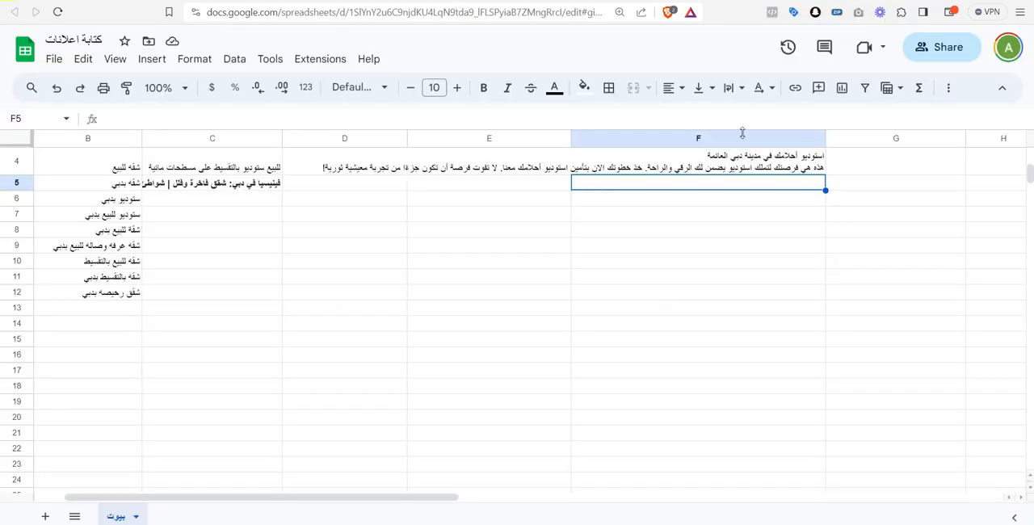
double_click(694, 184)
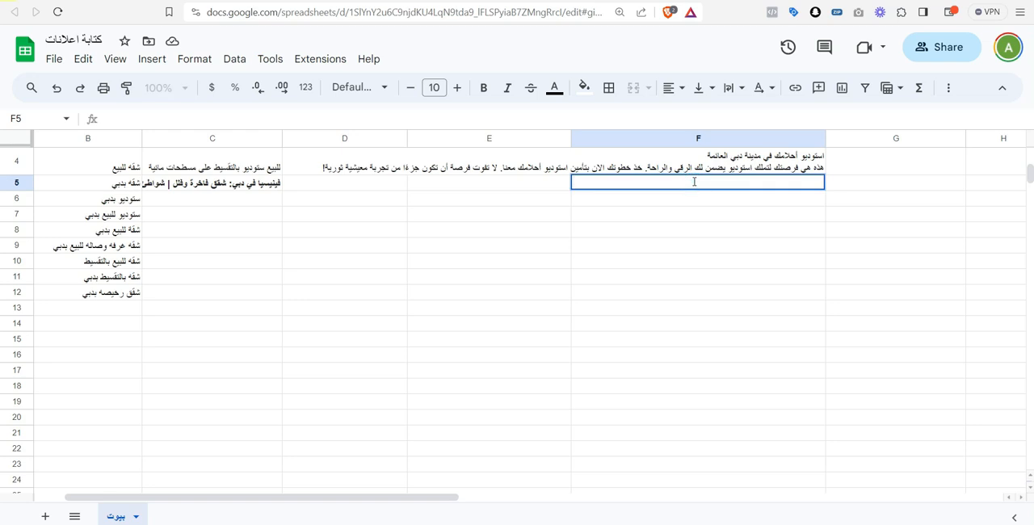
key(ctrl+v)
key(Return)
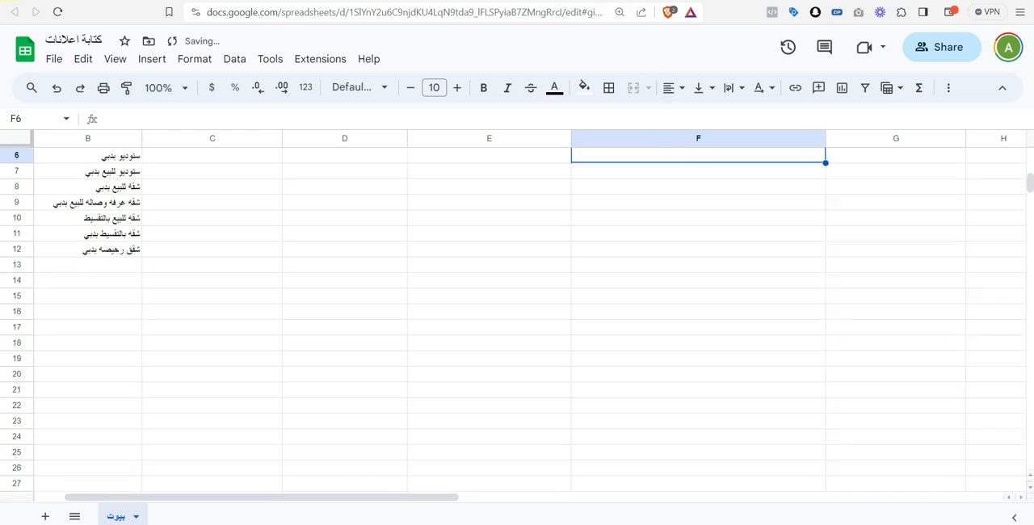
Step: Return to the Bayut results, open the 850,000 AED one-bedroom listing and check its title and description
key(ctrl+Tab)
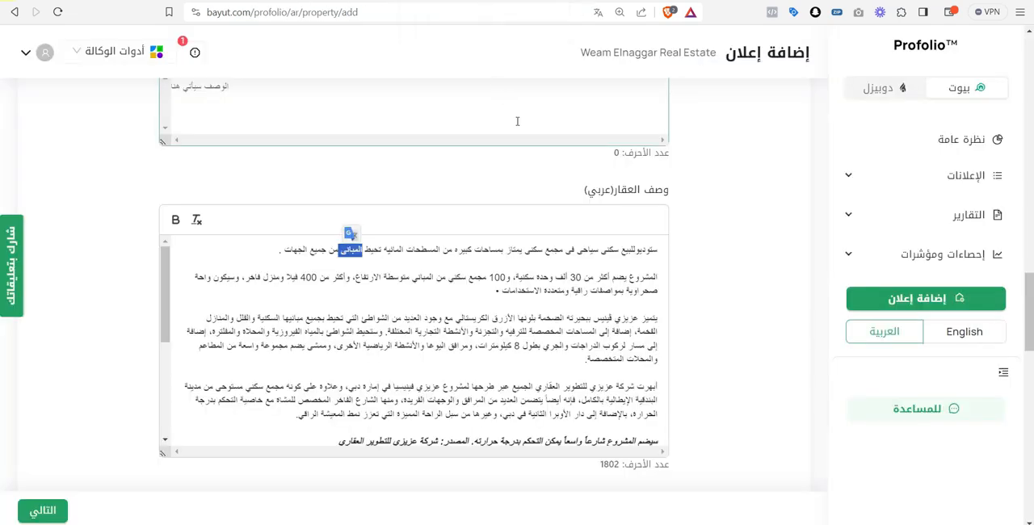
key(ctrl+Tab)
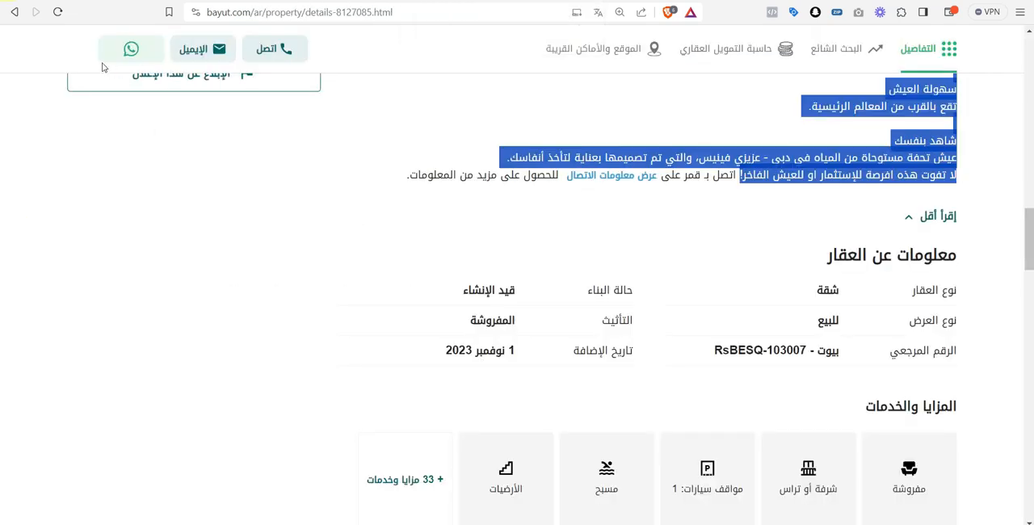
click(14, 14)
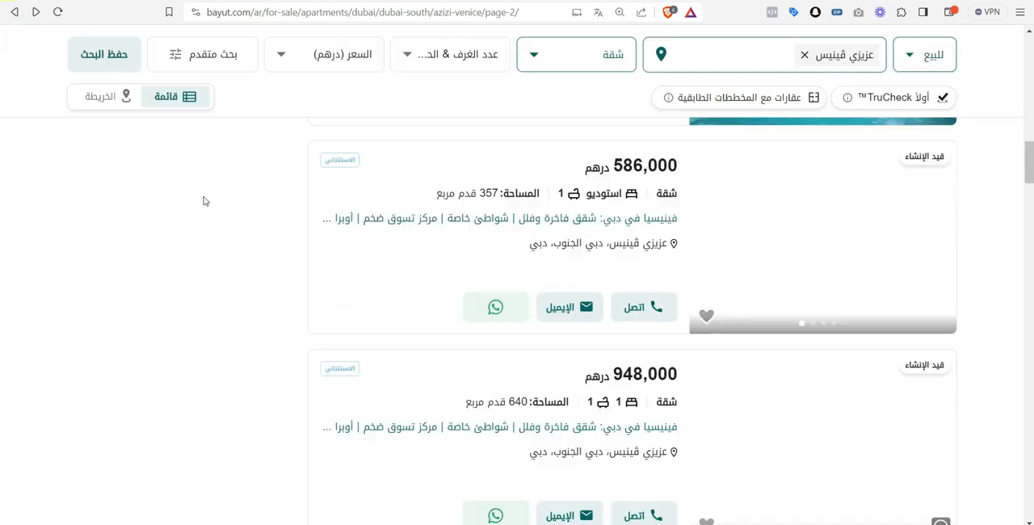
scroll(244, 220, down, 4)
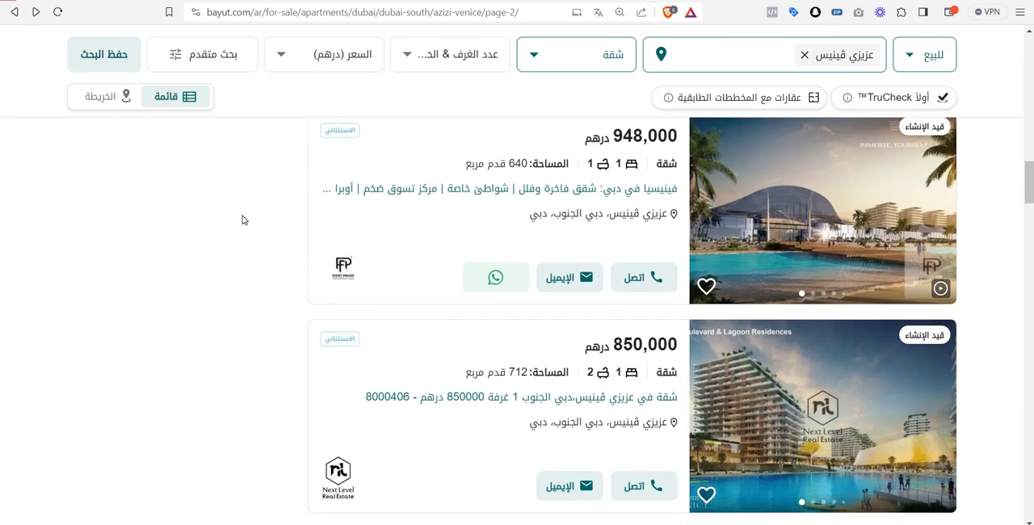
scroll(244, 220, down, 1)
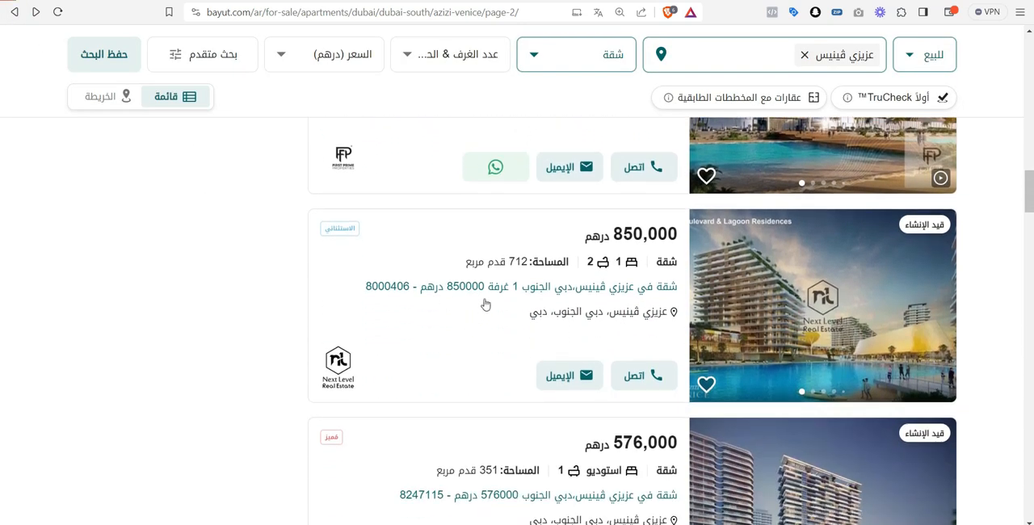
click(557, 293)
scroll(556, 293, down, 5)
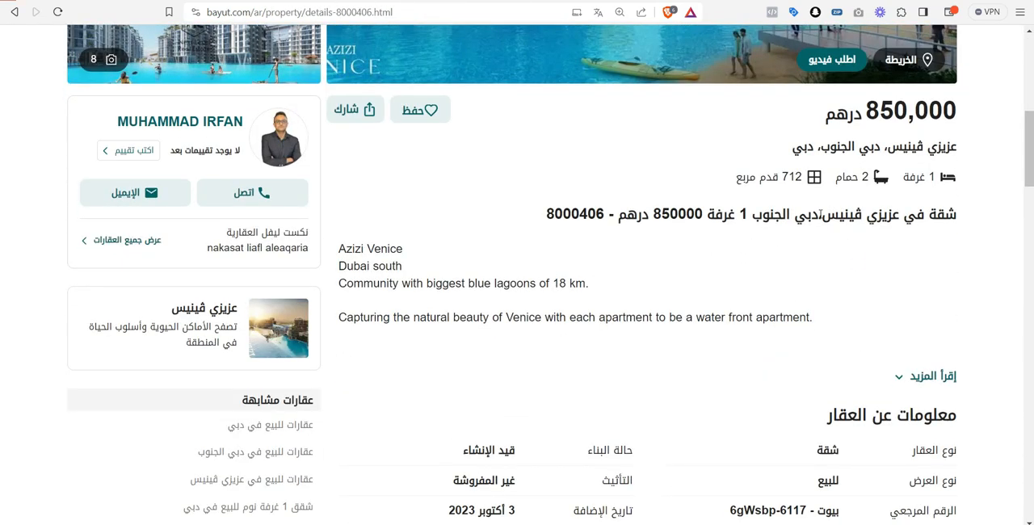
triple_click(820, 214)
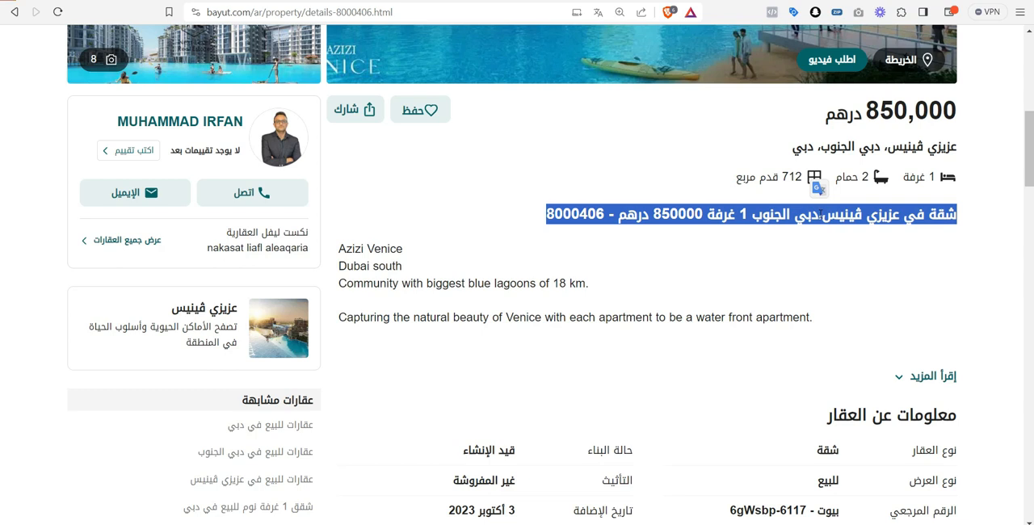
Step: Go back to the results and open the 576,000 AED Expert Properties studio listing to read its description
click(14, 13)
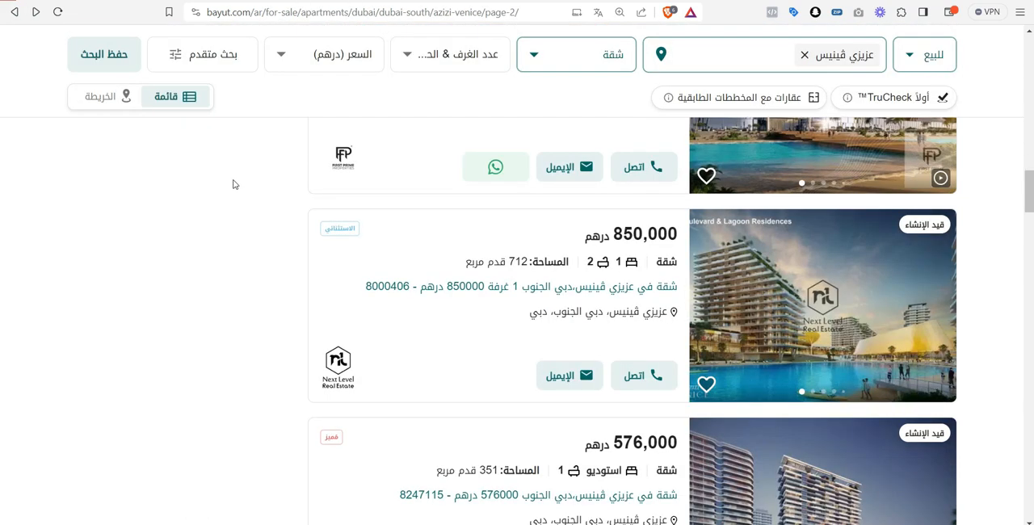
scroll(233, 184, down, 3)
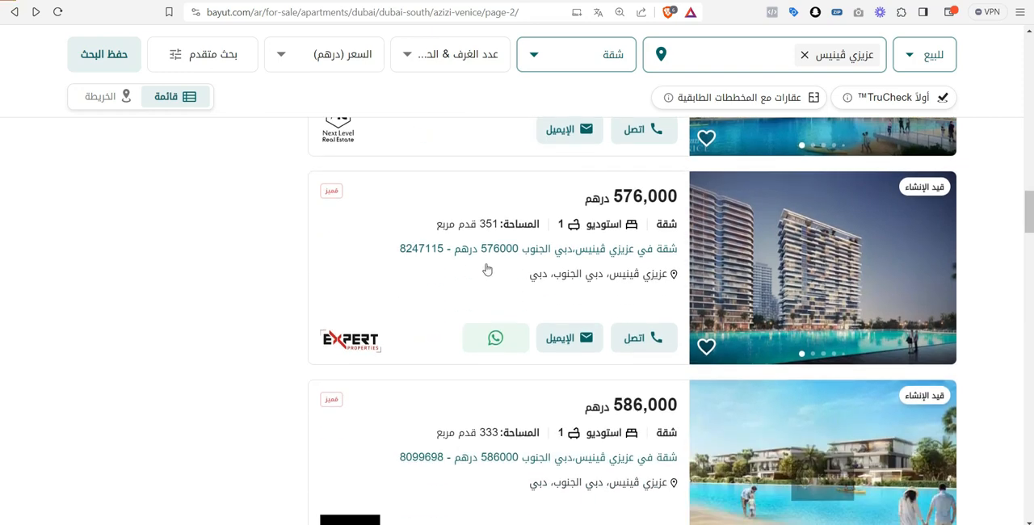
click(515, 258)
scroll(515, 257, down, 5)
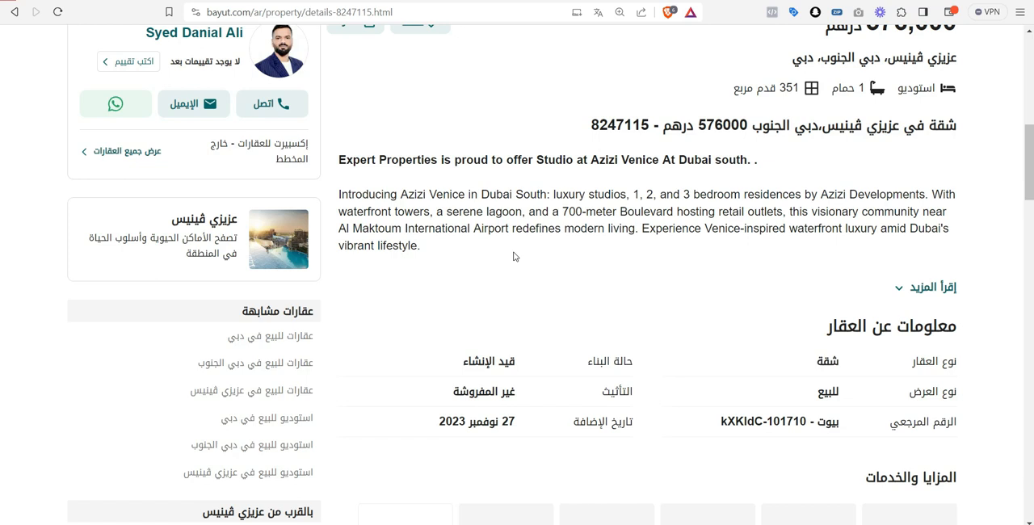
Step: Return to the results and check the description of the 586,000 AED Kireb studio listing with the living-room photo
click(15, 12)
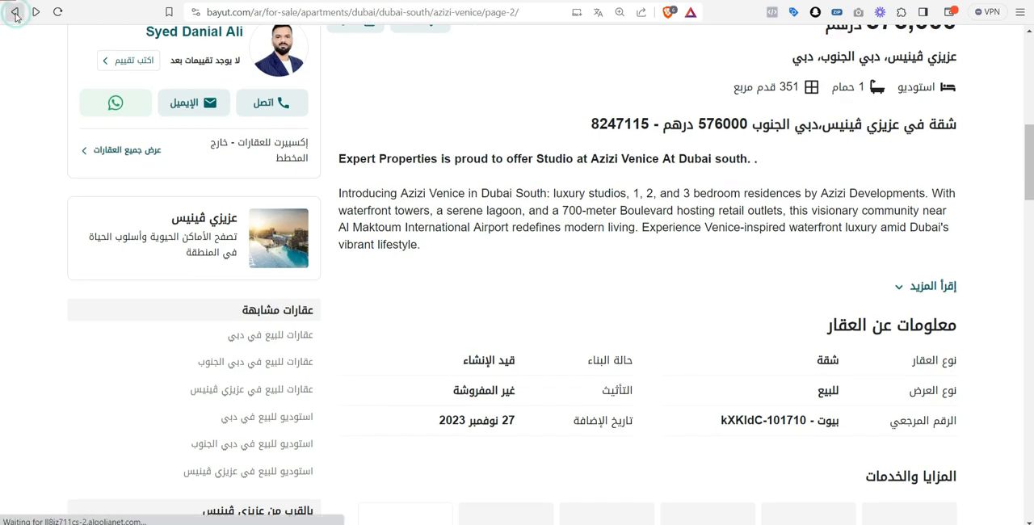
scroll(400, 255, down, 3)
scroll(404, 257, down, 2)
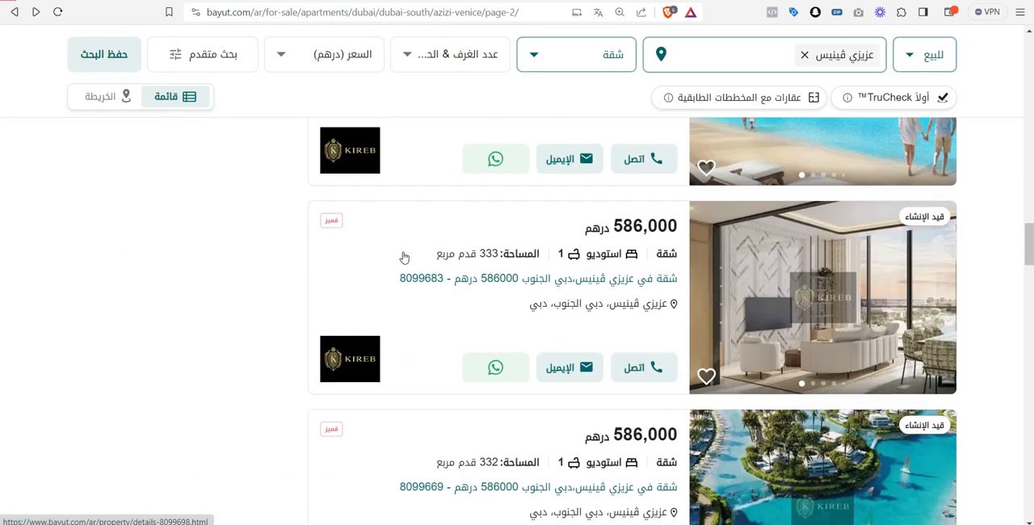
click(524, 280)
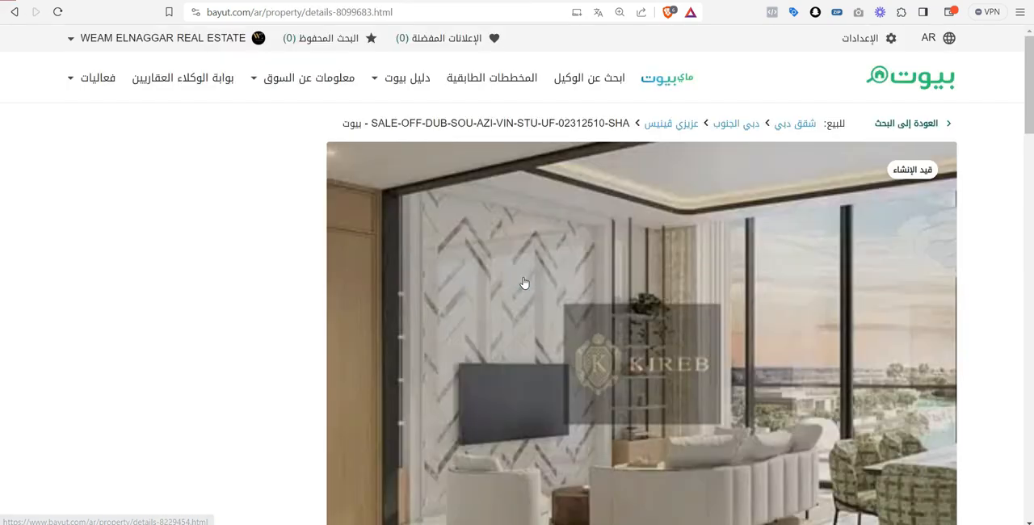
scroll(524, 282, down, 5)
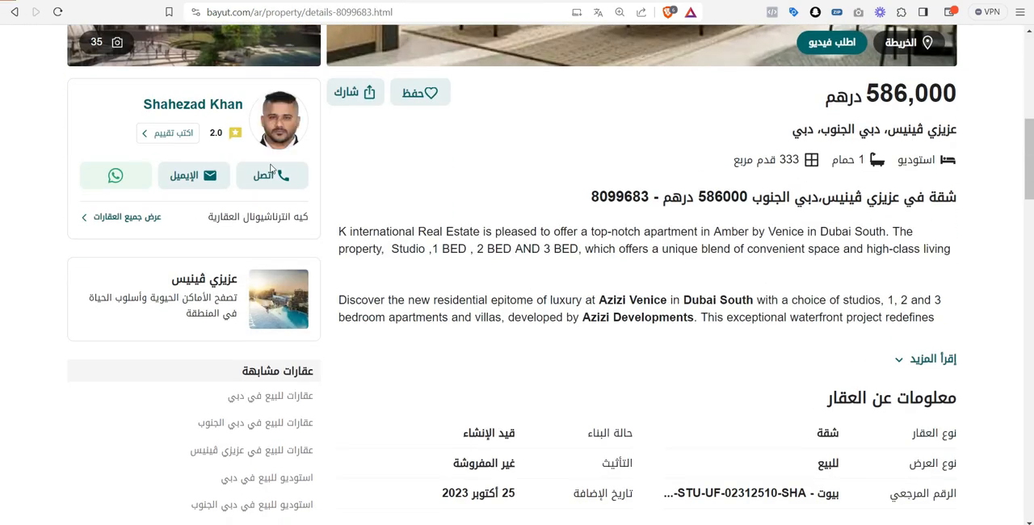
Step: Go back to the results and examine the 586,000 AED Kireb studio listing with the boat and waterfront photo
click(14, 14)
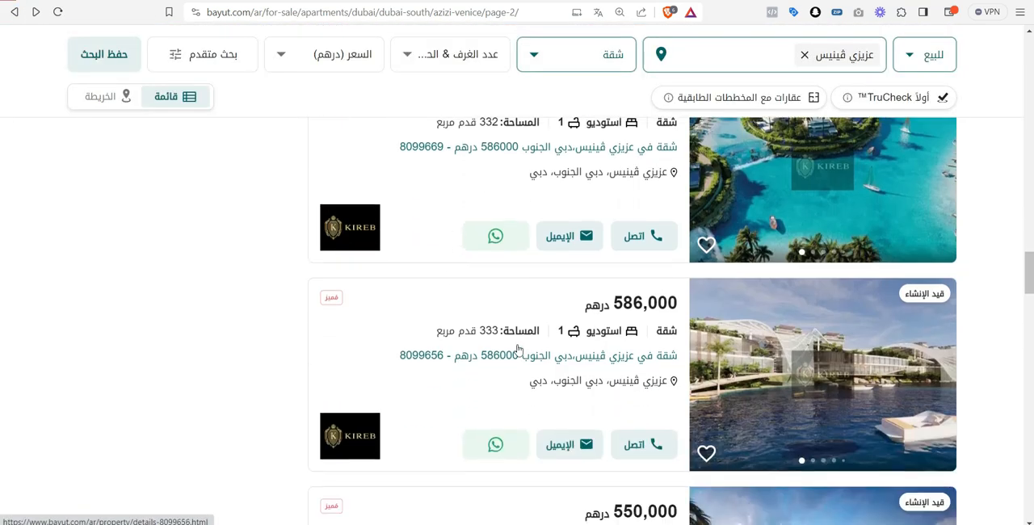
click(523, 363)
scroll(521, 366, down, 2)
scroll(521, 365, down, 3)
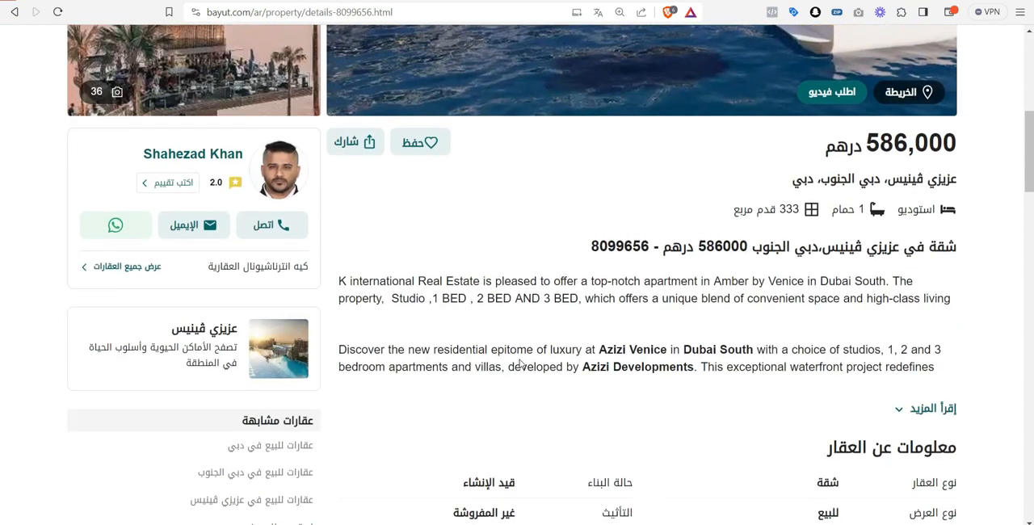
Step: Go back to the results and check the description of the 586,000 AED Kireb studio listing with the beach photo
click(14, 13)
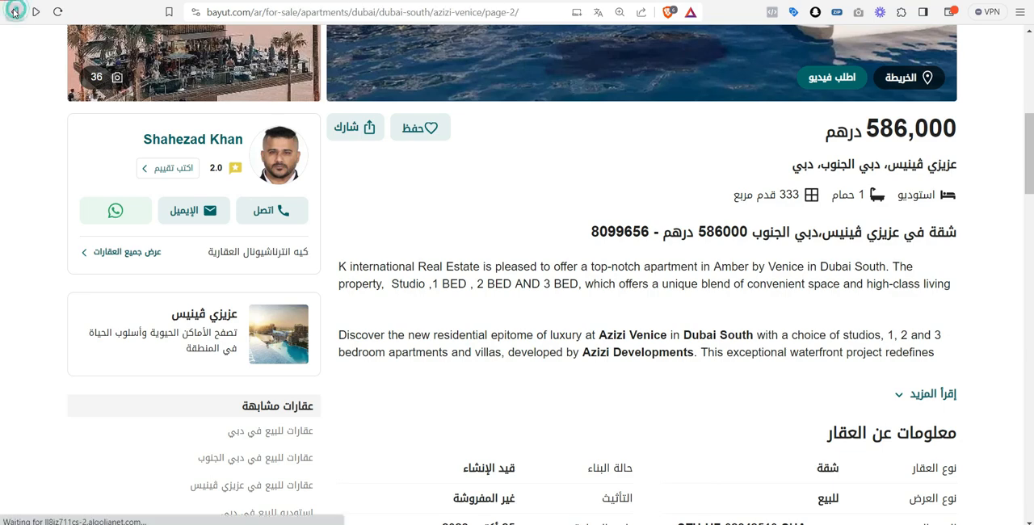
scroll(502, 326, down, 2)
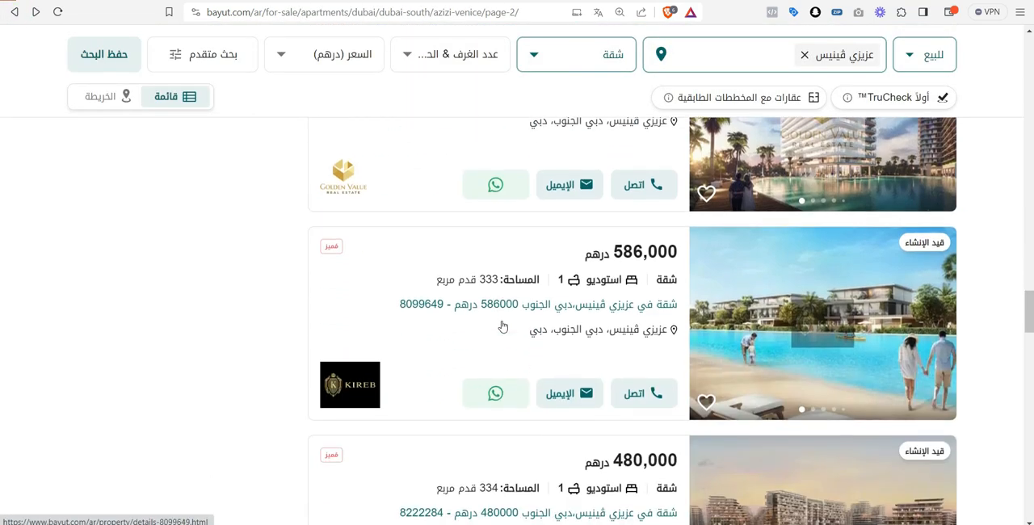
click(553, 315)
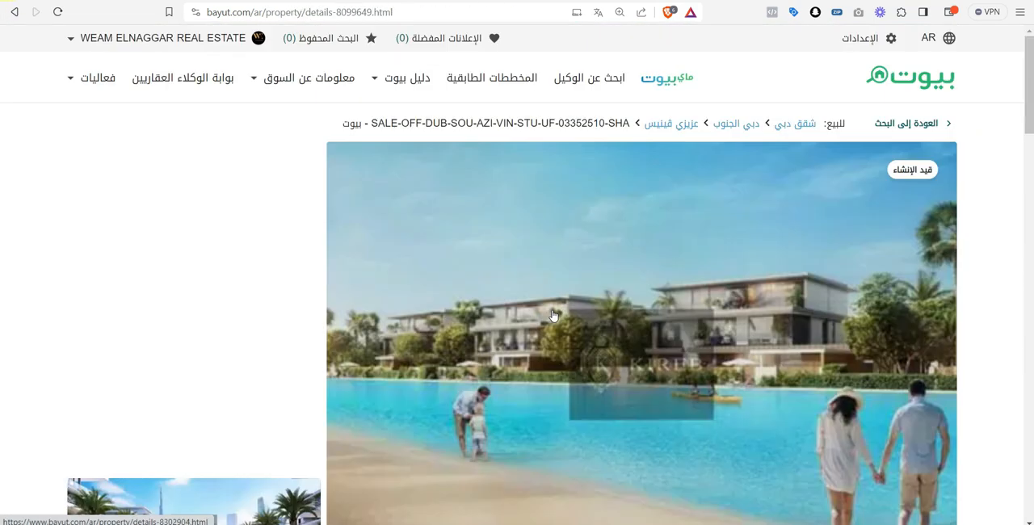
scroll(452, 257, down, 5)
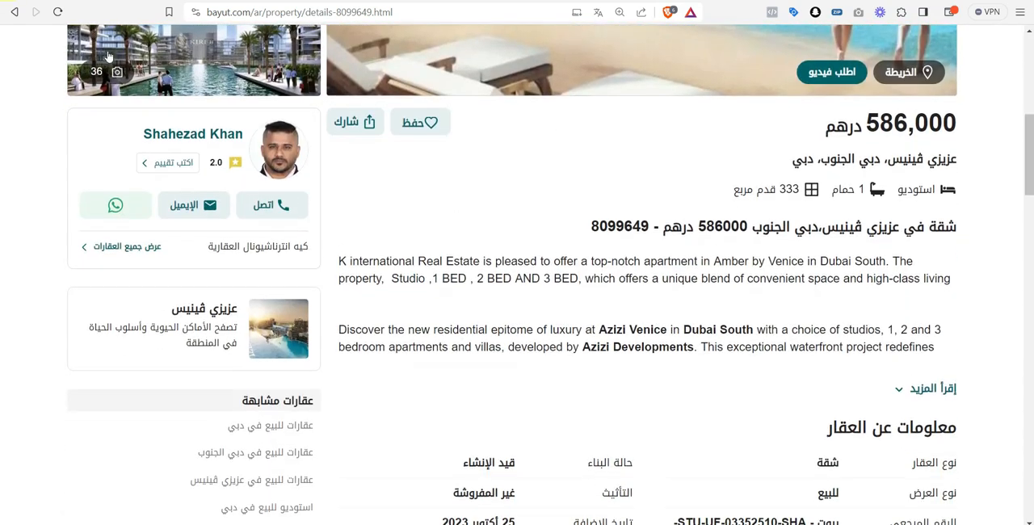
Step: Return to the results and examine the 586,000 AED Kireb studio listing with the aerial island photo
click(12, 14)
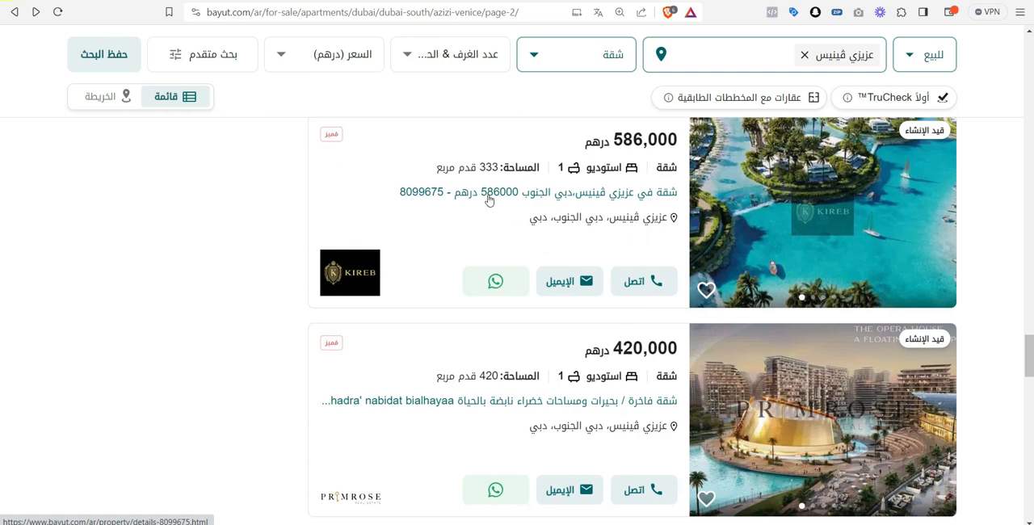
click(490, 198)
scroll(489, 202, down, 7)
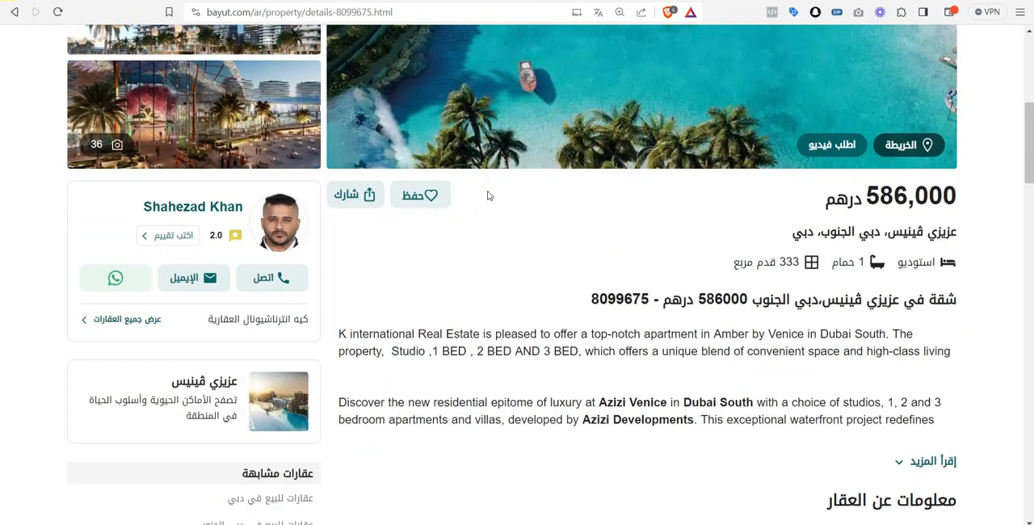
Step: Go back to the results, open the 586,000 AED Golden Value studio listing and expand its full Arabic description
click(16, 12)
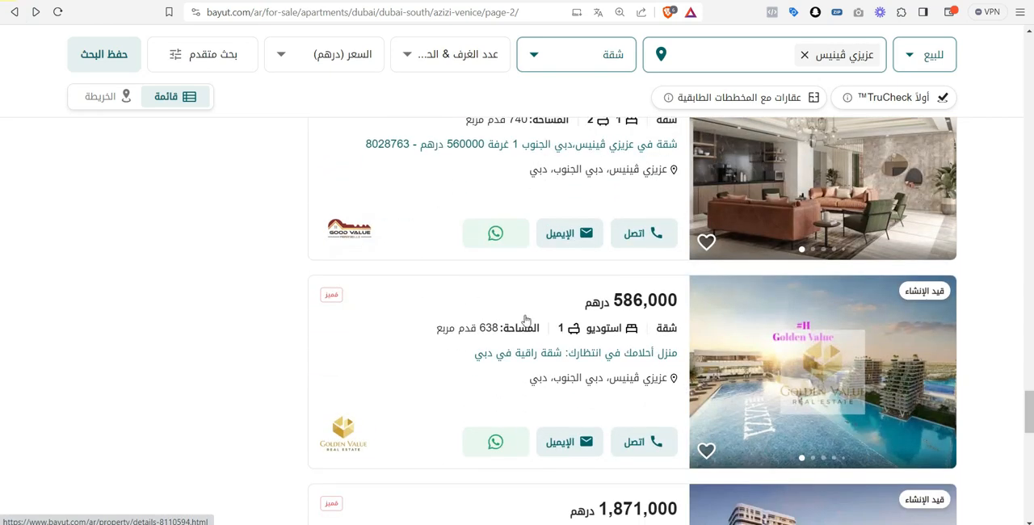
right_click(561, 358)
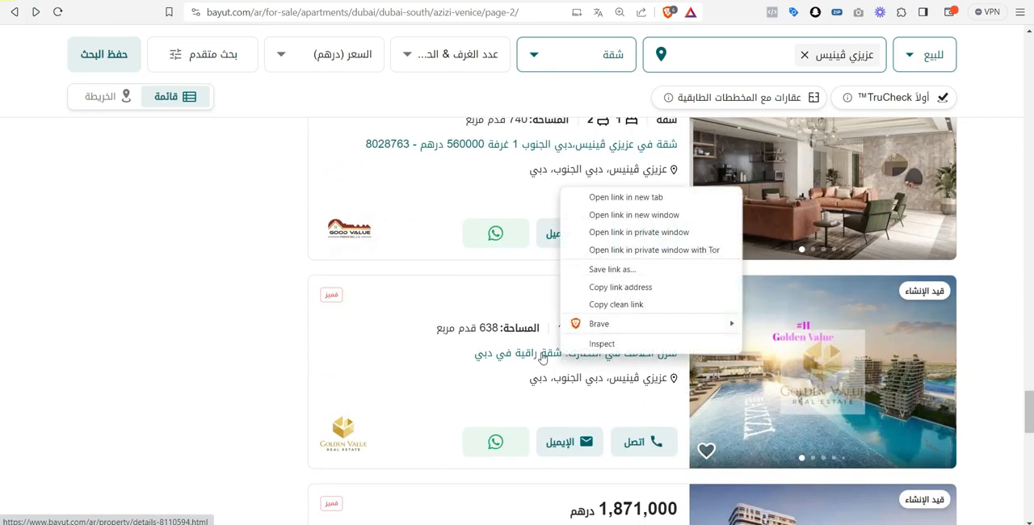
click(543, 359)
scroll(542, 355, down, 5)
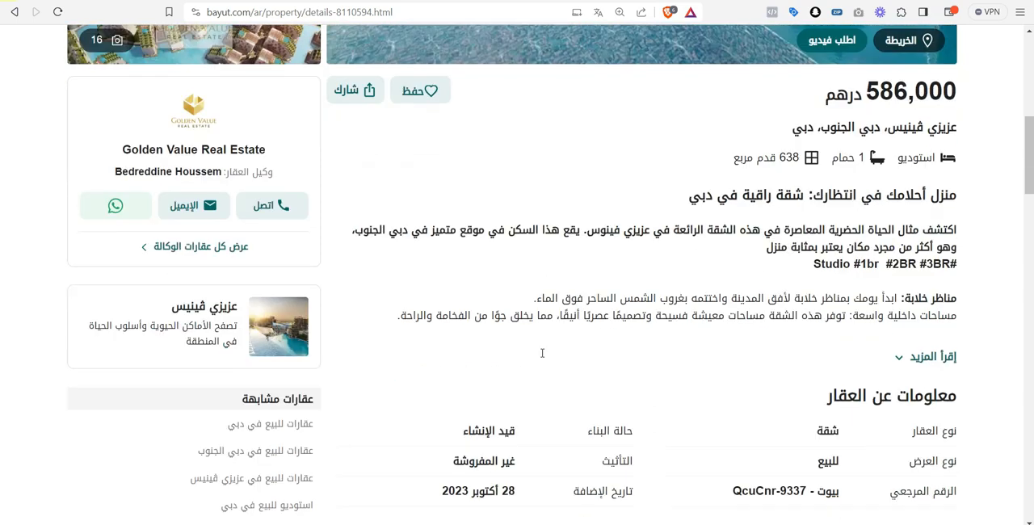
scroll(542, 356, up, 5)
scroll(543, 359, down, 1)
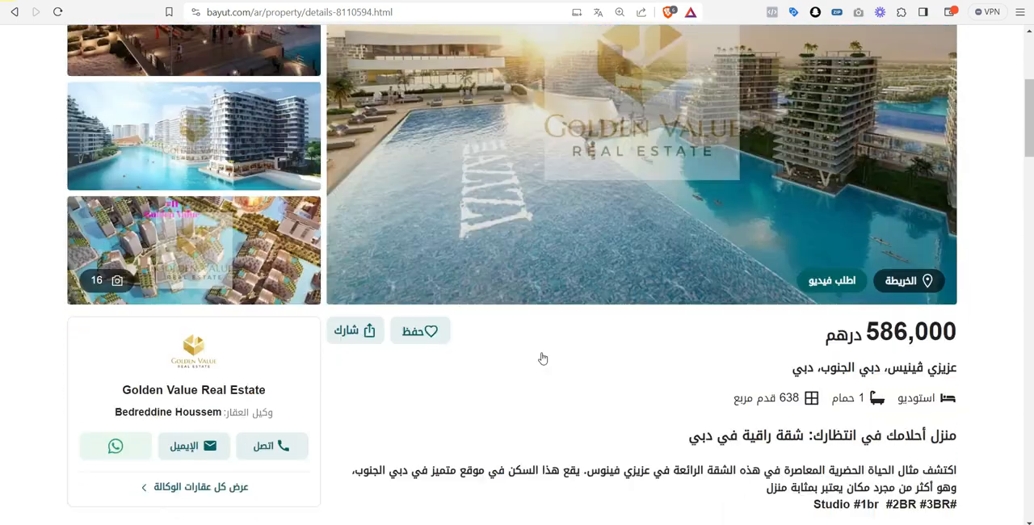
scroll(544, 358, down, 1)
scroll(543, 358, down, 3)
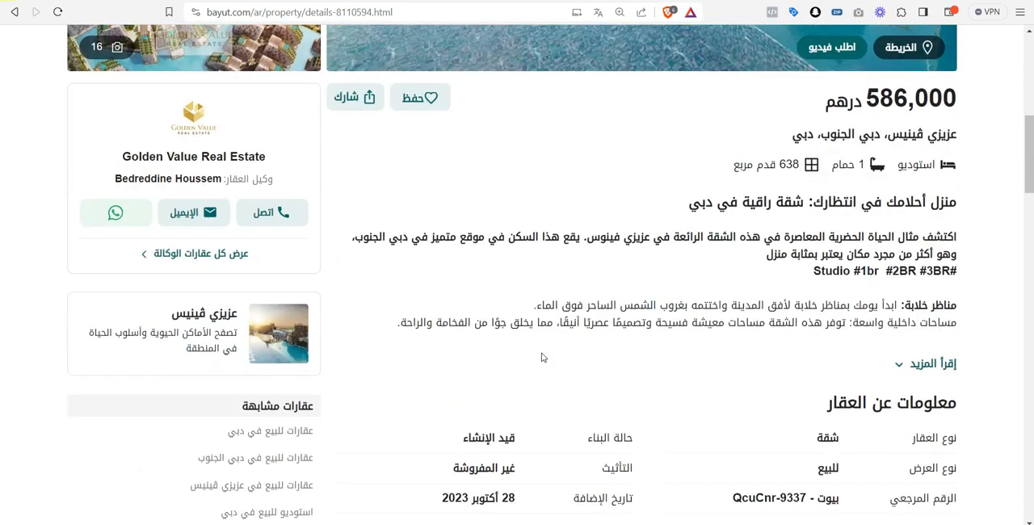
right_click(947, 373)
click(953, 368)
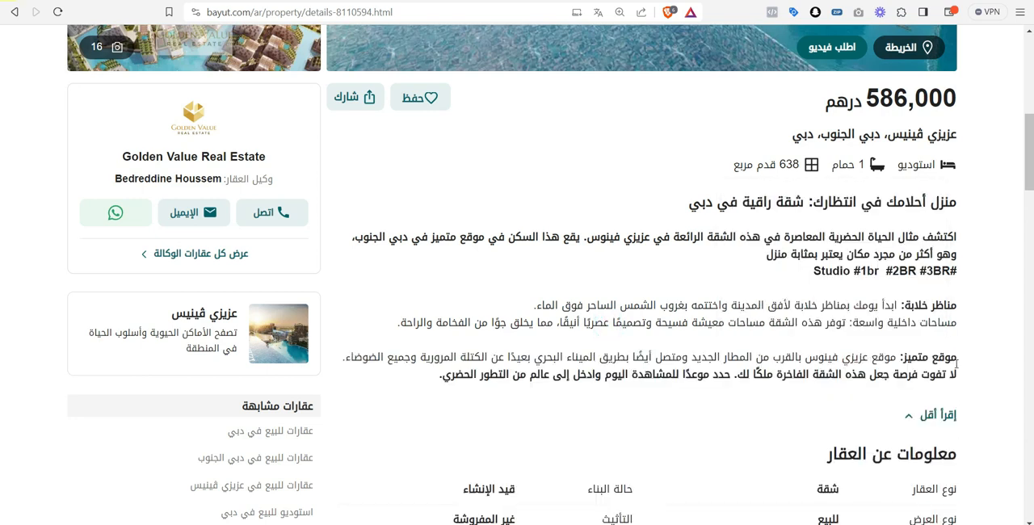
Step: Copy the listing title "منزل أحلامك في انتظارك: شقة راقية في دبي" into cell C6 of the Google Sheet
triple_click(924, 204)
key(ctrl+c)
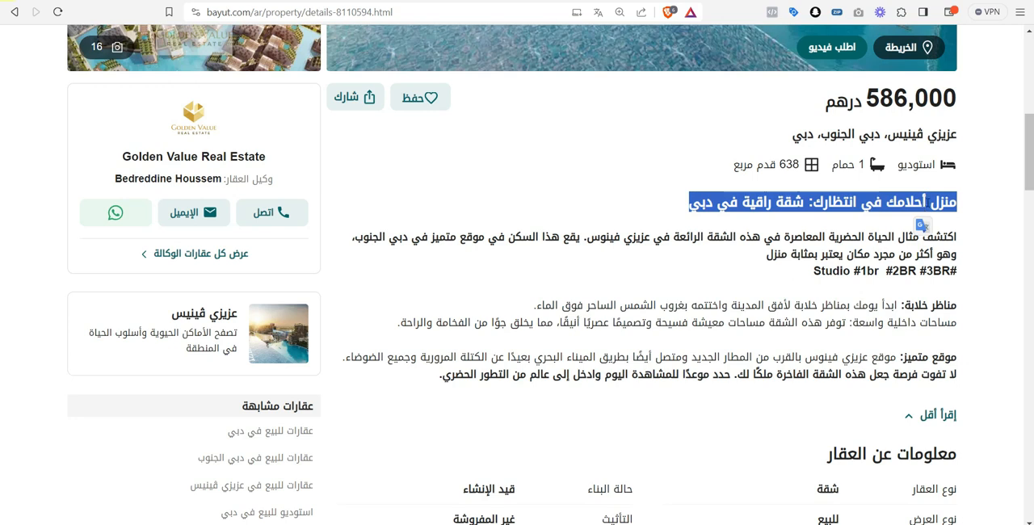
click(855, 0)
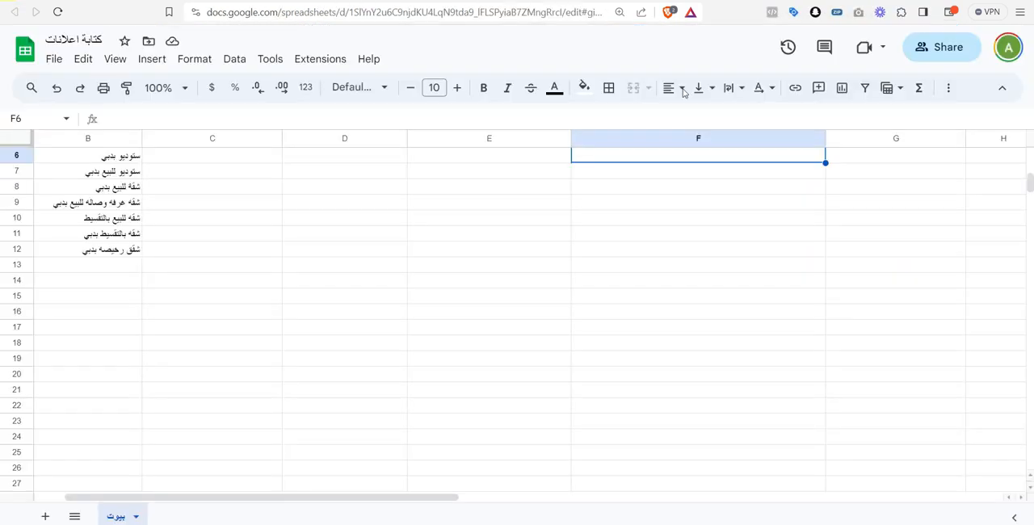
key(ctrl+v)
key(ctrl+z)
scroll(380, 228, down, 1)
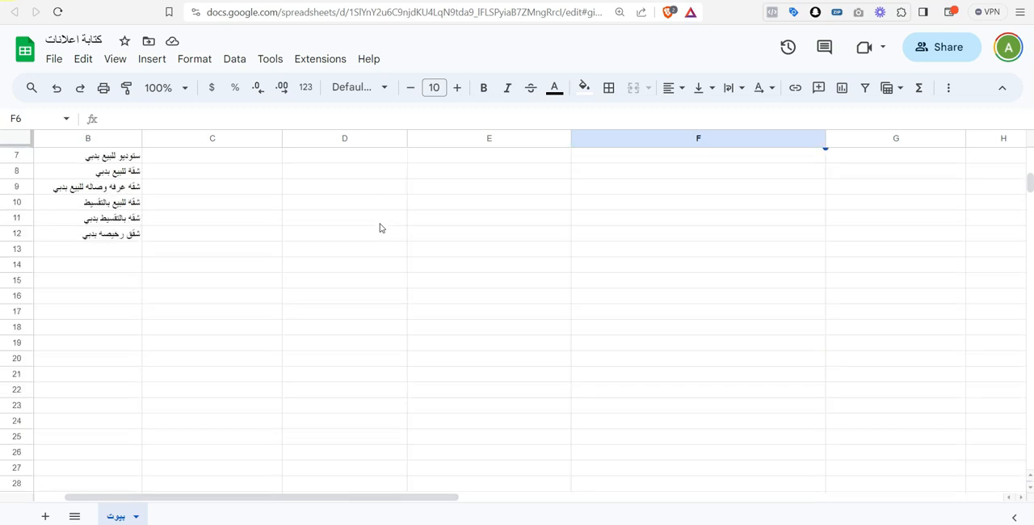
scroll(380, 228, up, 1)
key(Left)
key(Left)
key(Left)
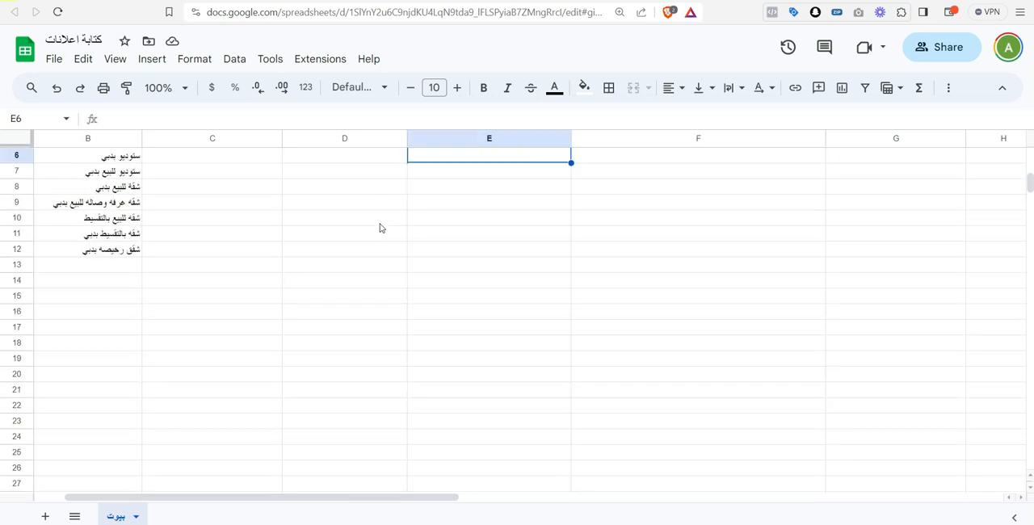
key(ctrl+Up)
key(Up)
key(Down)
key(Down)
key(Down)
key(Down)
key(Down)
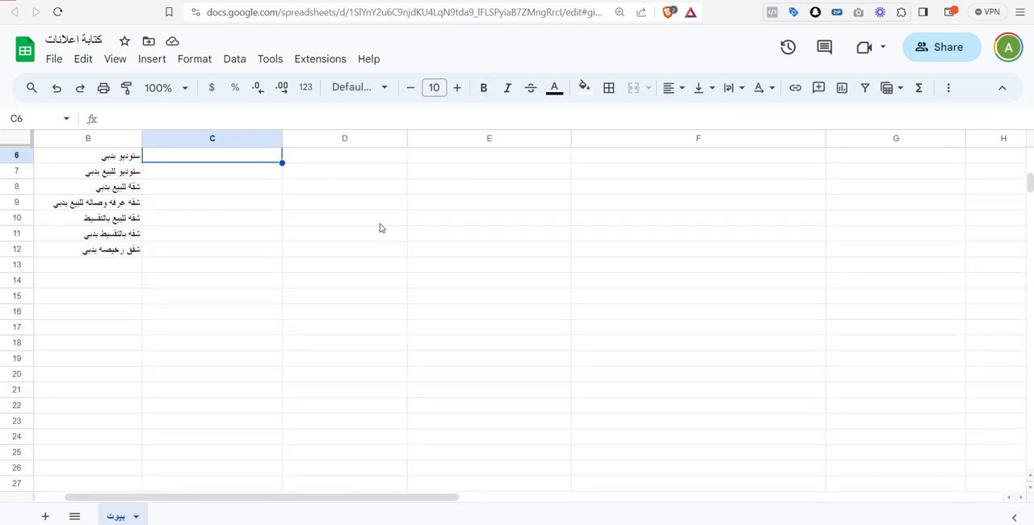
double_click(254, 160)
key(ctrl+v)
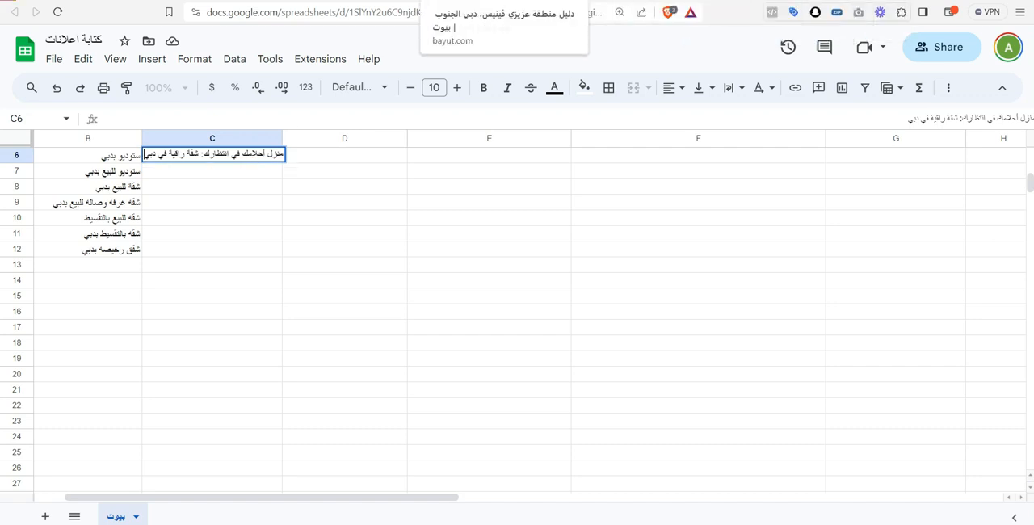
Step: Return to the Golden Value listing on Bayut and copy its entire Arabic description
click(449, 1)
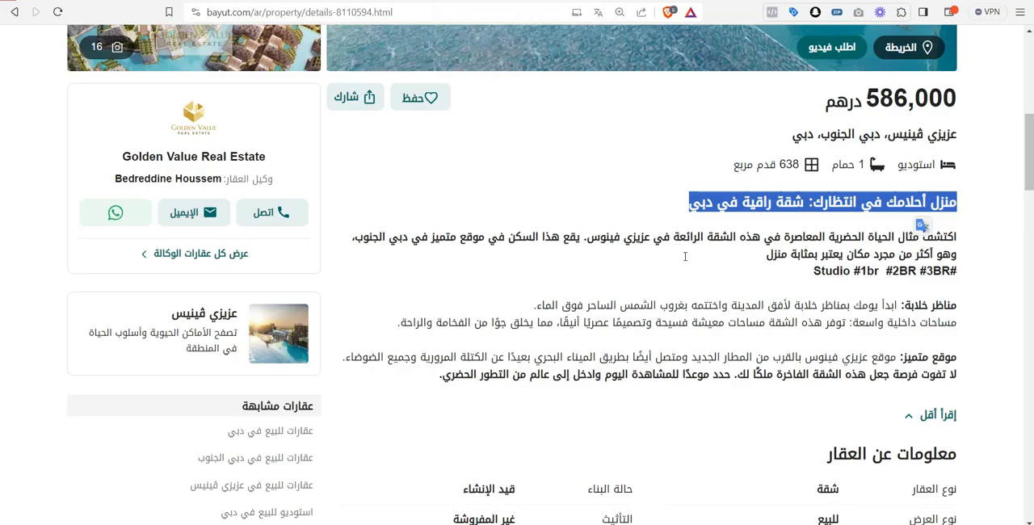
right_click(887, 318)
click(959, 236)
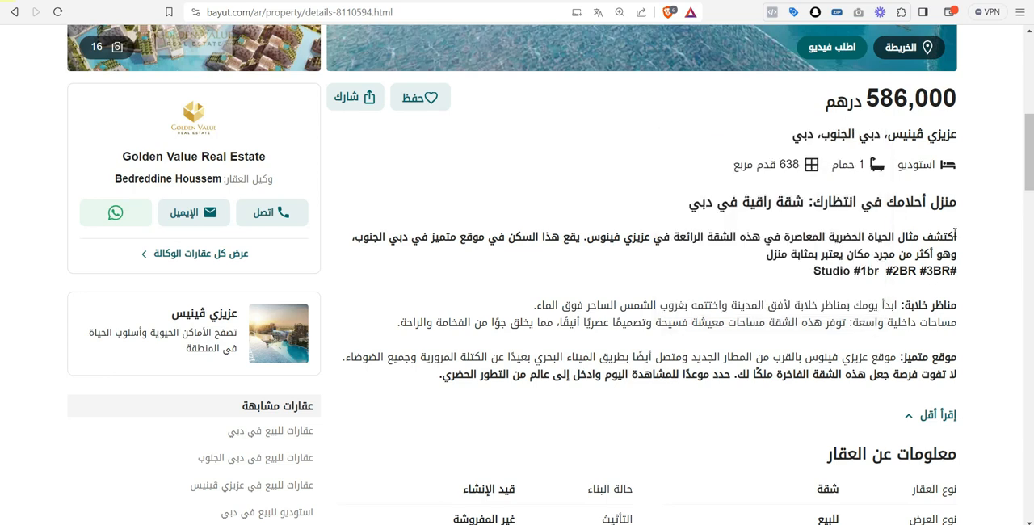
right_click(891, 270)
click(956, 237)
drag(956, 237, 894, 292)
key(ctrl+c)
click(966, 231)
drag(962, 231, 428, 376)
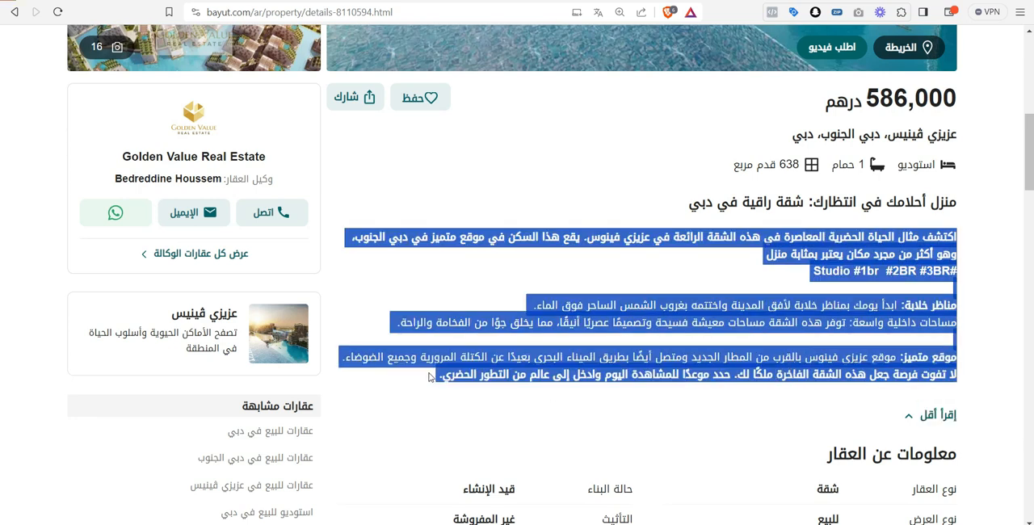
Step: Back in the Google Sheet, commit the title in C6 and paste the copied Arabic description into cell F6
click(817, 1)
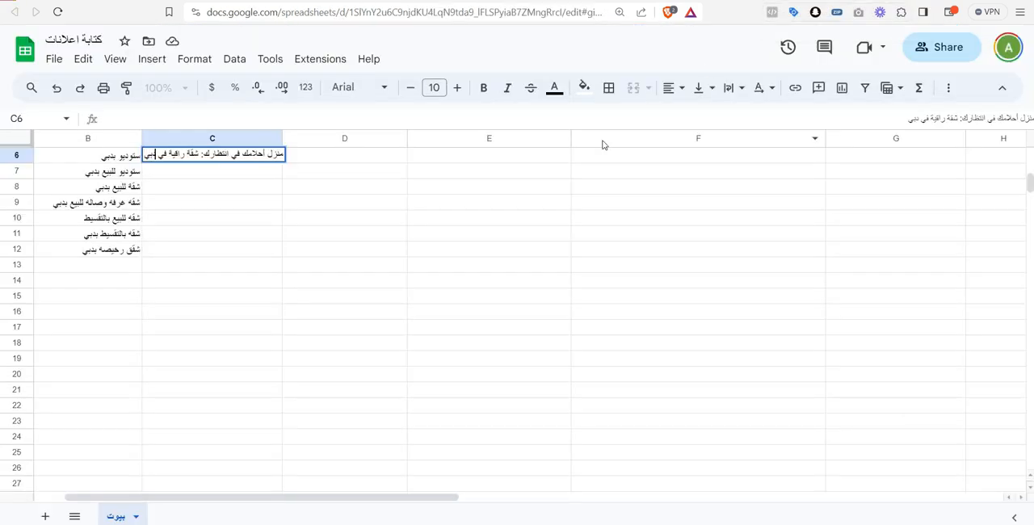
key(Return)
key(Right)
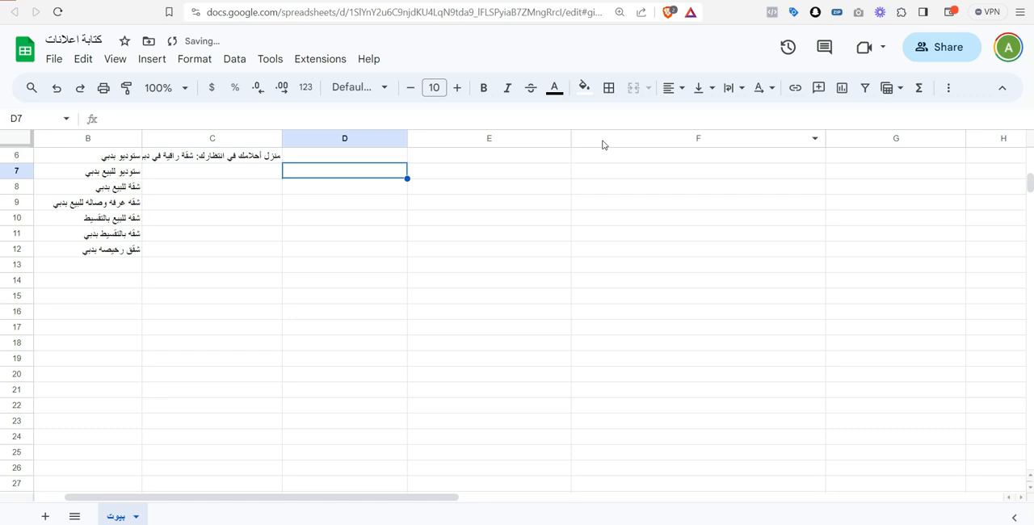
key(Up)
key(Right)
key(Right)
key(Up)
key(Up)
key(Up)
key(Down)
key(Down)
key(Down)
key(Down)
key(Up)
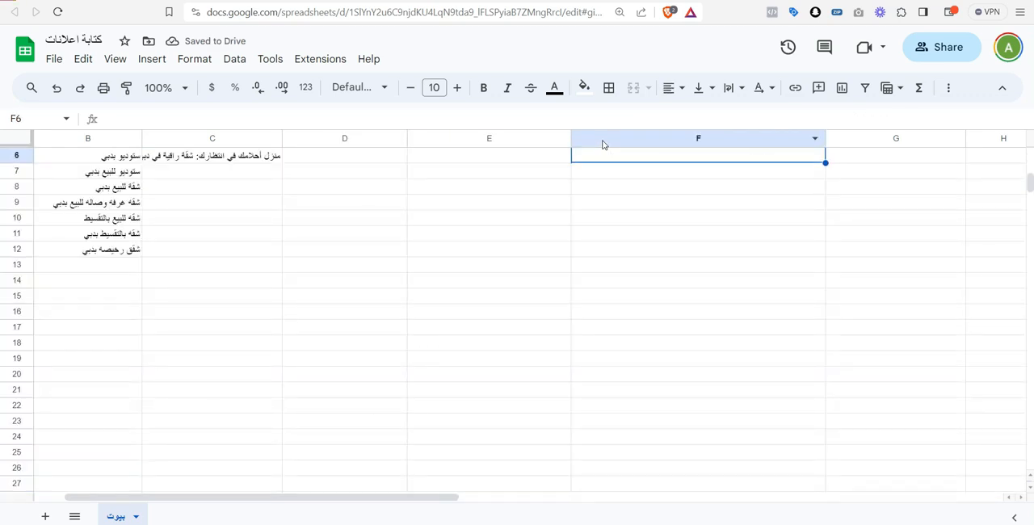
double_click(607, 156)
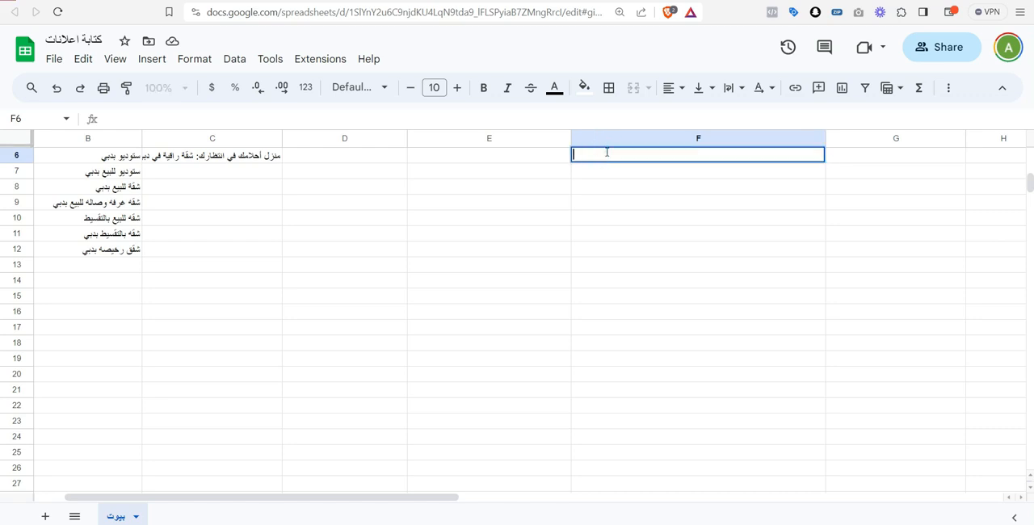
key(ctrl+v)
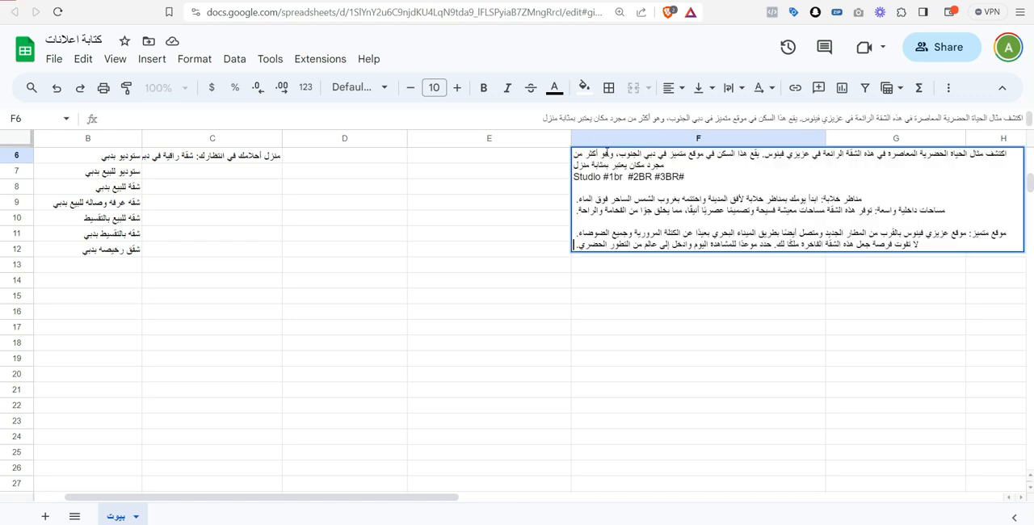
key(Return)
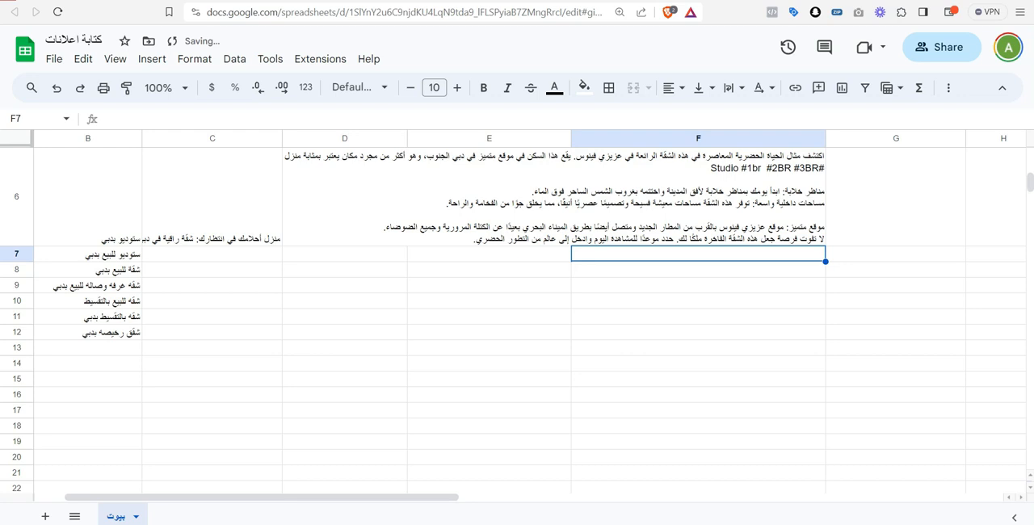
Step: Return to the Bayut results and check the 1,871,000 AED two-bedroom Golden Value listing's title and description
click(459, 1)
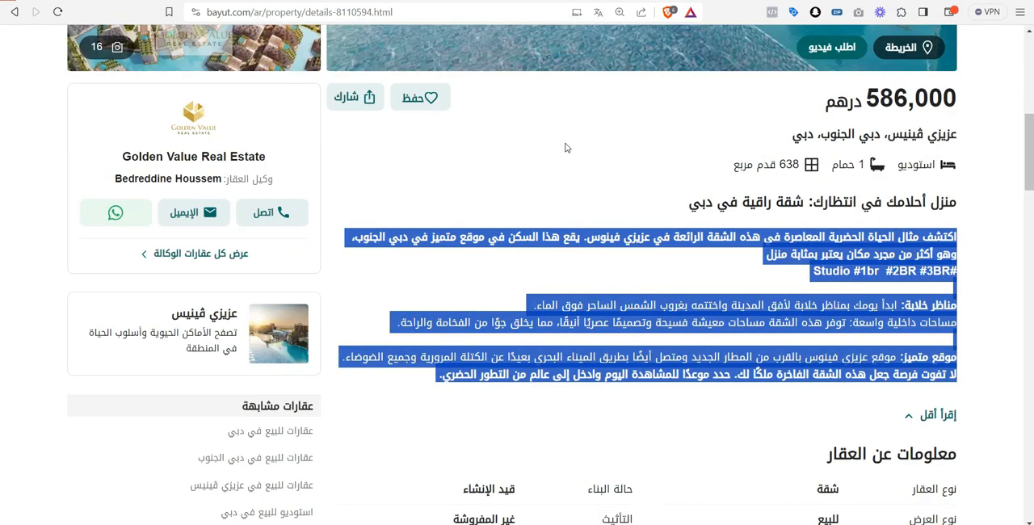
scroll(566, 148, down, 2)
click(15, 13)
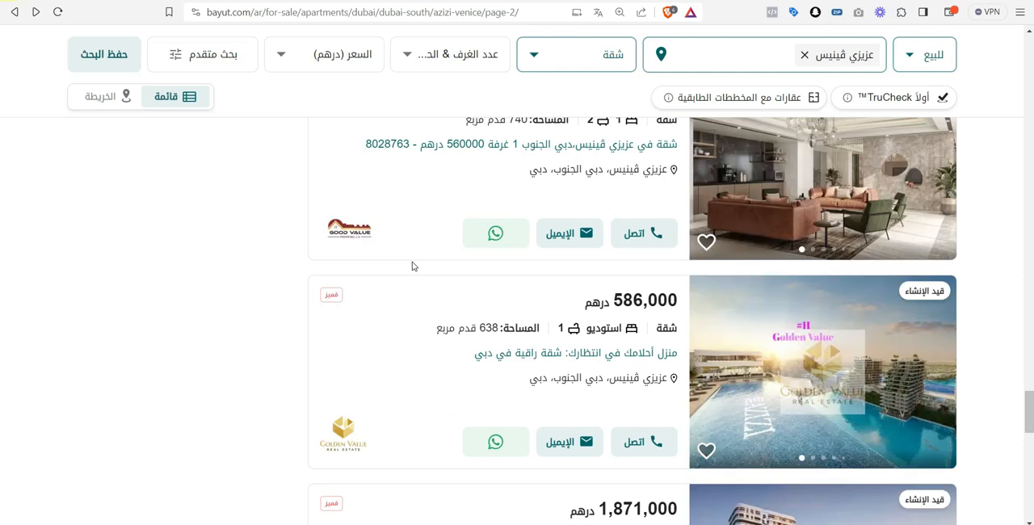
scroll(412, 267, down, 4)
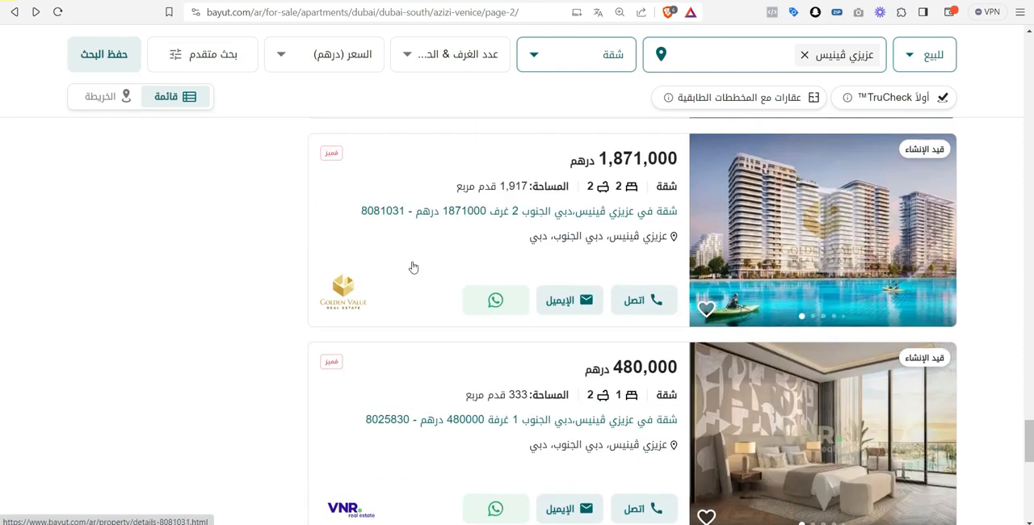
click(507, 210)
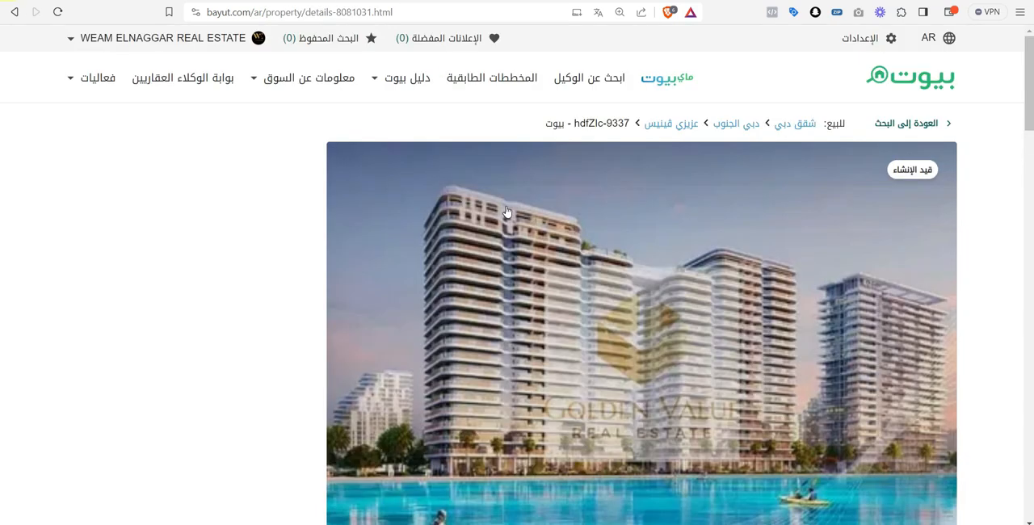
scroll(507, 209, down, 5)
scroll(507, 209, up, 4)
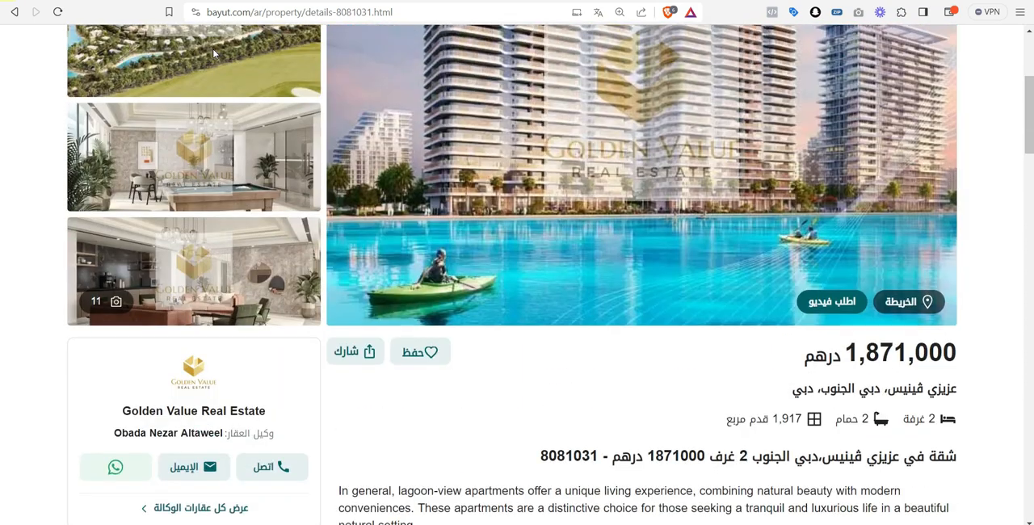
Step: Open the 480,000 AED VNR one-bedroom listing from the results, check its description and return to the end of results page 2
click(13, 16)
scroll(499, 303, down, 3)
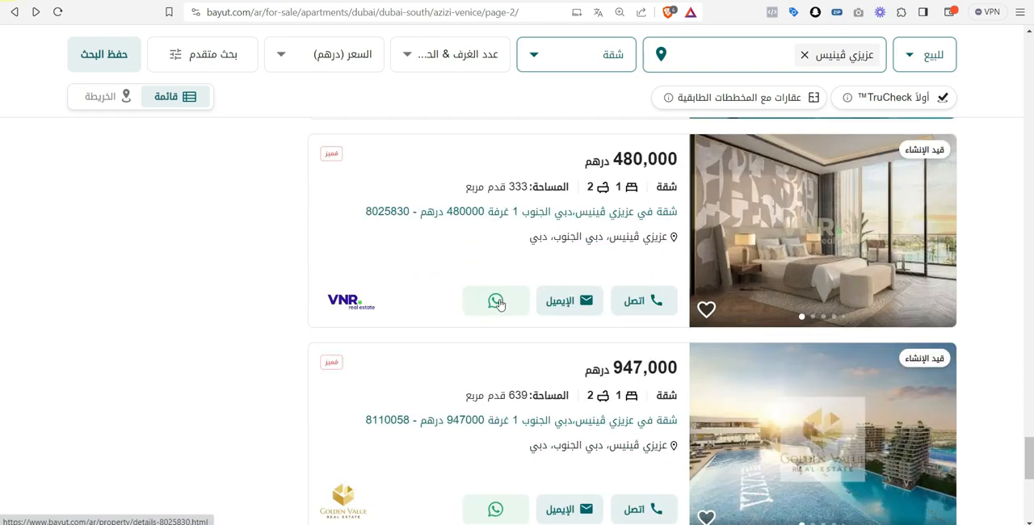
click(503, 215)
scroll(503, 215, down, 5)
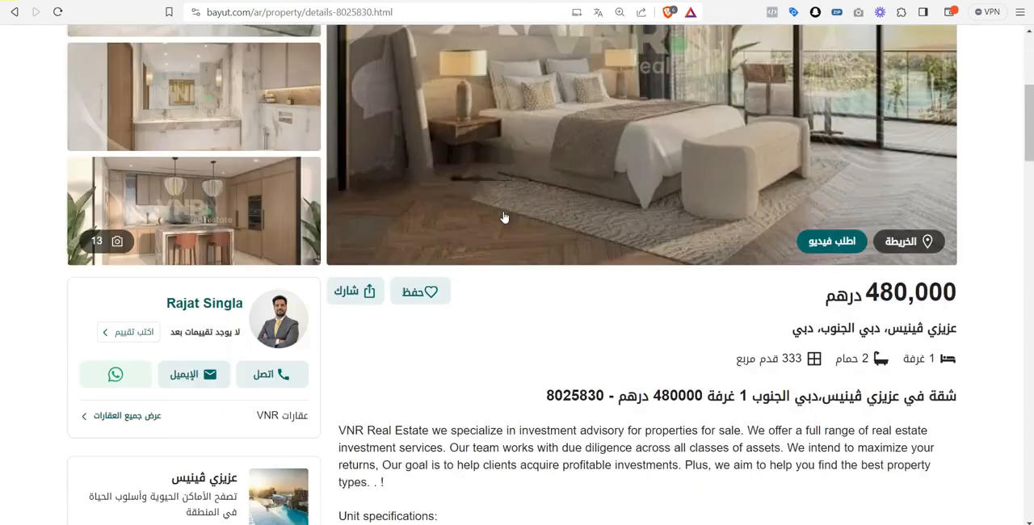
click(14, 12)
scroll(593, 301, down, 4)
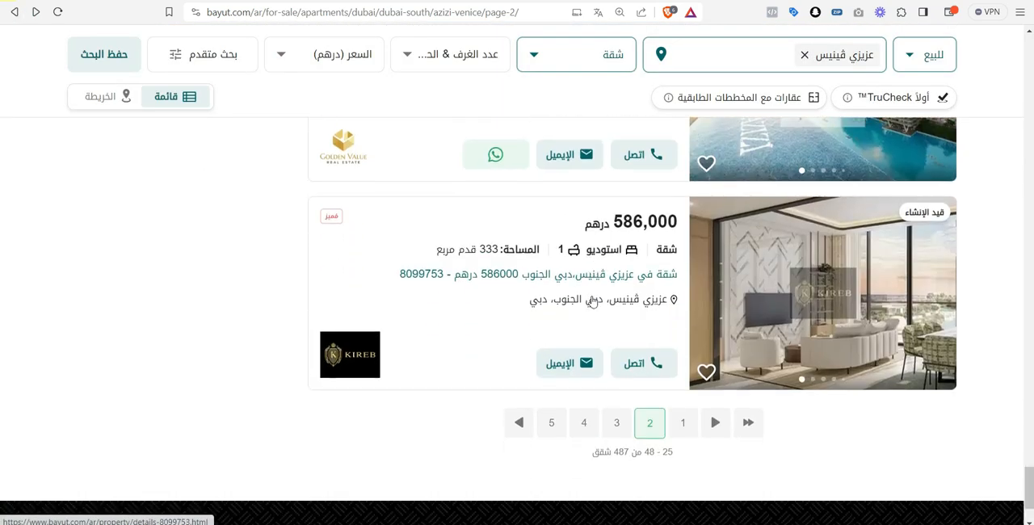
Step: Open the 586,000 AED KIREB studio listing at the end of results page 2, check its description and return to the results
scroll(593, 301, down, 2)
scroll(575, 202, up, 2)
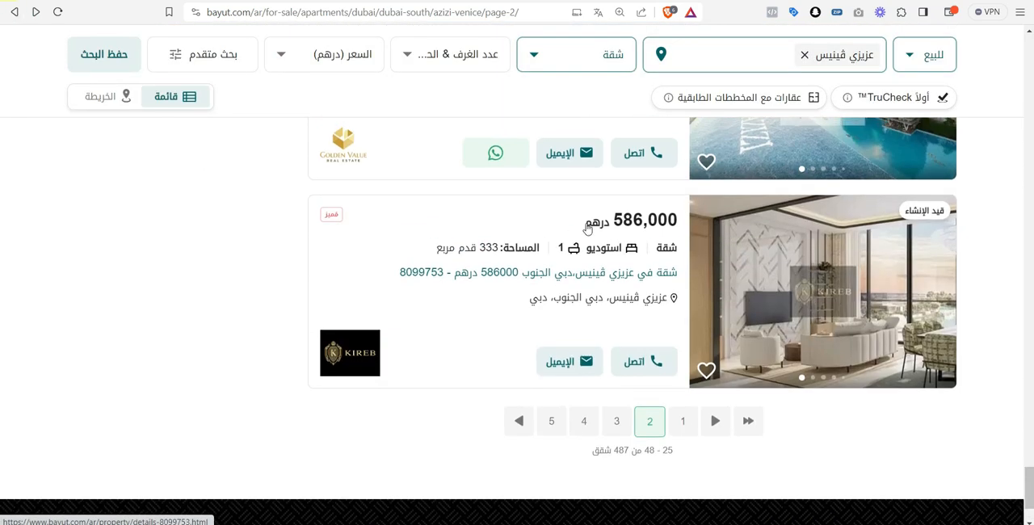
click(602, 272)
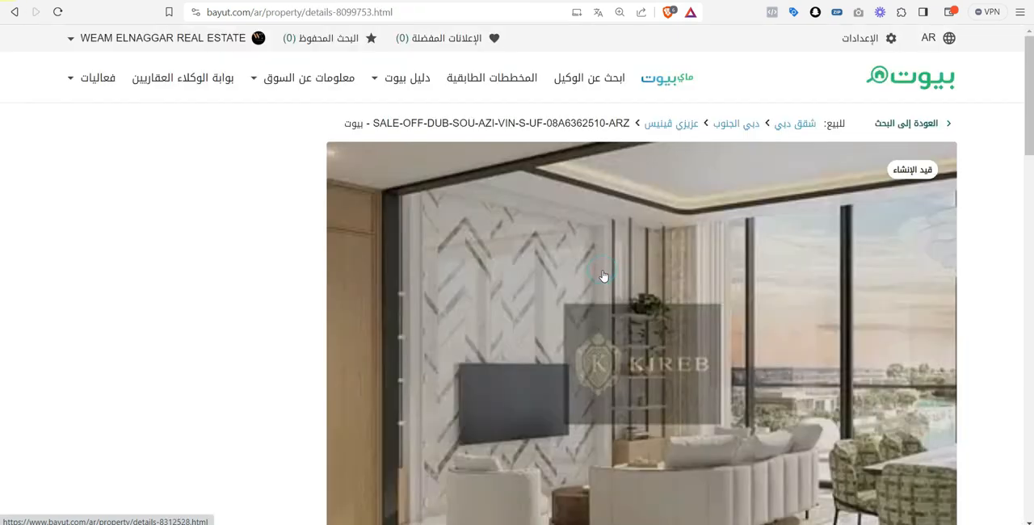
scroll(603, 275, down, 6)
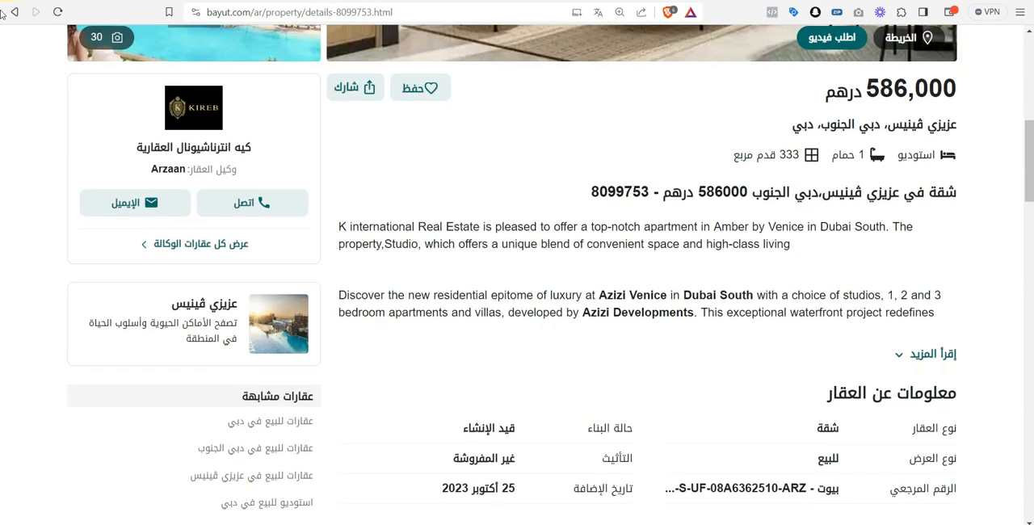
click(14, 13)
Step: Go to results page 3, check the title and description of the first 579,999 AED KIREB studio listing, and return to the results
scroll(609, 381, down, 2)
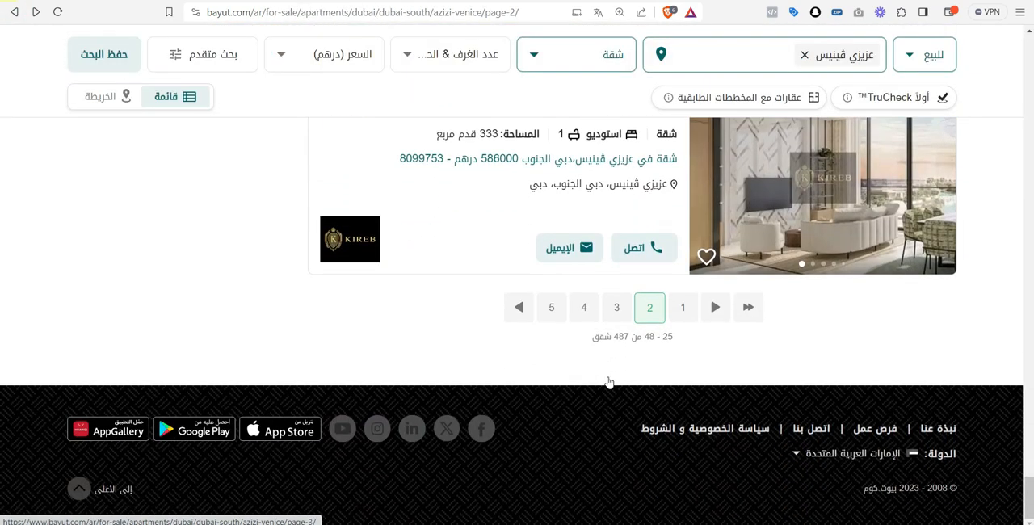
click(620, 315)
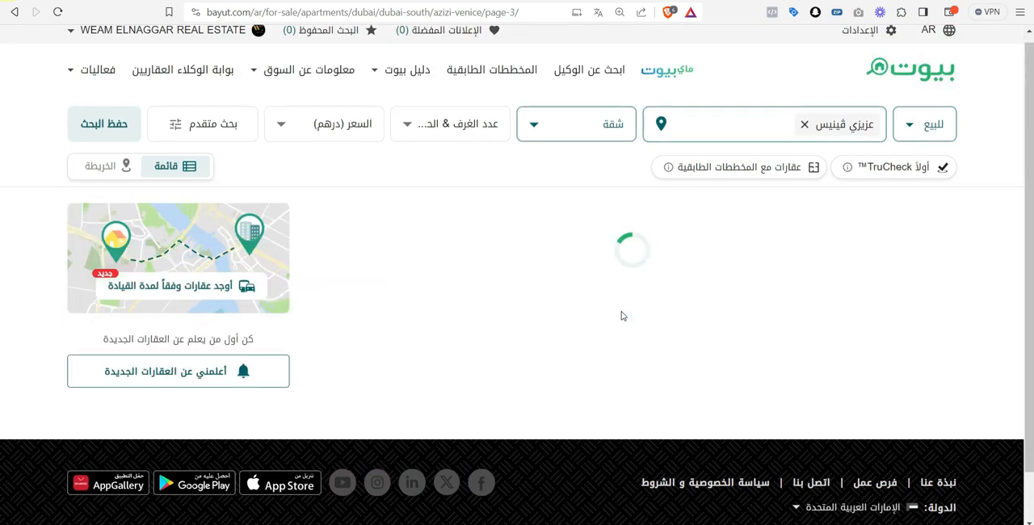
scroll(622, 316, down, 5)
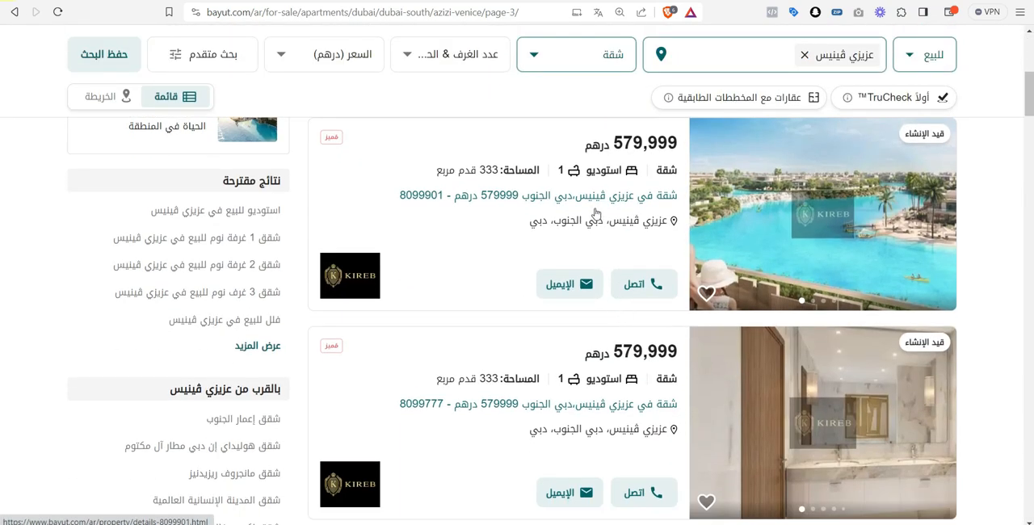
click(589, 204)
scroll(588, 204, down, 5)
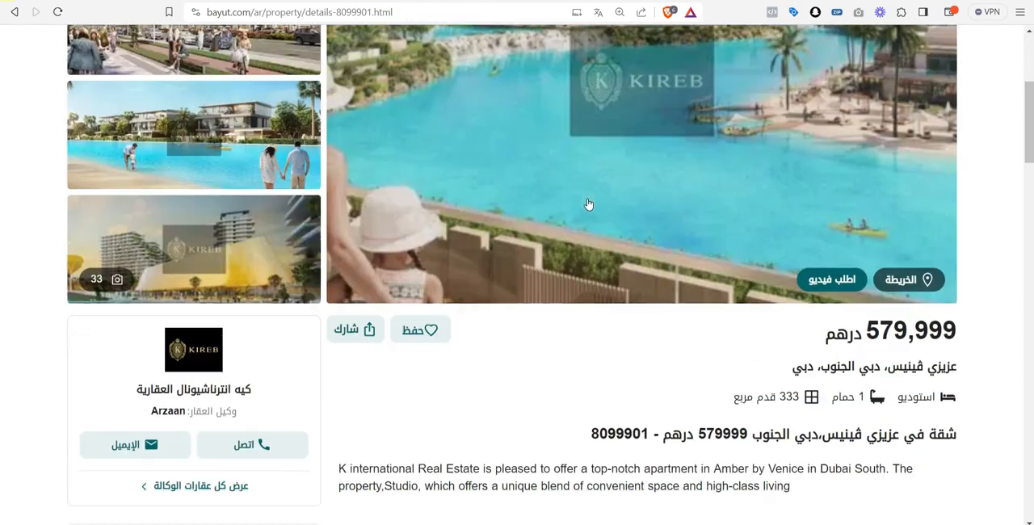
click(13, 12)
Step: Find and open the 570,000 AED Sekenkoum studio listing on results page 3 and expand its full Arabic description
scroll(559, 359, down, 5)
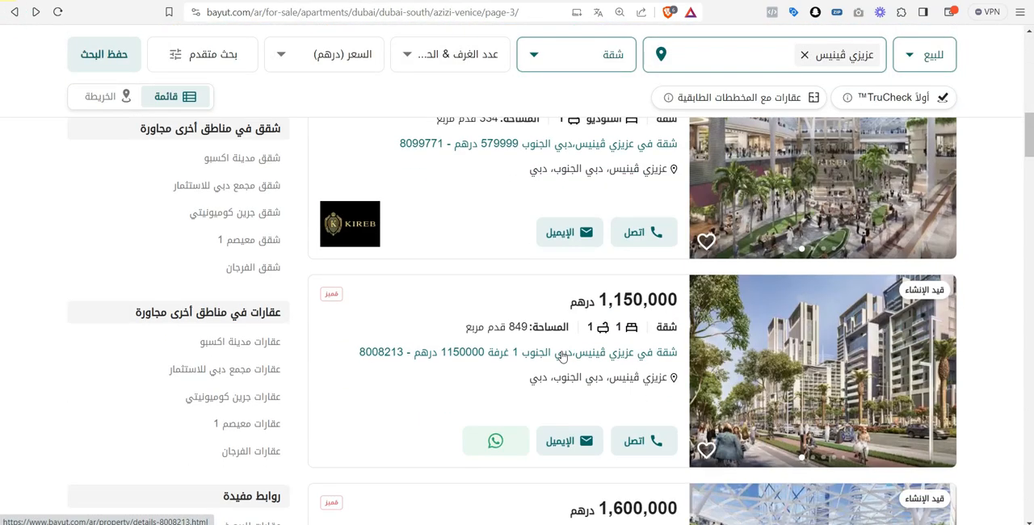
scroll(562, 357, down, 4)
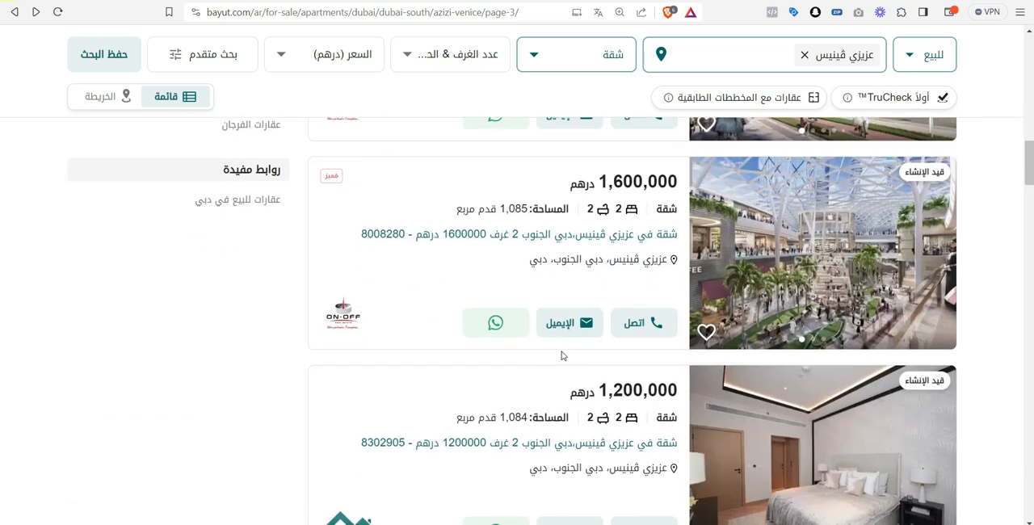
scroll(563, 356, down, 2)
scroll(563, 356, down, 4)
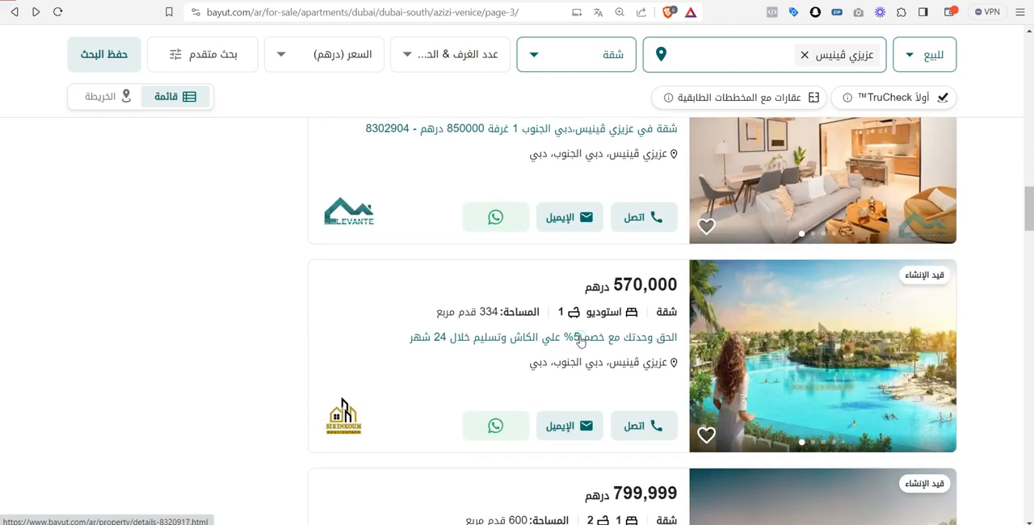
click(579, 341)
scroll(580, 341, down, 9)
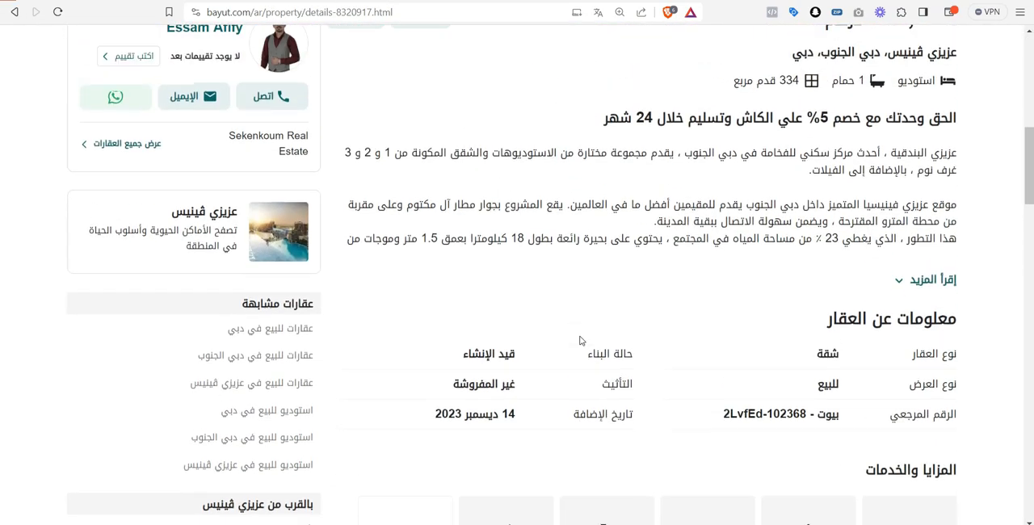
click(920, 293)
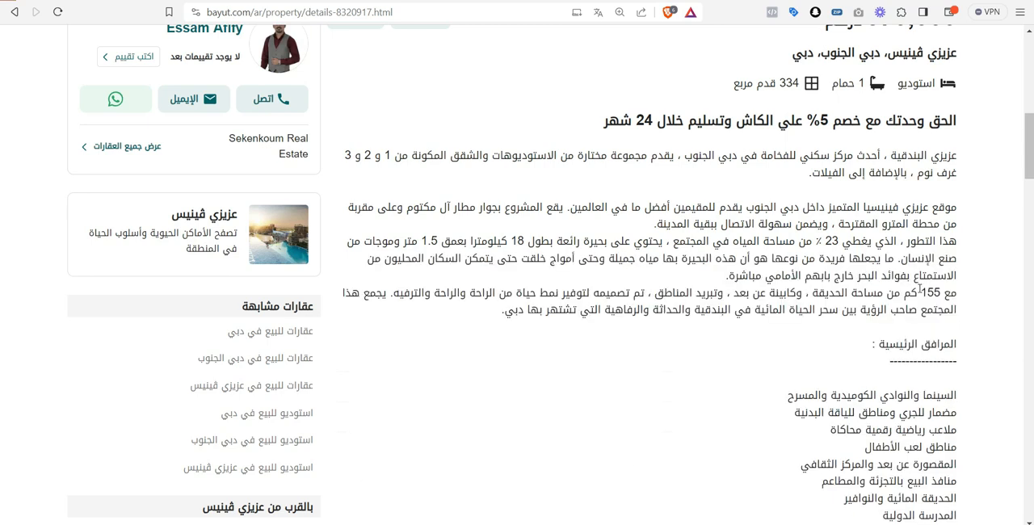
Step: Select the full Arabic title of the Sekenkoum listing, "الحق وحدتك مع خصم 5% علي الكاش وتسليم خلال 24 شهر"
drag(960, 126, 578, 123)
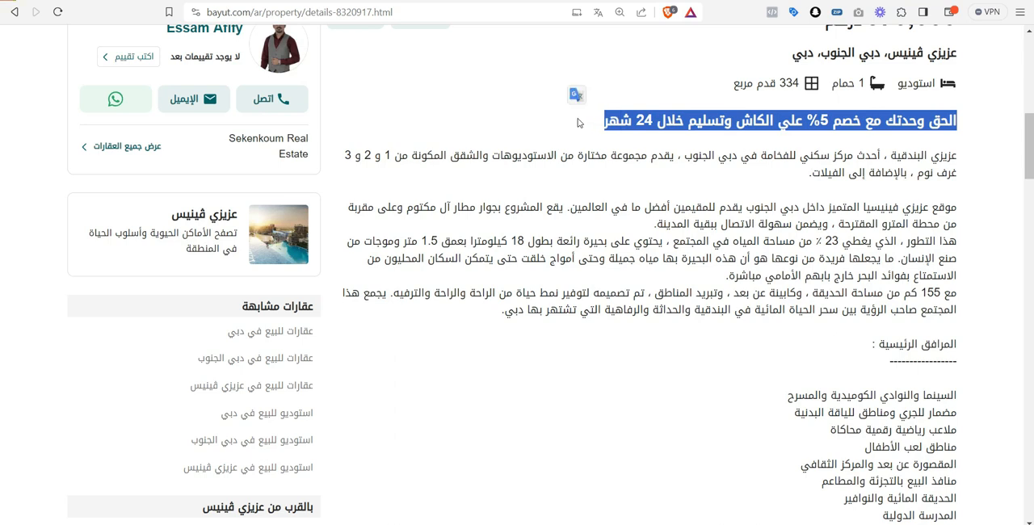
scroll(578, 122, up, 1)
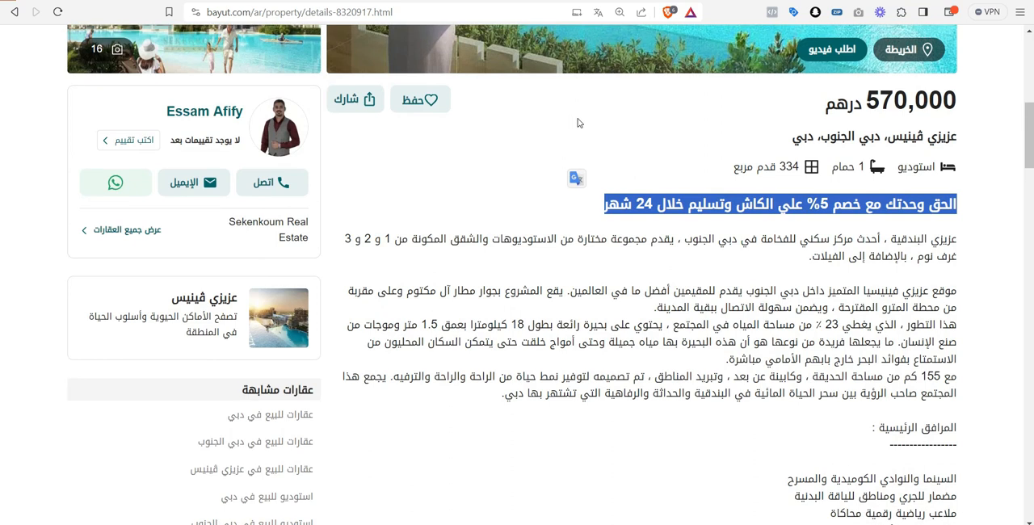
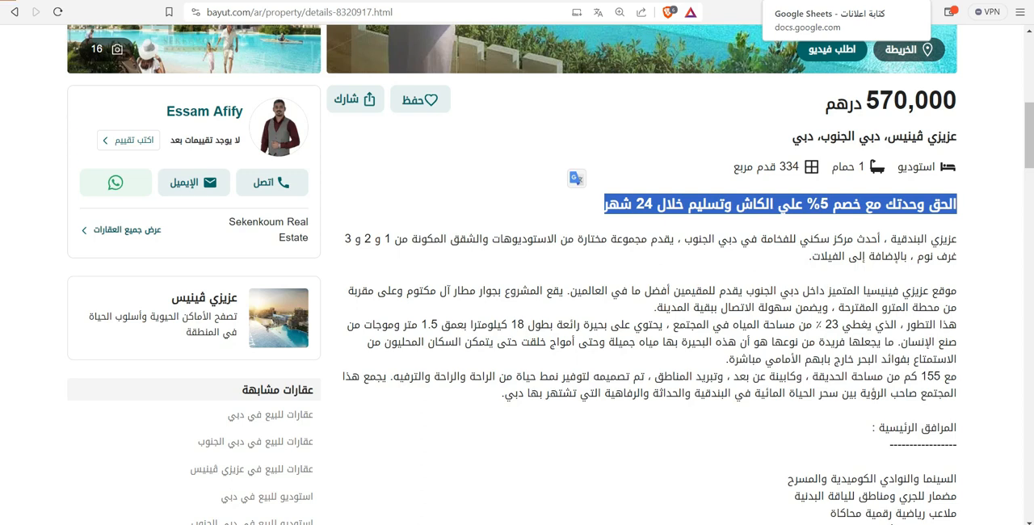
Step: Switch to the Google Sheet and paste the copied Sekenkoum title into Arabic title cell C7
click(808, 2)
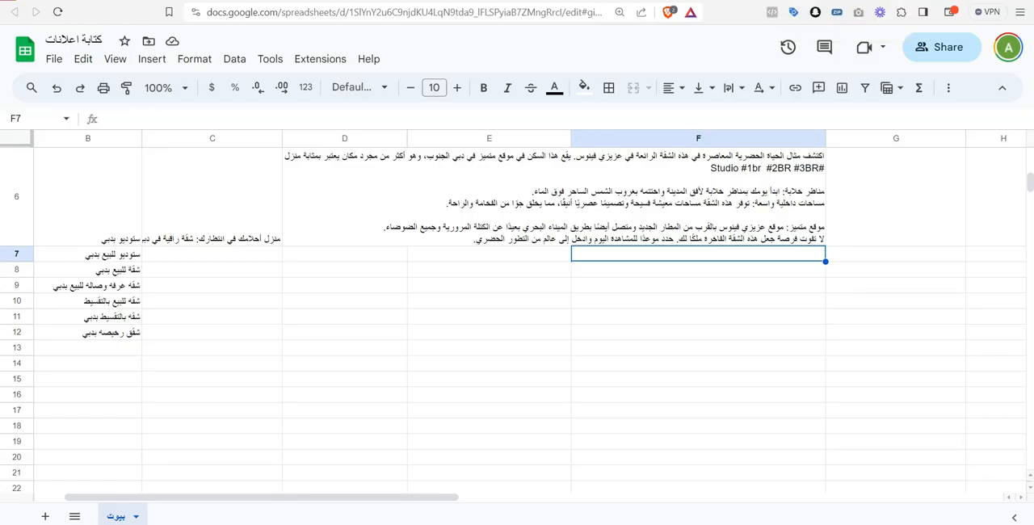
double_click(254, 253)
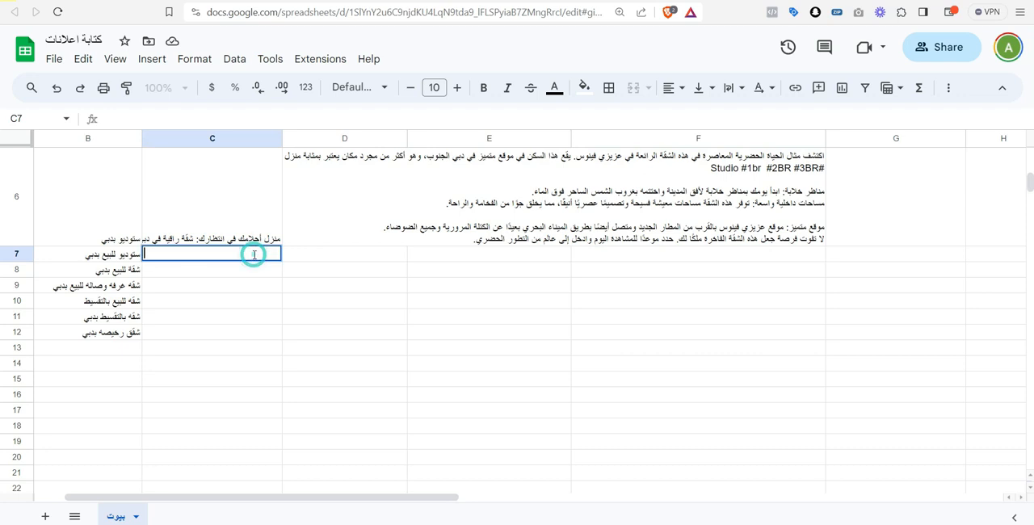
text(الحق وحدتك مع خصم 5% علي الكاش وتسليم خلال 24 شهر)
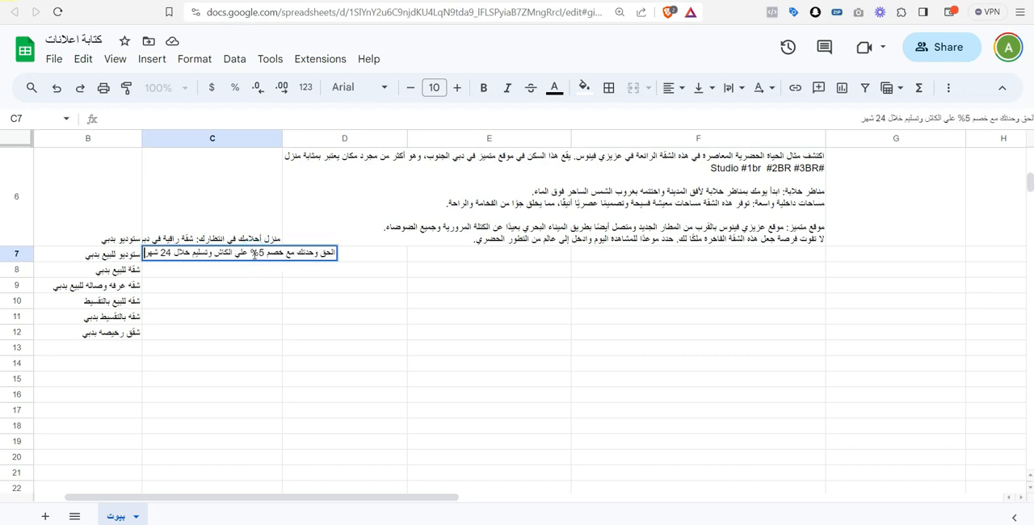
click(698, 256)
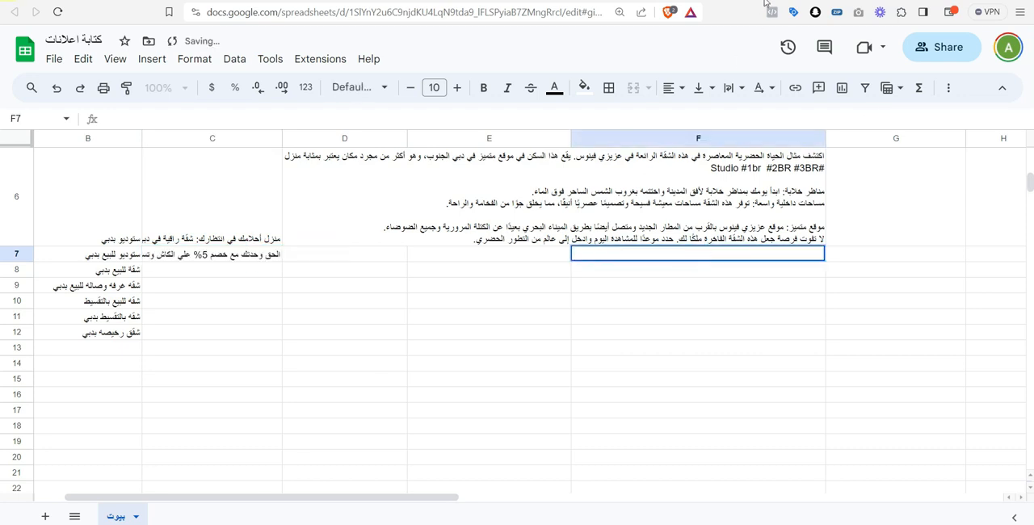
Step: Copy the Sekenkoum listing's Arabic description, from the opening paragraph through the 23-minute Palm Jumeirah line, into cell F7 of the Google Sheet
click(493, 1)
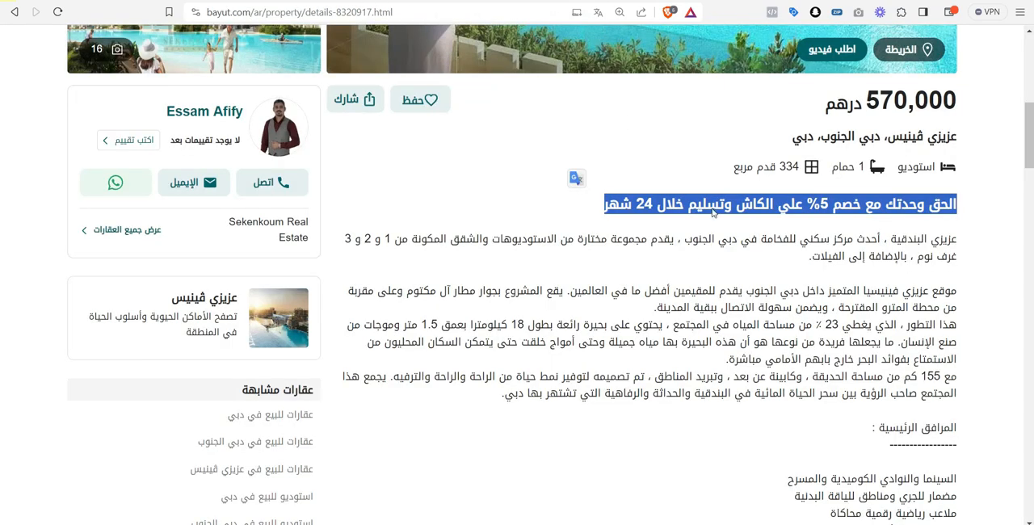
drag(959, 240, 753, 446)
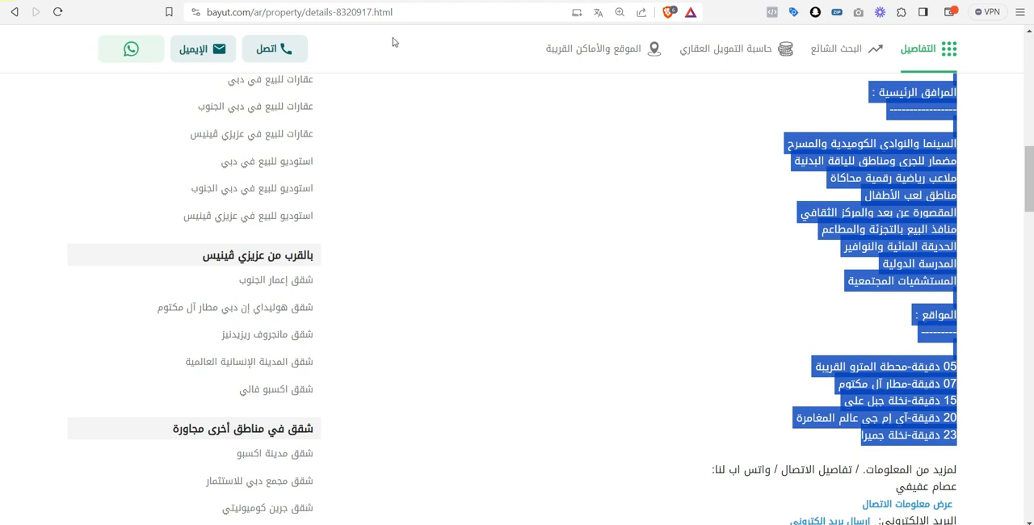
click(800, 1)
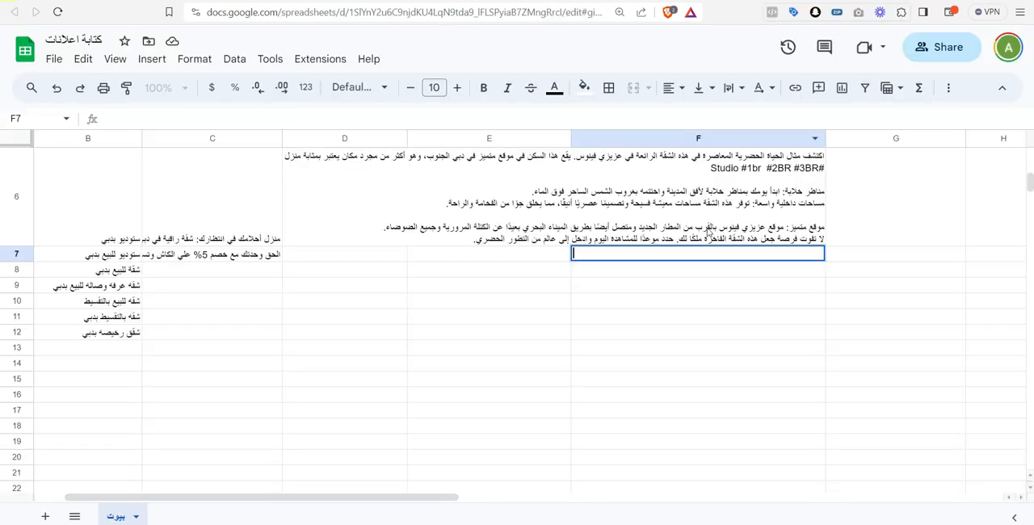
double_click(670, 255)
key(ctrl+v)
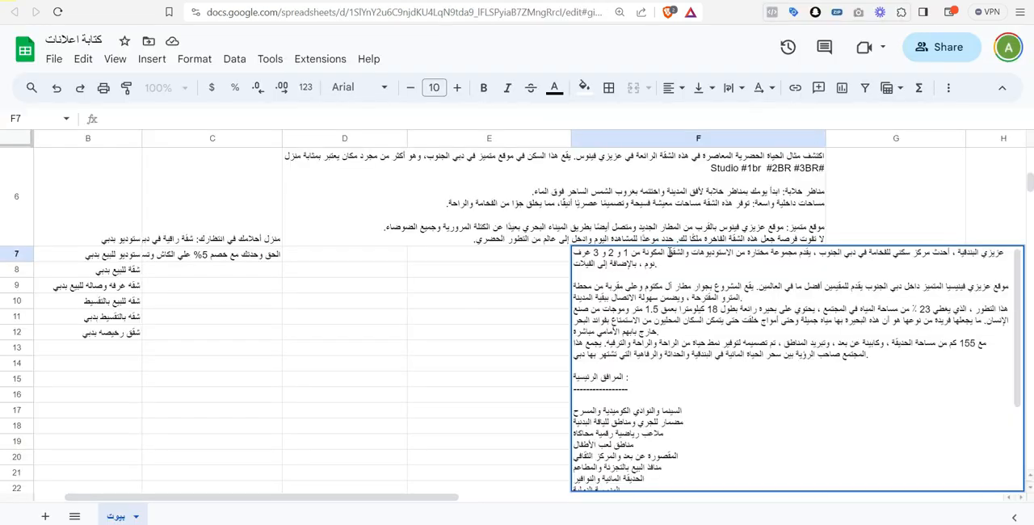
Step: Cut the opening title line beginning "تملك في المشروع الجديد الاكثر شهرة في دبي" out of the Arabic description in F2
scroll(621, 186, up, 5)
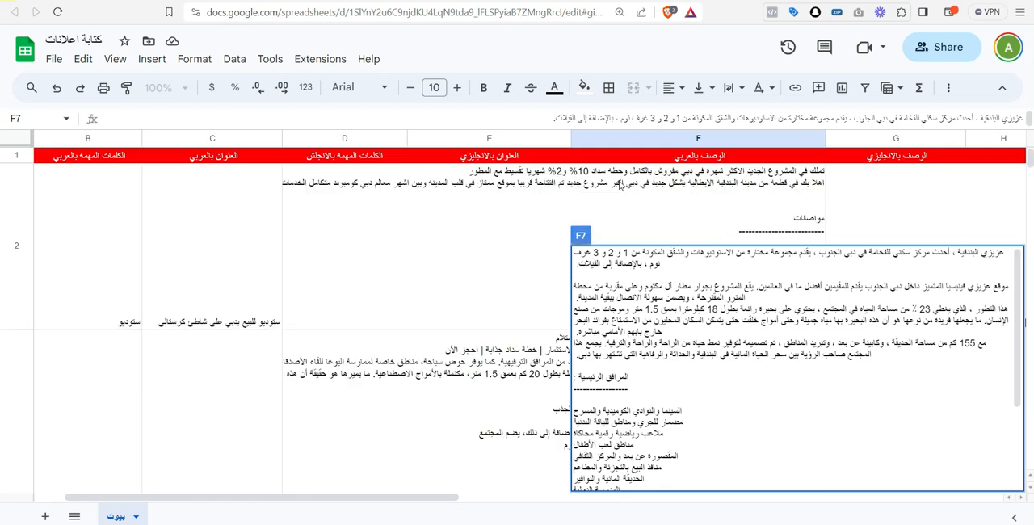
click(621, 185)
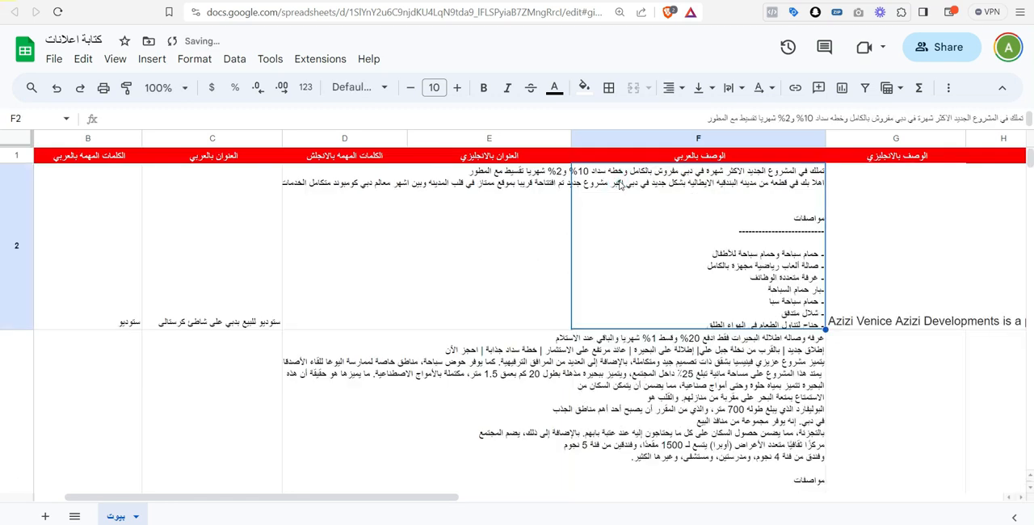
double_click(620, 185)
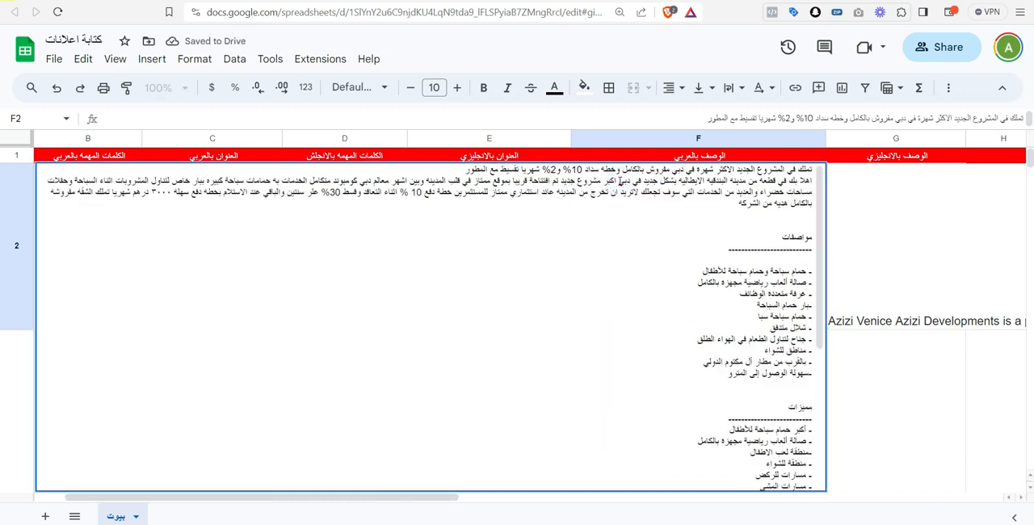
drag(465, 170, 823, 156)
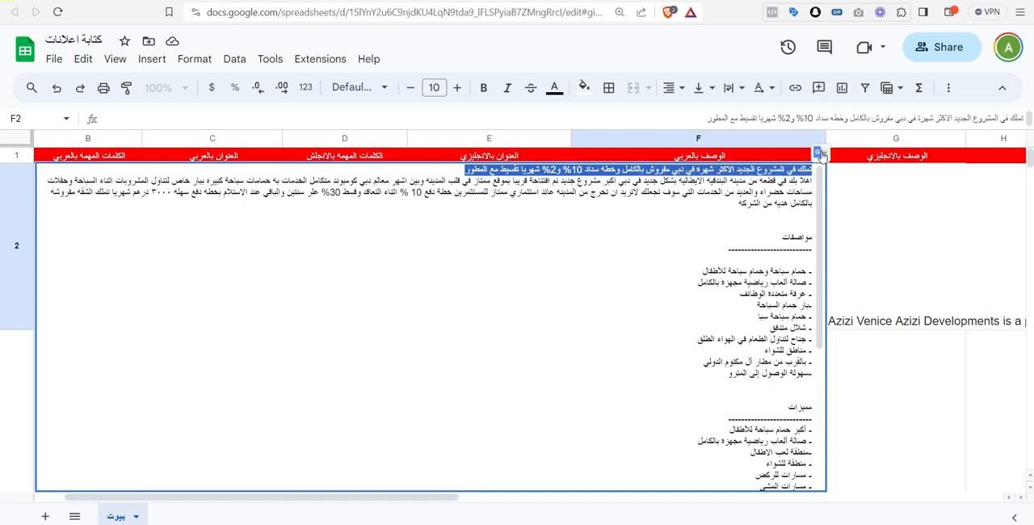
key(ctrl+x)
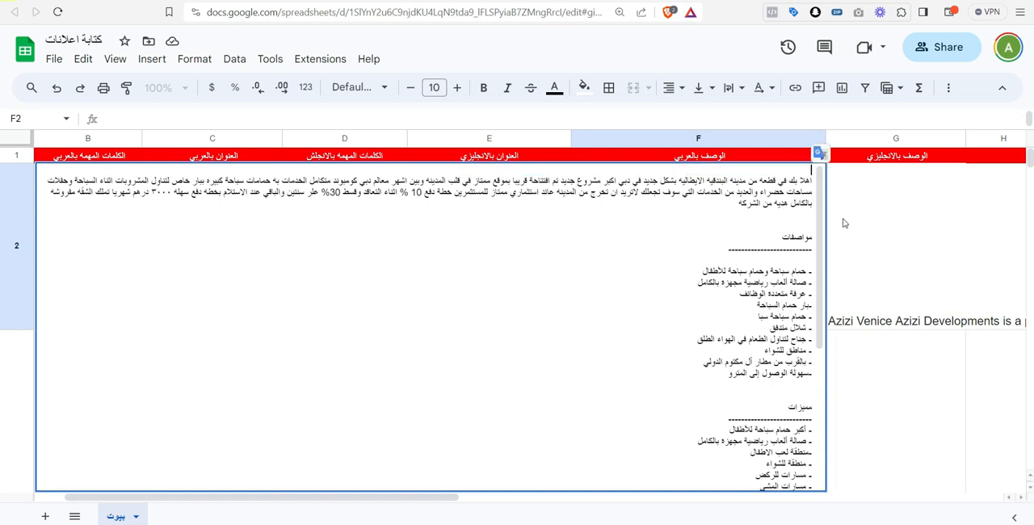
key(Return)
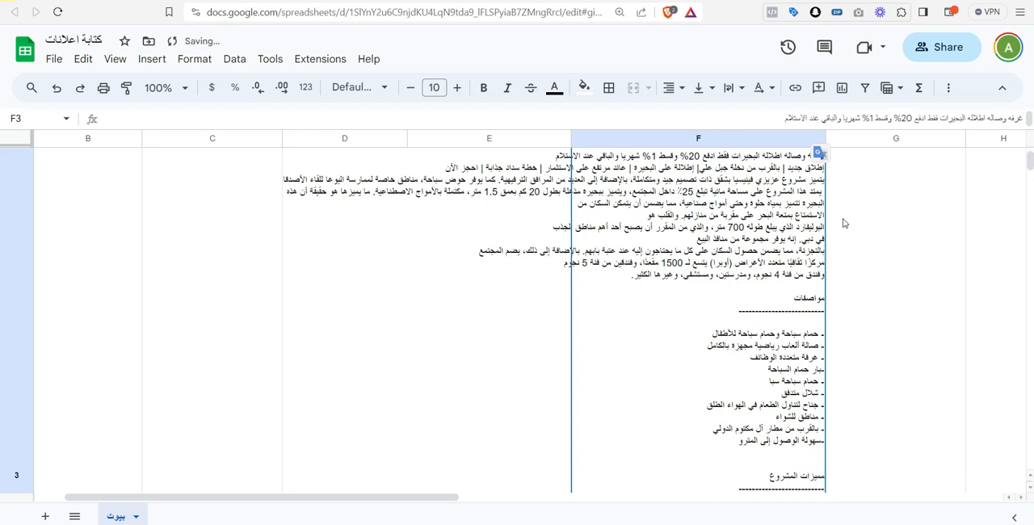
Step: Append the title line cut from F2 to the end of the existing Arabic title in C2
scroll(844, 223, up, 3)
key(Up)
key(Left)
key(Left)
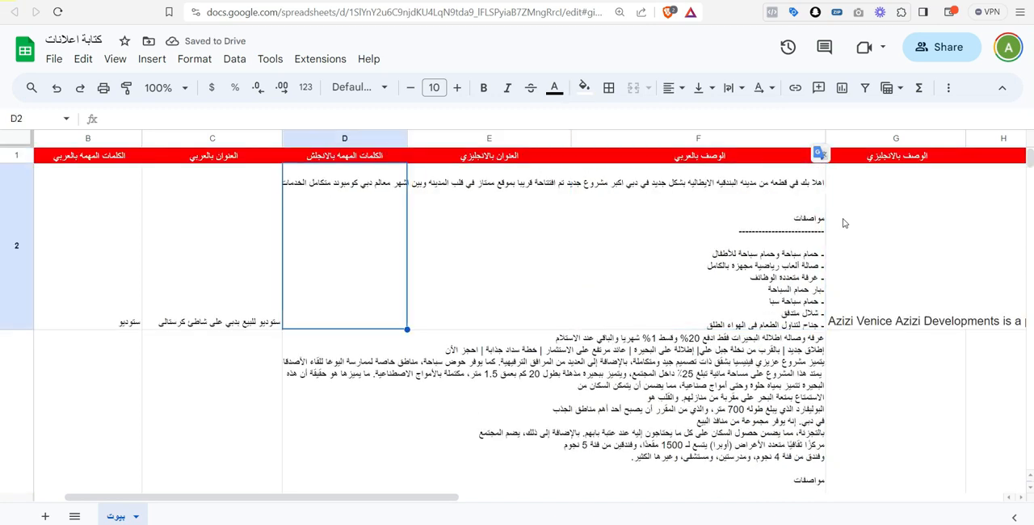
key(Left)
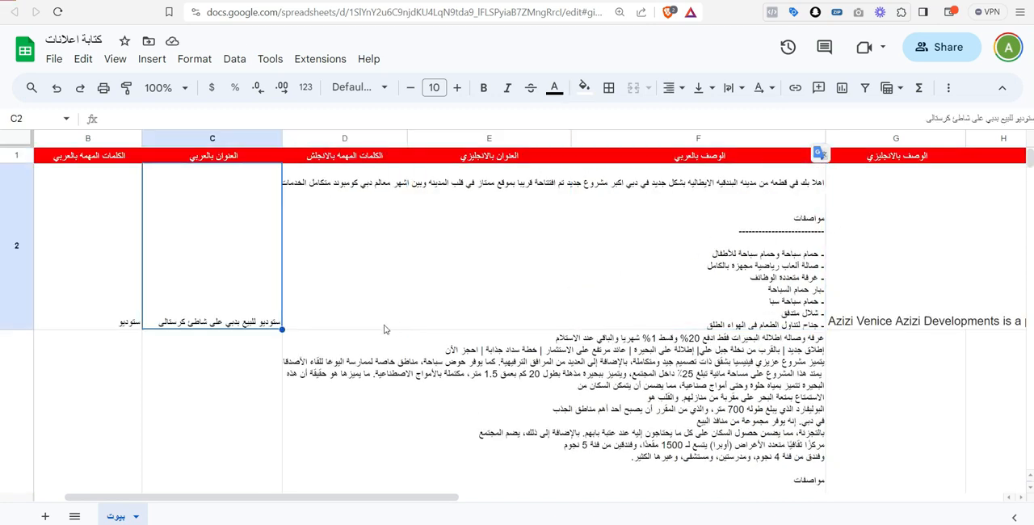
double_click(214, 297)
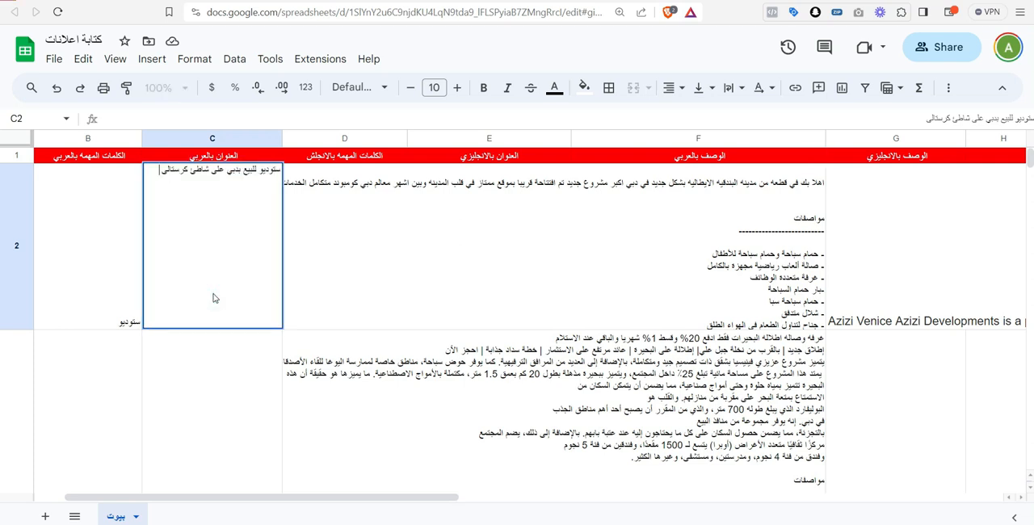
key(shift+Return)
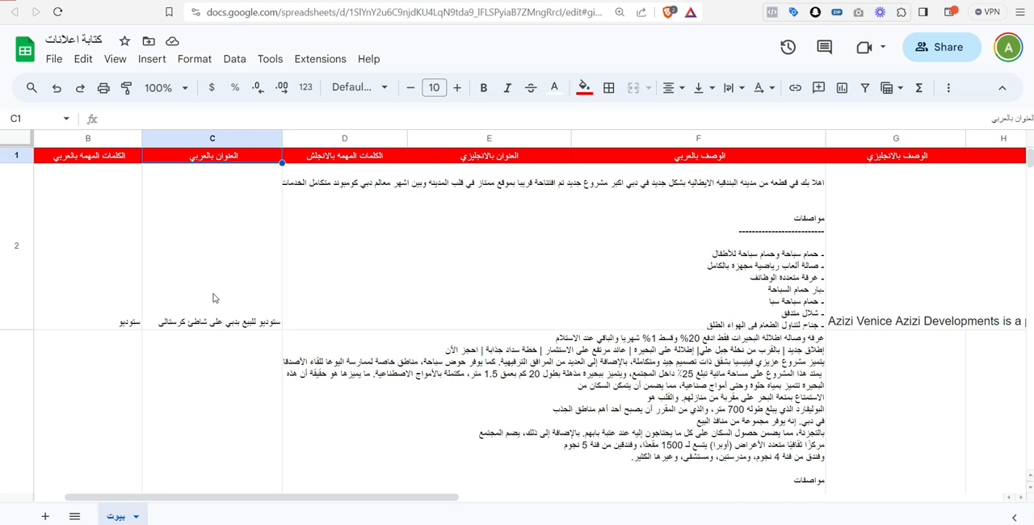
click(231, 215)
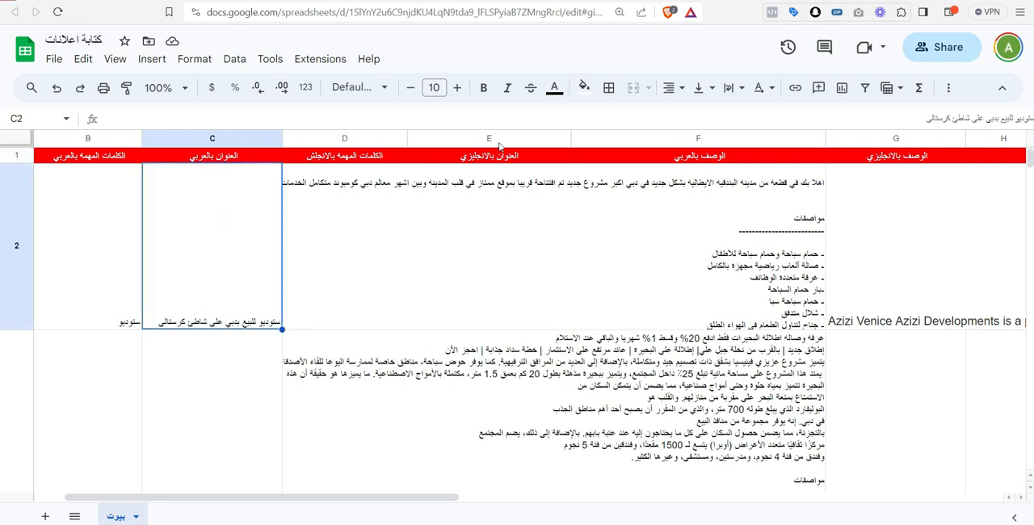
key(Return)
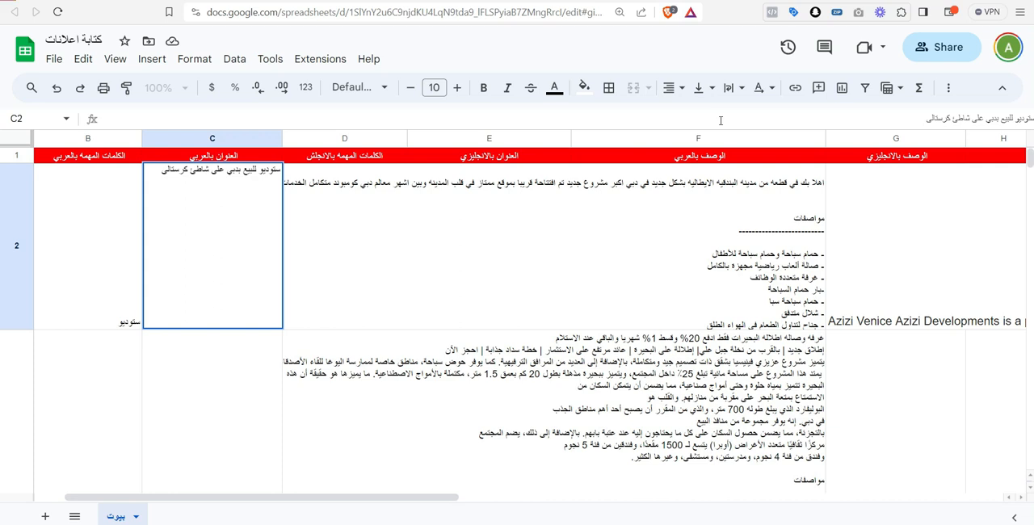
click(721, 121)
key(ctrl+v)
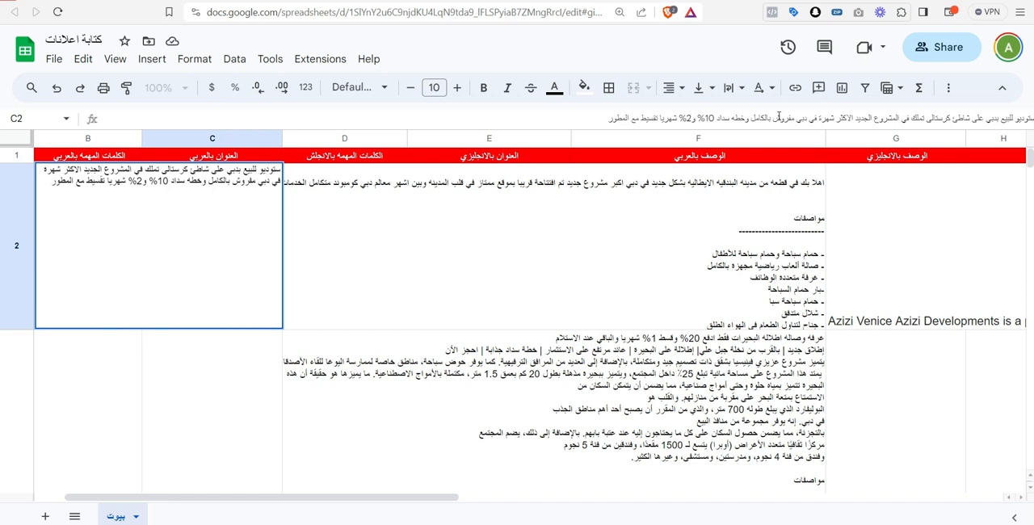
Step: Move the original title "ستوديو للبيع بدبي على شاطئ كرستالي" out of C2 into cell C9
drag(927, 118, 1033, 118)
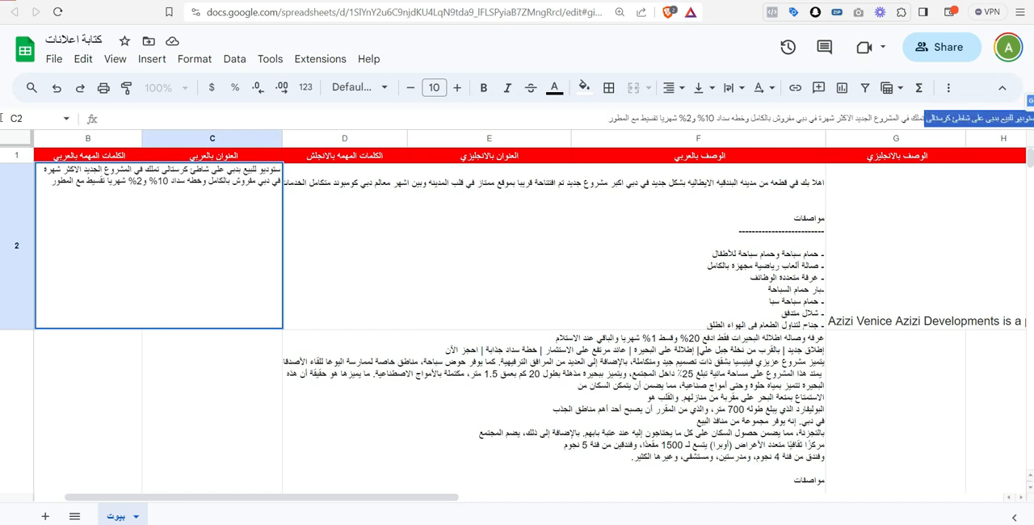
key(ctrl+x)
scroll(564, 345, down, 5)
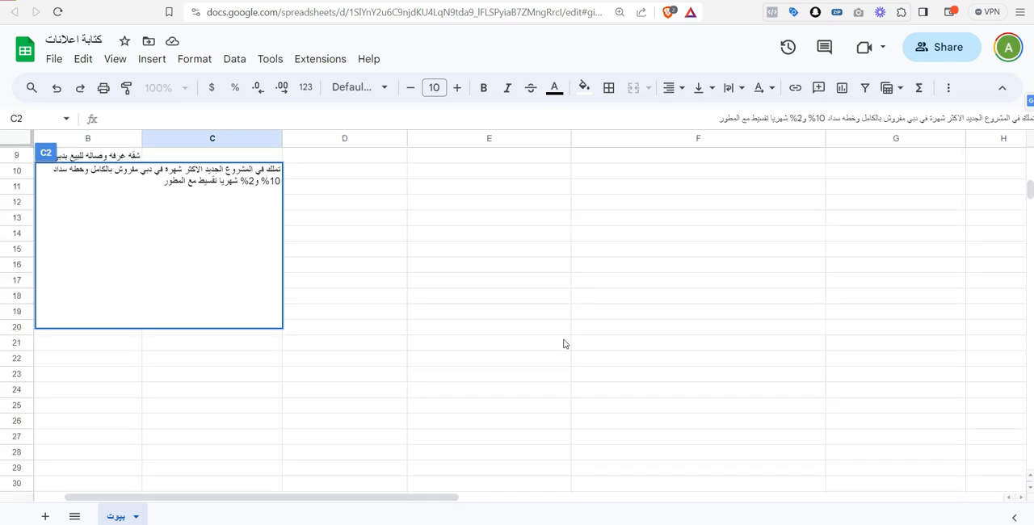
scroll(346, 402, up, 5)
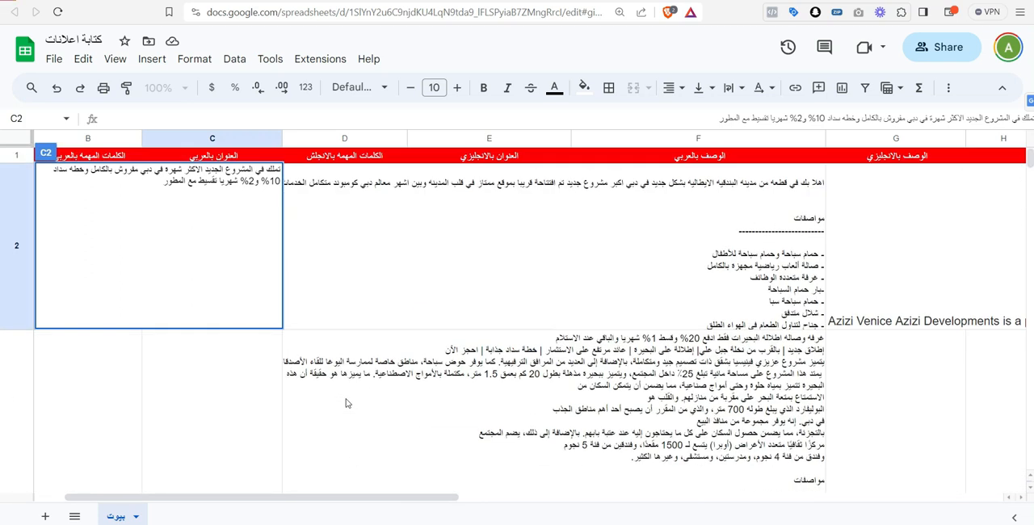
key(Down)
key(Down)
key(Down)
key(Down)
key(Down)
key(Down)
key(Down)
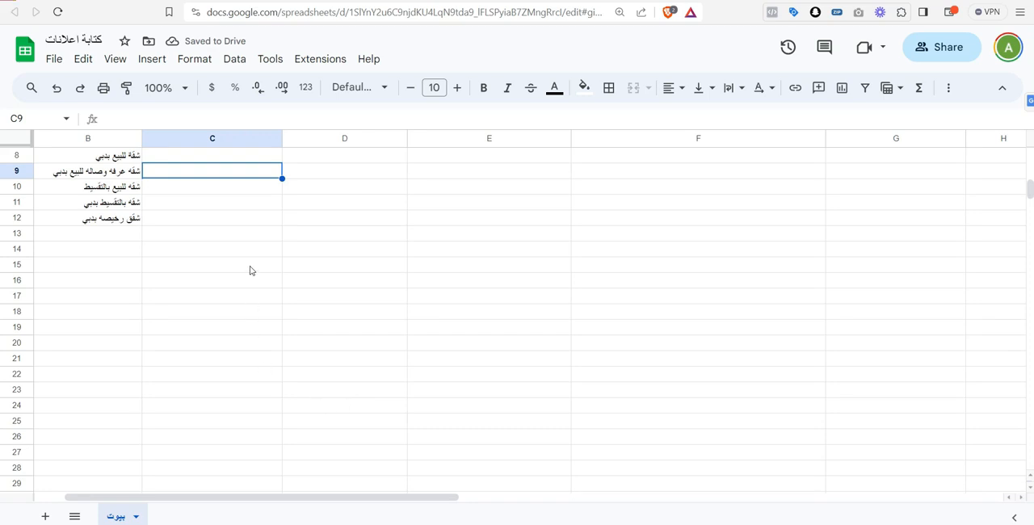
double_click(198, 172)
key(ctrl+v)
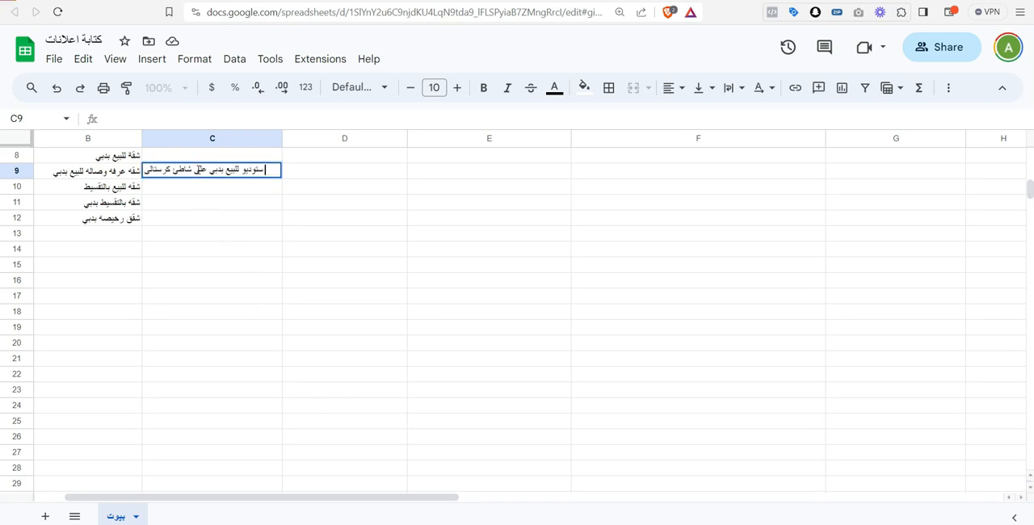
scroll(482, 261, up, 5)
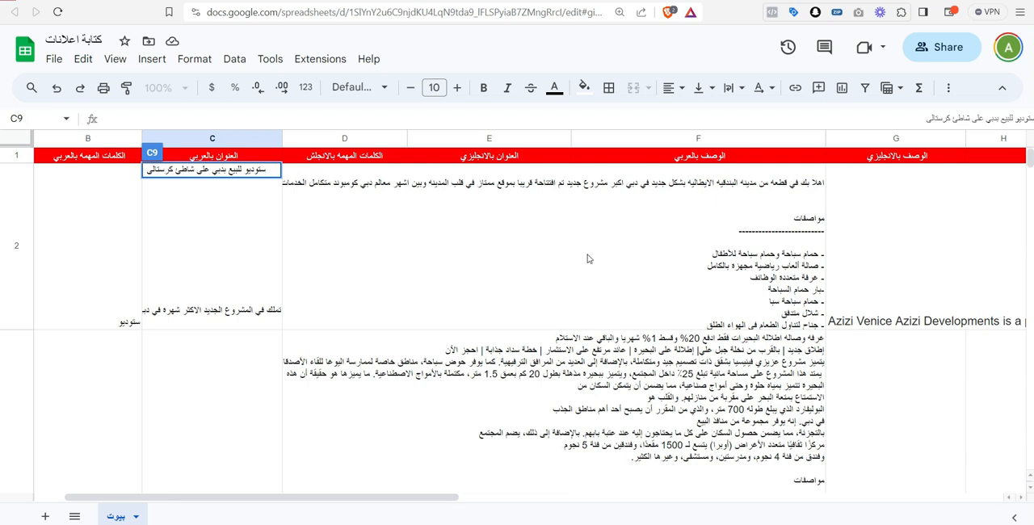
click(744, 298)
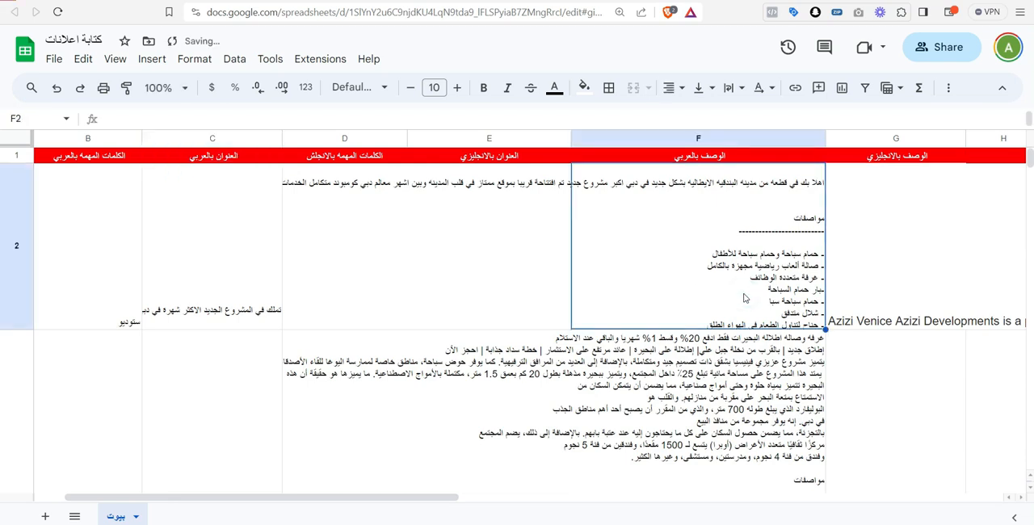
Step: Remove the opening title line beginning "غرفه وصاله اطلاله البحيرات فقط ادفع 20%" from the Arabic description in F3
key(Up)
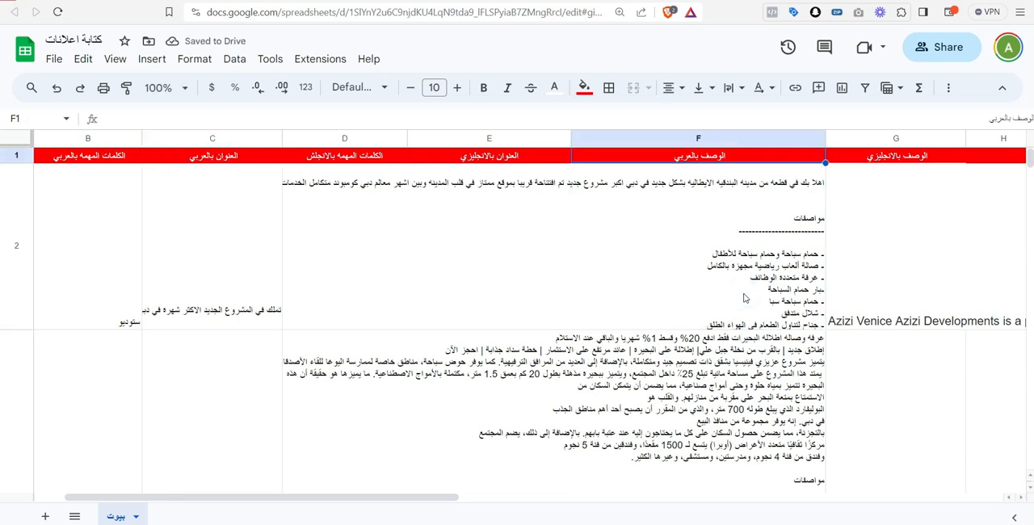
key(Down)
key(Down)
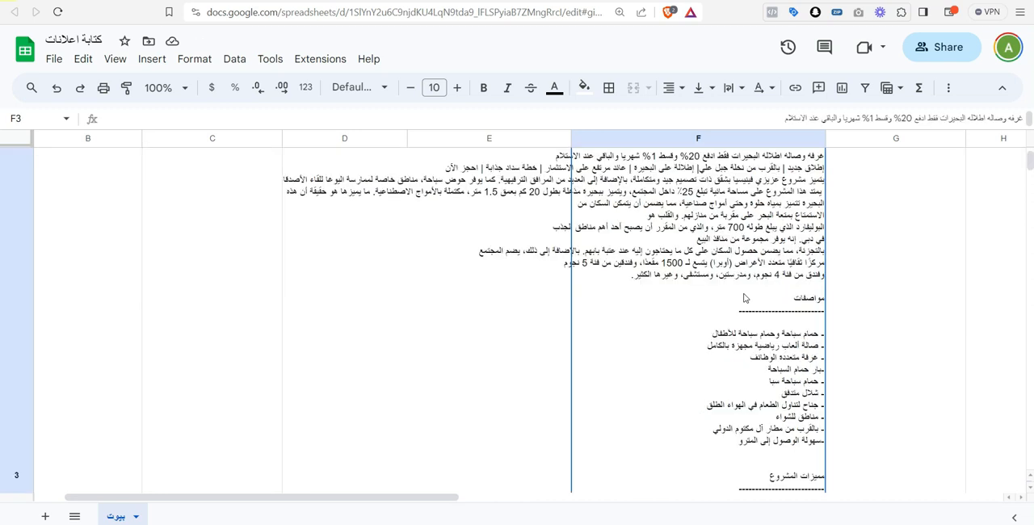
double_click(766, 154)
triple_click(778, 154)
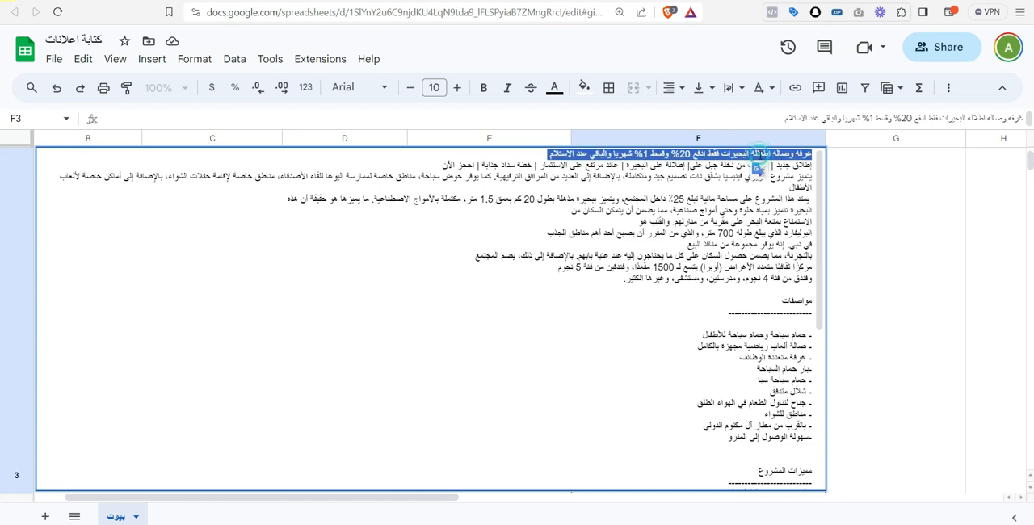
key(BackSpace)
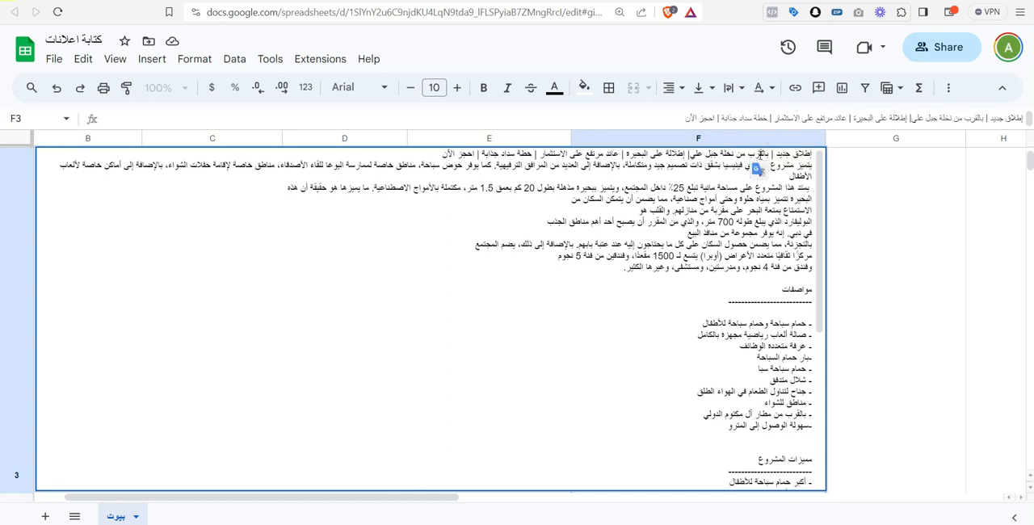
key(Return)
Step: Examine the Arabic title and keyword cells down to row 18, returning to the column headings in row 1
key(Left)
key(Left)
key(Left)
key(Left)
key(Left)
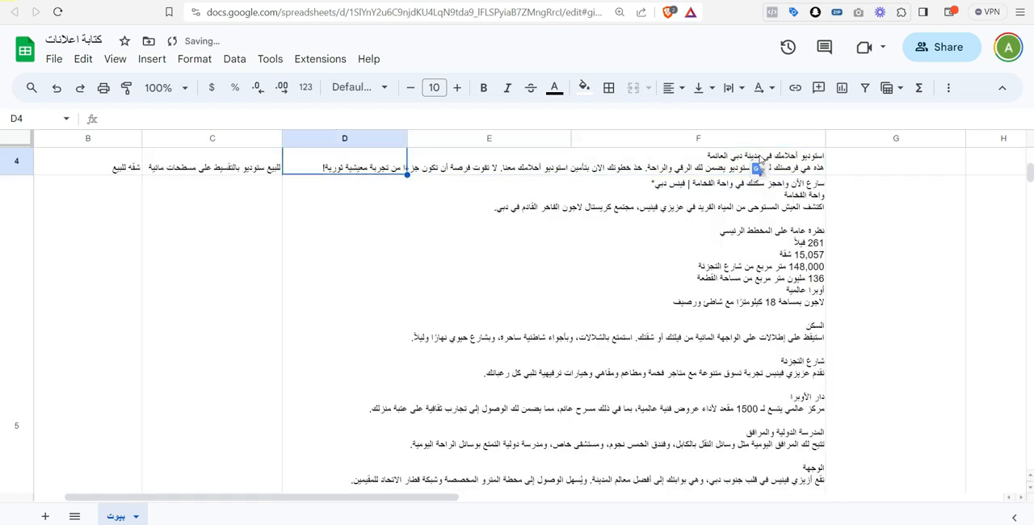
key(Down)
key(Right)
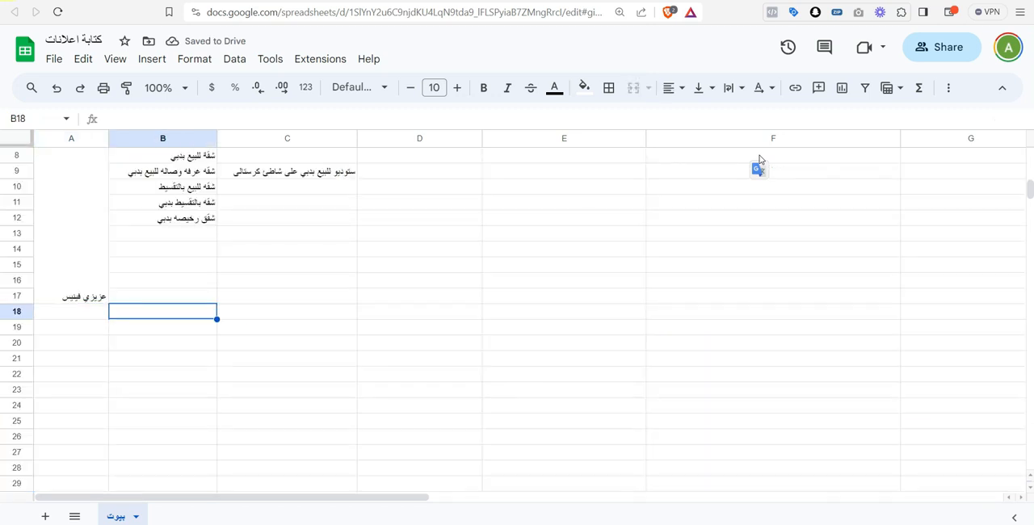
key(Up)
key(Up)
key(Up)
key(Up)
key(Up)
key(Up)
key(Up)
key(Up)
key(Up)
key(Up)
key(Up)
key(Up)
key(Up)
key(Up)
key(Up)
key(Up)
key(Right)
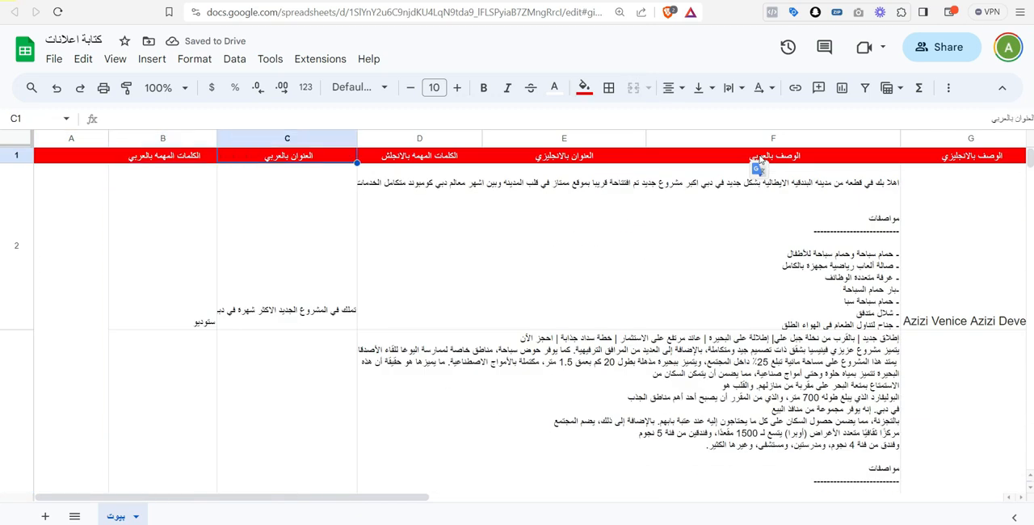
key(Right)
key(Right)
key(Right)
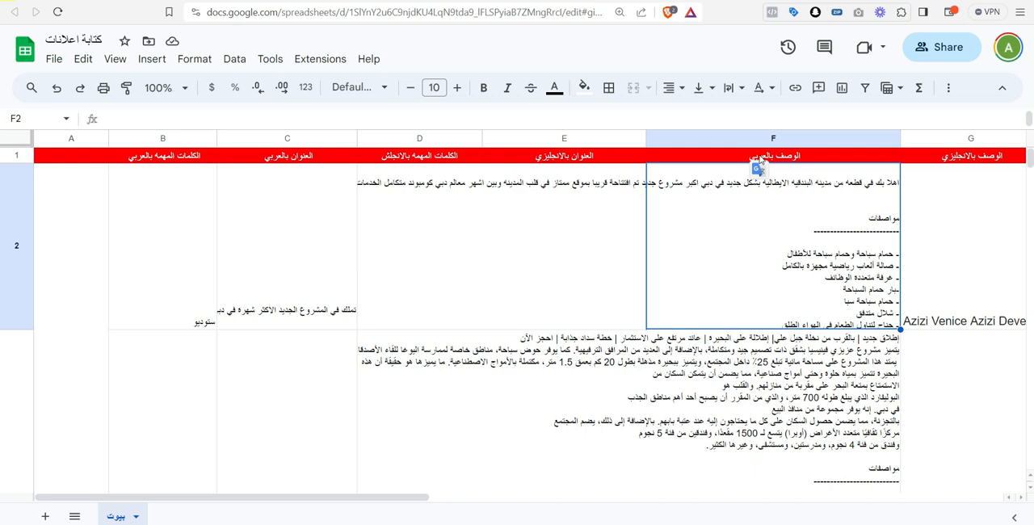
Step: Compare the Arabic descriptions in F3 and F5 with the Arabic keyword and title cells in columns B and C
key(Down)
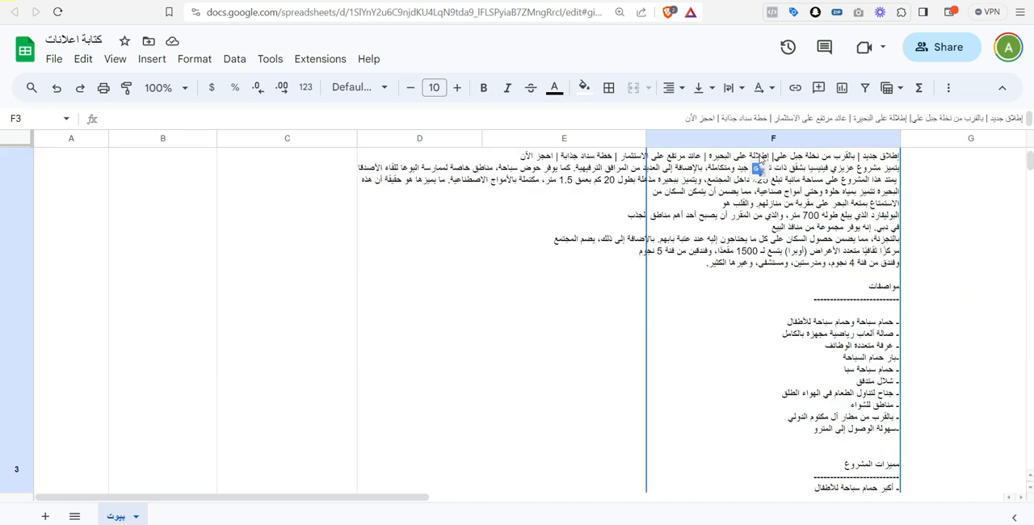
key(Left)
key(Left)
key(Left)
key(Left)
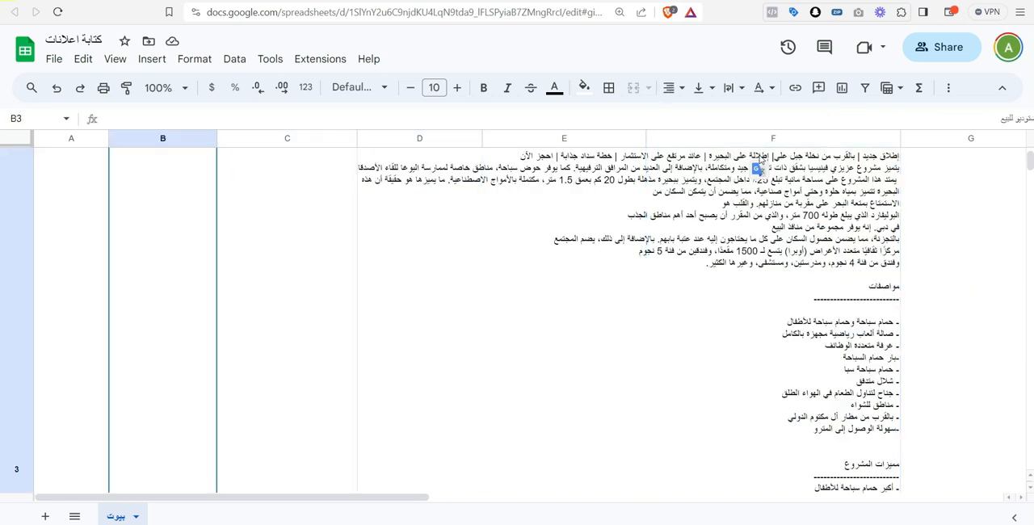
key(Up)
key(Up)
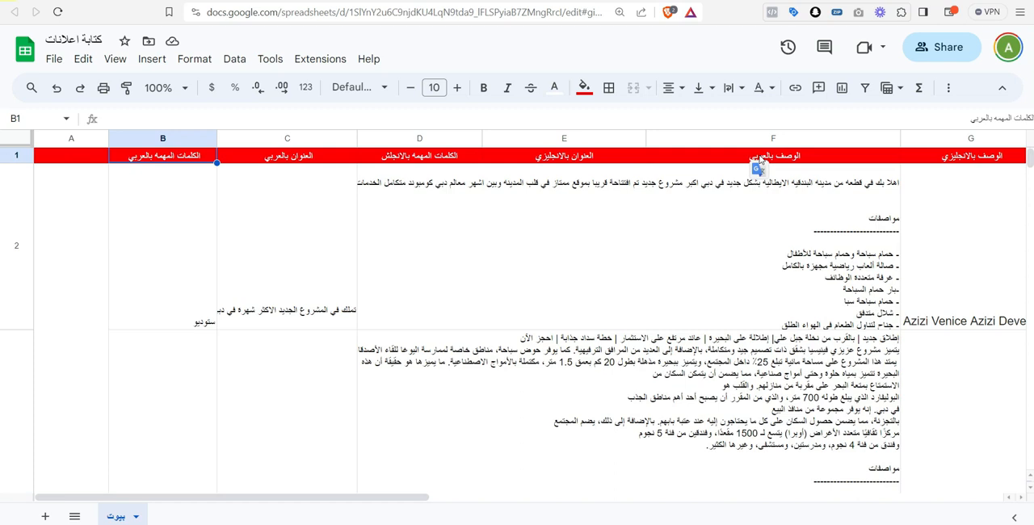
key(Right)
key(Down)
key(Down)
key(Down)
key(Down)
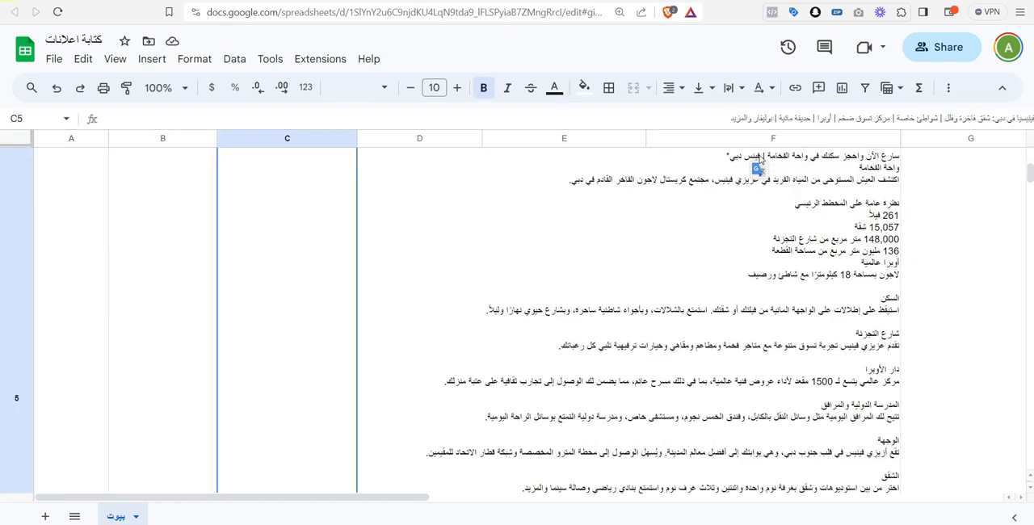
key(Right)
key(Right)
key(Right)
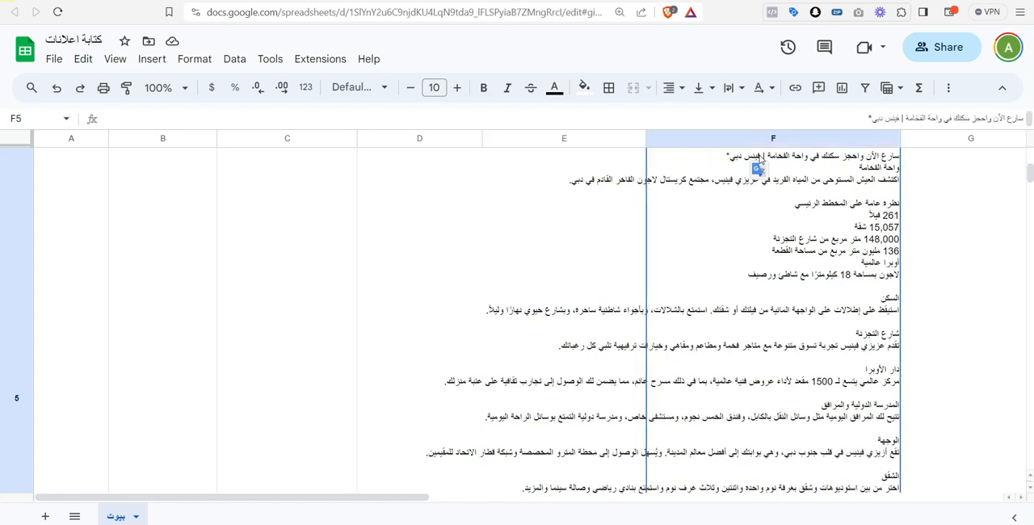
scroll(760, 159, right, 2)
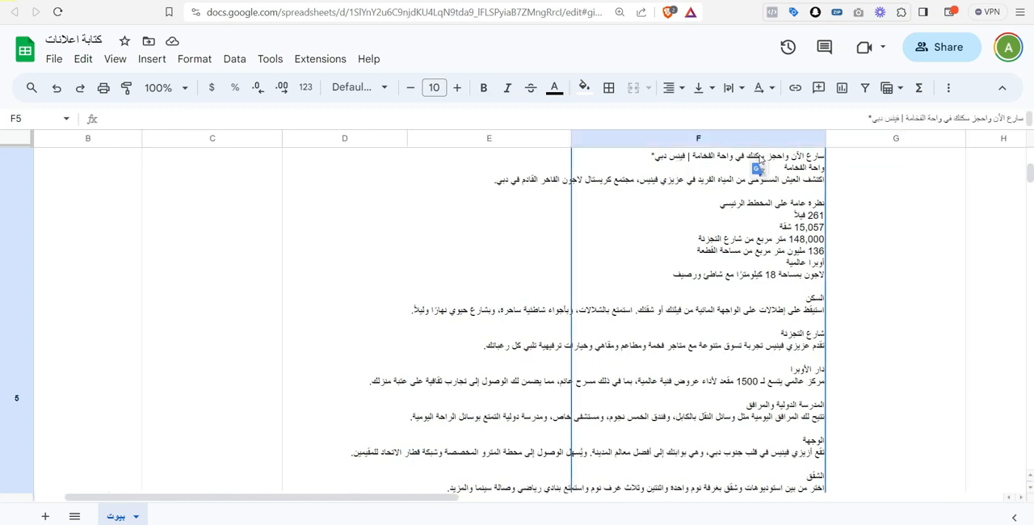
key(Down)
key(Up)
key(Up)
key(Up)
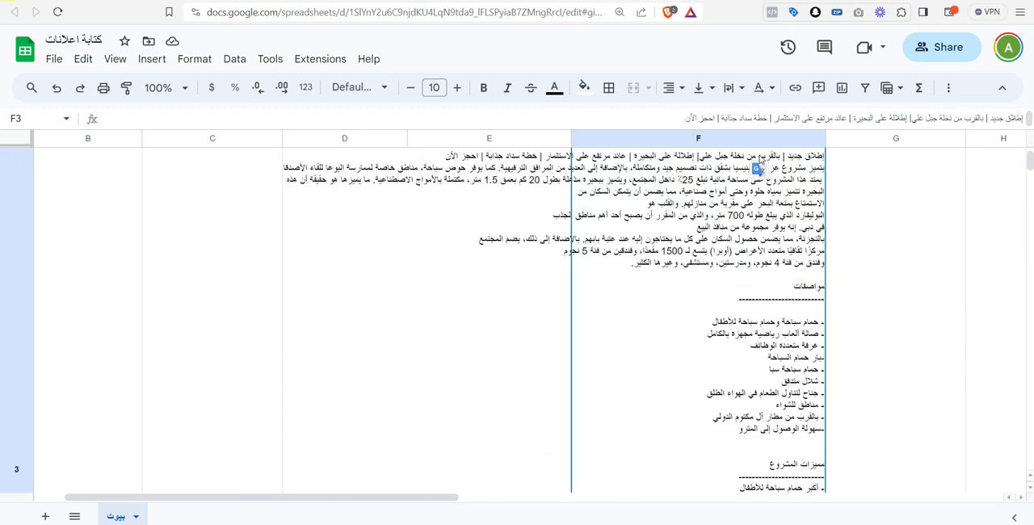
Step: Paste the title line "غرفه وصاله اطلاله البحيرات فقط ادفع 20% وقسط 1% شهريا والباقي عند الاستلام" into C8 and select C2:F8
key(Left)
key(Left)
key(Left)
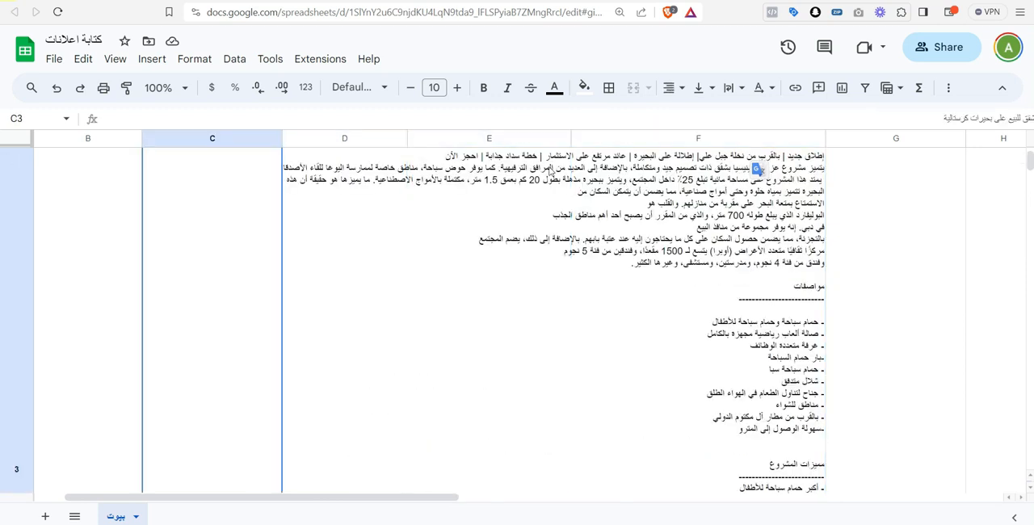
double_click(244, 288)
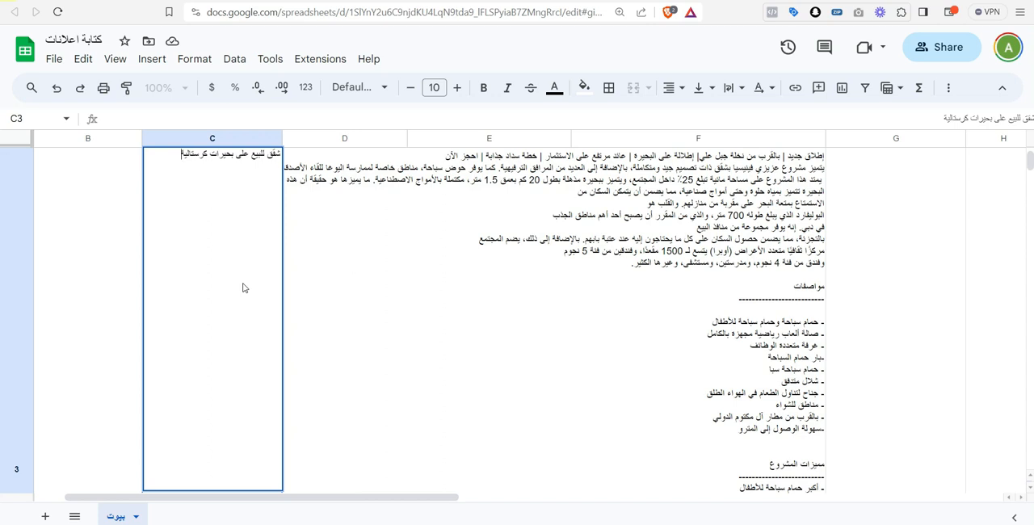
key(Return)
key(Down)
key(Down)
key(Down)
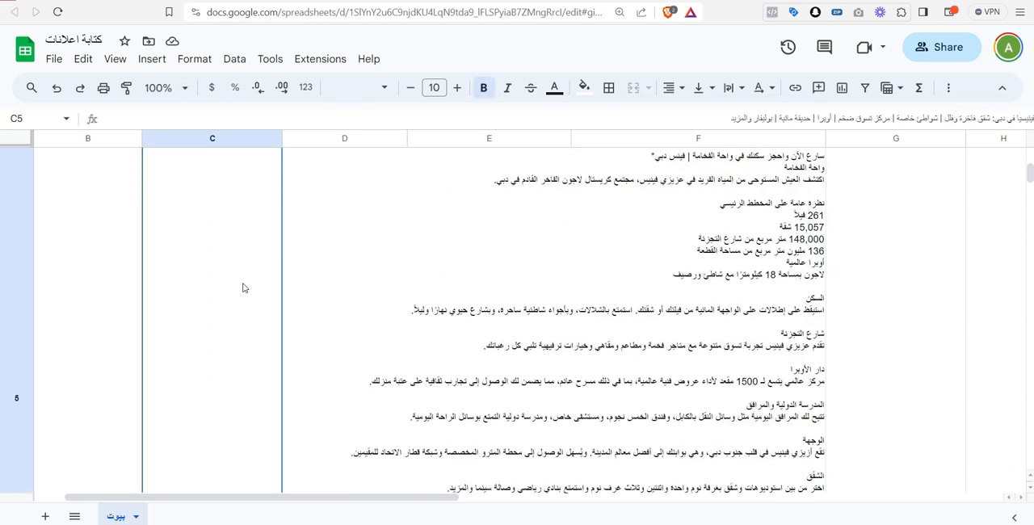
key(Down)
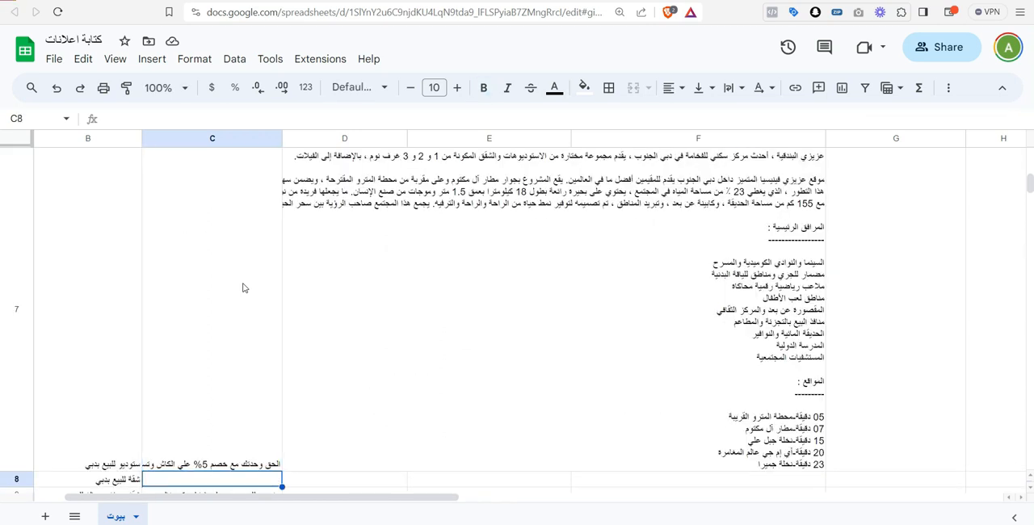
key(Down)
key(Up)
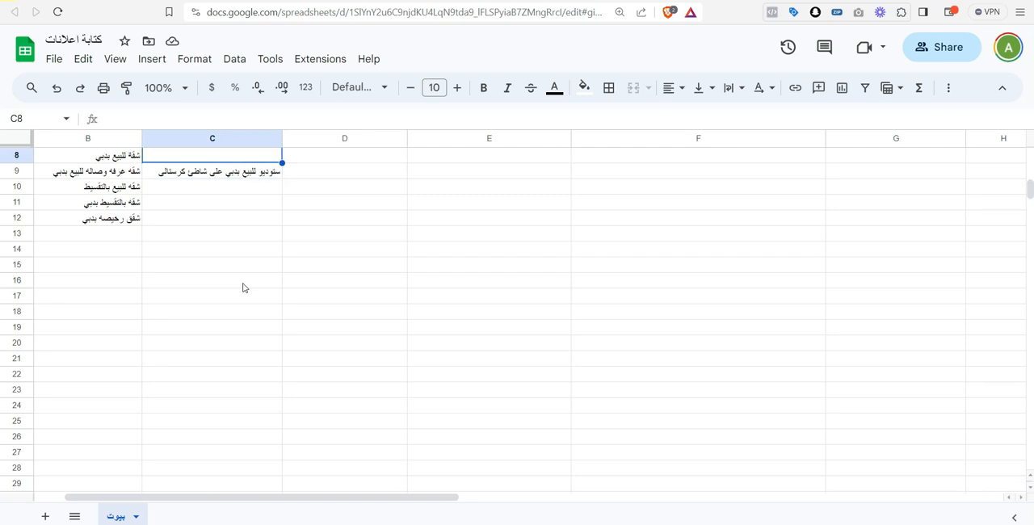
double_click(212, 152)
key(ctrl+v)
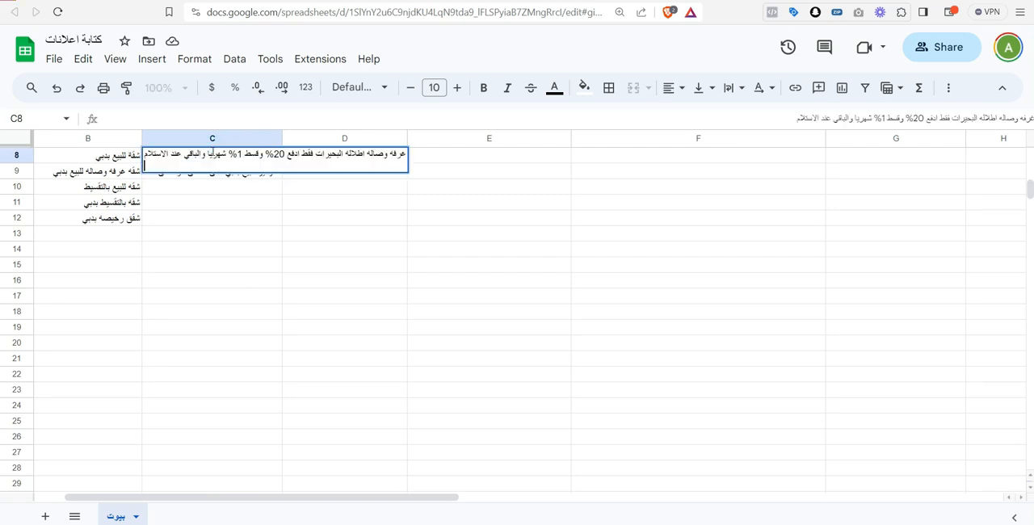
key(Return)
drag(213, 155, 679, 205)
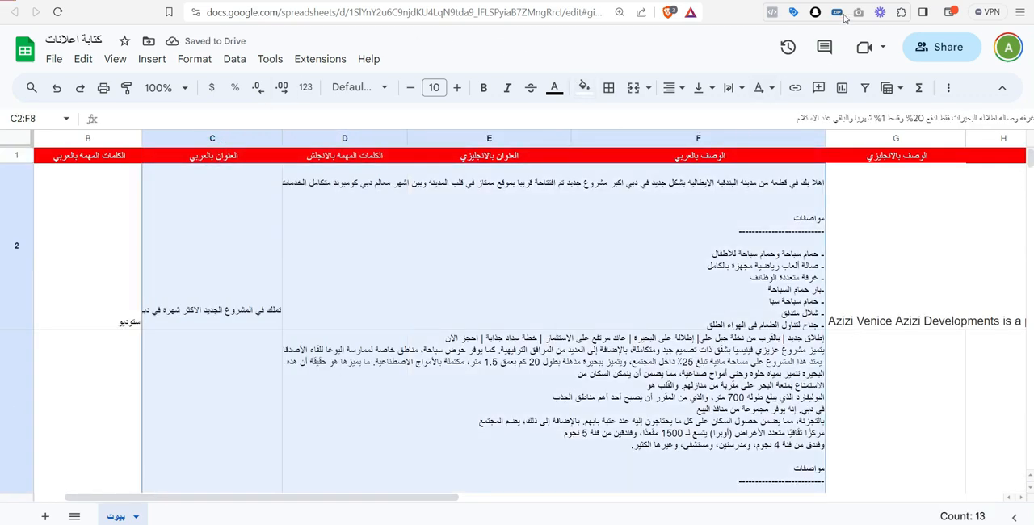
Step: Open Google Bard in a new browser tab through a web search for "bard" and dismiss its extensions introduction
key(ctrl+t)
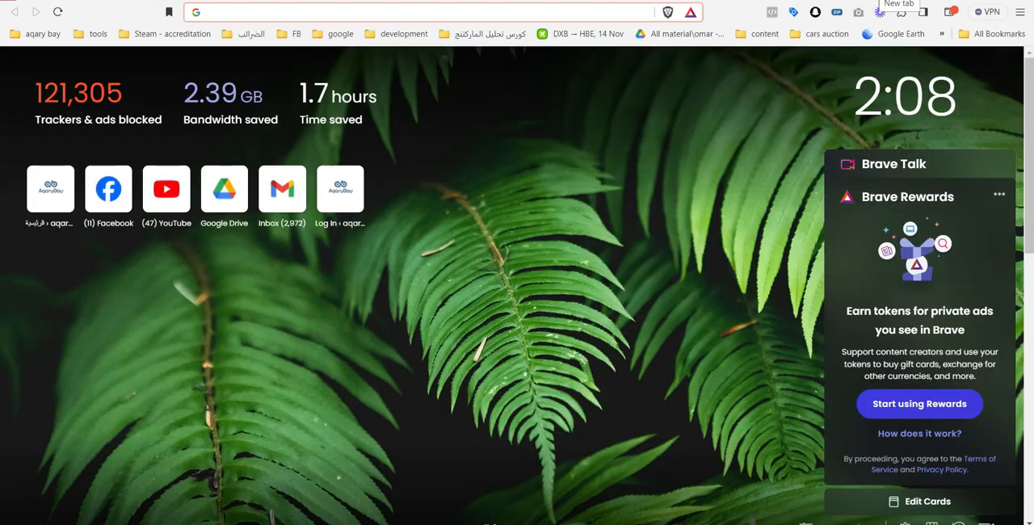
text(لاقش)
key(BackSpace)
key(BackSpace)
key(BackSpace)
key(BackSpace)
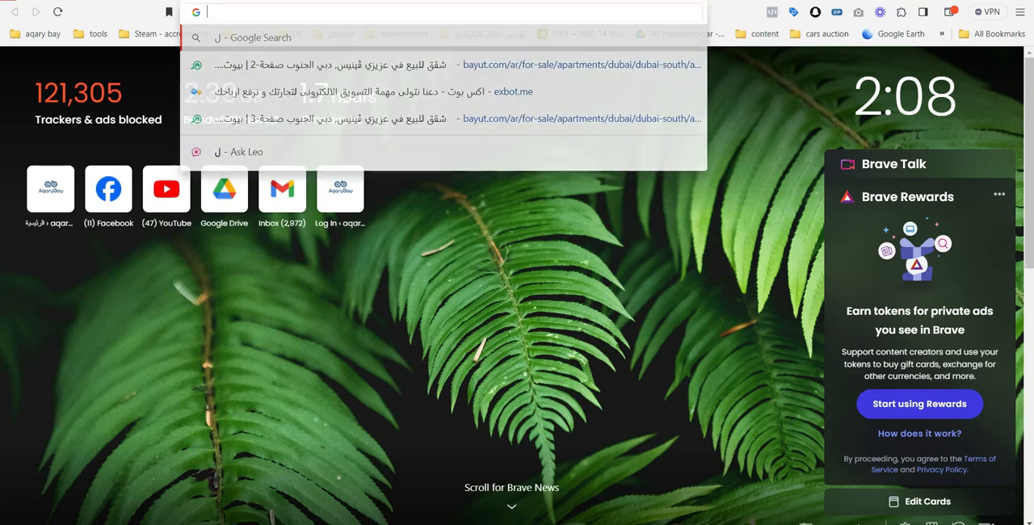
text(brad)
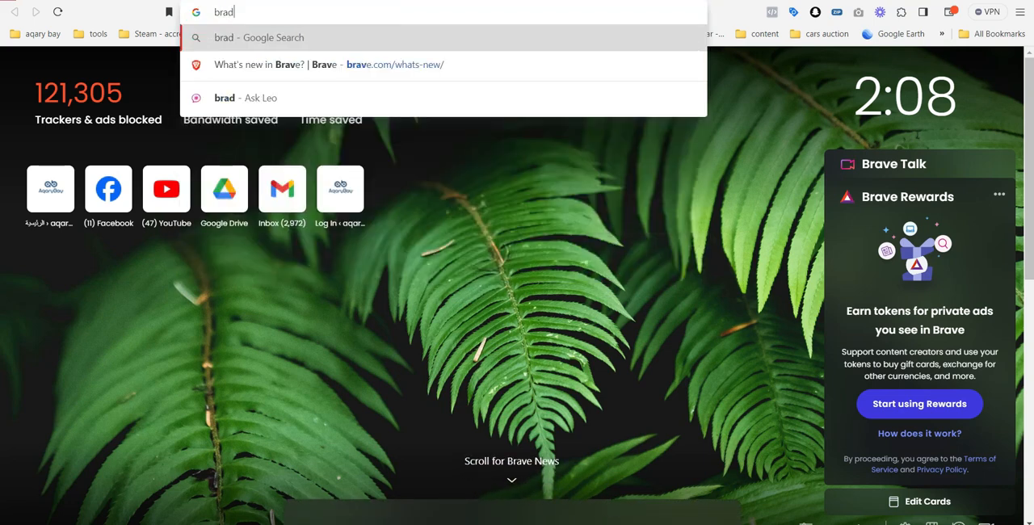
key(Return)
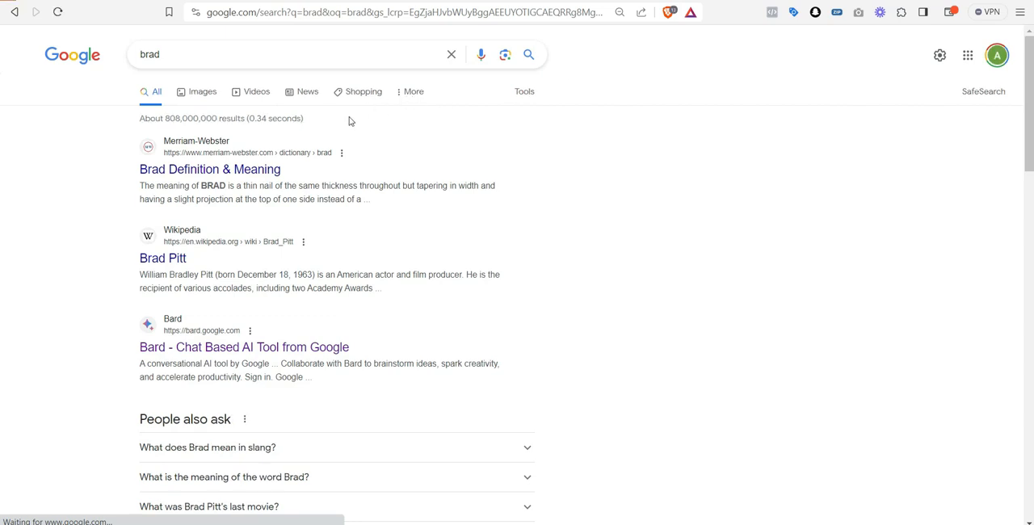
double_click(227, 54)
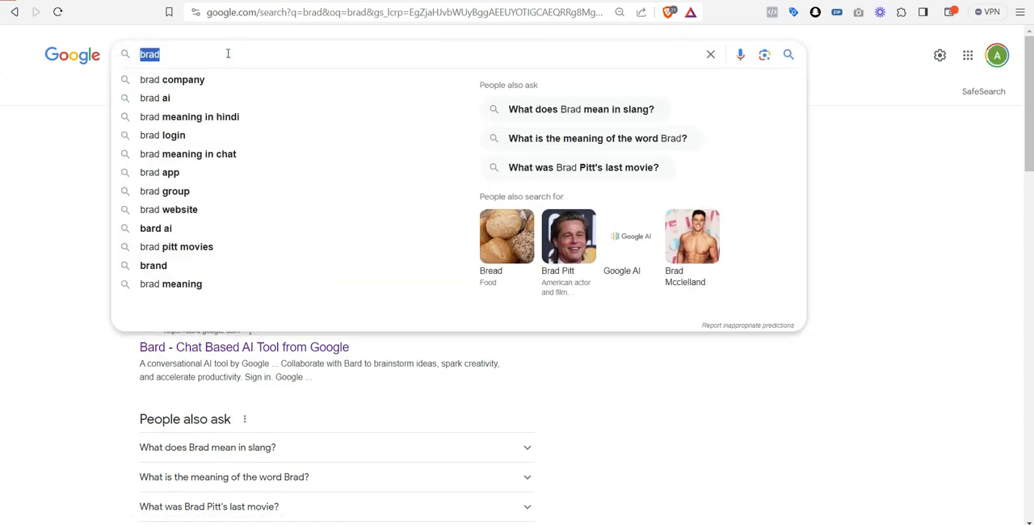
text(bard)
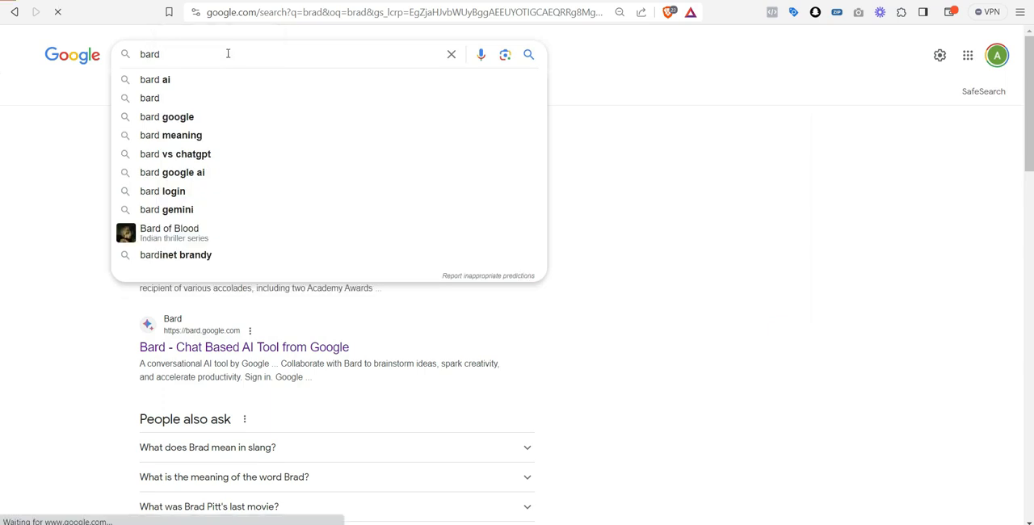
key(Return)
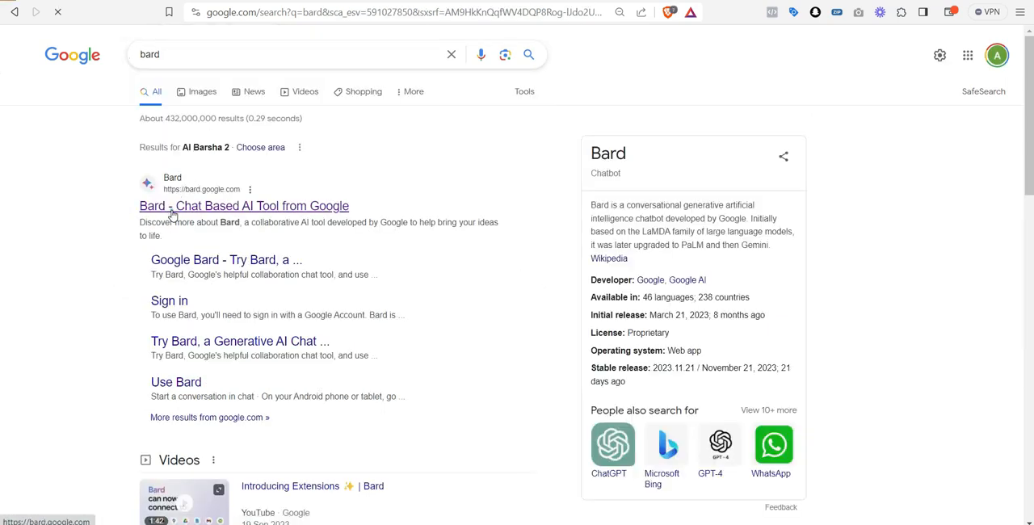
click(172, 211)
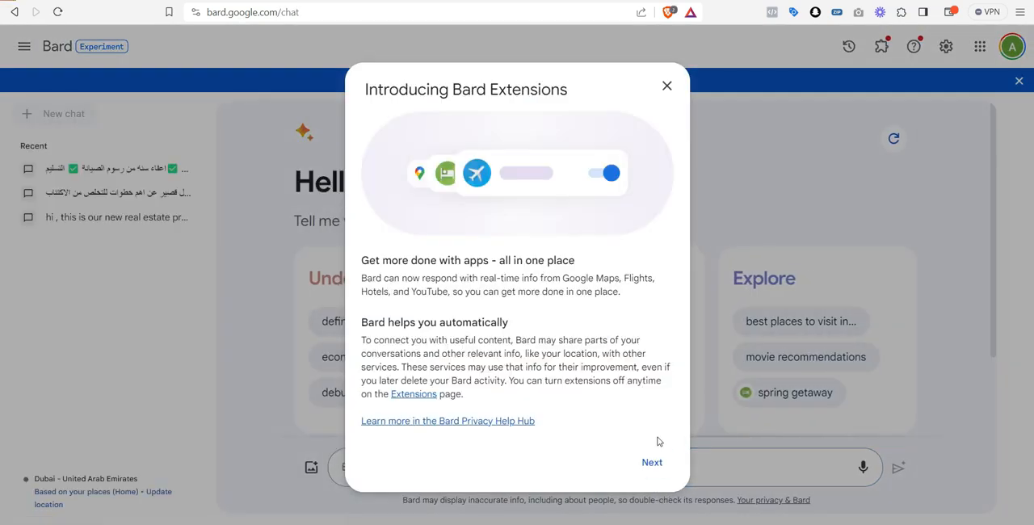
click(652, 462)
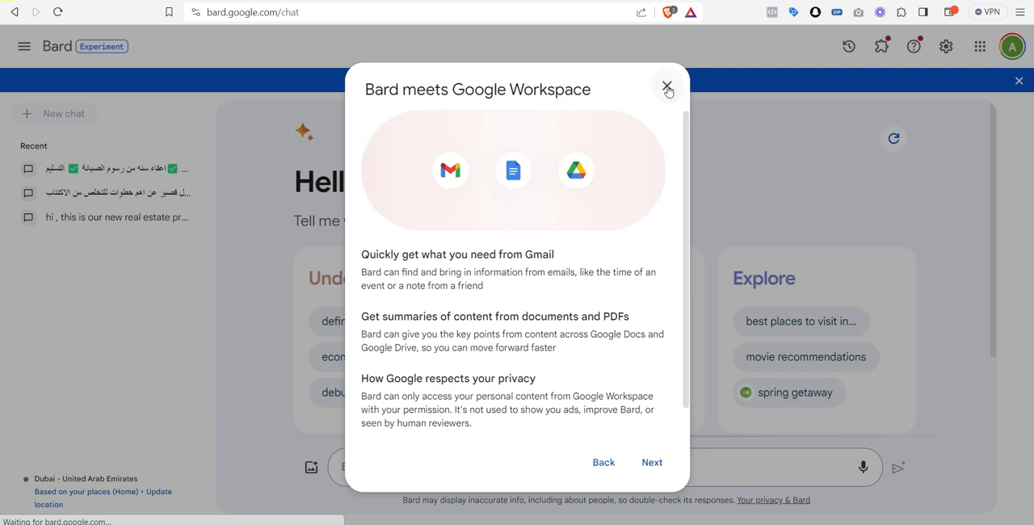
click(668, 87)
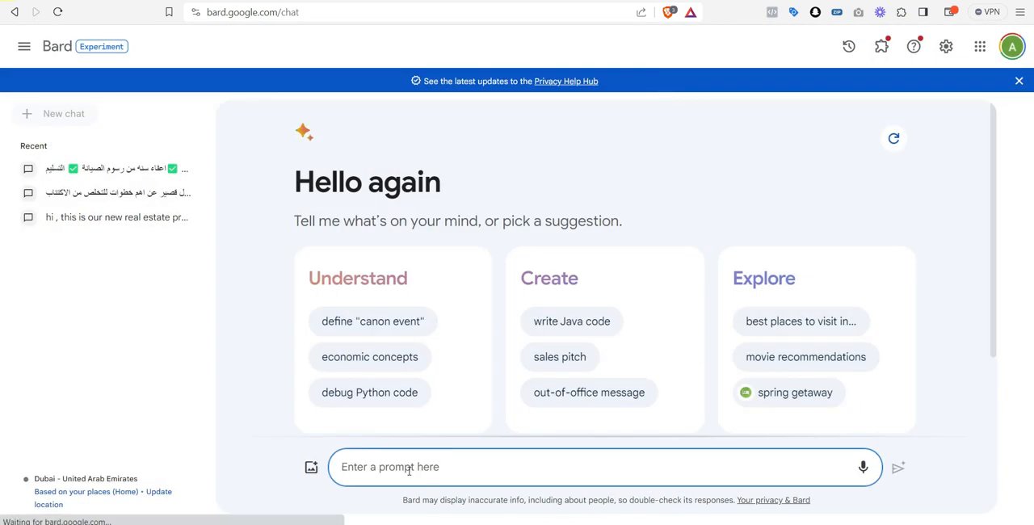
Step: Begin a Bard prompt with "اكتب اعلان مبوب لموقع اعلانات", leaving it unsent
text(اس)
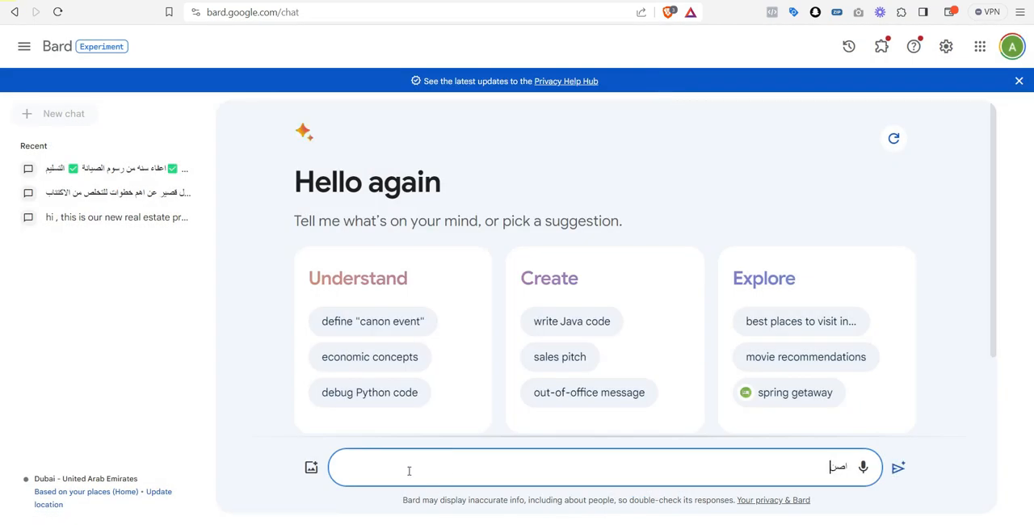
text(ن)
key(BackSpace)
key(BackSpace)
text(كت)
key(BackSpace)
text(تب اعلان مبوب لموقع اعلانات)
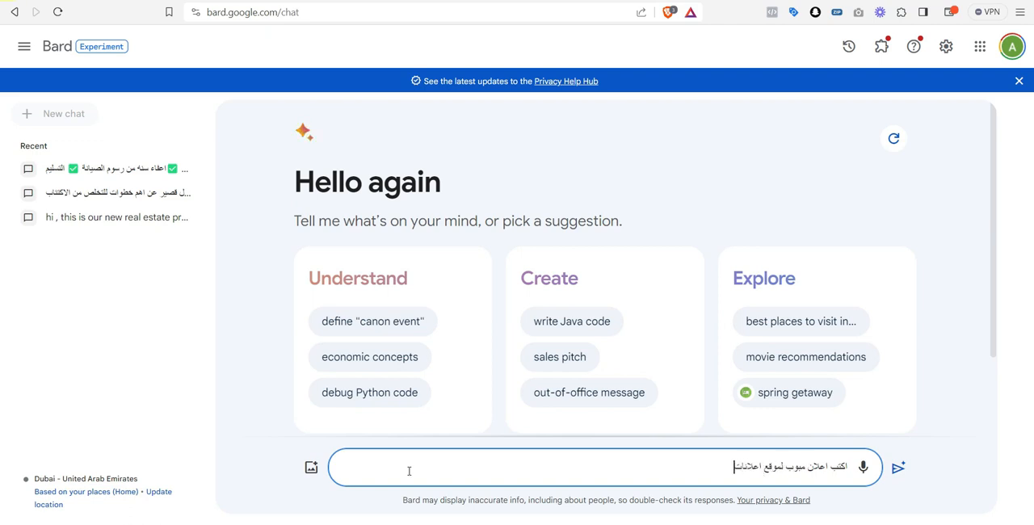
Step: Insert "عقارى" after "اعلان" in the prompt and append "عقارية داخل دولة الامارات" at its end
click(808, 467)
text(عقارى)
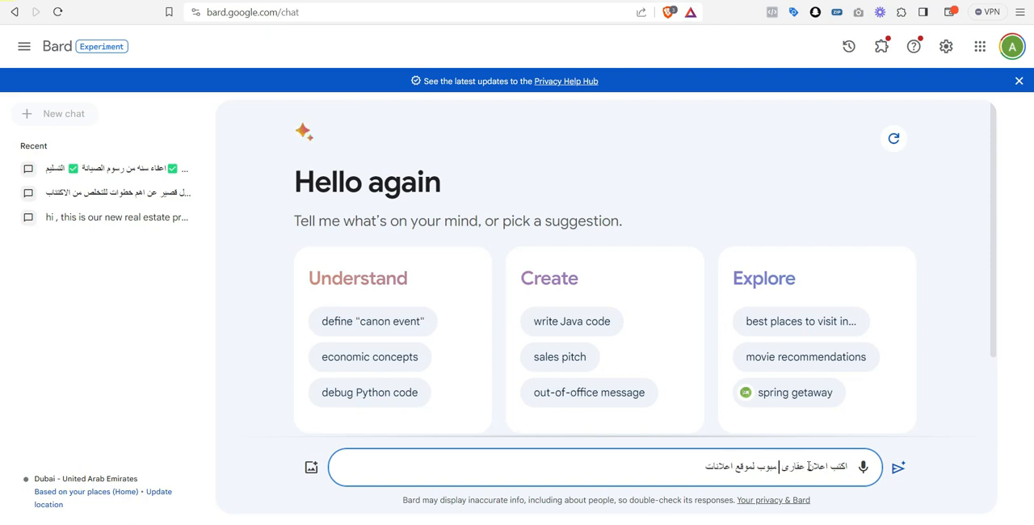
click(695, 472)
text(عقارية داخل دولة الامارات بعد ان ن)
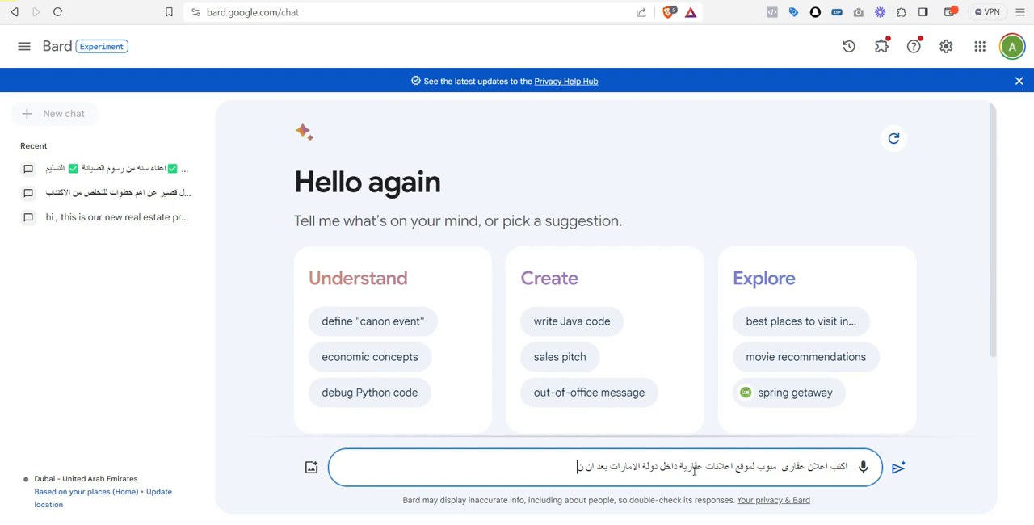
text( تقوم بسي)
Step: Extend the prompt with the keyword instruction "بعد ان تقوم باستخدام اهم الكلمات المفتاحية المستخدمه"
key(BackSpace)
text(ؤالى ع)
text(ن اهم الكلا)
text(م)
text(م)
key(BackSpace)
key(BackSpace)
key(BackSpace)
key(BackSpace)
key(BackSpace)
key(BackSpace)
key(BackSpace)
key(BackSpace)
key(BackSpace)
key(BackSpace)
key(BackSpace)
key(BackSpace)
key(BackSpace)
key(BackSpace)
key(BackSpace)
key(BackSpace)
text(استخدام اهم الكلامات)
key(BackSpace)
key(BackSpace)
key(BackSpace)
key(BackSpace)
text(ك)
key(BackSpace)
text(مات المفتاحية الم)
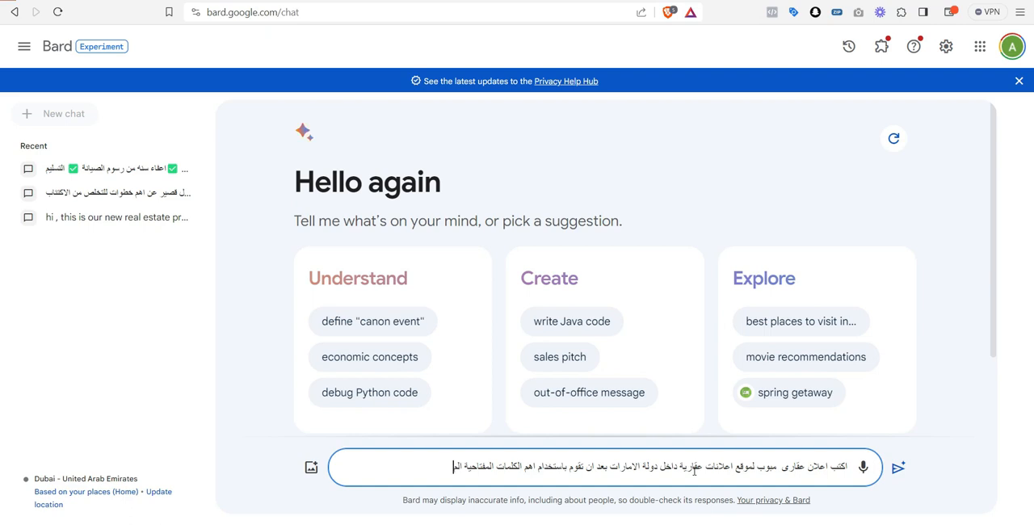
text(ستخدمة فى البحث عن العقارات)
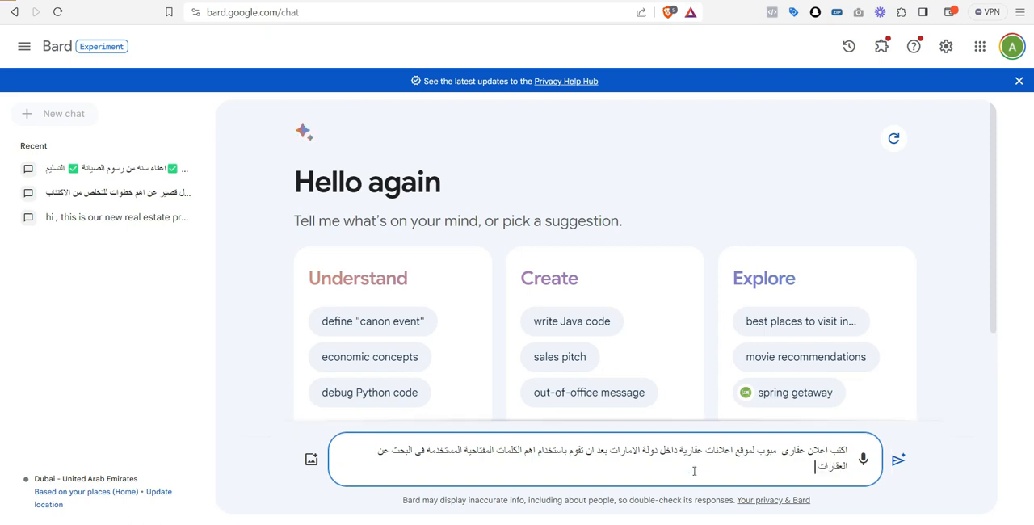
text( ب)
text(دبي)
Step: Specify the keyword topic in the prompt as "فى البحث عن العقارات تحت الانشاء بدبي"
text(تحت )
text(الانشاء)
key(BackSpace)
text(ء)
Step: Continue the Bard prompt with "و بعد ان تقوم بالاستعانه ببعض العناوين" after the keyword topic
click(698, 471)
text(و بعد ان تقون)
key(BackSpace)
text(م)
text( بتحد)
key(BackSpace)
text(ليل)
key(BackSpace)
key(BackSpace)
key(BackSpace)
key(BackSpace)
text(سؤالى)
text( عن)
key(BackSpace)
key(BackSpace)
key(BackSpace)
key(BackSpace)
key(BackSpace)
text(بعد ان تقوم بالإستعانه ببعض العناوين)
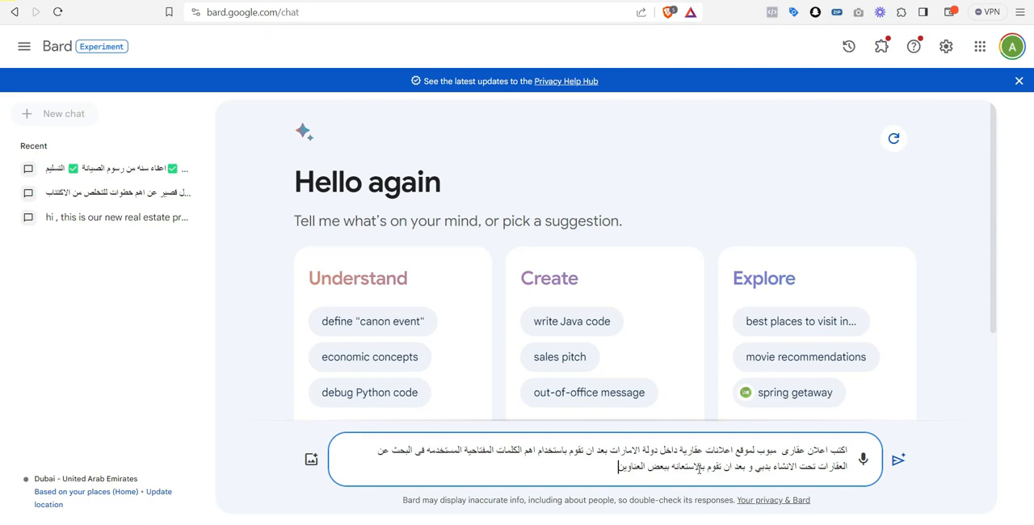
text( و الموصف الخاص بالشروع التى س)
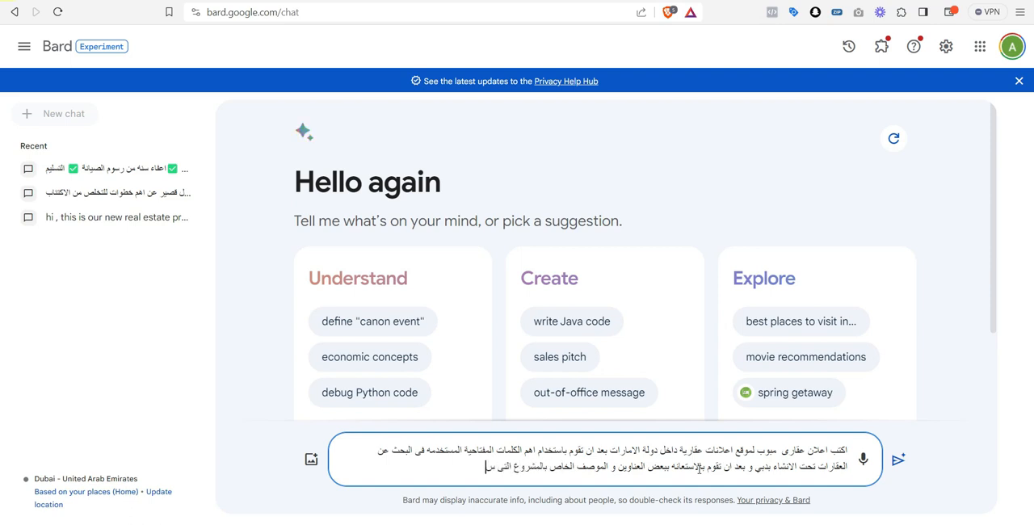
text(وف اقدمها لك)
Step: Complete the prompt with "و الموصف الخاص بالمشروع التى سوف اقدمها لك عندما تكون جاهز" and send it
text(عندما تكون جاهز)
key(Return)
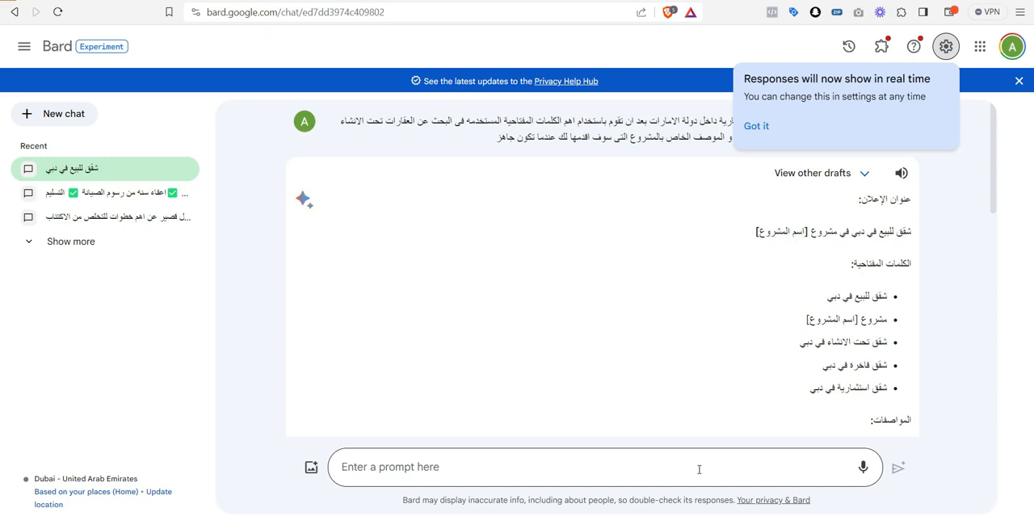
Step: Read through Bard's generated ad from title to analysis, dismissing the real-time responses notice
scroll(776, 388, down, 3)
scroll(776, 388, down, 3)
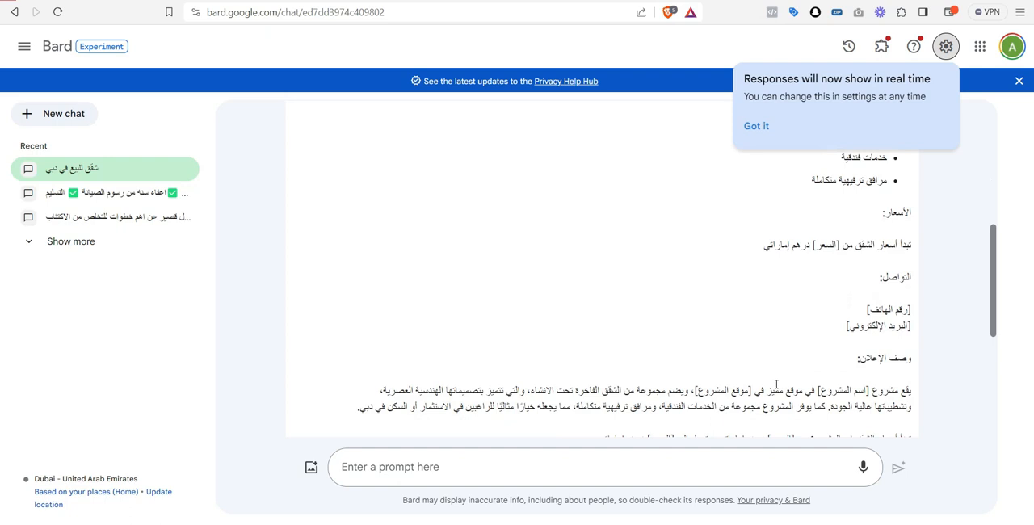
scroll(776, 385, down, 1)
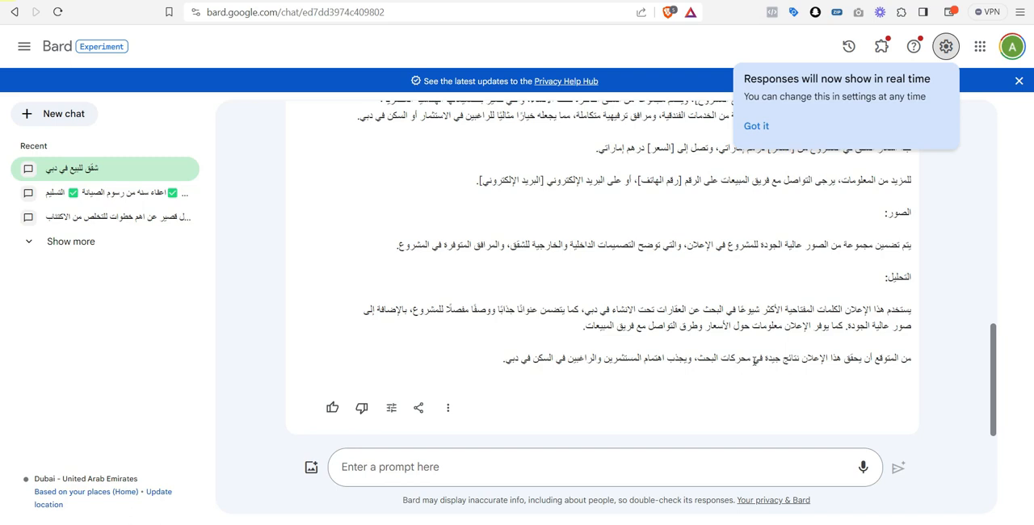
scroll(754, 364, up, 10)
scroll(744, 259, down, 1)
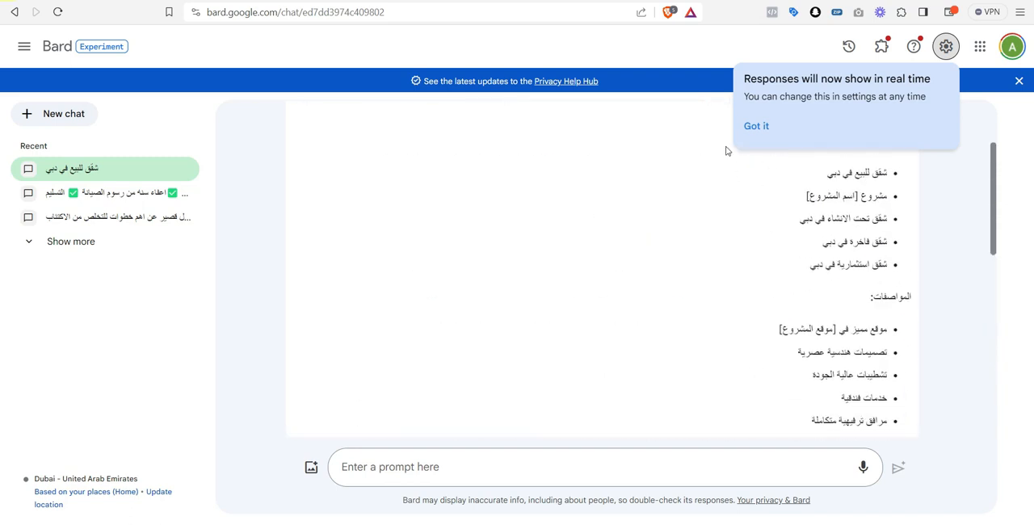
click(748, 131)
scroll(784, 211, down, 8)
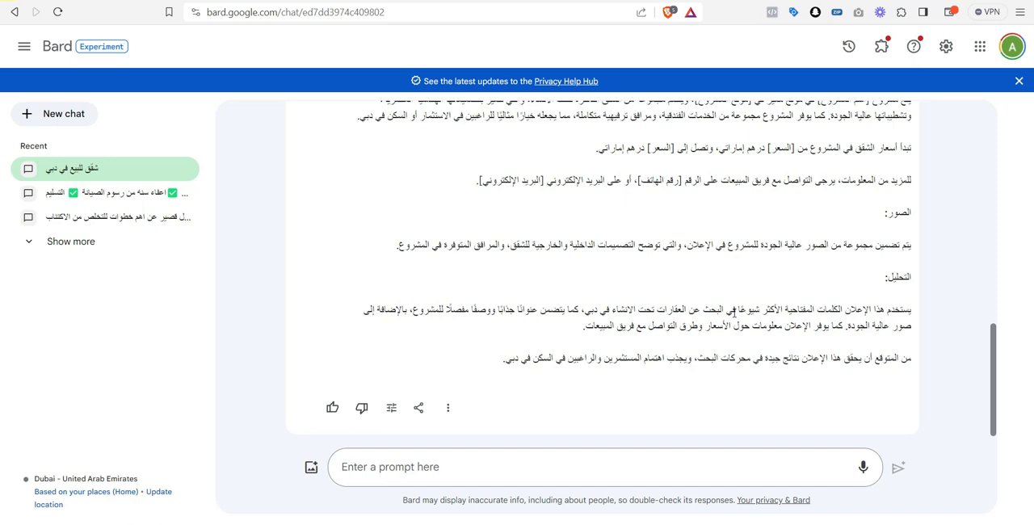
scroll(733, 309, up, 10)
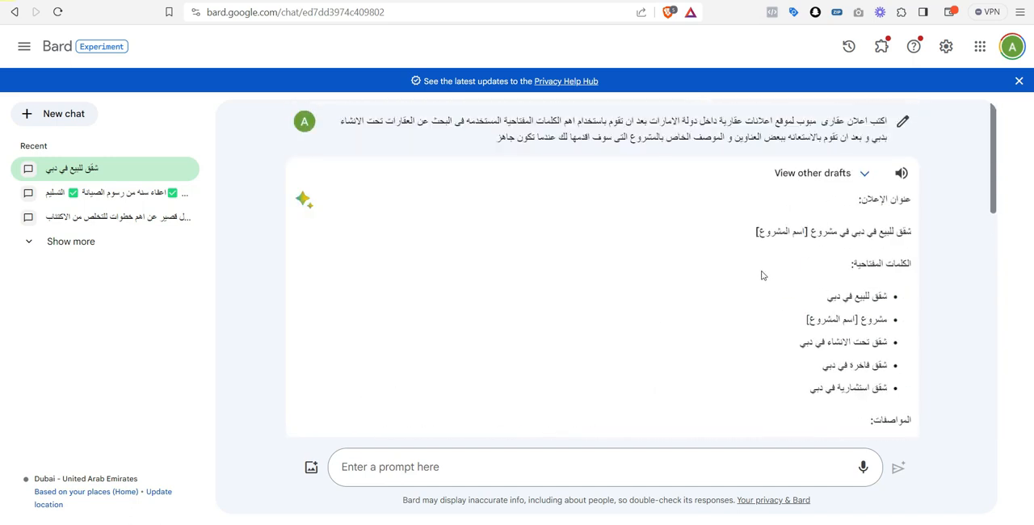
Step: Expand the other drafts of the ad, view Draft 2, and read through Draft 3
click(864, 174)
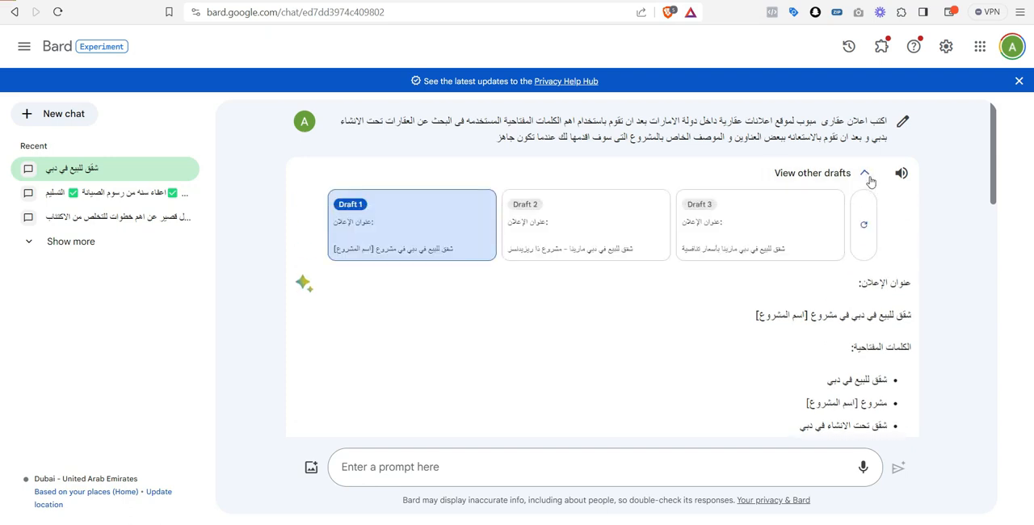
click(607, 229)
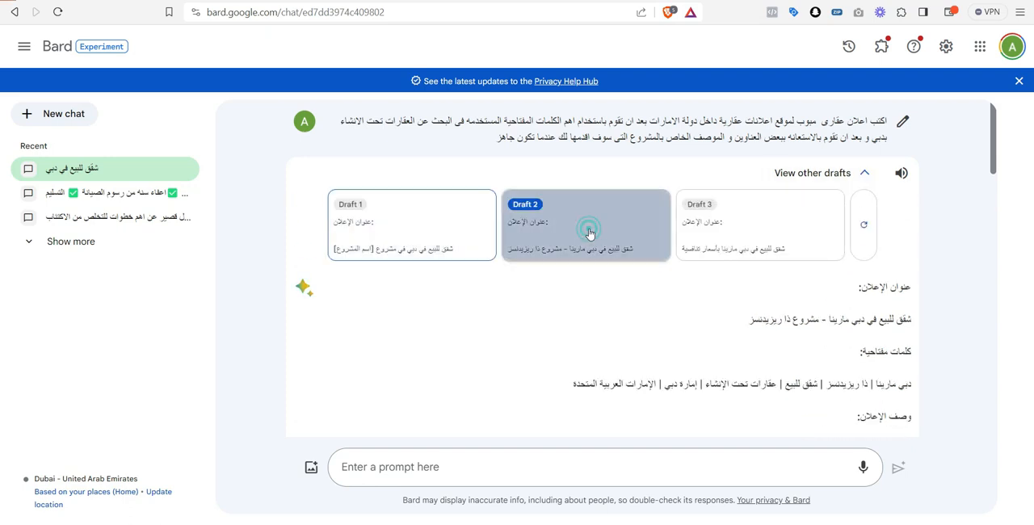
click(748, 234)
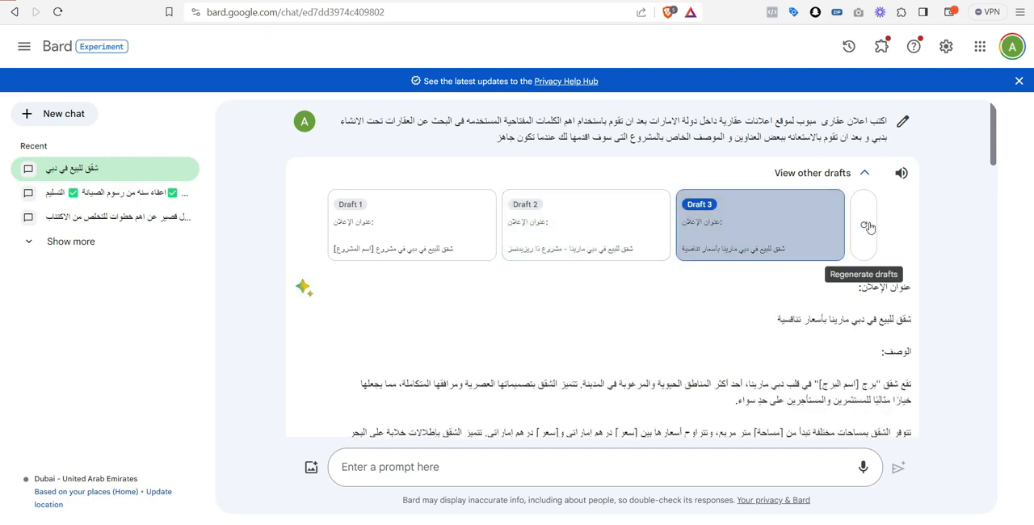
scroll(772, 317, down, 1)
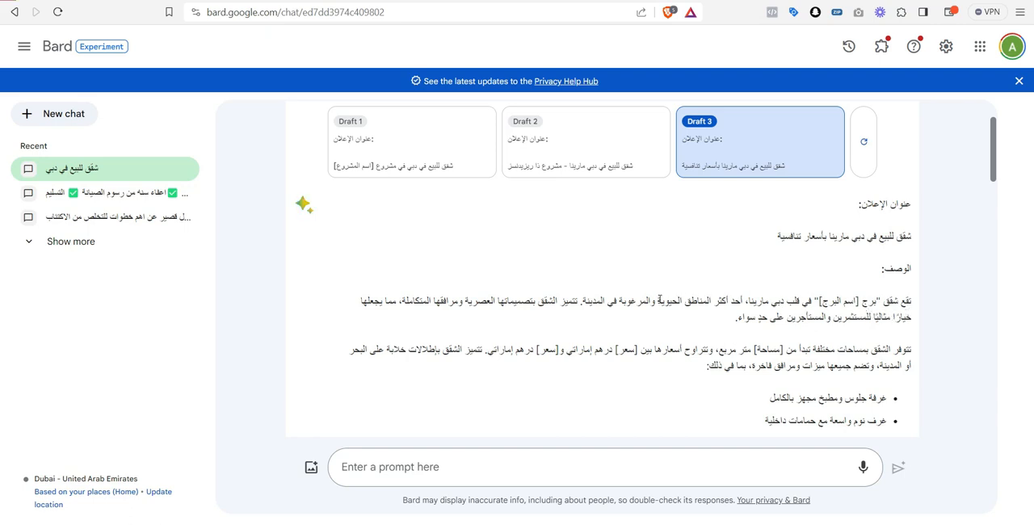
scroll(540, 301, down, 5)
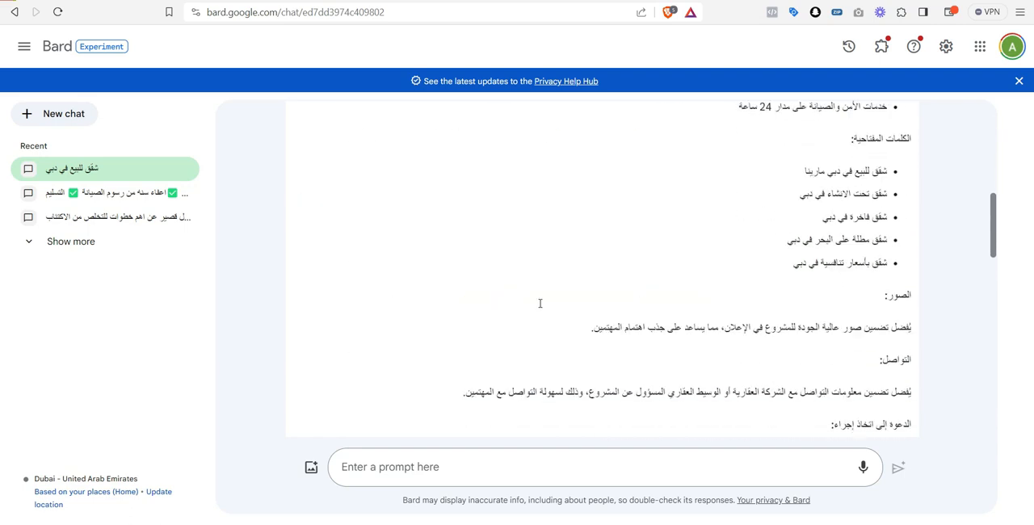
Step: Begin a follow-up prompt reading "استعن بالعناوين التاليه لمساعدتك فى فهم صفات المشروع :" and start a new line below it
click(556, 472)
text(اس)
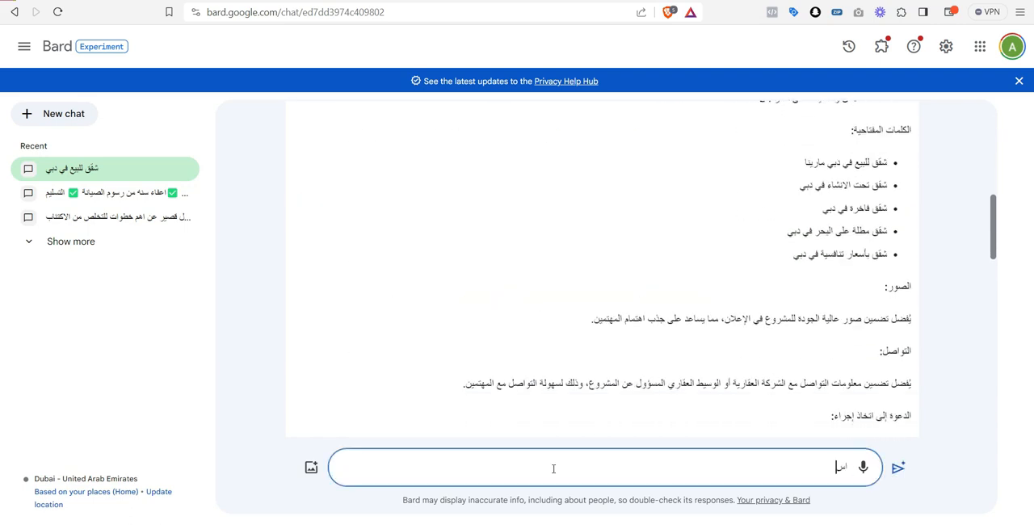
text(تعن بالعناوين التاليه لمساعدتك في)
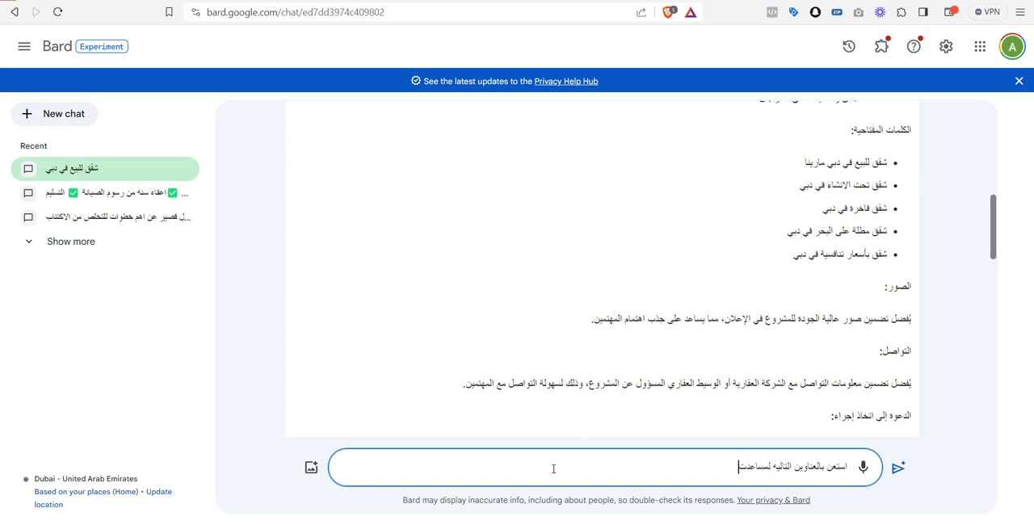
text( فهم)
text(صفات المشروع :)
key(shift+Return)
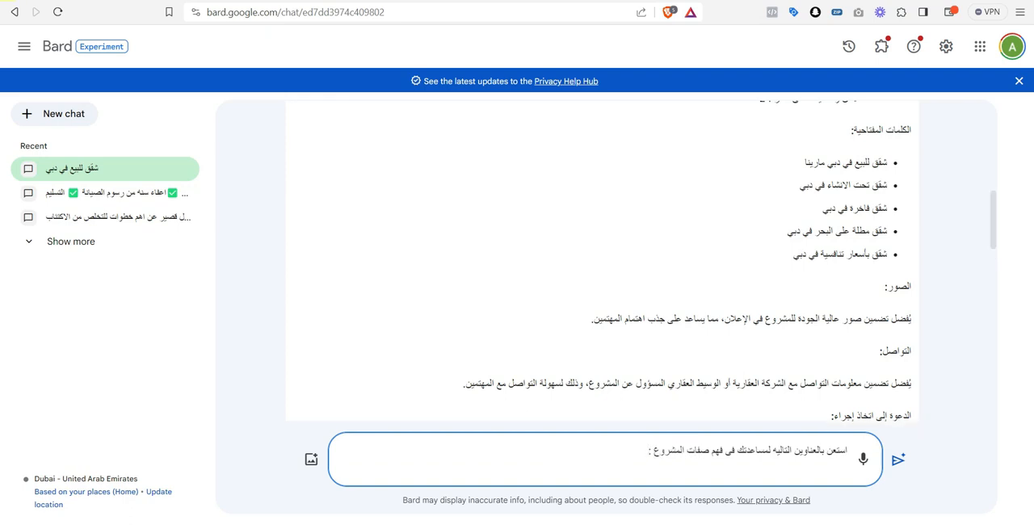
Step: Copy the Arabic titles in C2:C10 of the "كتابة اعلانات" spreadsheet
key(ctrl+Tab)
click(365, 271)
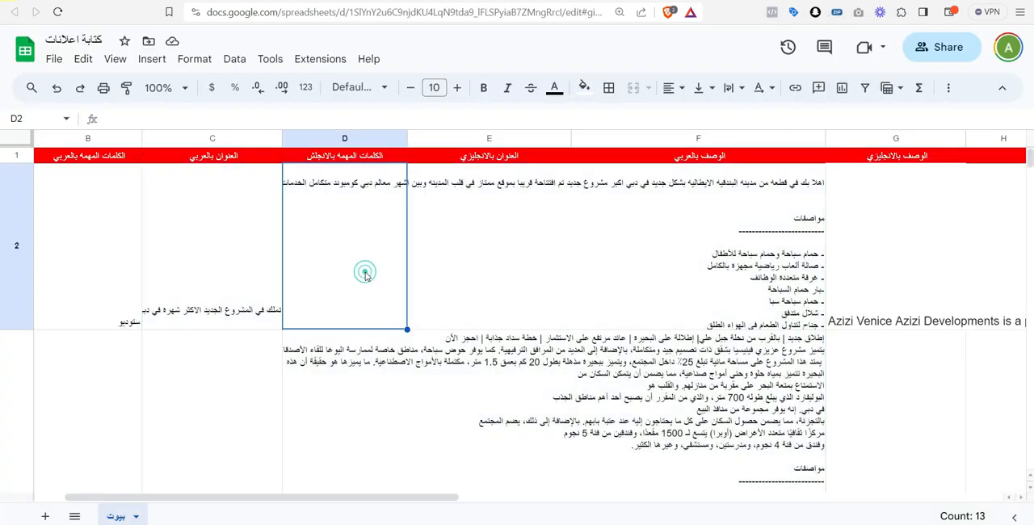
click(243, 202)
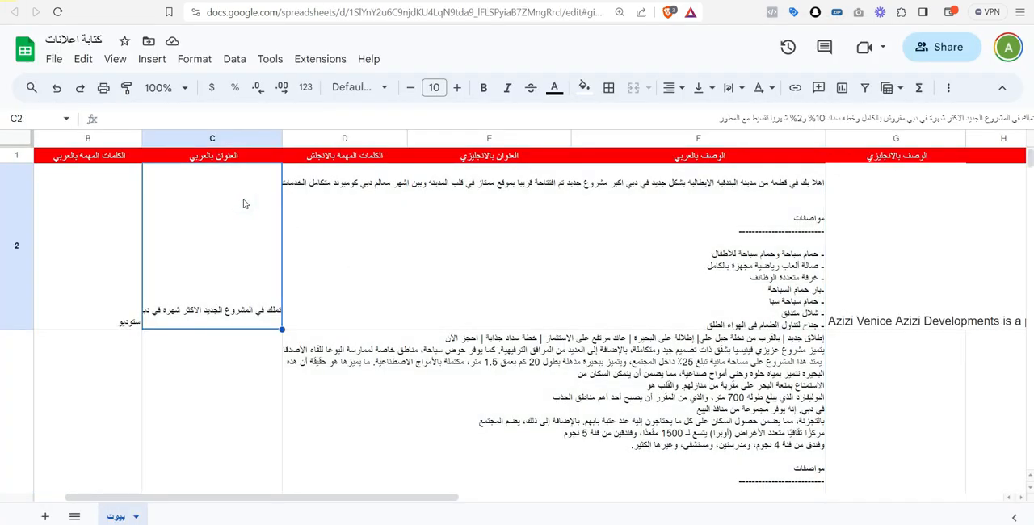
double_click(243, 198)
drag(242, 198, 227, 380)
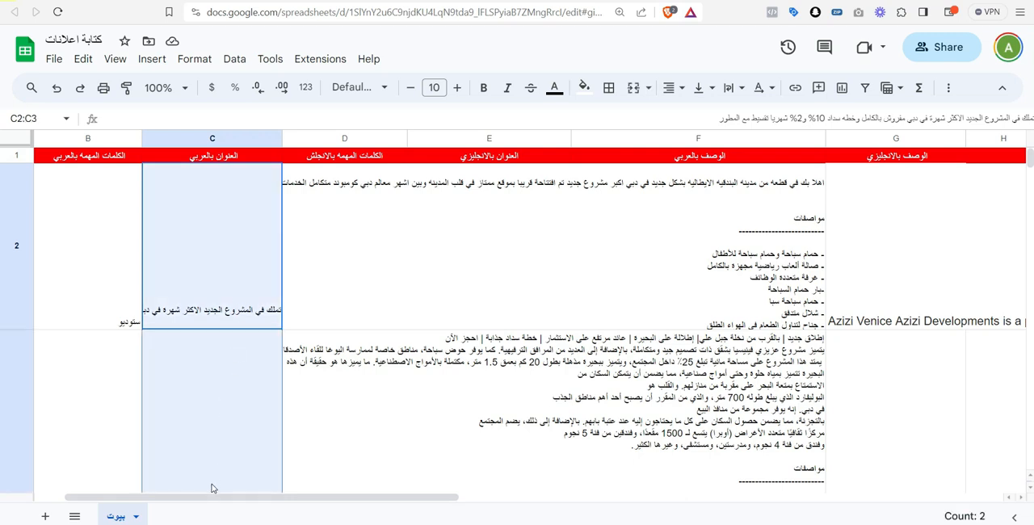
key(Up)
key(Down)
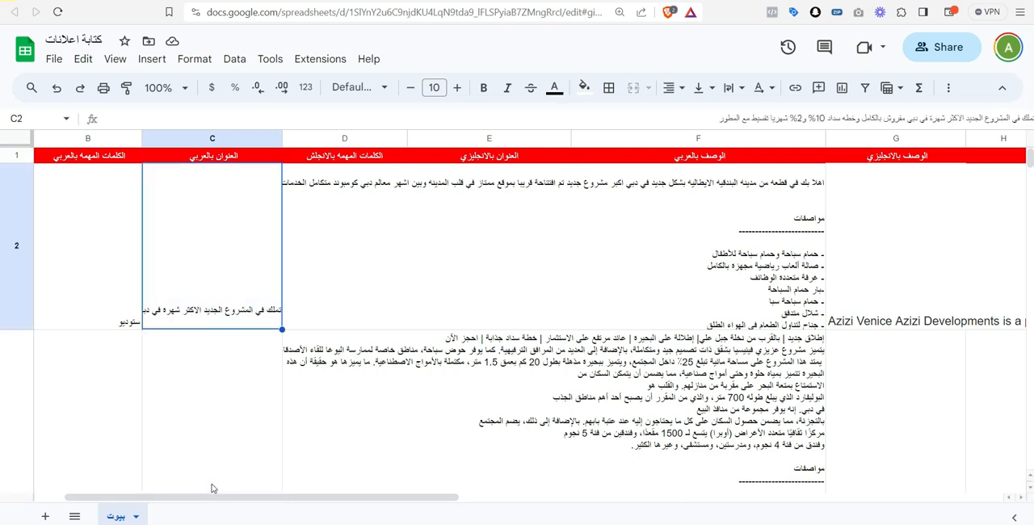
key(shift+Down)
key(shift+Down)
key(shift+Down)
key(shift+Down)
key(shift+Down)
key(shift+Down)
key(shift+Down)
key(shift+Down)
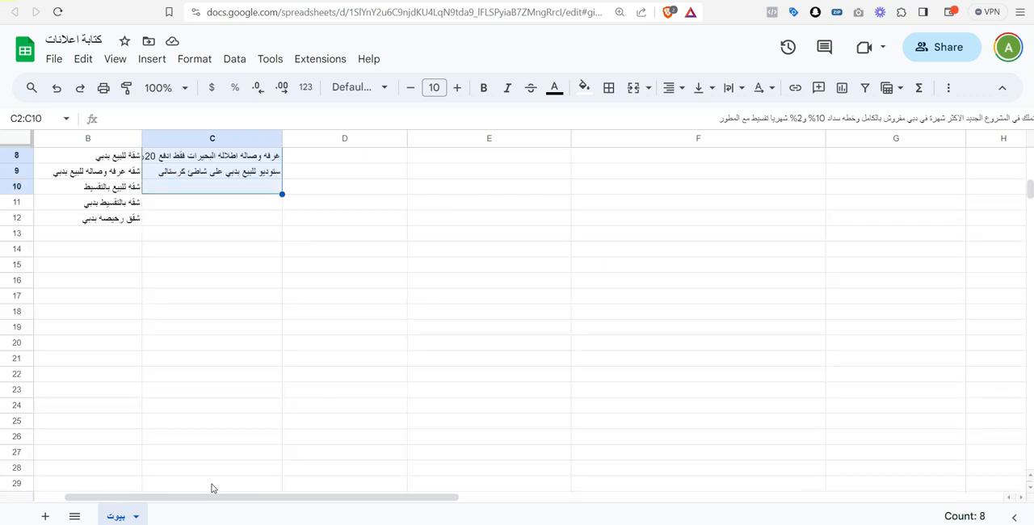
key(ctrl+c)
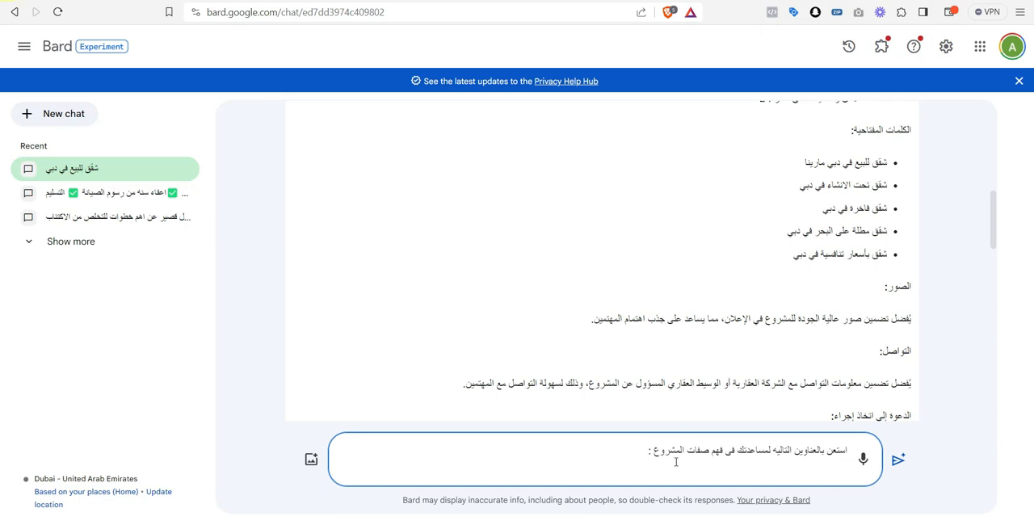
Step: Paste the copied titles into the Bard prompt, send it, and read the revised ad to its end
key(ctrl+v)
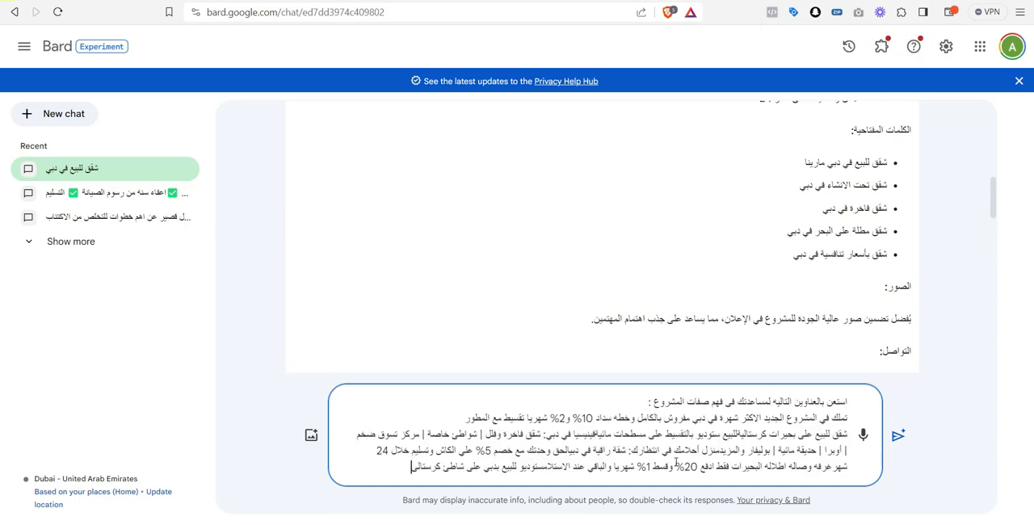
key(Return)
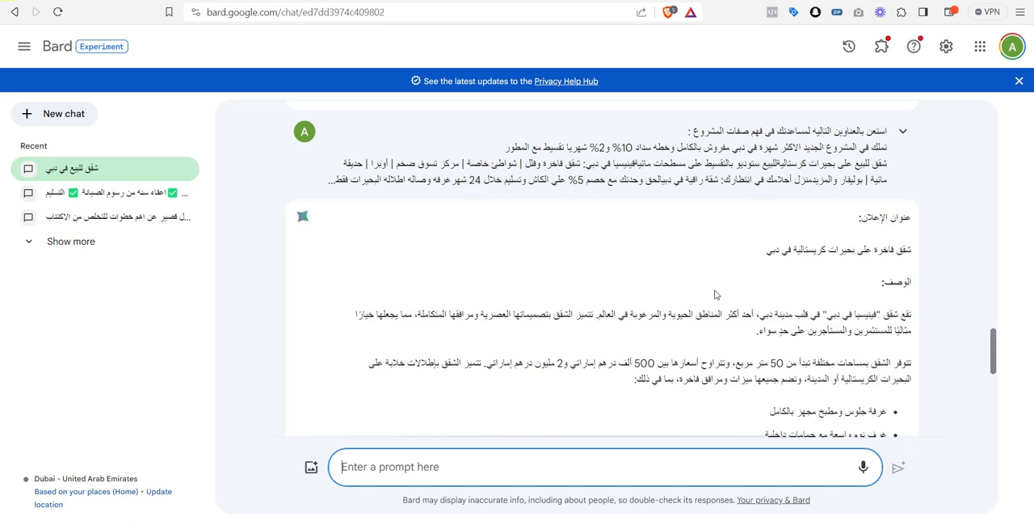
scroll(714, 295, down, 1)
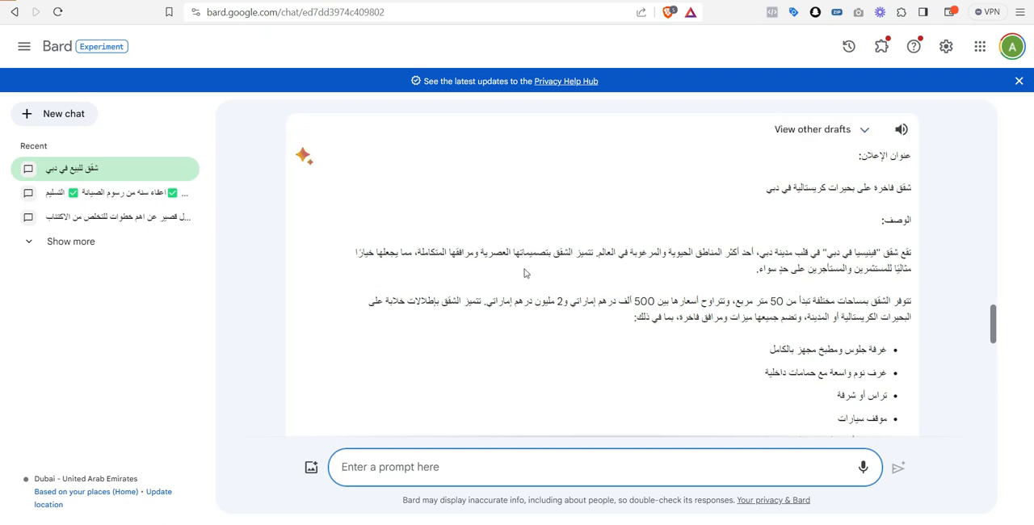
scroll(523, 273, down, 8)
scroll(524, 273, down, 3)
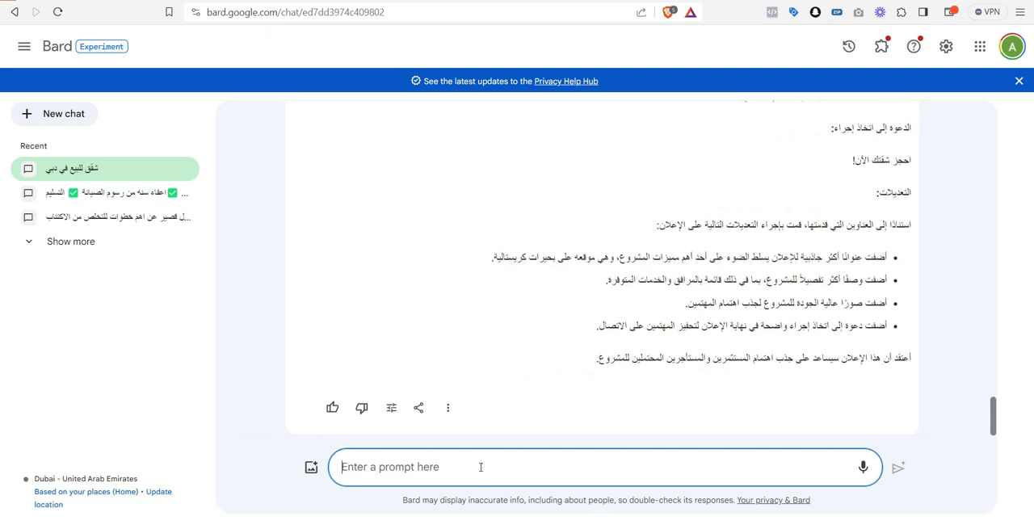
Step: Start another Bard prompt with "ايضا استعن ببعض امثلة الوصف"
text(و)
key(BackSpace)
text(اي)
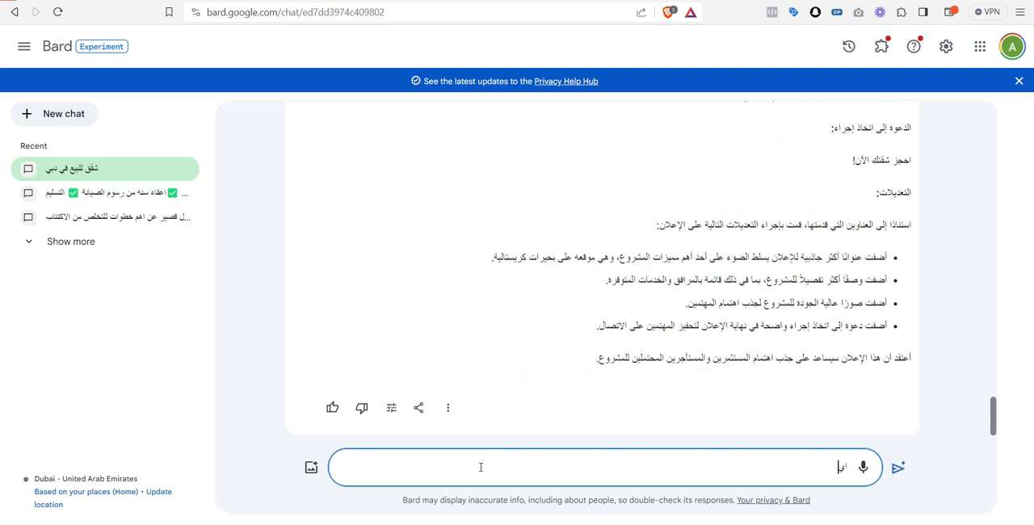
text(ضا استعن ببعض استة الوصف التى س)
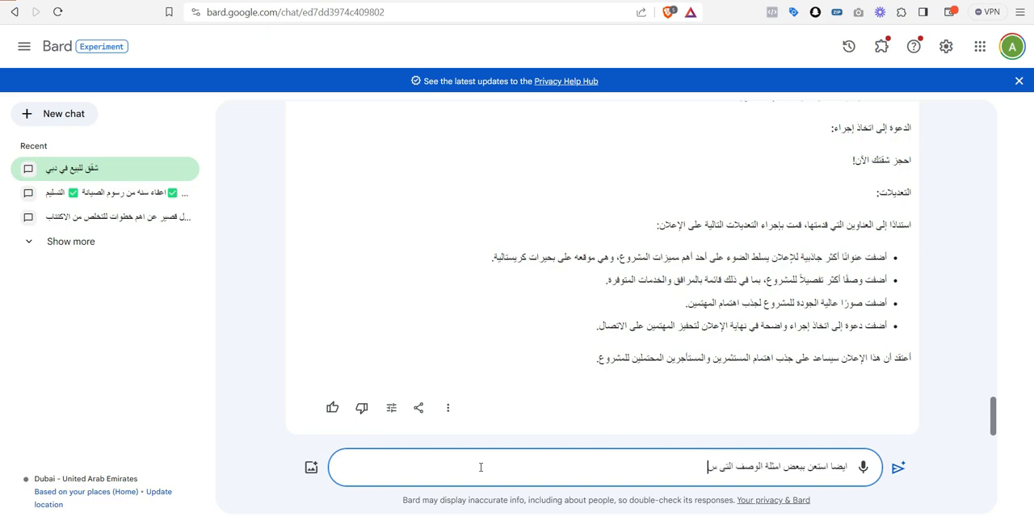
text(وف اقدمه)
text(ها اليك الان لتج)
text(سين)
text( جو)
text(دة الاع)
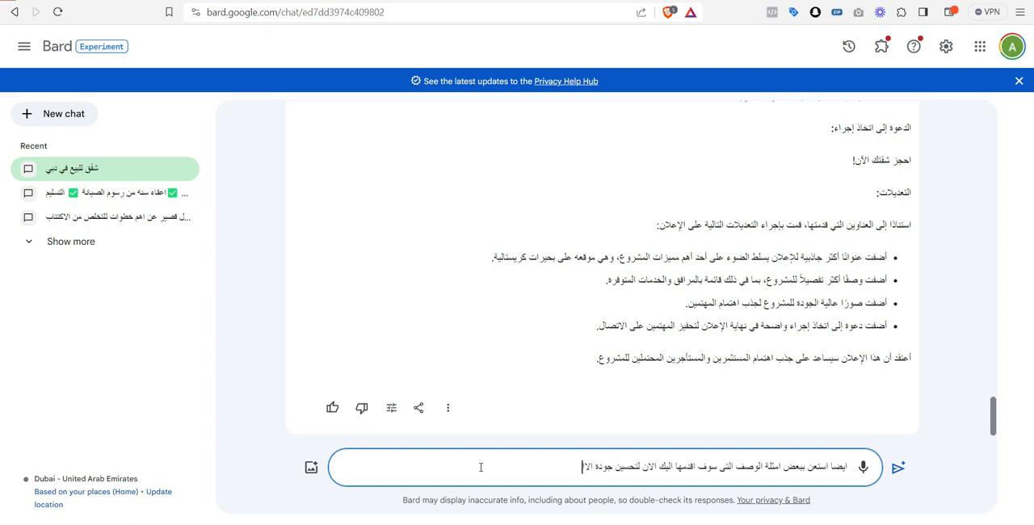
text(علان المبوب)
Step: Add a second prompt line reading "و جعله اكثر ظهورا فى محركات البحث و اكثر اقناعا للعملاء و"
key(shift+Return)
text(و جعله الثر ظهو)
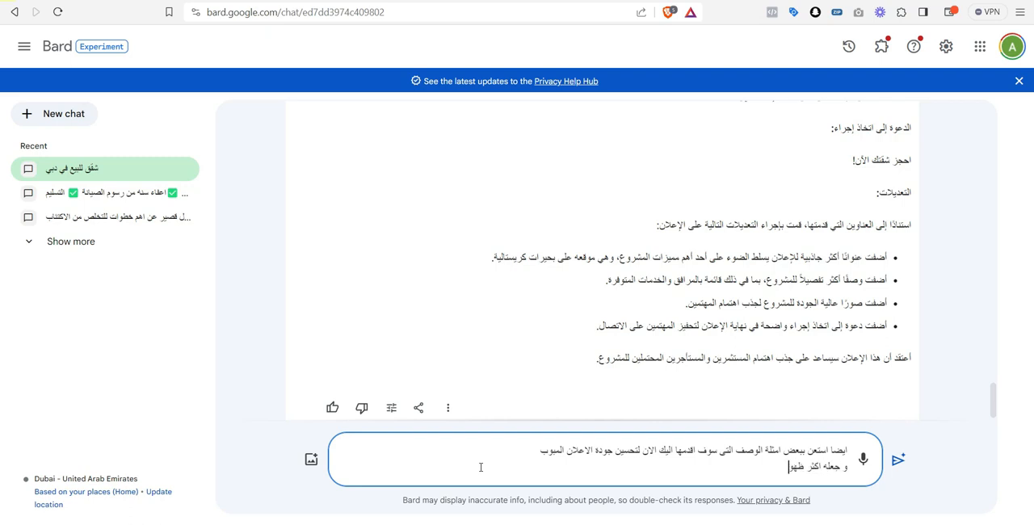
text(را فى محركات البحث و اكثر اقناعا للعم)
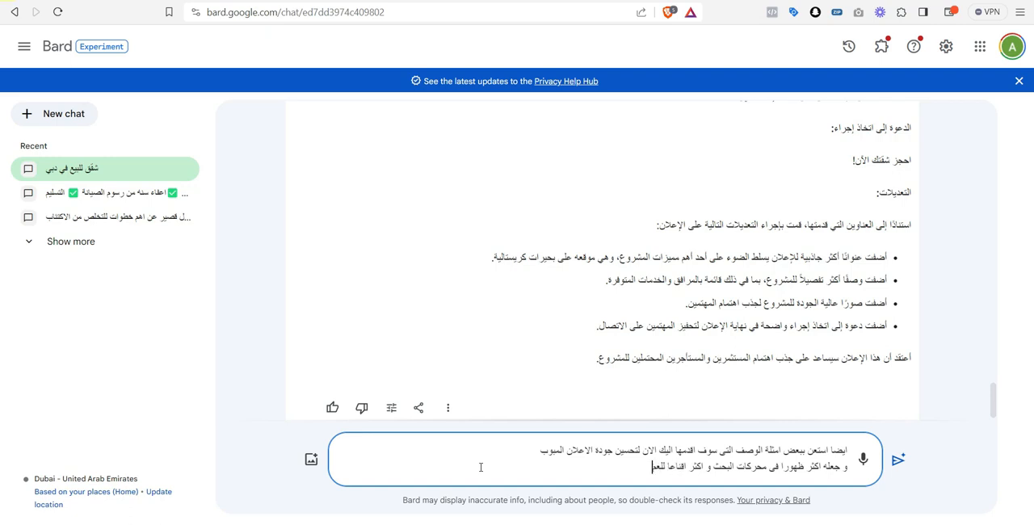
text(لاء و جزبهم)
Step: Continue the second line with "جذبهم و تشجيعهم على التسجيل و التواصل"
key(BackSpace)
key(BackSpace)
key(BackSpace)
key(BackSpace)
text(ذبهم و تشجيعهم على التسجيل و الت)
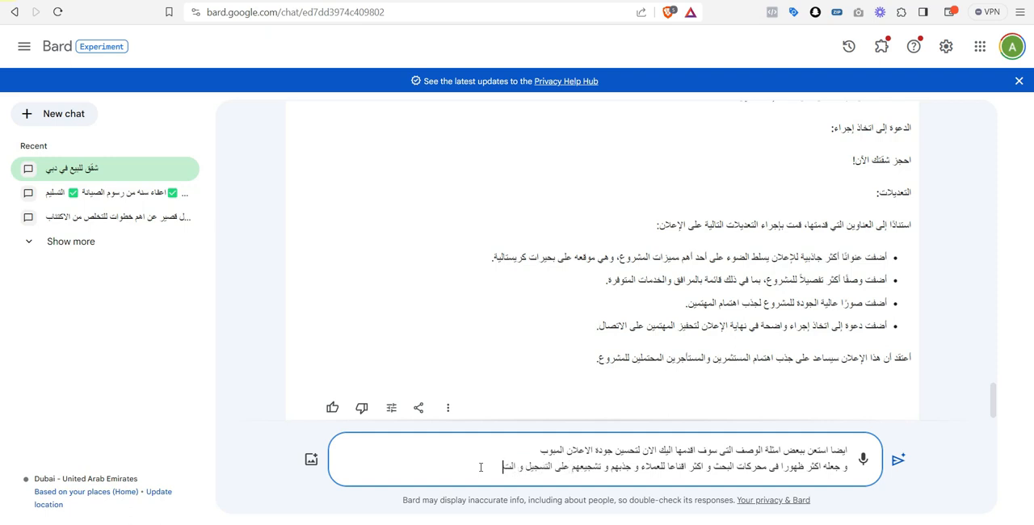
text(واصل معها /)
Step: End the sentence with "معنا :" and add blank lines below it for the description examples
key(shift+Return)
key(BackSpace)
key(BackSpace)
text(:)
key(shift+Return)
key(shift+Return)
key(shift+Return)
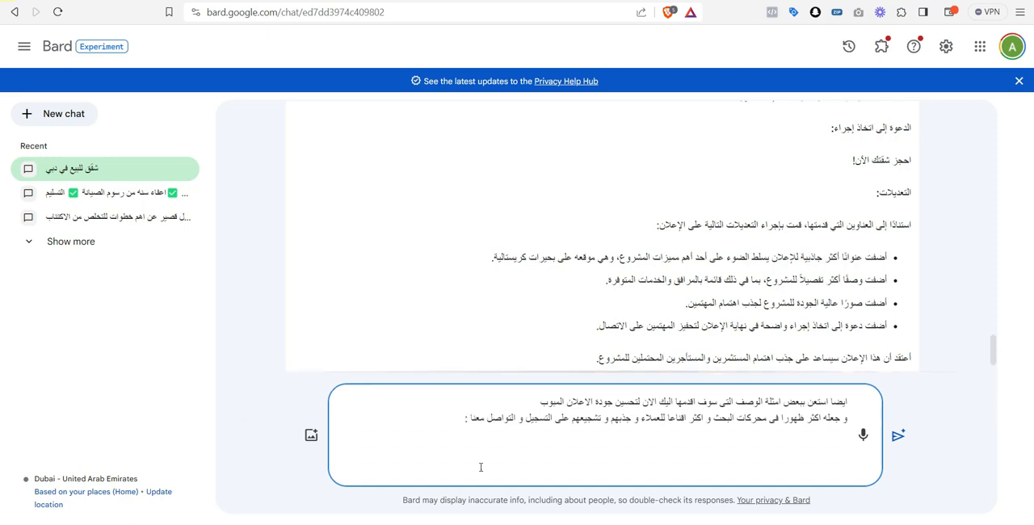
Step: Switch to the Google Sheets ad spreadsheet and copy the Arabic description cells from F2 through the five rows below
click(800, 0)
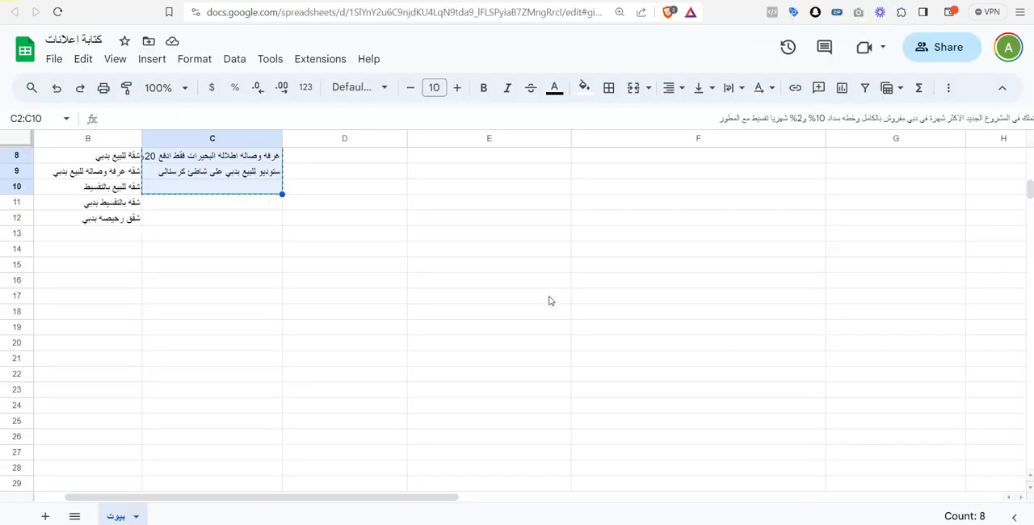
scroll(551, 300, up, 10)
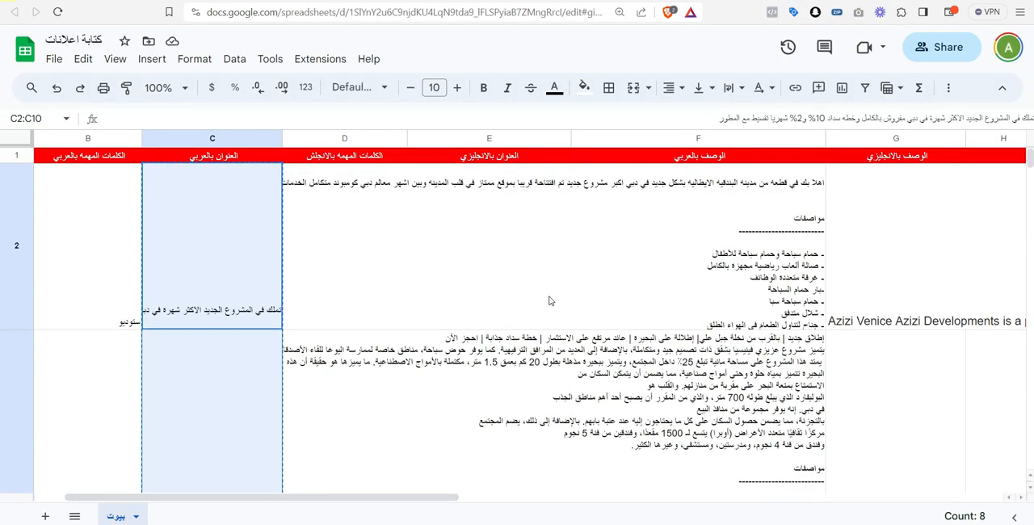
click(778, 192)
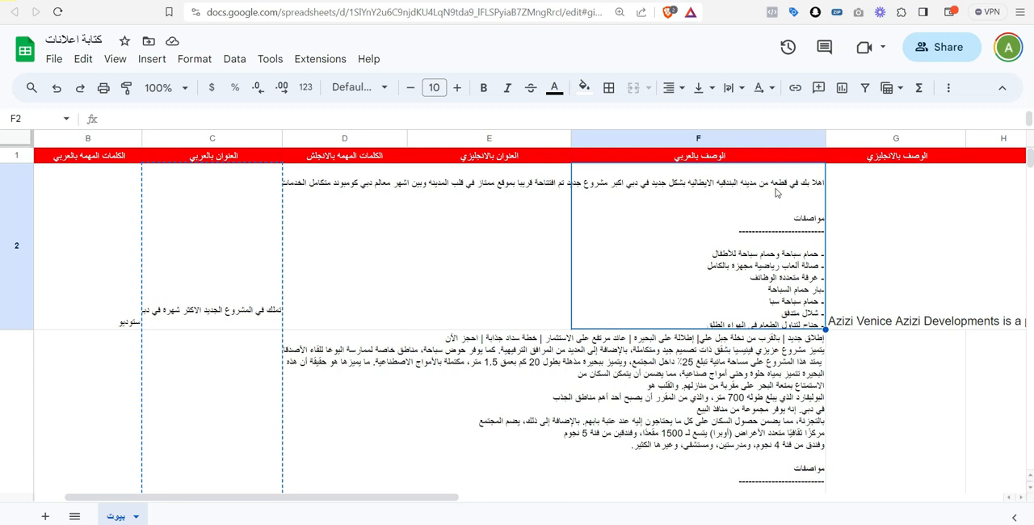
key(shift+Down)
key(shift+Down)
key(shift+Down)
key(shift+Down)
key(shift+Down)
key(shift+Down)
key(shift+Down)
key(ctrl+c)
Step: Return to Bard, paste the copied descriptions below the prompt text, and send the prompt
key(ctrl+Tab)
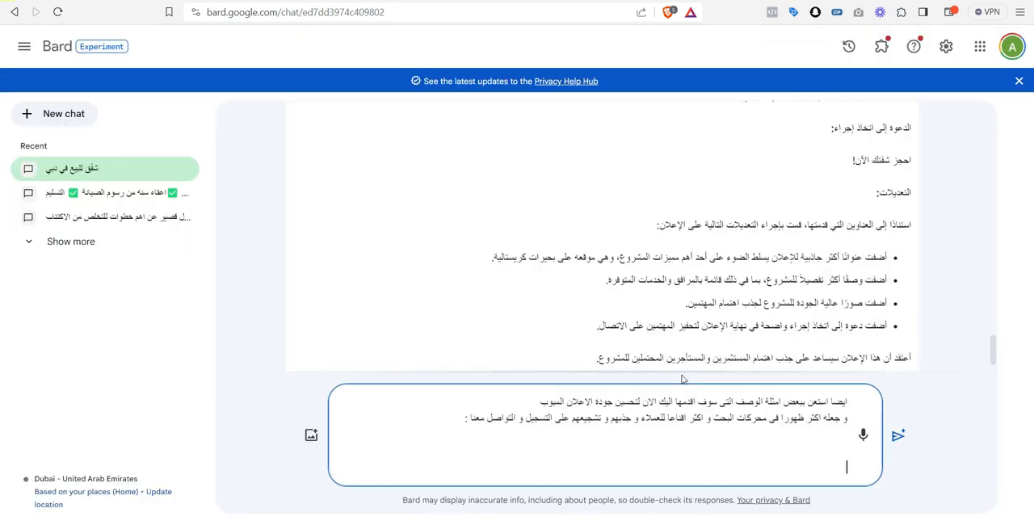
key(ctrl+v)
scroll(682, 375, up, 5)
scroll(682, 375, up, 2)
key(Return)
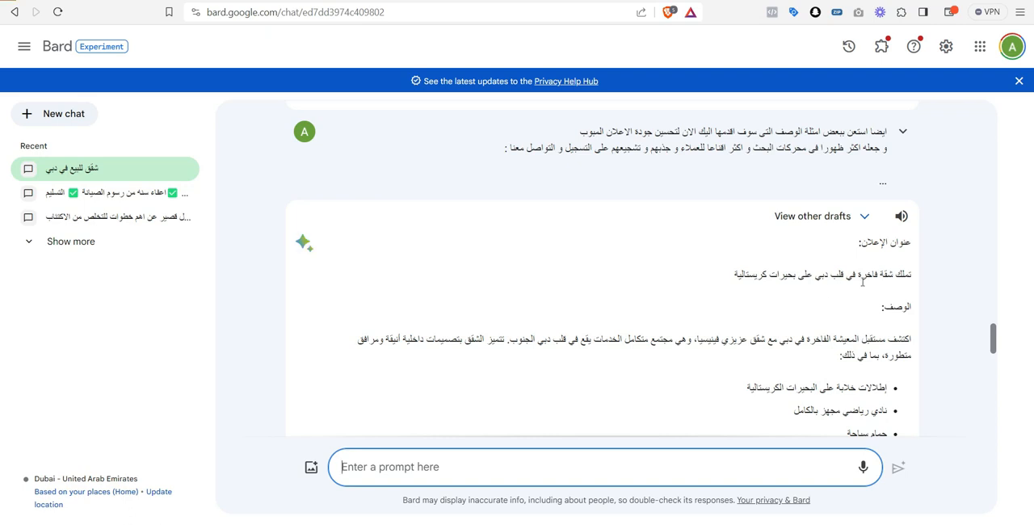
Step: Read through the generated ad's title, description, keywords and image section
scroll(731, 305, down, 1)
scroll(732, 304, down, 1)
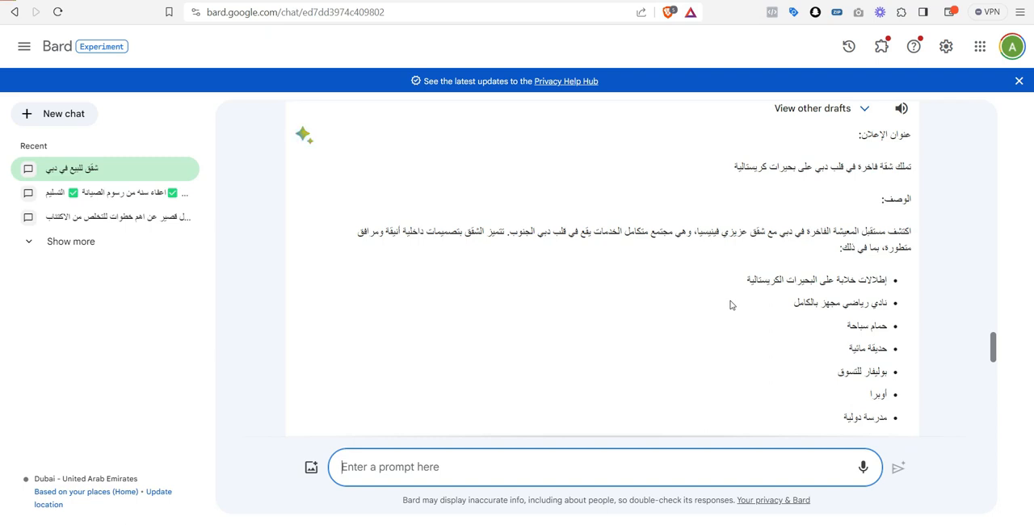
scroll(731, 306, down, 2)
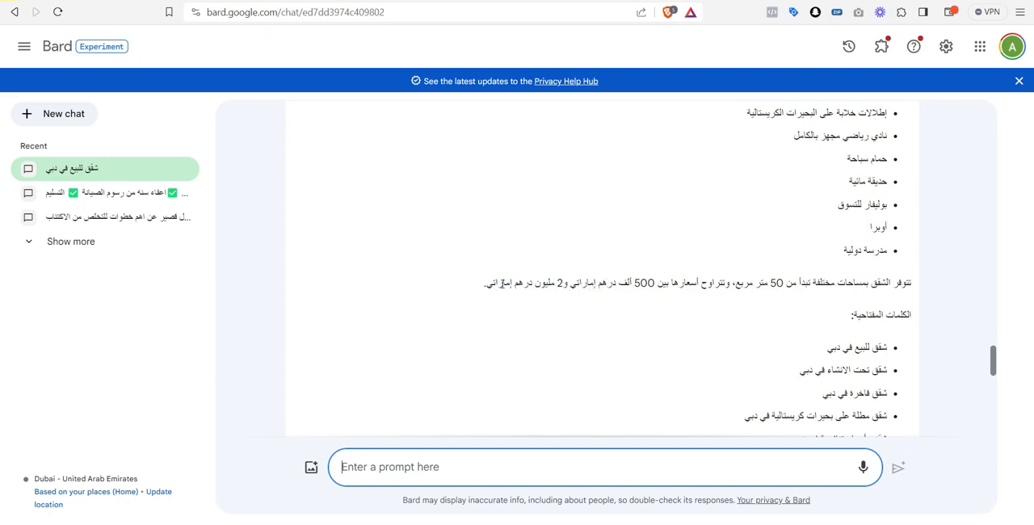
scroll(738, 345, down, 3)
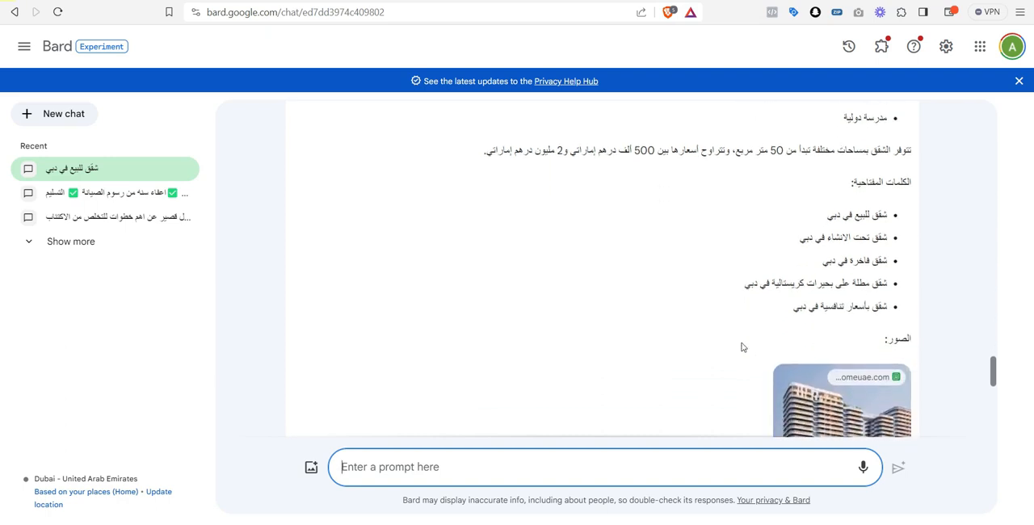
scroll(743, 347, up, 1)
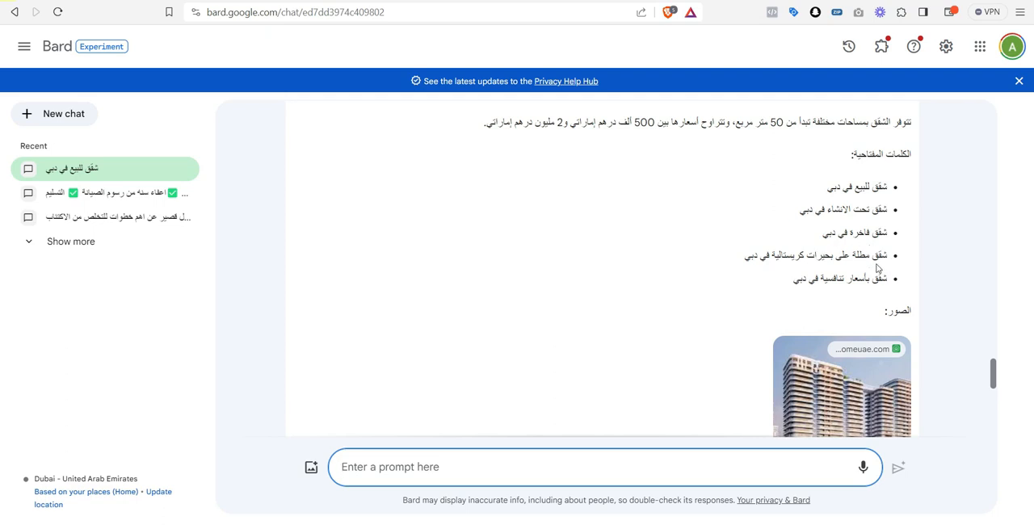
scroll(749, 259, down, 2)
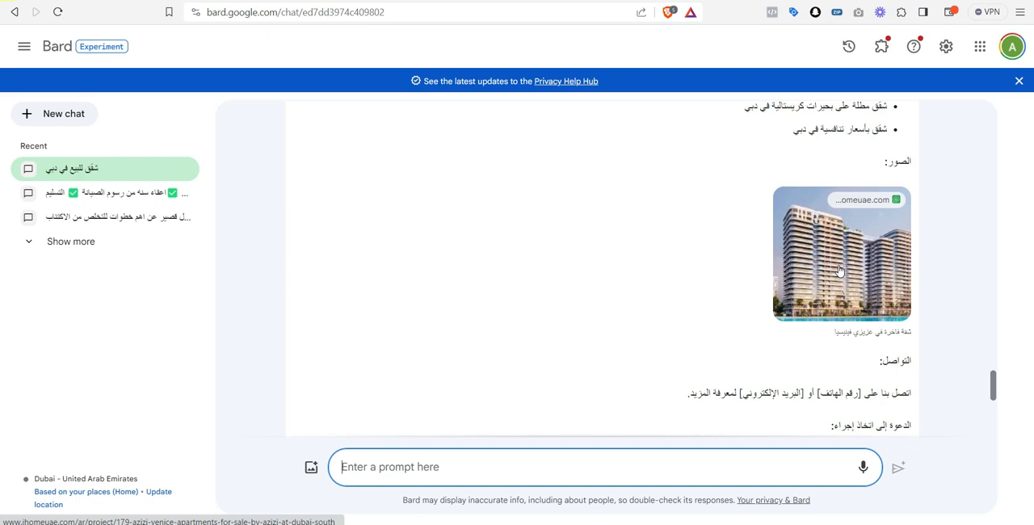
Step: Open the source page of the ad's building image and look through its Azizi Venice gallery and amenities
click(841, 271)
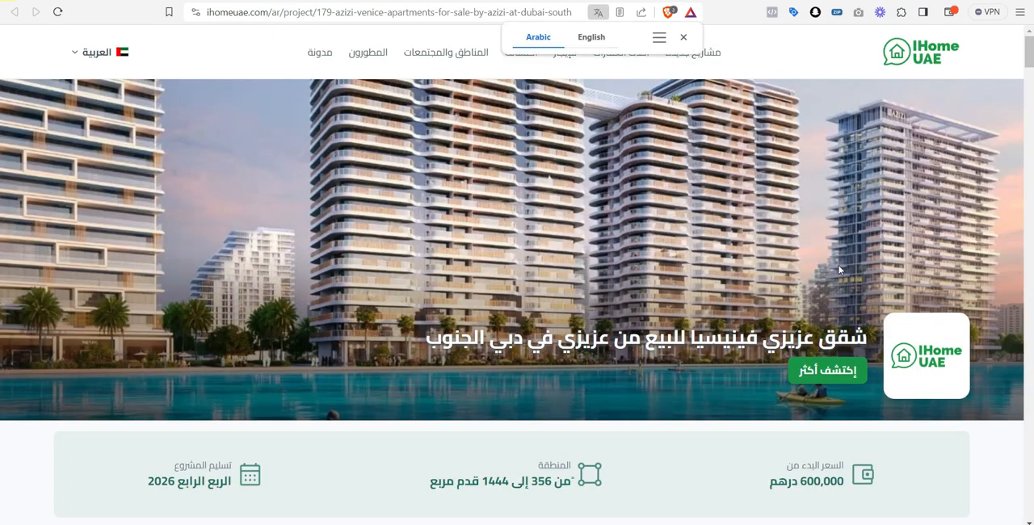
scroll(839, 271, down, 1)
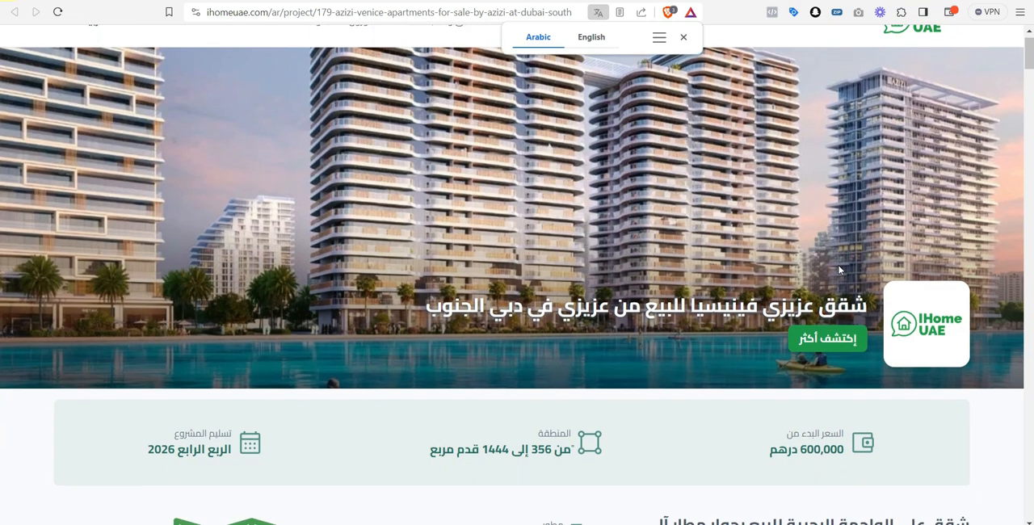
scroll(840, 271, down, 7)
scroll(839, 266, down, 7)
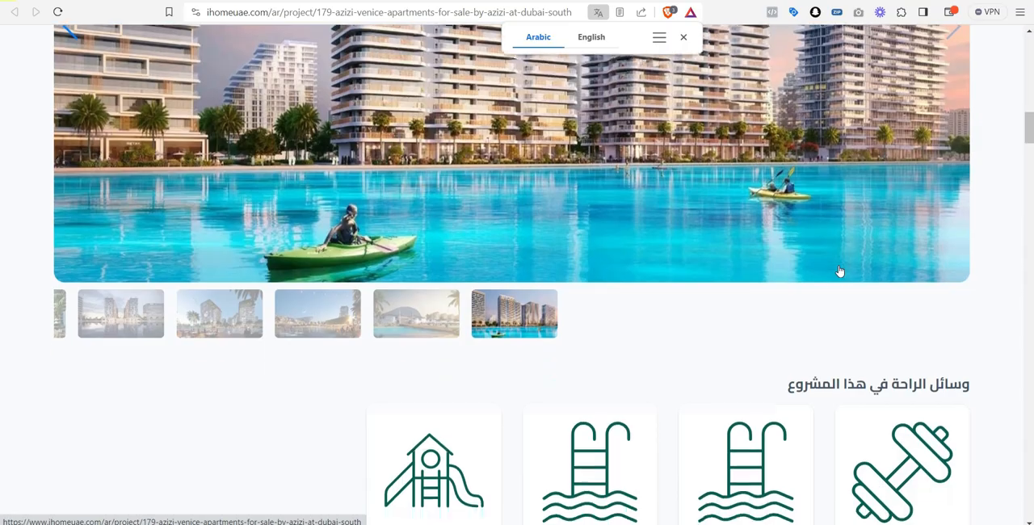
scroll(839, 271, down, 5)
scroll(838, 266, up, 8)
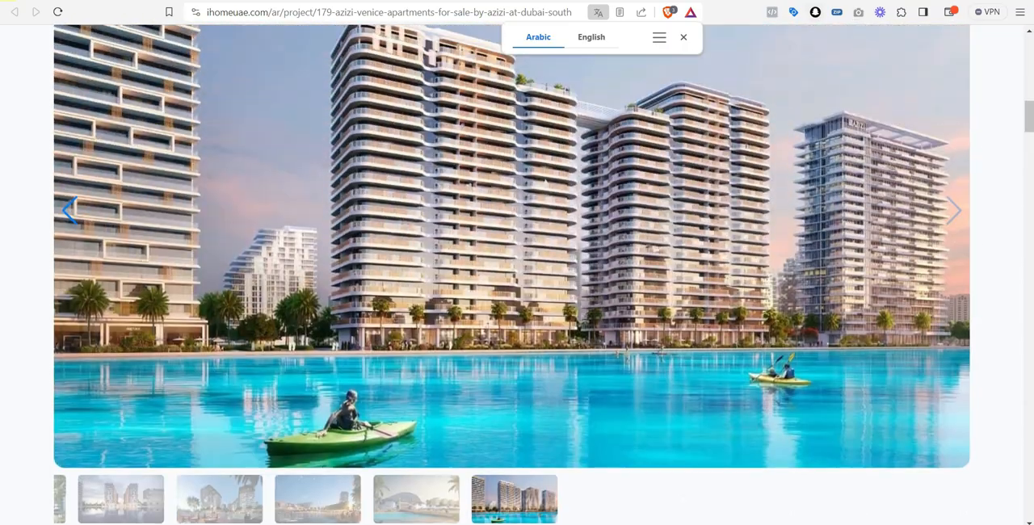
Step: Go back to Bard and read the list of modifications and the additional ad-writing tips
click(784, 2)
scroll(737, 328, down, 1)
scroll(735, 328, down, 2)
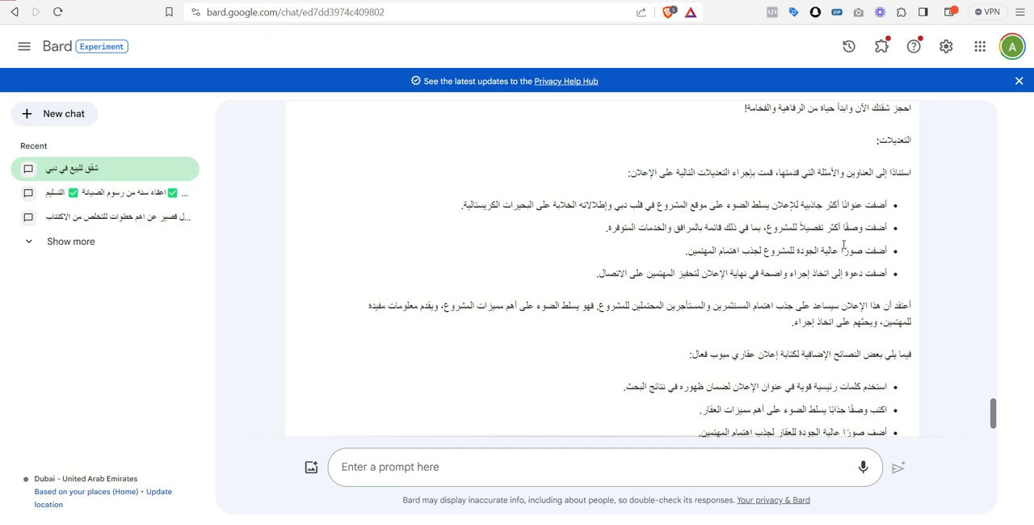
scroll(808, 244, down, 1)
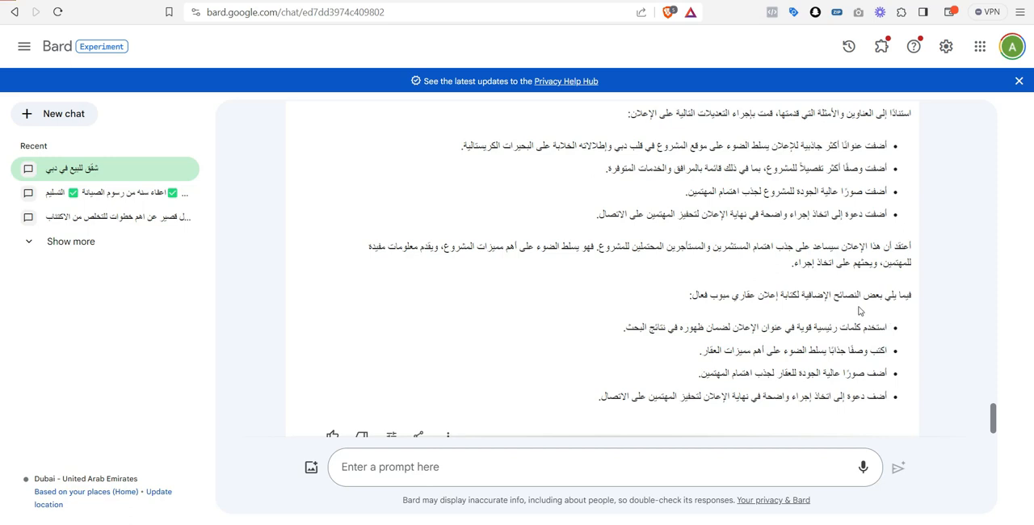
scroll(760, 301, down, 1)
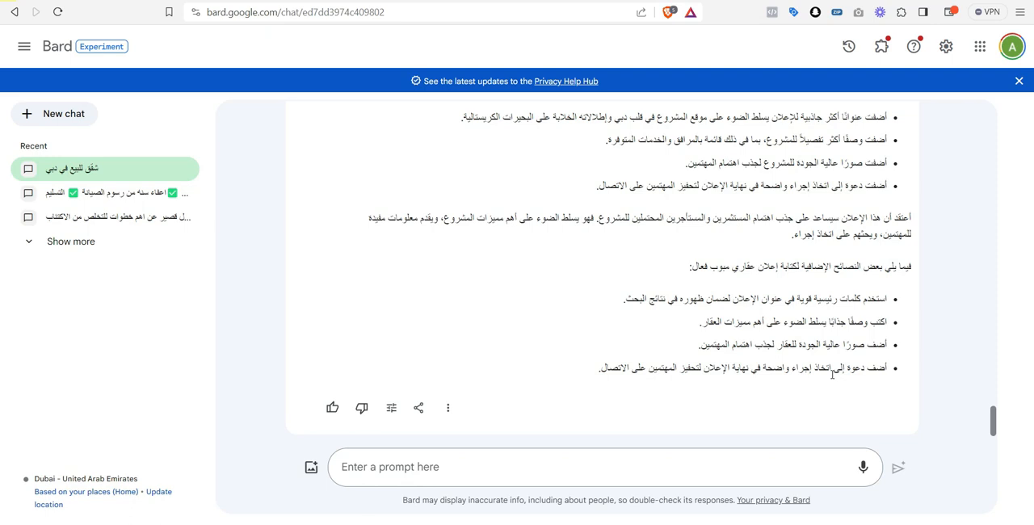
Step: Switch the latest response to Draft 2 and read its title, description, features and modifications
scroll(832, 373, up, 15)
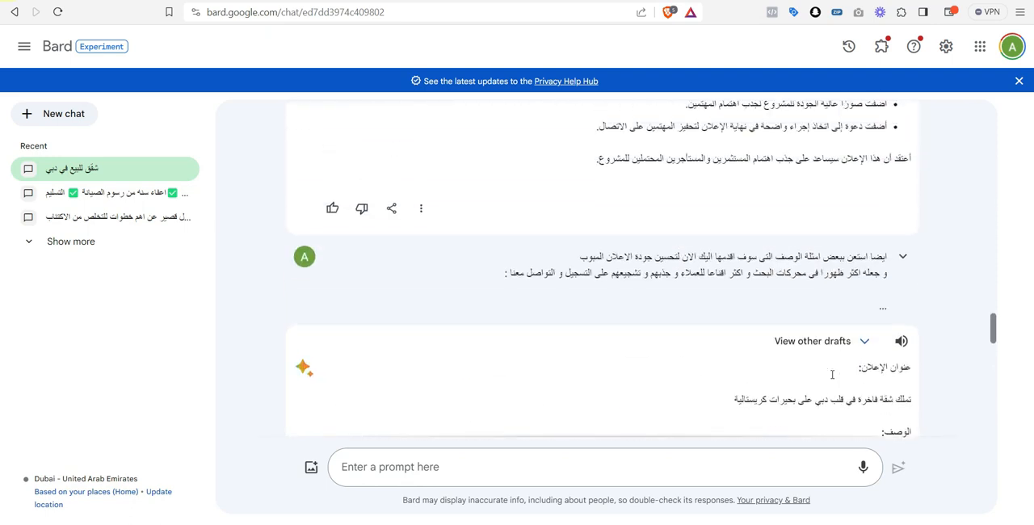
scroll(832, 374, down, 2)
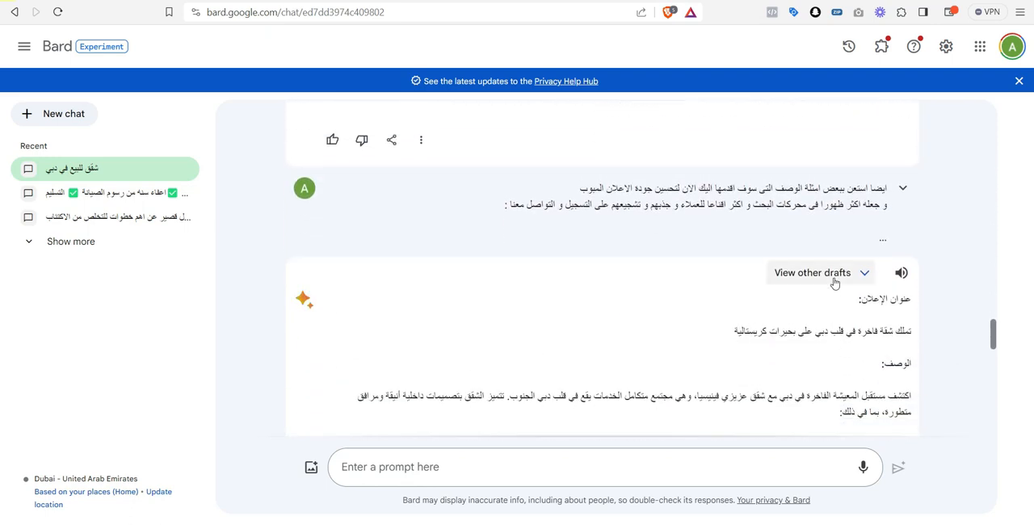
click(835, 282)
click(582, 336)
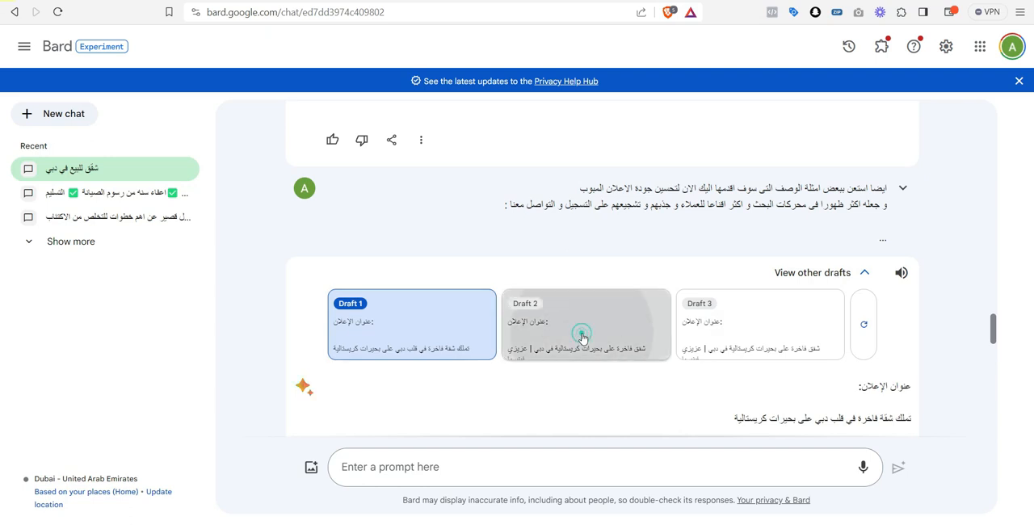
scroll(584, 339, down, 2)
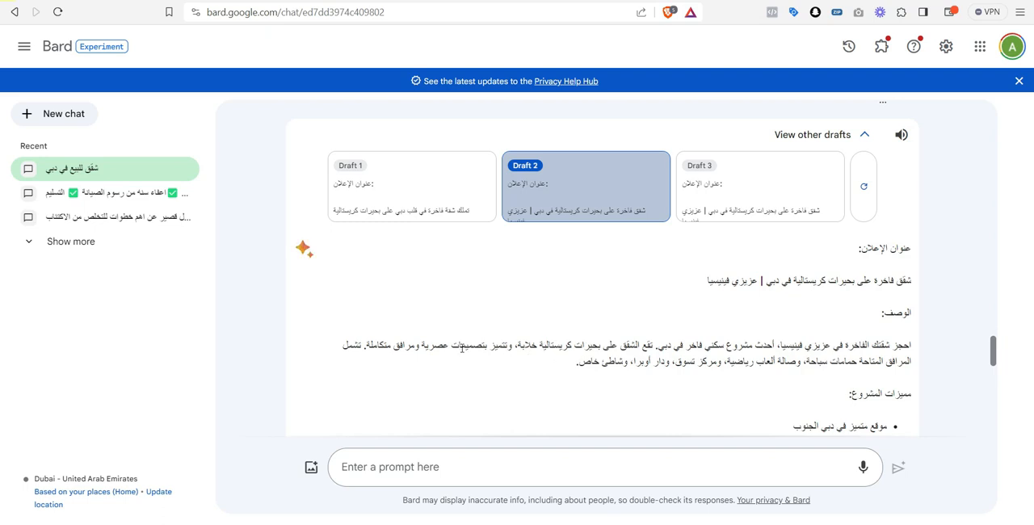
scroll(462, 348, down, 1)
scroll(645, 333, down, 1)
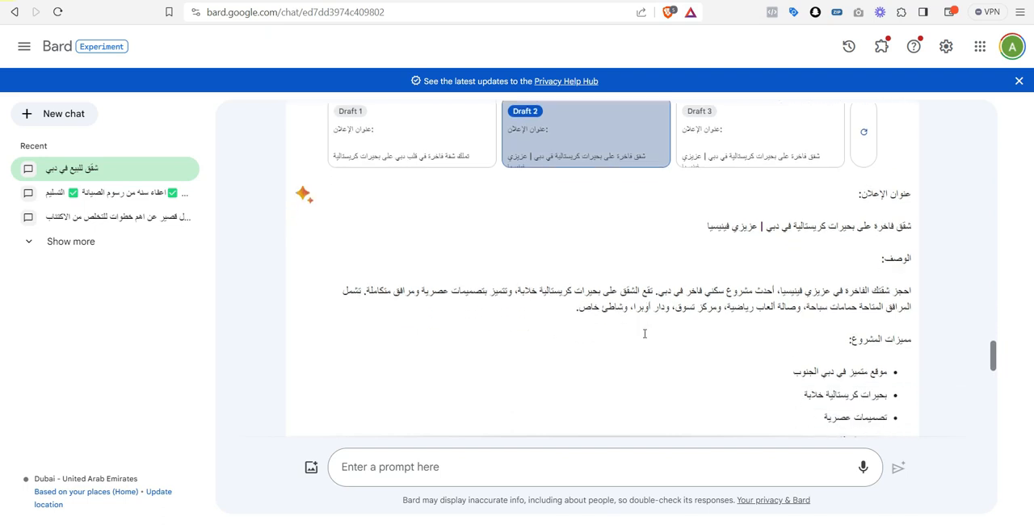
scroll(644, 333, down, 3)
scroll(645, 338, down, 4)
Step: Start a new prompt reading "ادعم الاعلانات بأقوى الكلمات المفتاحية و اكثرها بحثا على الويب"
click(648, 466)
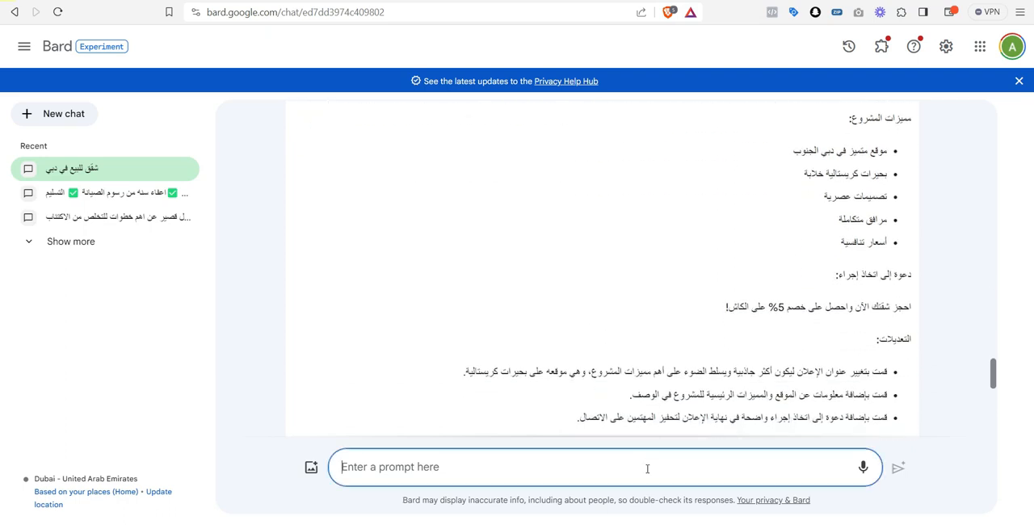
text(ادعم الاعلانات)
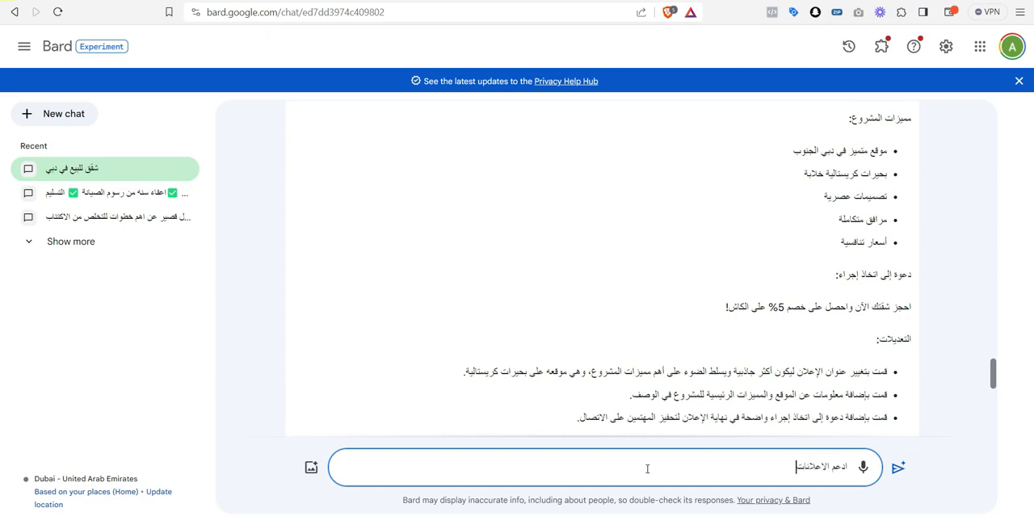
text( بأقوى الكلمات المفتاحية و اكثرها بحثا على)
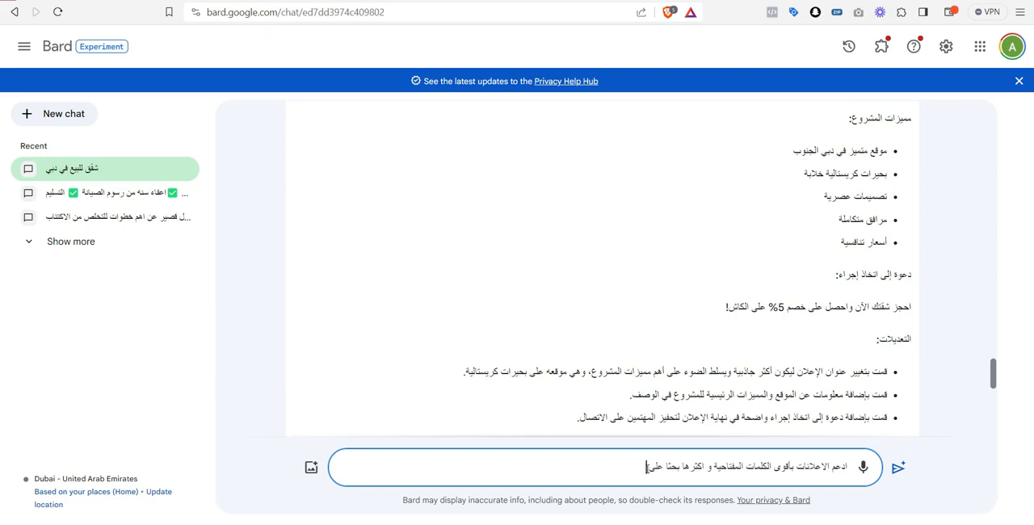
text( الويب عن المشاريع العقارية بدبي و)
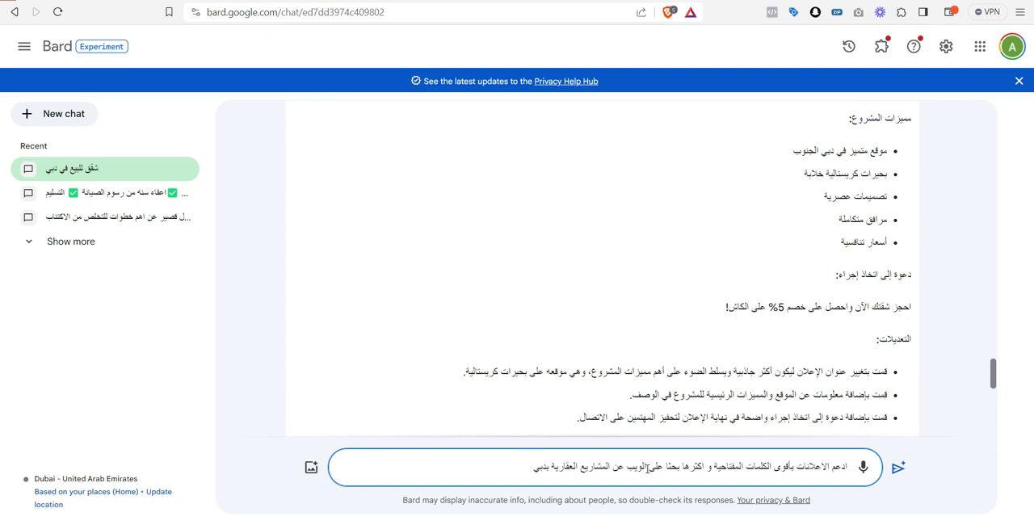
Step: Change the word "الاعلانات" in the prompt to the singular "الاعلان"
double_click(802, 467)
text(الاعلان)
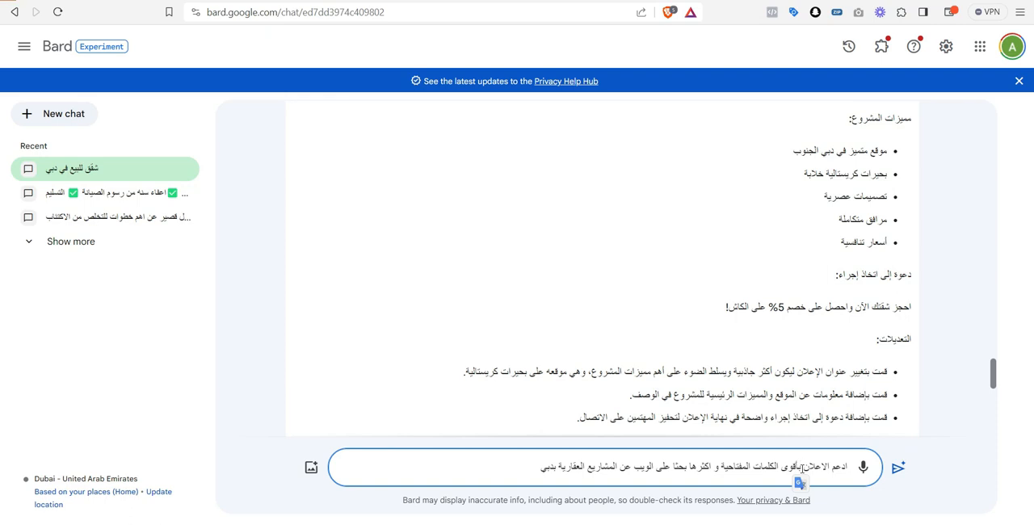
Step: Replace the prompt's ending after "الويب" with "عن المشاريع العقارية تحت الانشاء و الباحثين عن استثمار"
click(718, 466)
drag(630, 469, 529, 467)
key(BackSpace)
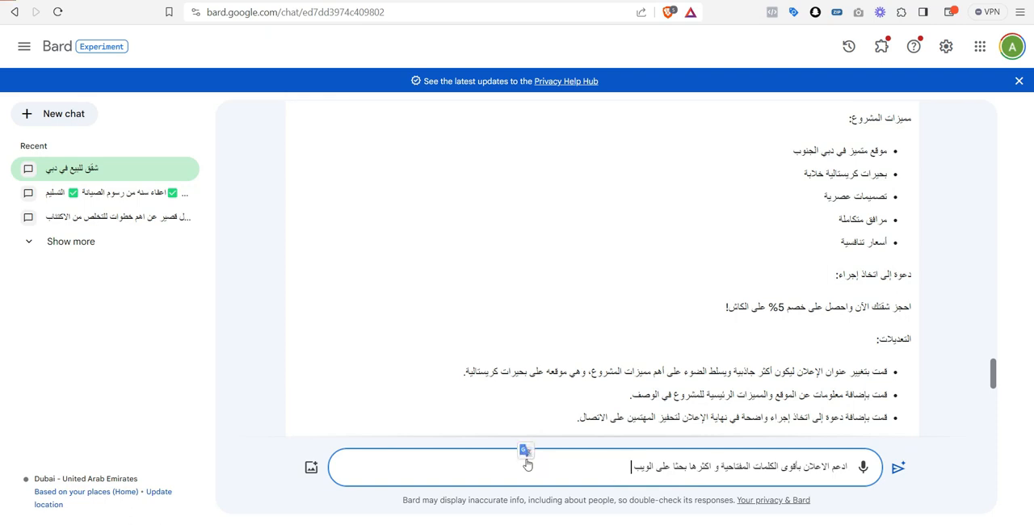
text(عن المشاريع العقارية تحت الانشاء و الباحث)
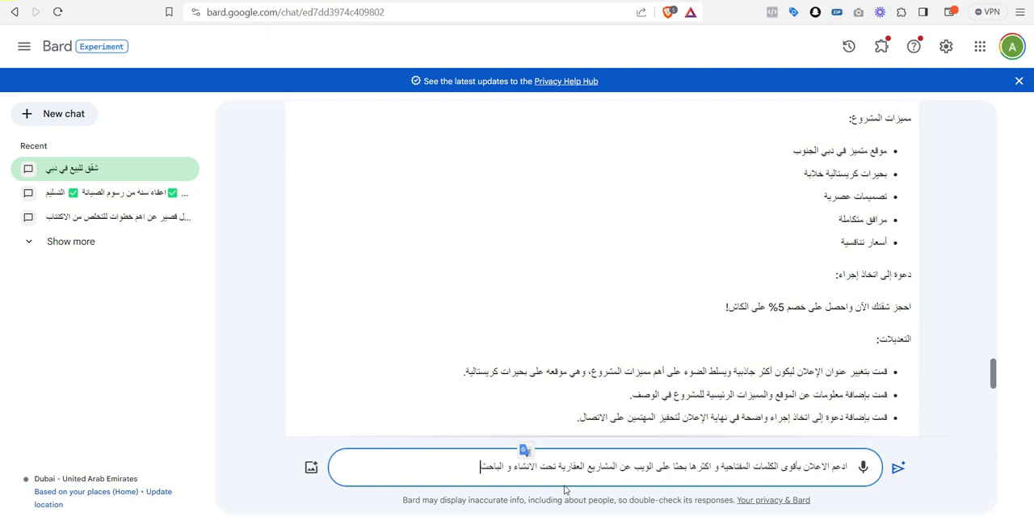
text(ين عن استثمار)
click(628, 466)
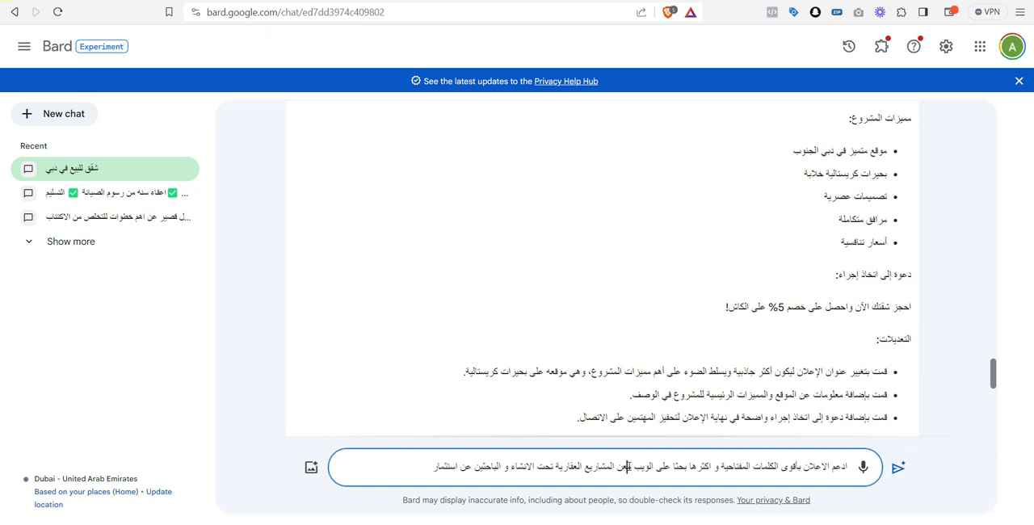
text(س)
key(BackSpace)
Step: Continue the prompt at its end with "مستعيناً بموقع جوجل للبحث و باقى"
click(433, 469)
text(م)
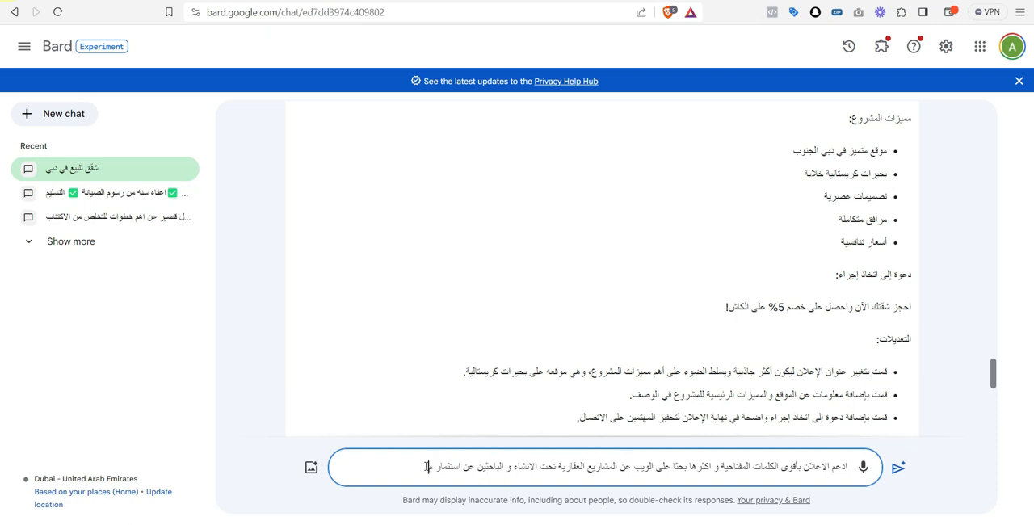
text(ستعيناً بموقع جوجل للبحث و)
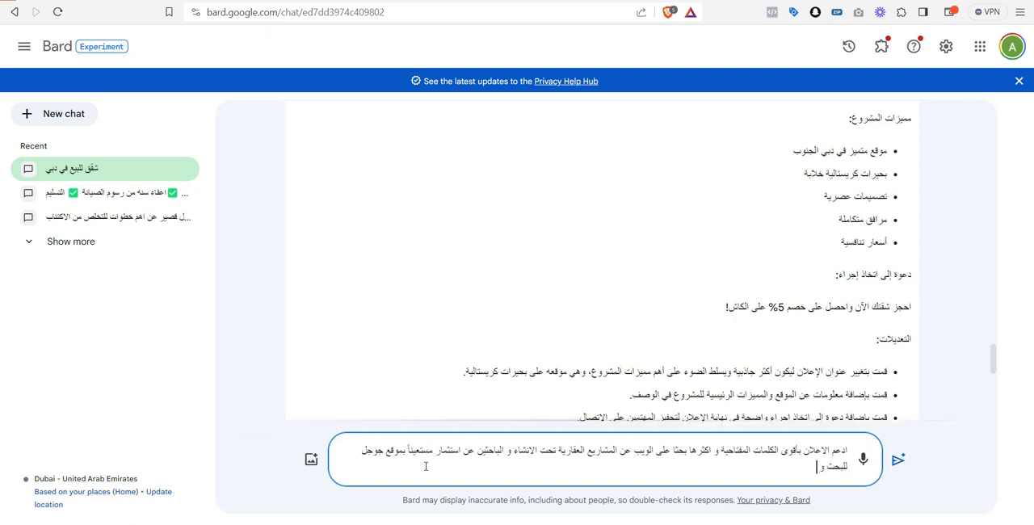
text( باقى مواقع )
text(البح)
text(حث)
Step: Complete the prompt with "مواقع البحث الاخرى و مواقع المبوبات العقارية" and send it
key(BackSpace)
key(BackSpace)
text(حث الاخرى و مواقع السوبات)
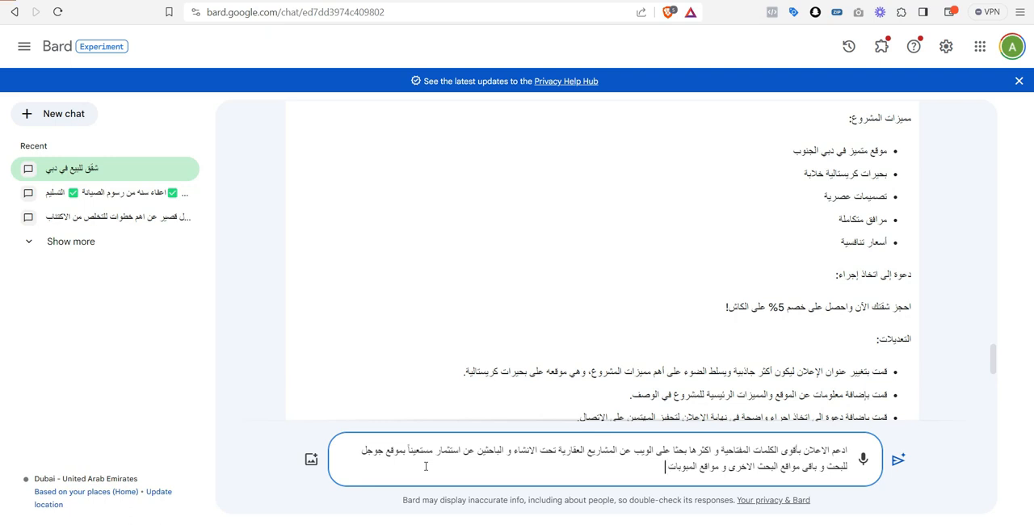
text(العقارية)
key(Return)
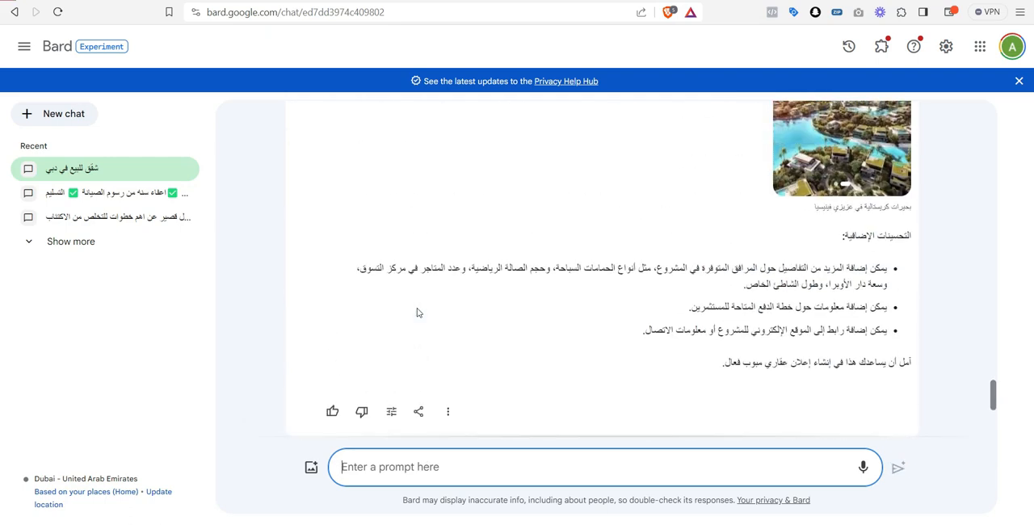
scroll(419, 313, up, 2)
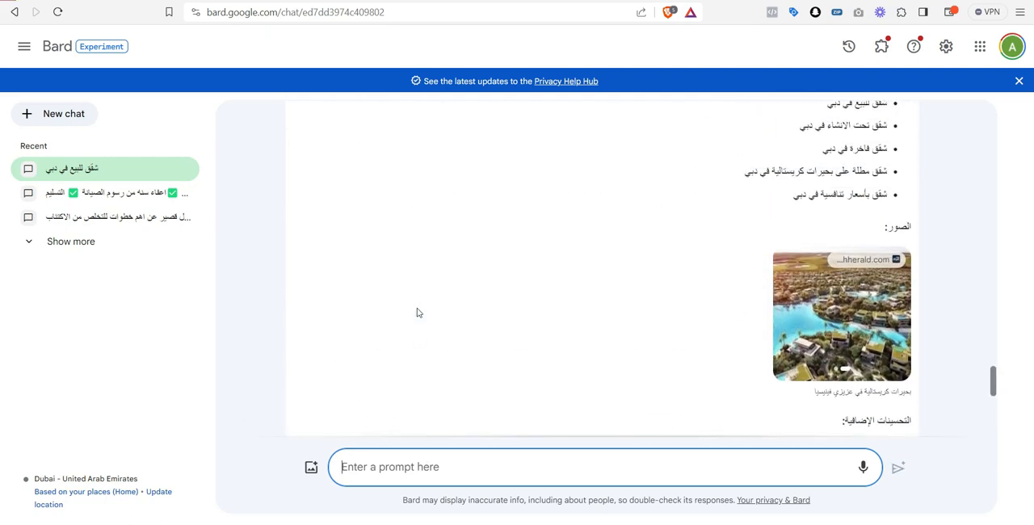
Step: Read Bard's keyword reply and copy the paragraph under "التوصيات" about including the keywords in the classified ad
scroll(419, 313, down, 1)
scroll(803, 305, up, 8)
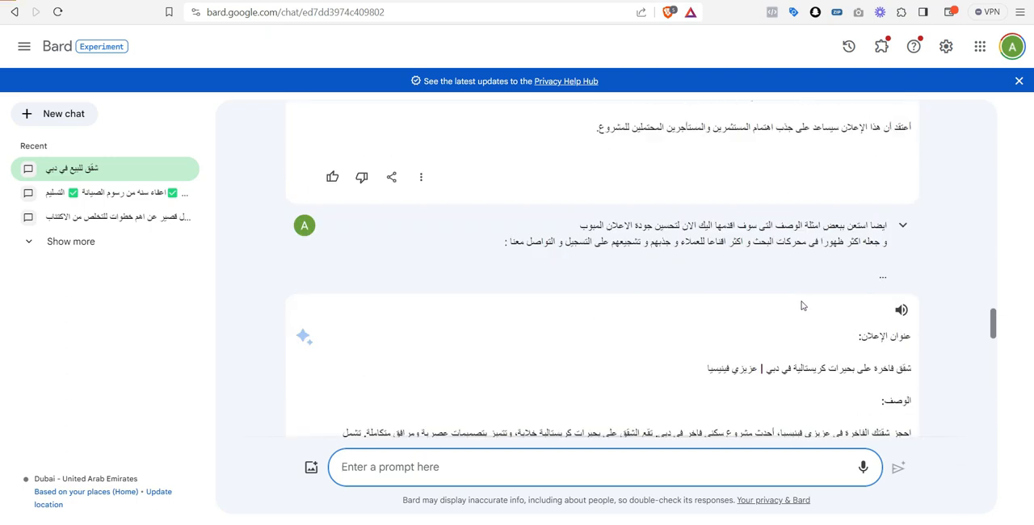
scroll(803, 306, down, 5)
scroll(816, 333, down, 8)
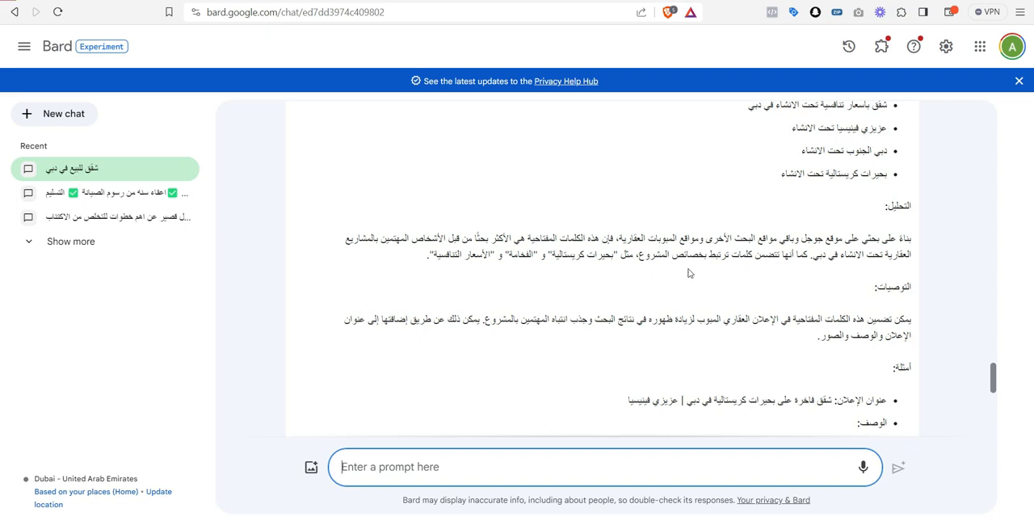
scroll(757, 312, down, 2)
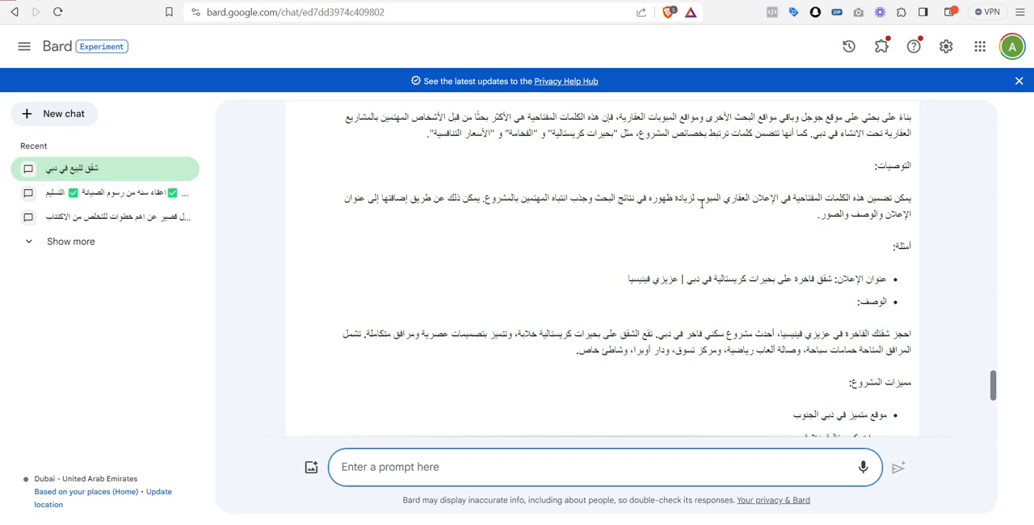
triple_click(627, 197)
key(ctrl+c)
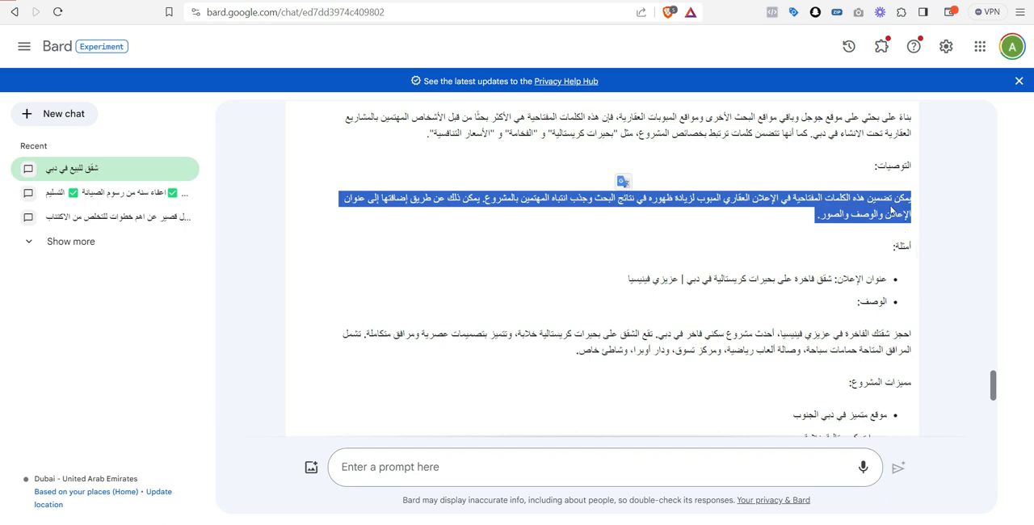
Step: Switch the keyword reply to Draft 2 and review its suggested keywords, ad examples and hashtags
scroll(746, 316, down, 1)
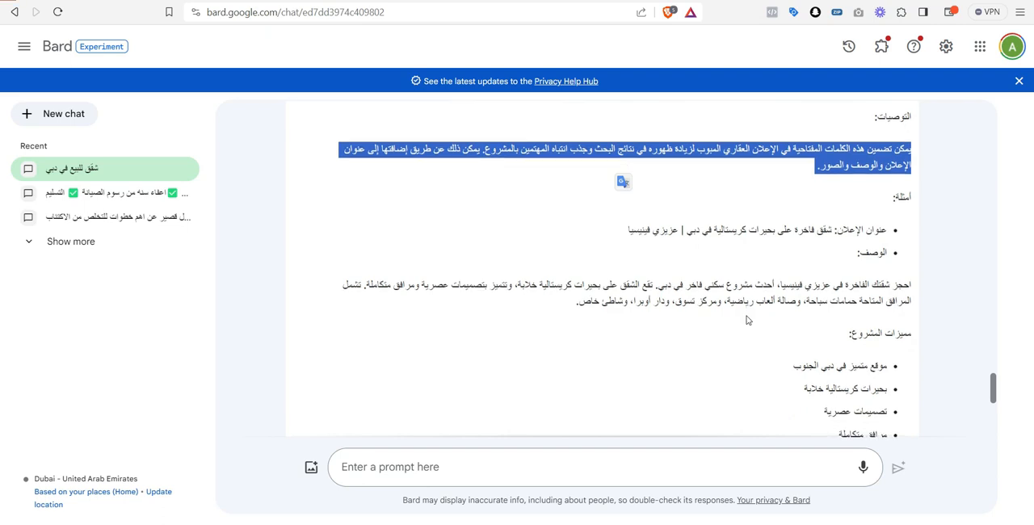
scroll(746, 320, down, 5)
scroll(747, 320, down, 4)
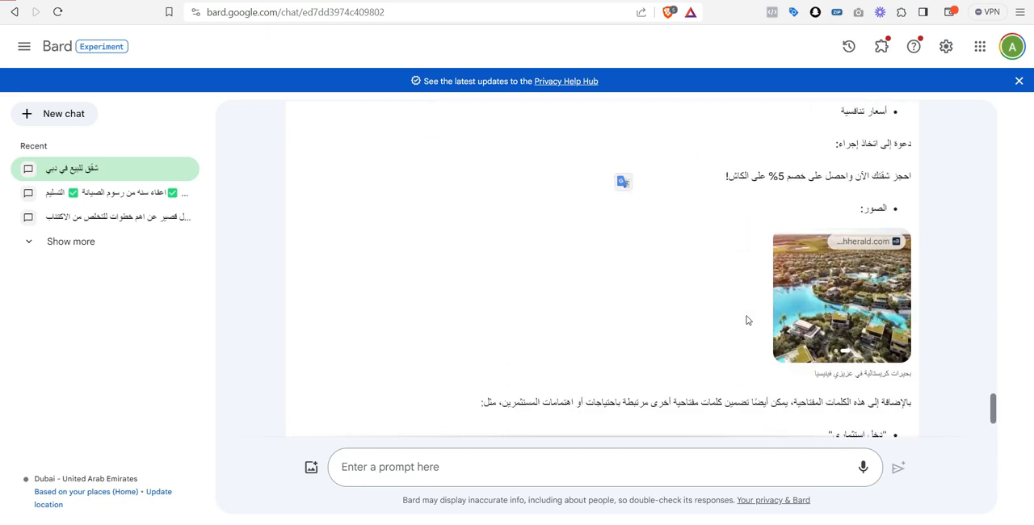
scroll(746, 320, up, 4)
scroll(747, 320, up, 15)
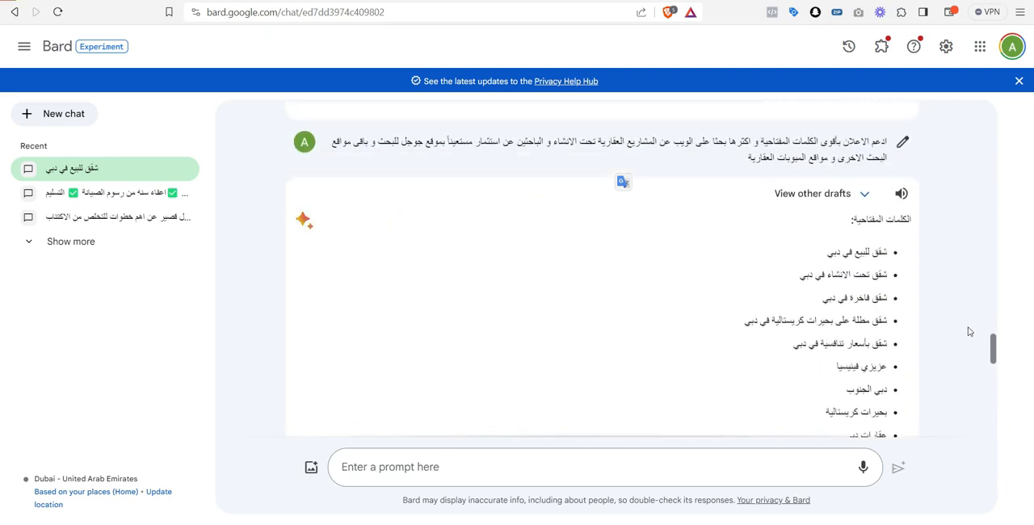
click(838, 194)
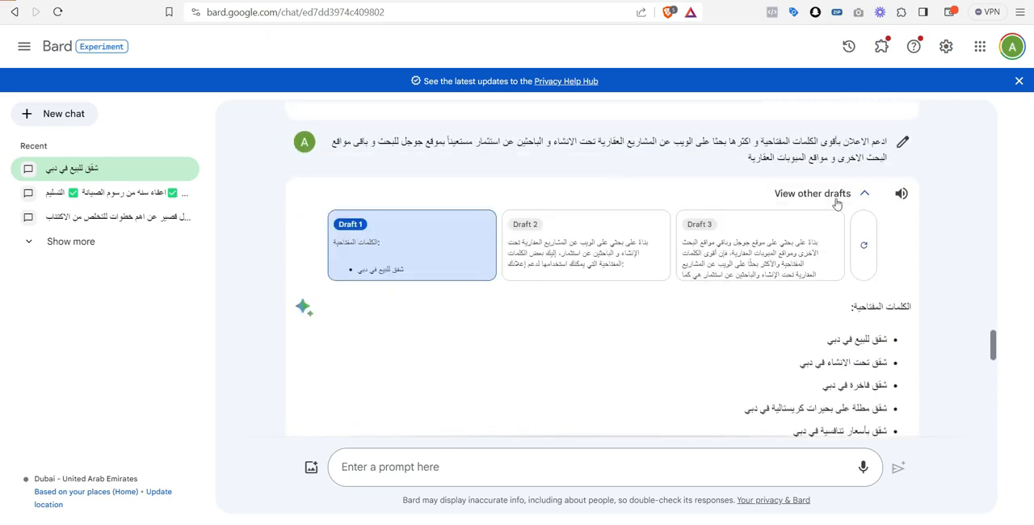
click(578, 249)
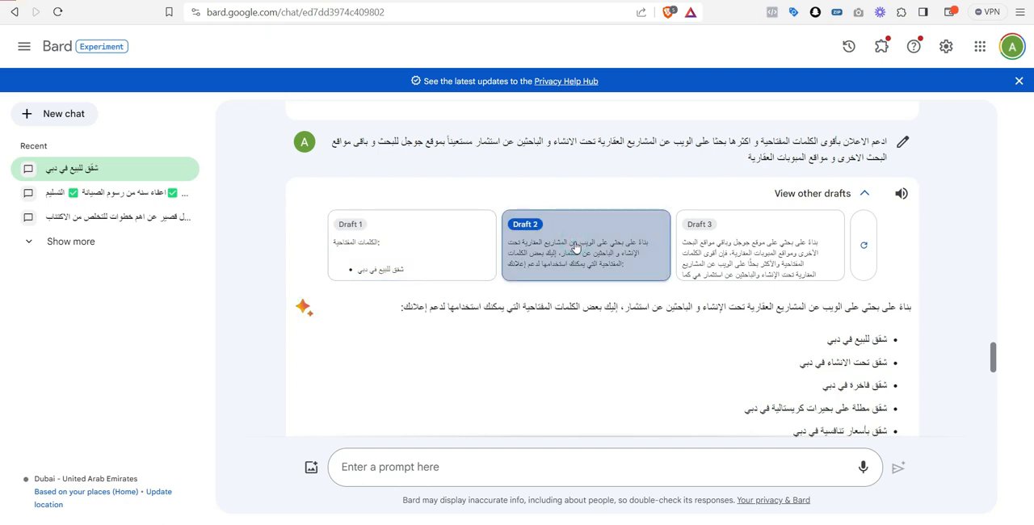
scroll(575, 246, down, 10)
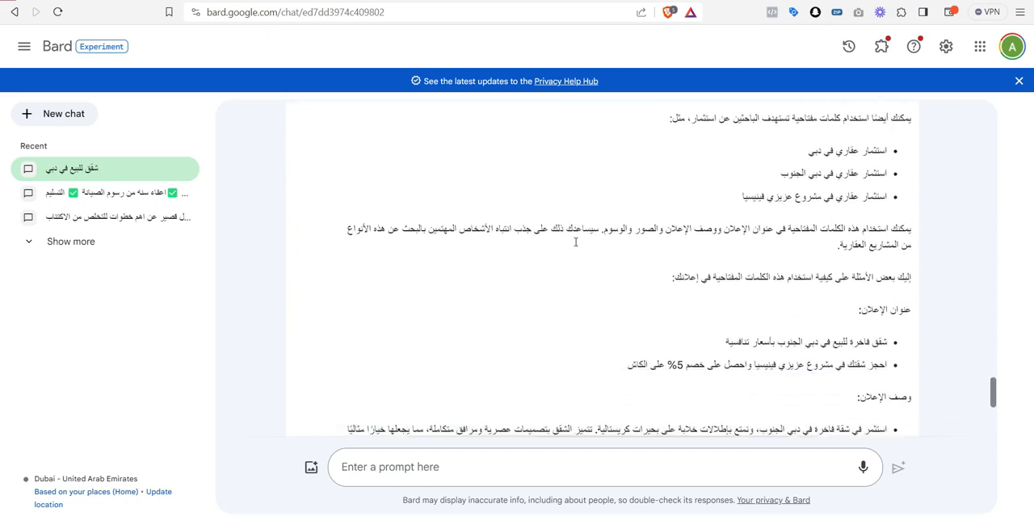
scroll(576, 244, down, 4)
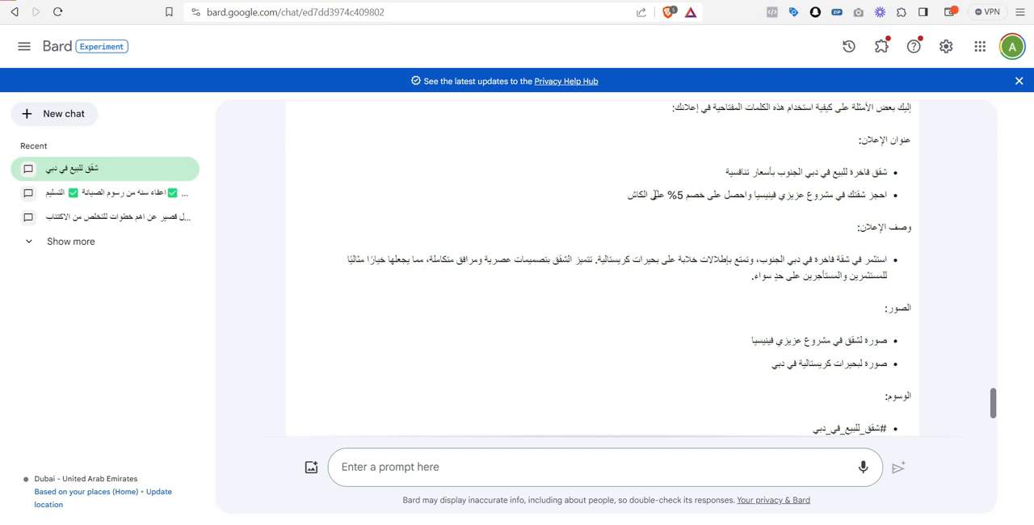
scroll(738, 236, down, 4)
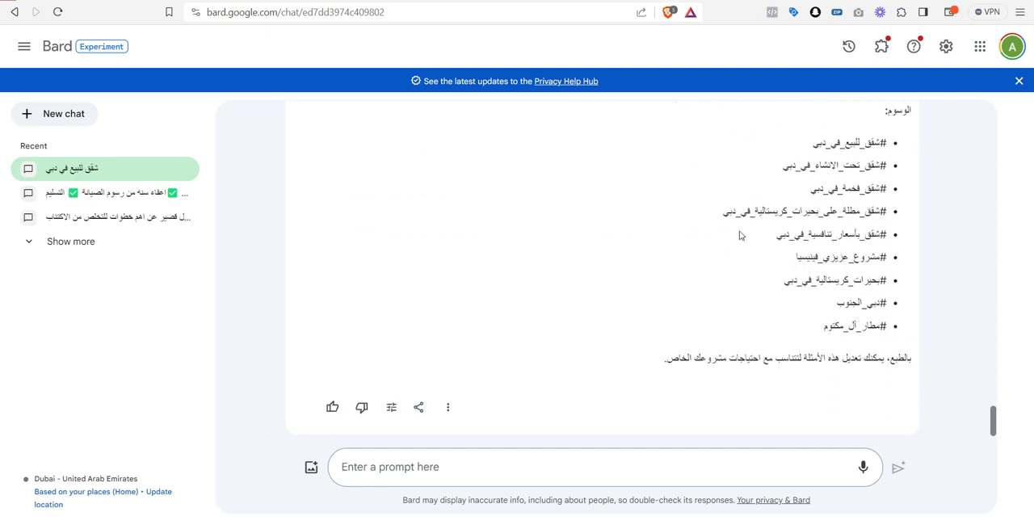
scroll(738, 236, up, 1)
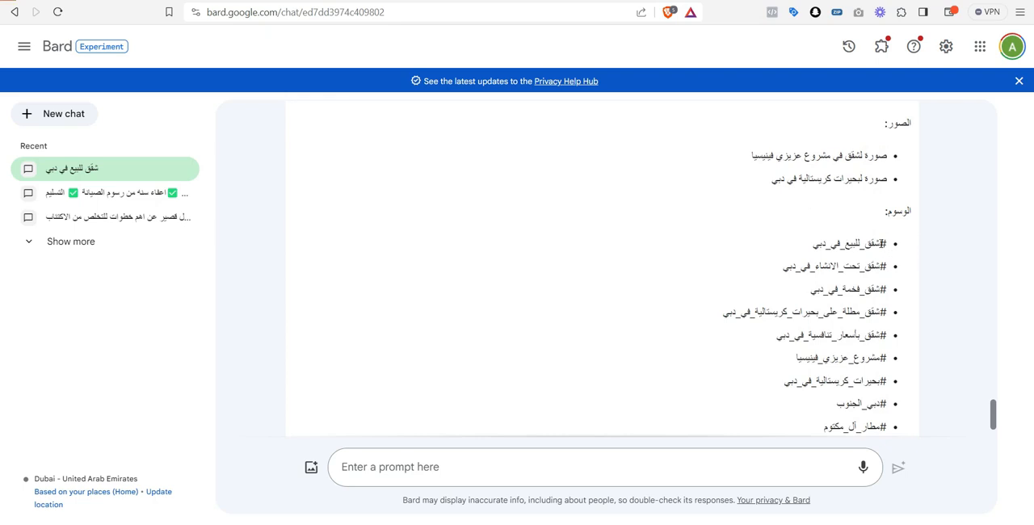
scroll(828, 353, down, 1)
Step: Paste the copied recommendation as a prompt, change its opening to "قم بتضمين", and send it
click(662, 461)
key(ctrl+v)
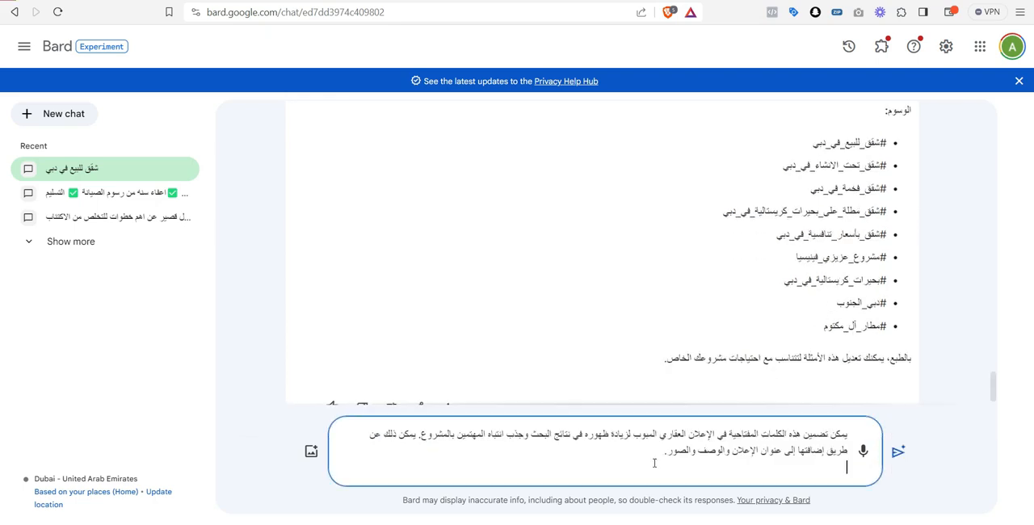
drag(830, 434, 910, 436)
text(ق)
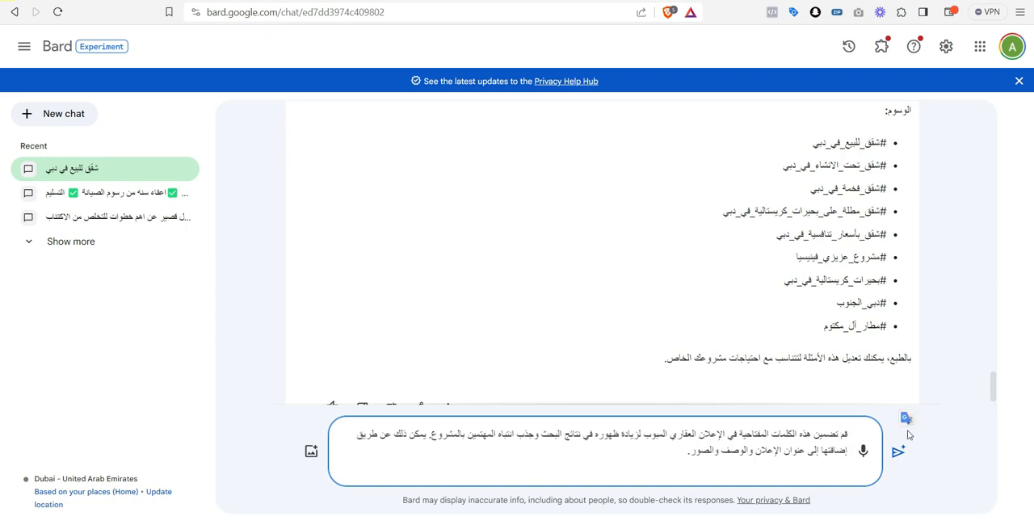
text(دب)
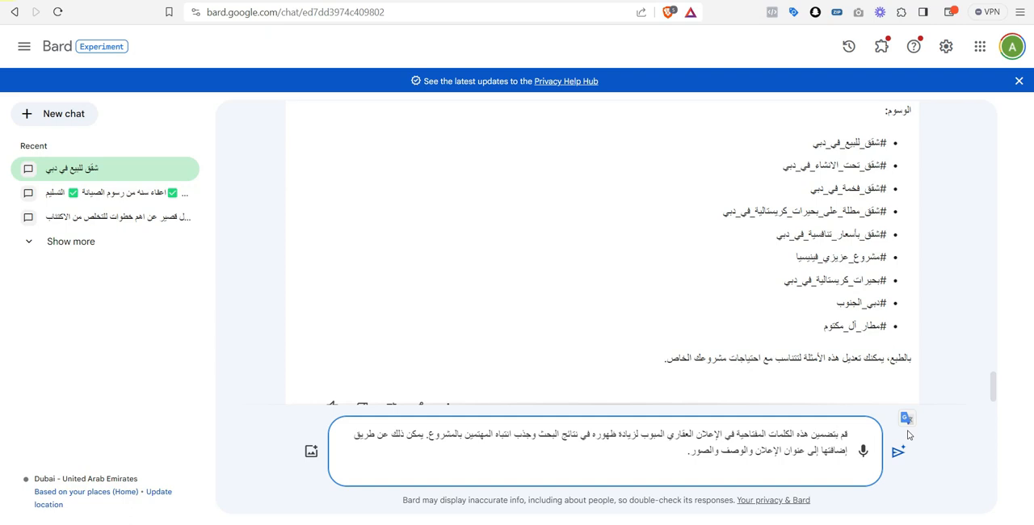
key(Return)
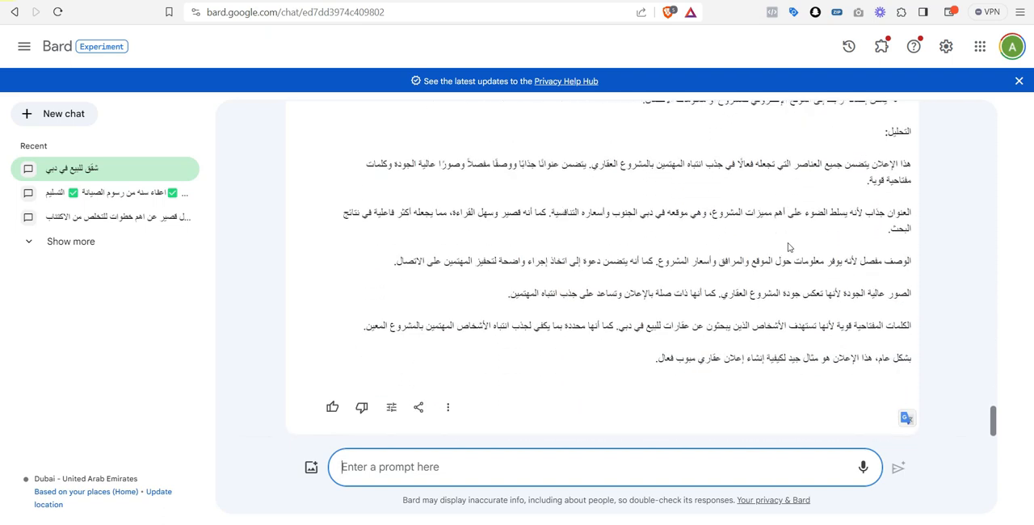
Step: Switch the revised ad reply to Draft 2 and review its title, description and keywords
scroll(789, 248, up, 15)
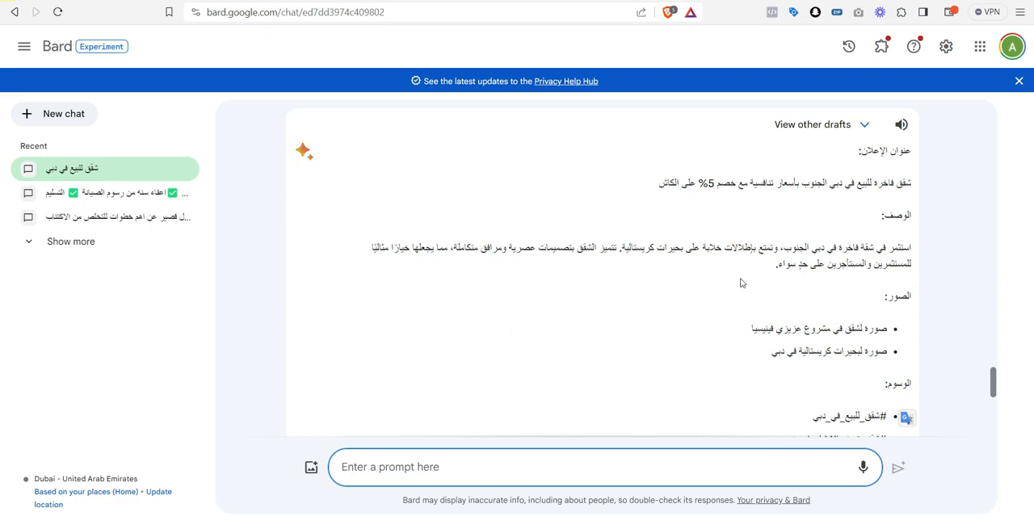
scroll(741, 281, up, 2)
click(805, 273)
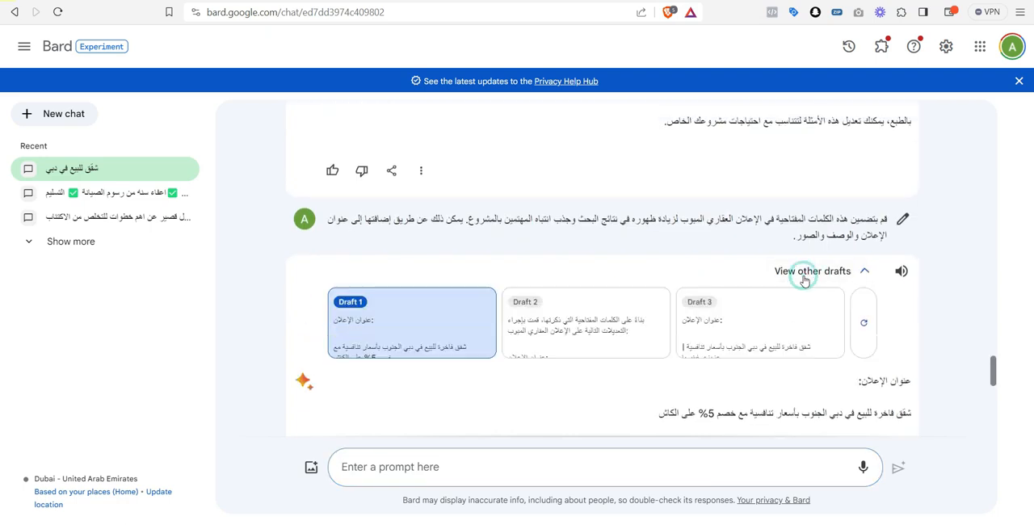
click(613, 332)
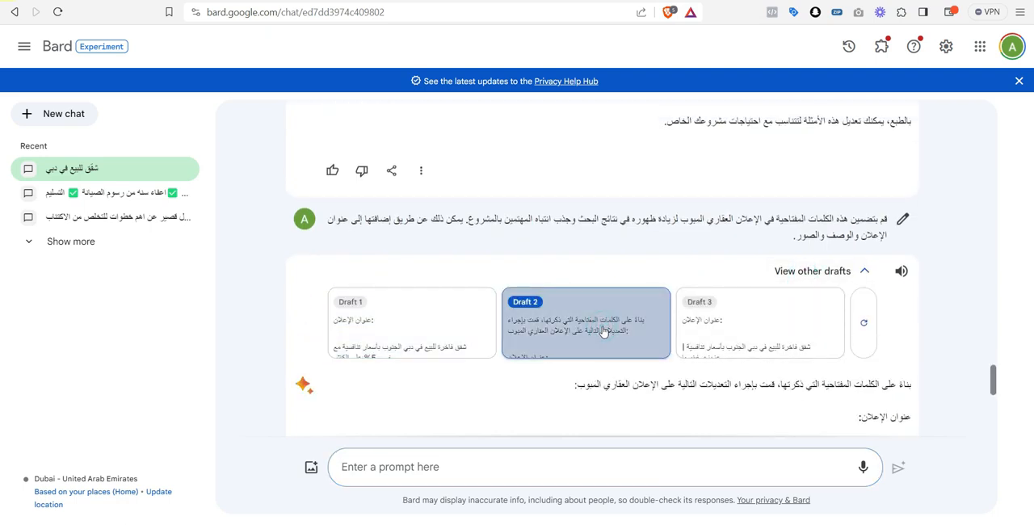
scroll(602, 331, down, 3)
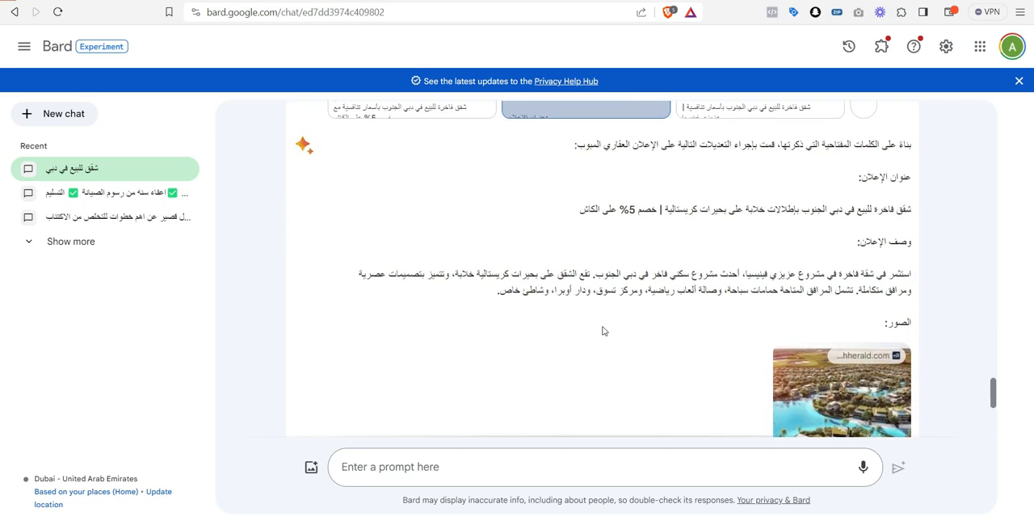
scroll(602, 331, down, 2)
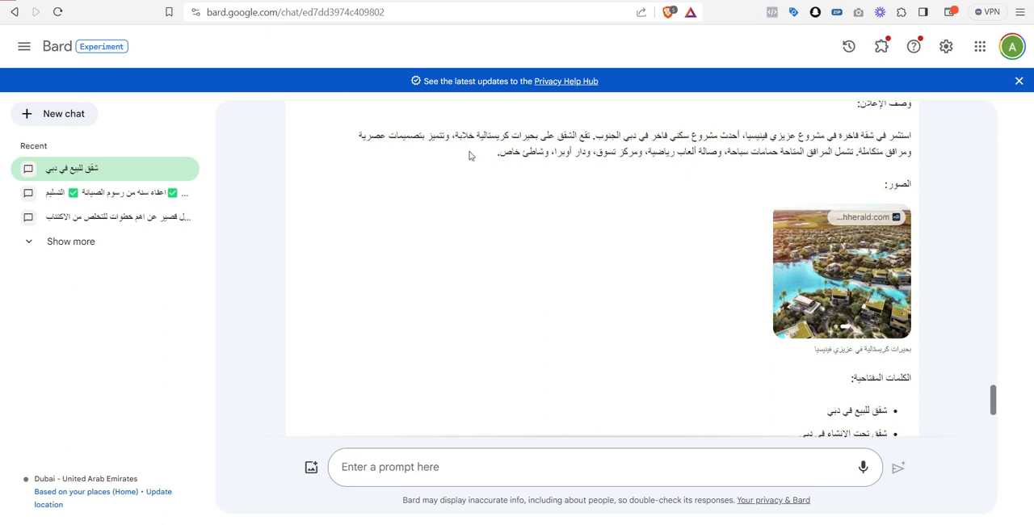
scroll(711, 183, down, 5)
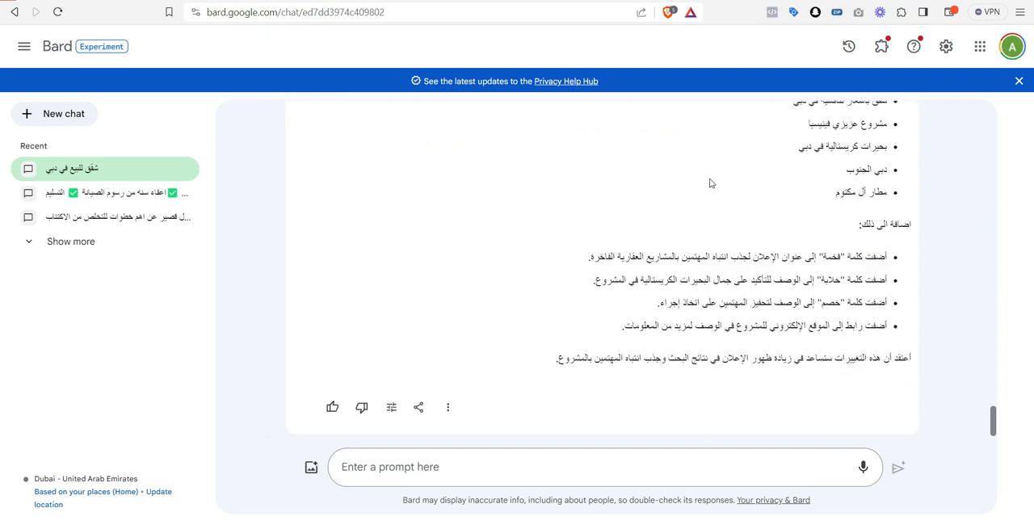
scroll(711, 183, up, 15)
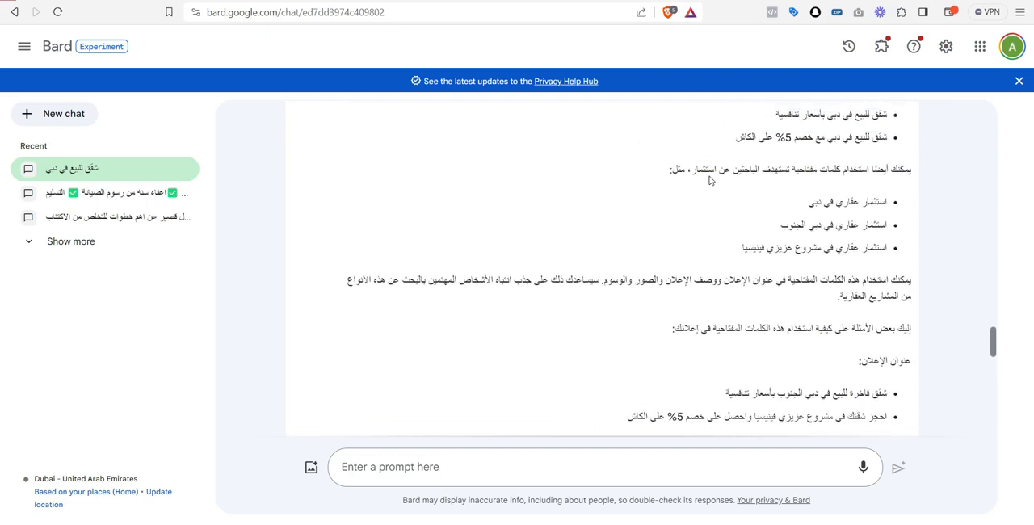
Step: Start a new prompt with "اضف فى بياناتك عن المشروع ان العائد الاستثمارى للمشروع"
click(577, 467)
text(اضف فى)
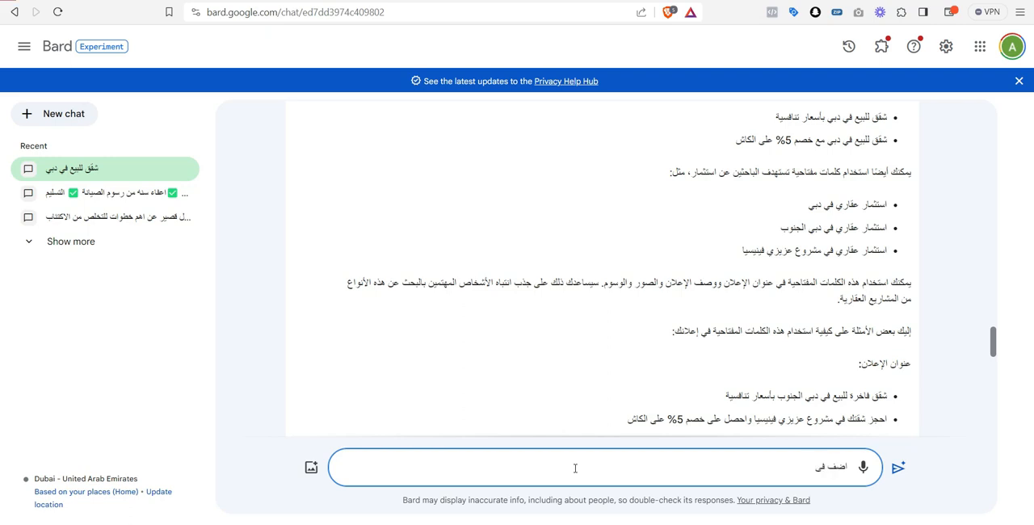
text( بياناتك عن المشروع ان العائد)
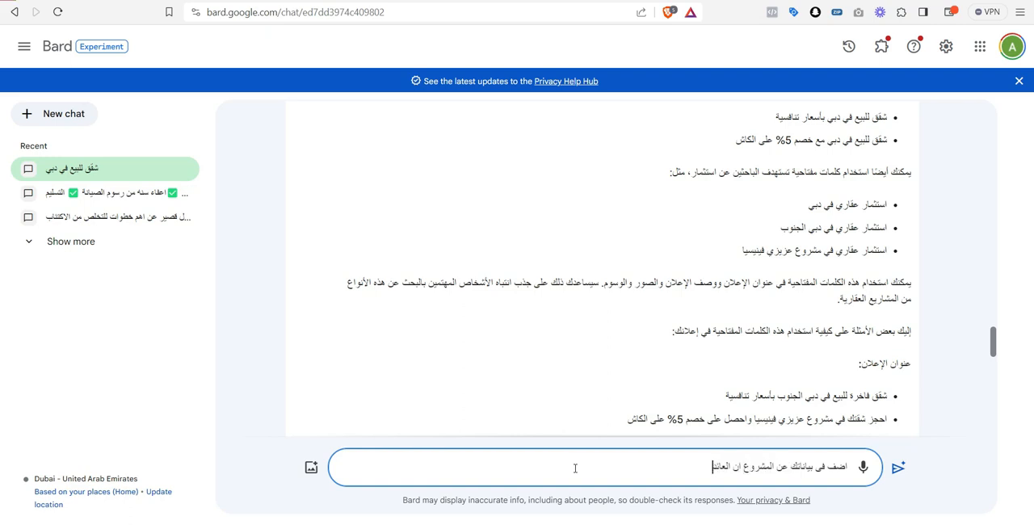
text( الاستثمارى)
key(BackSpace)
key(BackSpace)
text(للمشروع بصل الى15% والاست)
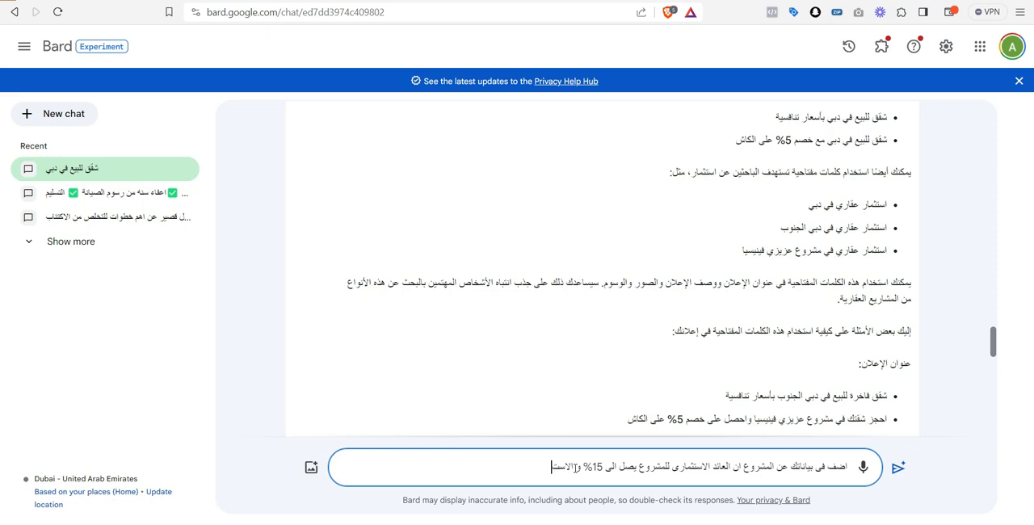
text(لام بعد 24 شهر فقط)
Step: Complete the prompt with "يصل الى 15% و الاستلام بعد 24 شهر فقط" and send it
key(Return)
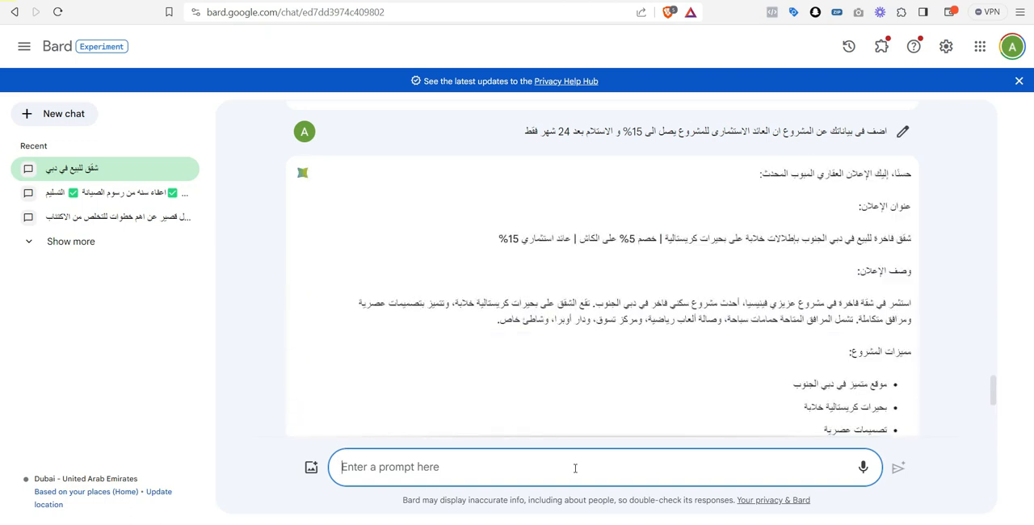
Step: Start another prompt with "بناءاً على البيانات السابقه اكتب"
text(بناء)
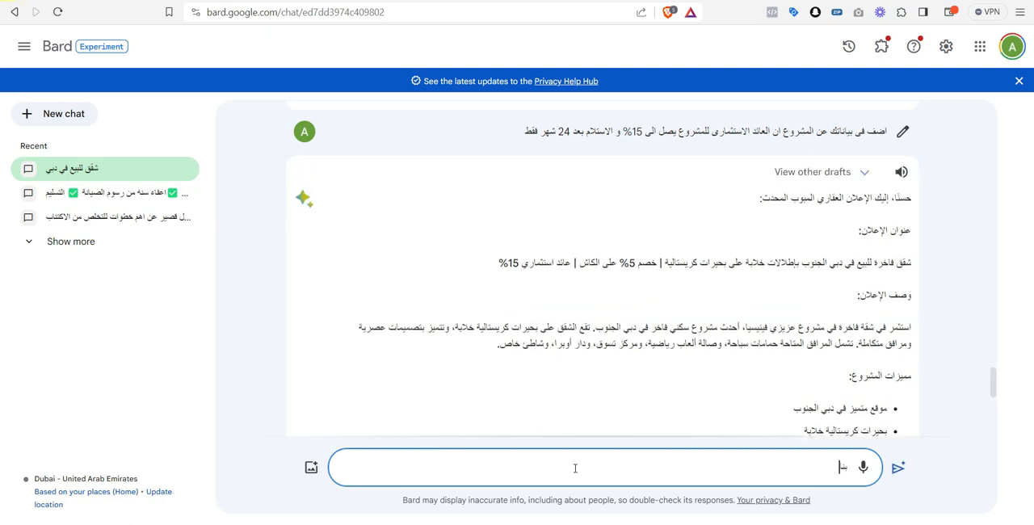
text( ل)
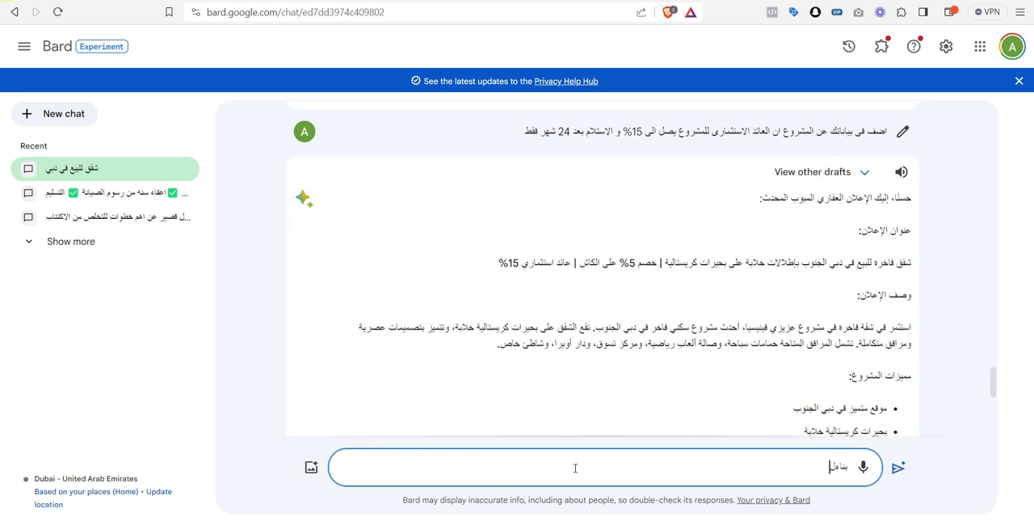
text( على)
text( البيانات)
text(نات السابق)
text(ه اكتب)
text(اعلان)
key(BackSpace)
key(BackSpace)
key(BackSpace)
key(BackSpace)
key(BackSpace)
key(BackSpace)
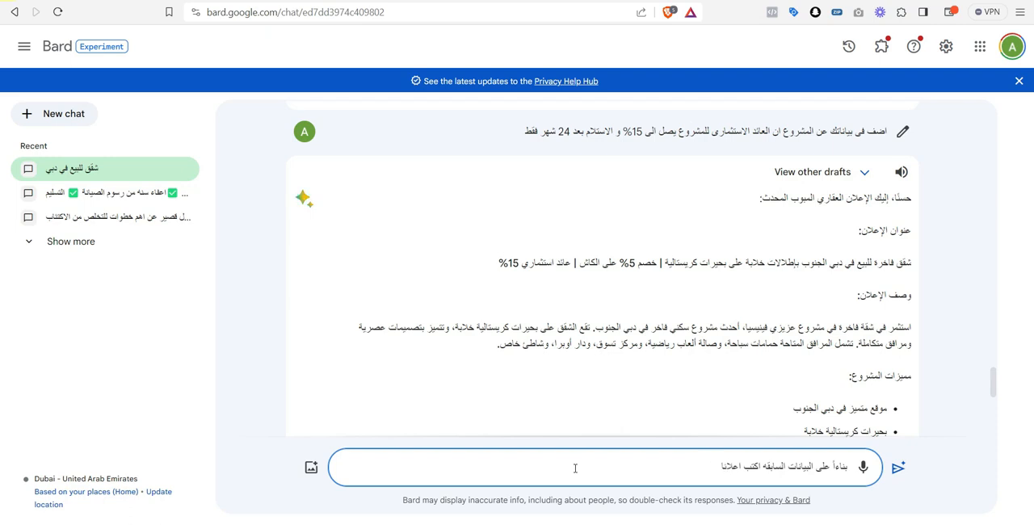
Step: Continue the prompt with "15 اعلان مبوب قوى و جذاب للمستثمرين و يشجعهم على التواصل و تسجيل بياناتهم"
text(5 اعلان مبو)
text(ب)
text( قوى)
text( و جذاب)
text( و)
text( للمستث)
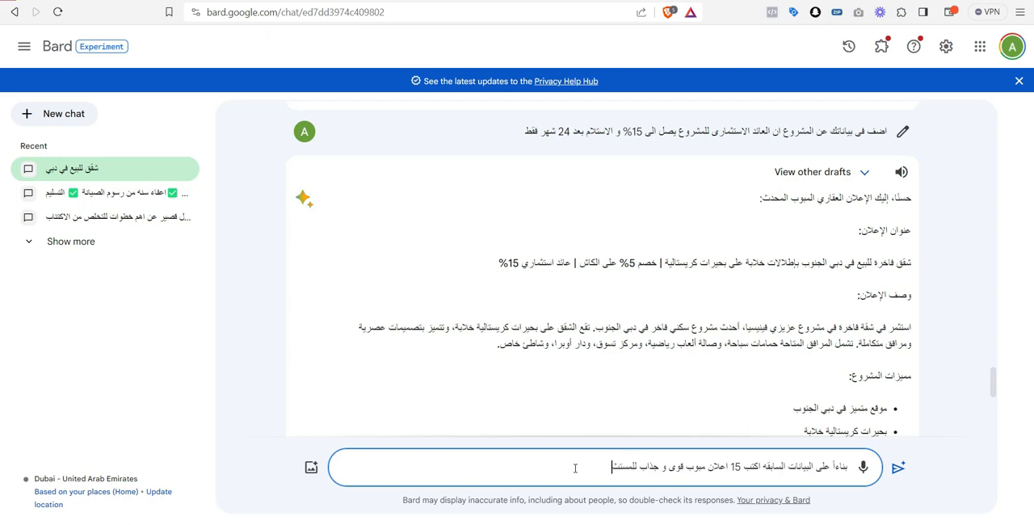
text(مرين و ي)
text(شك)
text(عهم على التو)
text(اصل و تسجيل)
text( بياناتهم)
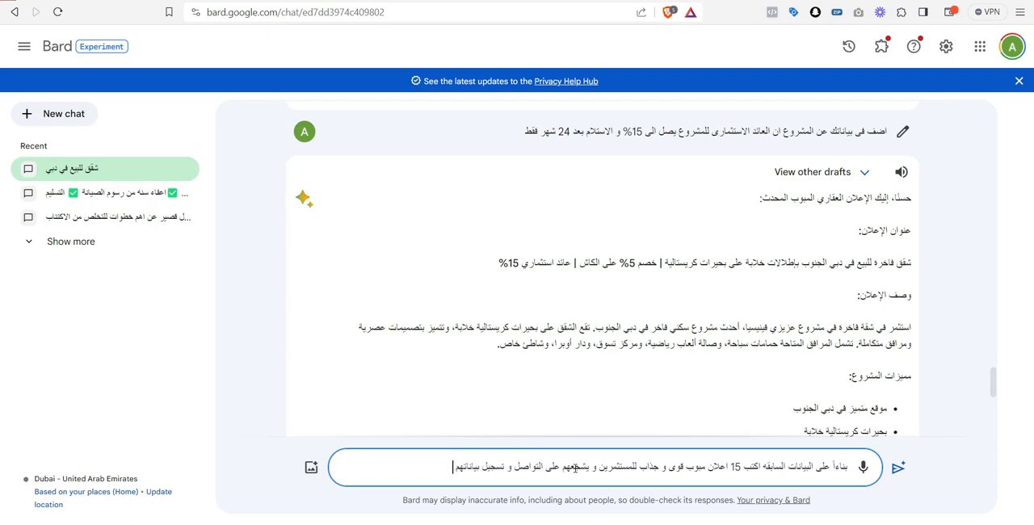
text( و يزين)
Step: Extend the prompt at its end with "و يزيد من فرص"
key(BackSpace)
text(ج م)
key(BackSpace)
key(BackSpace)
key(BackSpace)
text(ج)
key(BackSpace)
text(د من)
text( فرص)
text( الظ)
text(هو)
key(BackSpace)
key(BackSpace)
key(BackSpace)
key(BackSpace)
key(BackSpace)
key(BackSpace)
Step: Finish the prompt with "تصدر نتائج البحث على محركات البحث المختلفه" and send it
text(تصدر نتائج البحث على)
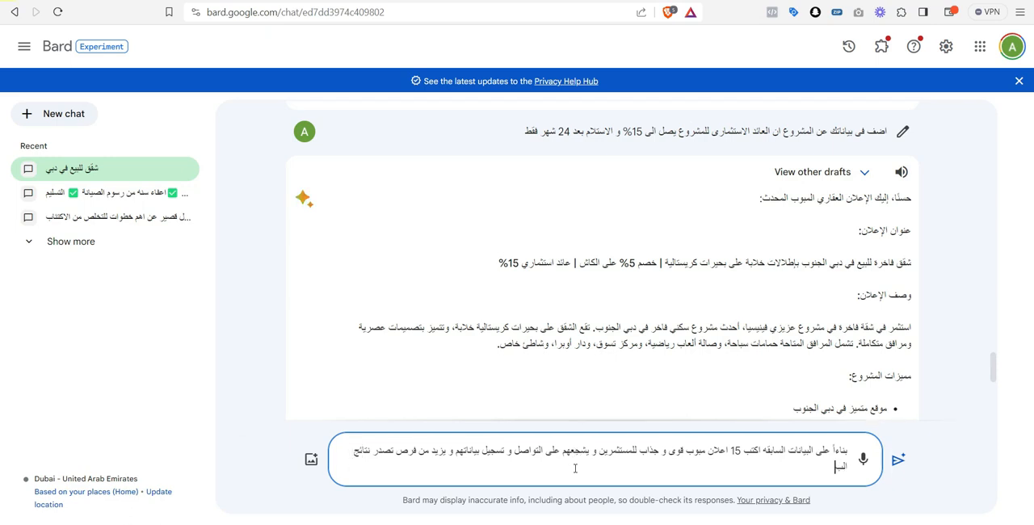
text( محركات البحث المختلفه)
key(Return)
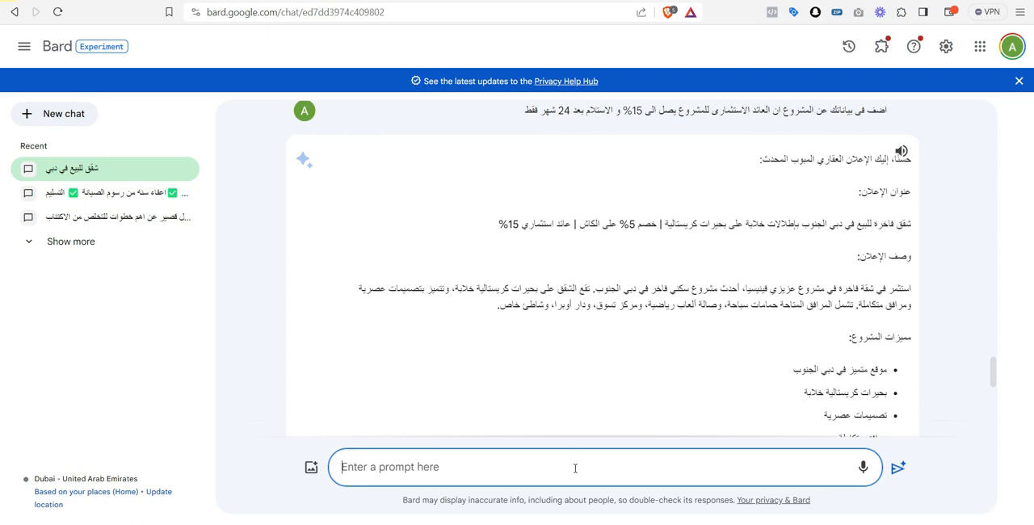
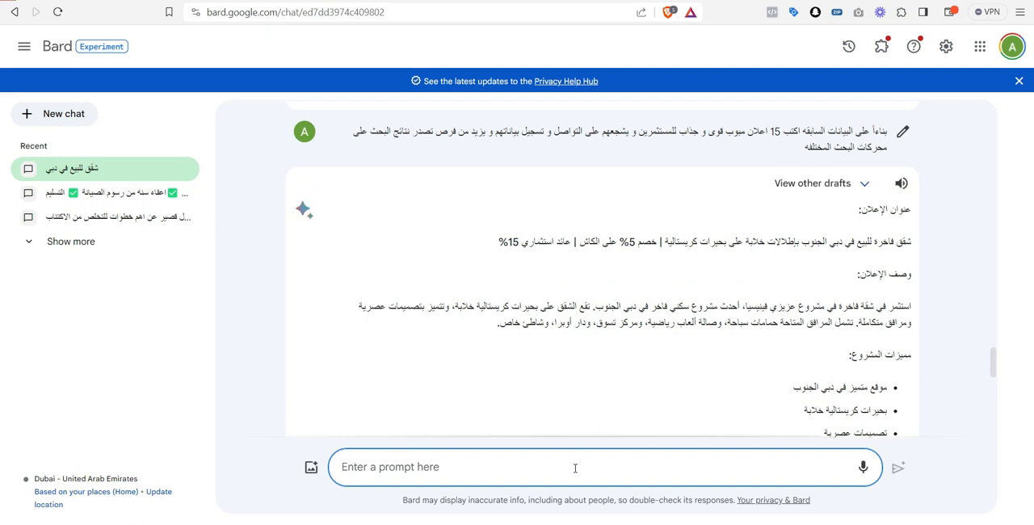
Step: Read the generated ad's title, description, project features, call to action, image and keyword list
scroll(634, 343, down, 1)
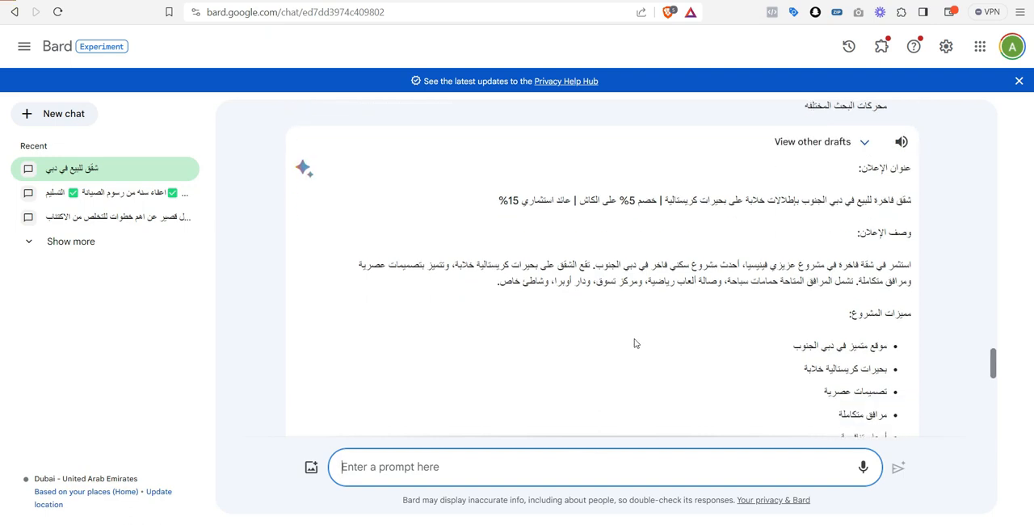
scroll(635, 343, down, 1)
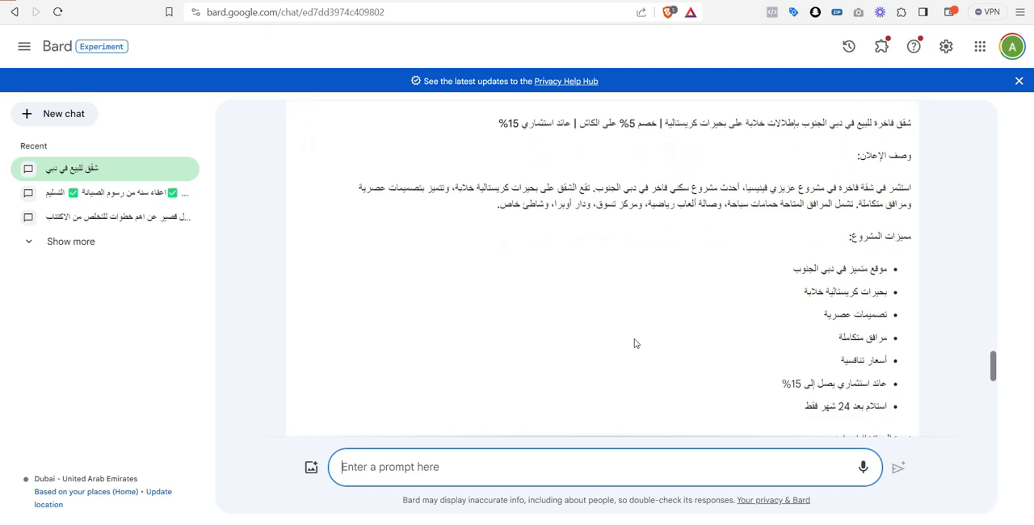
scroll(634, 344, down, 1)
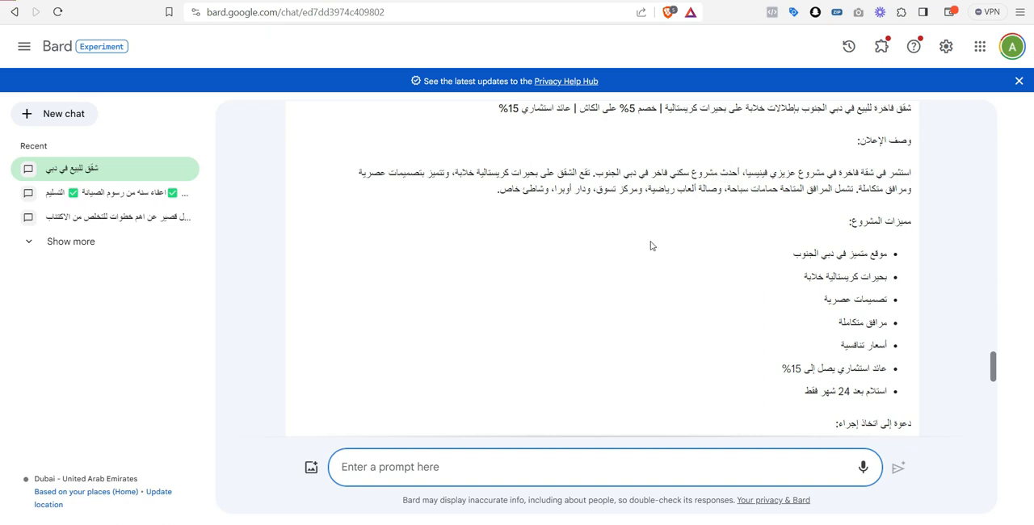
scroll(651, 244, down, 1)
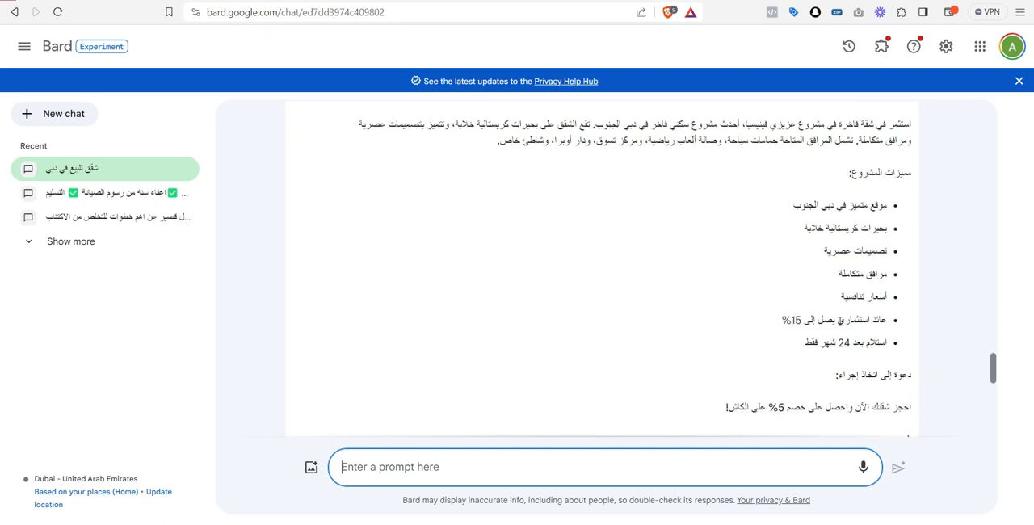
scroll(806, 360, down, 1)
scroll(806, 360, down, 1)
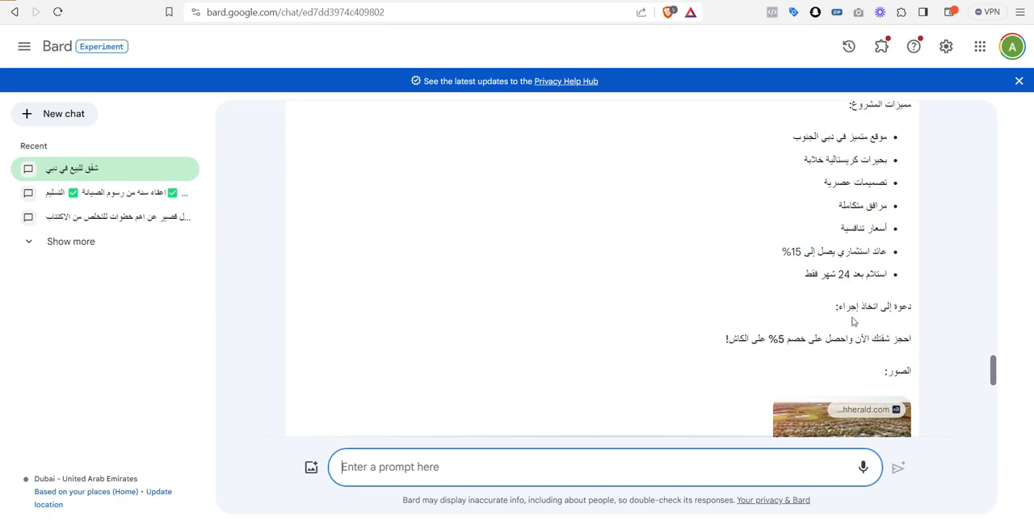
scroll(845, 328, up, 4)
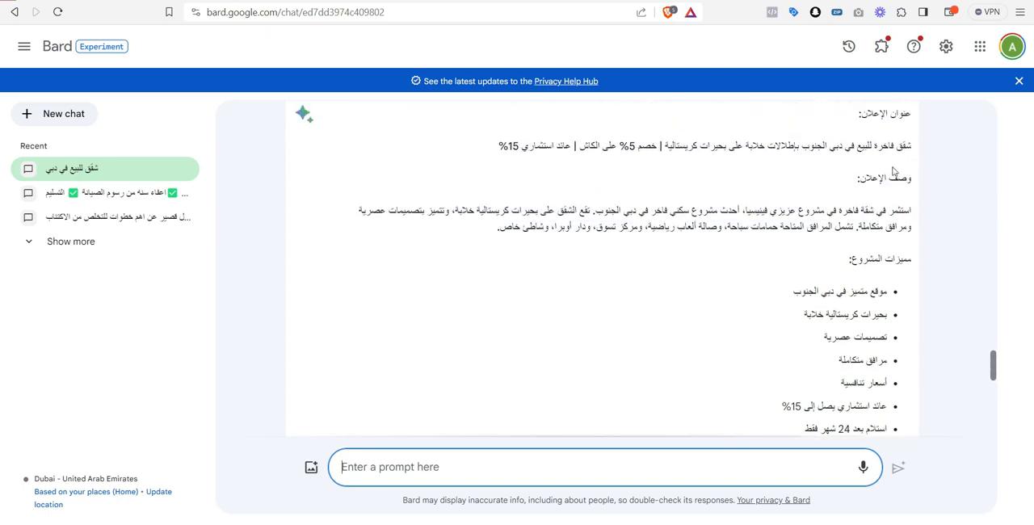
scroll(843, 181, down, 3)
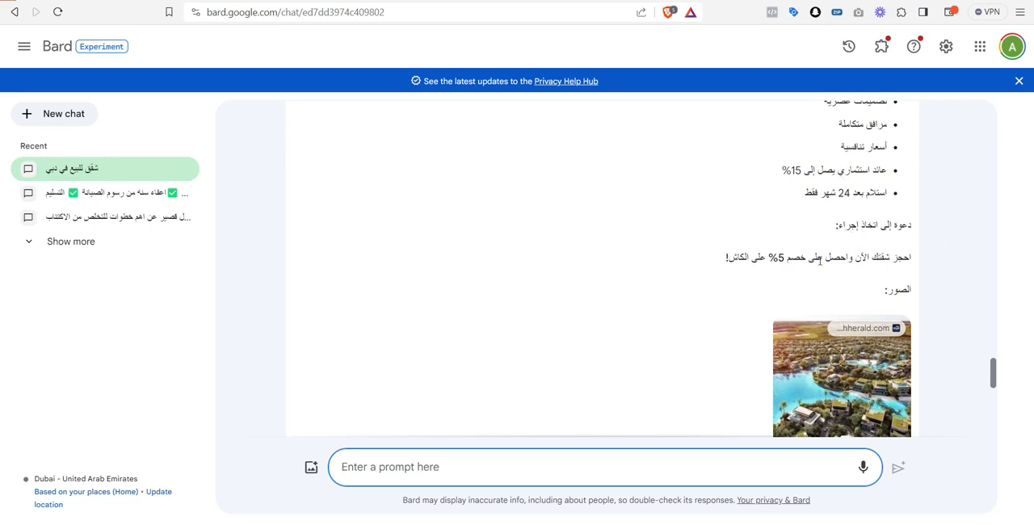
scroll(742, 261, down, 5)
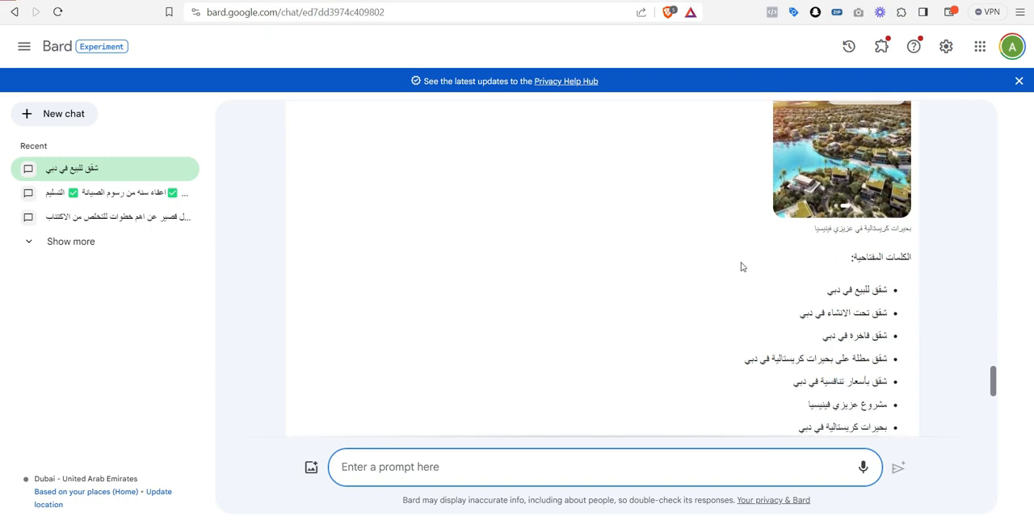
scroll(742, 267, down, 1)
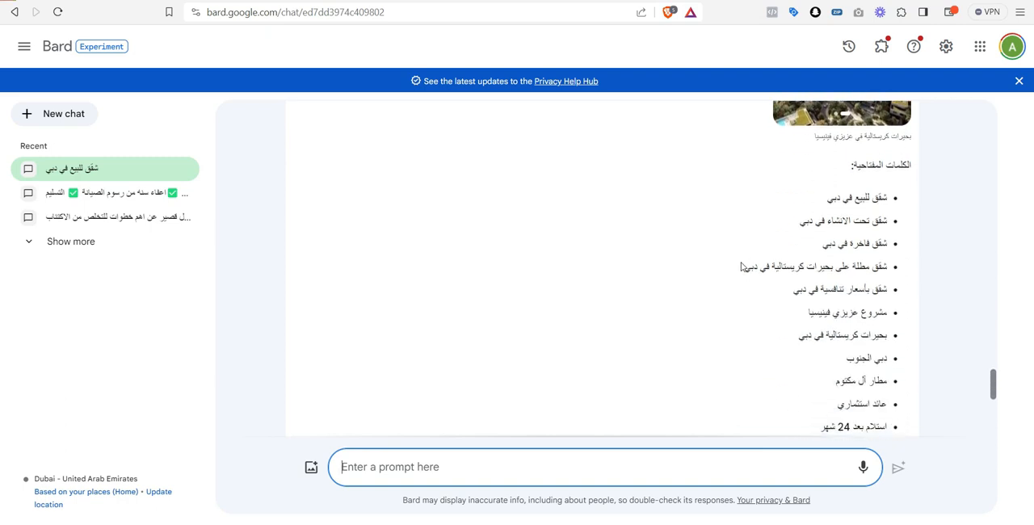
scroll(742, 267, down, 3)
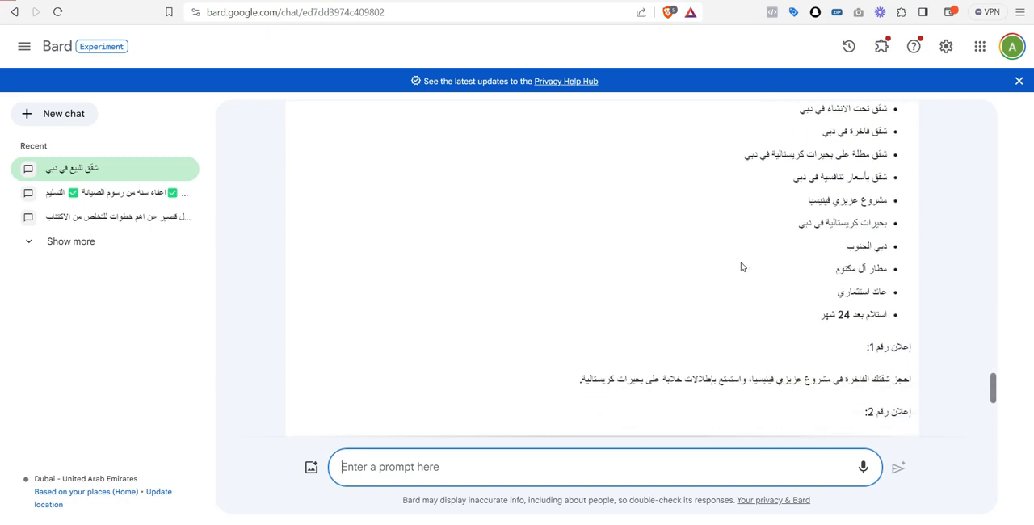
scroll(742, 266, down, 1)
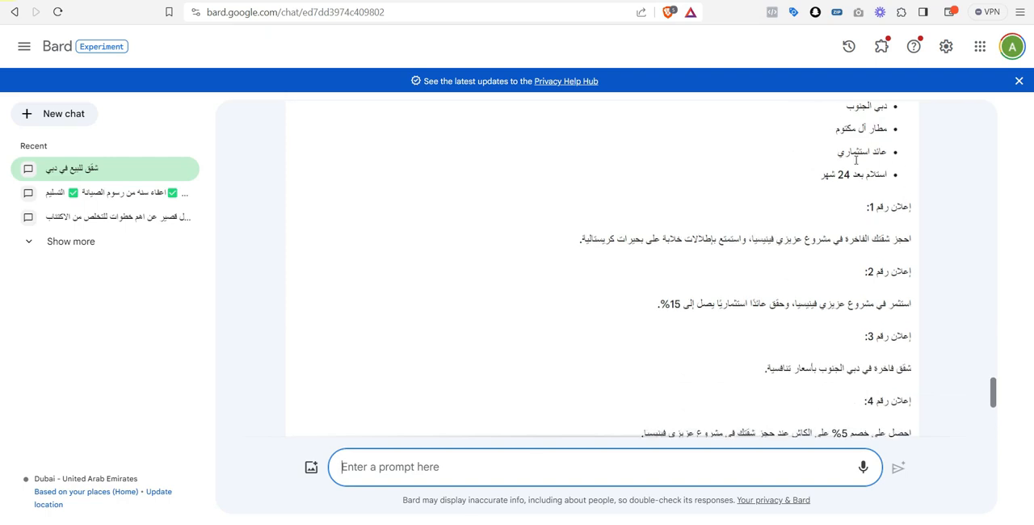
Step: Recheck the ad from its description and feature list through the image and keywords to the first numbered ads
scroll(849, 170, up, 3)
scroll(843, 182, up, 7)
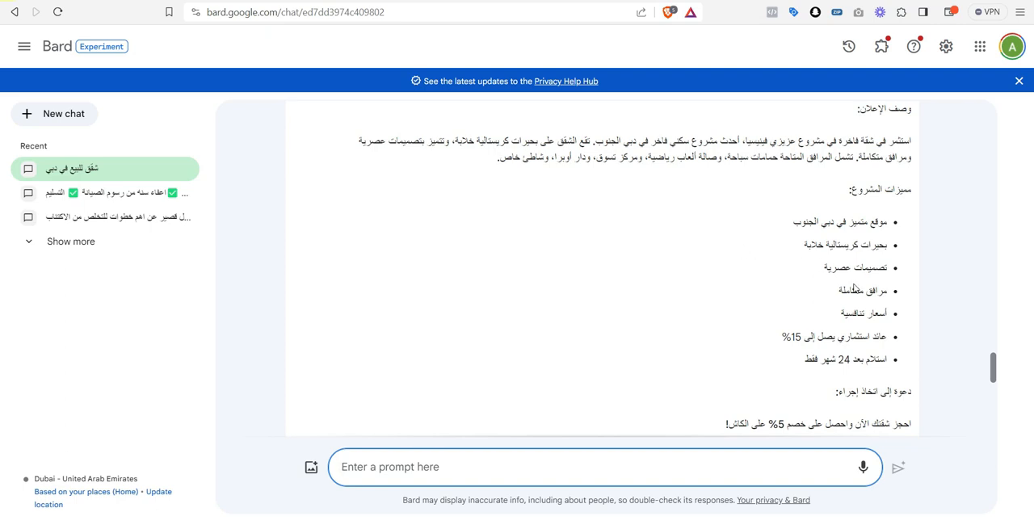
scroll(855, 288, down, 1)
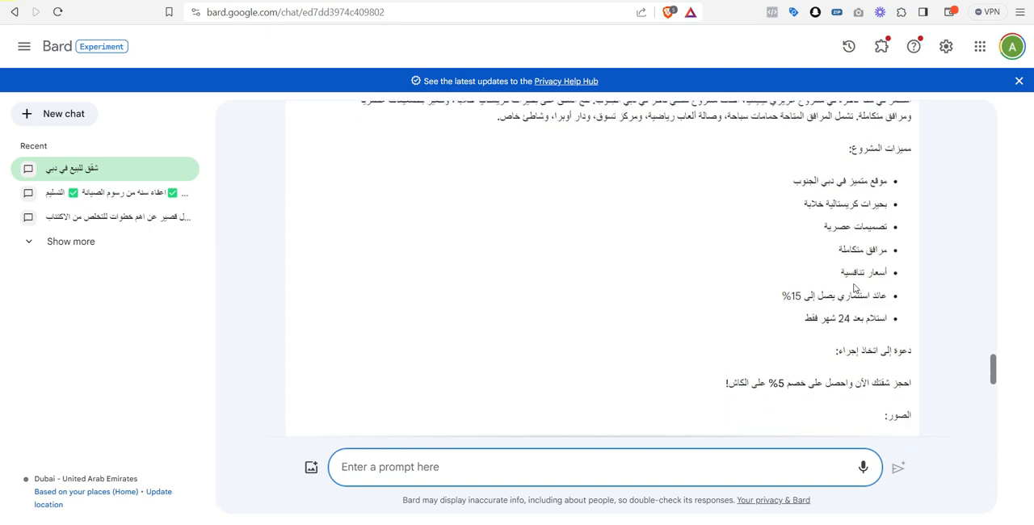
scroll(855, 288, up, 3)
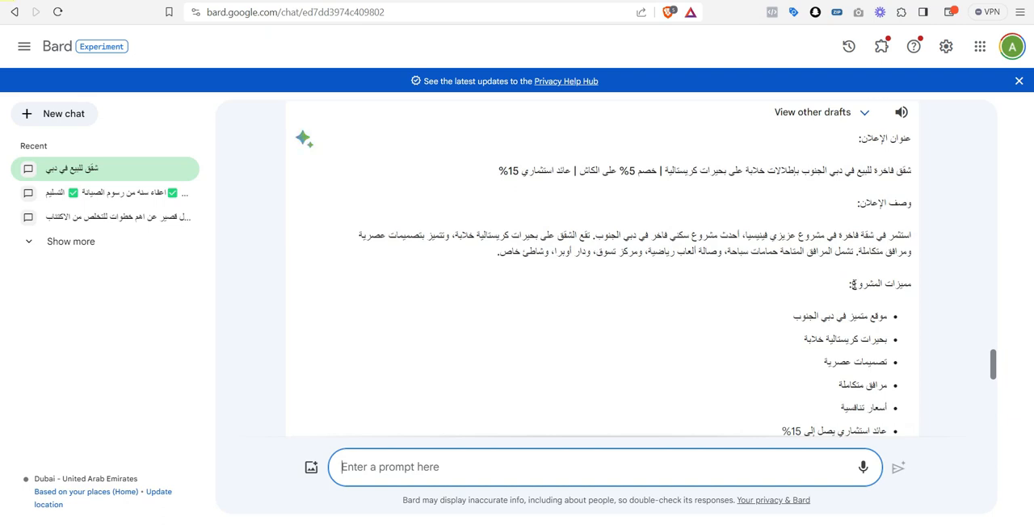
scroll(853, 284, down, 2)
scroll(854, 285, down, 5)
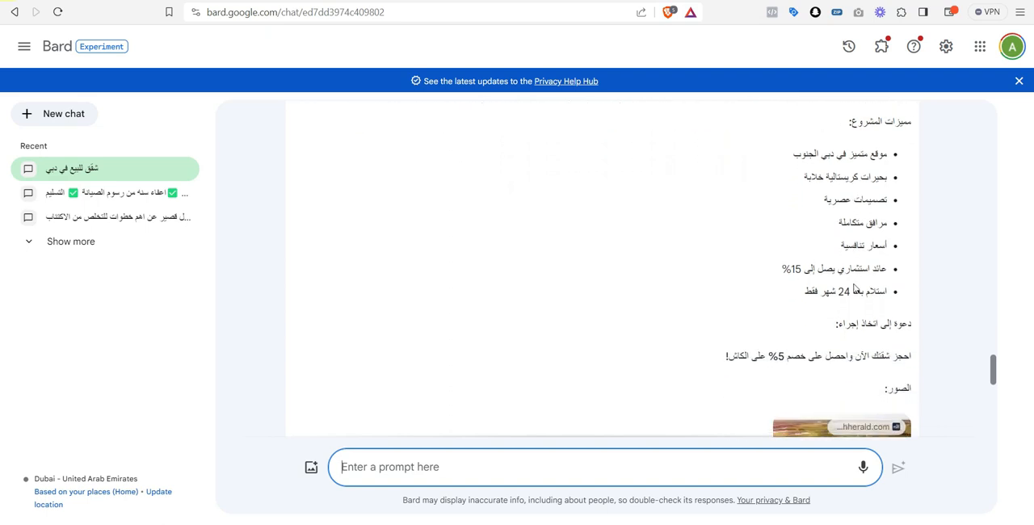
scroll(855, 289, down, 7)
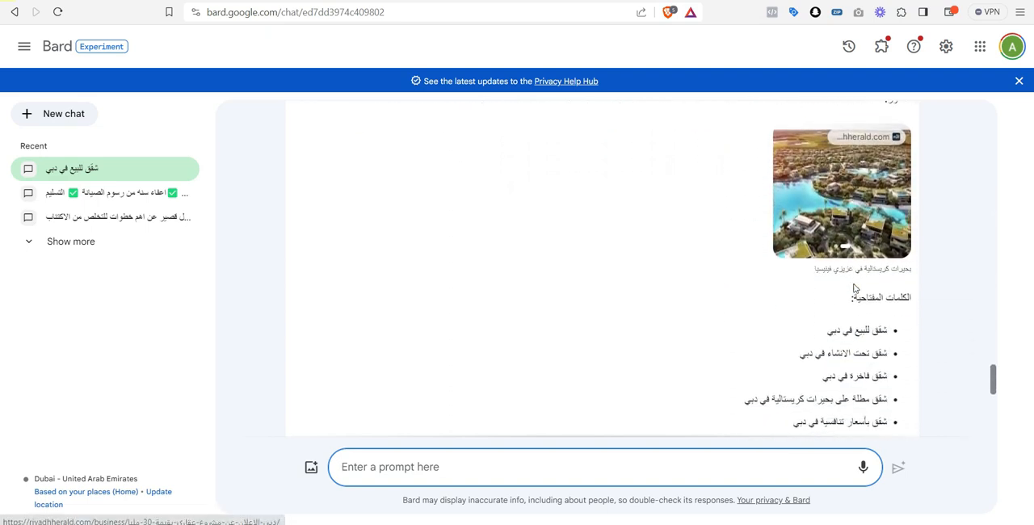
scroll(854, 284, down, 7)
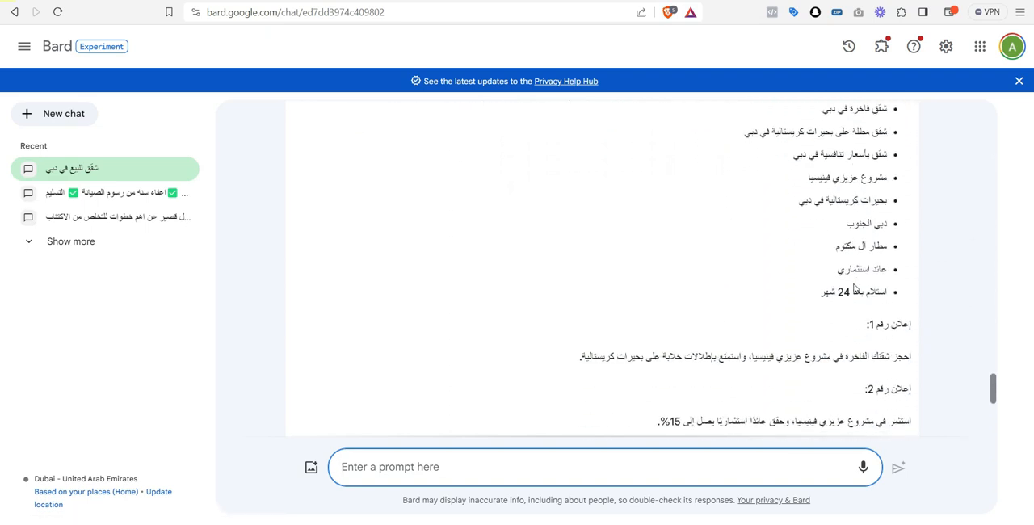
Step: Read the numbered ads 1 to 15 and the closing remark of the response
scroll(854, 288, down, 1)
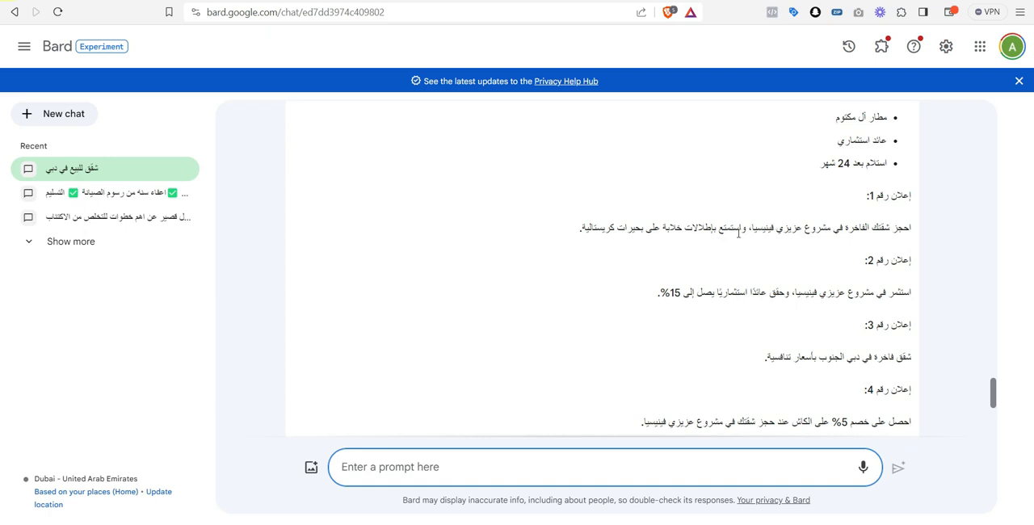
scroll(874, 290, down, 1)
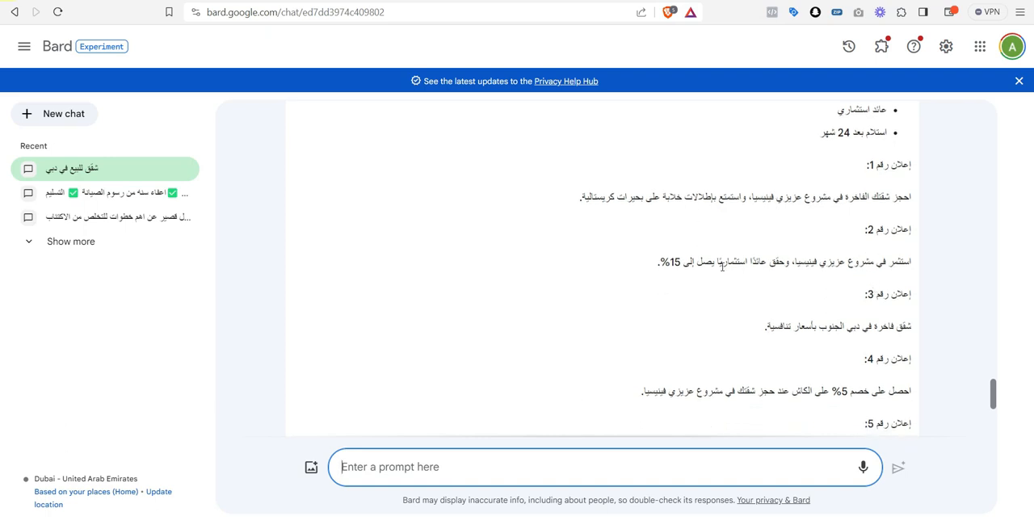
scroll(661, 265, down, 1)
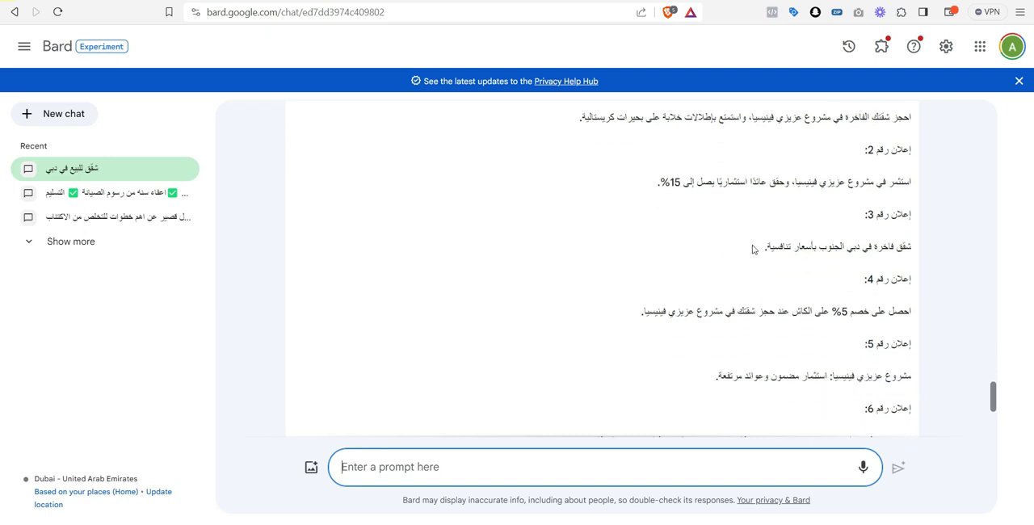
scroll(752, 249, down, 1)
scroll(753, 249, down, 5)
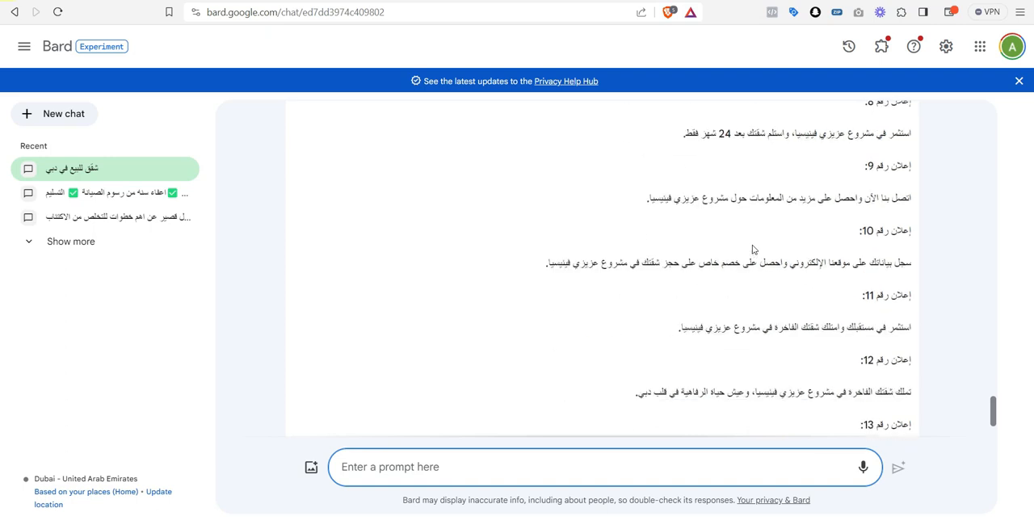
scroll(753, 249, down, 3)
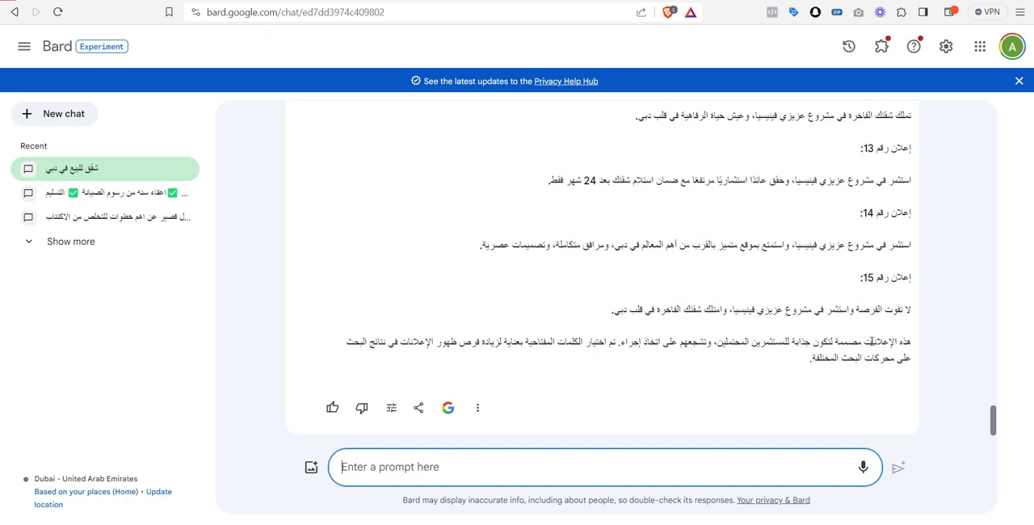
double_click(899, 340)
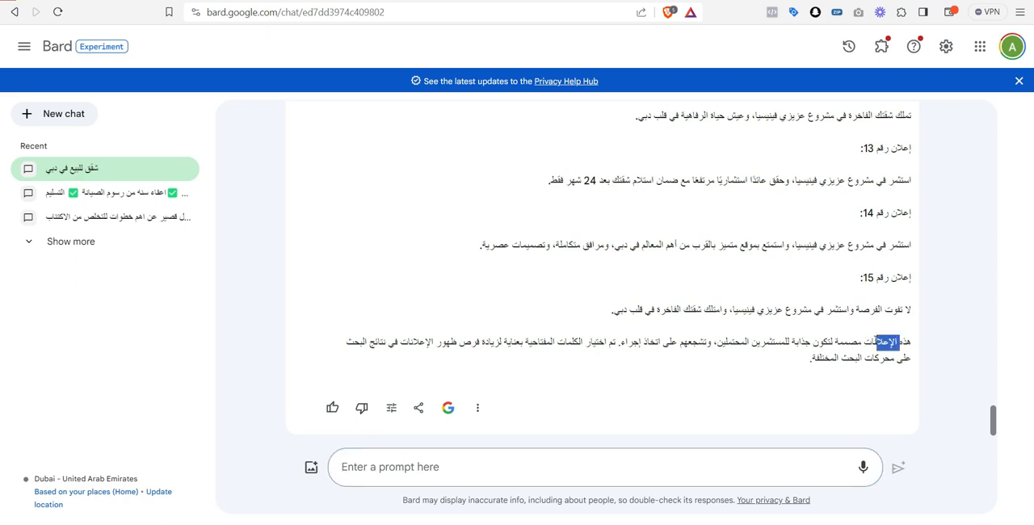
triple_click(900, 342)
key(ctrl+c)
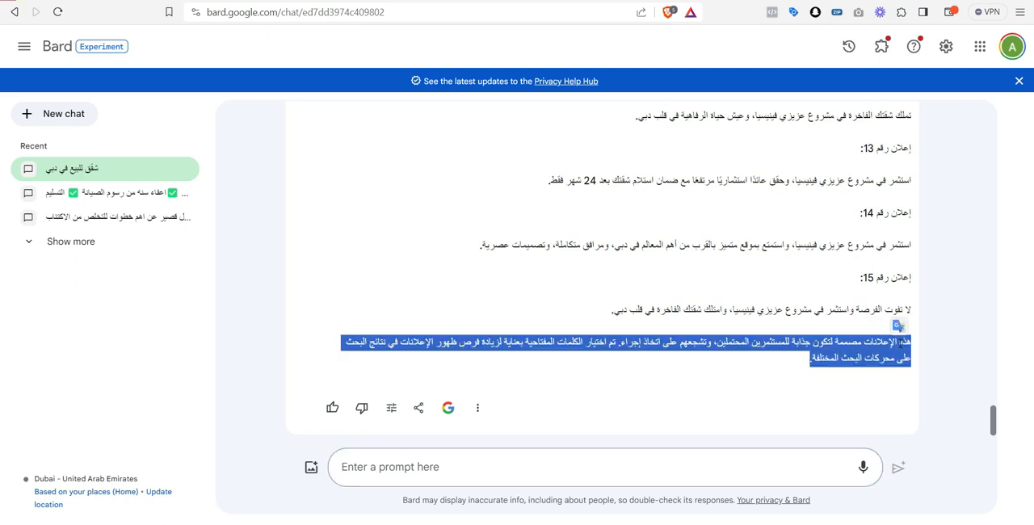
click(822, 467)
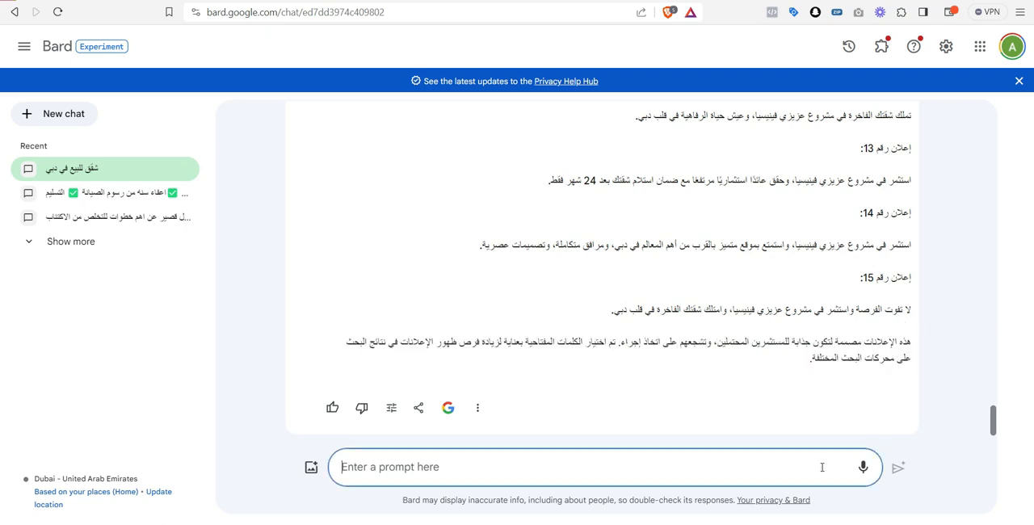
key(ctrl+v)
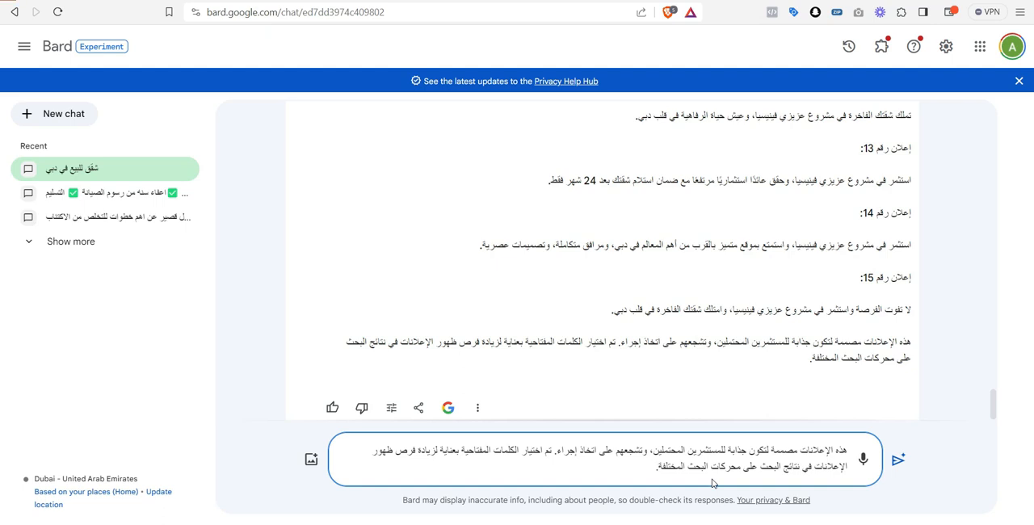
key(ctrl+a)
Step: Begin the prompt with "اكتب 15 وصف جذاب للمشروع ليتم ادراجه فى الاعلانات"
text(اكتب 15)
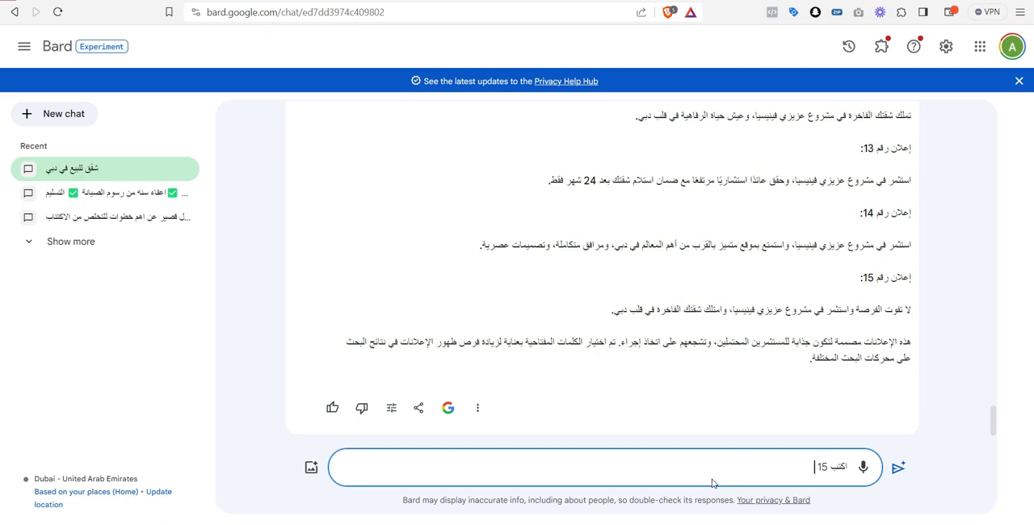
text( وصف جذاب لل)
text(مشروع ليتم ادراجه فى الاعلانات)
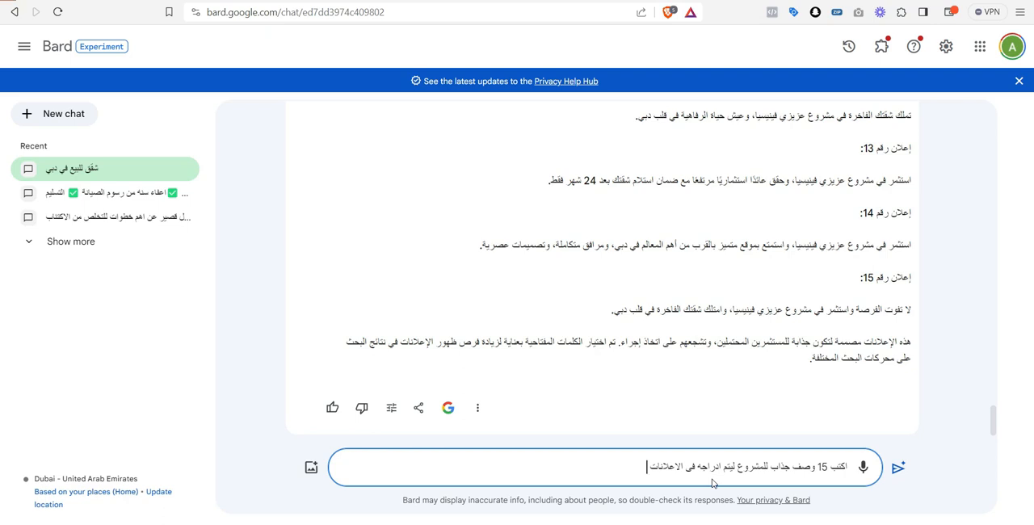
Step: Add to the prompt the condition "لشرط ان يكون جذاب و مشجع للاستثمار و يجذب المستثمرين للتواصل معنا"
text(لشرط ان يكون جذاب و مشجع للاستثم)
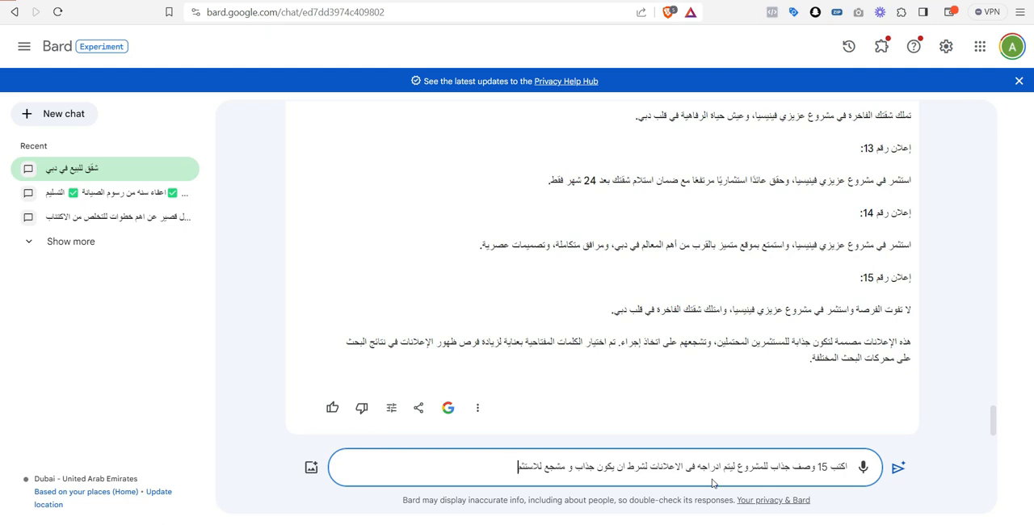
text(ار و يجذب المستث)
text(مرين)
text( للتواصل)
text( معنا)
text( بشرك)
text( ان يكون ال)
text(اعلان باللغتي)
text(ن ال)
text(عربيه)
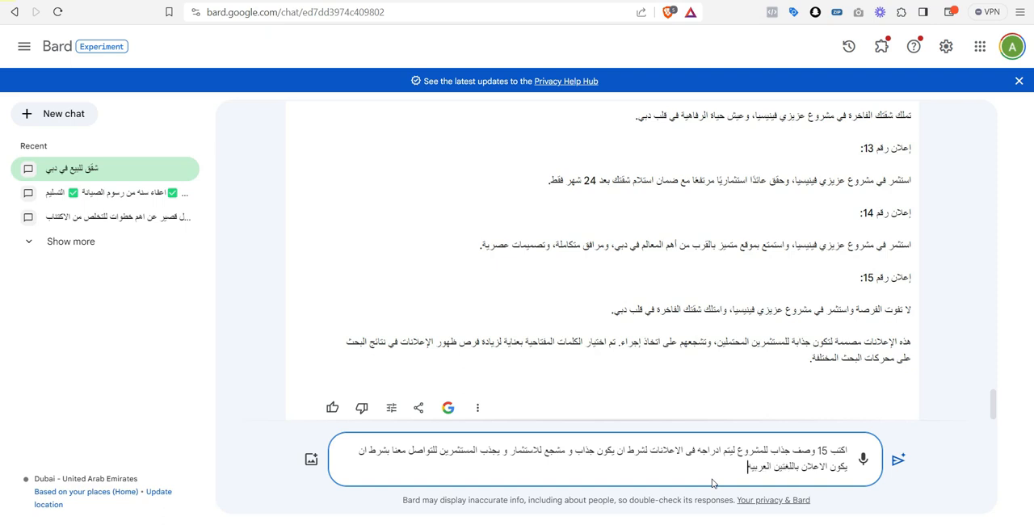
text( و الانجليزيه)
Step: Add the bilingual requirement "بشرط ان يكون الوصف باللغتين العربيه و الانجليزيه" to the prompt
double_click(815, 467)
text(الوطنيه)
click(693, 465)
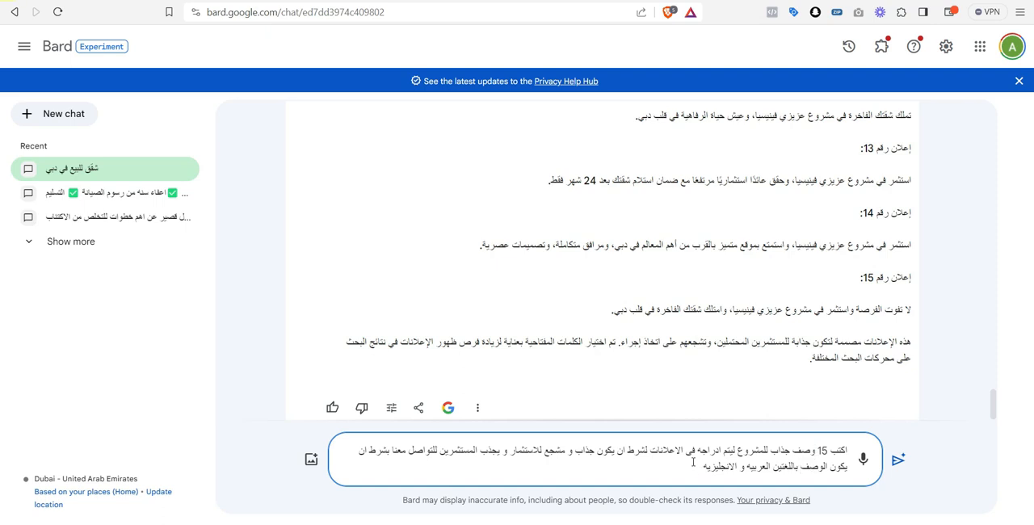
Step: Finish the prompt with the minimum length "بحيث لا يقل عن 300 كلمة" and submit it
text(بحيث لا يقل عن 300 كلمة)
key(Return)
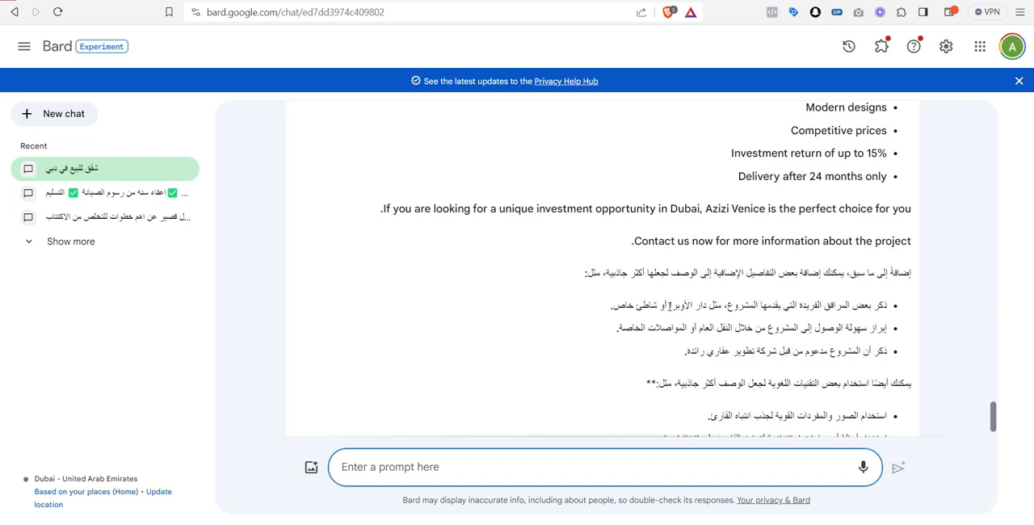
Step: Copy the response's improvement tips from "إضافة بعض التفاصيل الإضافية" through "استخدام لغة بسيطة وسهلة الفهم"
scroll(644, 306, down, 1)
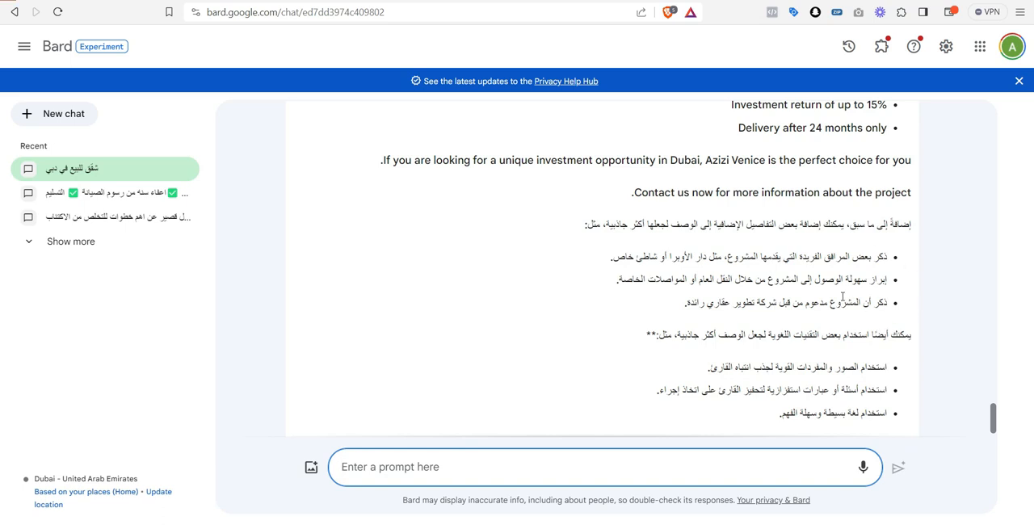
scroll(843, 299, down, 1)
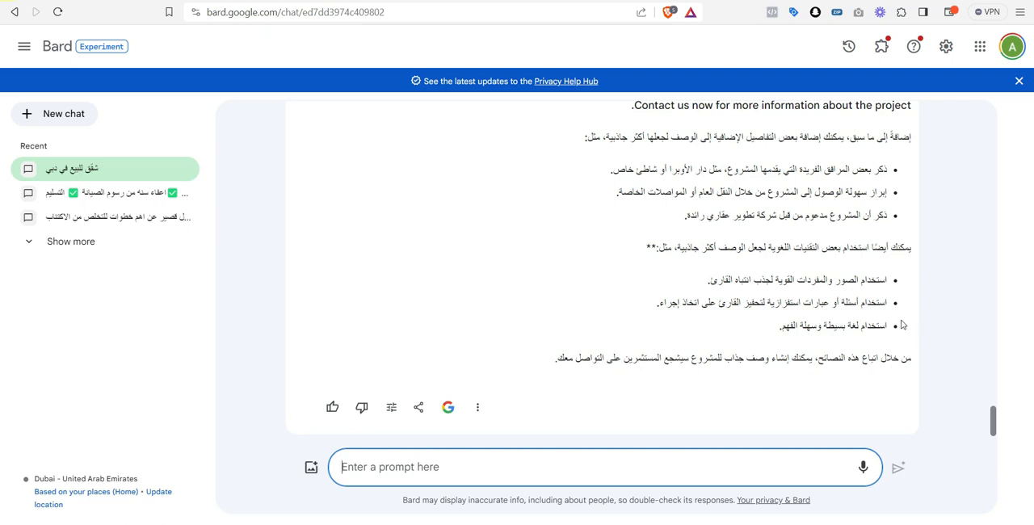
scroll(901, 282, up, 1)
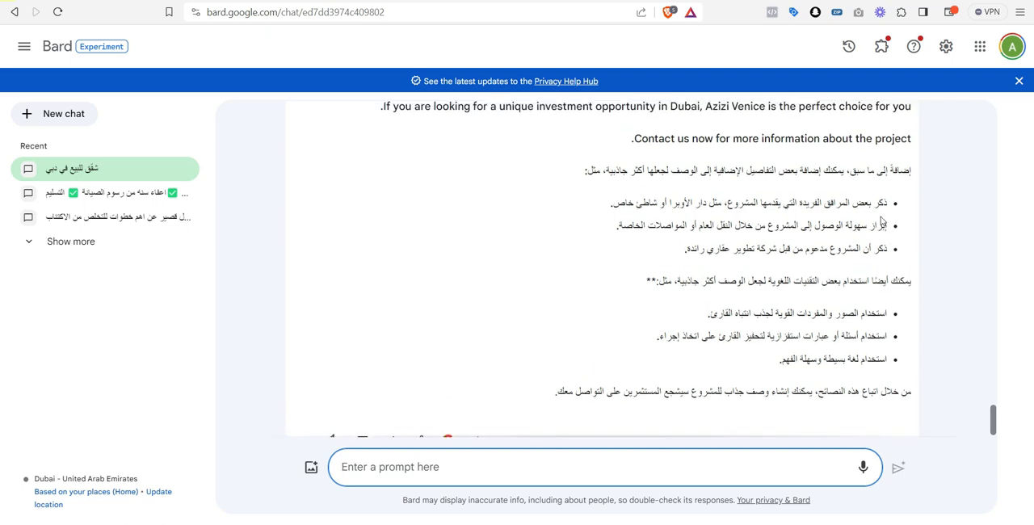
drag(821, 170, 632, 367)
key(ctrl+c)
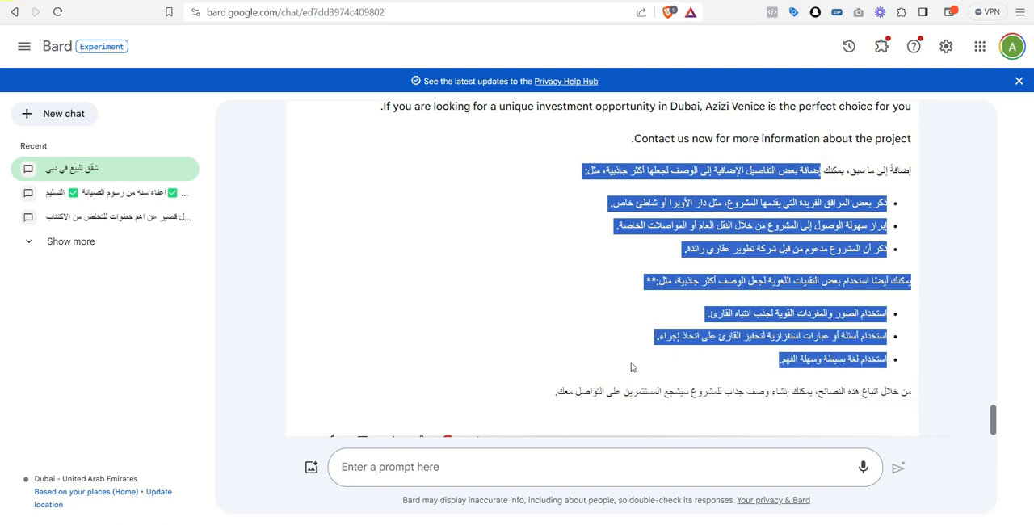
click(610, 466)
text(حسن الاعلان)
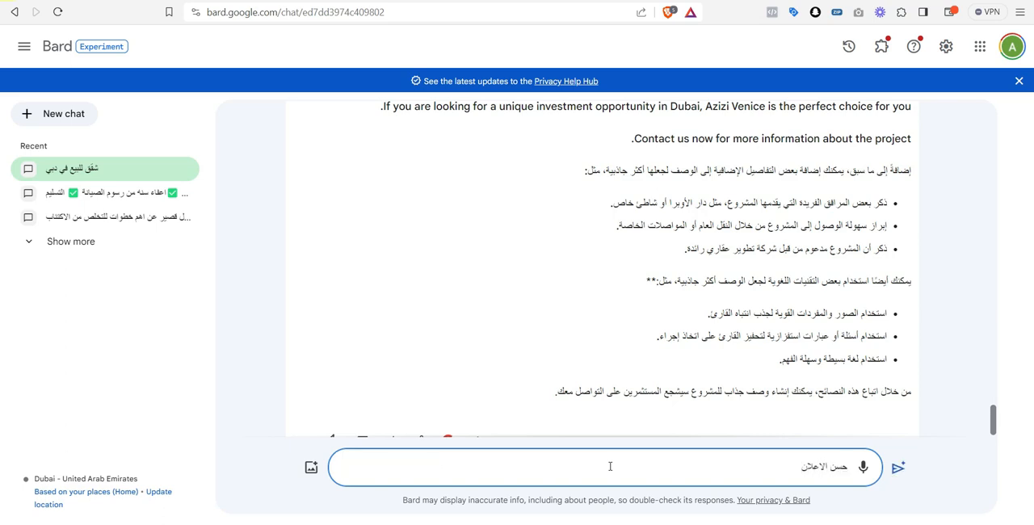
text( من خلال)
key(ctrl+v)
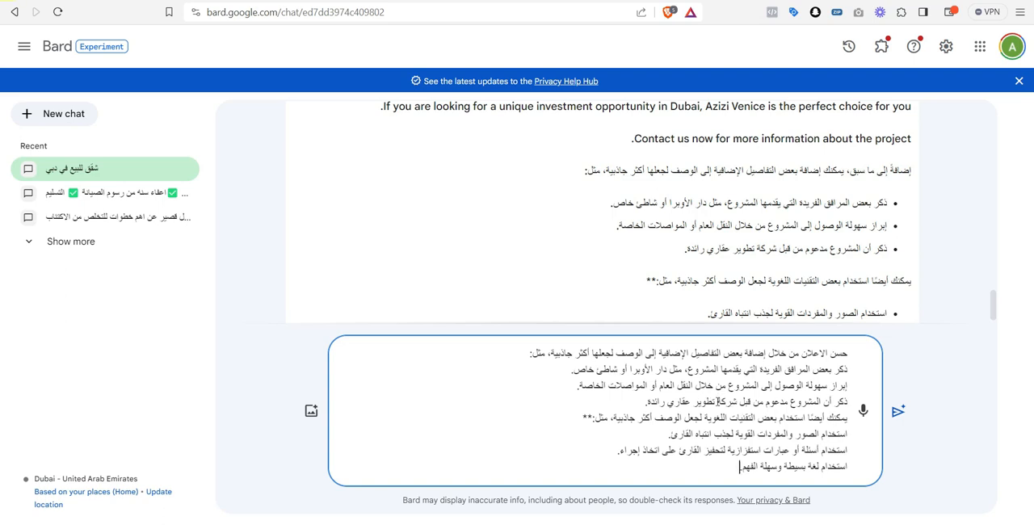
click(850, 409)
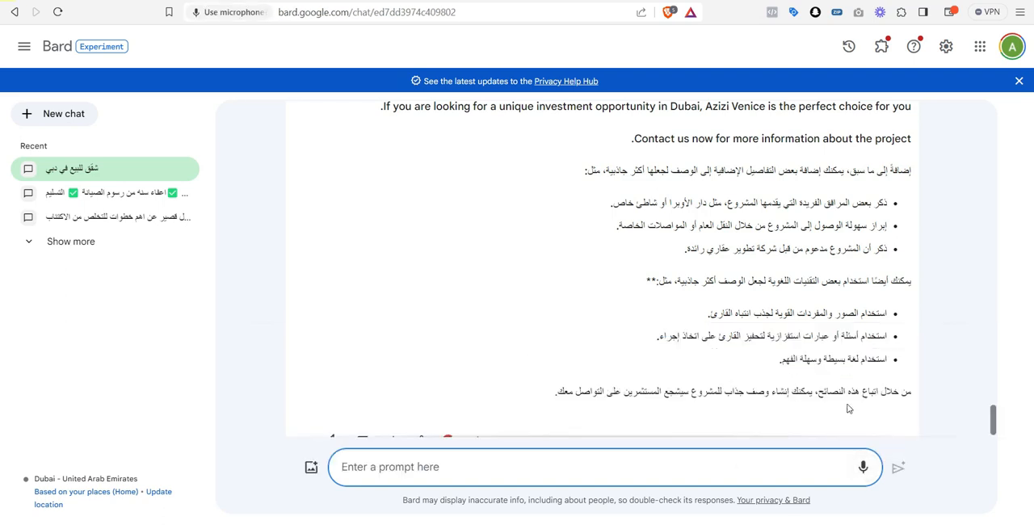
Step: Submit a prompt that starts with "حسن الاعلان من خلال" followed by the copied improvement tips
scroll(751, 381, down, 1)
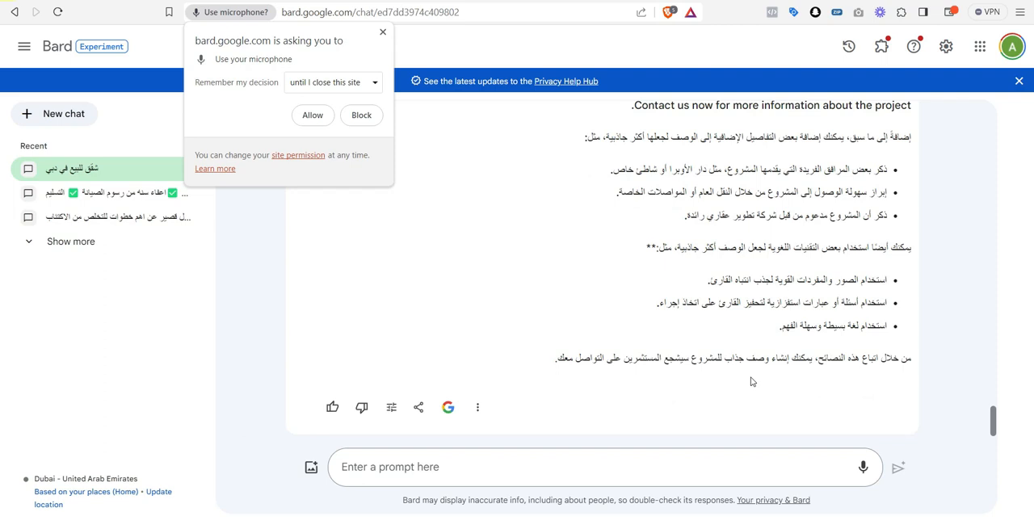
click(714, 461)
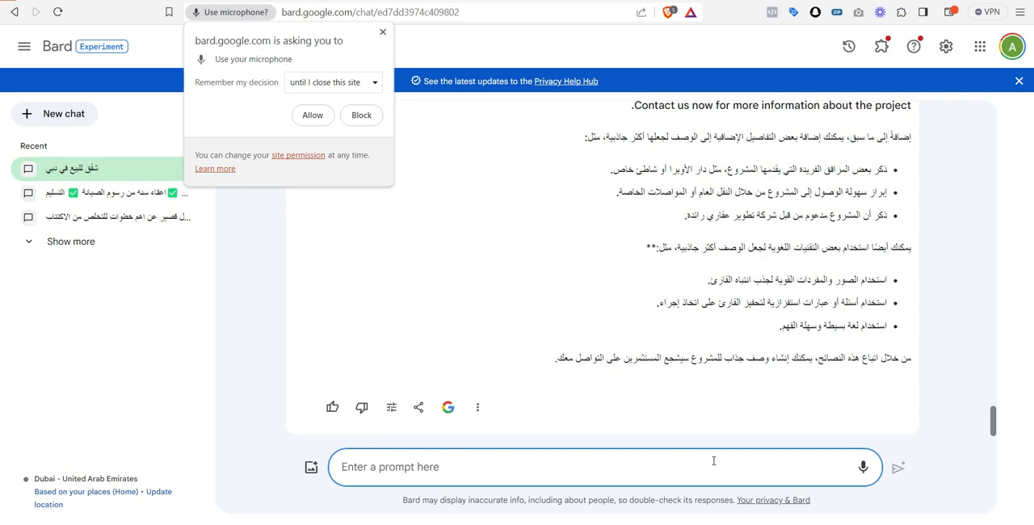
text(ح)
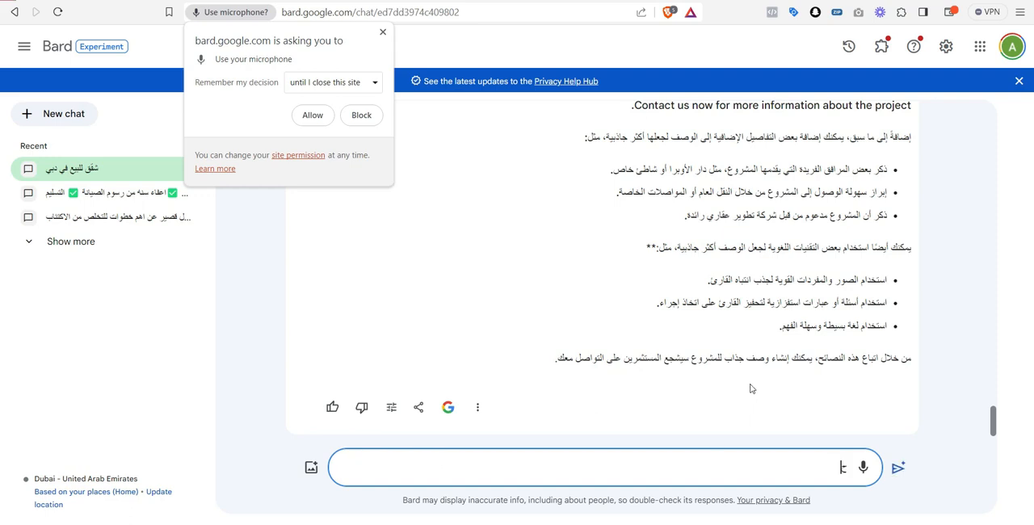
text(سن الاعلان من خلال)
key(ctrl+v)
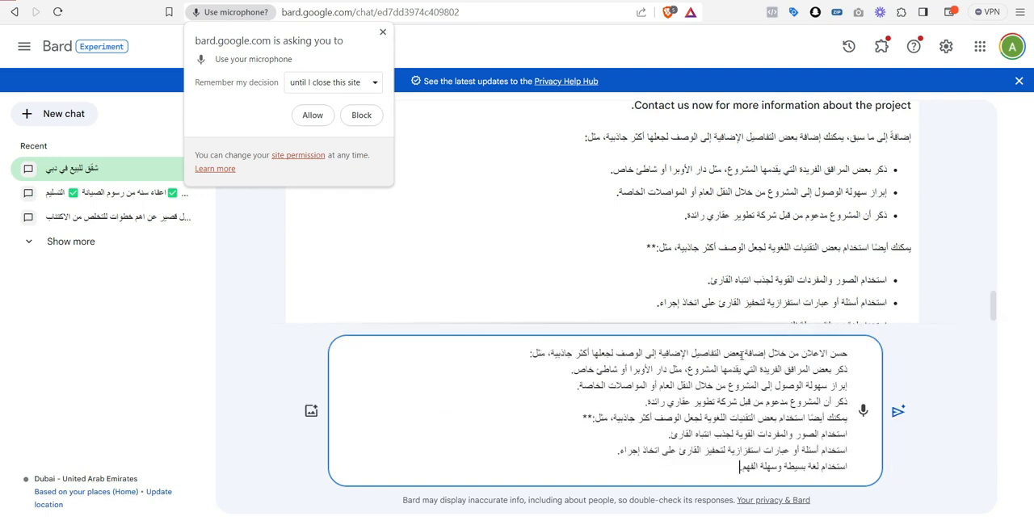
click(824, 418)
key(Return)
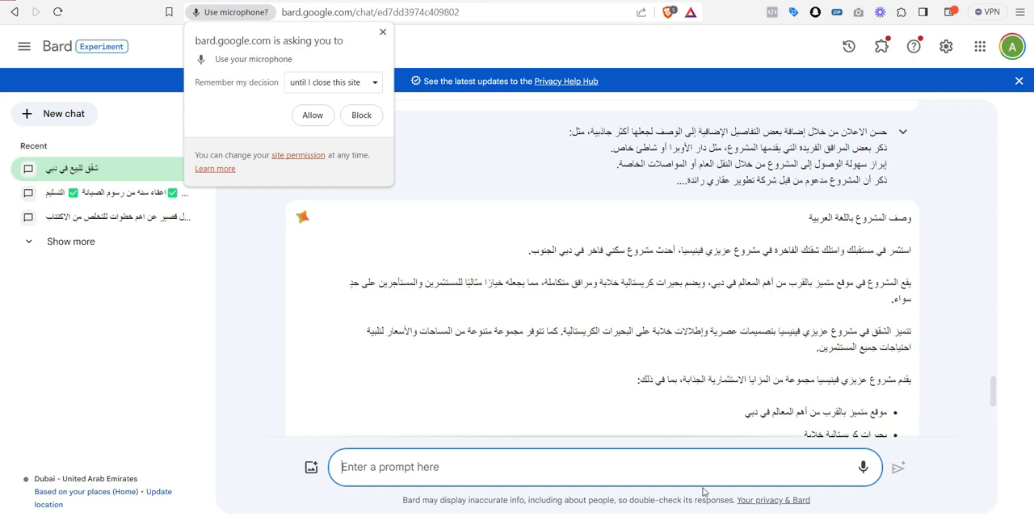
Step: Begin a new prompt with "حسن الوصف السابق لجعله", checking the earlier description in the chat
text(ح)
key(BackSpace)
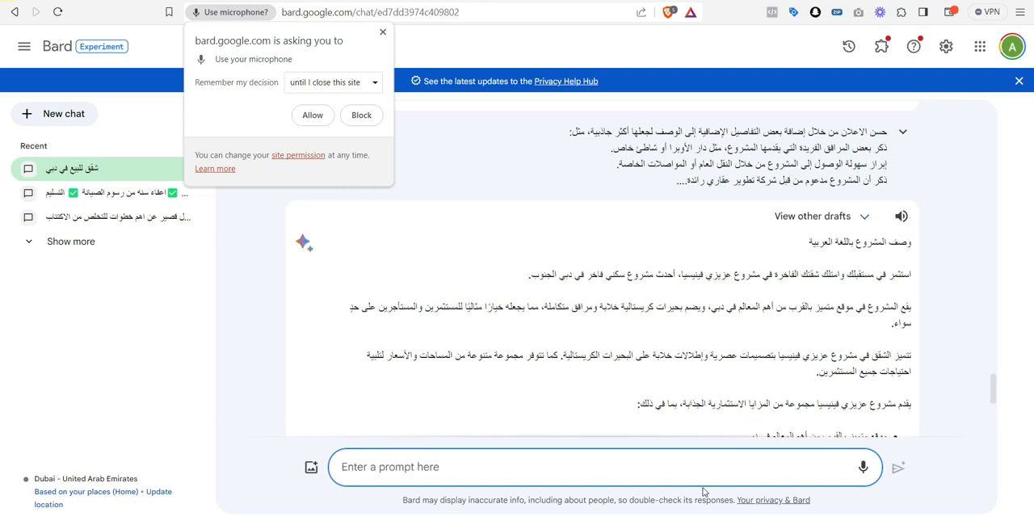
text(حسن الو)
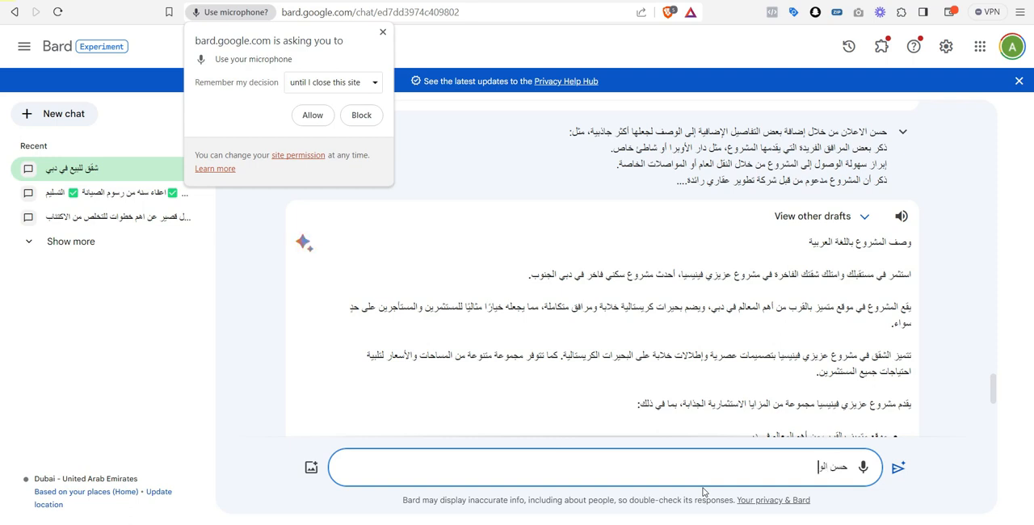
text(صف ال)
text(سابق لجعله)
scroll(742, 308, up, 20)
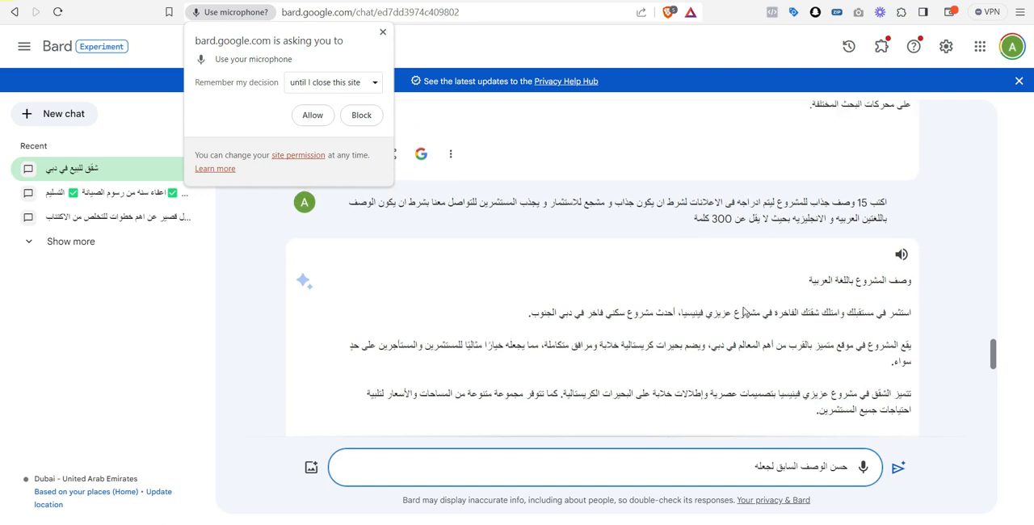
scroll(802, 247, down, 1)
scroll(802, 246, up, 1)
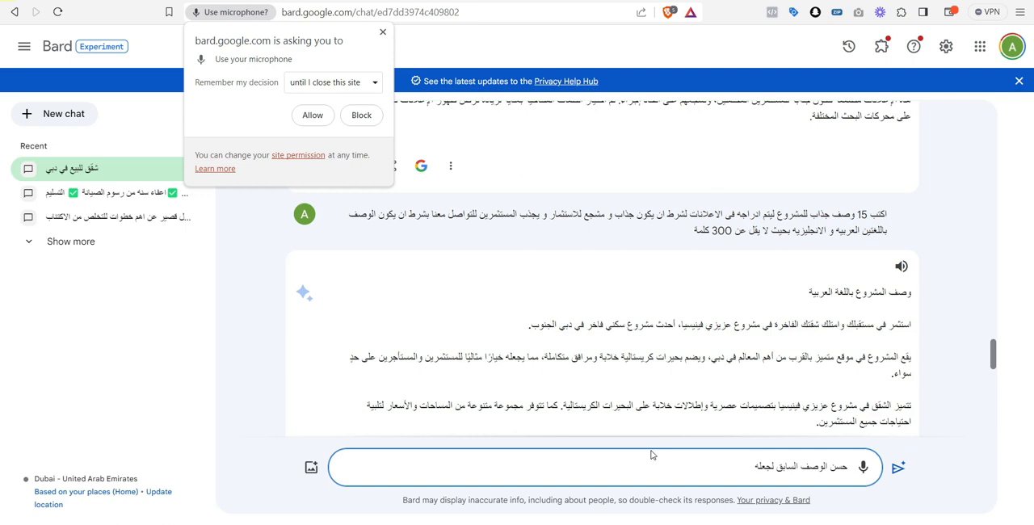
Step: Finish the prompt with "مناسب لمحركات البحث SEO", submit it, and allow the site's microphone request
text(مناسب لمحركات البحث SEO)
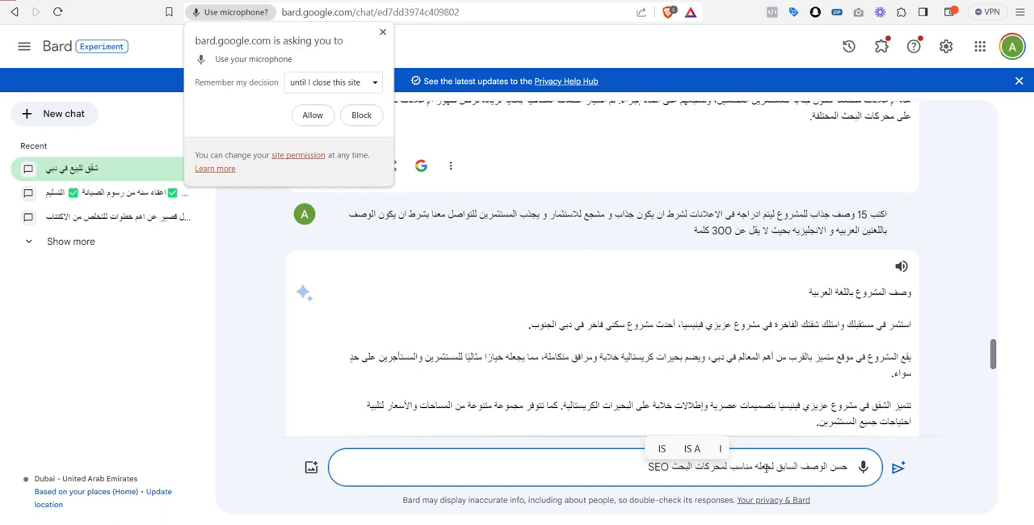
key(Return)
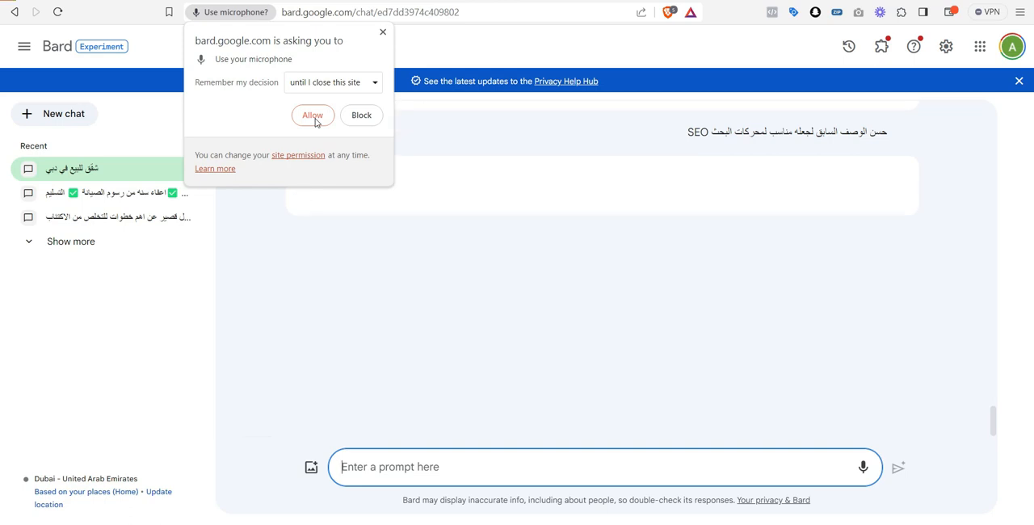
click(314, 115)
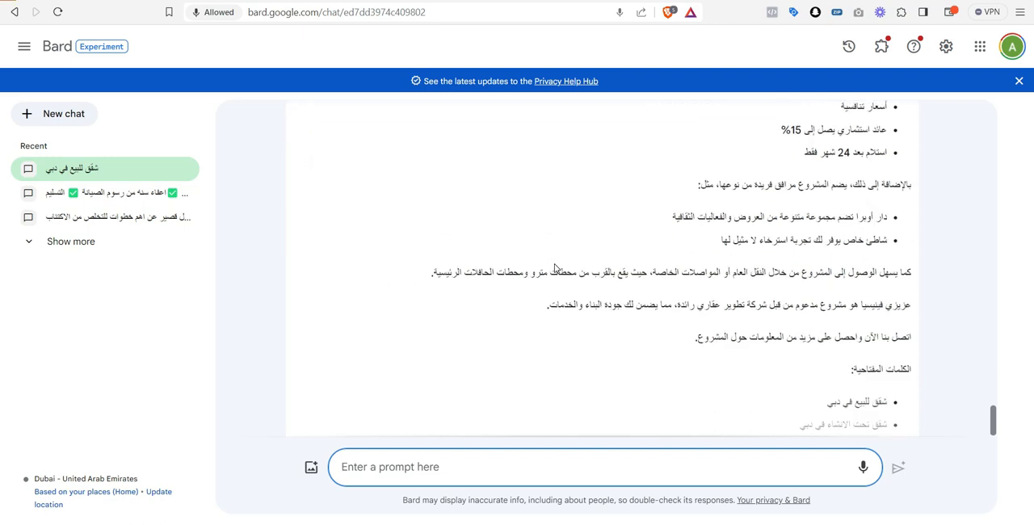
Step: Examine the SEO-oriented project description, its listed changes and the additional search engine tips
scroll(555, 266, up, 3)
scroll(556, 266, up, 1)
scroll(555, 268, up, 3)
scroll(555, 269, down, 8)
scroll(555, 268, down, 1)
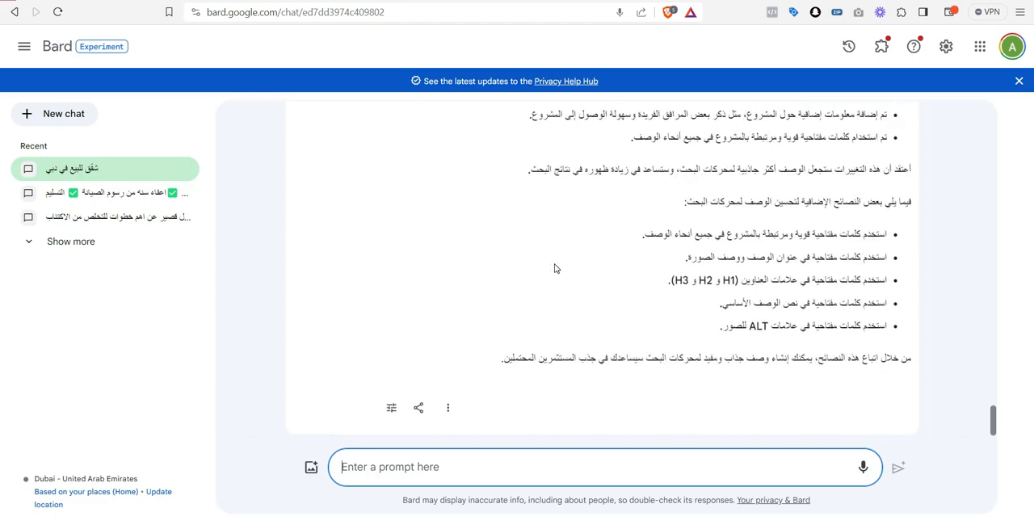
scroll(555, 268, up, 10)
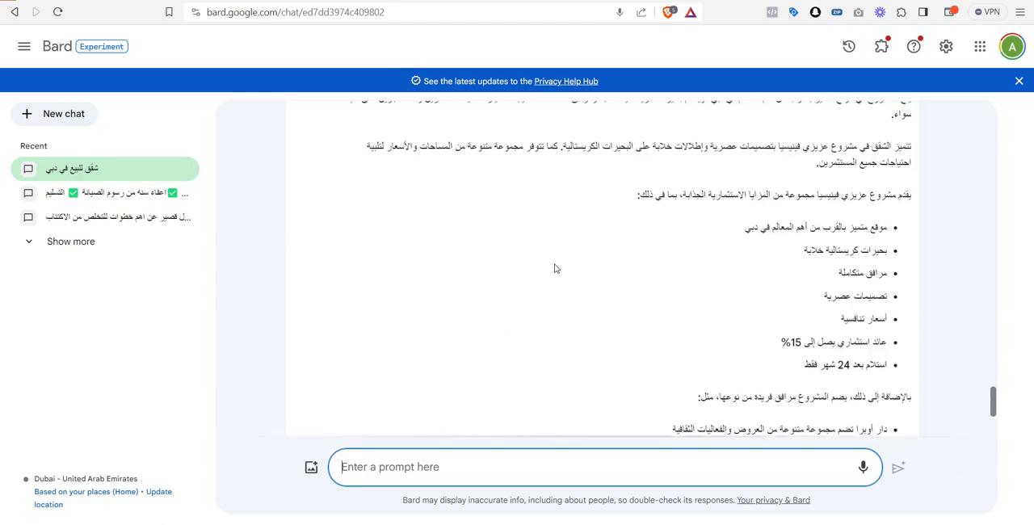
scroll(555, 269, up, 5)
scroll(555, 268, down, 1)
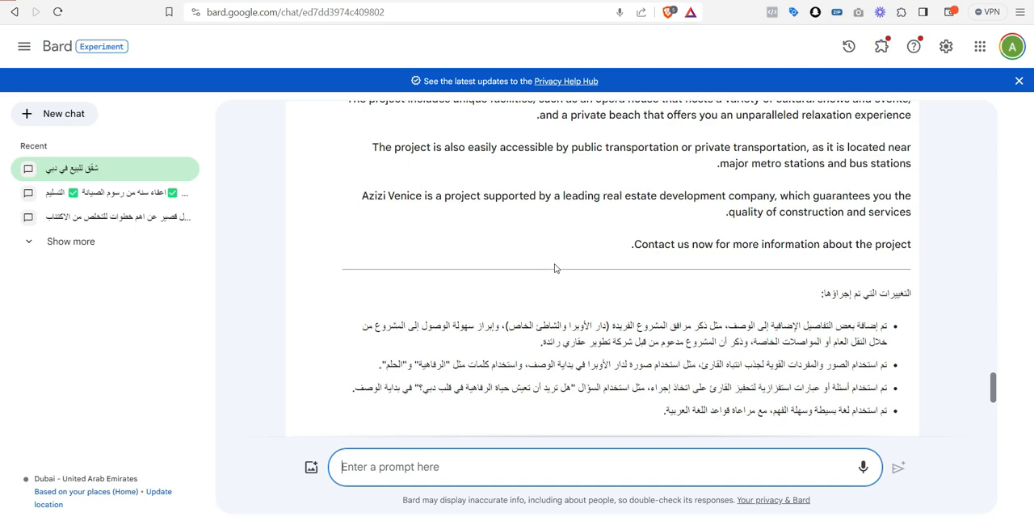
scroll(555, 268, down, 8)
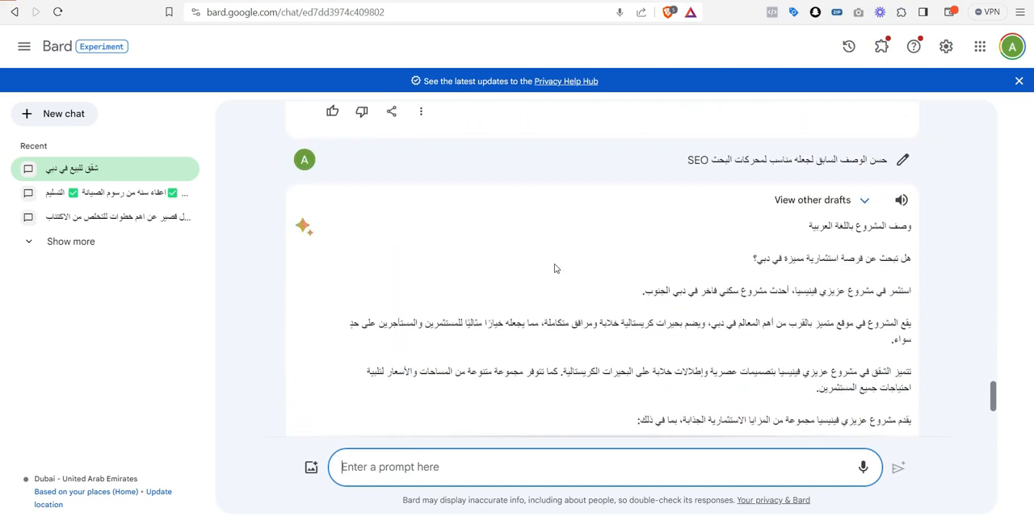
scroll(555, 268, down, 10)
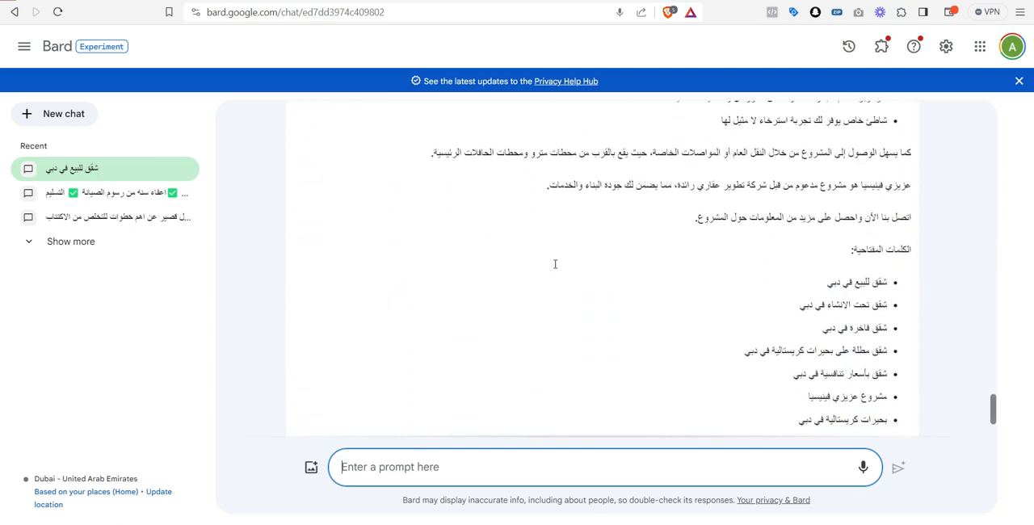
click(544, 467)
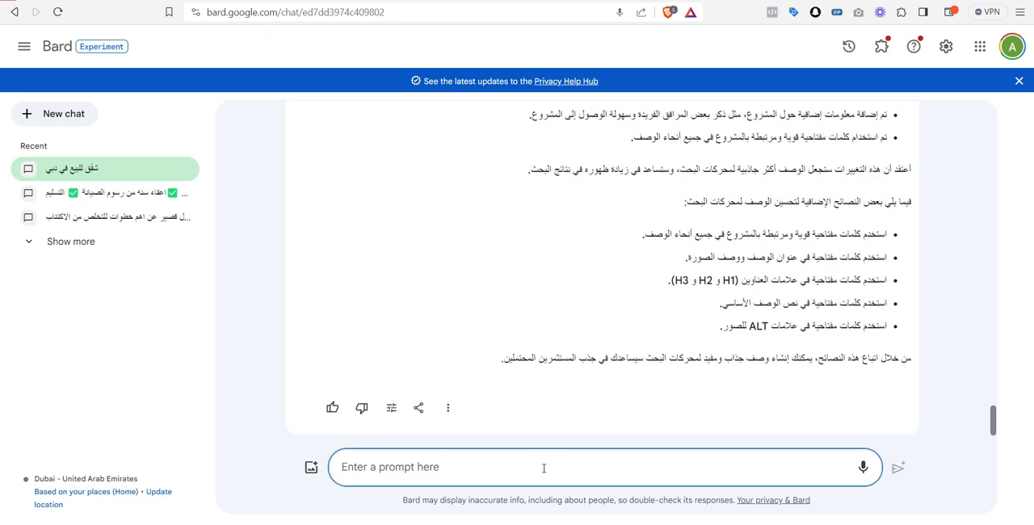
text(h;if 15)
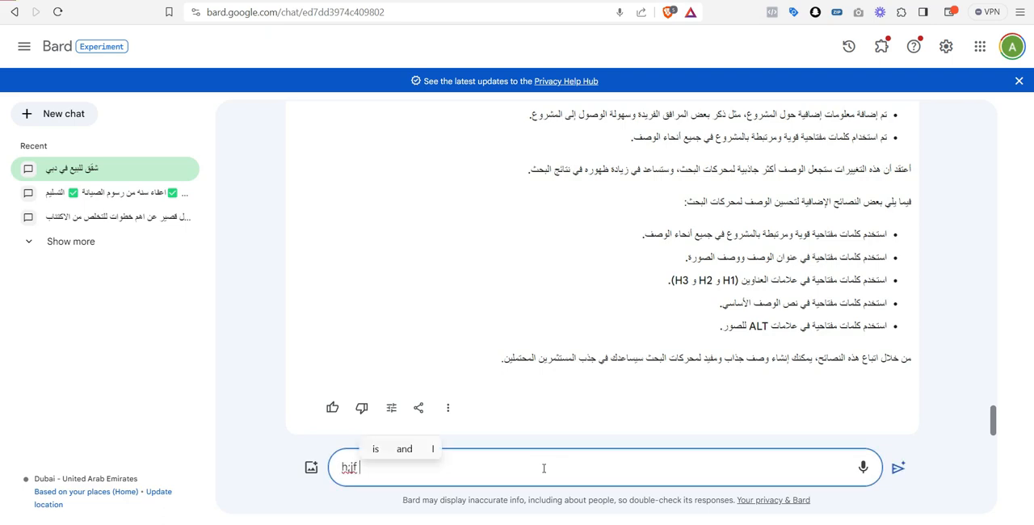
key(BackSpace)
key(BackSpace)
key(BackSpace)
key(BackSpace)
key(BackSpace)
key(BackSpace)
key(BackSpace)
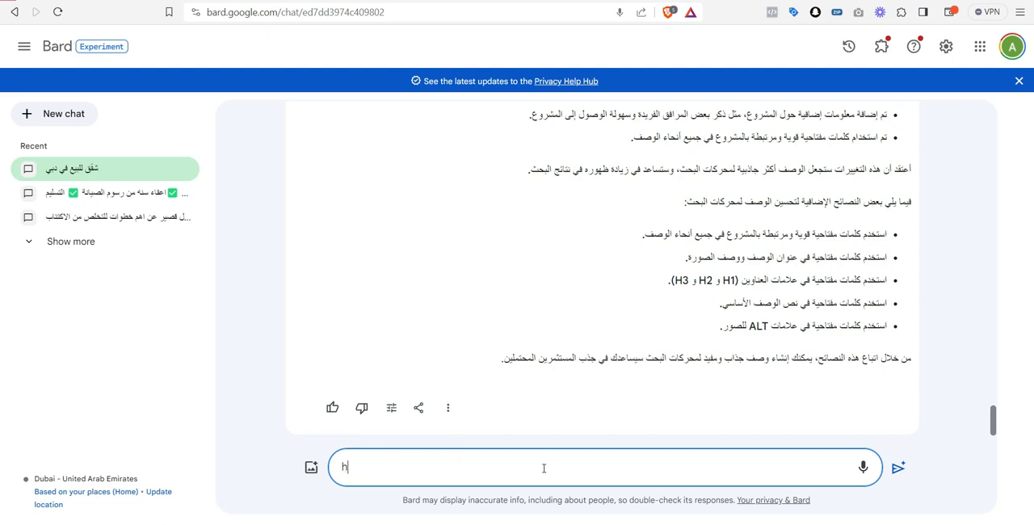
Step: Begin a headline prompt with "اكتب 15 عنوان للاعلان السابق"
text(اكتب 15 عنوان للاعلان السابق)
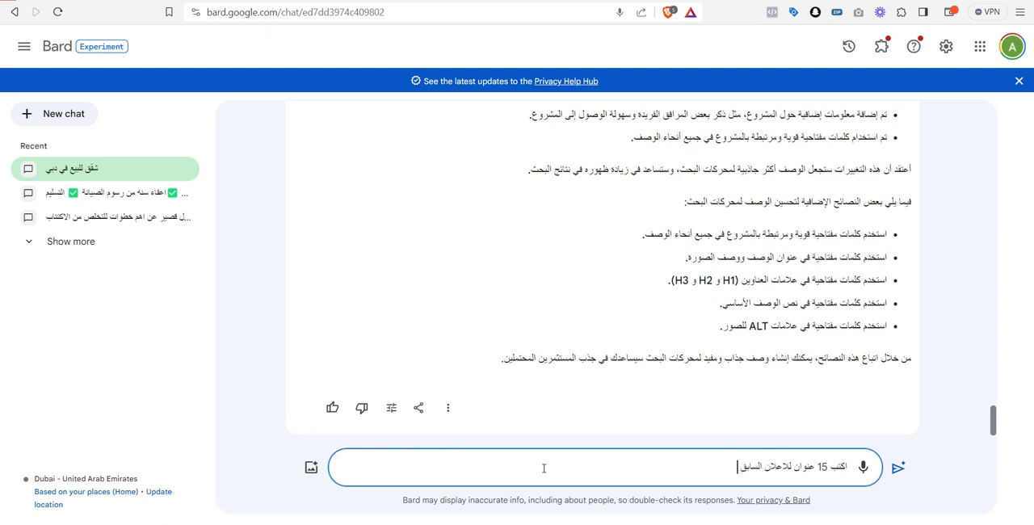
text( بحيث يتوافر فيه عامل الجذب القوى و المحفز للعملاء على فتح الاعلان بالاضافة)
text( لجعله متماشى مع قواعد)
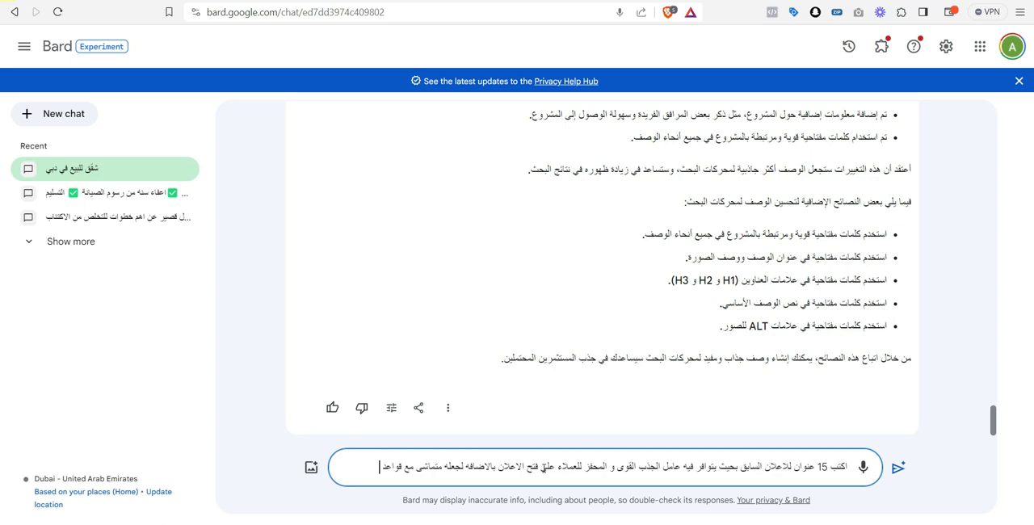
text( تحسين مح)
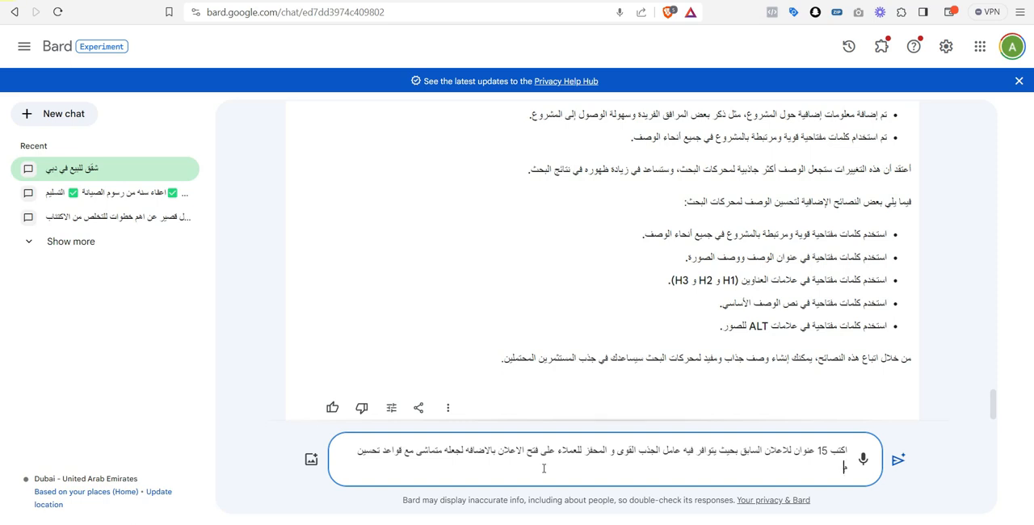
text(ركات السبحث و استخدام الكلمات الاكثر)
Step: Extend the prompt with the keyword requirement "و استخدام الكلمات الاكثر بحثا"
key(BackSpace)
key(BackSpace)
key(BackSpace)
text(ث)
key(BackSpace)
text(كث)
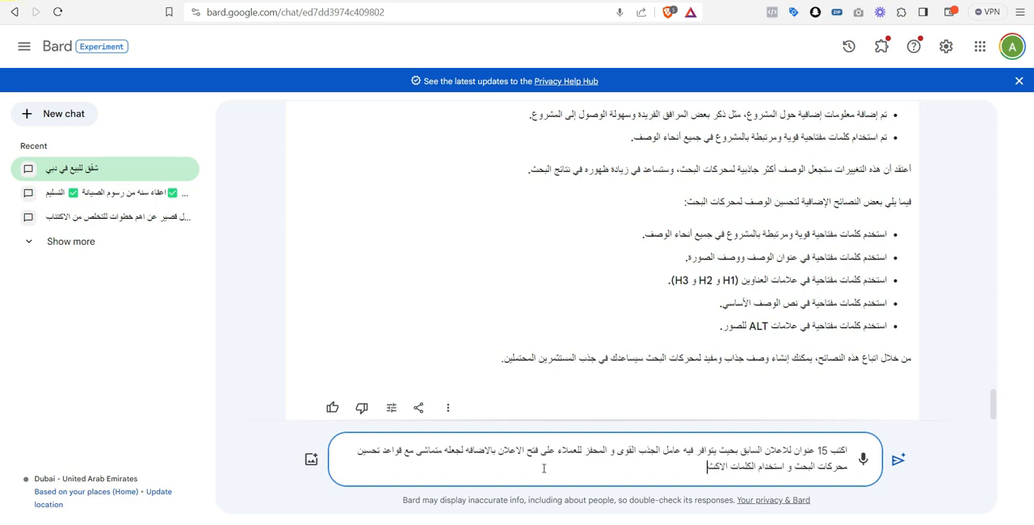
text(ر سحثا)
text( فيما يخص)
text(العث)
text(استثمار )
text(العق)
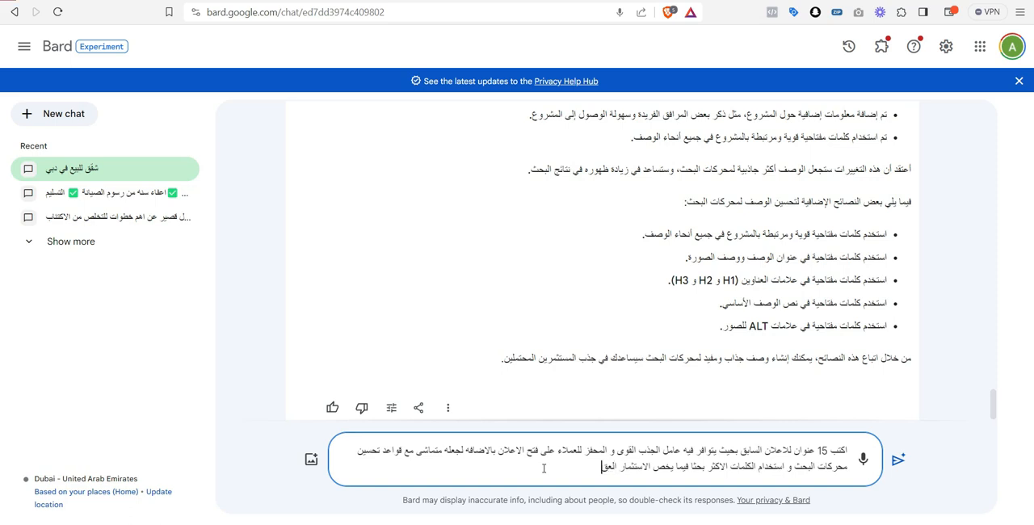
text(ارى بدبي)
Step: Finish the prompt with "فيما يخص الاستثمار العقارى بدبي" and submit it
key(shift+Return)
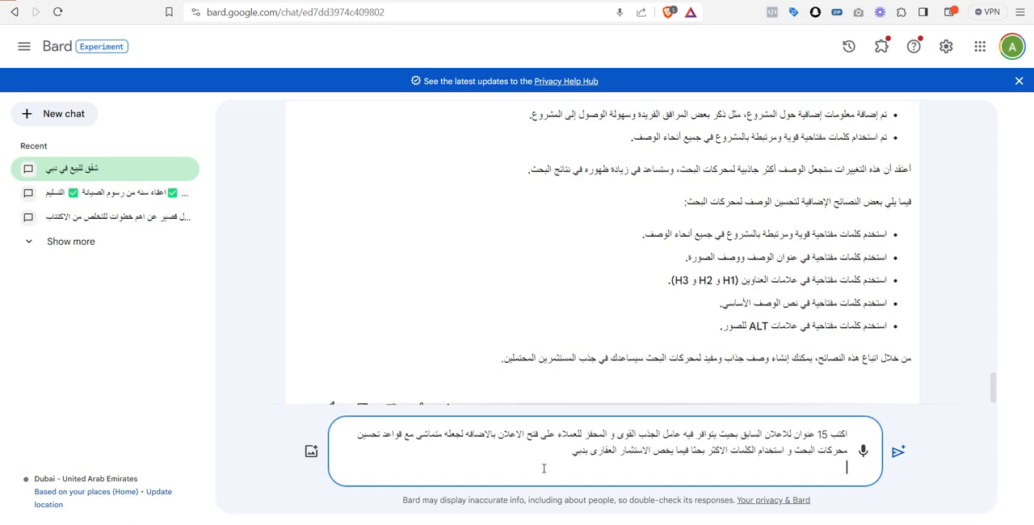
key(Return)
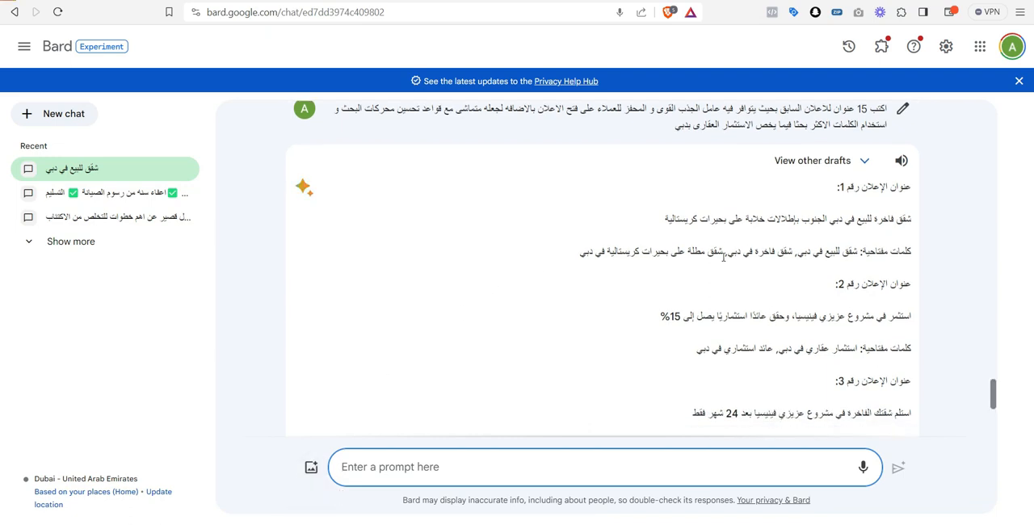
Step: Examine the generated ad headlines and the keywords listed under each one
scroll(555, 275, down, 1)
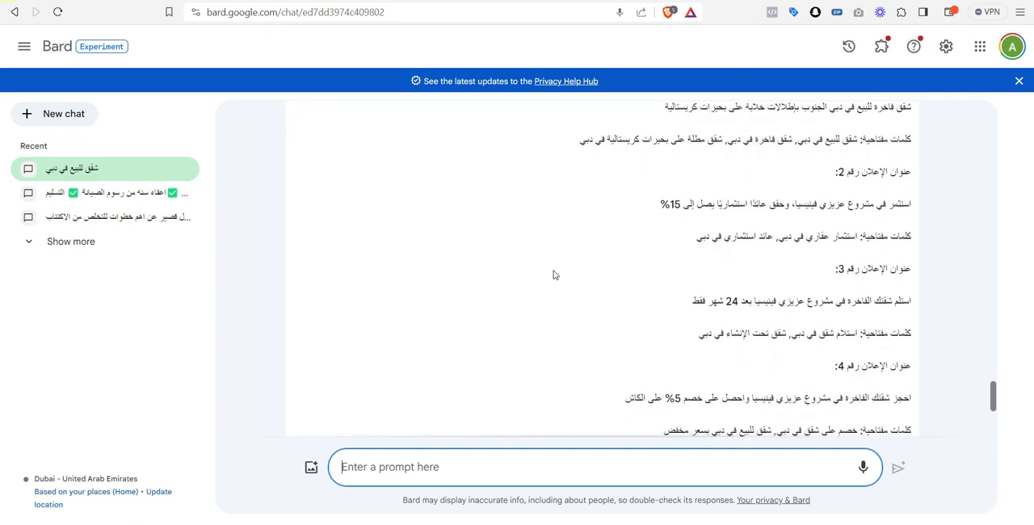
scroll(554, 276, down, 3)
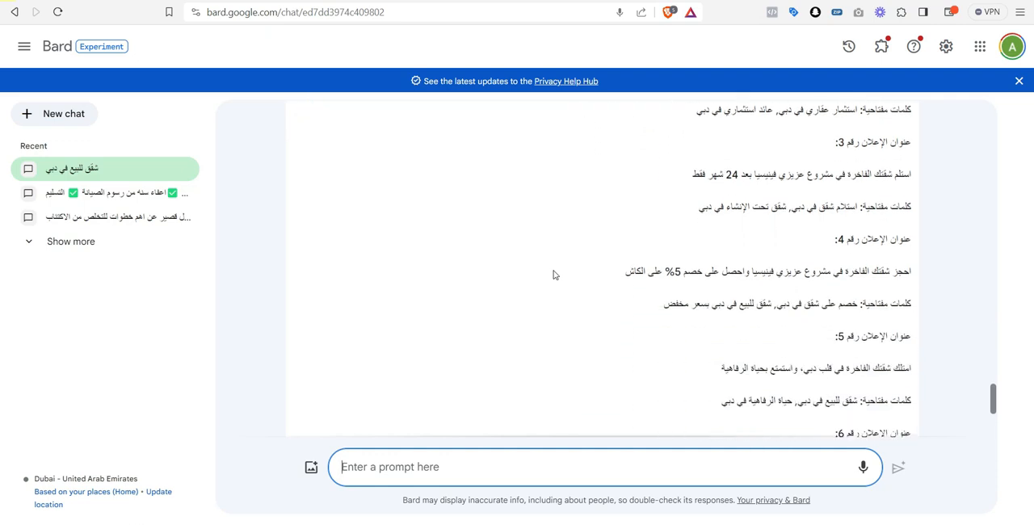
scroll(554, 276, down, 10)
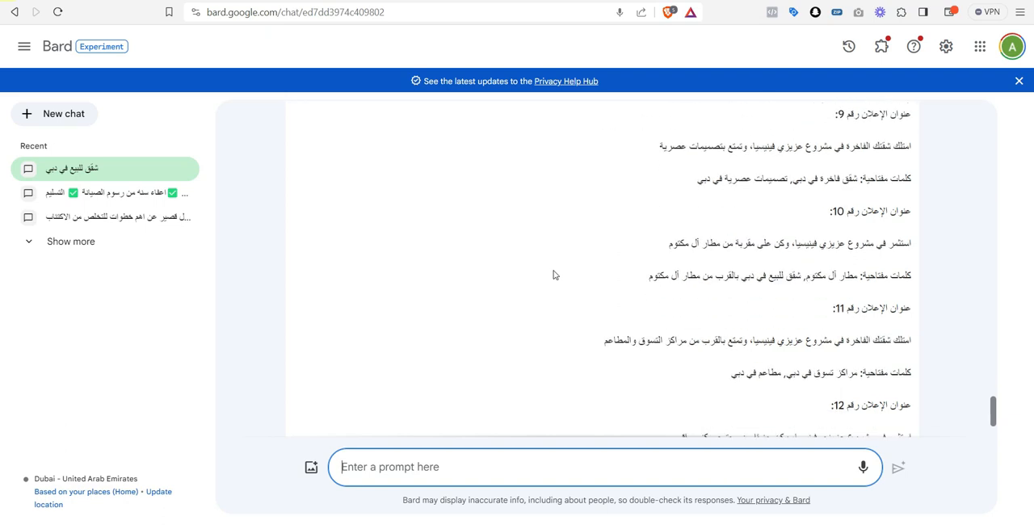
scroll(554, 276, down, 2)
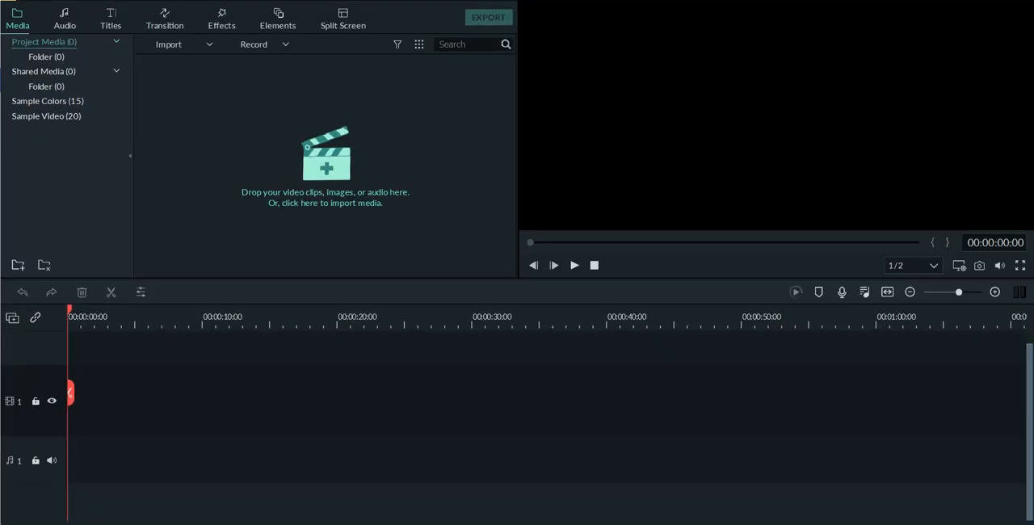
click(800, 524)
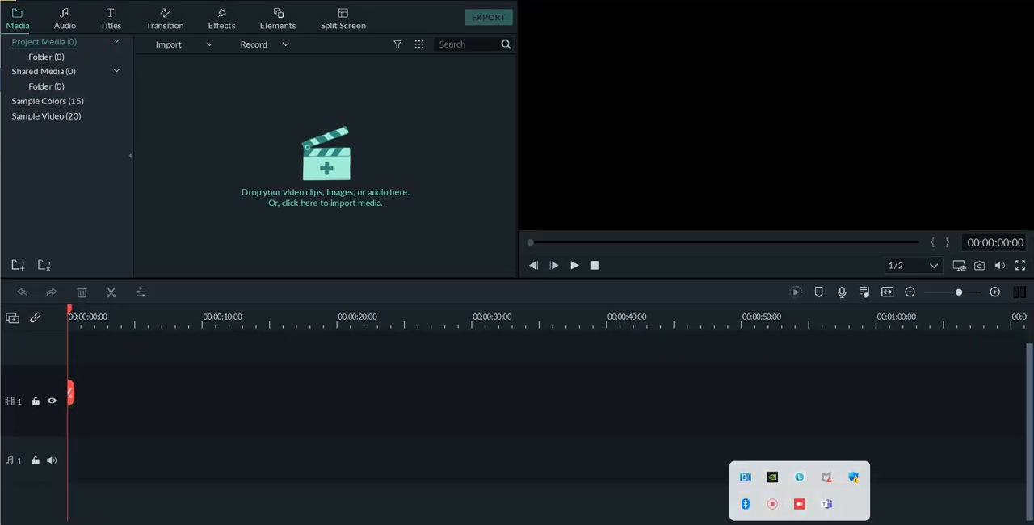
right_click(773, 506)
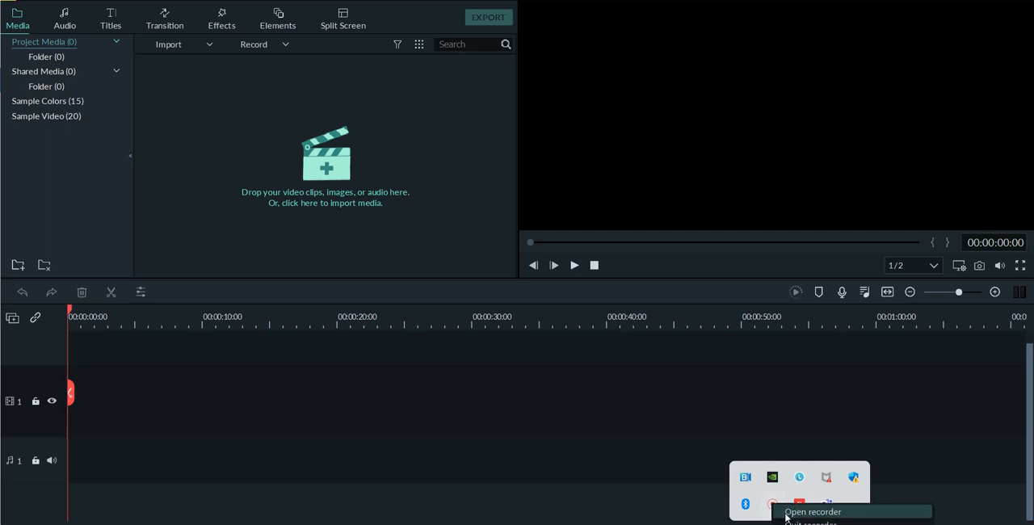